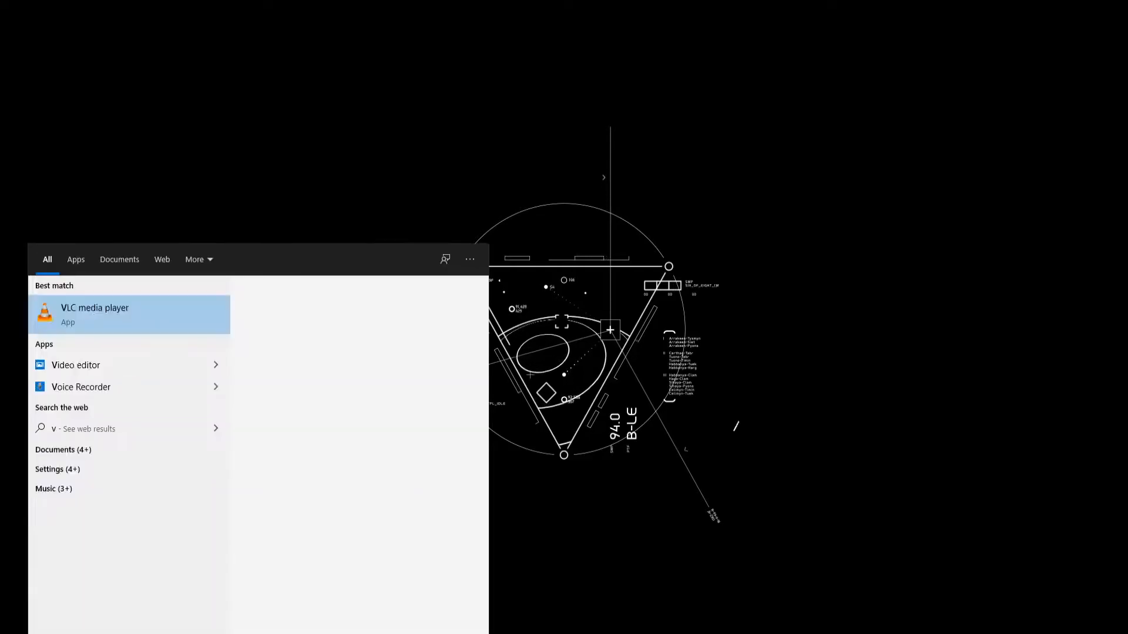
Launch Ventuz Community Designer and dismiss the machine errors about the missing webcam and microphone stream
key(Return)
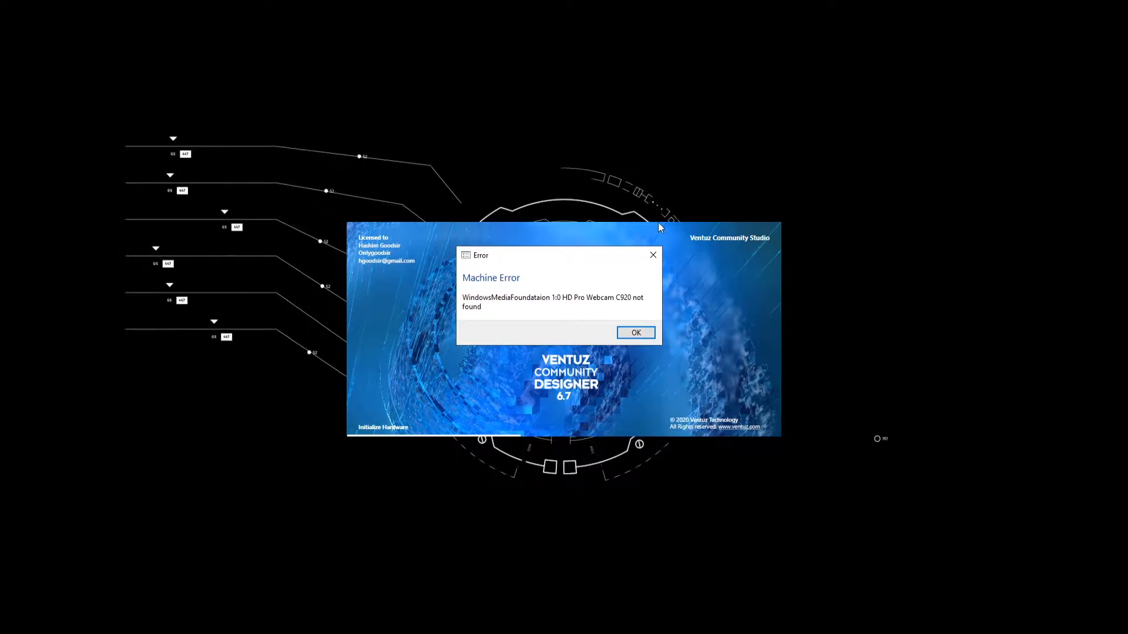
click(644, 338)
click(645, 339)
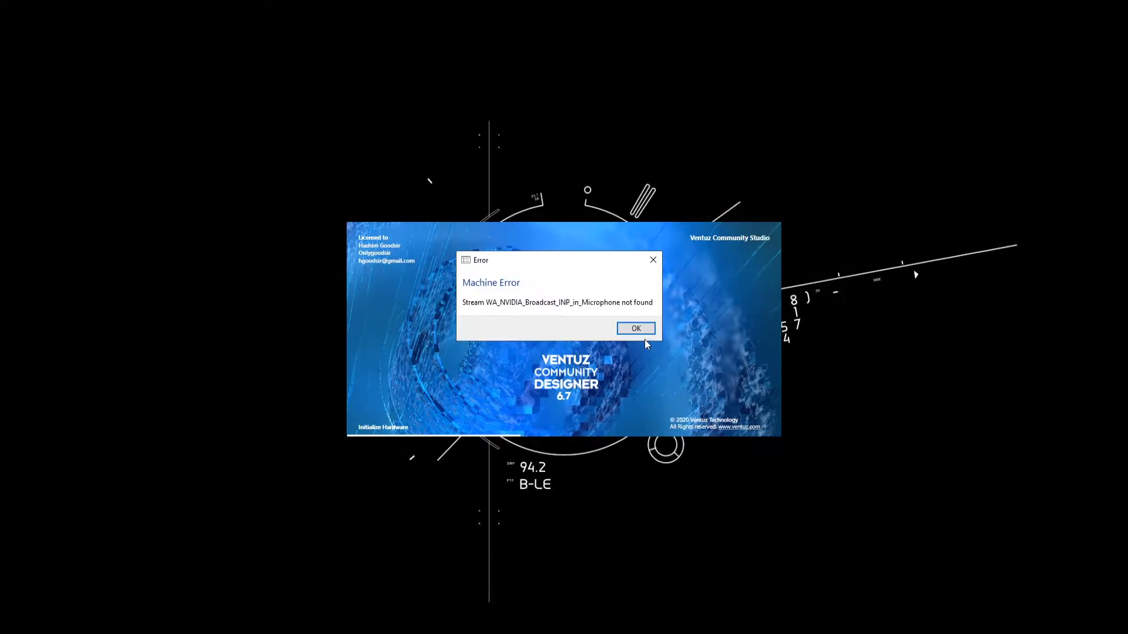
click(646, 335)
click(646, 333)
click(647, 334)
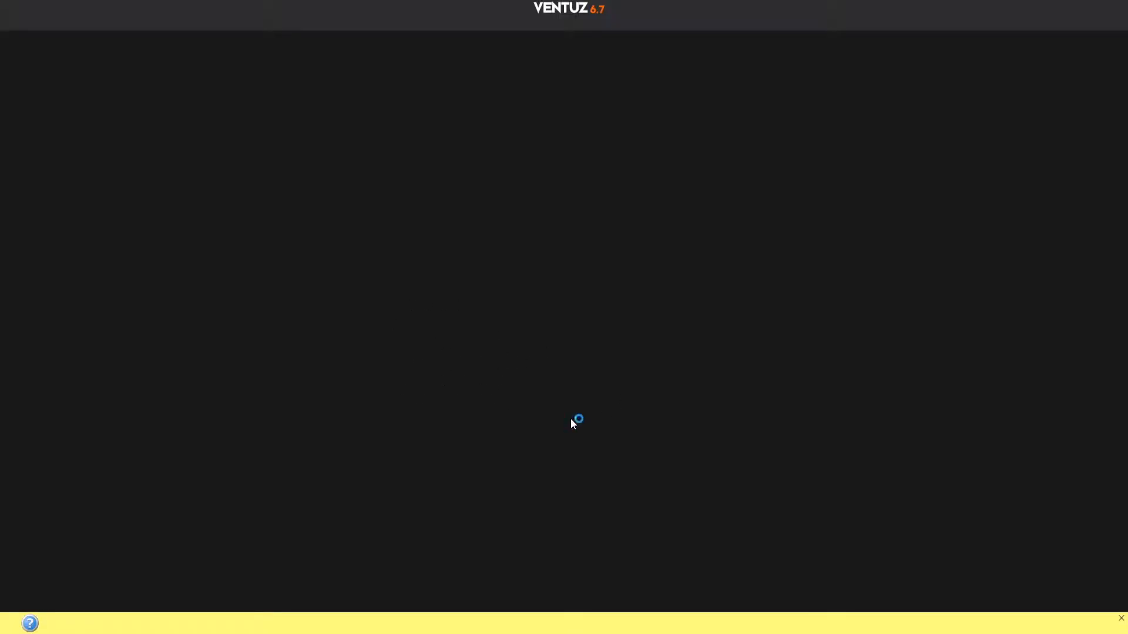
Open the project with a new scene from the Project Browser and enlarge the Hierarchy and Renderer areas
double_click(474, 317)
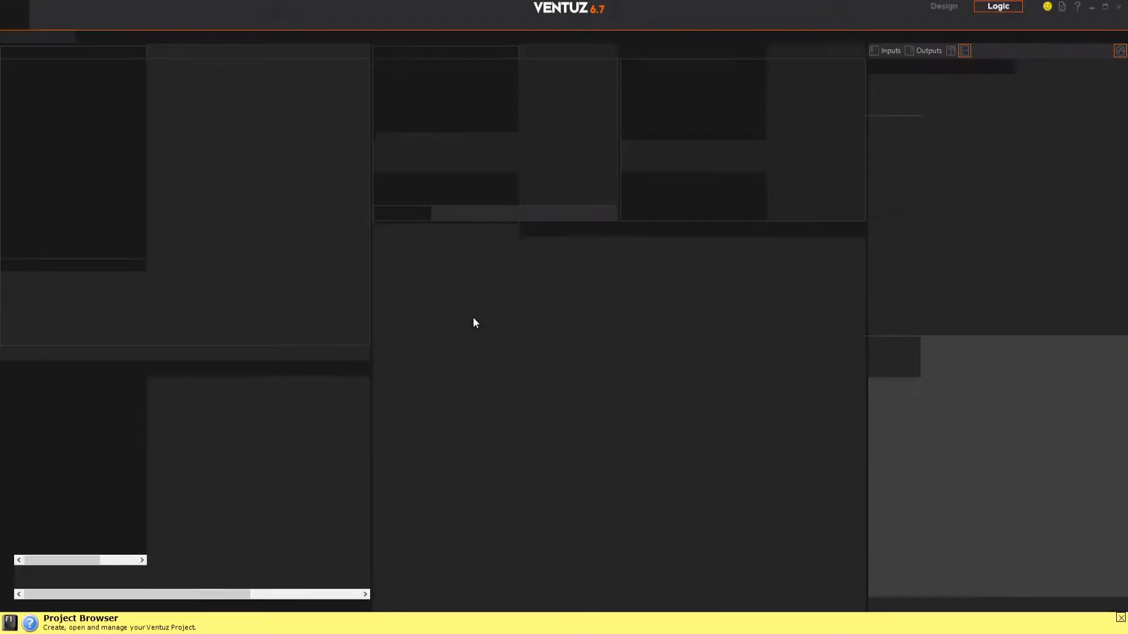
click(857, 479)
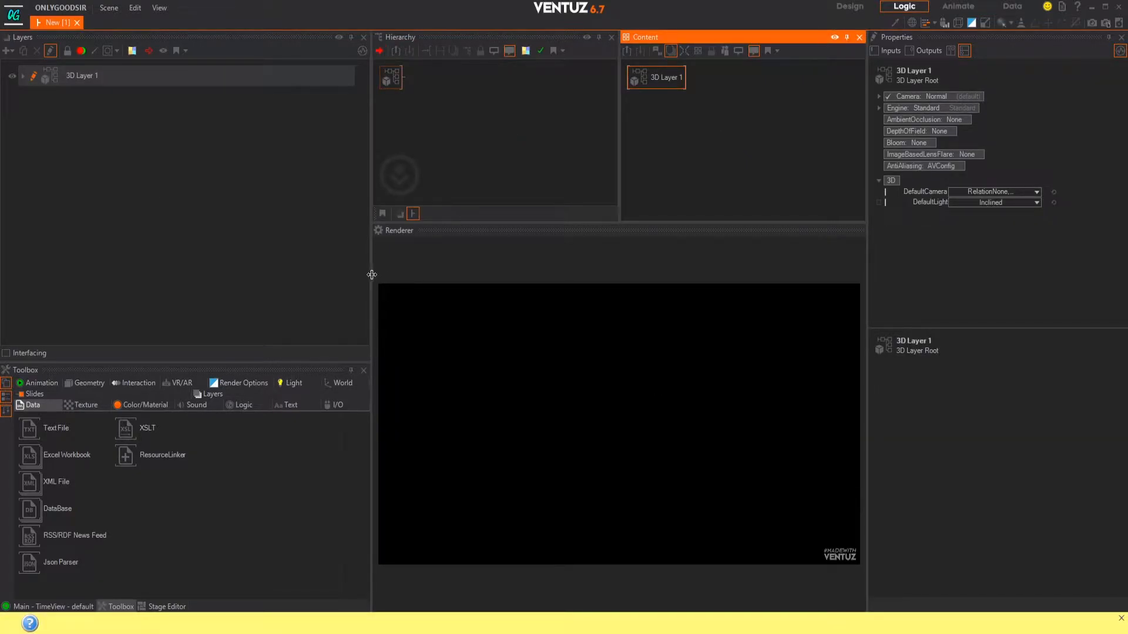
drag(371, 273, 319, 341)
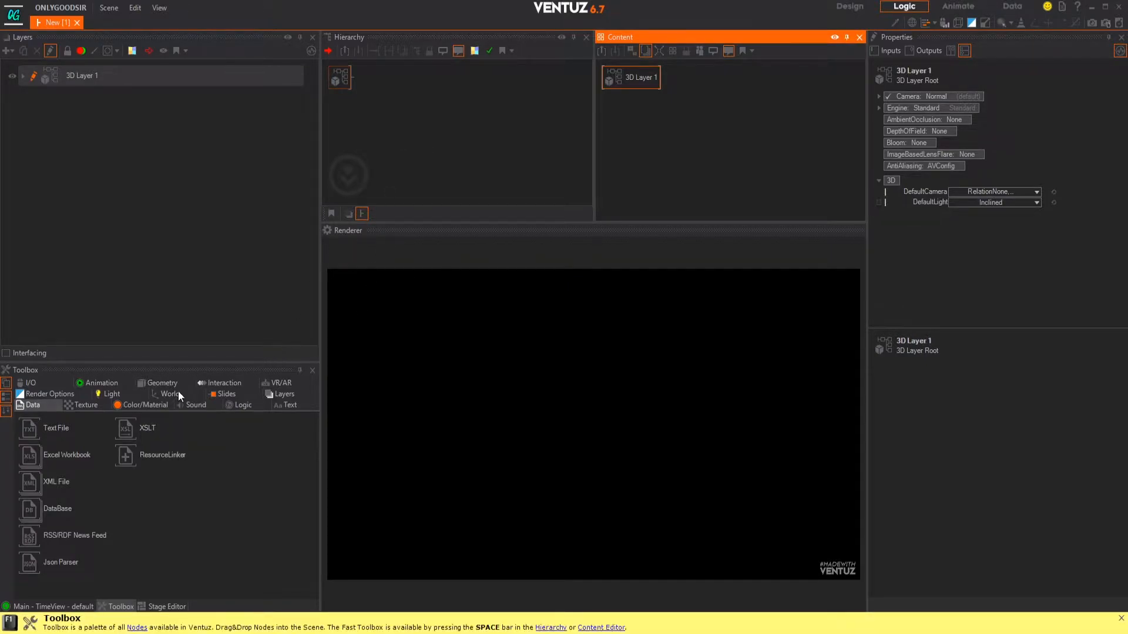
Add an Axis node to the root of 3D Layer 1 in the hierarchy and select it
click(162, 395)
drag(29, 429, 375, 79)
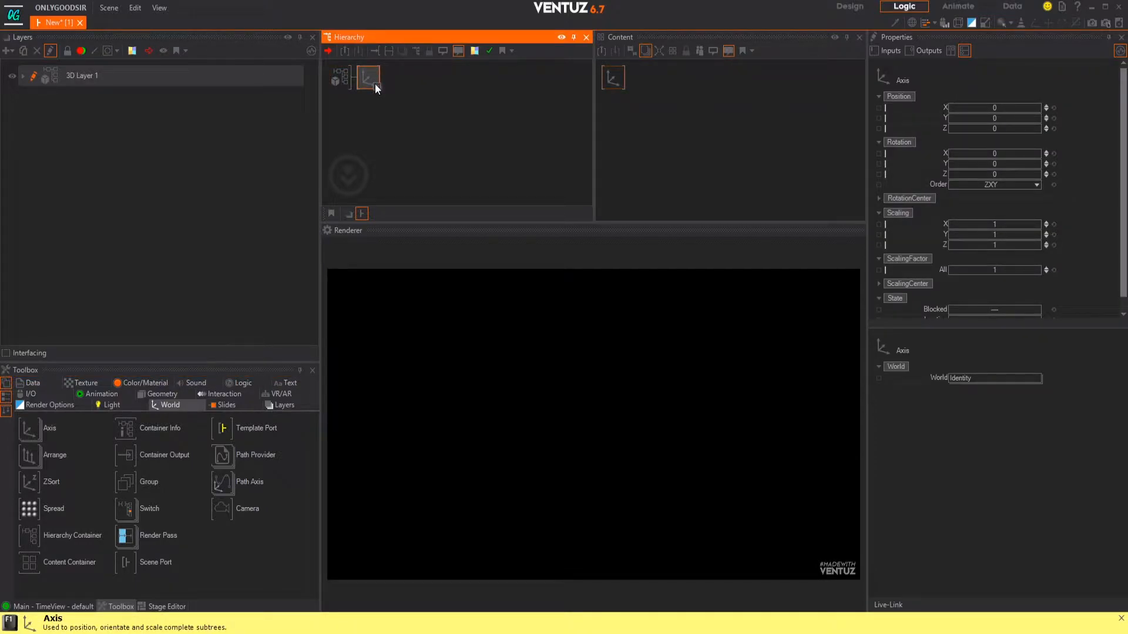
click(387, 100)
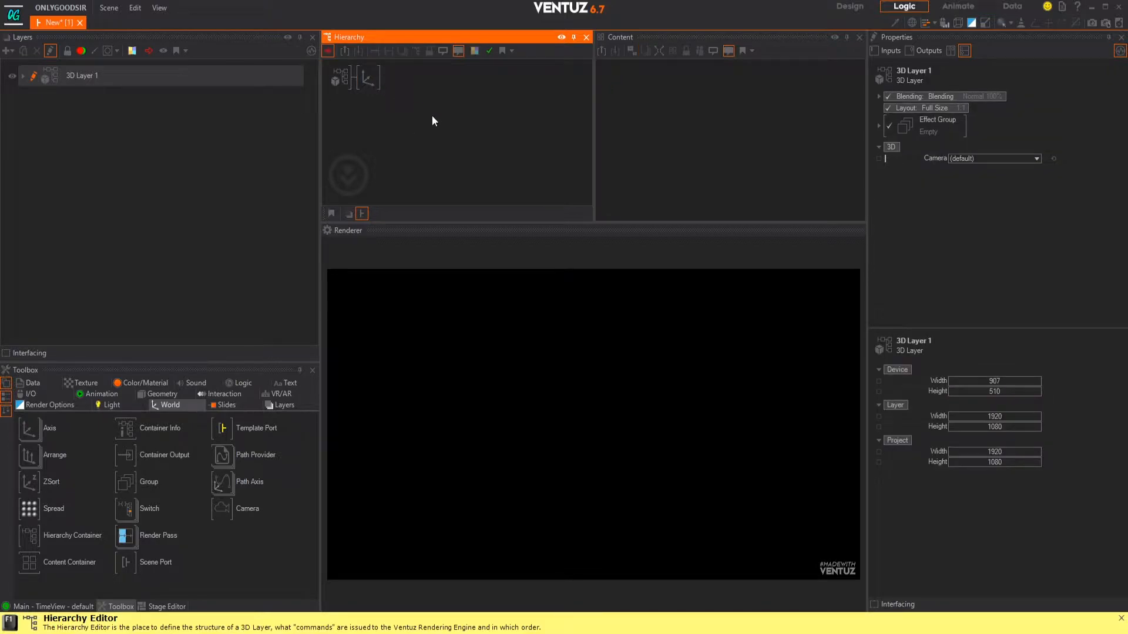
click(365, 80)
click(207, 298)
click(379, 79)
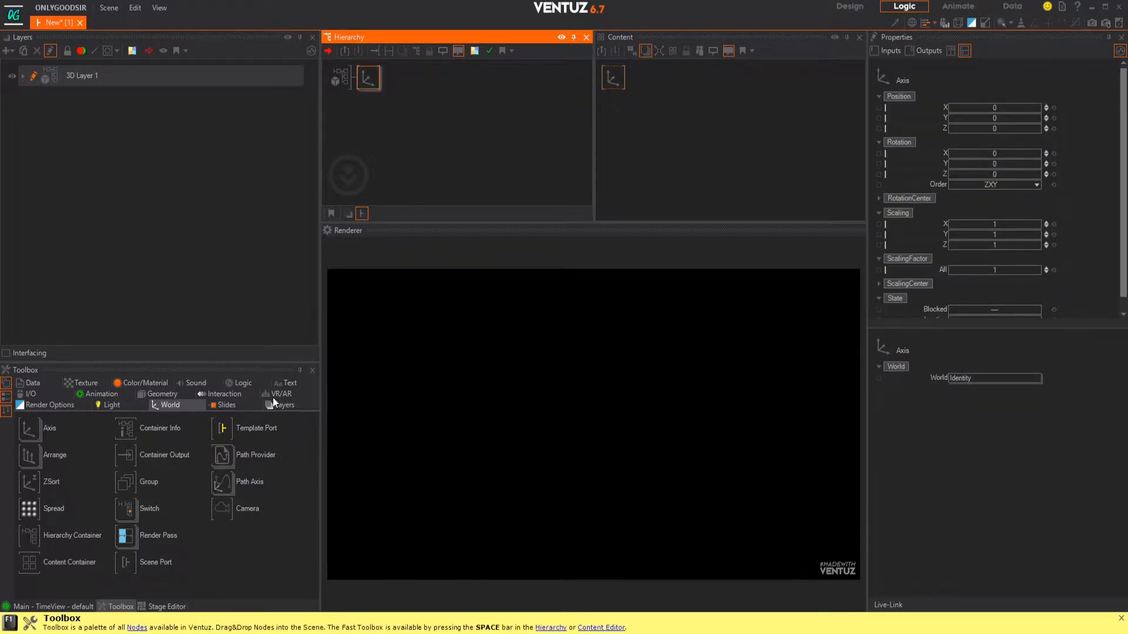
Add a Sphere geometry as a child of the Axis
click(160, 395)
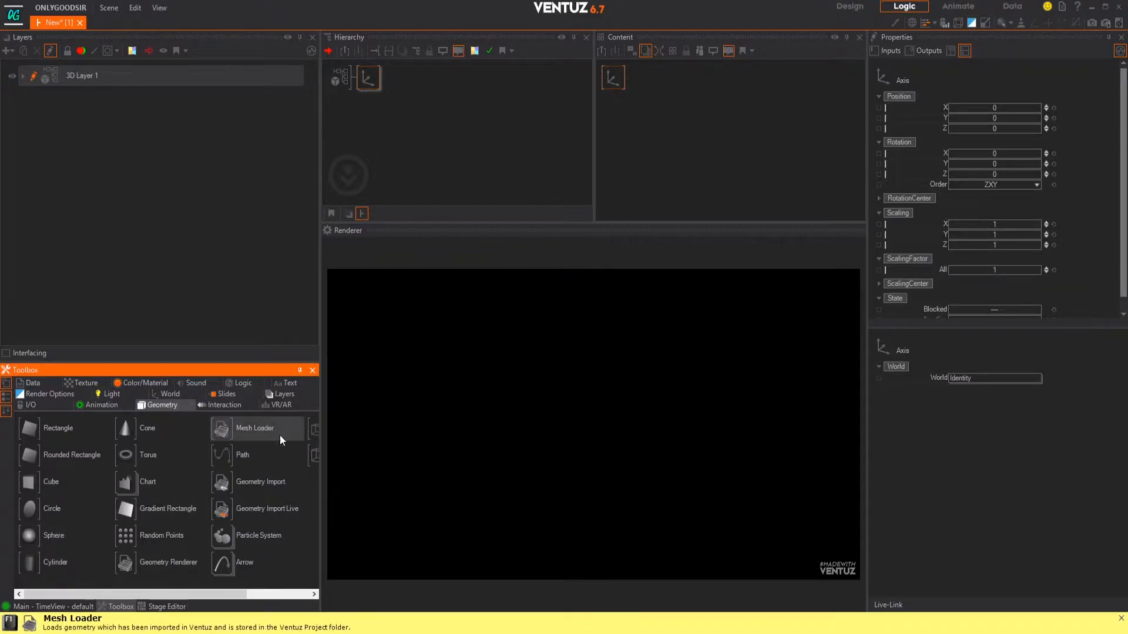
mouse_move(107, 596)
mouse_down()
mouse_move(167, 597)
mouse_move(105, 595)
mouse_up()
drag(56, 535, 370, 78)
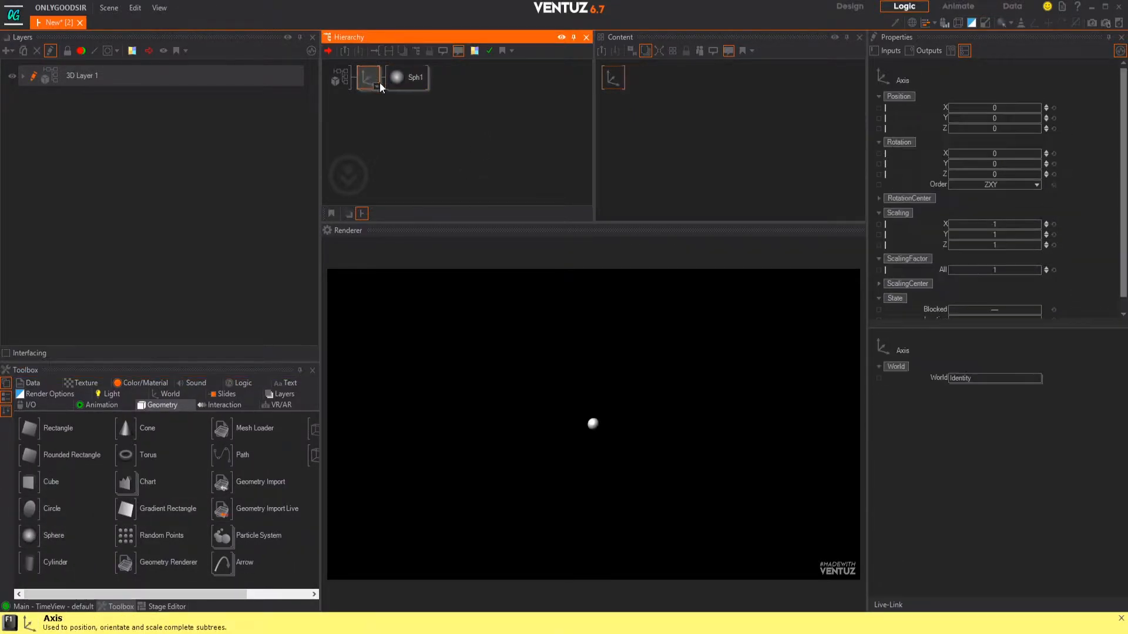
Set the overall scaling factor of the sphere's Axis to 5
drag(994, 270, 1014, 274)
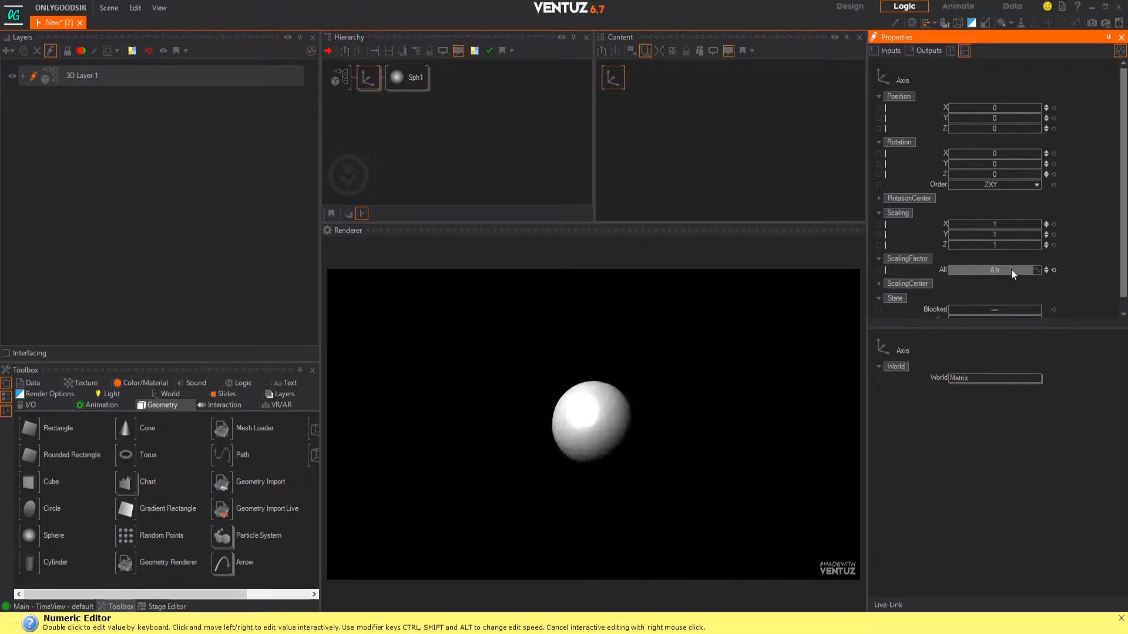
double_click(1012, 270)
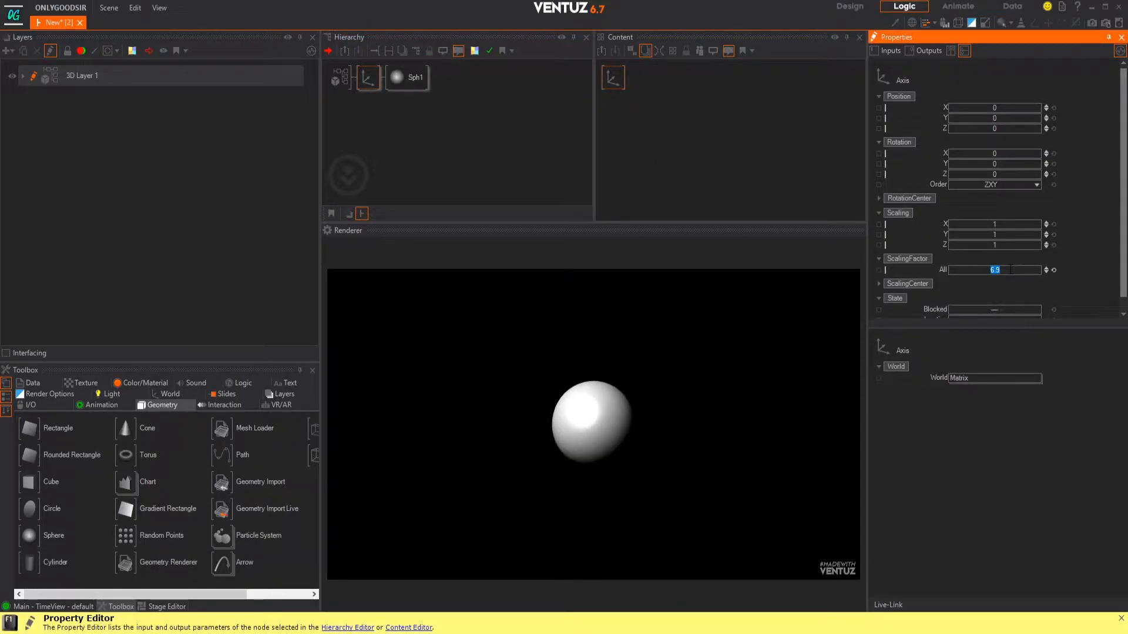
key(Return)
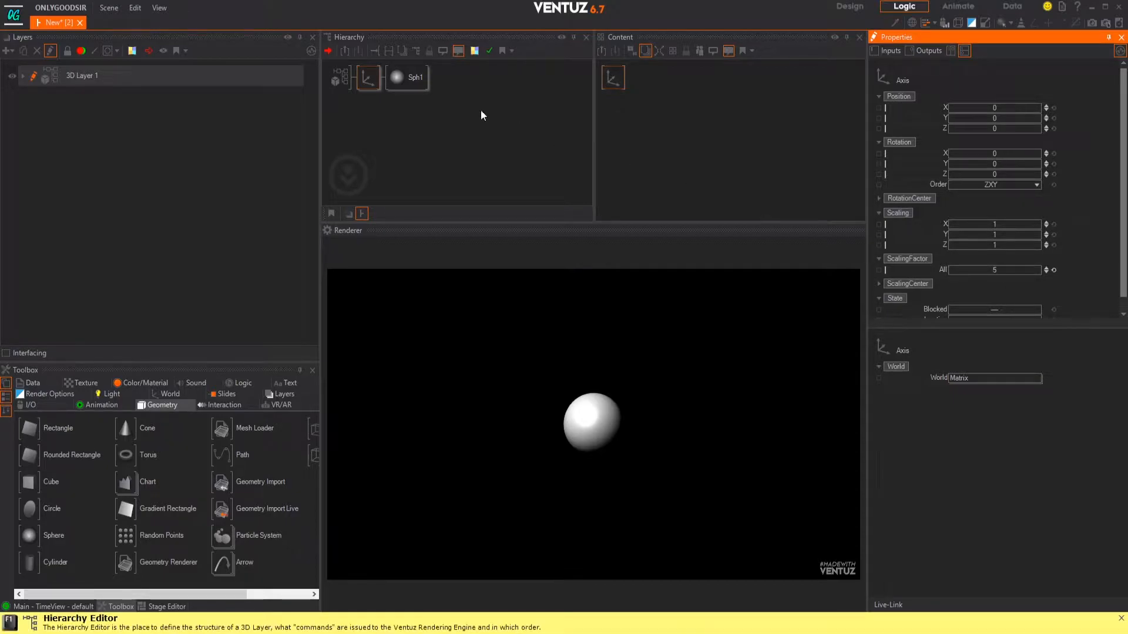
Insert a parent Axis in front of the sphere's Axis and reset the sphere Axis's overall scaling factor to its default
click(392, 143)
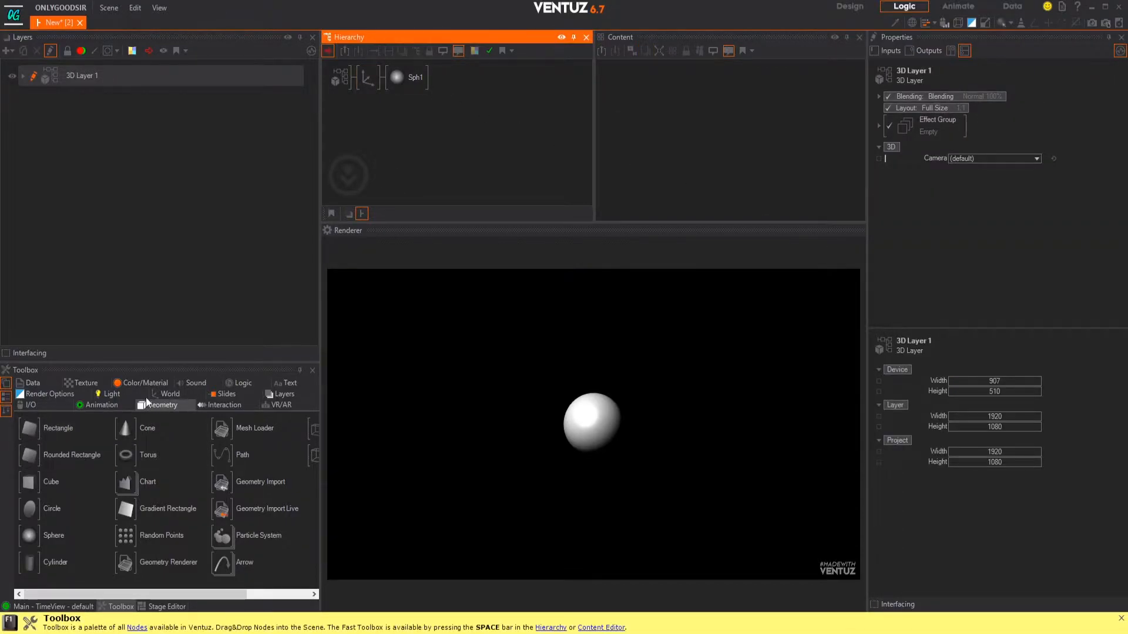
click(169, 394)
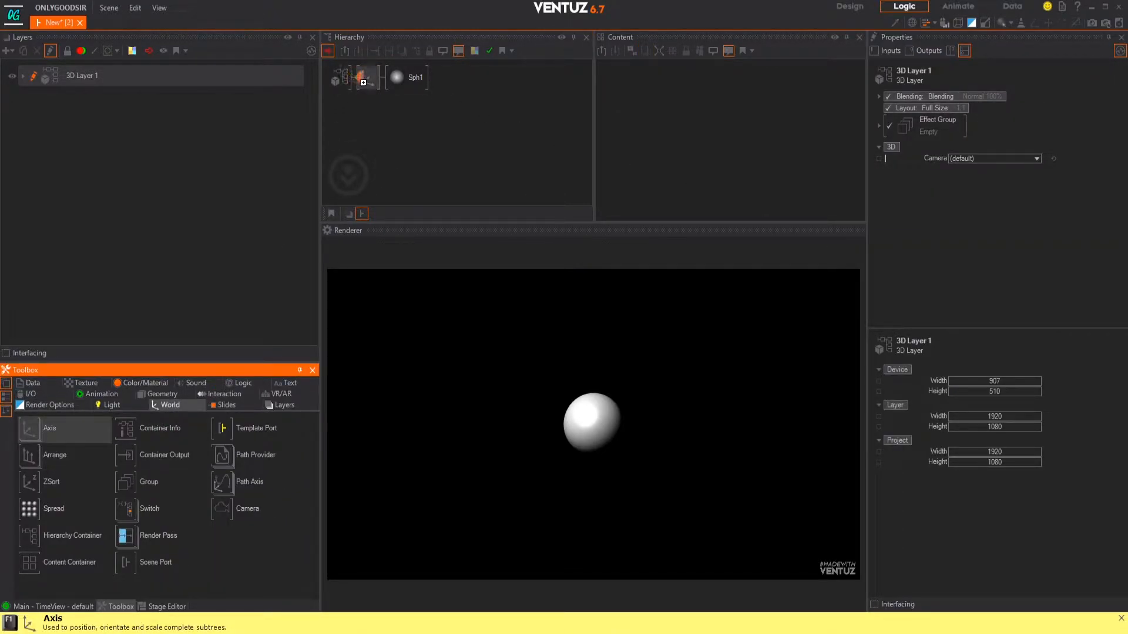
drag(360, 77, 369, 77)
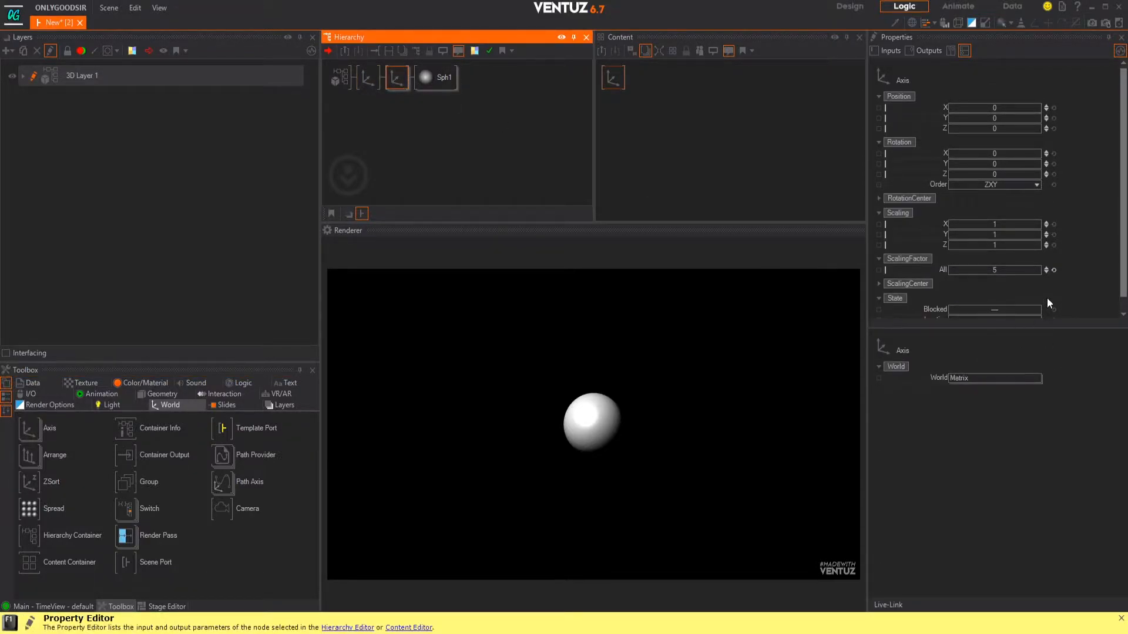
click(1053, 270)
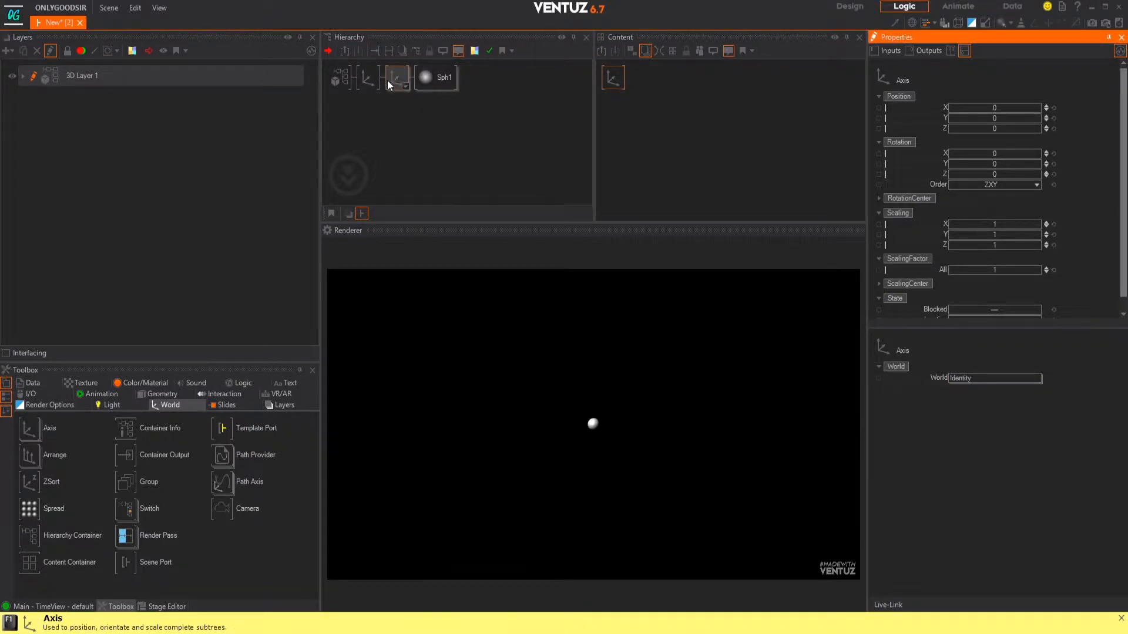
Set the overall scaling factor of the parent Axis to 12
click(358, 77)
drag(1017, 269, 1037, 270)
double_click(1023, 269)
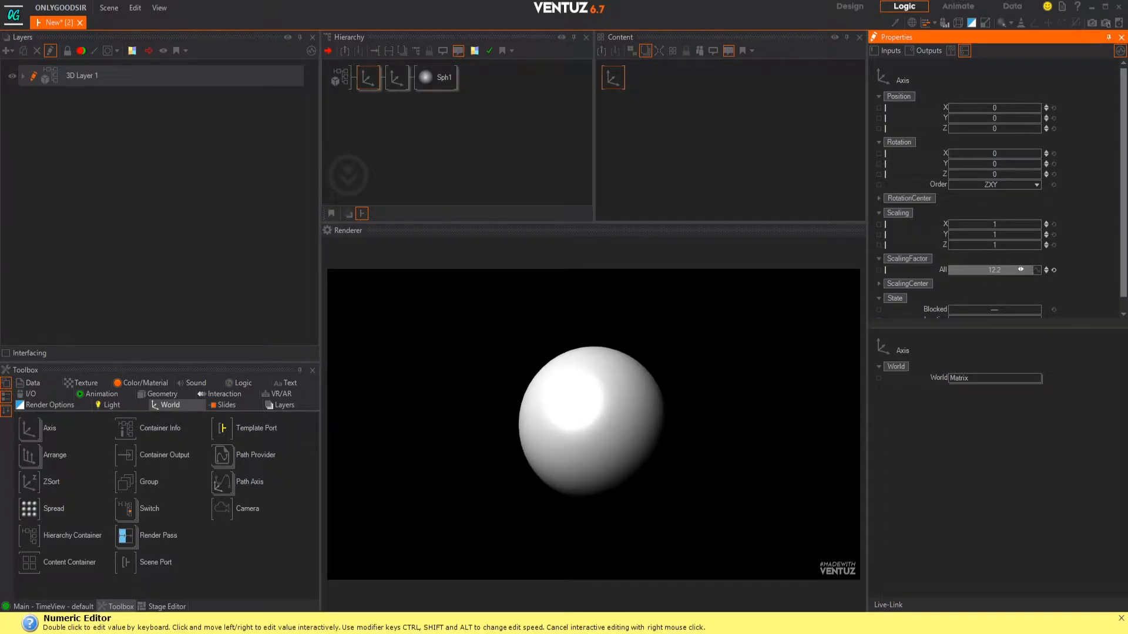
text(12)
key(Return)
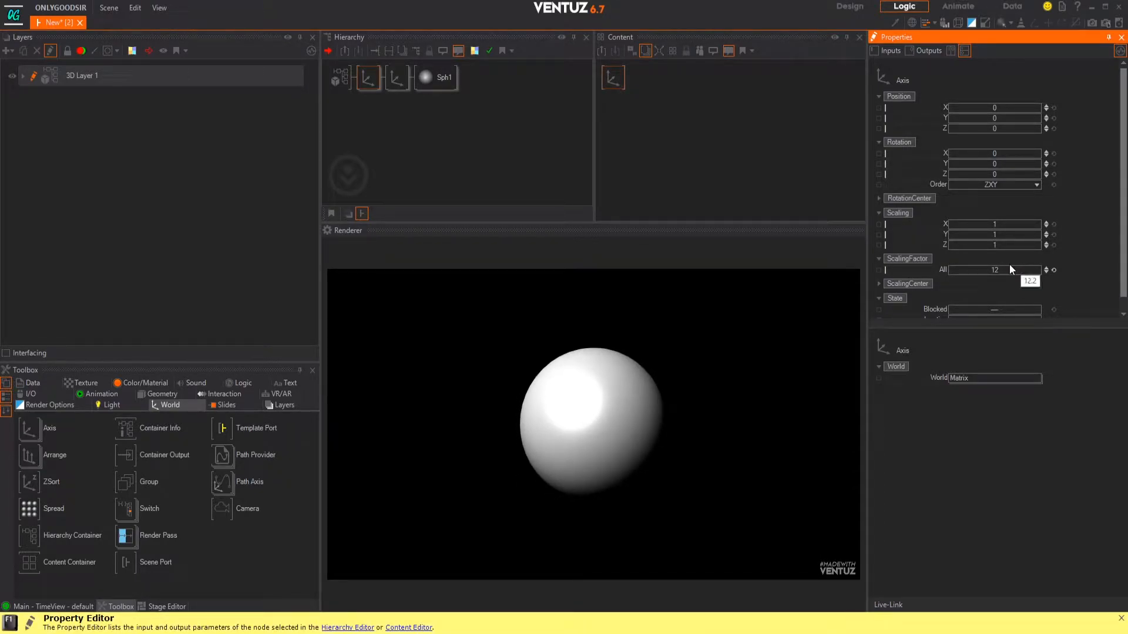
Add a second Axis with a Circle under the parent Axis and set that Axis's overall scaling factor to 1.05
click(33, 424)
drag(40, 440, 396, 105)
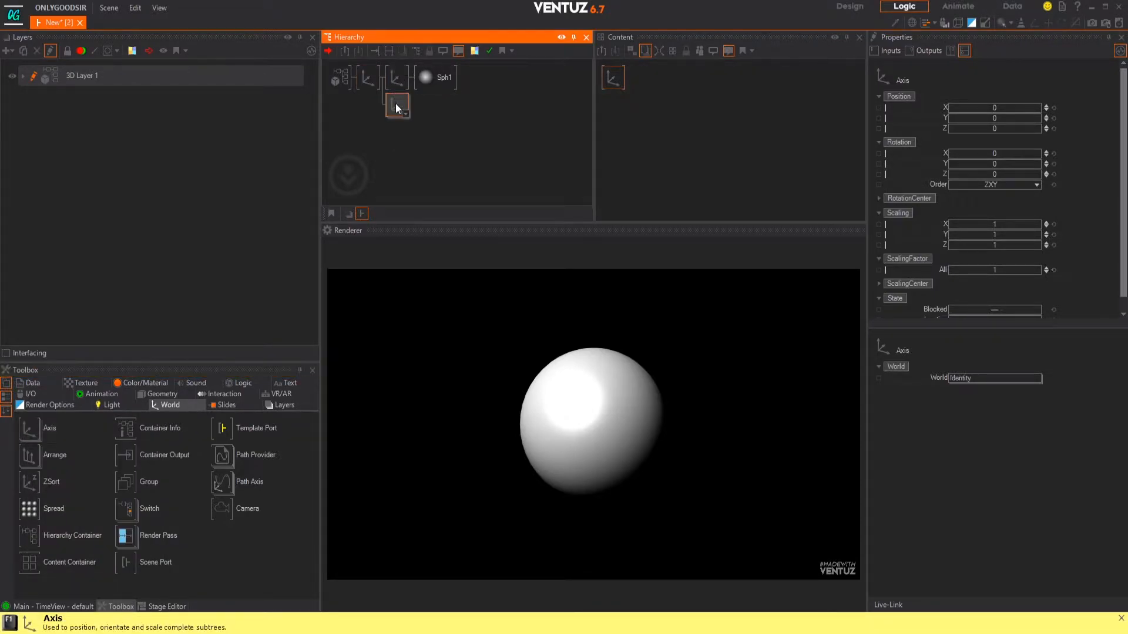
click(155, 395)
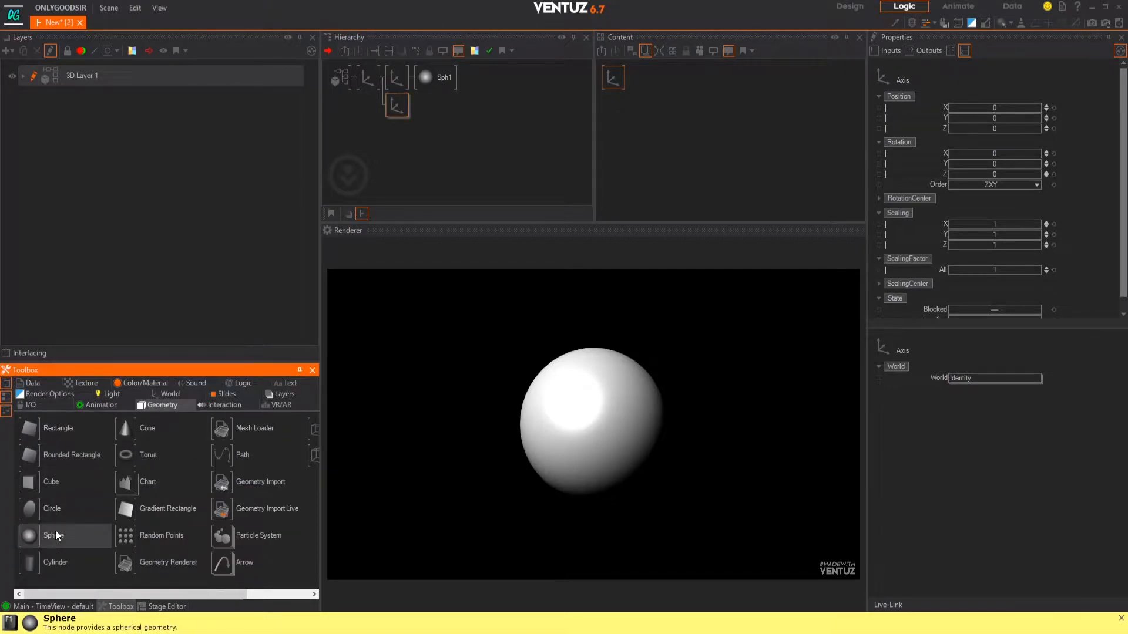
drag(281, 363, 411, 106)
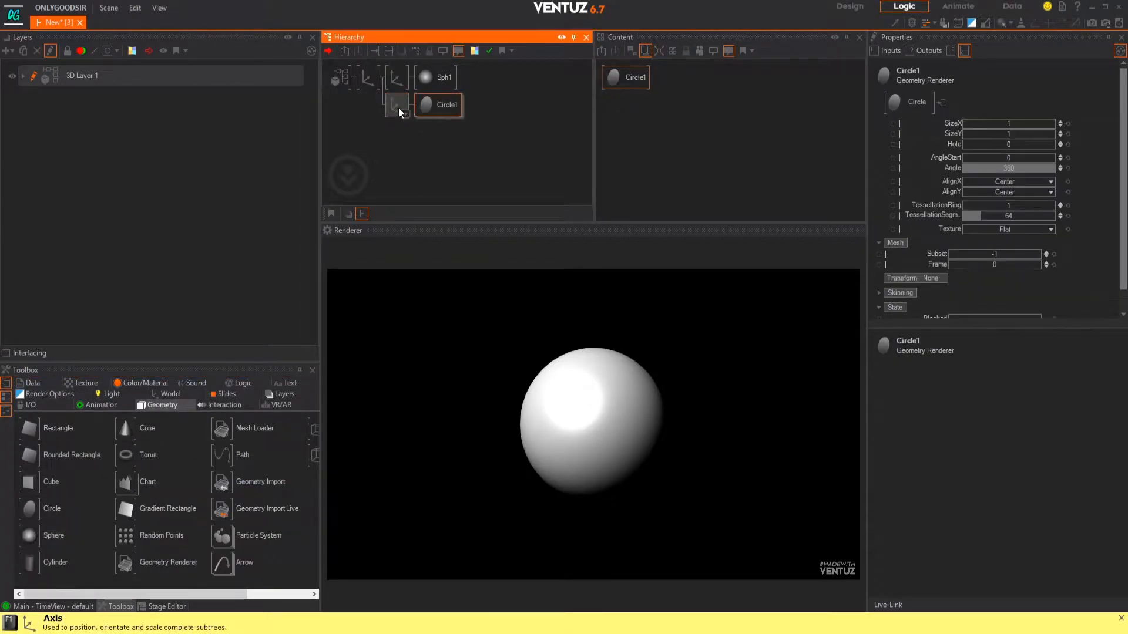
mouse_move(1008, 270)
mouse_down()
mouse_move(1025, 270)
mouse_move(1006, 273)
mouse_up()
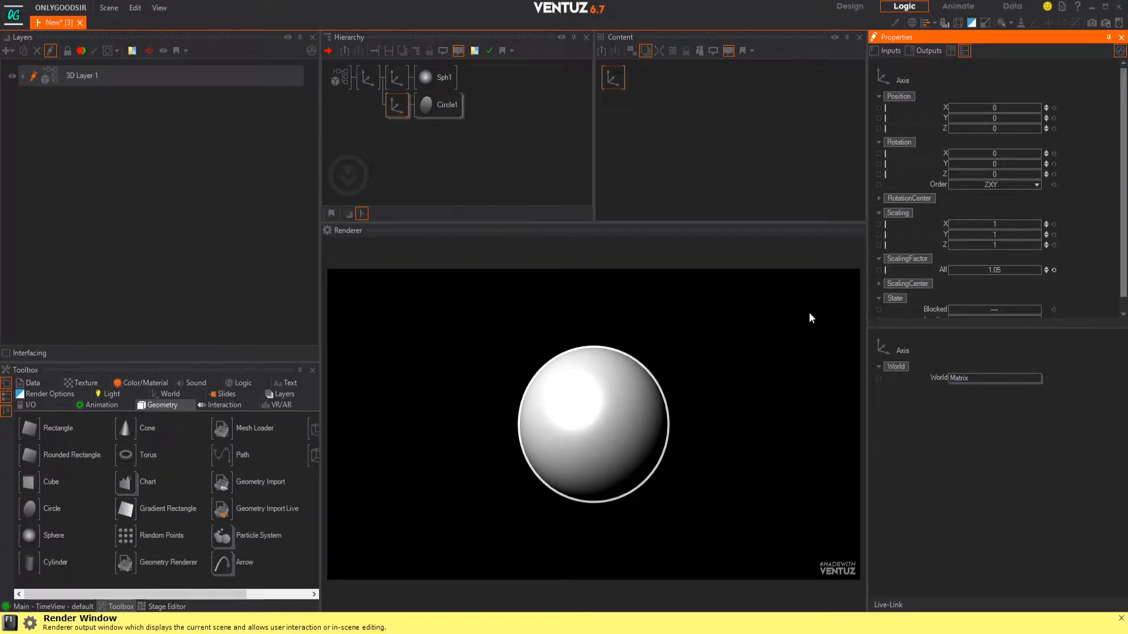
click(437, 157)
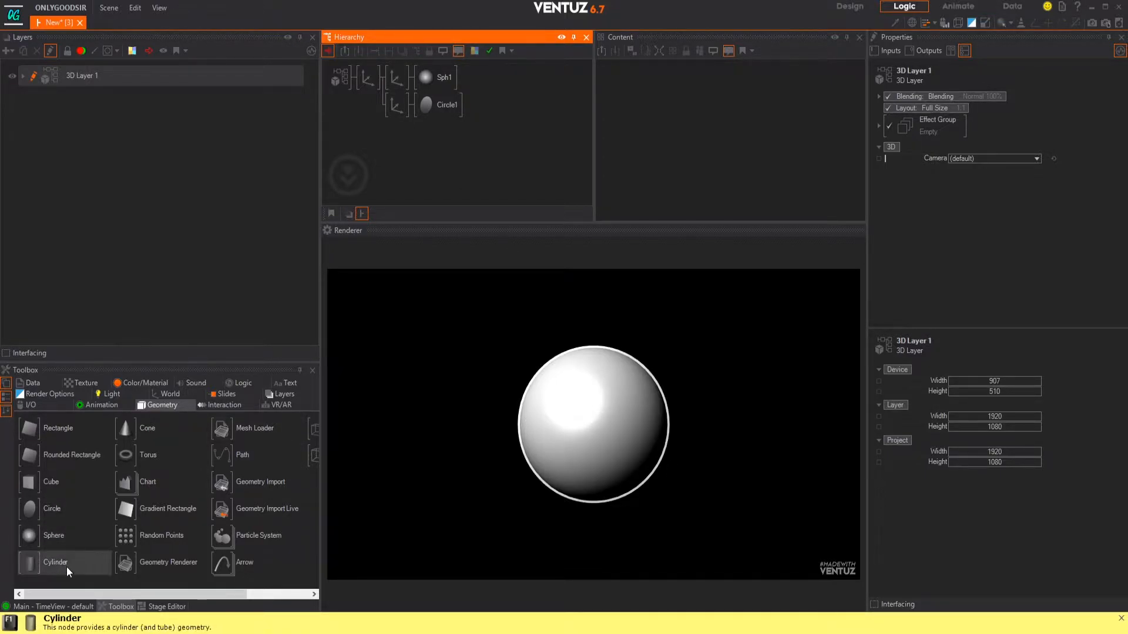
Insert a Stencil Test node before the circle's Axis and a Stencil Set node before the sphere's Axis
drag(94, 593, 213, 592)
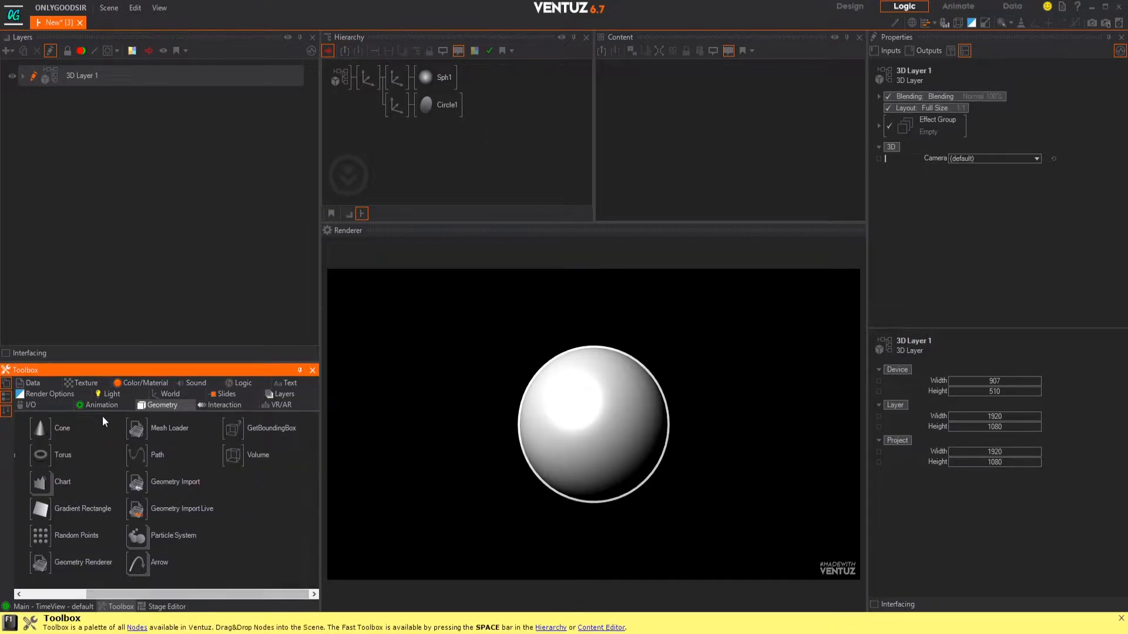
click(61, 395)
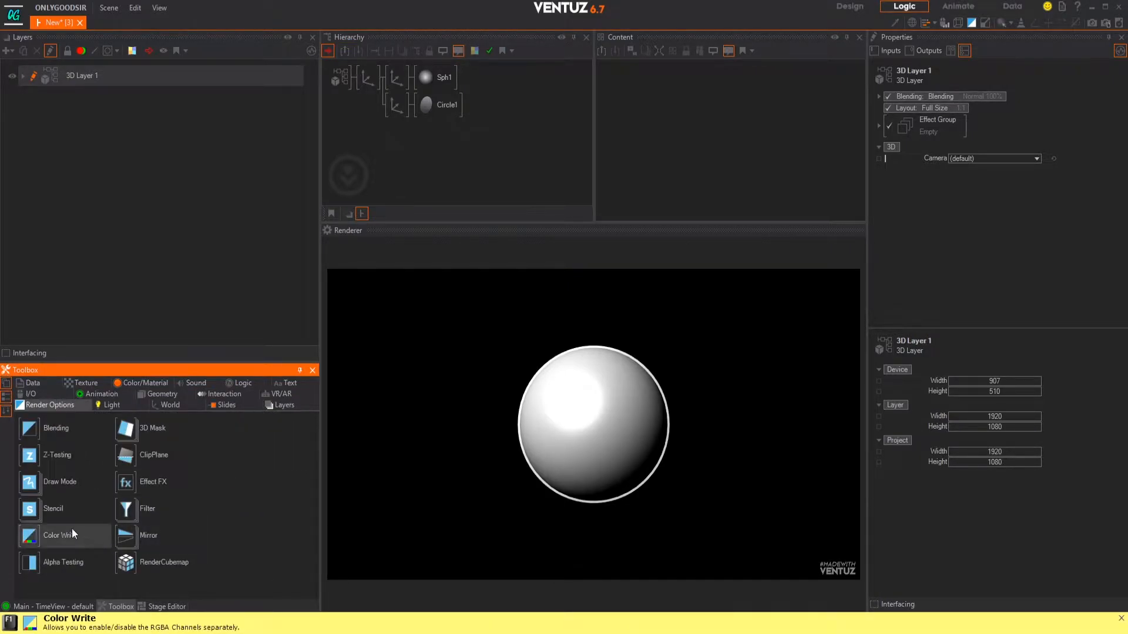
drag(35, 509, 390, 104)
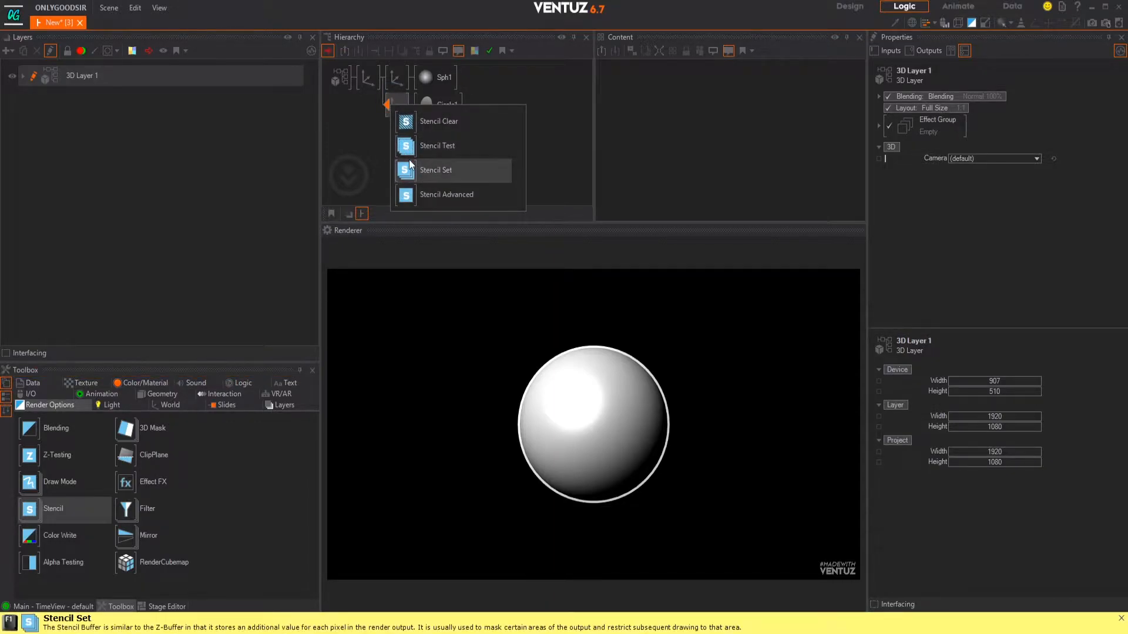
click(409, 152)
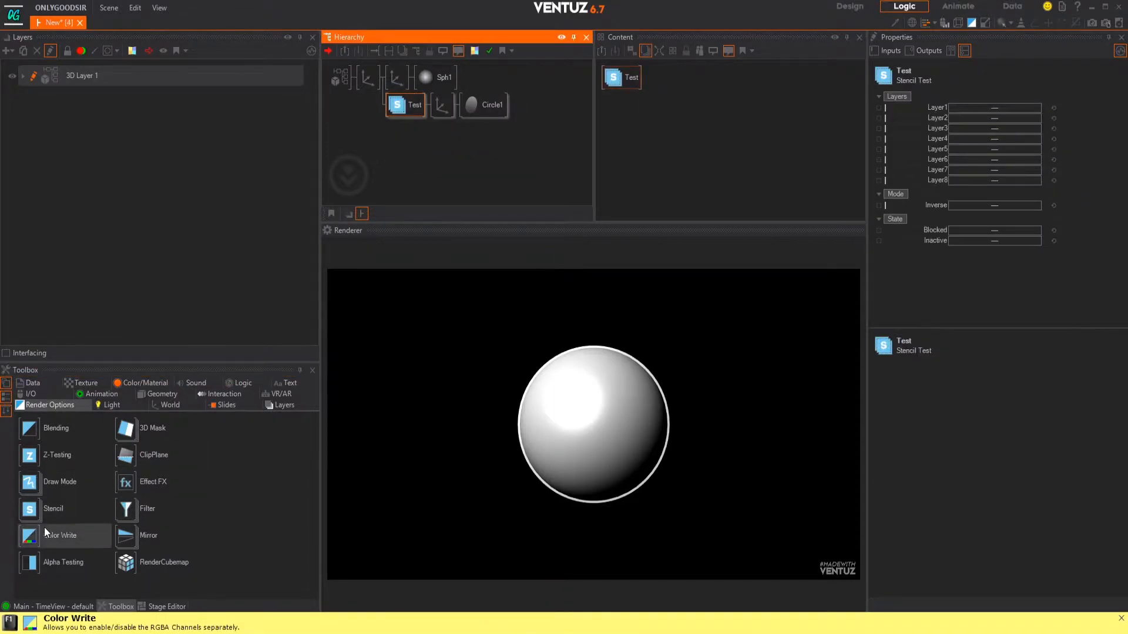
drag(32, 509, 390, 77)
click(410, 146)
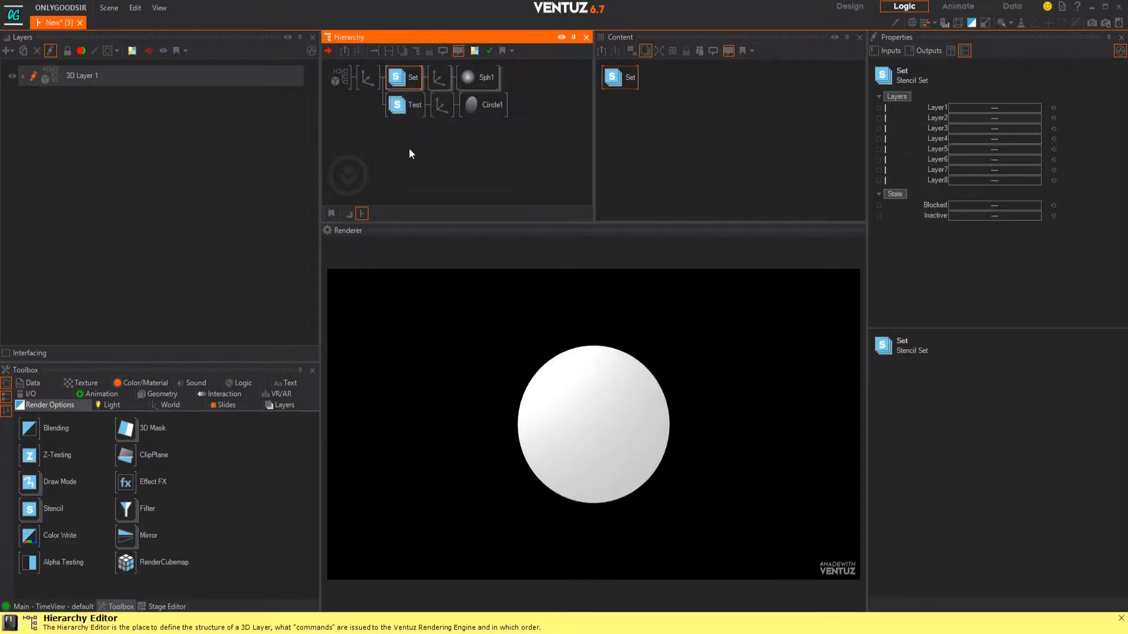
Enable Layer1 on the Stencil Set and Stencil Test nodes together, then deselect them
ctrl+click(409, 106)
ctrl+click(410, 104)
ctrl+click(409, 104)
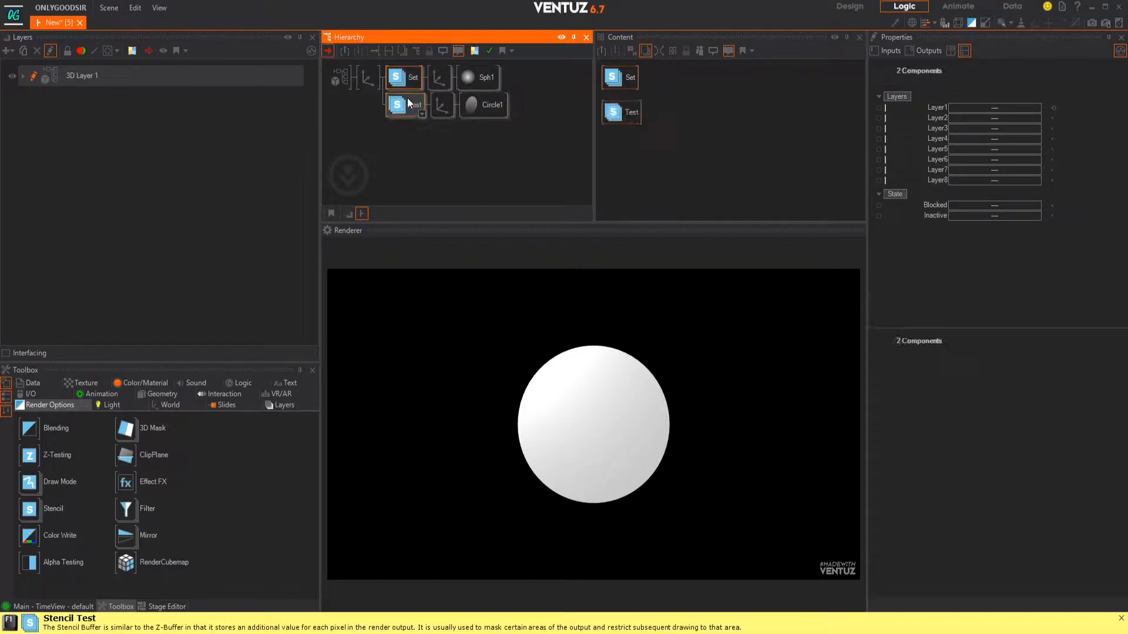
click(996, 107)
click(694, 146)
click(489, 152)
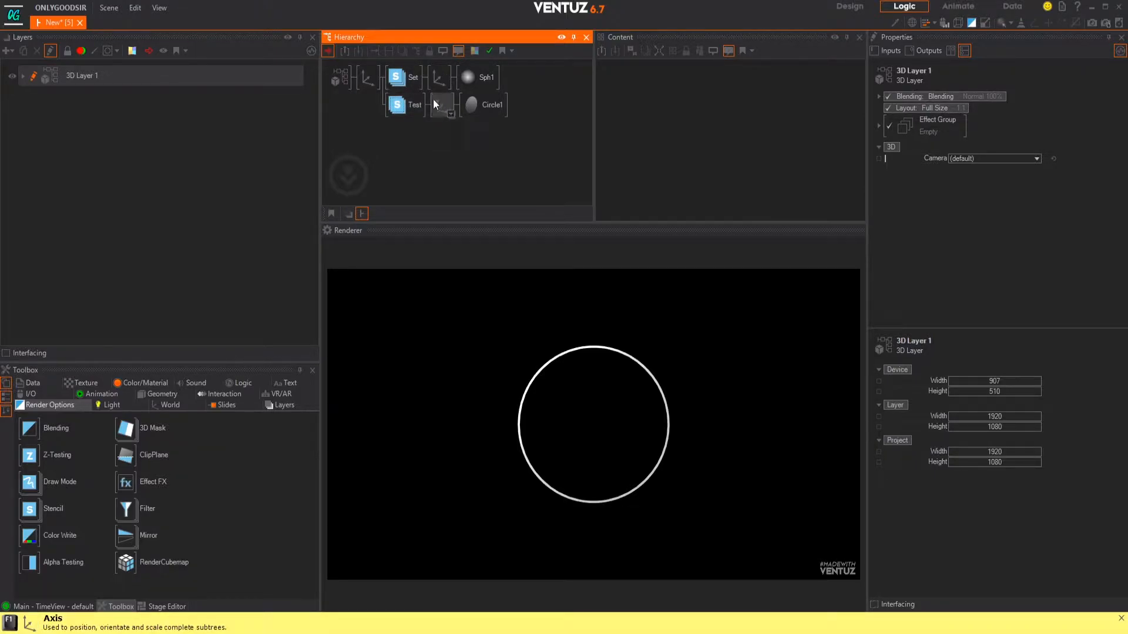
Swap the branches, placing the circle's Axis under Stencil Set and the sphere's Axis under Stencil Test, and select the circle's Axis
drag(439, 102, 440, 75)
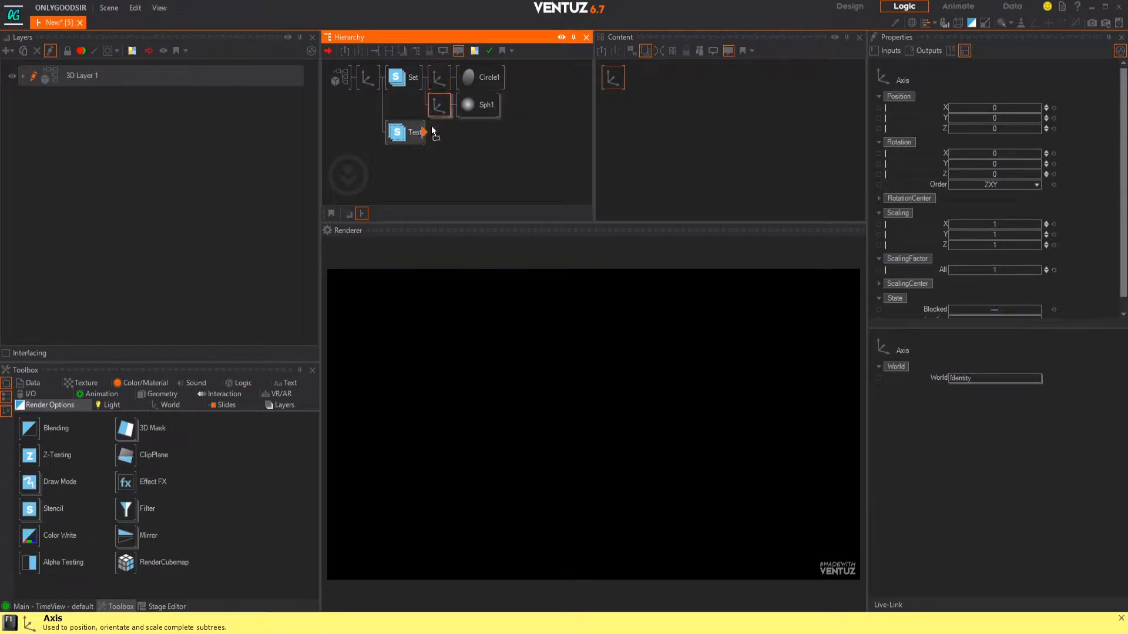
drag(432, 129, 433, 130)
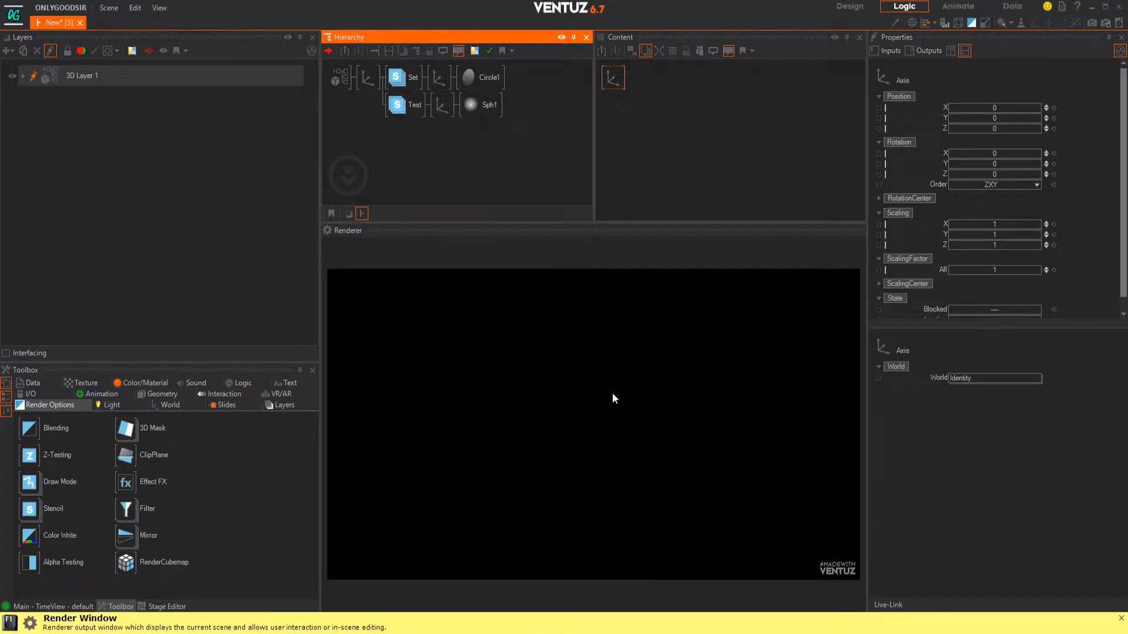
click(440, 77)
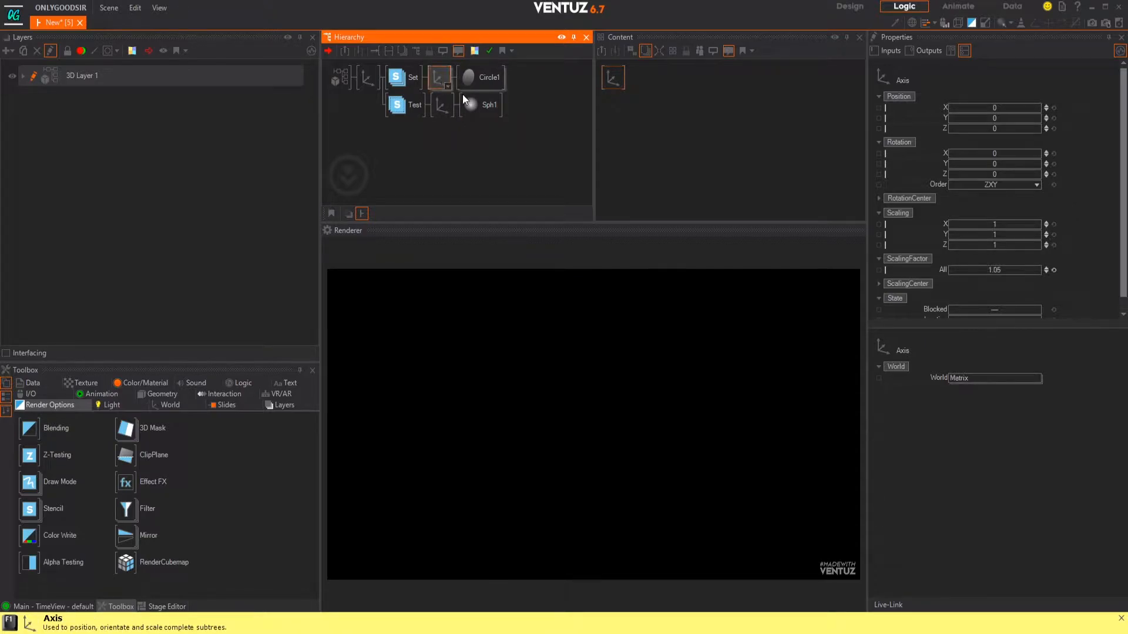
Test the stencil mask by shifting the circle's Axis along Y, and reset its Y position
click(1001, 118)
drag(1001, 119, 1013, 122)
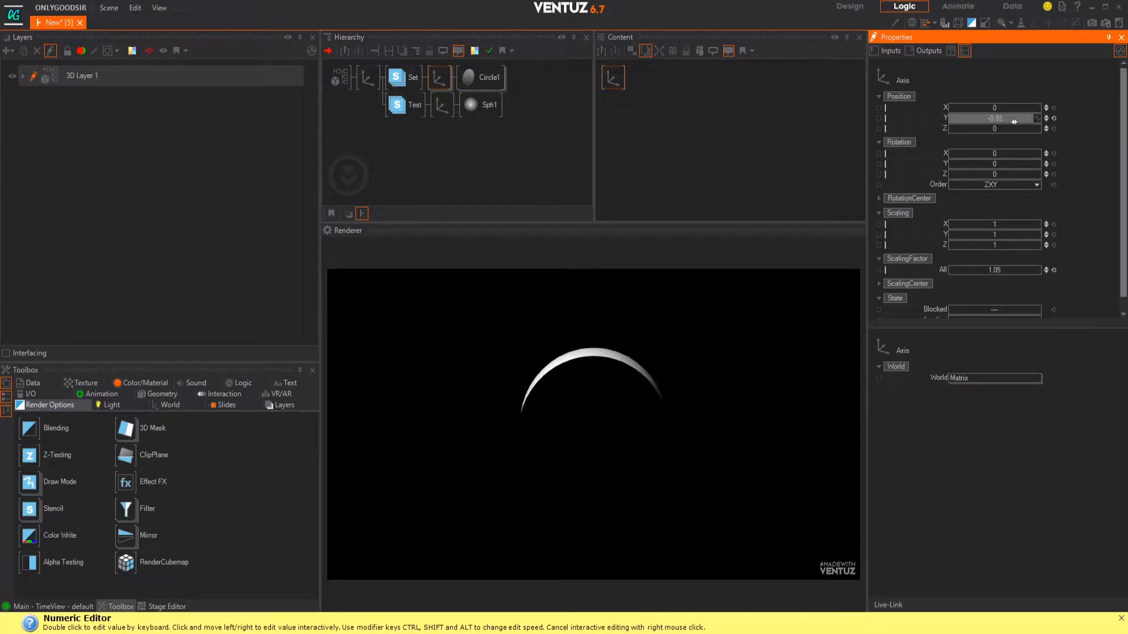
click(1054, 118)
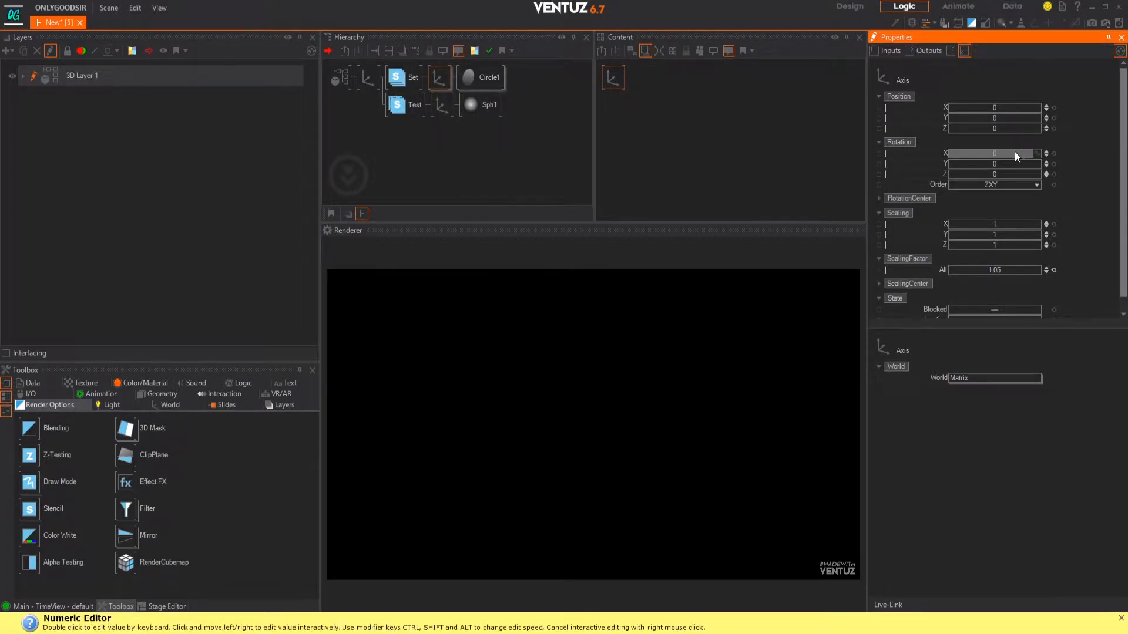
Try out X rotations on the circle's Axis and set it to 52
drag(1000, 153, 939, 157)
click(1054, 154)
drag(997, 154, 1018, 157)
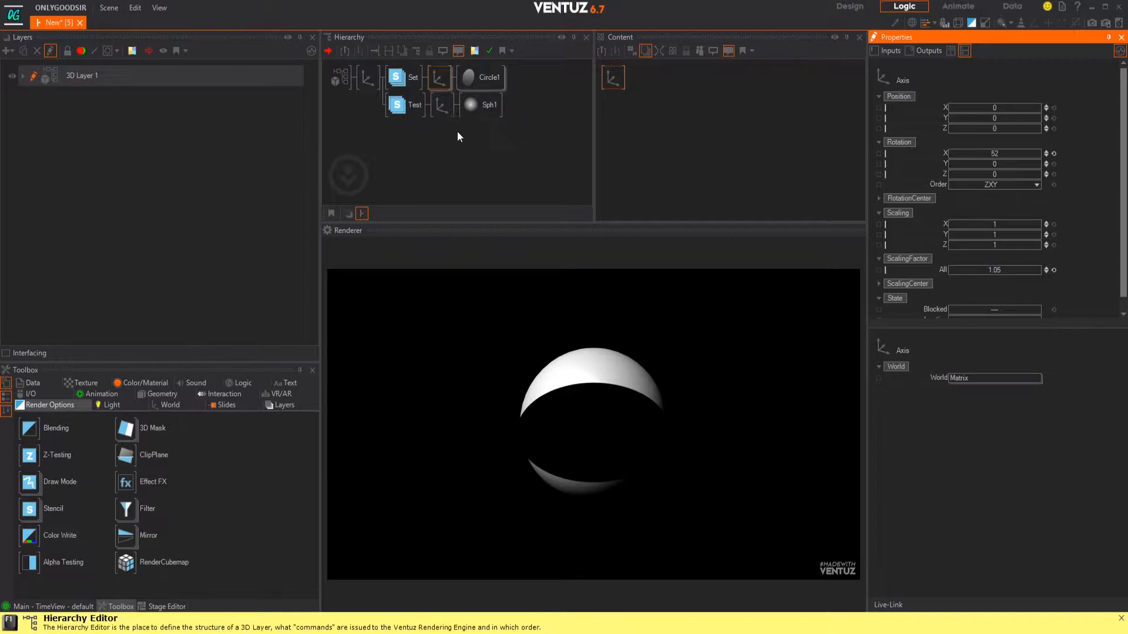
Duplicate the sphere's Axis branch as the first child of the parent Axis and set the copy's overall scaling factor to 0.96
click(440, 105)
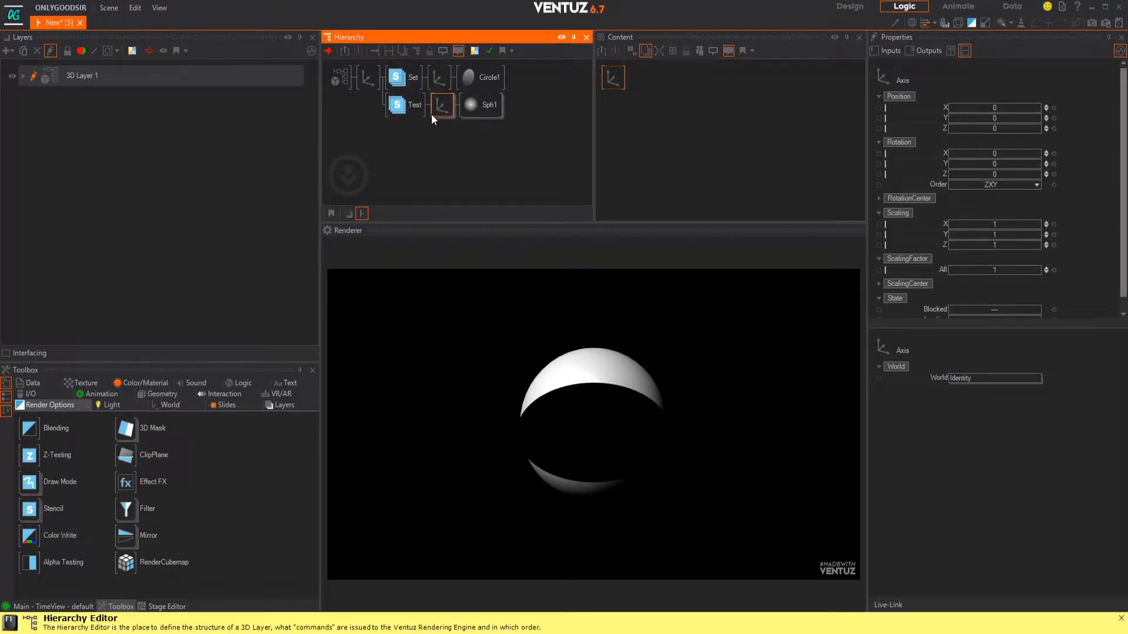
ctrl+drag(442, 108, 410, 67)
click(403, 83)
click(995, 268)
drag(995, 269, 993, 270)
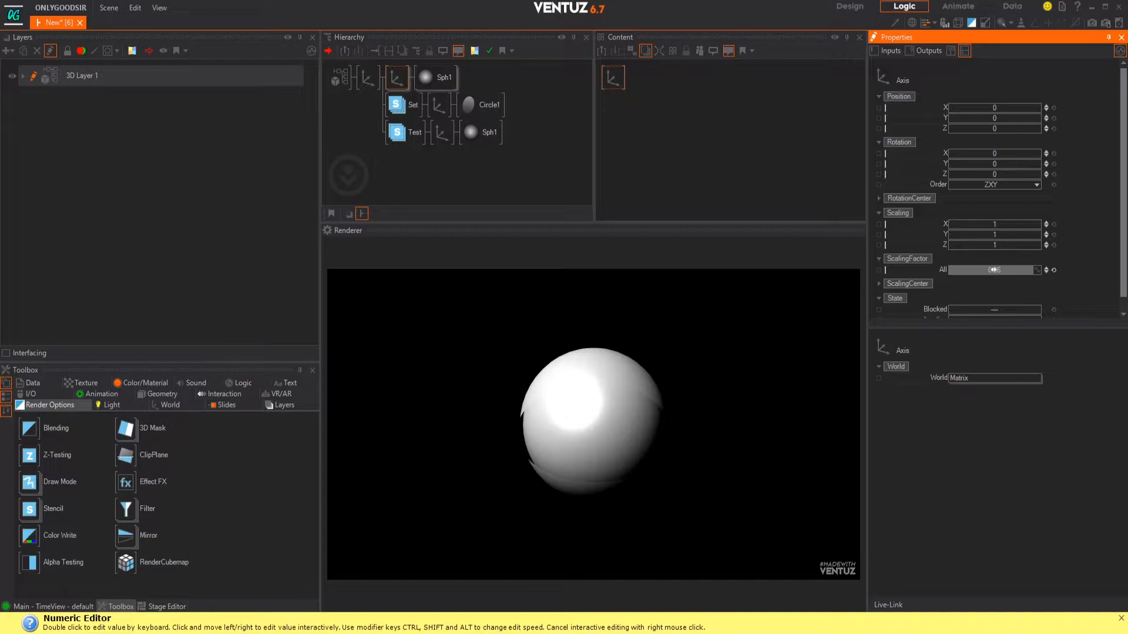
drag(993, 270, 993, 270)
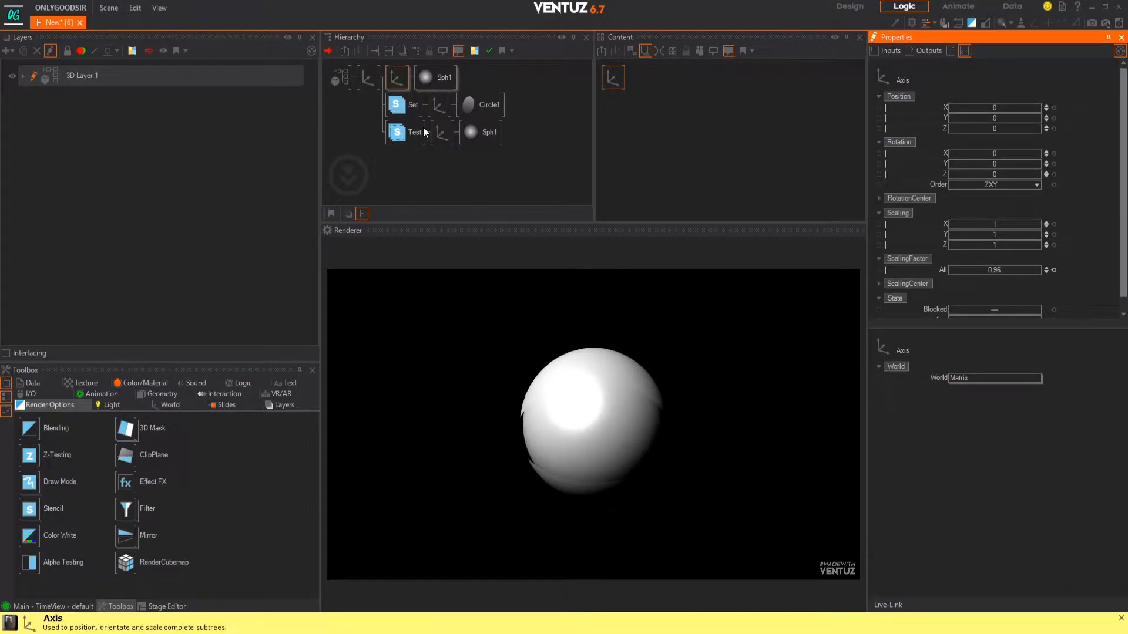
Vary the X rotation of the circle's Axis under Stencil Set, leaving it at 57.8
click(439, 105)
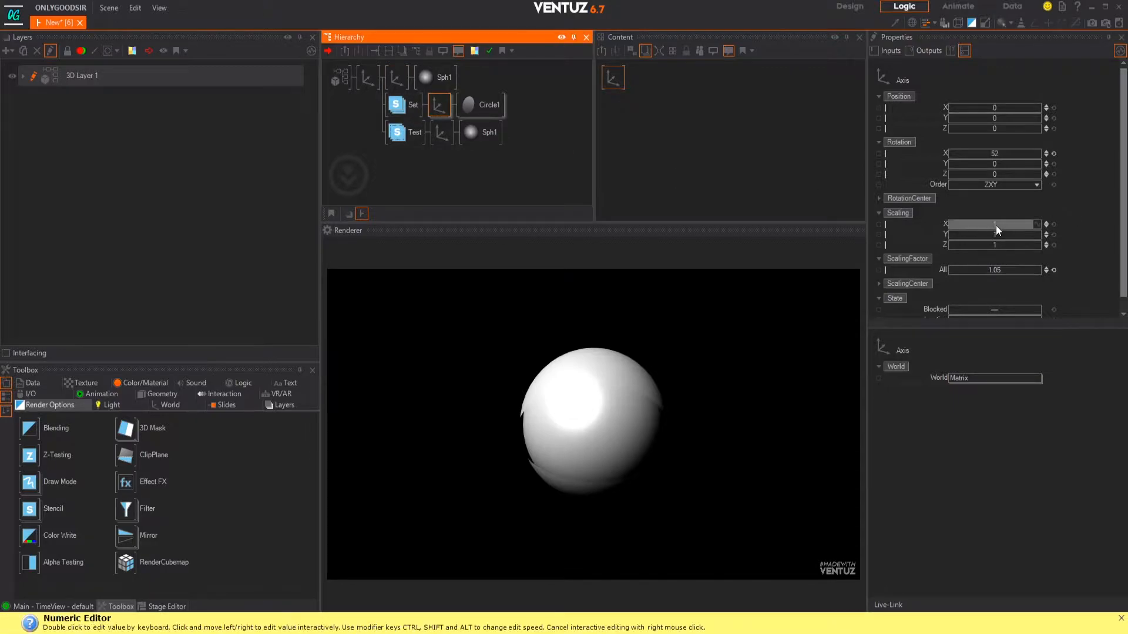
drag(1001, 154, 1036, 155)
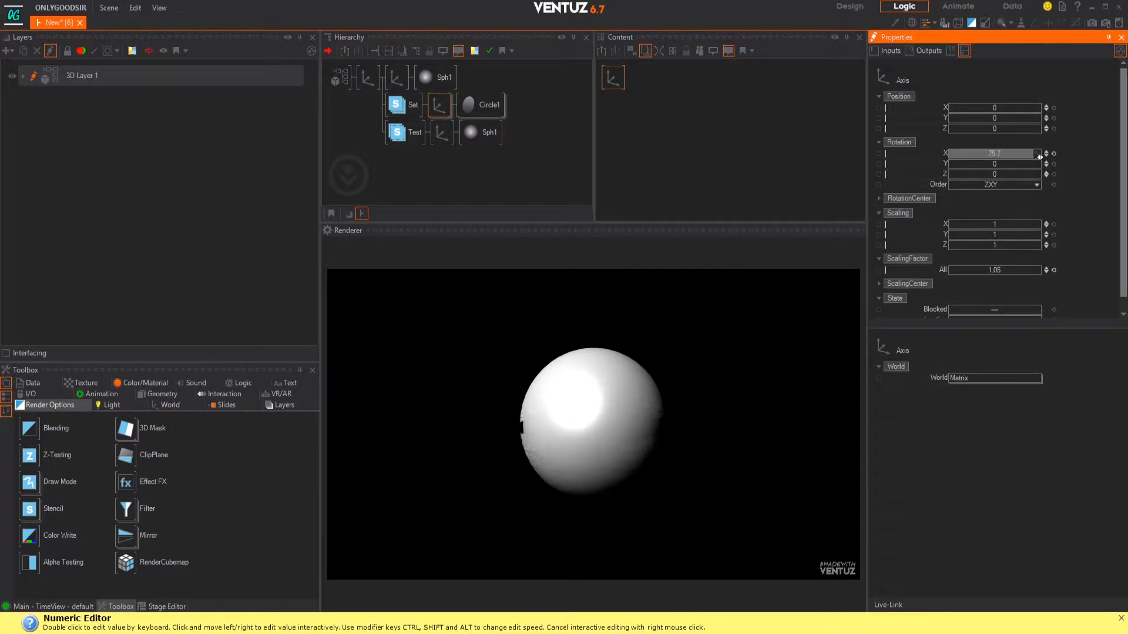
drag(947, 157, 1034, 153)
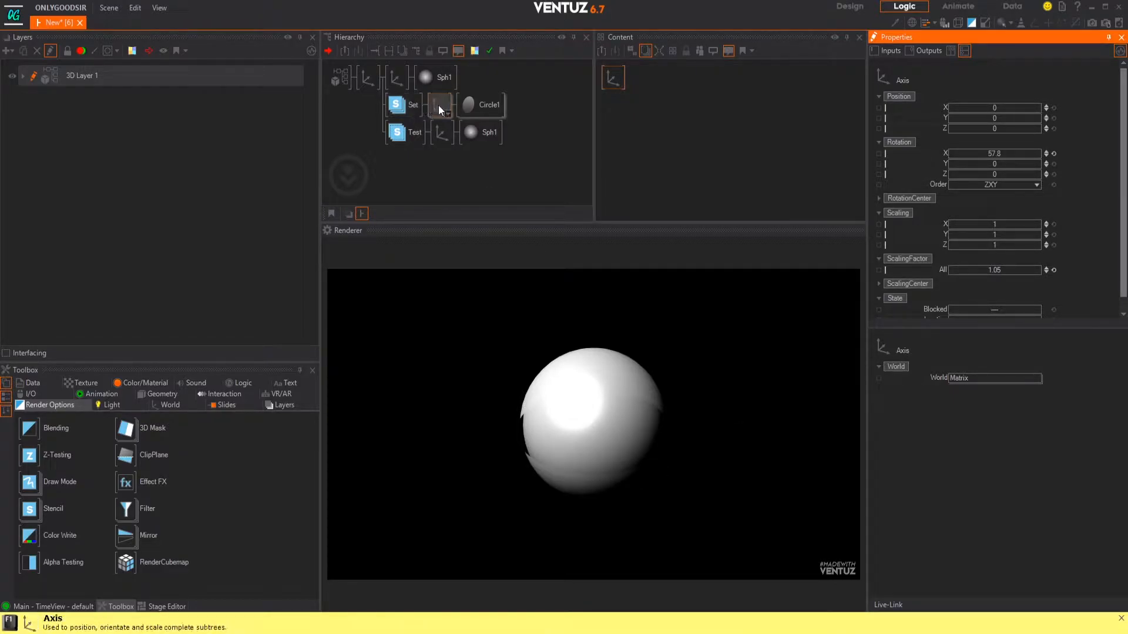
Insert Color Solid nodes before the circle and both spheres, and delete the one before the circle
click(141, 382)
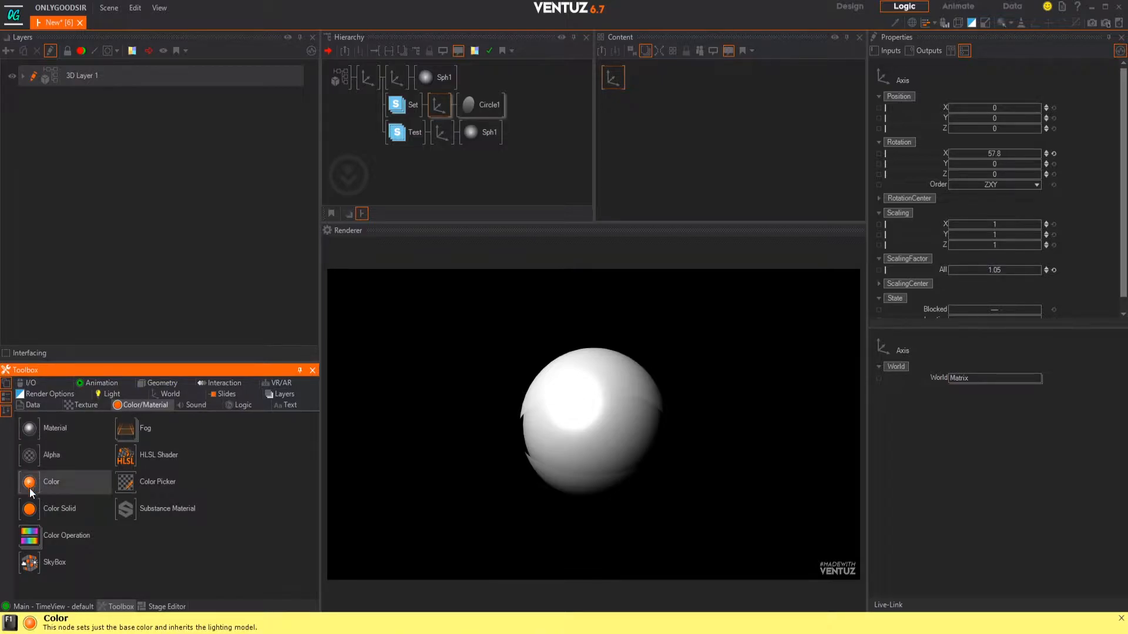
drag(496, 104, 468, 106)
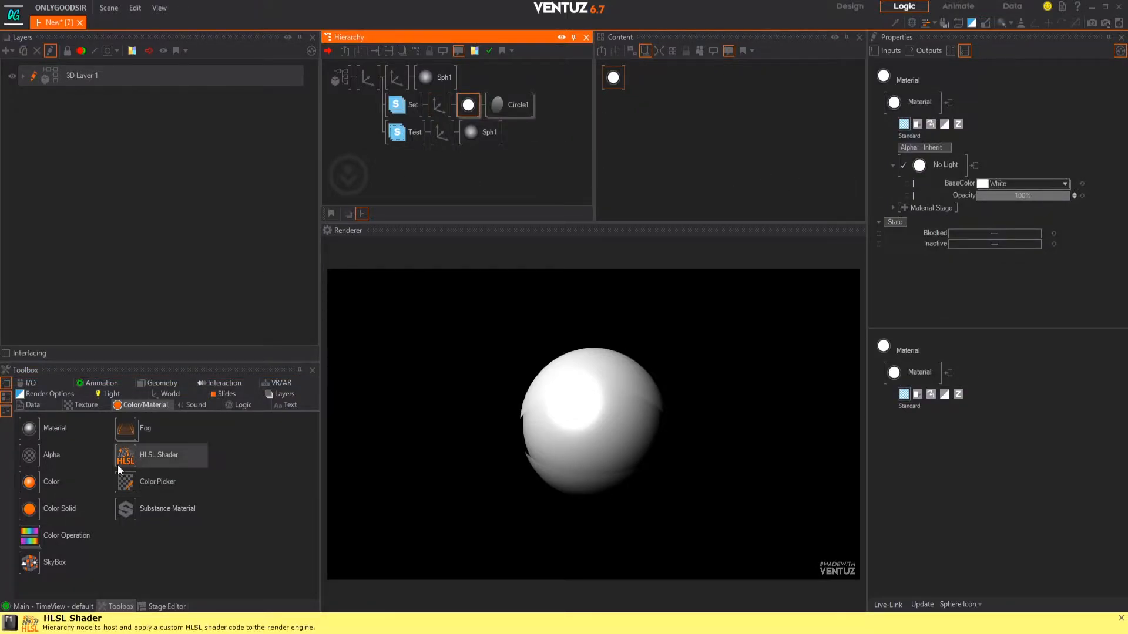
drag(26, 517, 469, 132)
drag(29, 509, 420, 82)
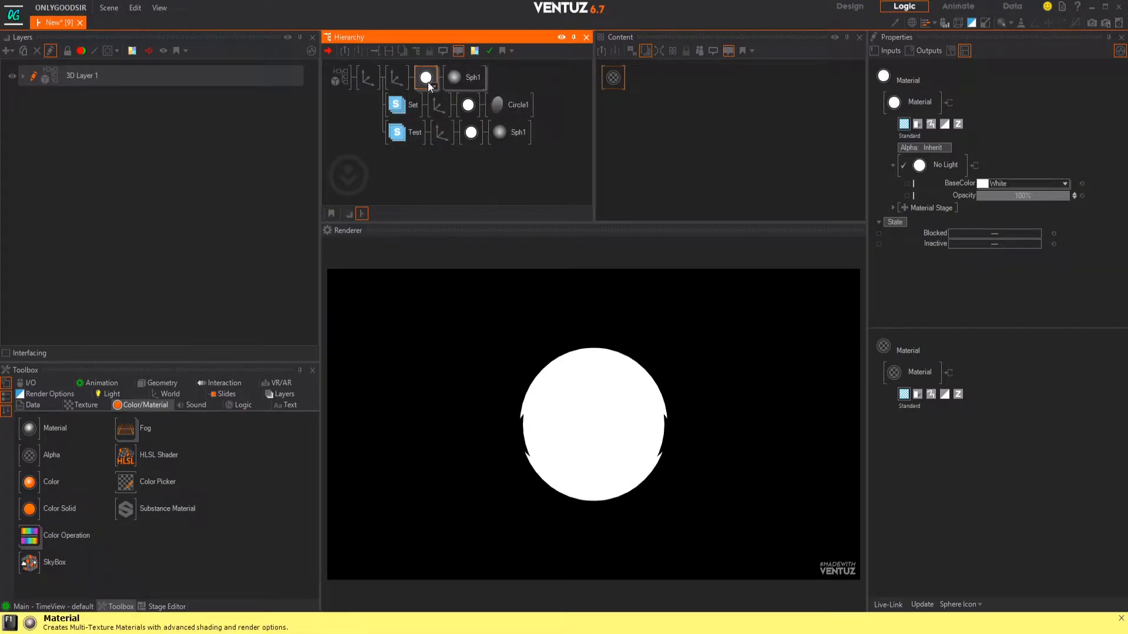
click(468, 105)
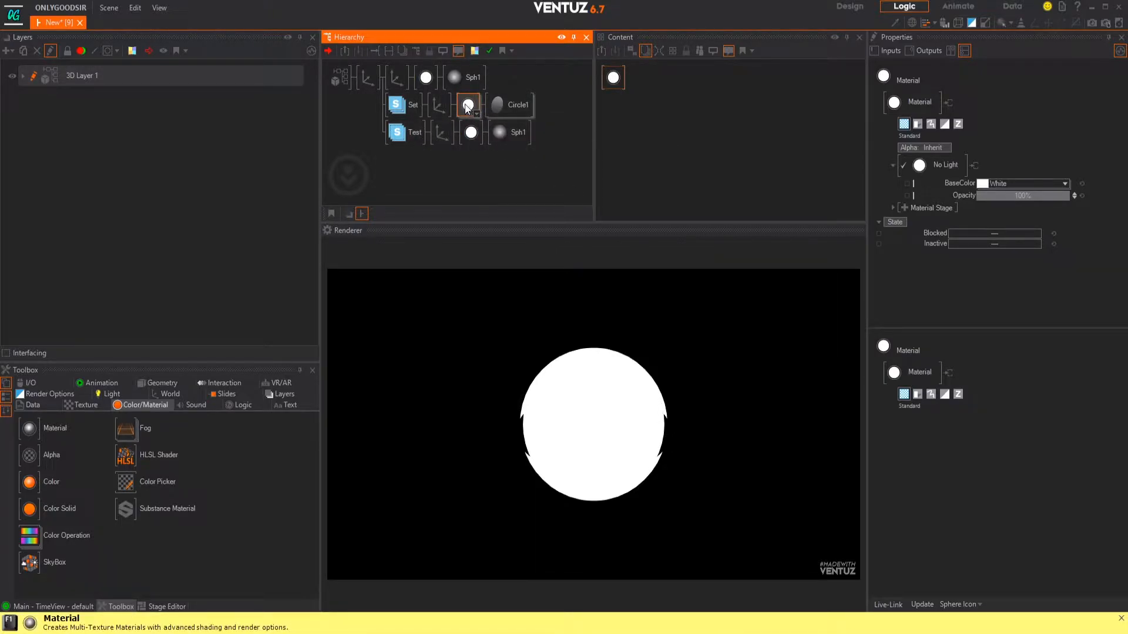
key(Delete)
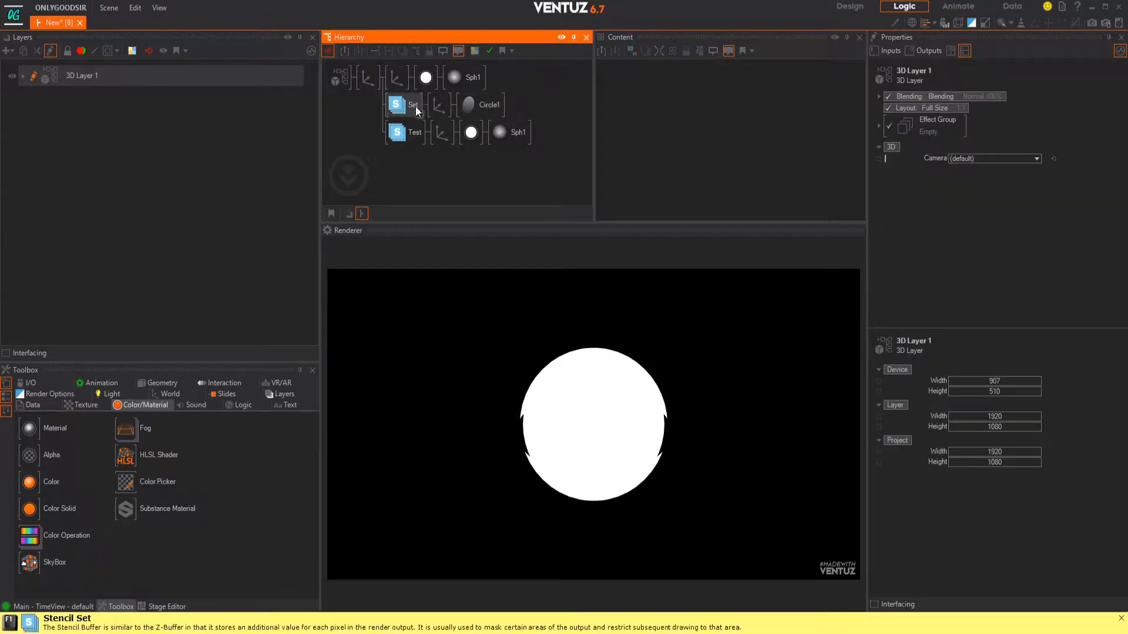
Set the base color of the sphere's material in the Stencil Test branch to black (0, 0, 0)
click(472, 132)
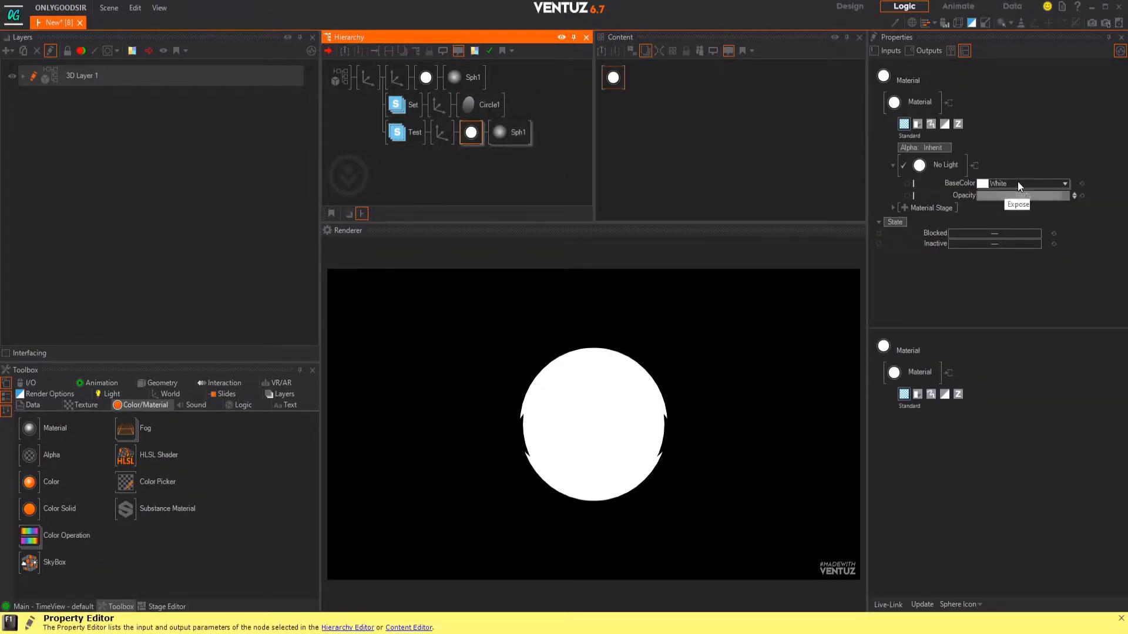
click(1062, 184)
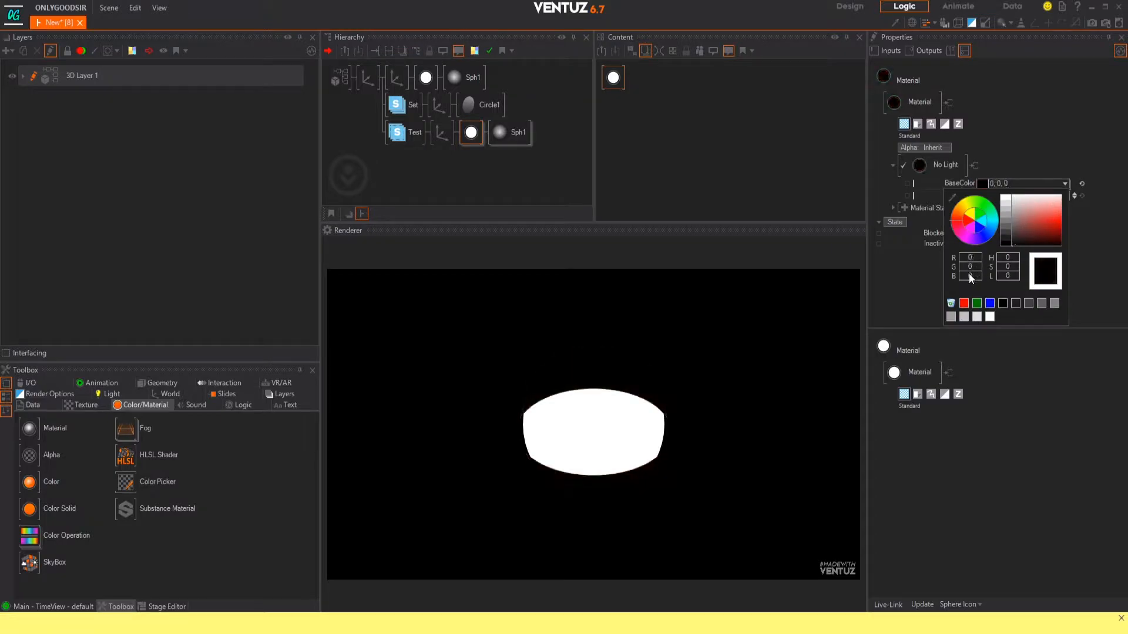
click(488, 164)
Test the masking by varying the X rotation of the circle's Axis, and reset that rotation to 0
click(441, 105)
drag(1007, 153, 1002, 157)
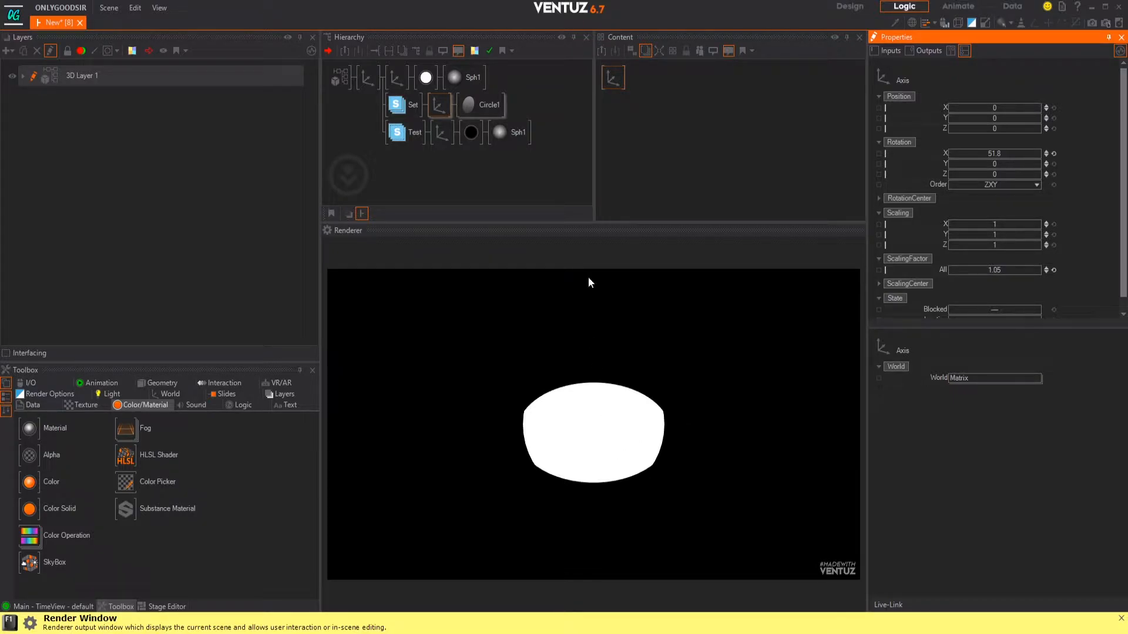
mouse_move(1002, 154)
mouse_down()
mouse_move(992, 154)
mouse_move(1011, 157)
mouse_move(994, 156)
mouse_up()
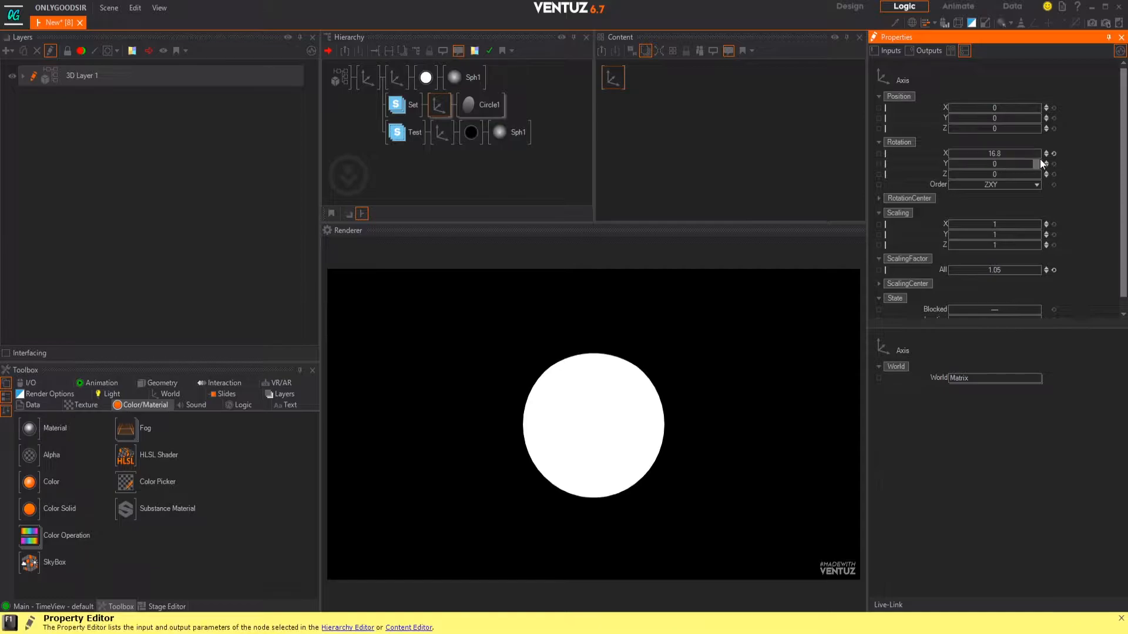
click(1054, 153)
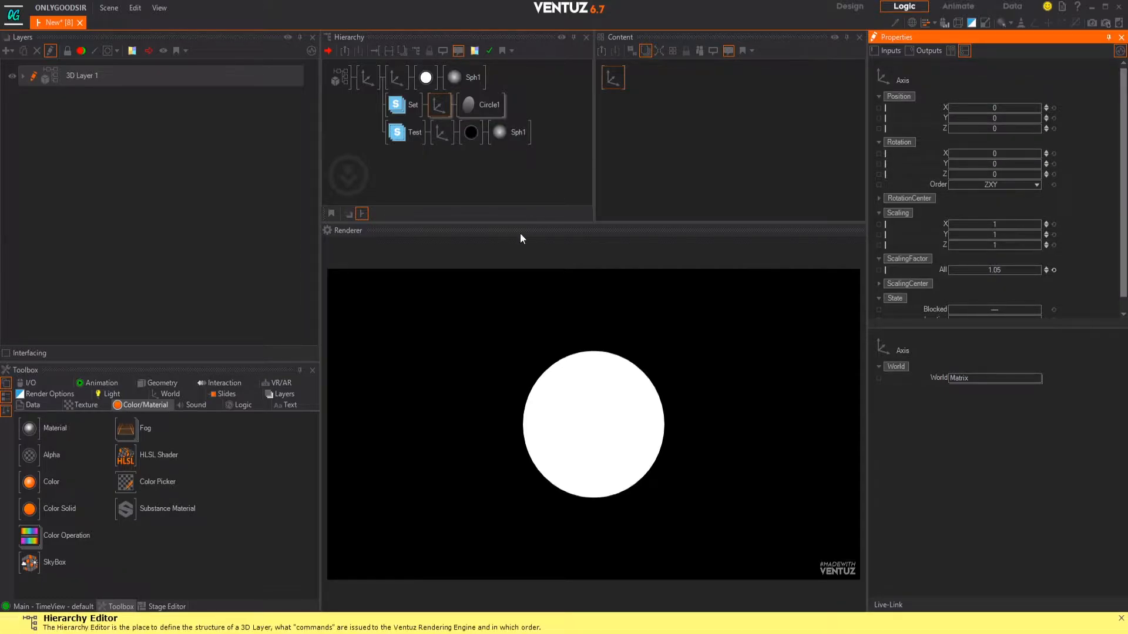
Rename the parent Axis that holds all three branches as EYEBALL
click(446, 104)
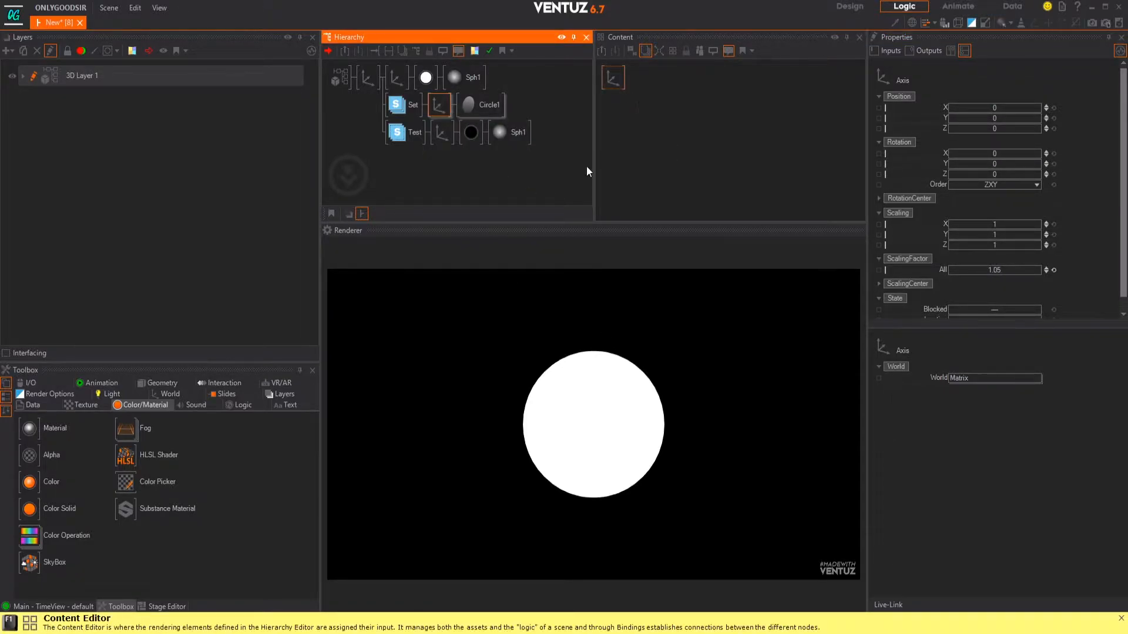
click(426, 77)
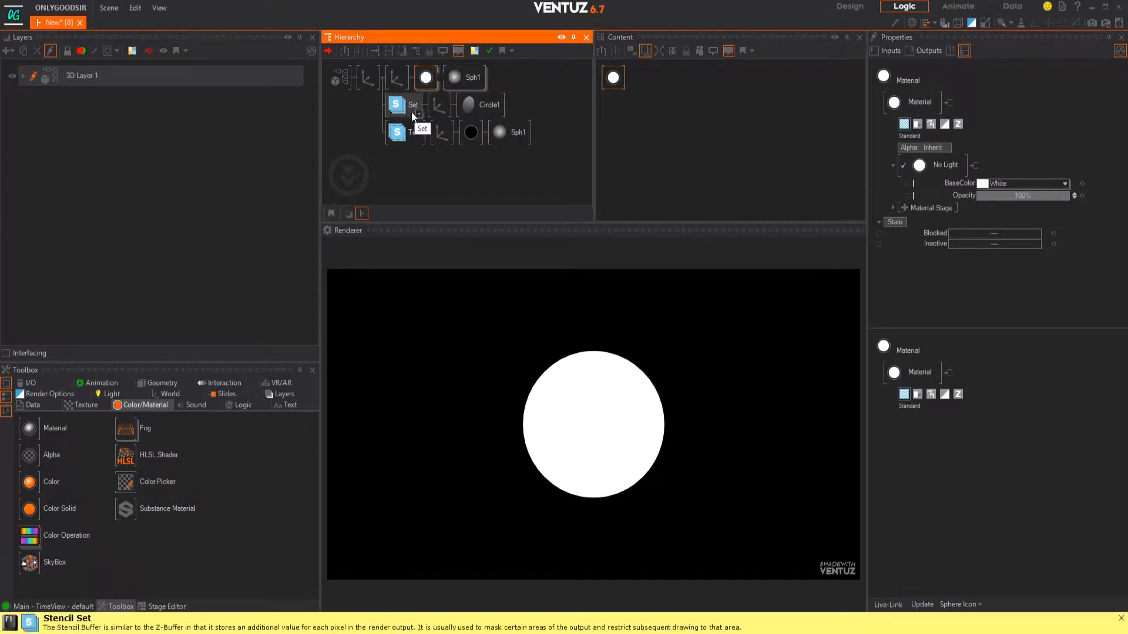
click(398, 77)
click(366, 80)
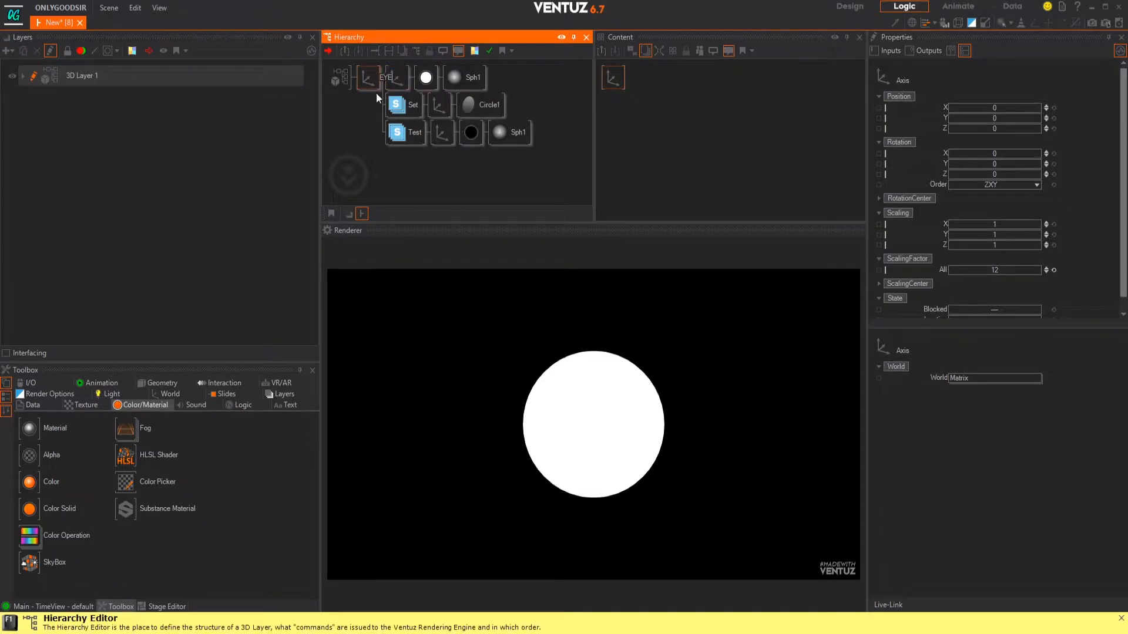
key(Return)
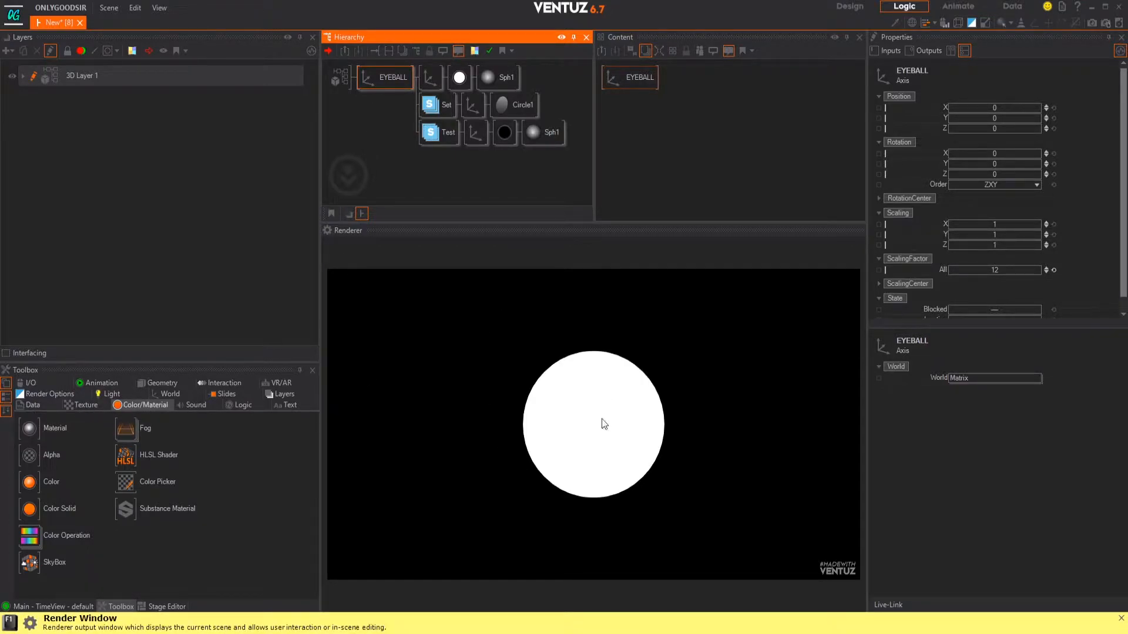
Replace the sphere in the first EYEBALL branch with a copy of the circle from the Stencil Set branch
click(429, 76)
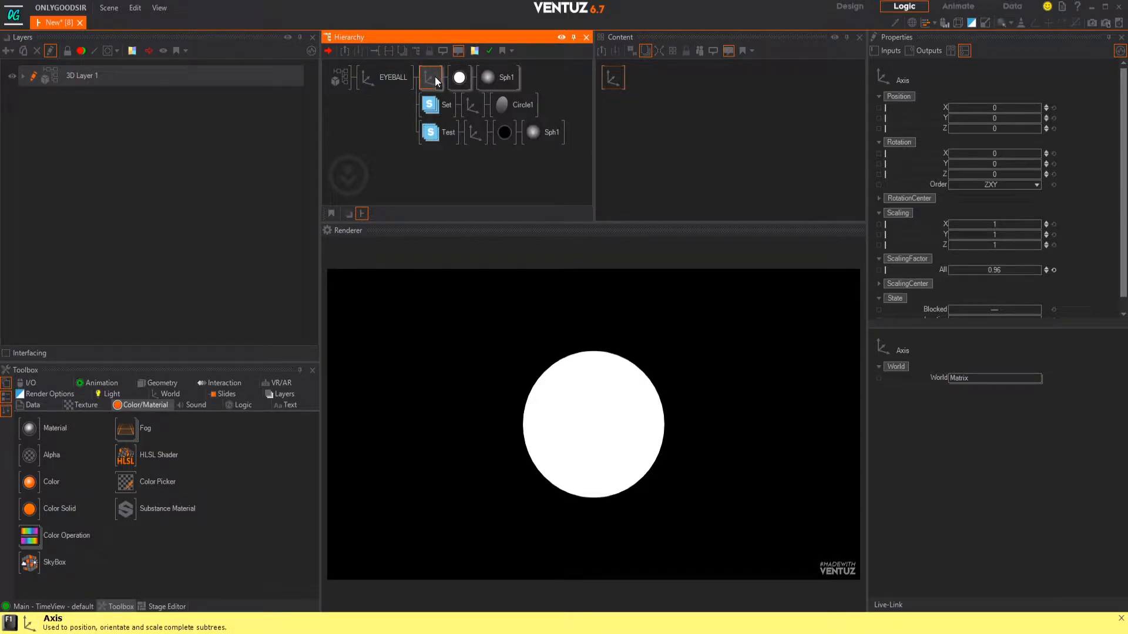
click(492, 81)
key(Delete)
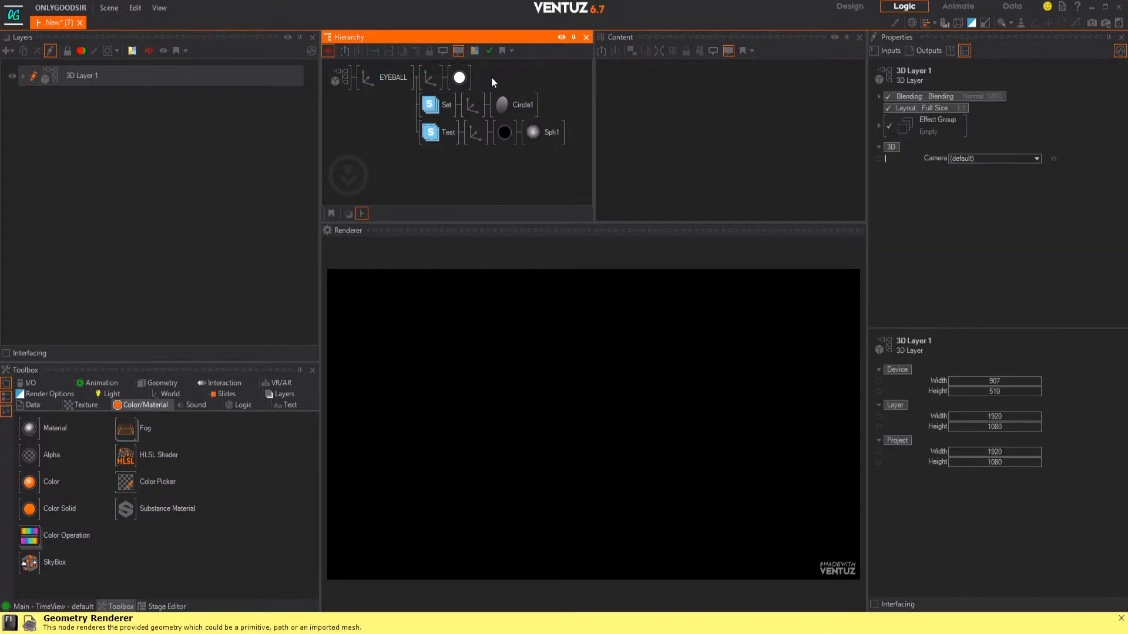
click(509, 107)
ctrl+drag(510, 108, 473, 81)
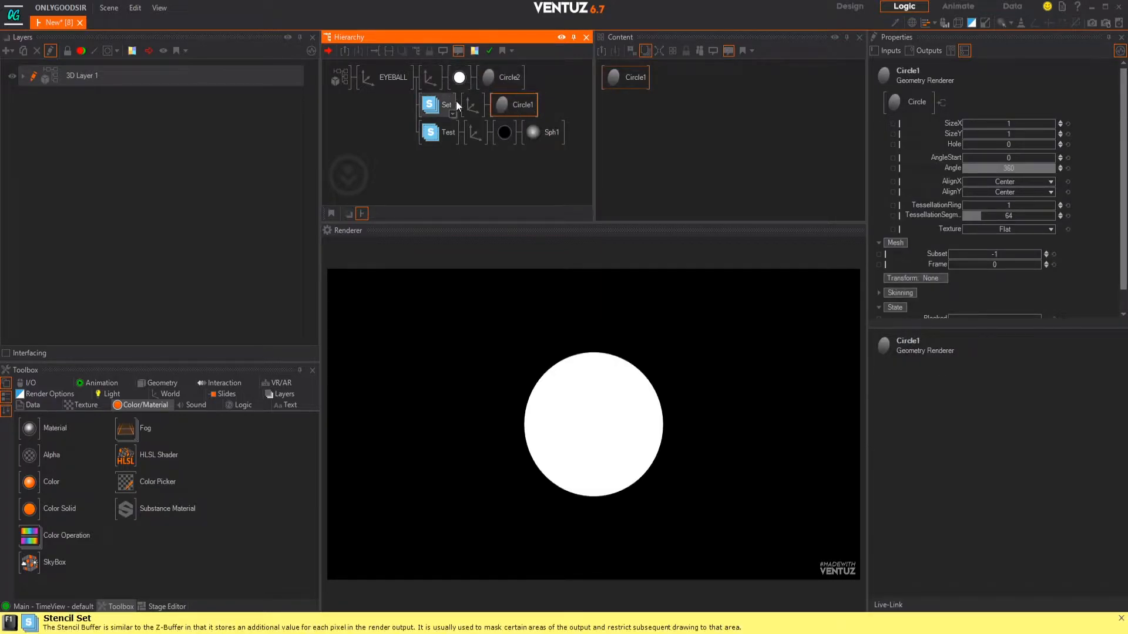
Try rotating the Axis under Stencil Set about X to check the eyelid masking, and reset the rotation
click(472, 104)
mouse_move(999, 154)
mouse_down()
mouse_move(964, 155)
mouse_move(984, 156)
mouse_up()
click(1054, 154)
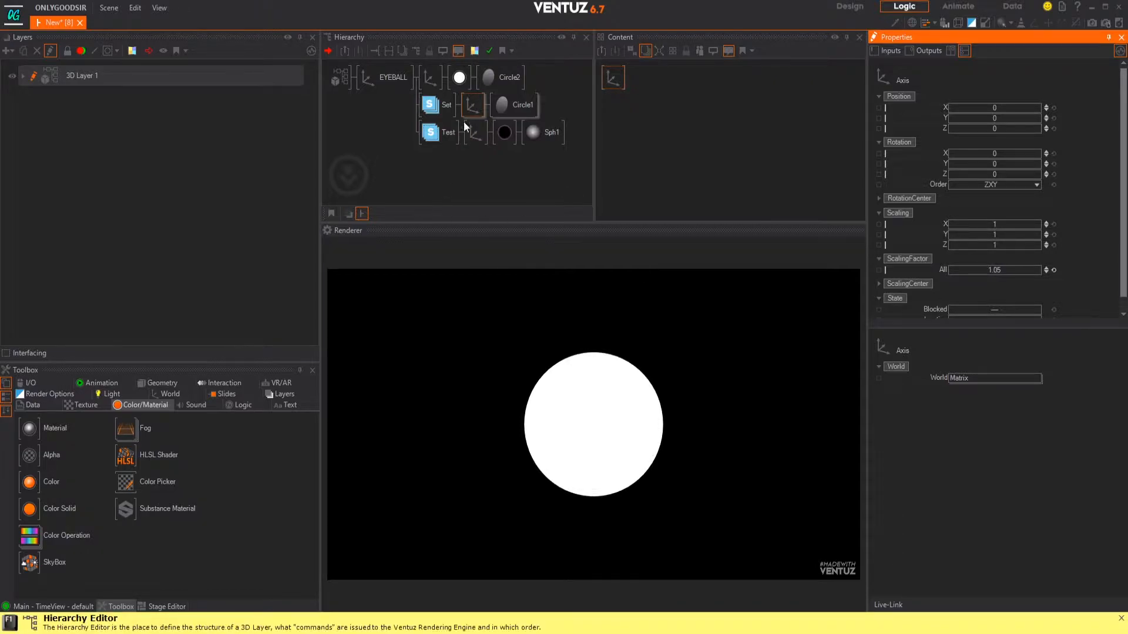
Duplicate the first branch with the white circle under EYEBALL and set the copy's material base color to black (0, 0, 0)
click(431, 77)
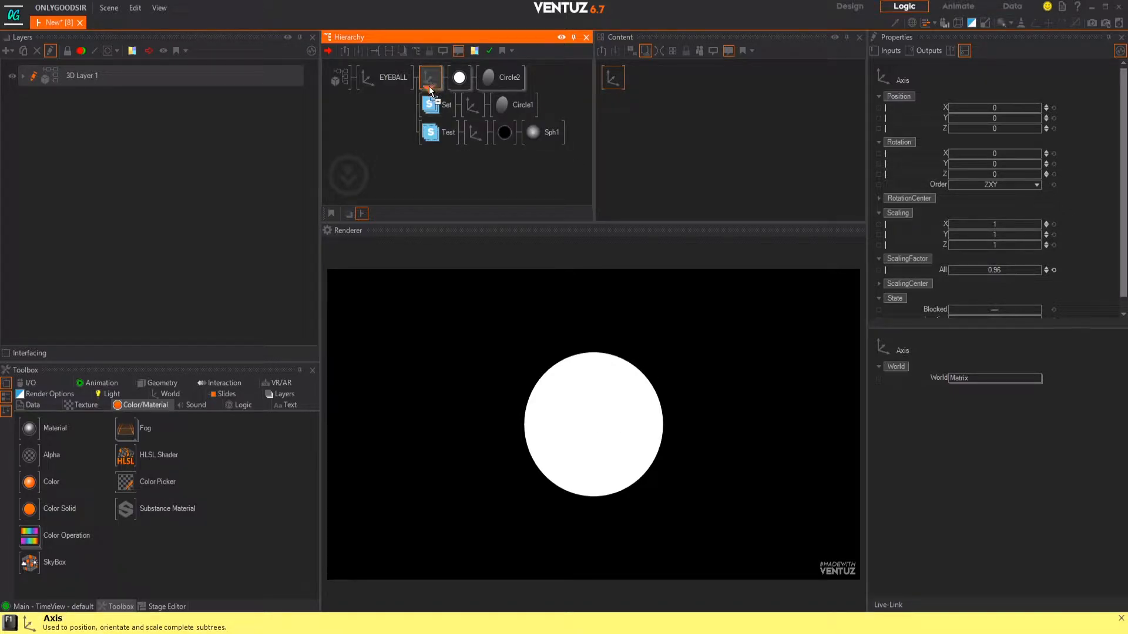
ctrl+drag(431, 89, 429, 106)
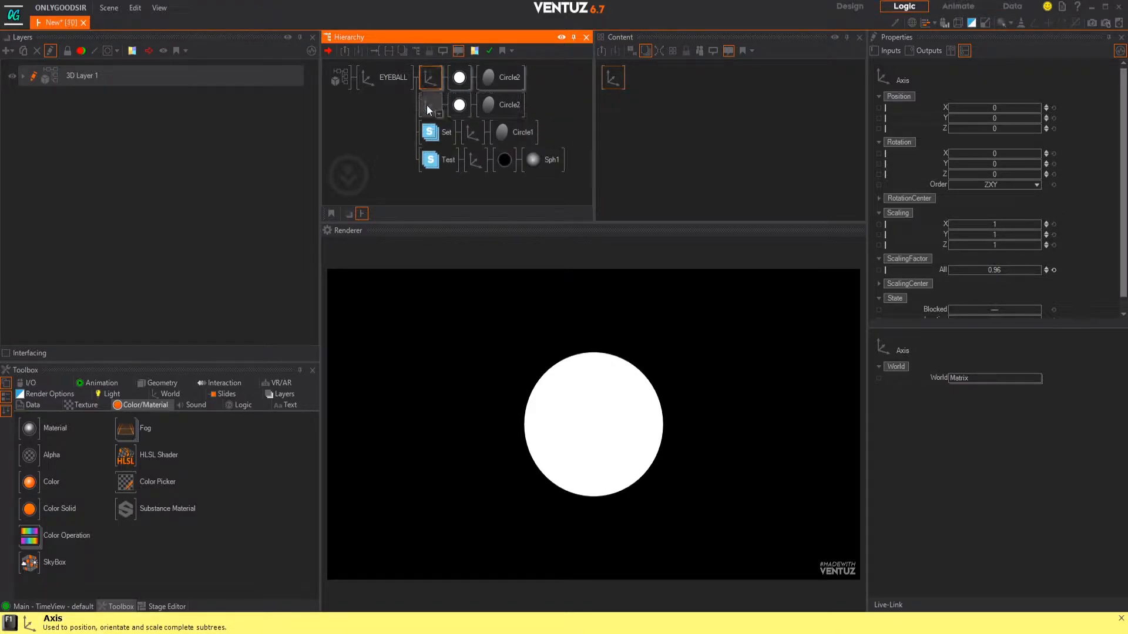
click(458, 108)
click(1065, 185)
drag(1025, 227, 987, 246)
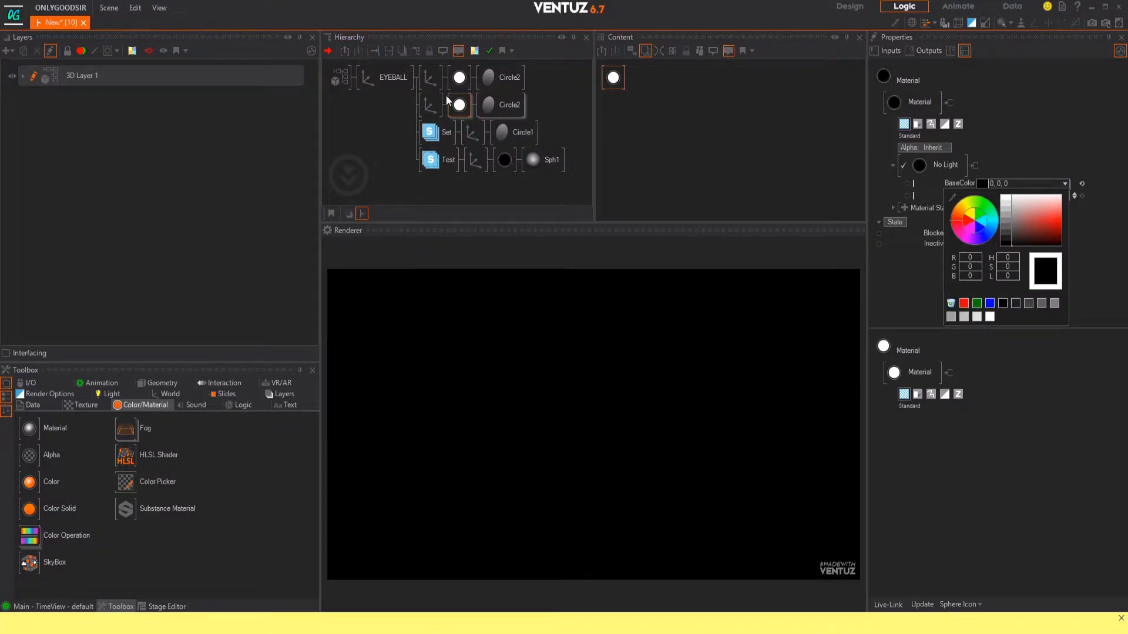
Set the black circle's Axis to an overall scaling factor of 0.46 and a Z position of -0.01
click(430, 104)
drag(1017, 271, 978, 271)
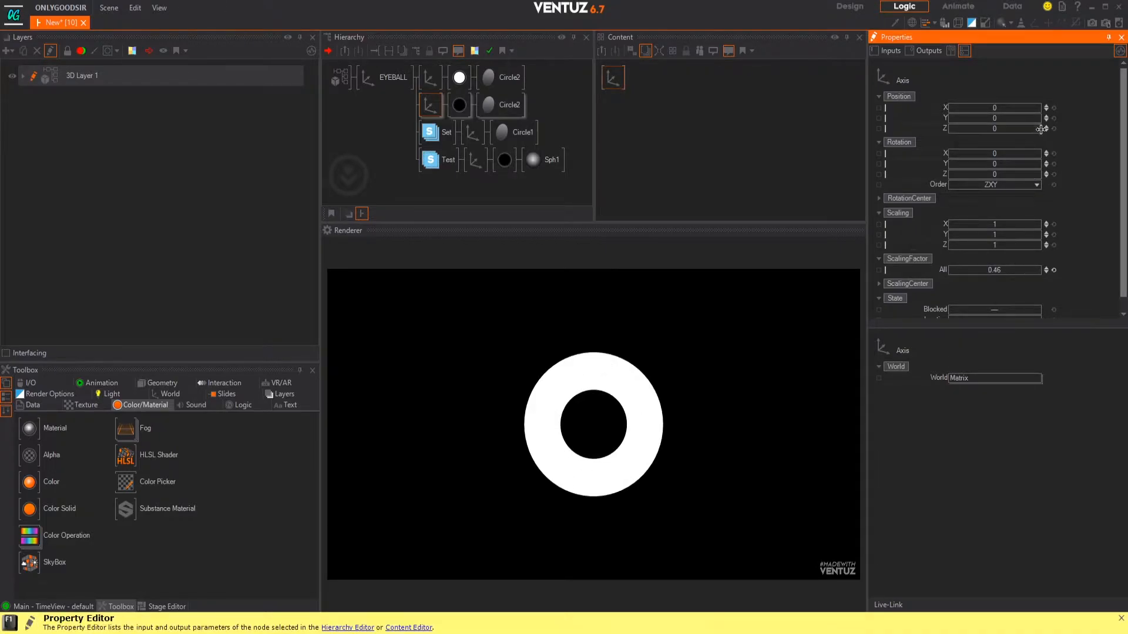
click(1044, 127)
click(1045, 131)
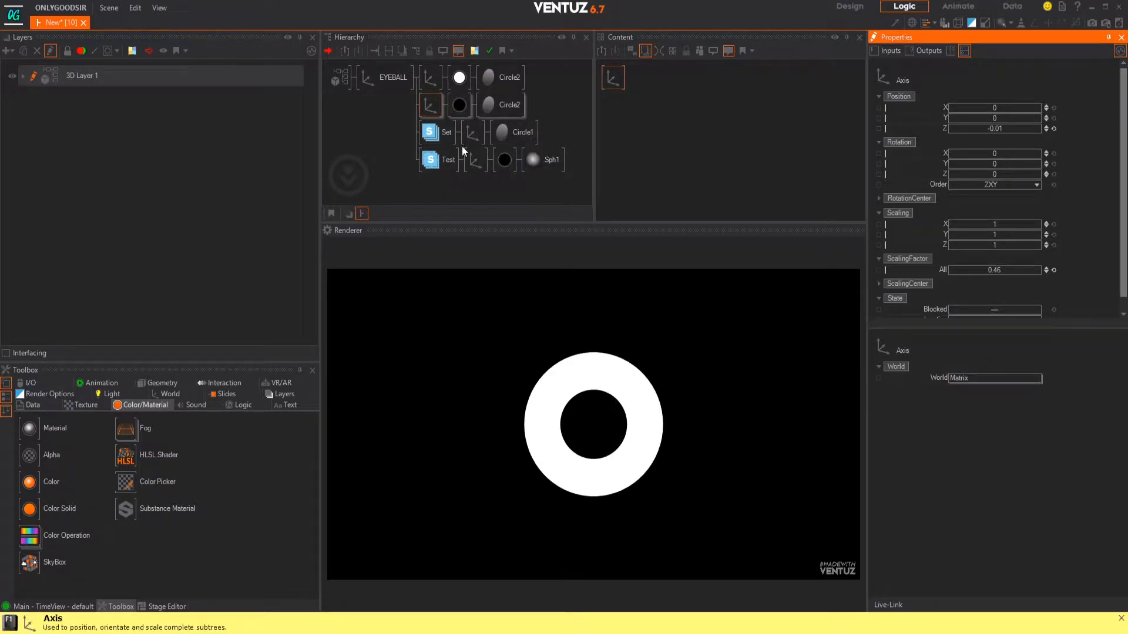
Try rotating the EYEBALL Axis about Y to check the eye's look, and reset the rotation
click(388, 77)
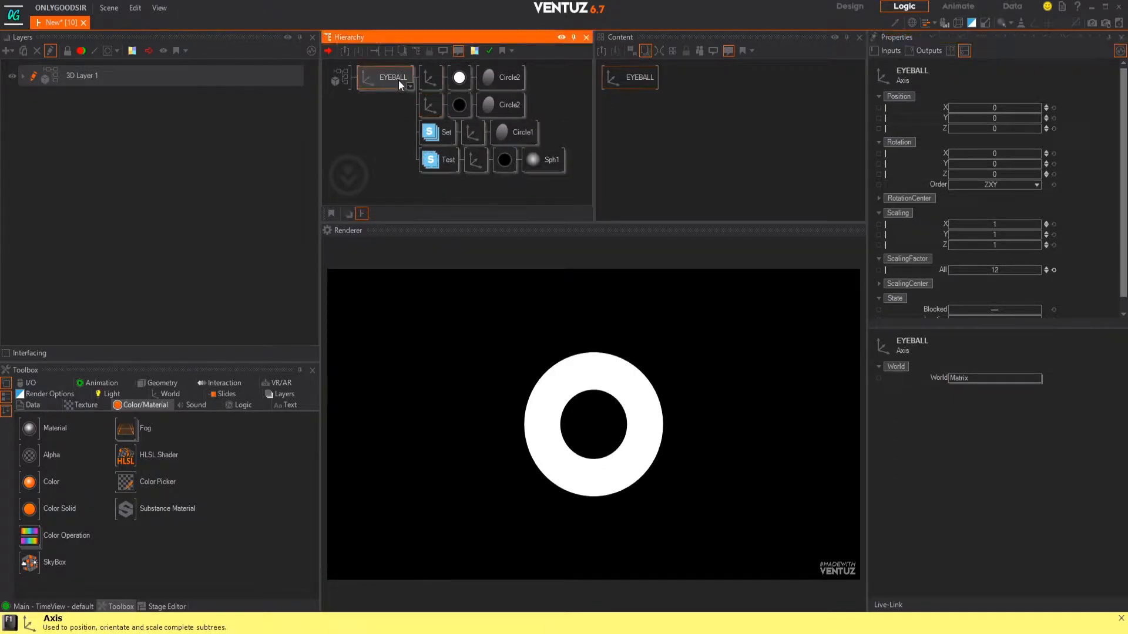
drag(993, 164, 1001, 163)
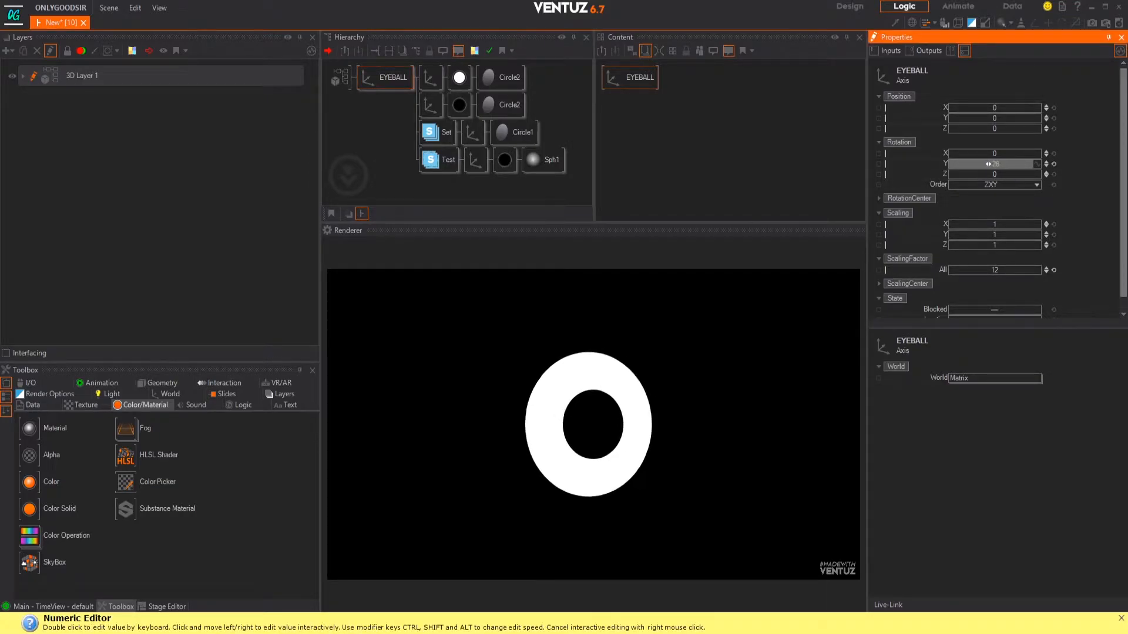
click(1053, 164)
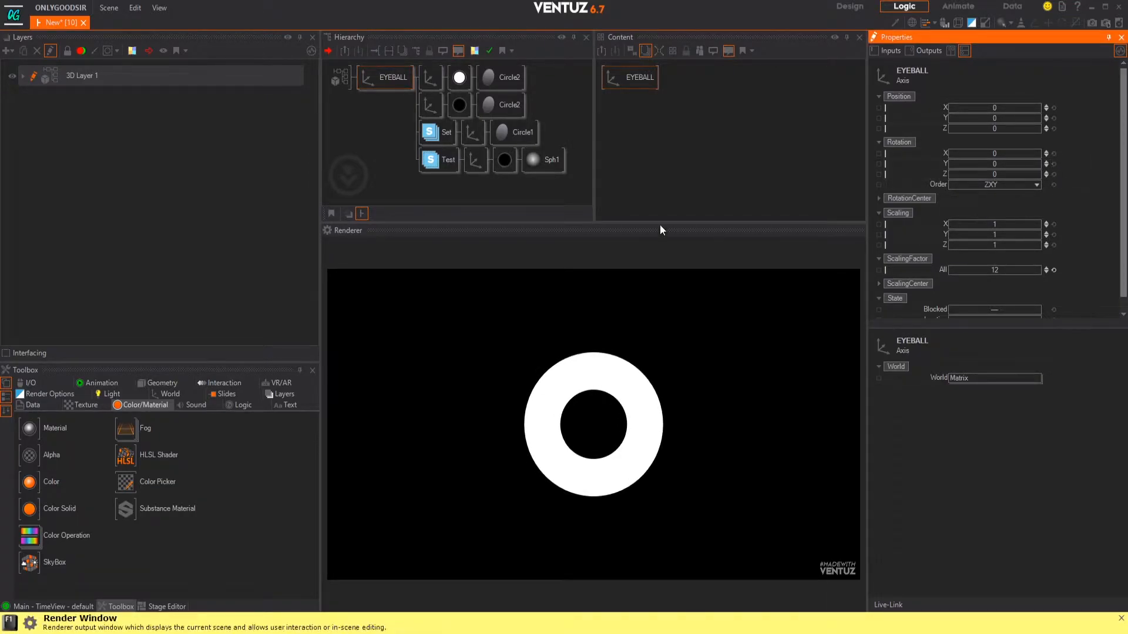
Duplicate the black circle branch under EYEBALL and reset the copy's material base color to White
click(435, 104)
ctrl+drag(432, 103, 430, 119)
click(470, 136)
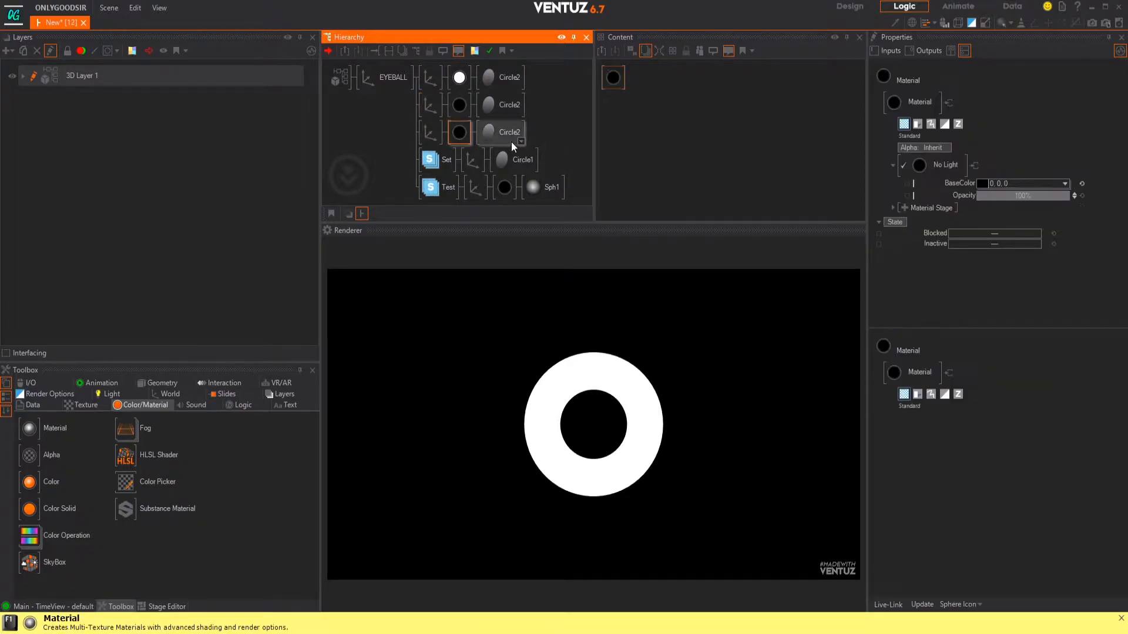
click(1081, 184)
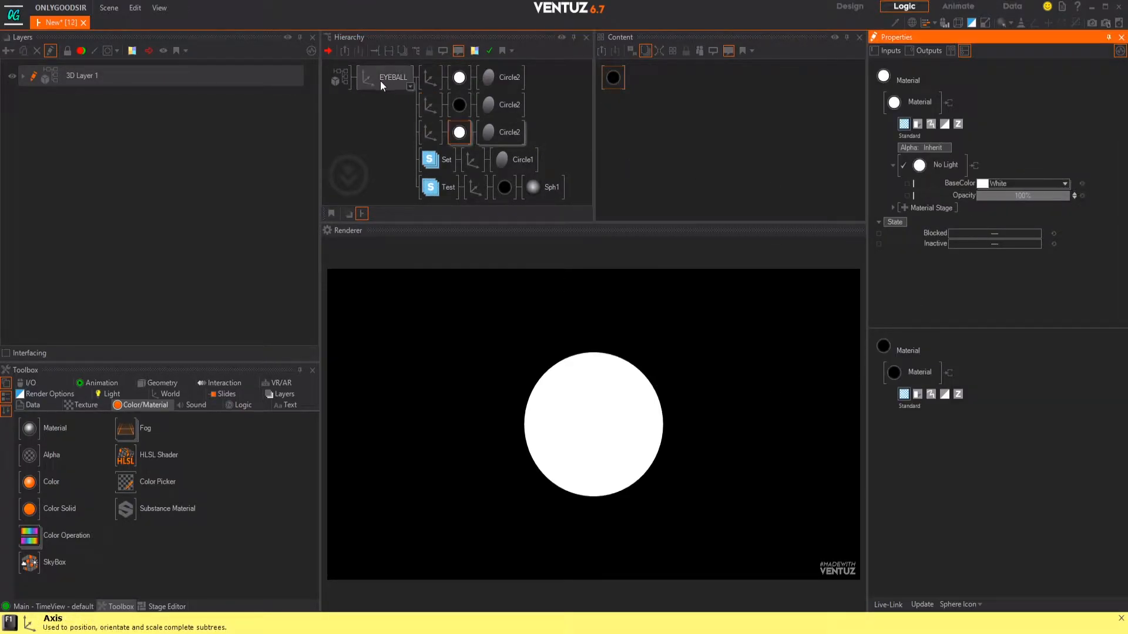
Set the new white circle's Axis to an overall scaling factor of 0.113 and position X 0.103, Y 0.087
click(430, 132)
drag(1017, 271, 1000, 272)
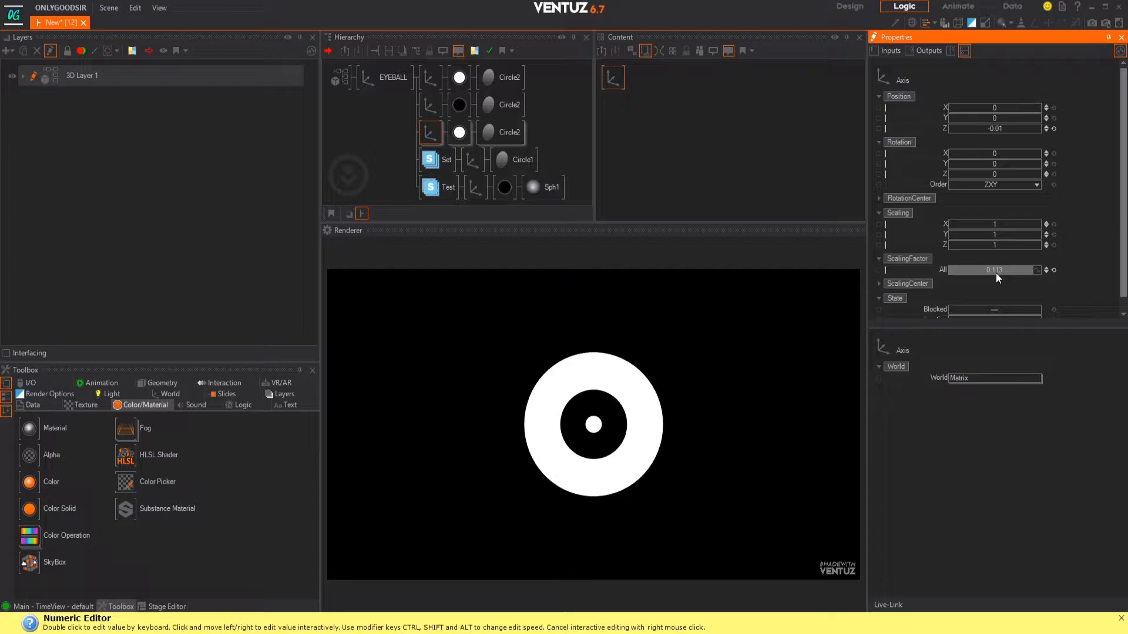
click(432, 135)
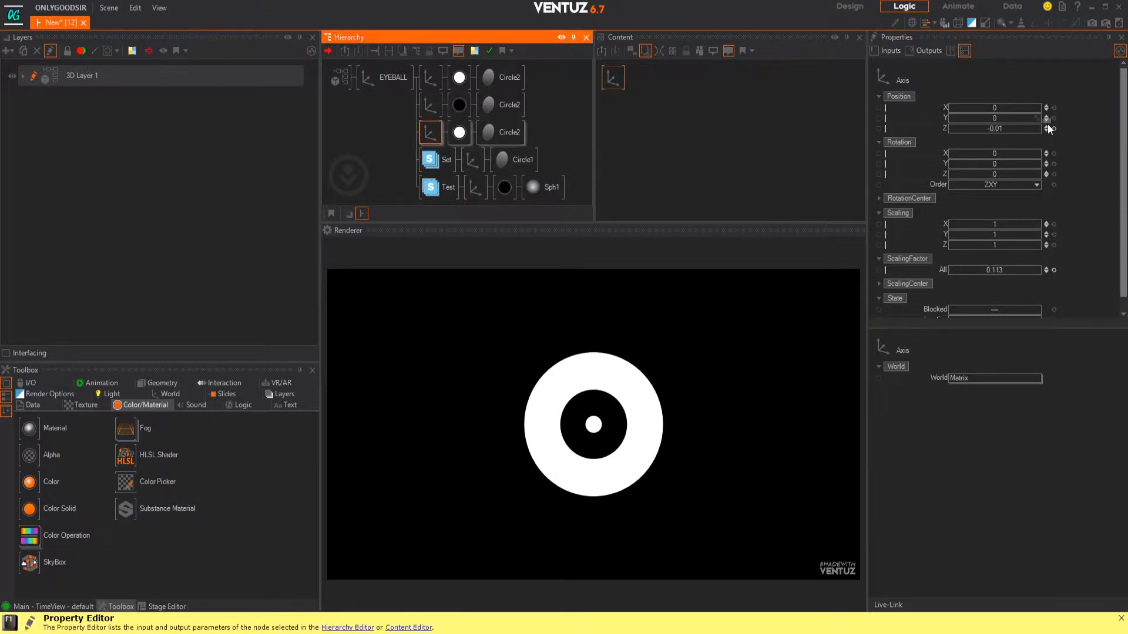
drag(994, 108, 999, 108)
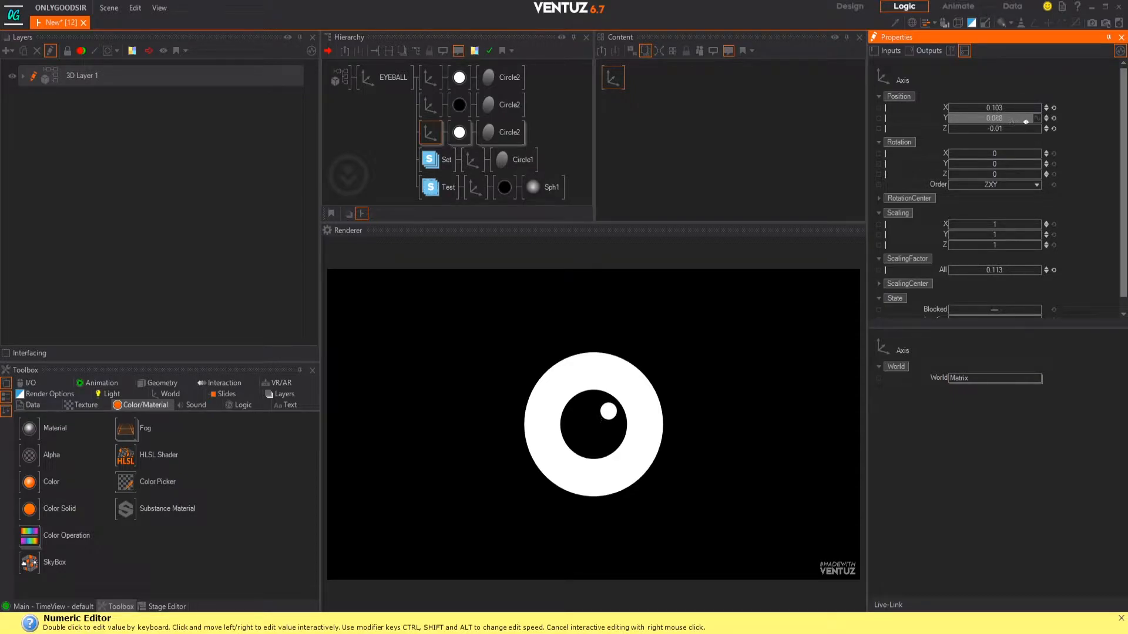
drag(1026, 121, 1021, 121)
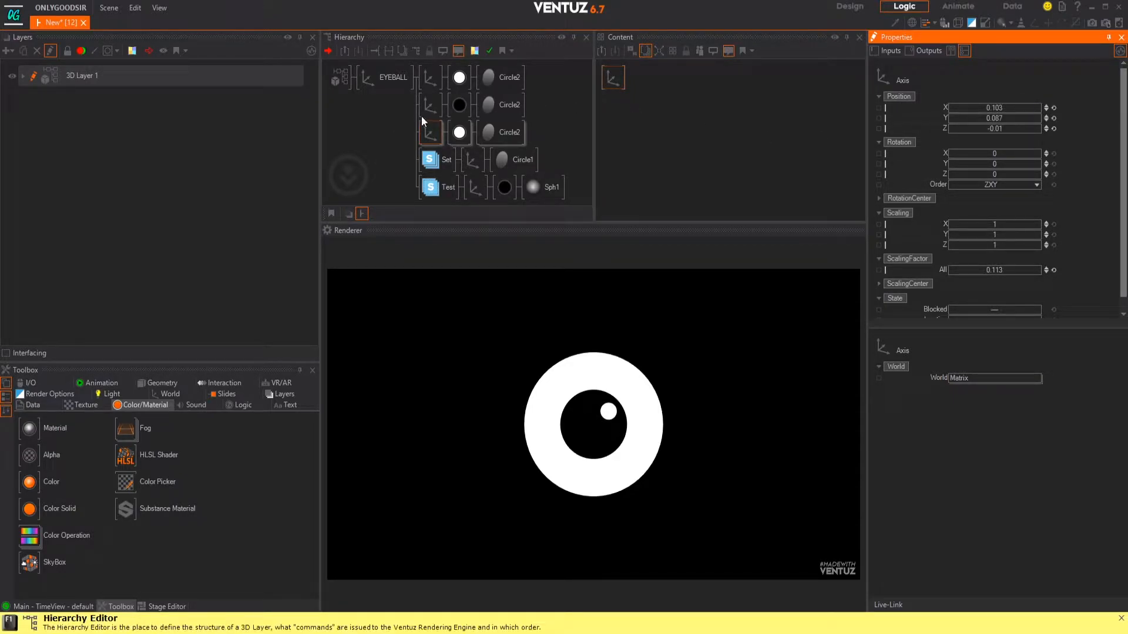
Insert a new Axis under EYEBALL as the common parent of the black circle and small white circle branches
click(404, 122)
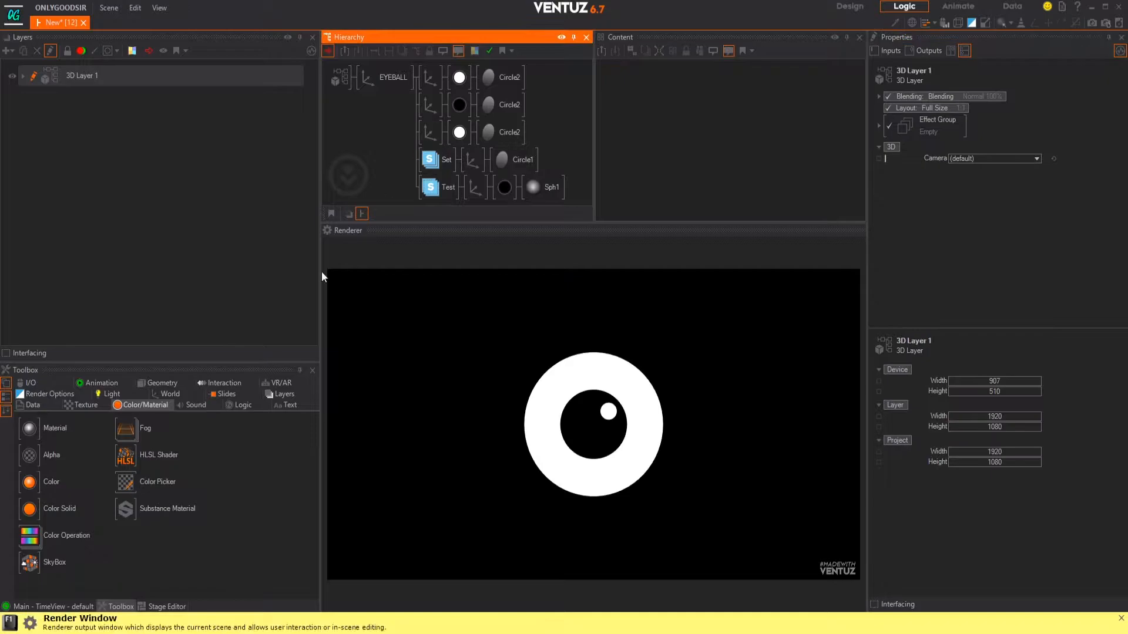
click(171, 393)
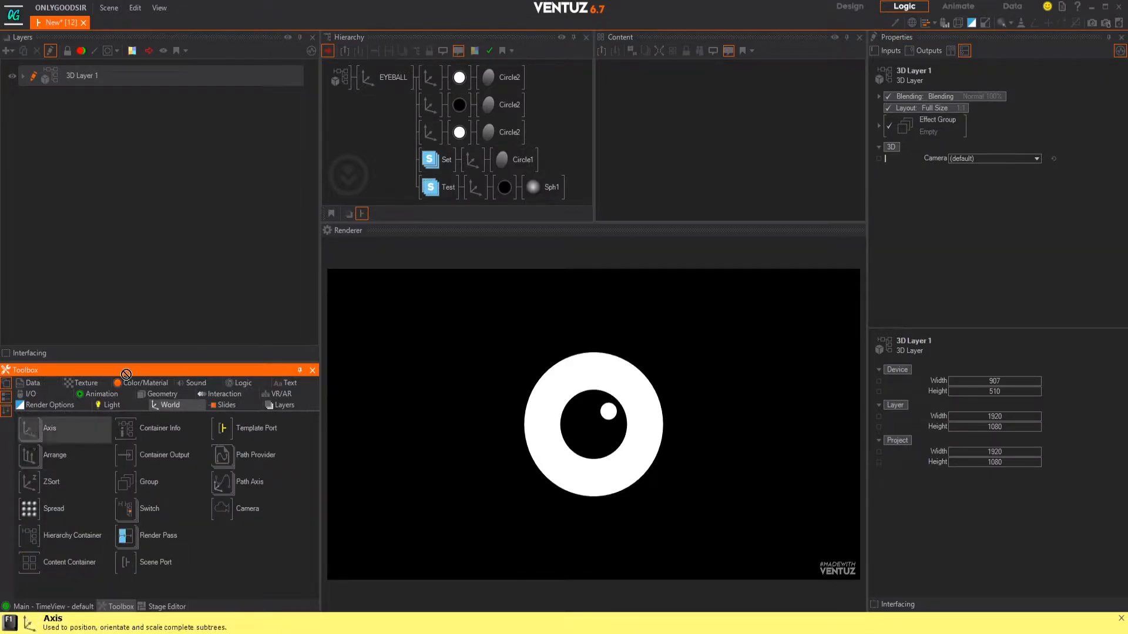
drag(423, 104, 461, 115)
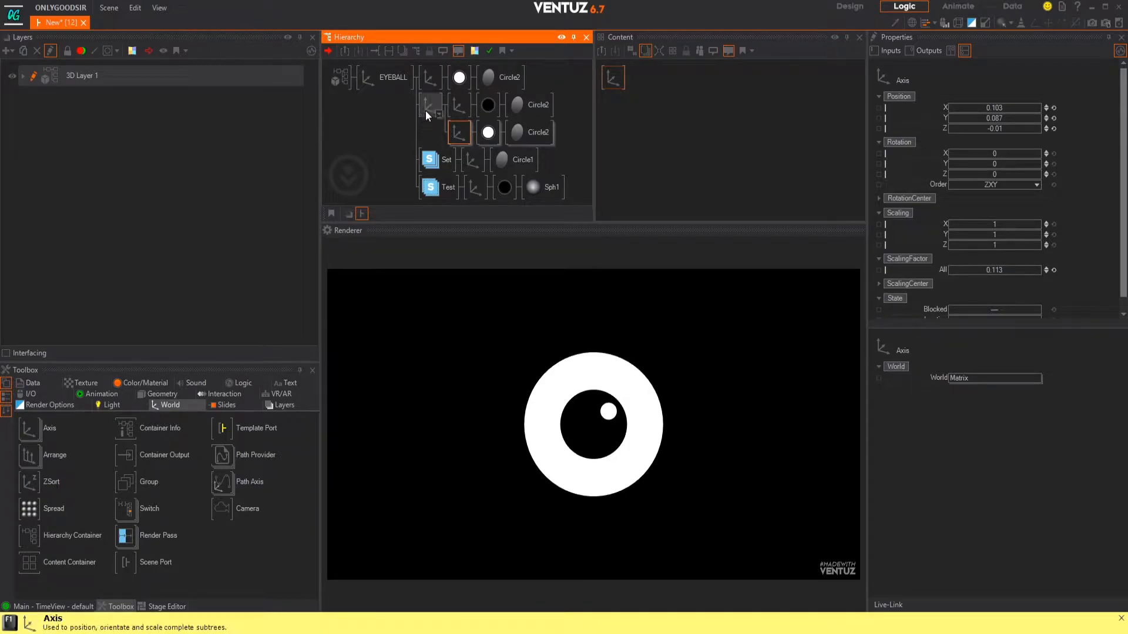
Slightly shrink the black circle and small white circle together, and set the small circle's overall scaling factor to 0.127
ctrl+click(458, 104)
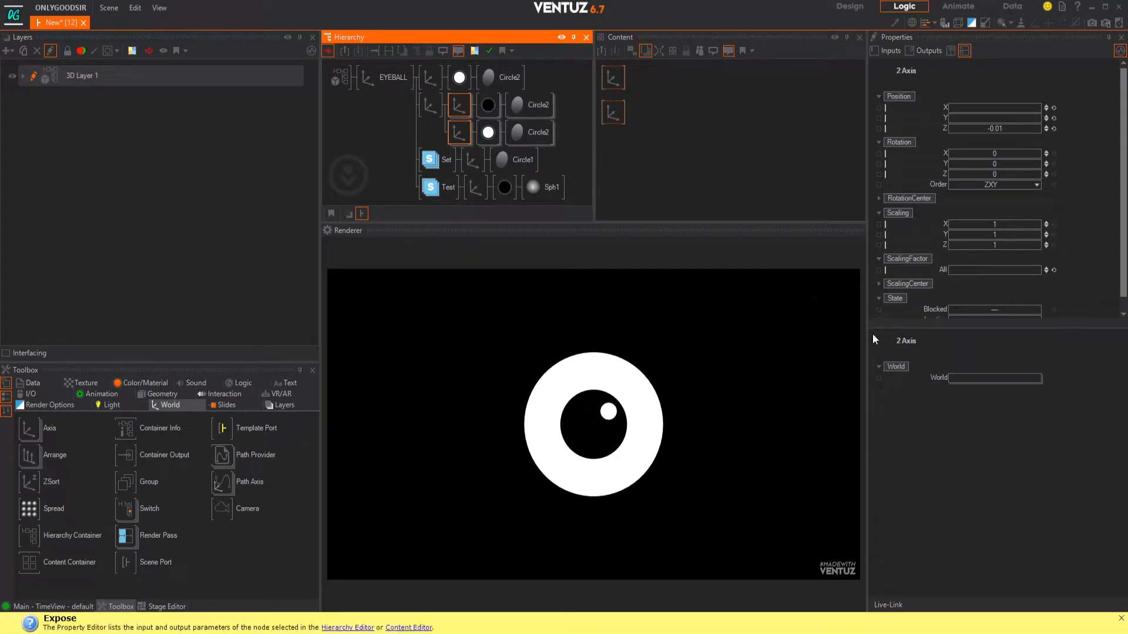
drag(1012, 272, 998, 267)
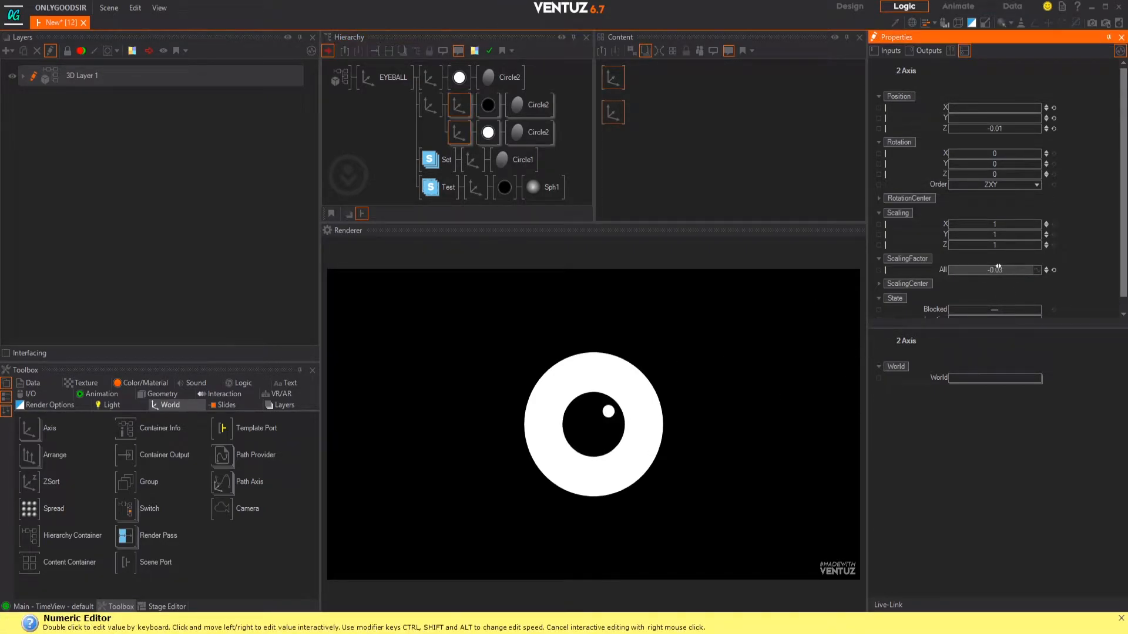
click(459, 132)
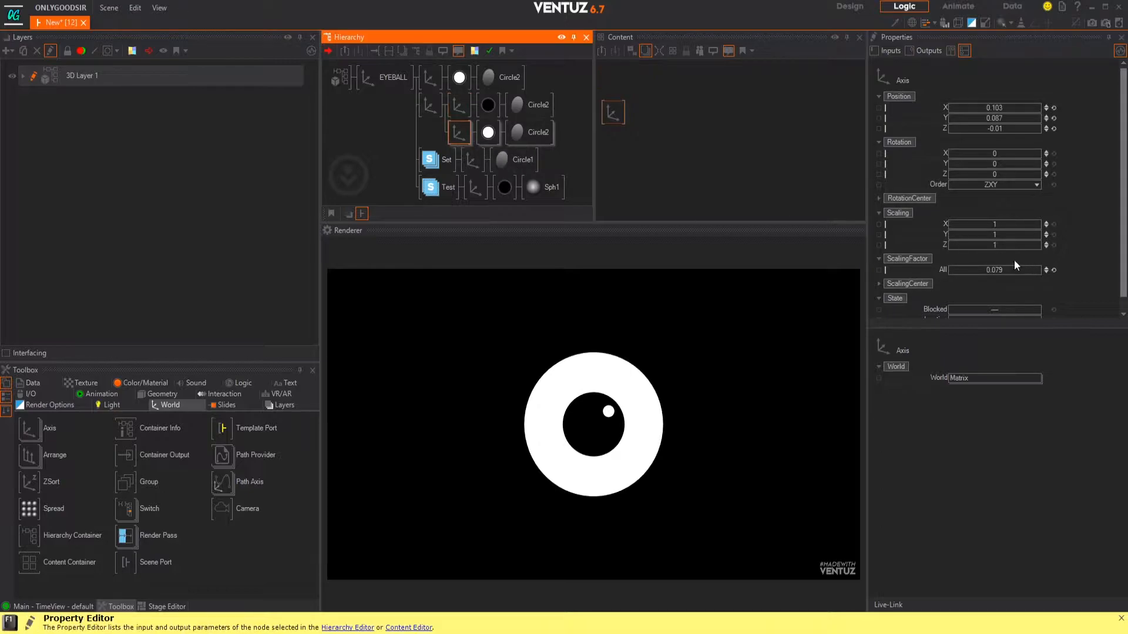
click(998, 267)
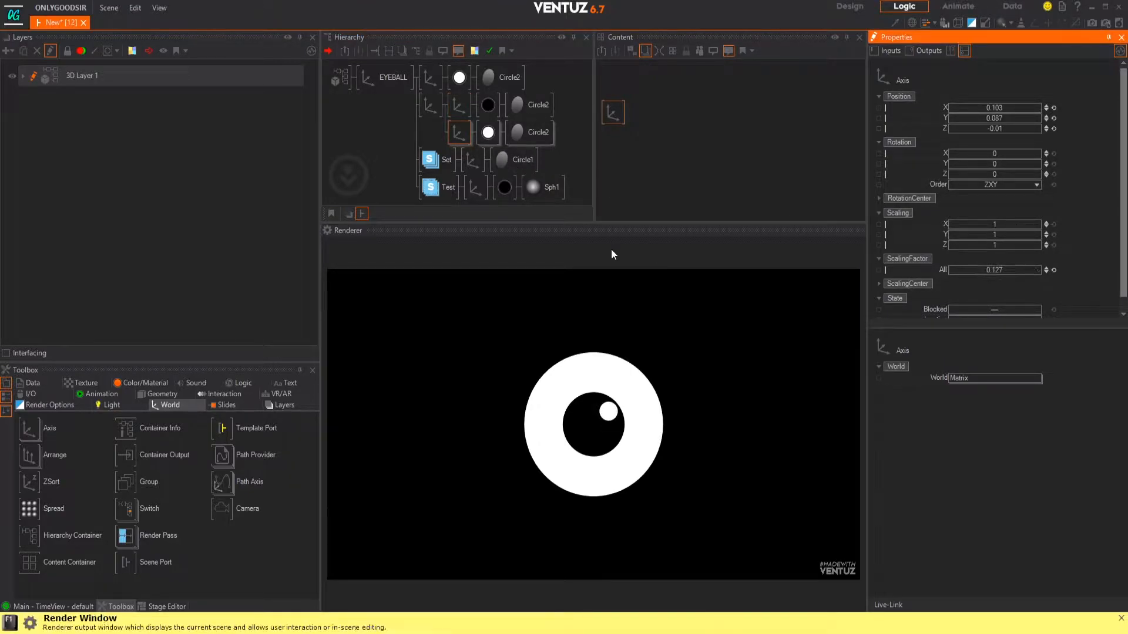
Move the parent Axis of the black and small white circles to X 0.19 and Y 0.17
click(422, 129)
click(430, 106)
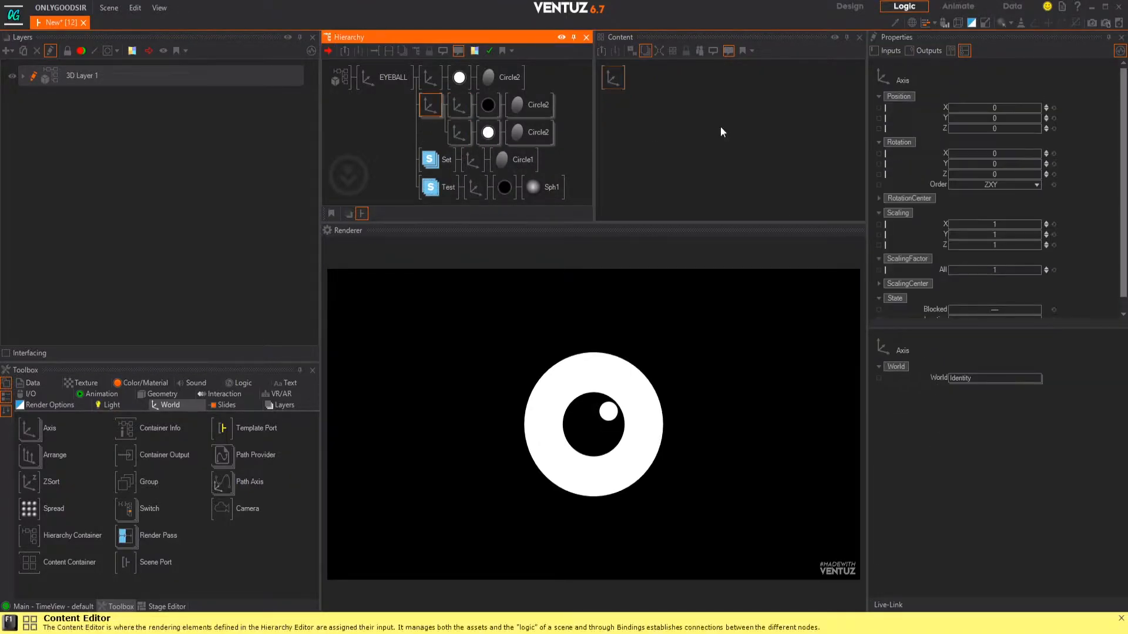
mouse_move(993, 118)
mouse_down()
mouse_move(1008, 108)
mouse_move(998, 109)
mouse_move(1010, 119)
mouse_up()
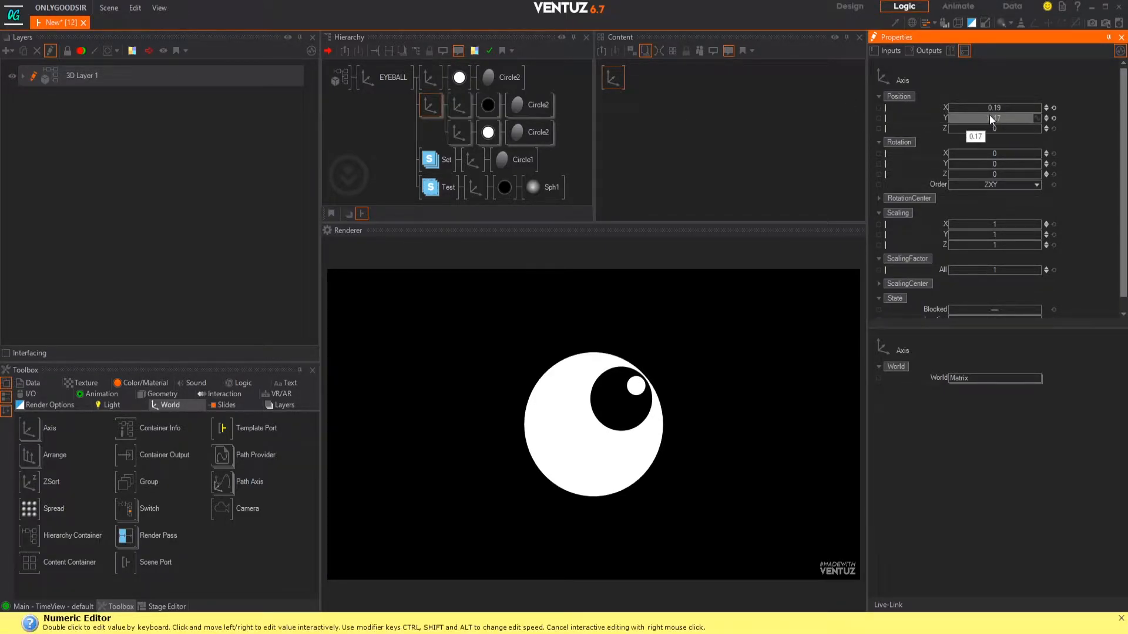
Add a Keyframe Animation node to the content and bind the parent Axis's X and Y positions to it
click(680, 118)
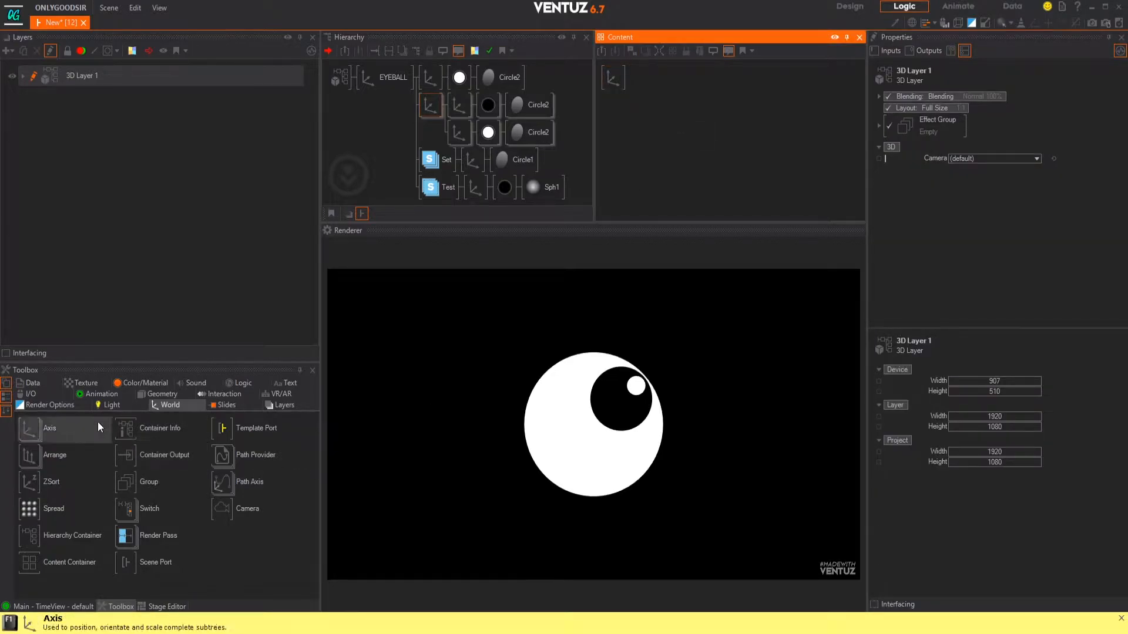
click(97, 394)
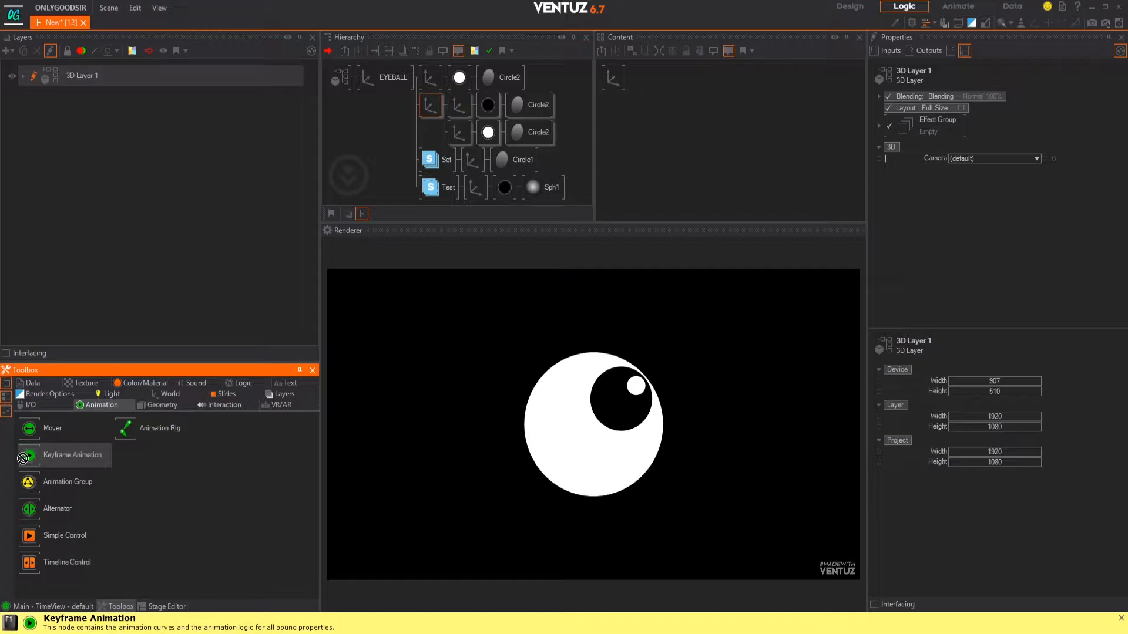
drag(682, 124, 677, 122)
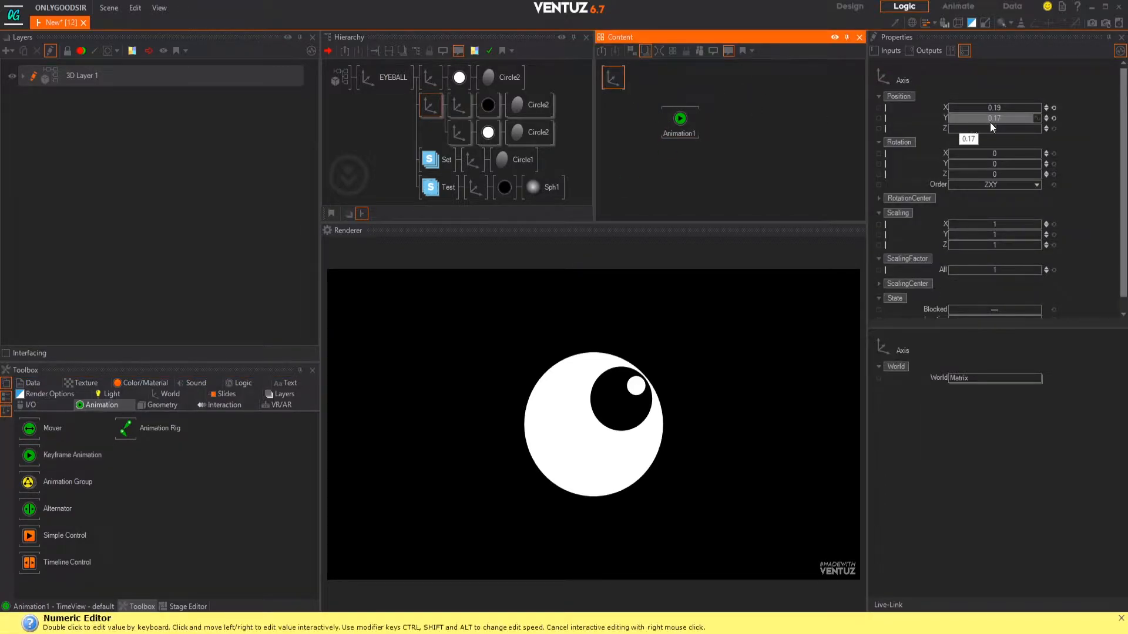
drag(916, 108, 681, 133)
drag(940, 118, 680, 124)
Show the new animation's timeline in seconds and keyframe the parent Axis's X and Y positions at 1.0 s
click(679, 125)
click(97, 606)
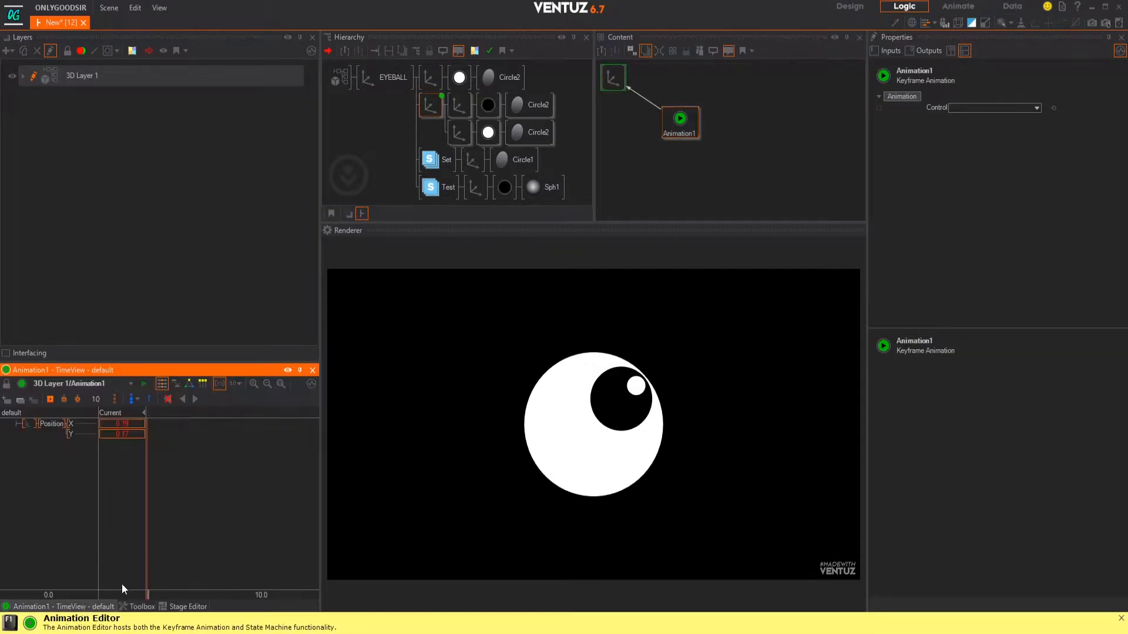
middle_drag(209, 524, 223, 522)
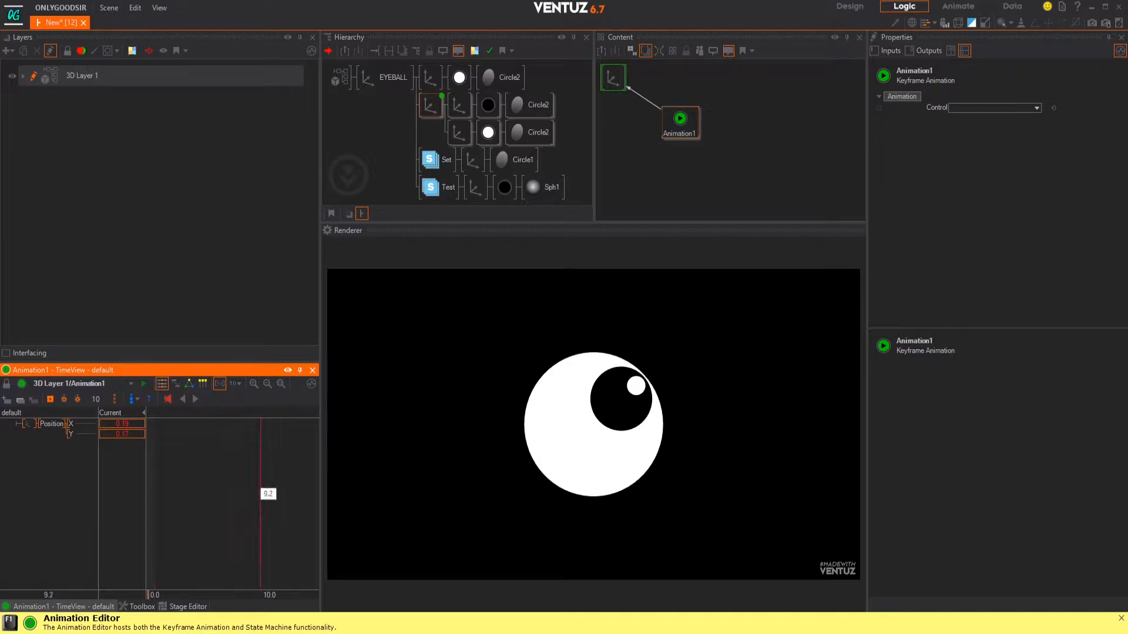
click(232, 385)
click(250, 412)
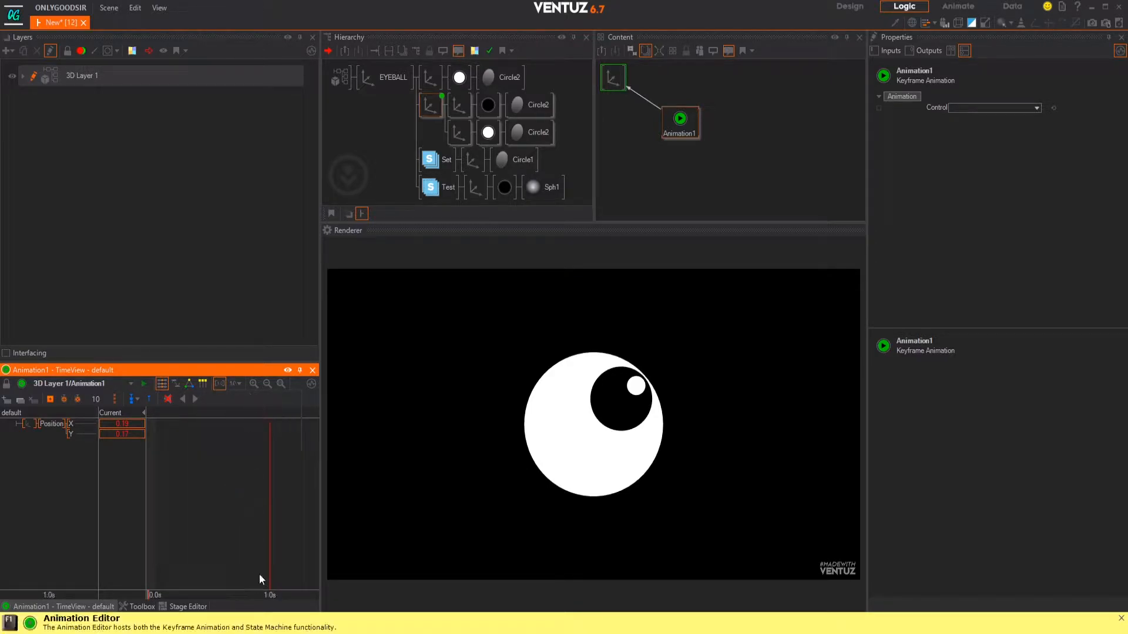
click(51, 399)
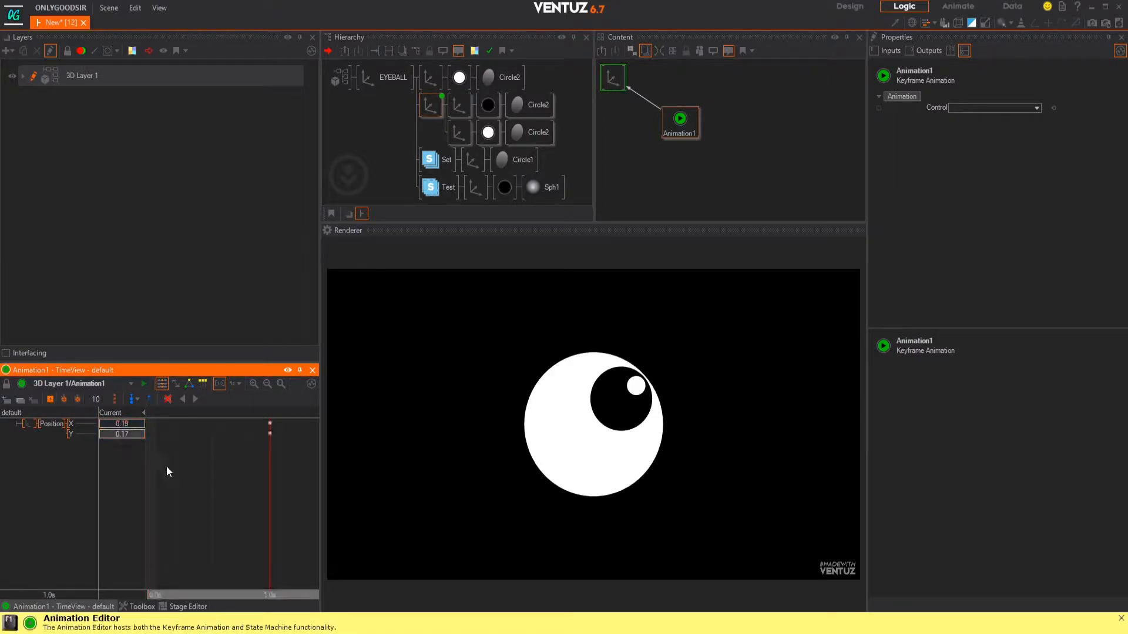
Keyframe the parent Axis's X and Y positions as 0 at 0.0 s and scrub the timeline to check the movement
drag(273, 508, 202, 507)
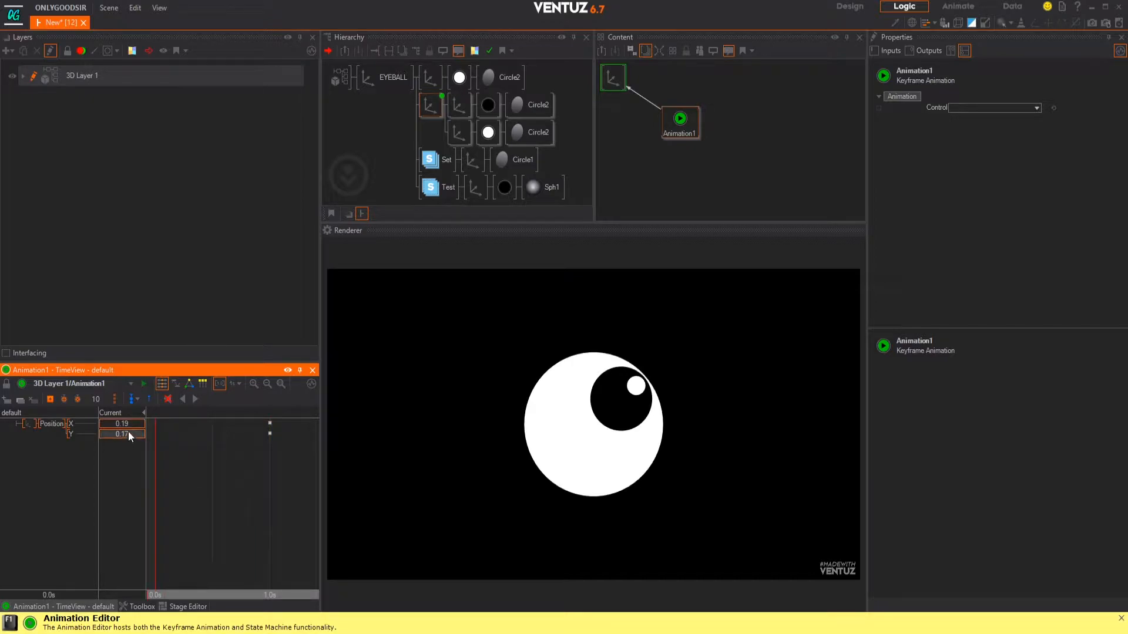
text(0)
key(Return)
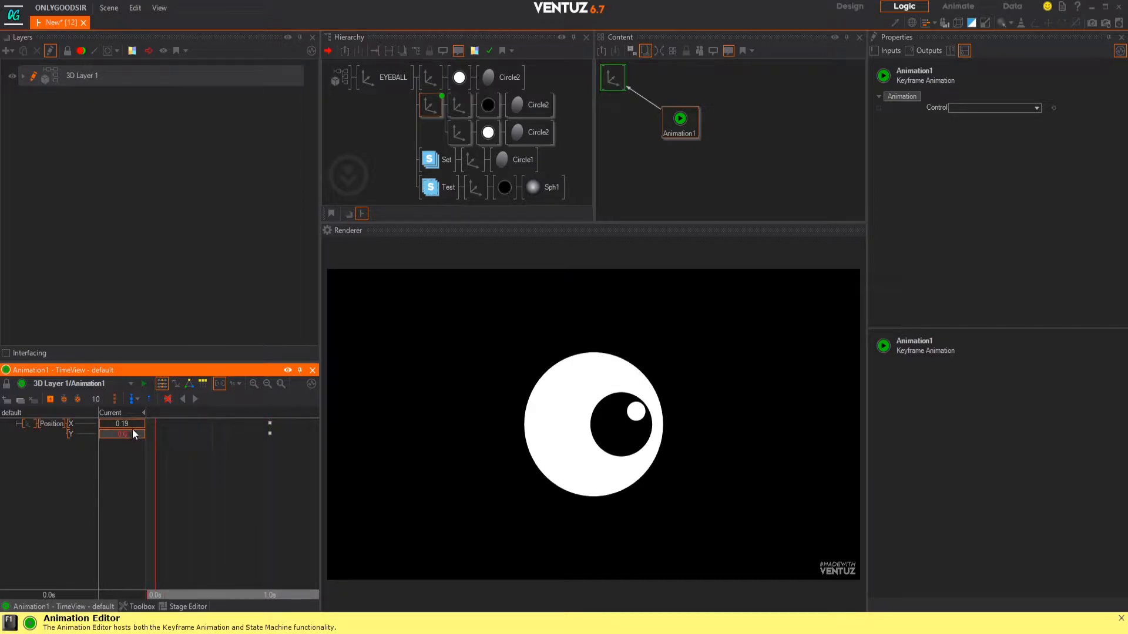
text(0)
key(Return)
click(136, 433)
click(51, 401)
mouse_move(156, 495)
mouse_down()
mouse_move(270, 496)
mouse_move(168, 491)
mouse_move(262, 504)
mouse_move(188, 517)
mouse_move(166, 510)
mouse_move(250, 505)
mouse_move(271, 490)
mouse_move(160, 506)
mouse_up()
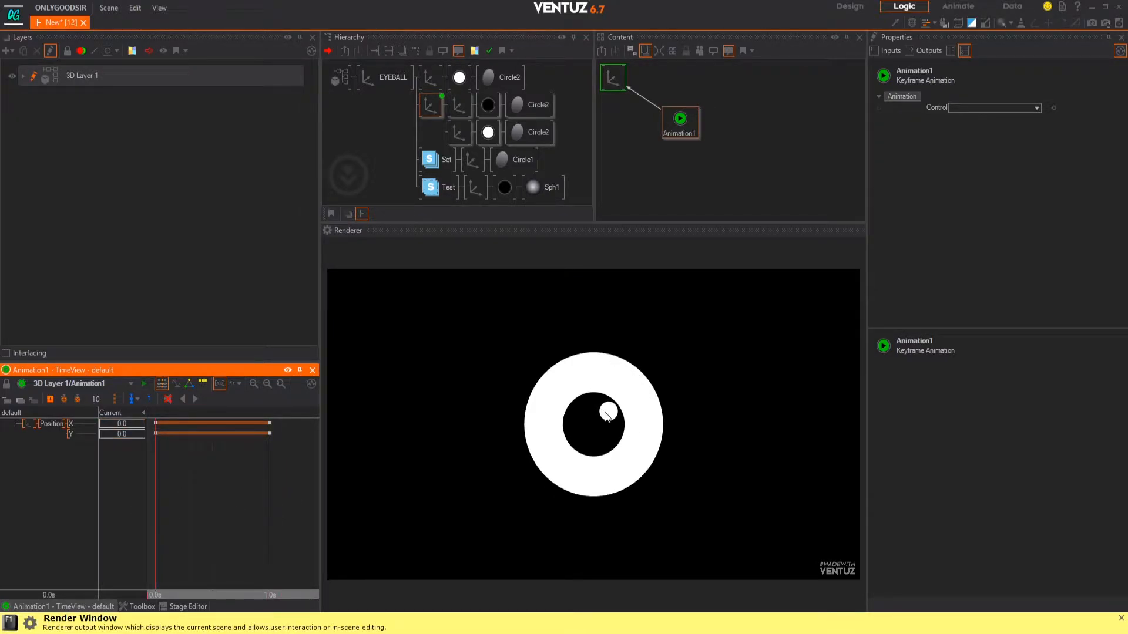
mouse_move(176, 511)
mouse_down()
mouse_move(269, 504)
mouse_move(156, 506)
mouse_up()
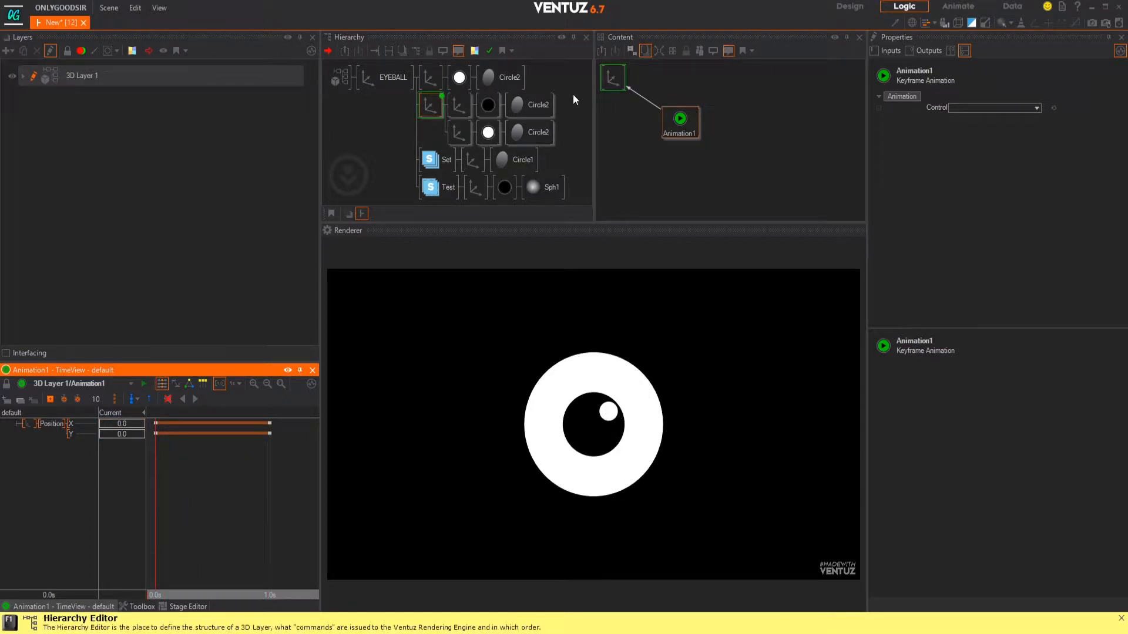
Bind the small white circle Axis's X and Y positions to the same keyframe animation
click(463, 132)
ctrl+click(436, 108)
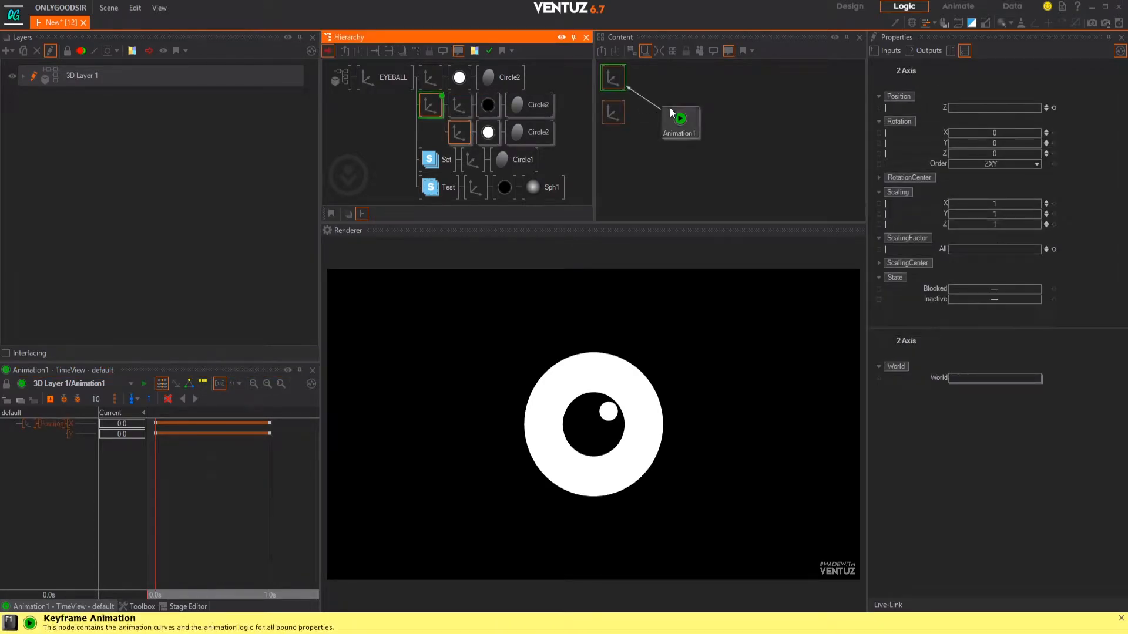
click(650, 120)
click(613, 109)
drag(934, 113, 679, 121)
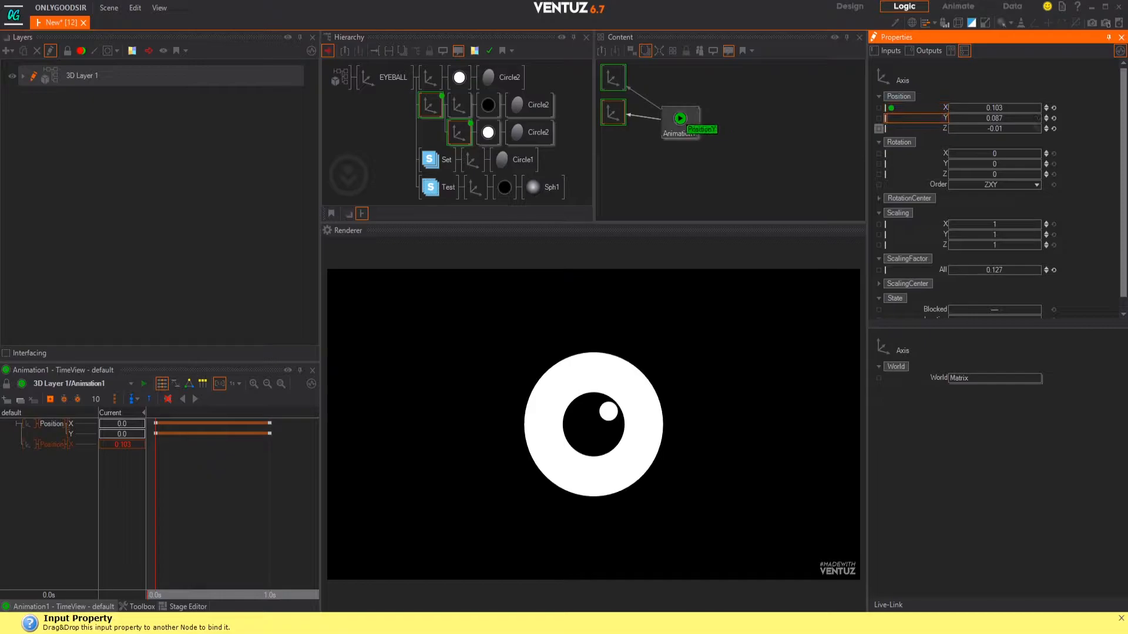
drag(688, 126, 681, 120)
Keyframe the small white circle's X and Y positions at 1.0 s
click(271, 505)
click(40, 450)
click(50, 399)
Keyframe the small white circle at X -0.027 and Y -0.031 at 0.0 s, and scrub to check the animation
drag(261, 483, 156, 488)
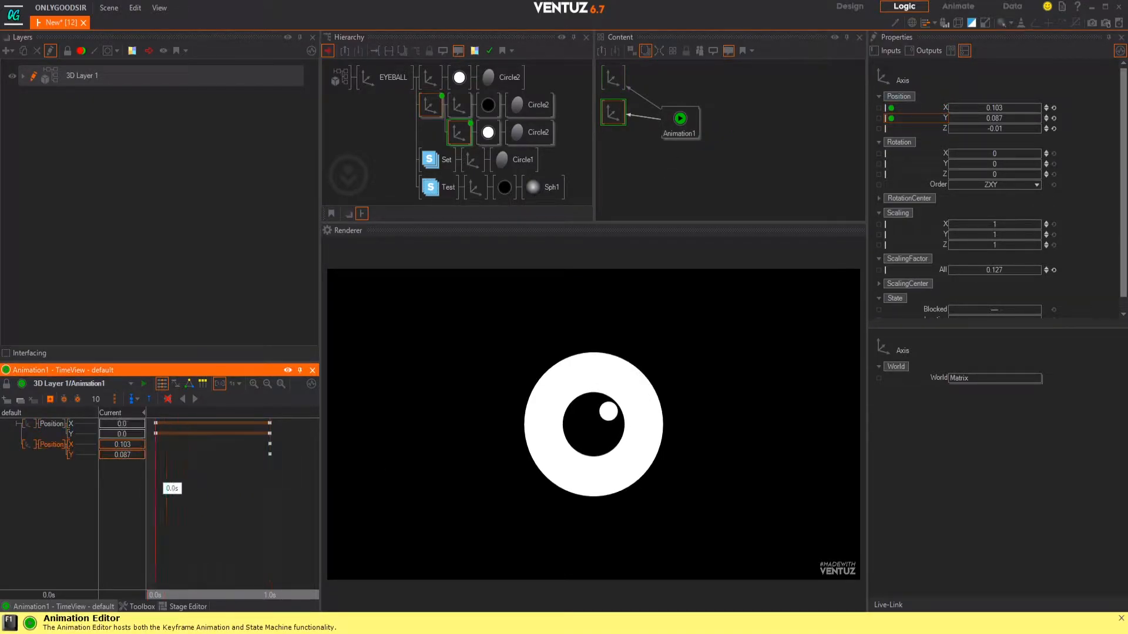
drag(132, 446, 127, 449)
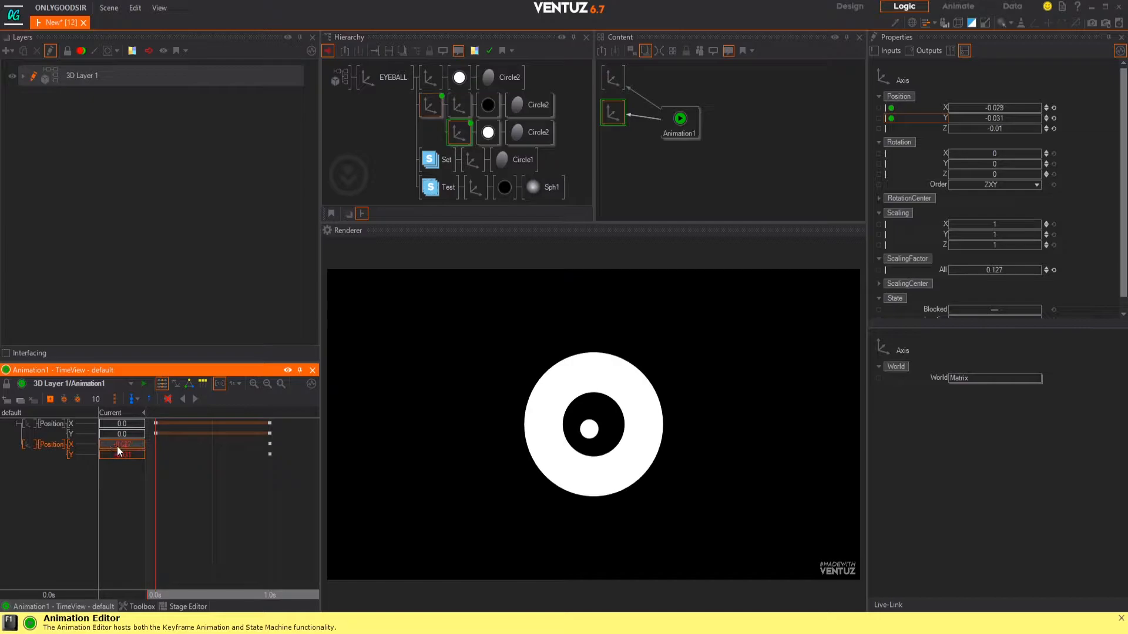
drag(114, 449, 118, 450)
click(51, 399)
drag(236, 495, 156, 515)
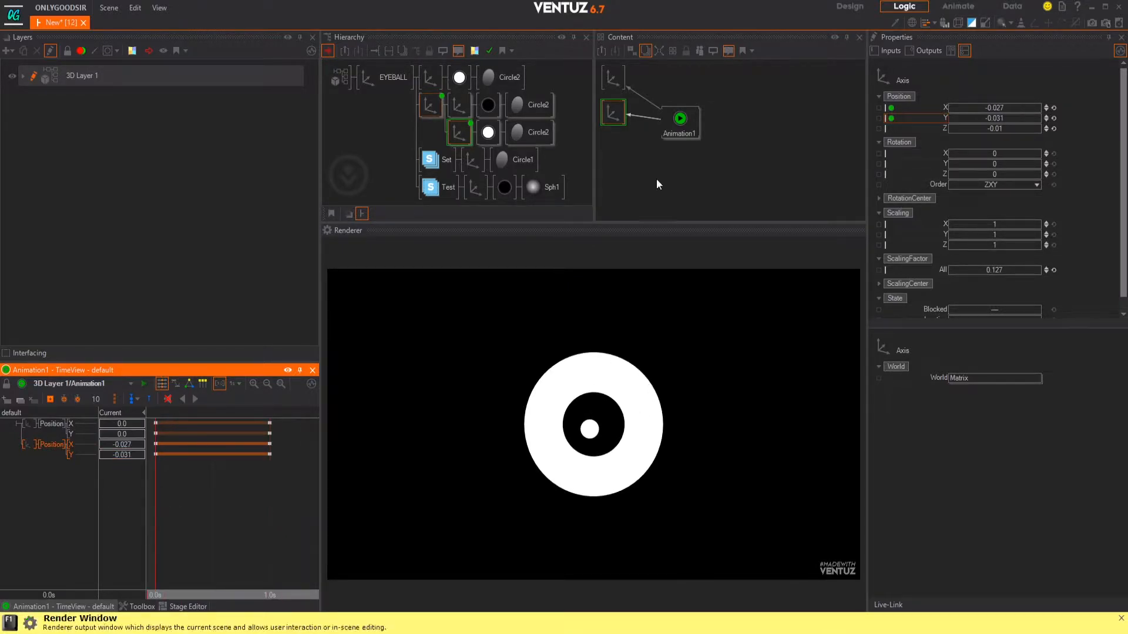
Rename the keyframe animation node as PUPIL
click(667, 111)
click(665, 111)
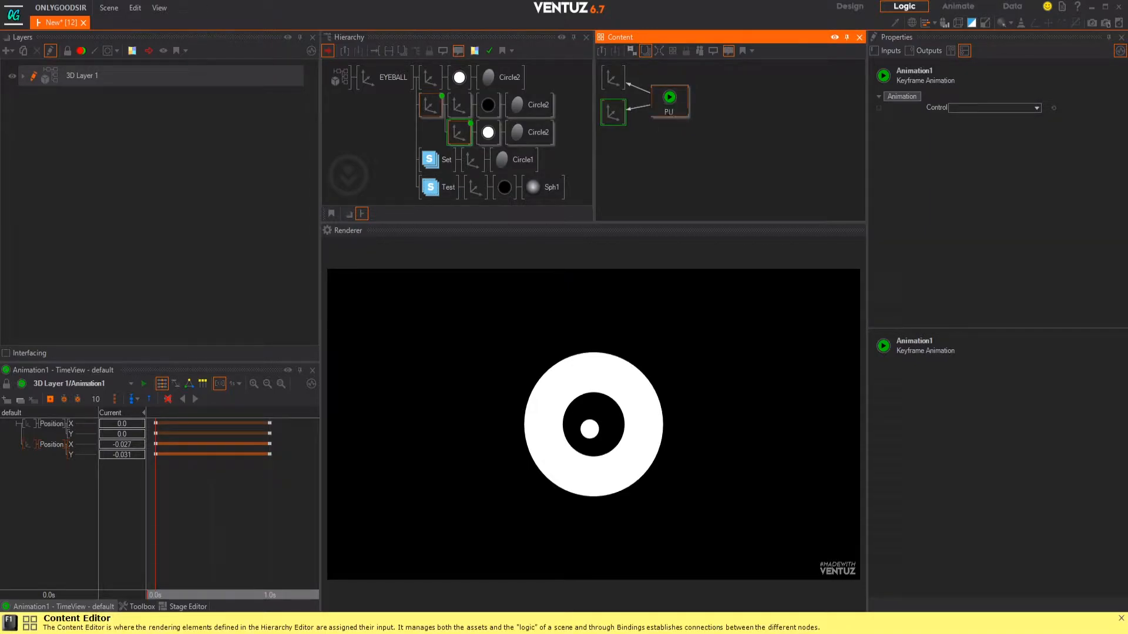
key(Return)
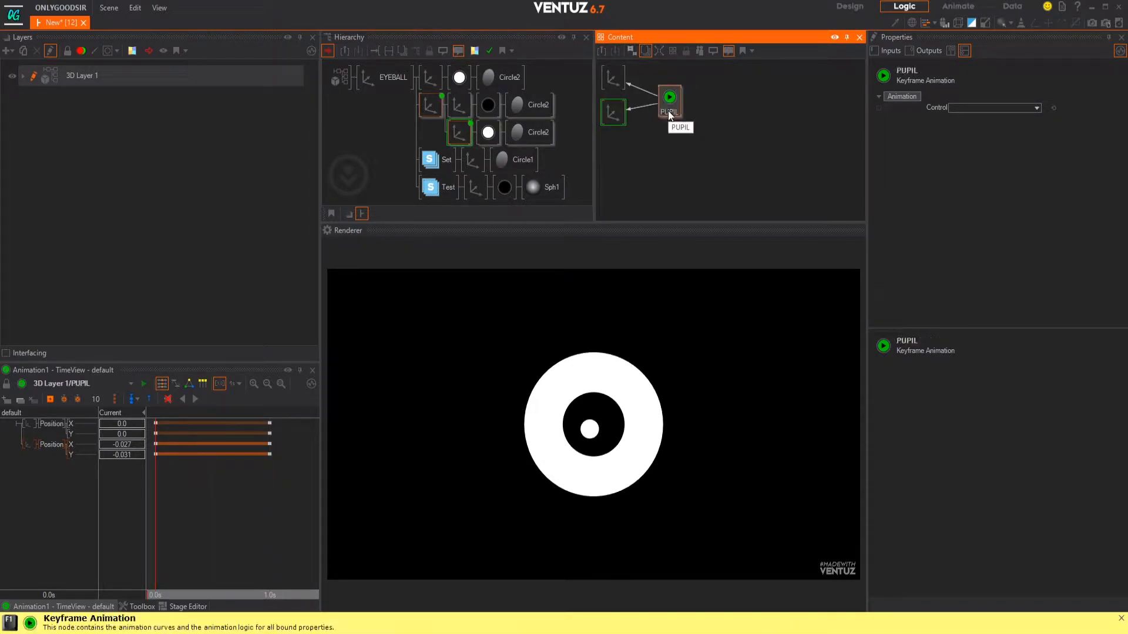
Add a Simple Control node beside the PUPIL animation and bind the animation's Control property to it
click(671, 140)
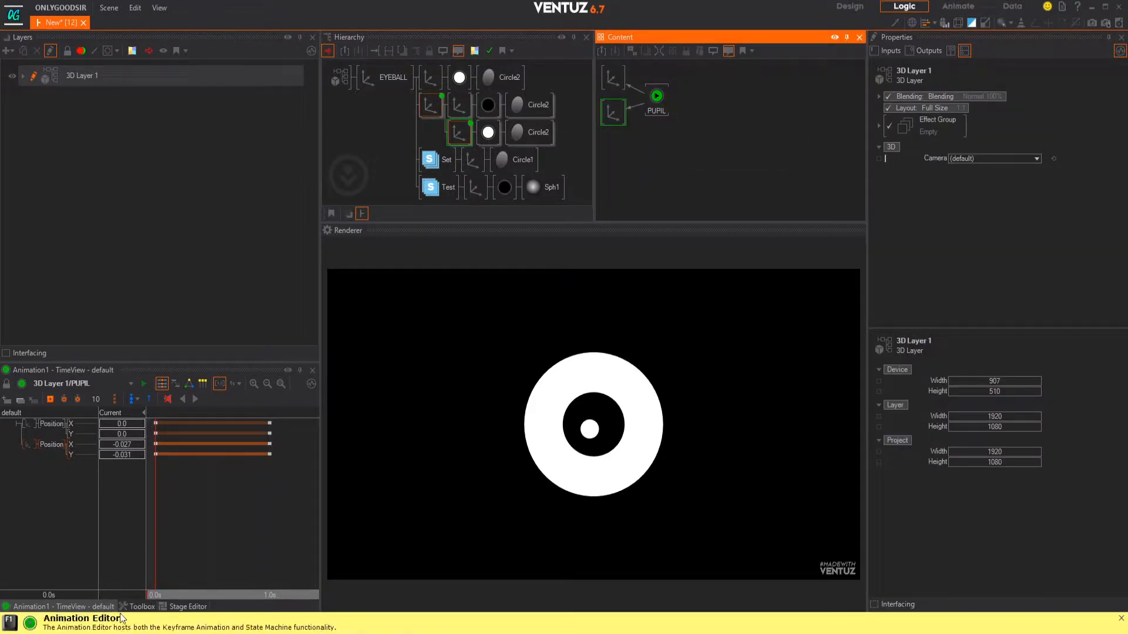
click(140, 607)
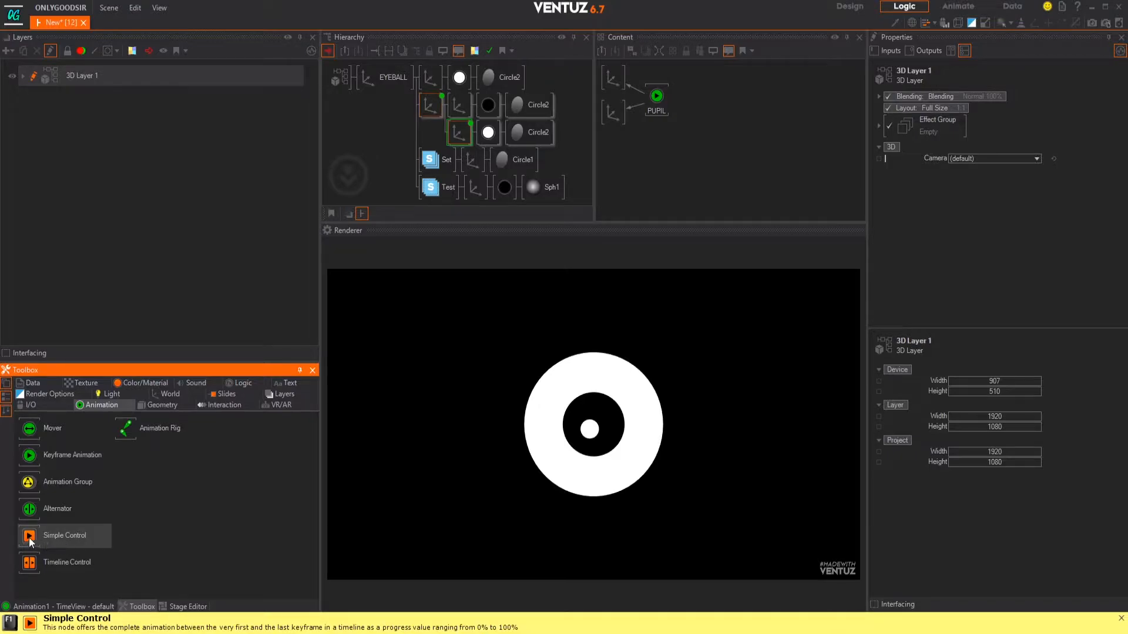
drag(682, 98, 684, 98)
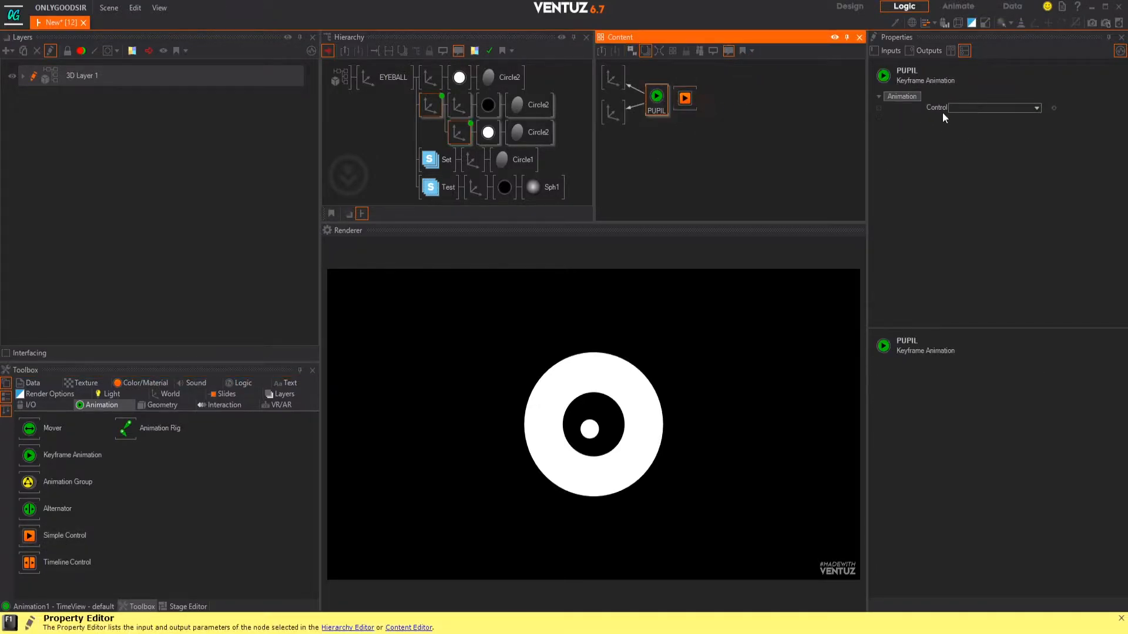
drag(943, 113, 793, 141)
drag(688, 99, 685, 99)
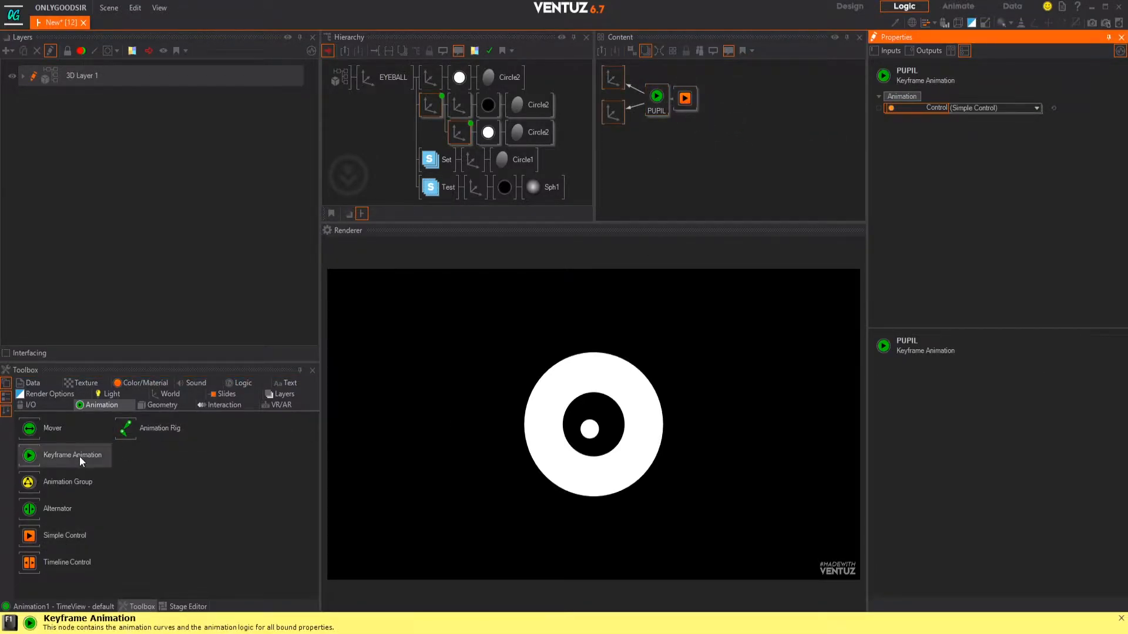
Add a Mover node beside the Simple Control and bind the Simple Control's Progress to it
drag(31, 433, 716, 99)
click(694, 102)
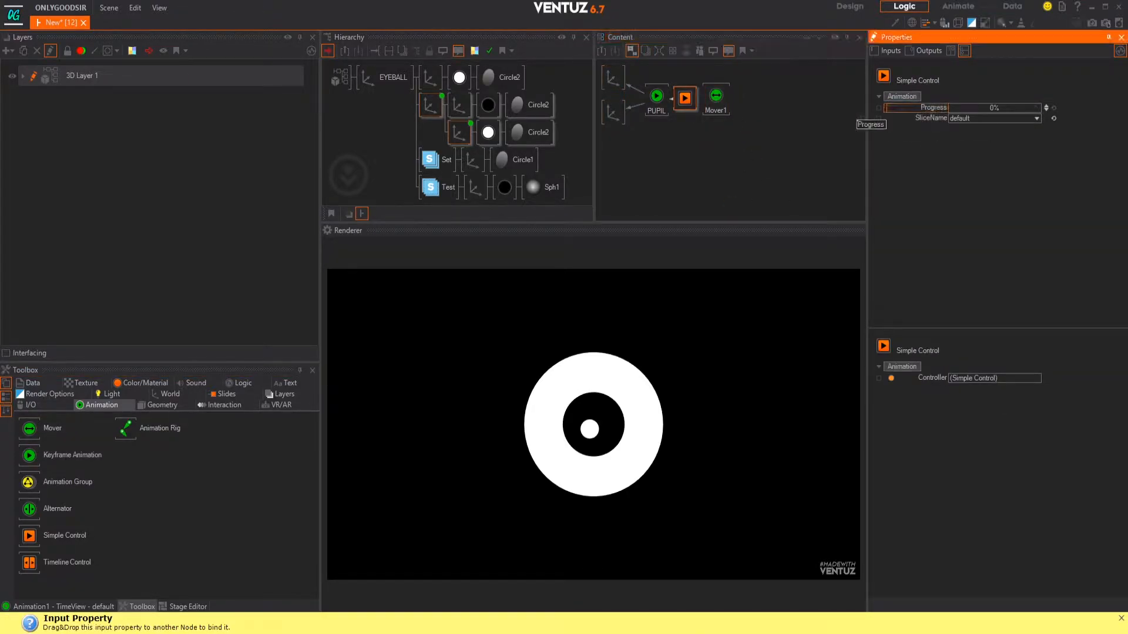
click(720, 99)
Set the pupil Mover's range to Min 0 and Max 100
click(1011, 165)
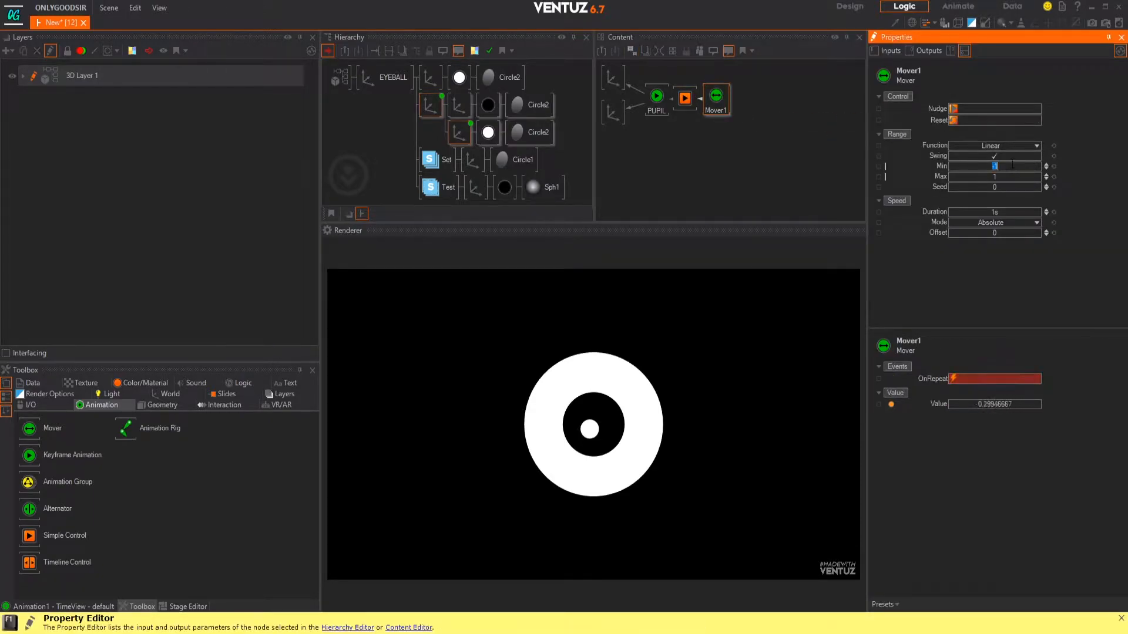
text(0)
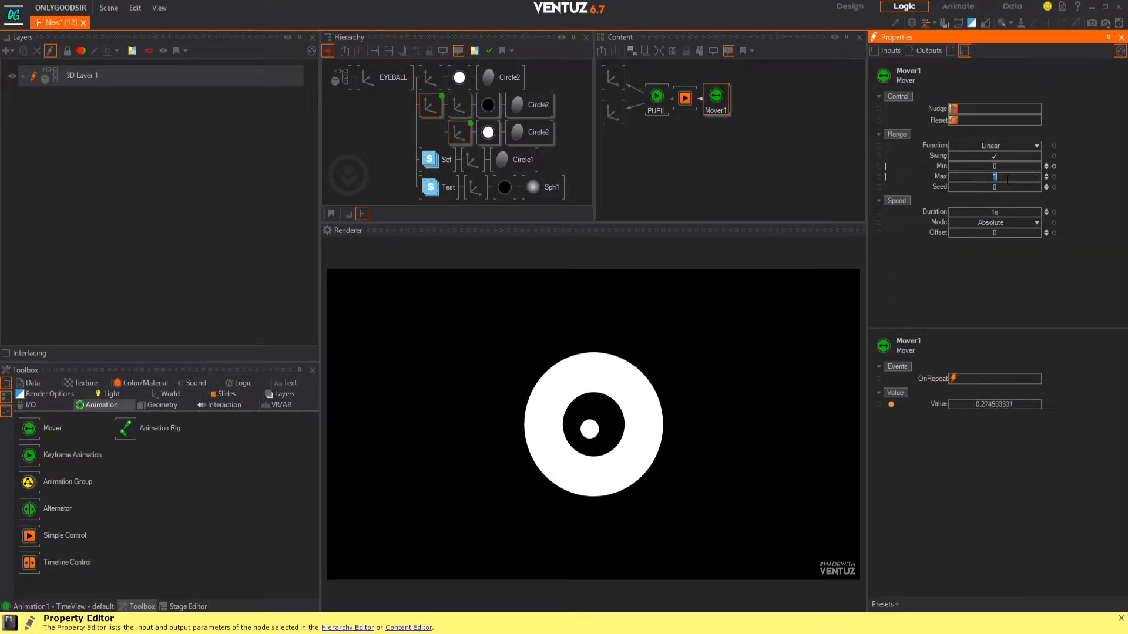
click(1006, 177)
text(100)
key(Return)
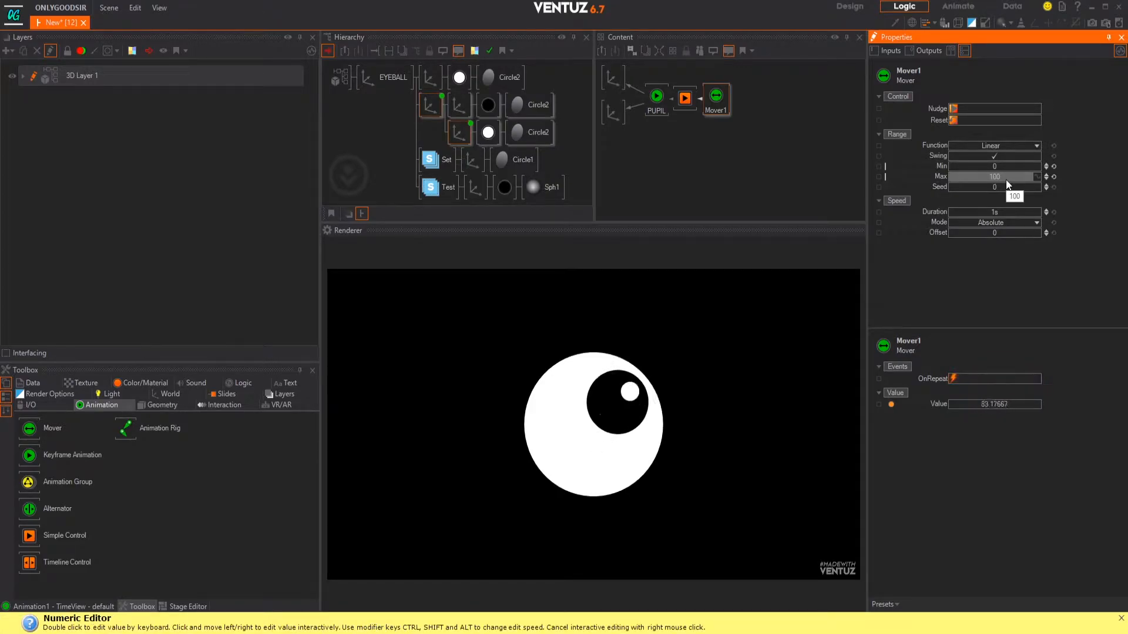
Compare the pupil Mover's Sine and Cosine functions, settling on Sine with a duration of 5.4 s
click(1016, 144)
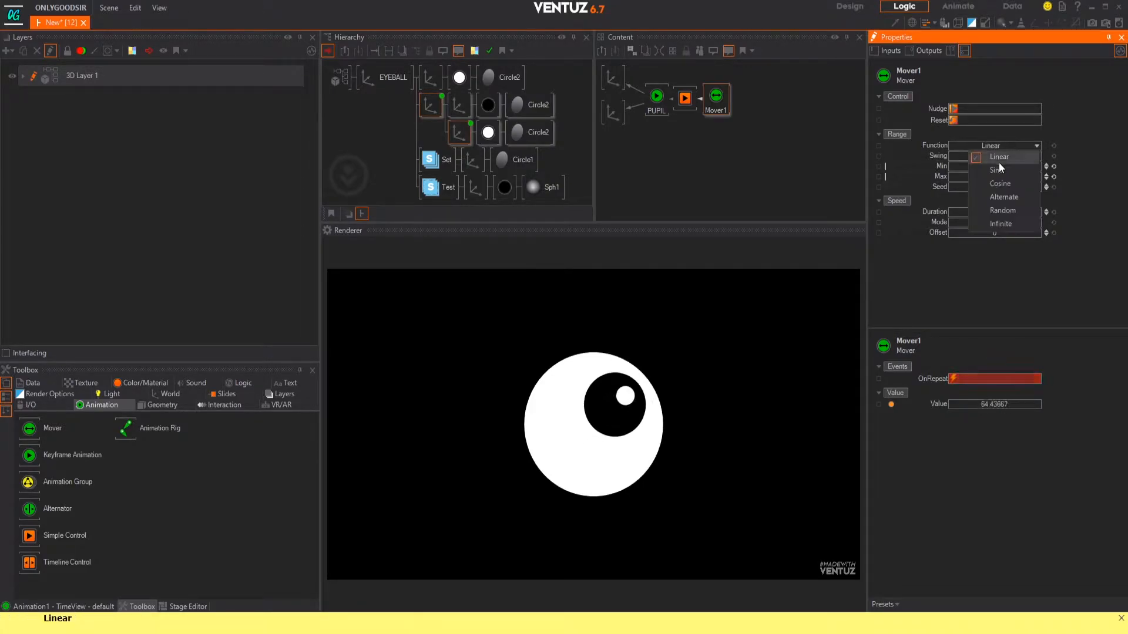
click(1003, 171)
click(1006, 146)
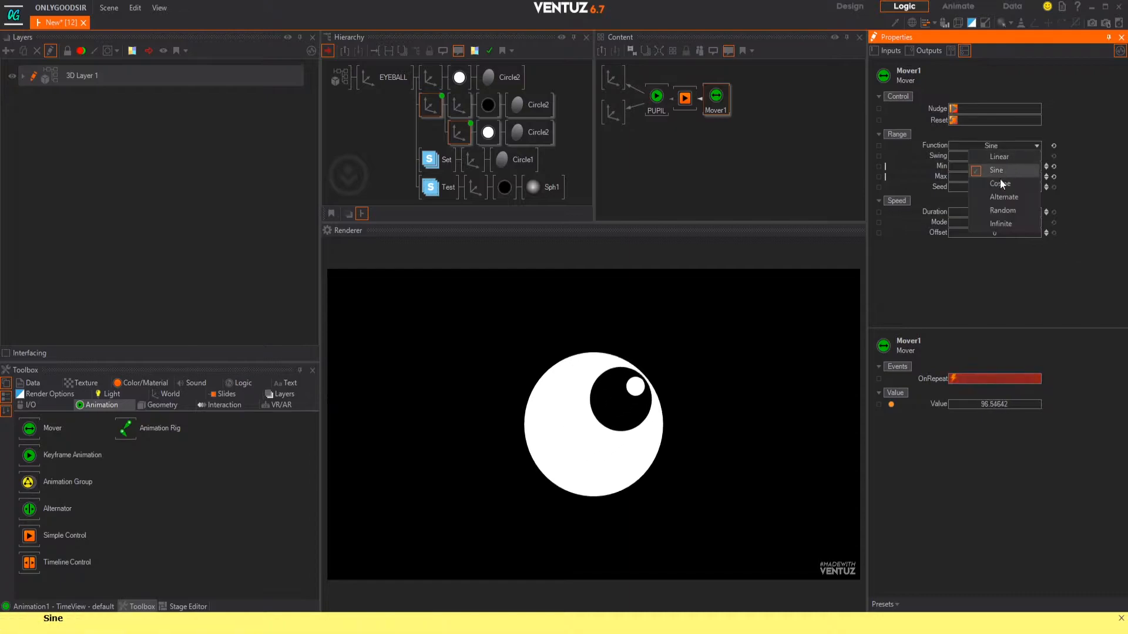
click(1000, 183)
drag(1002, 212, 1006, 214)
click(1005, 146)
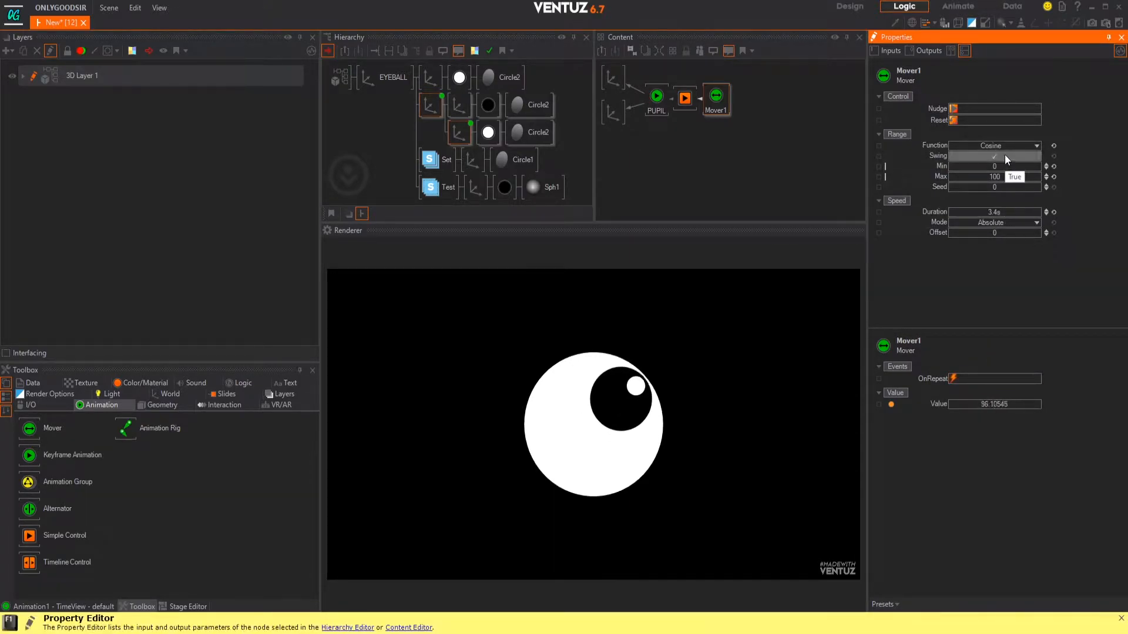
click(1003, 170)
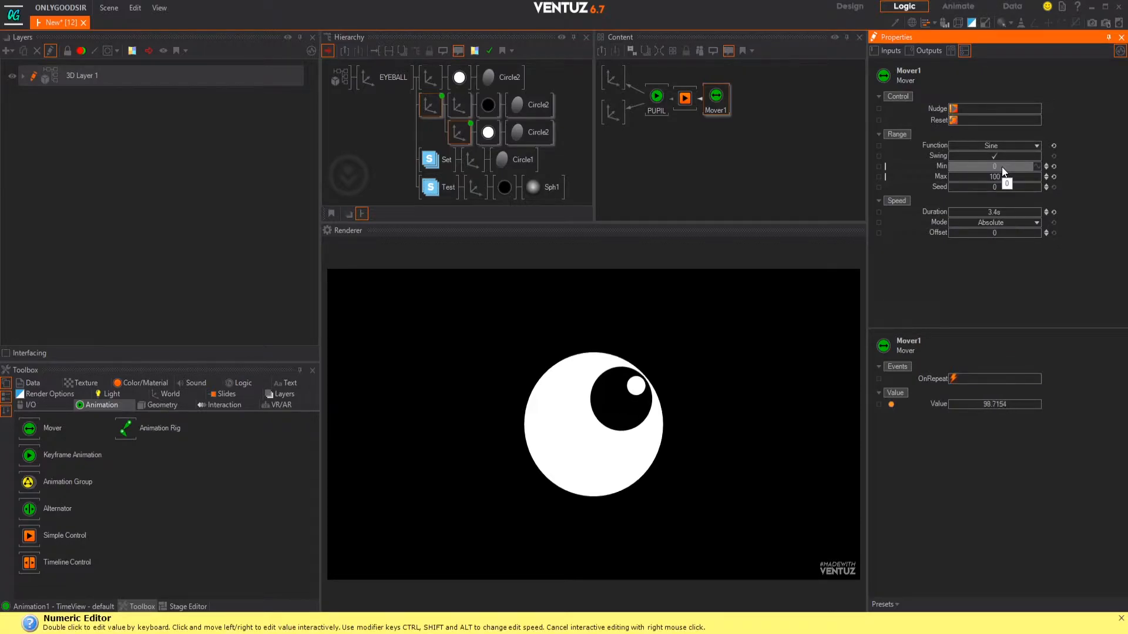
drag(998, 214, 1010, 216)
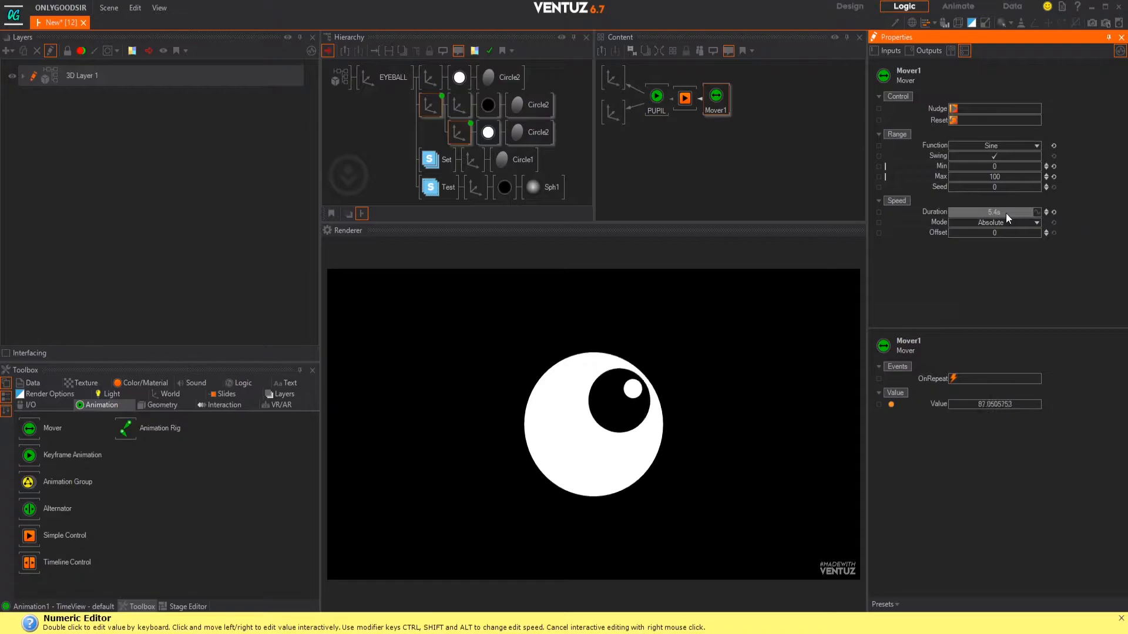
Try rotating the Axis of the stencil Set branch's Circle1 about X to -48, and reset the rotation
click(407, 144)
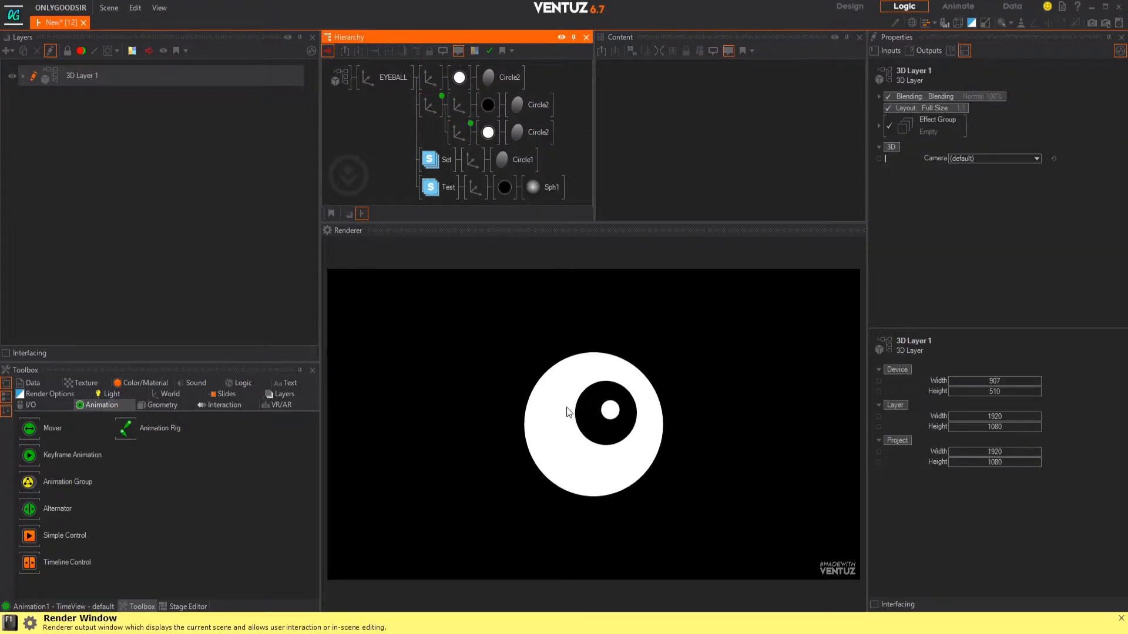
click(476, 159)
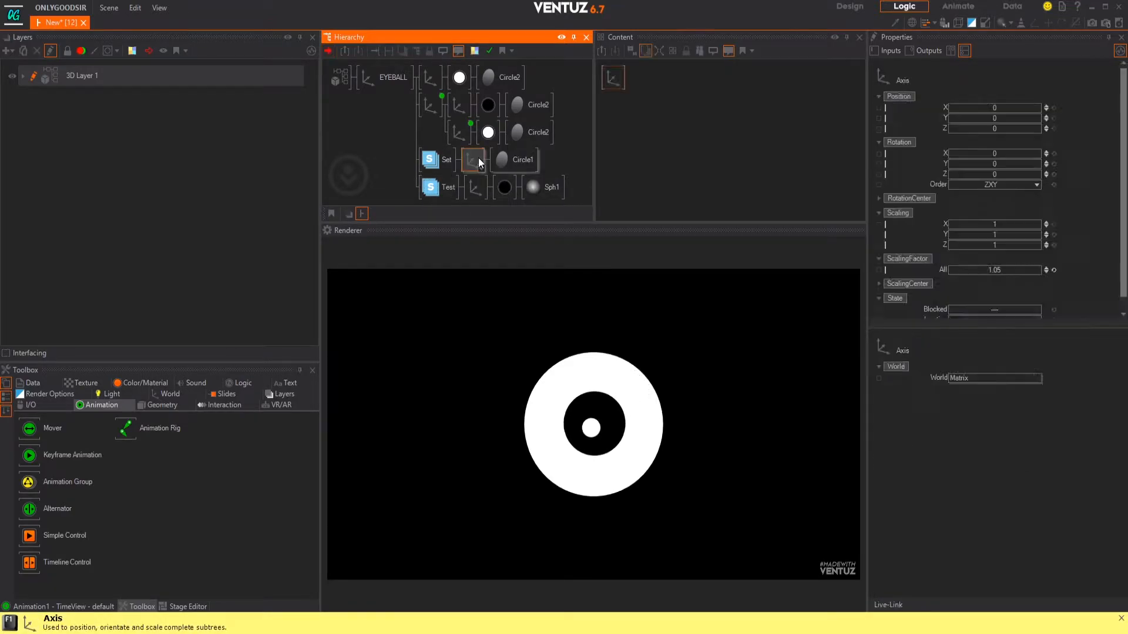
mouse_move(1006, 153)
mouse_down()
mouse_move(974, 157)
mouse_move(987, 155)
mouse_up()
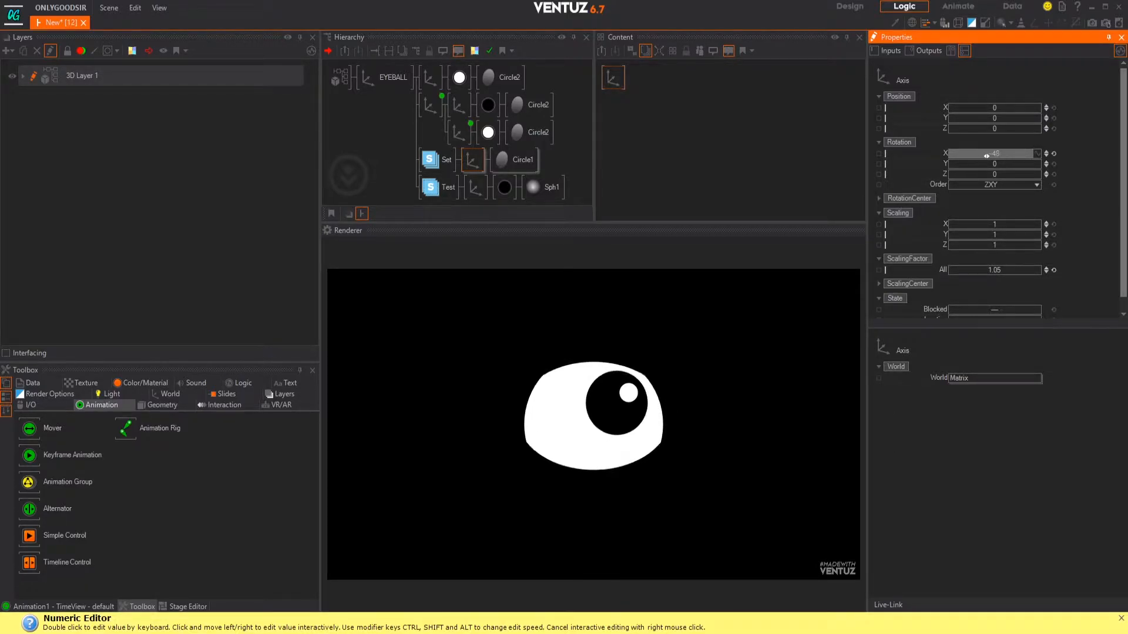
click(1054, 153)
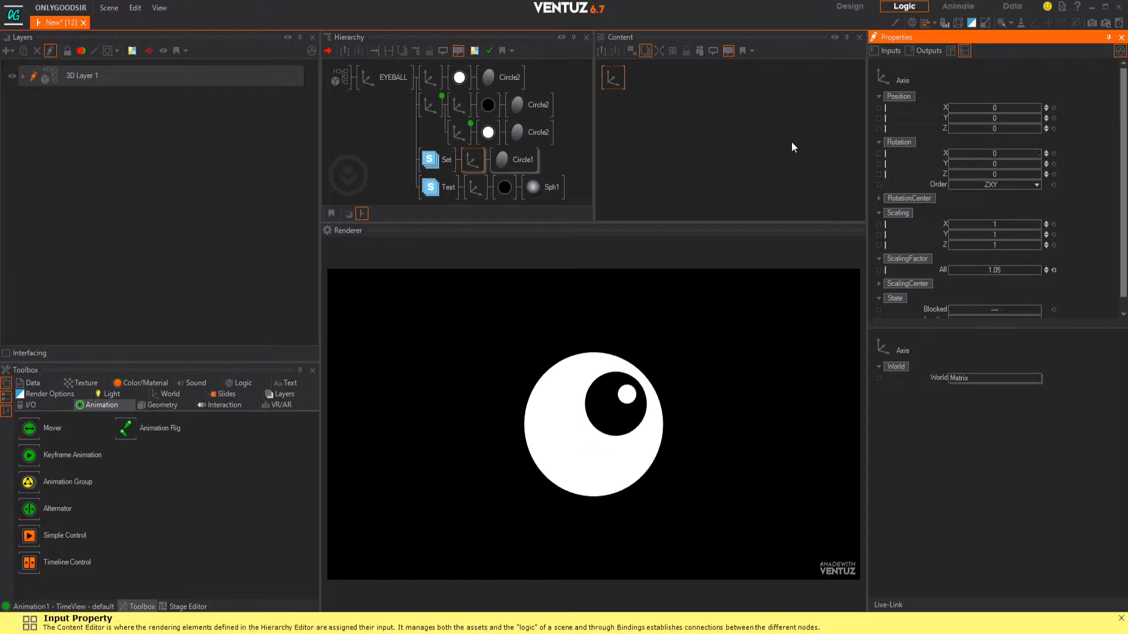
Add a second Mover and, after trial rotations of Circle1's Axis, bind that Axis's X rotation to the Mover
drag(23, 431, 708, 110)
click(611, 80)
drag(1014, 153, 1008, 153)
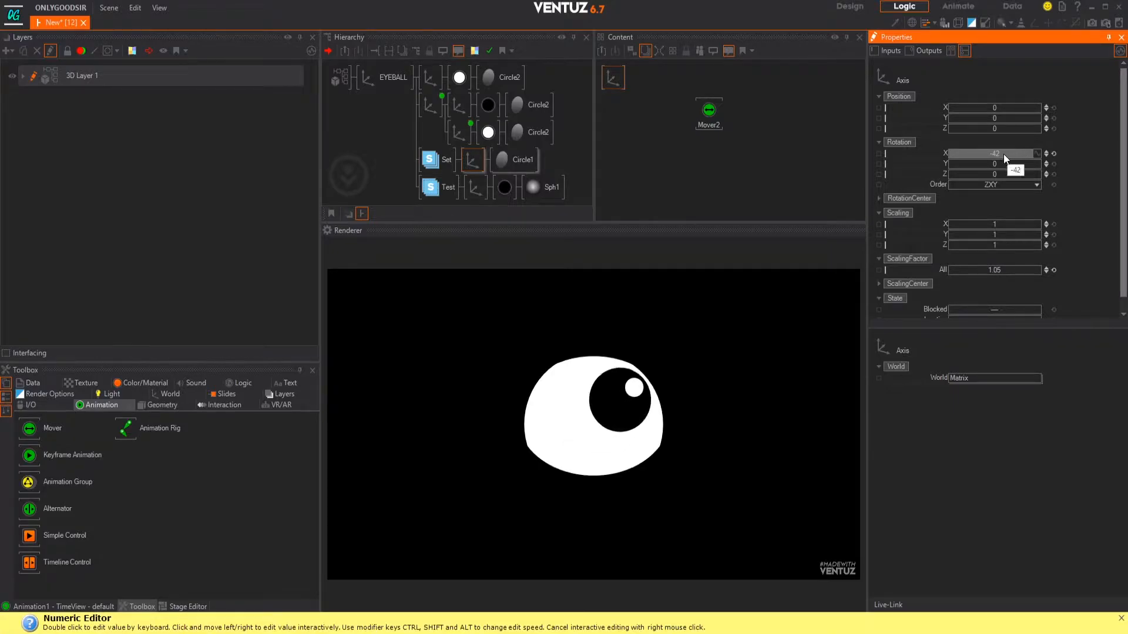
drag(1003, 154, 987, 156)
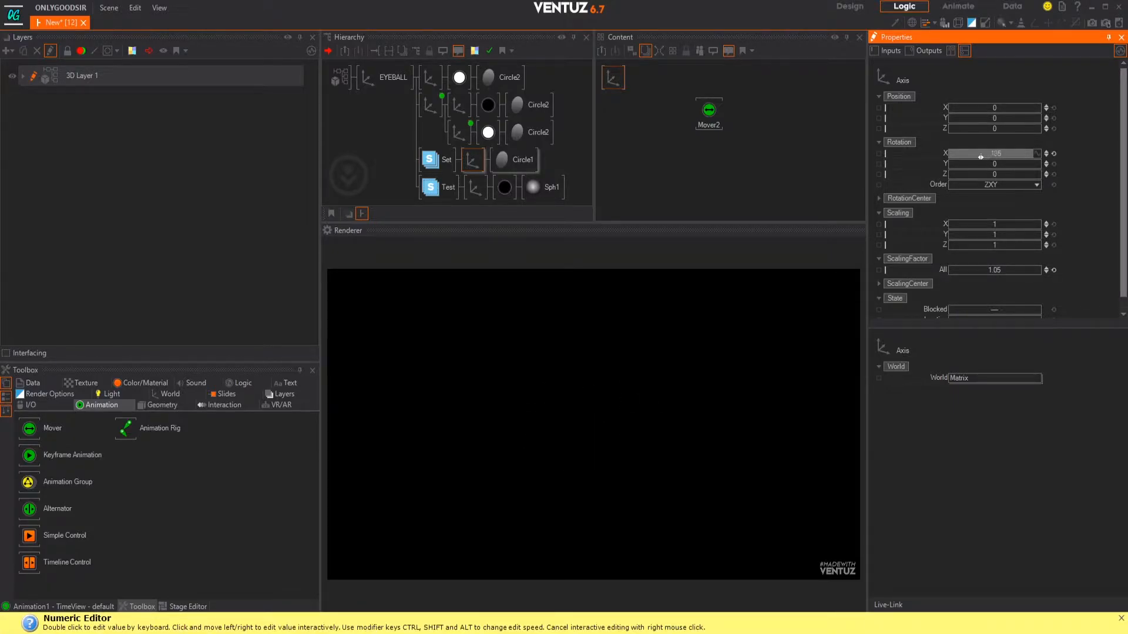
click(1053, 154)
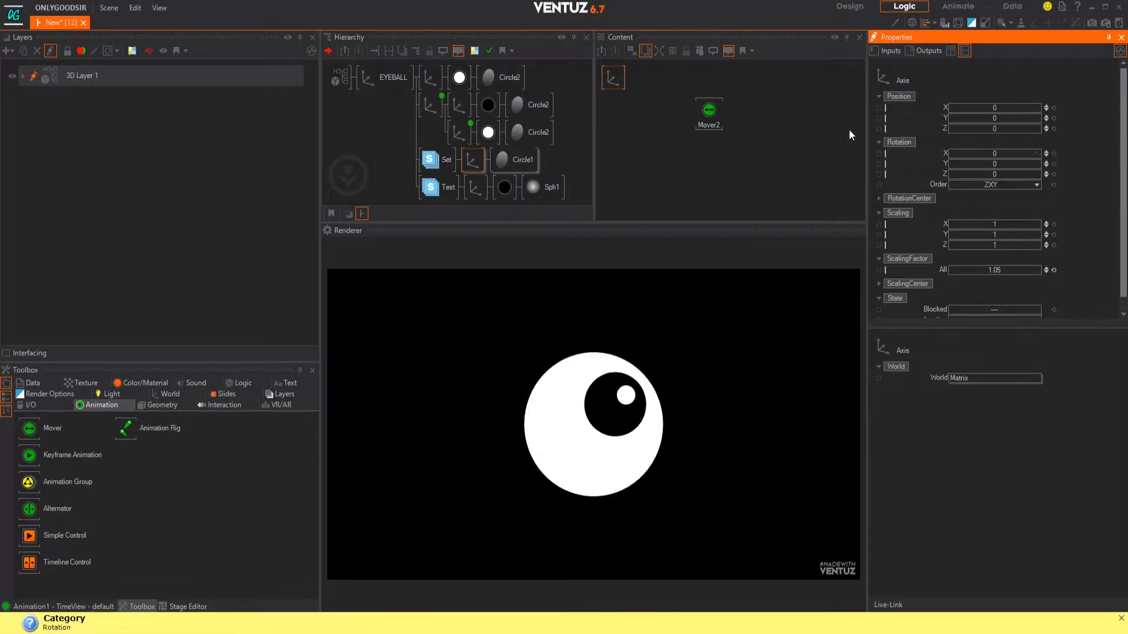
drag(880, 154, 710, 113)
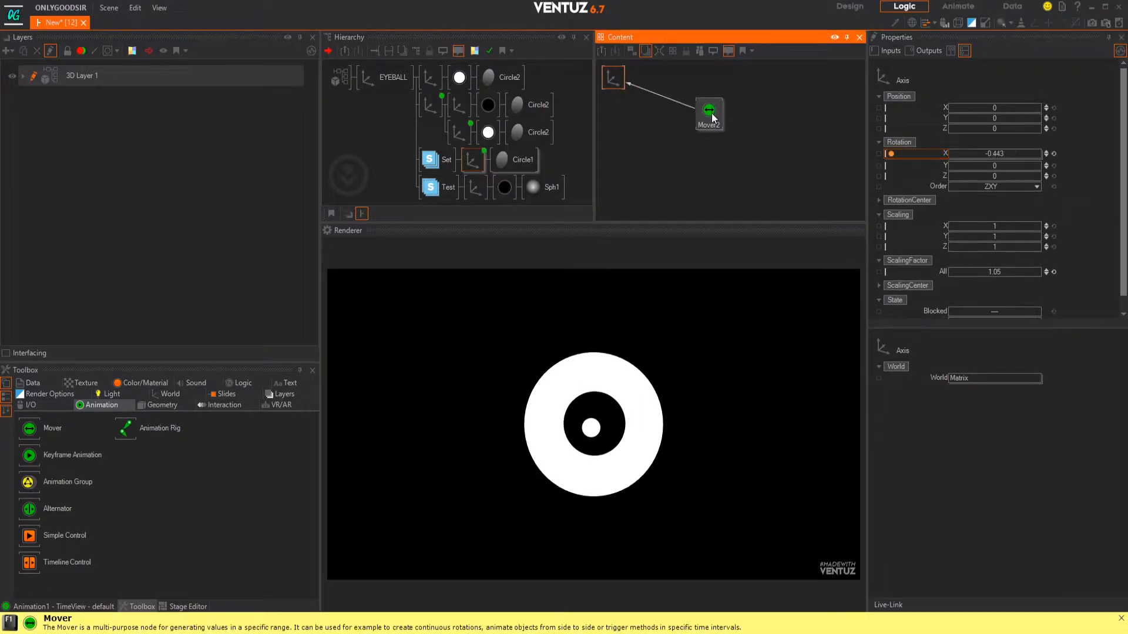
Set the eyelid Mover's range to Min -42 and Max -90
click(709, 112)
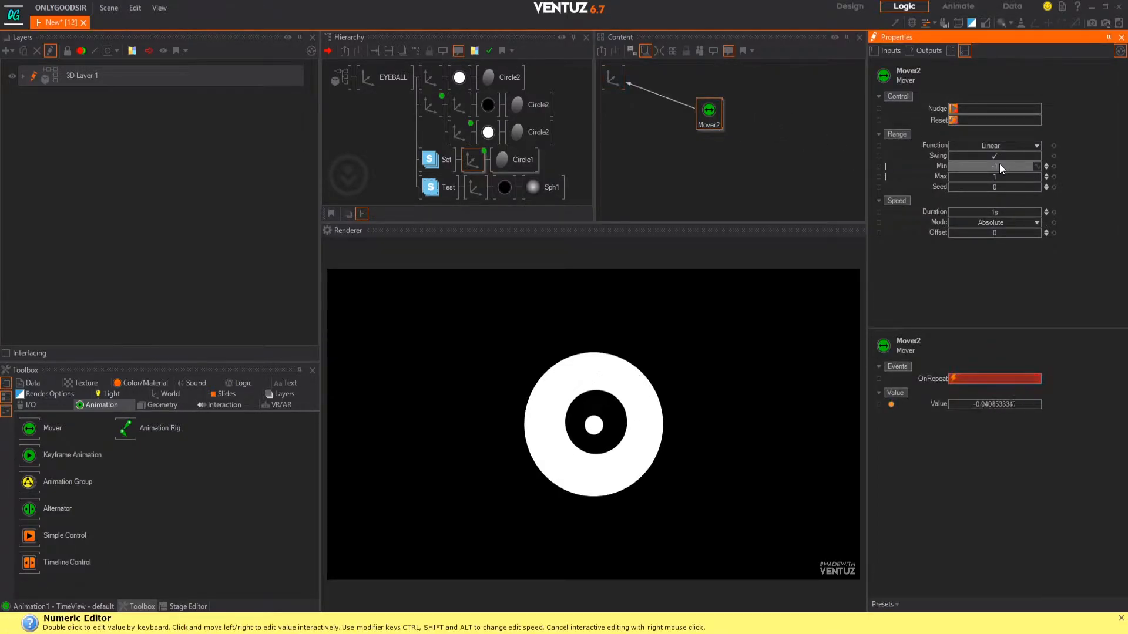
double_click(1000, 167)
key(BackSpace)
text(-42)
double_click(1006, 176)
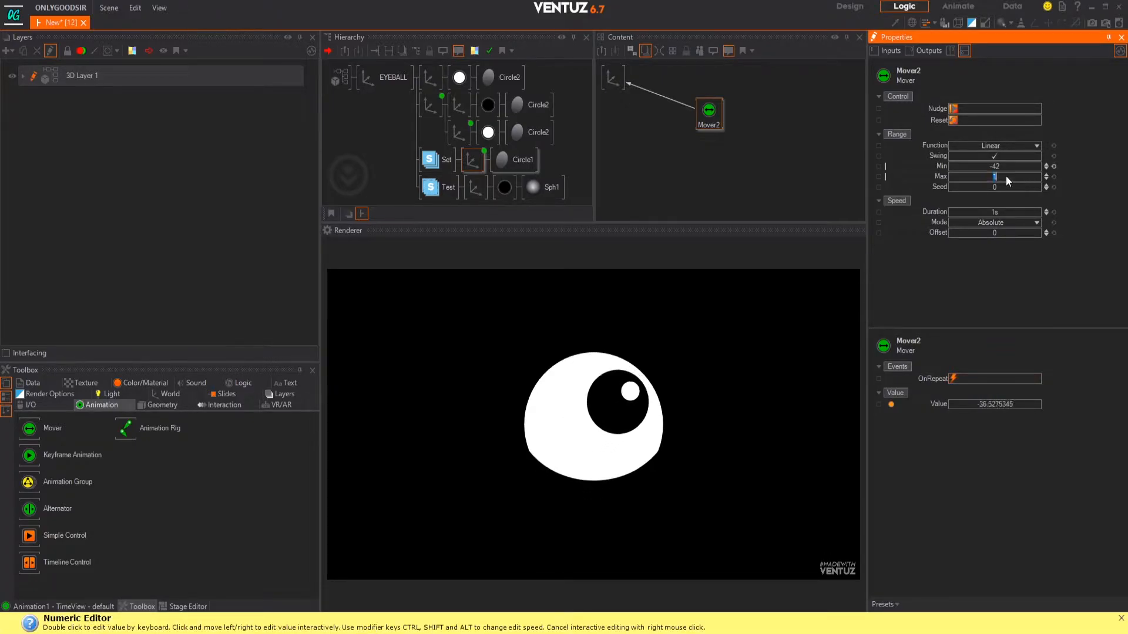
text(-90)
key(Return)
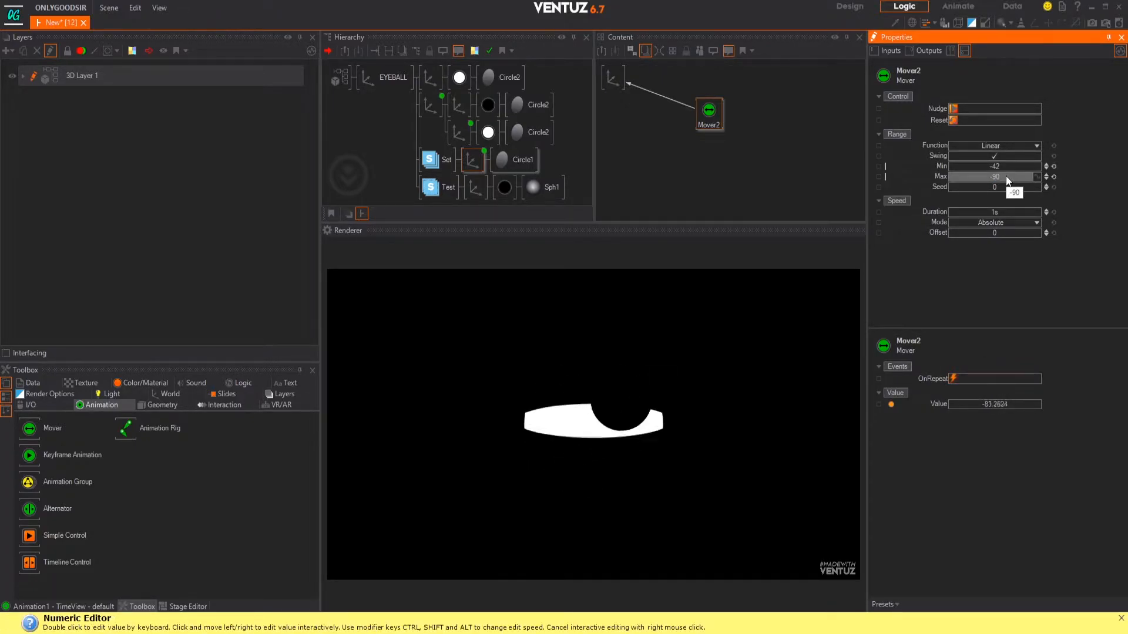
Set the eyelid Mover's duration to 3.4 s and move its node closer to the Axis node
drag(1004, 214, 1010, 213)
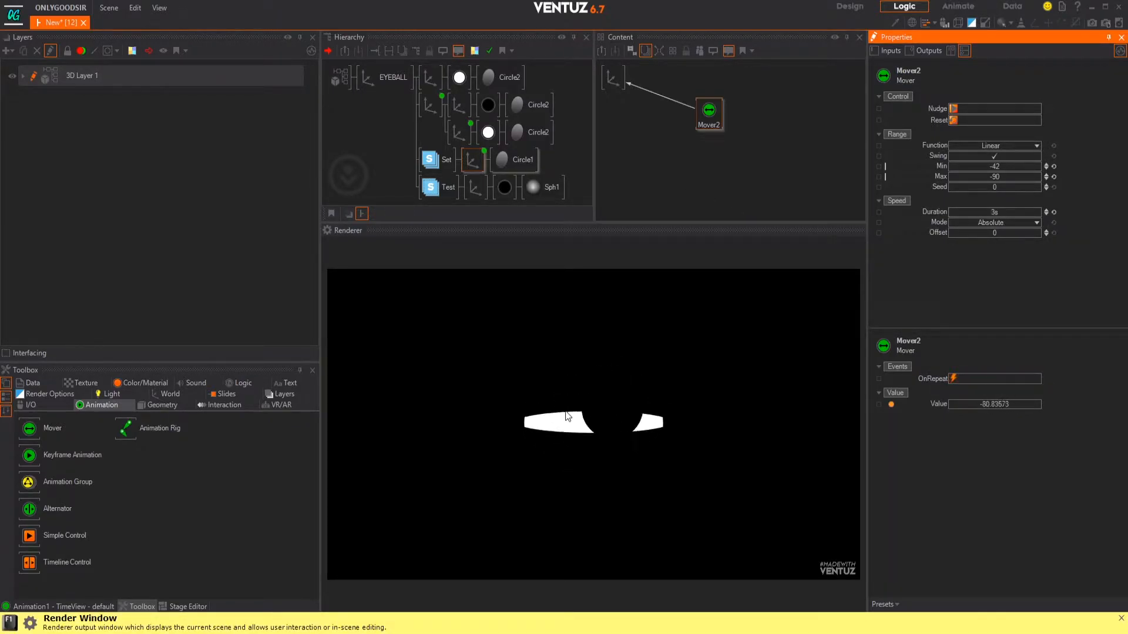
drag(1000, 213, 1006, 213)
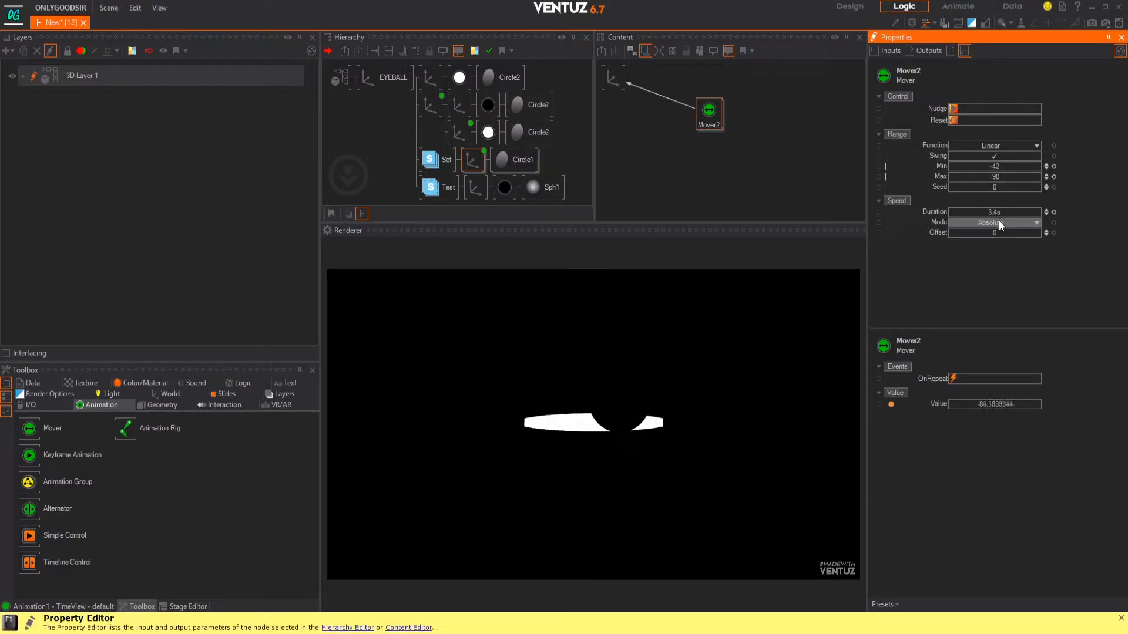
drag(702, 114, 686, 107)
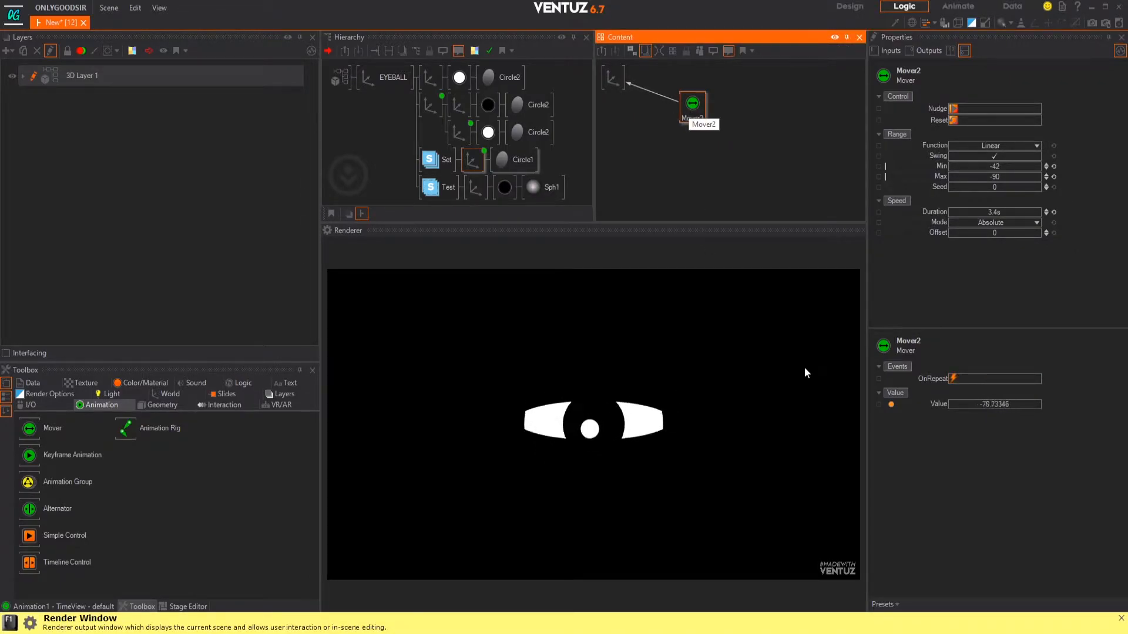
Review the pupil animation's Simple Control and Mover settings
click(434, 106)
click(658, 100)
click(685, 98)
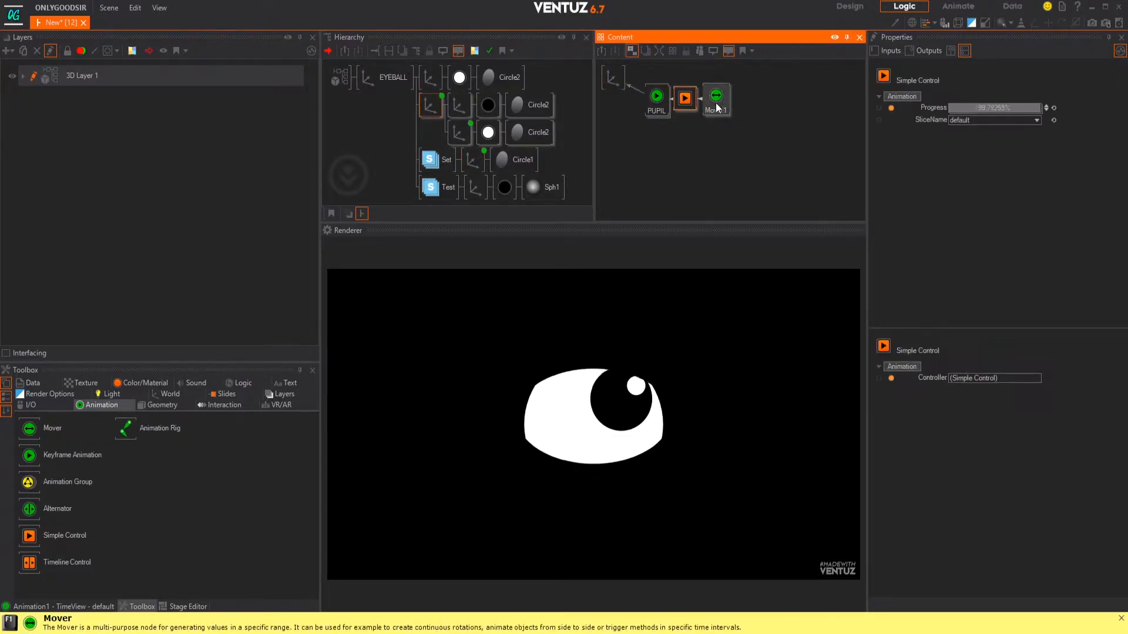
click(716, 97)
Set the eyelid Mover to OneShot mode with its default 1 s duration, testing the blink with Nudge
click(471, 159)
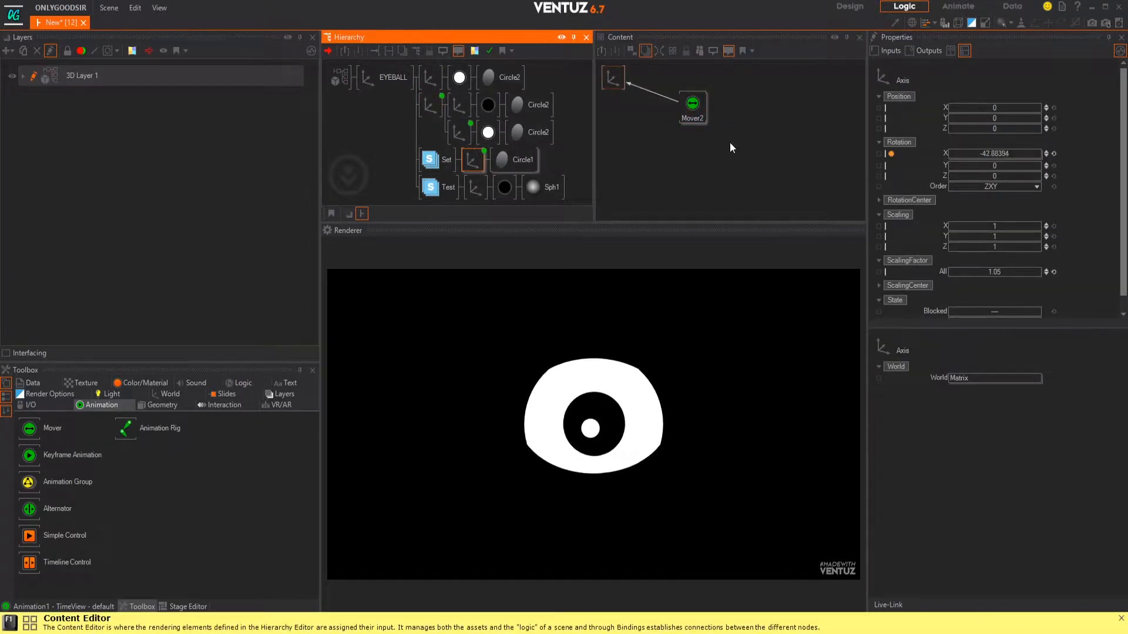
click(688, 101)
drag(685, 109, 675, 101)
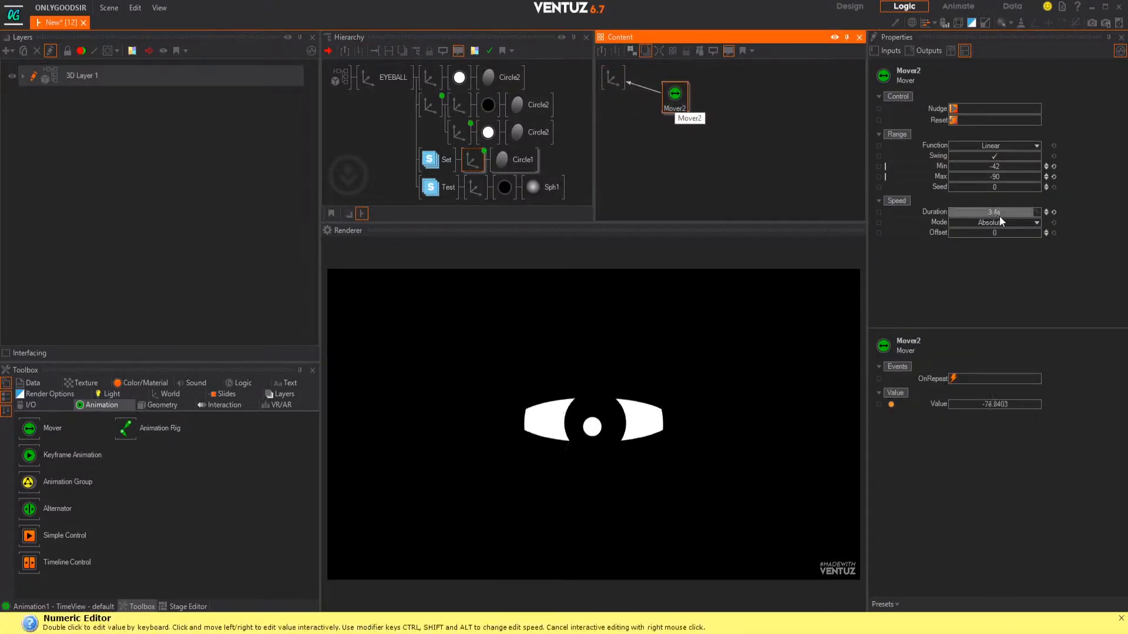
click(1015, 223)
click(1008, 260)
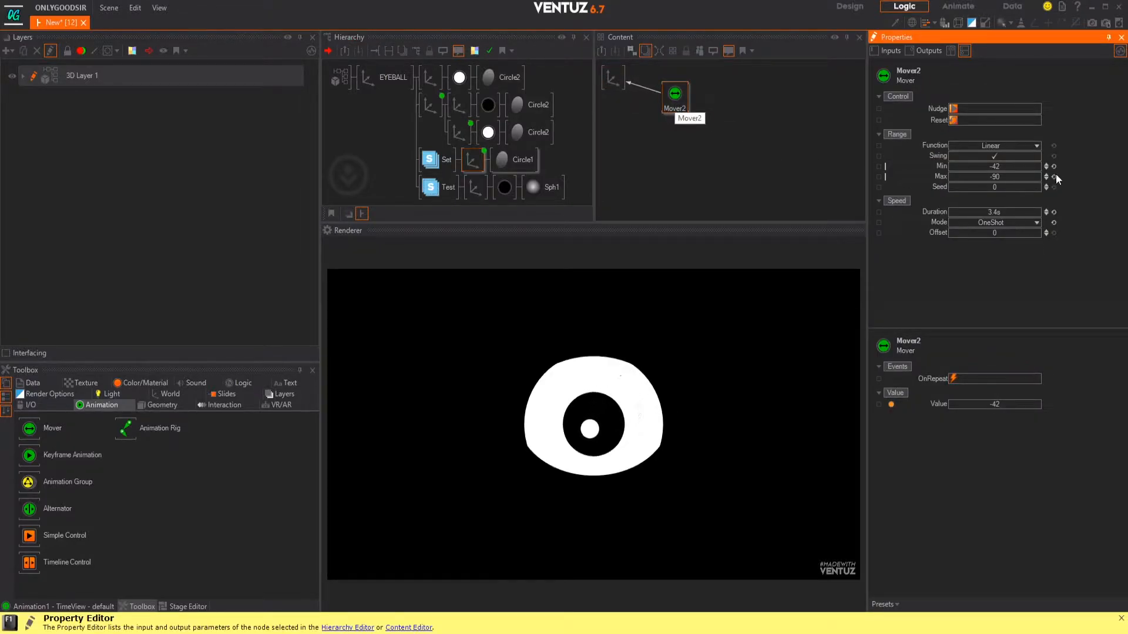
click(956, 107)
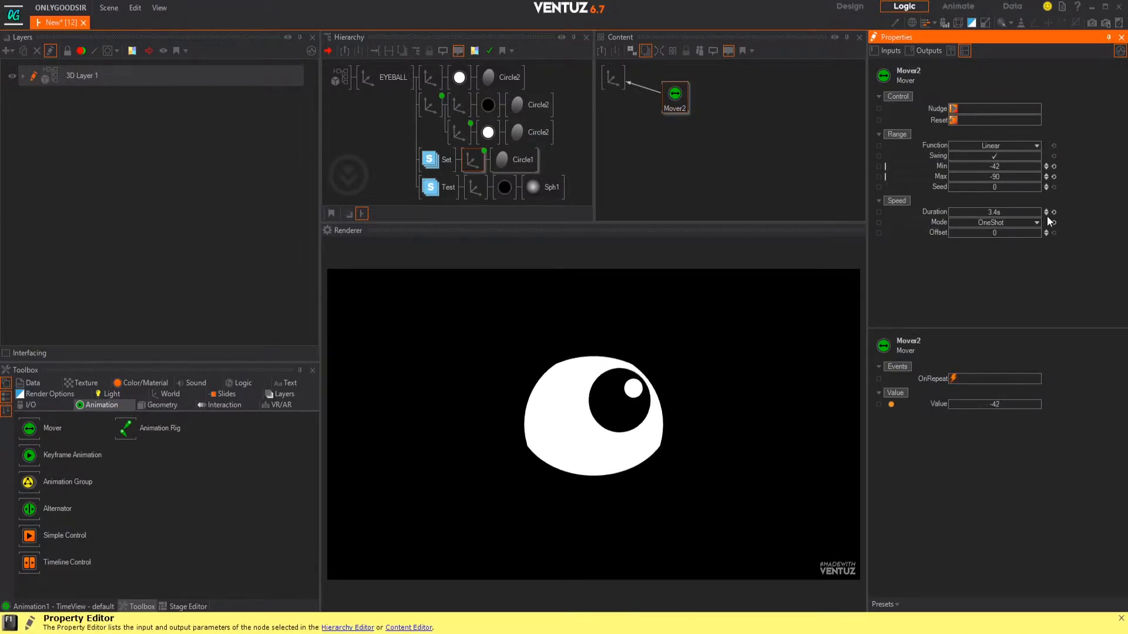
click(1053, 212)
click(954, 109)
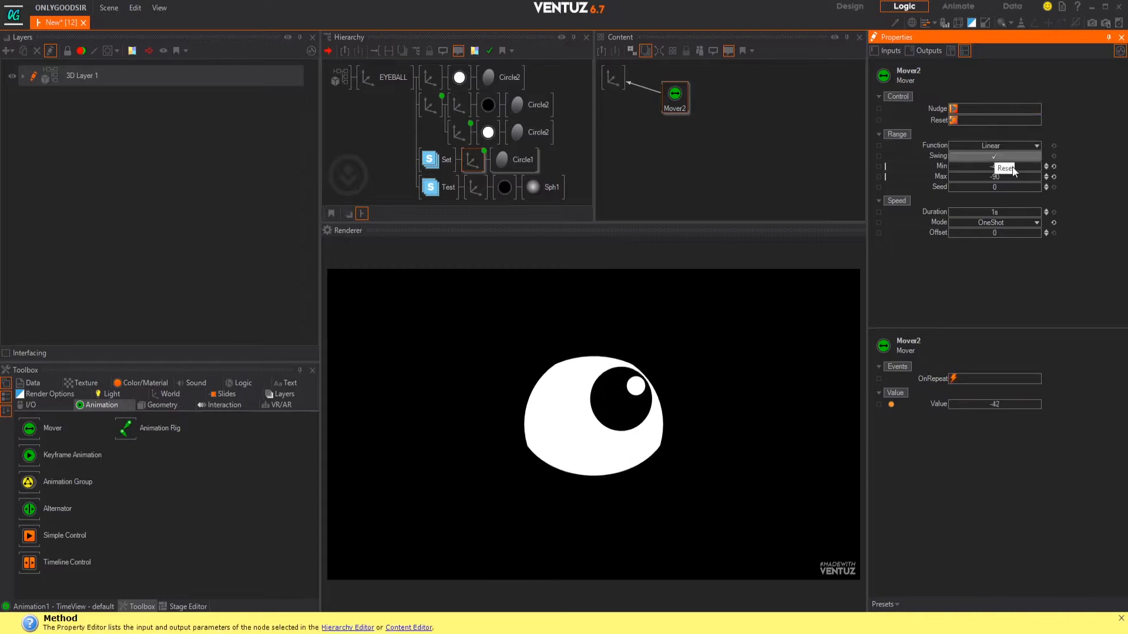
Add another Mover beside the eyelid Mover and set its duration to 3 s
click(720, 106)
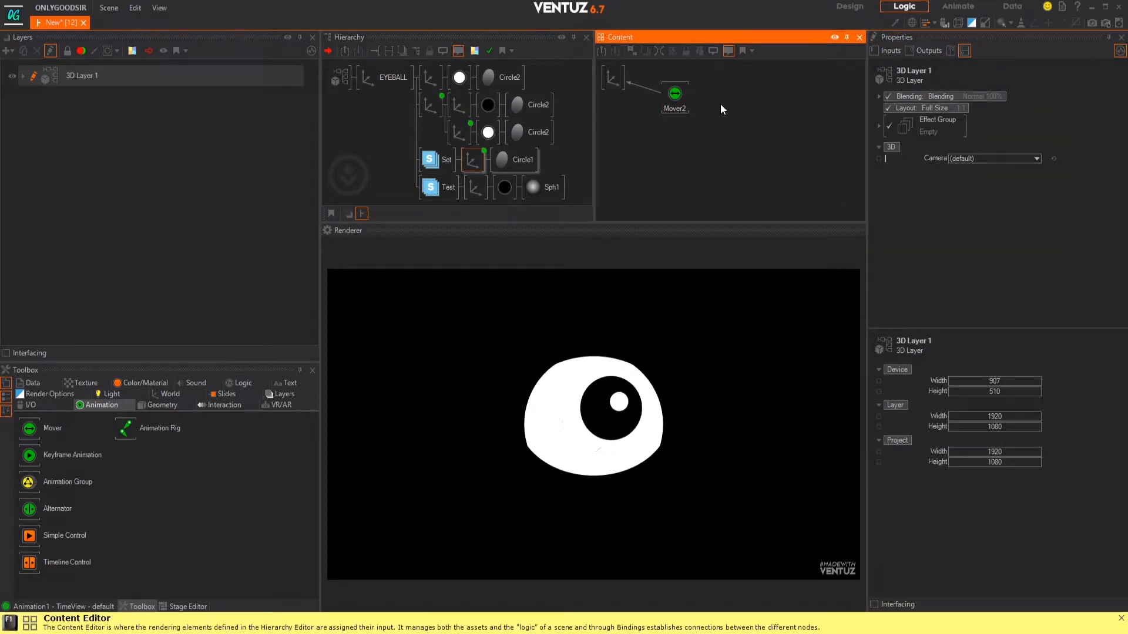
double_click(720, 104)
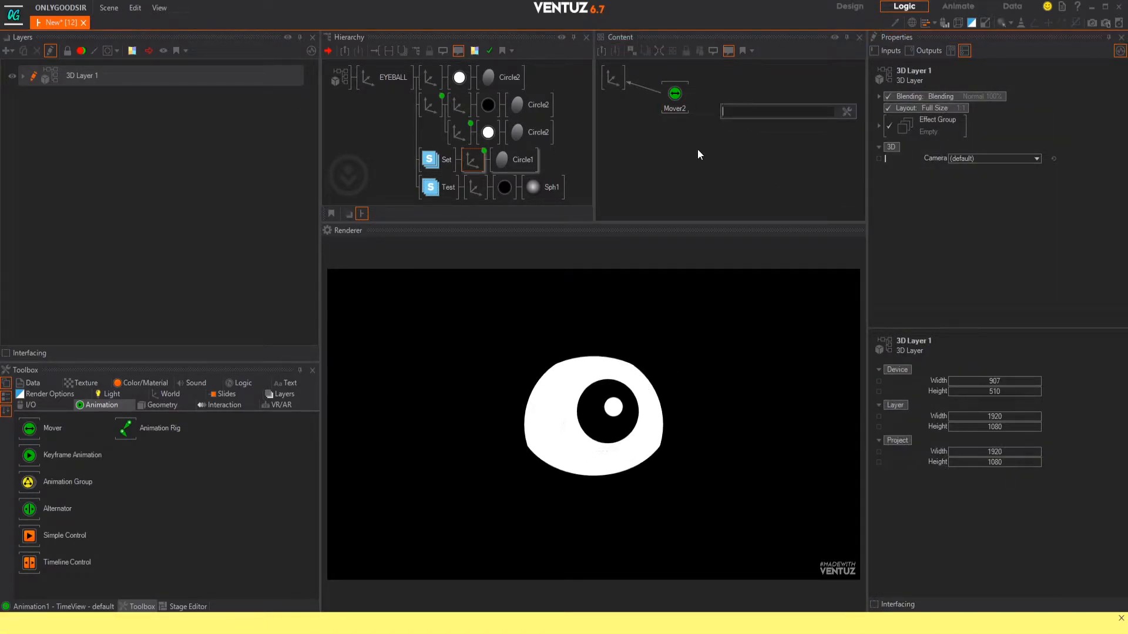
click(26, 433)
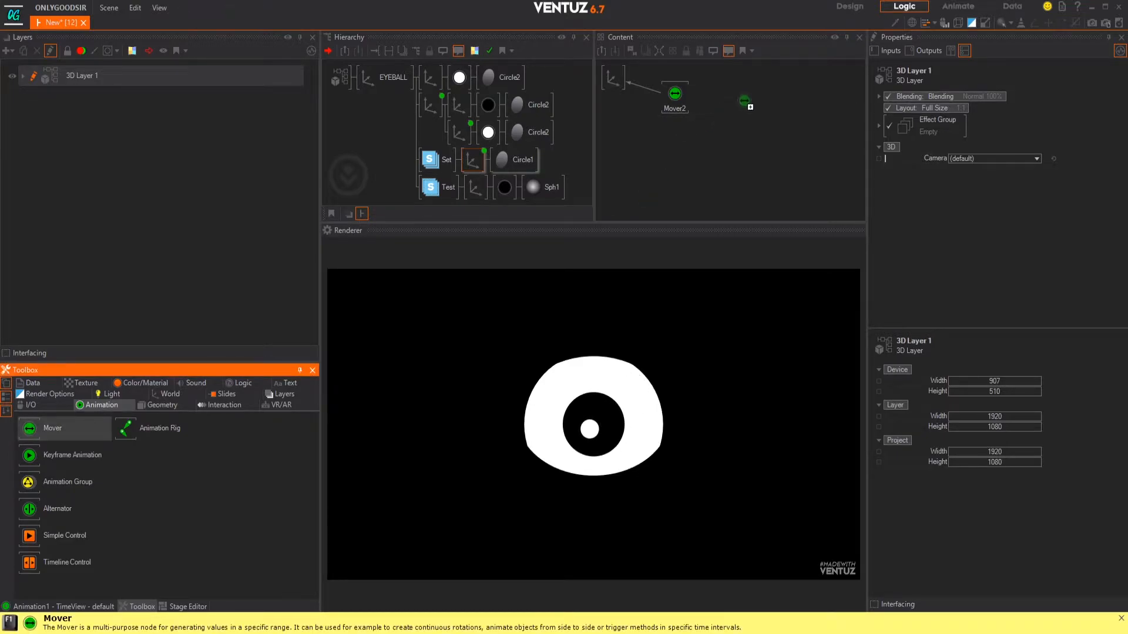
drag(744, 102, 716, 98)
double_click(996, 213)
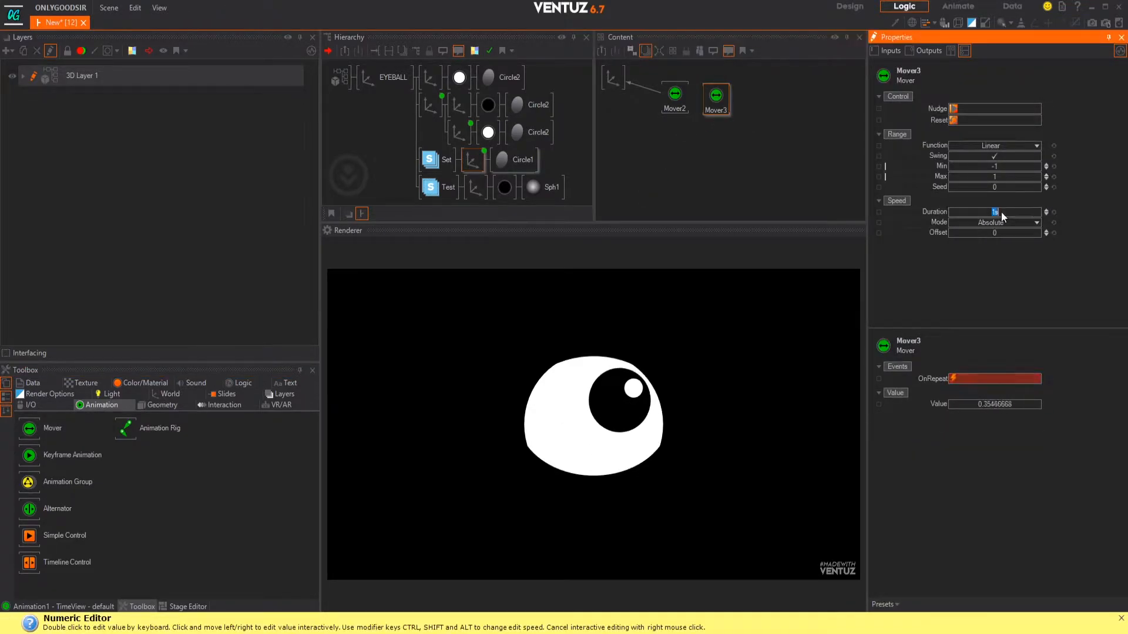
text(3)
key(Return)
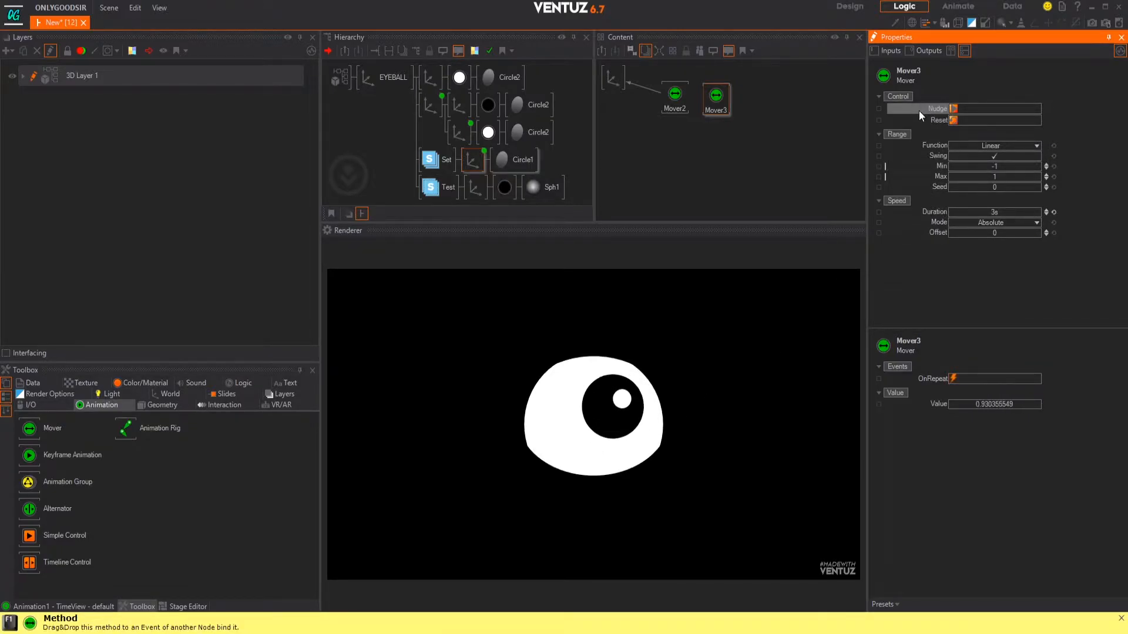
Bind the new Mover's OnRepeat event to the eyelid Mover's Nudge method
click(679, 101)
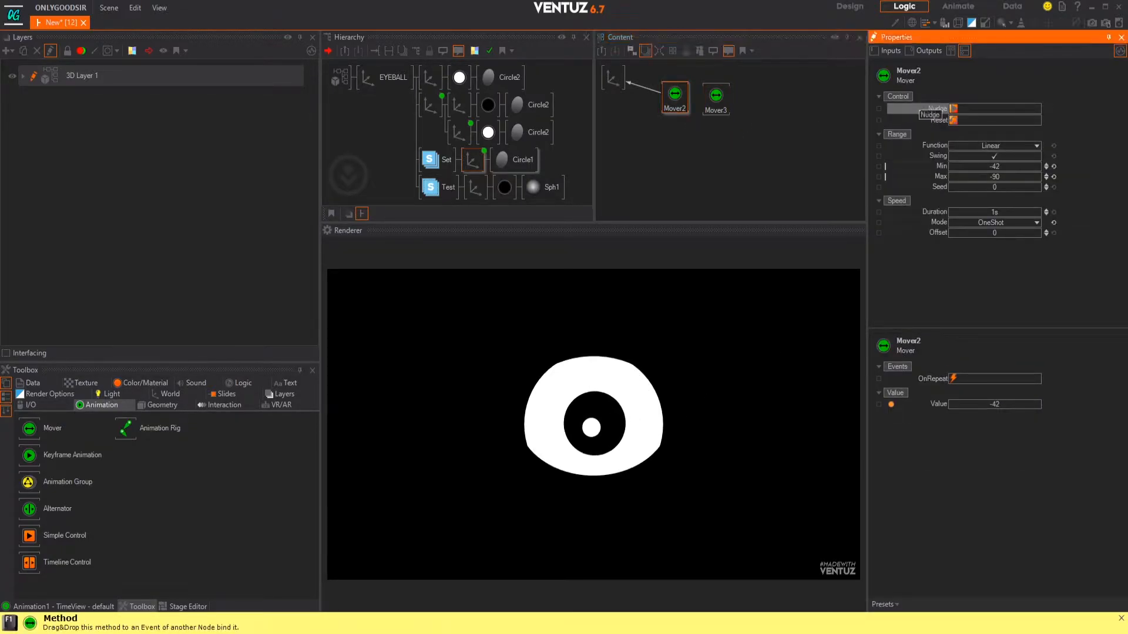
drag(713, 95, 716, 97)
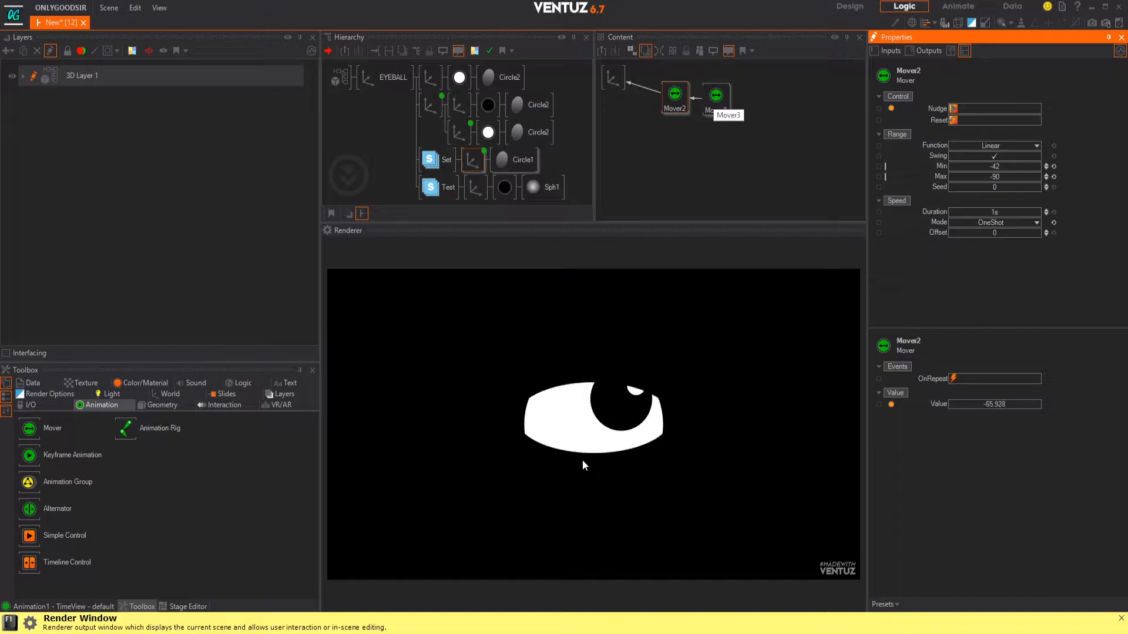
click(717, 99)
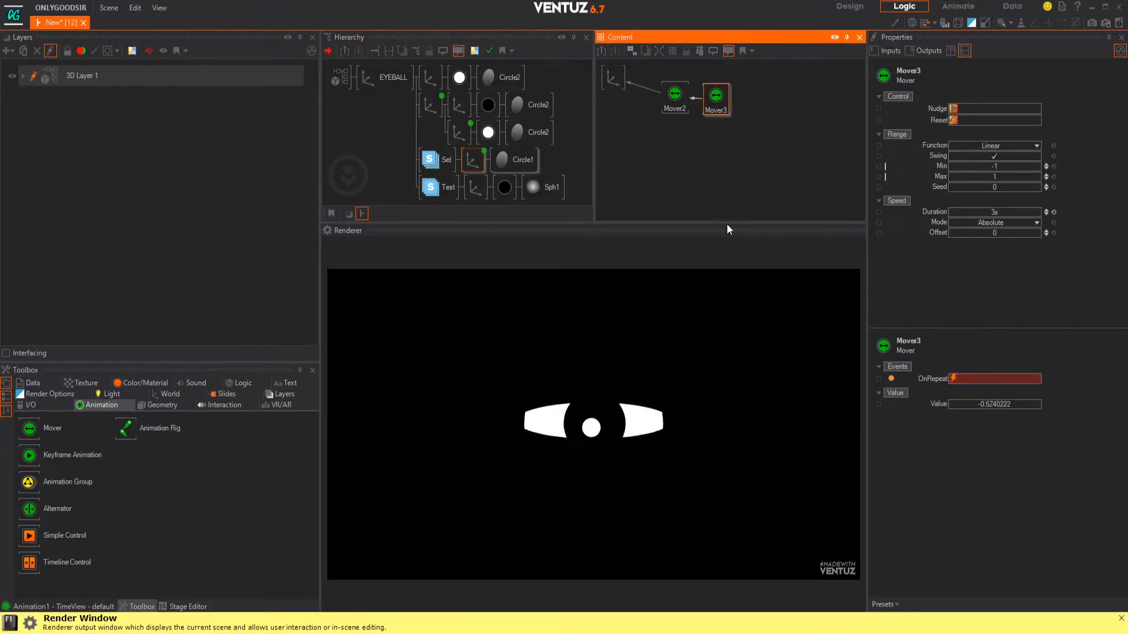
Rename the 3 s Mover as BLINKING and the eyelid Mover as BLINK_SPEED
double_click(715, 110)
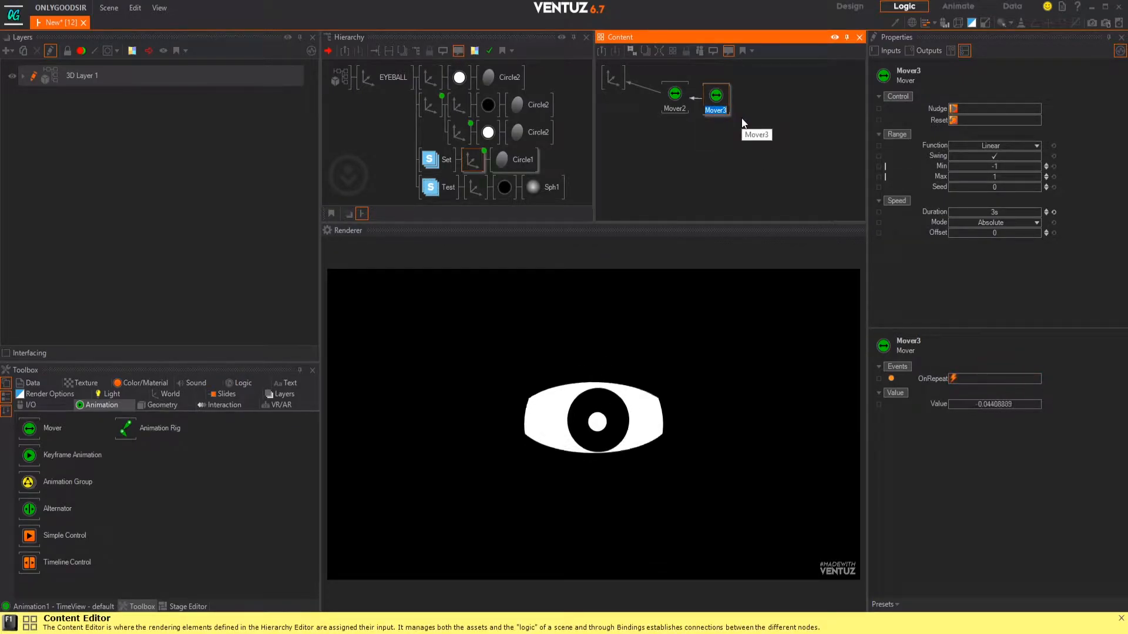
text(BLINKING)
key(Return)
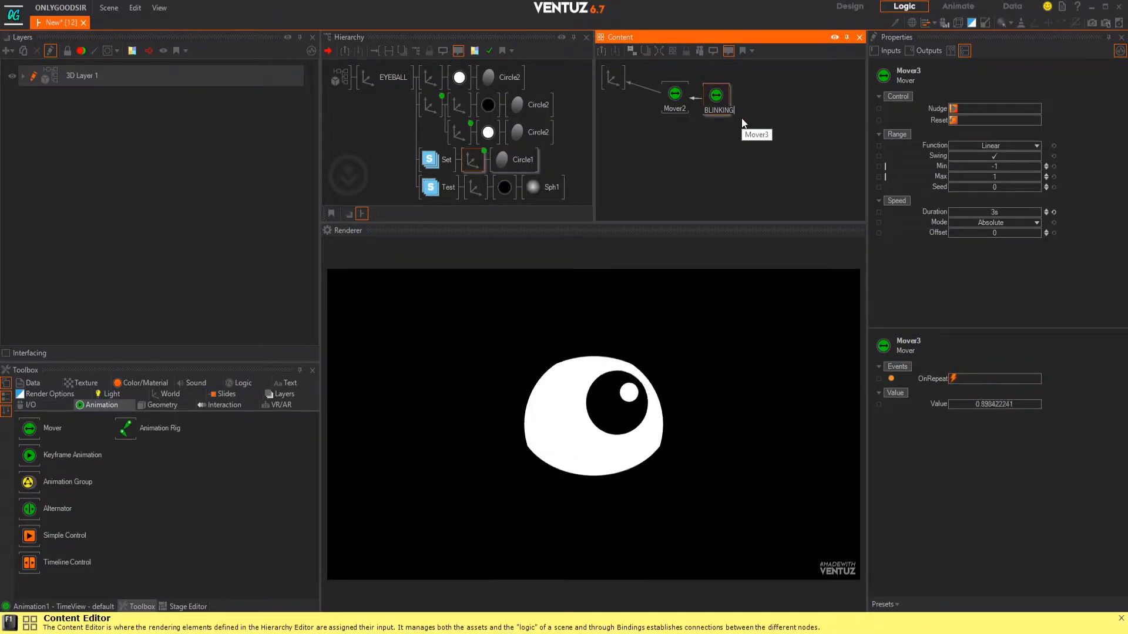
double_click(671, 108)
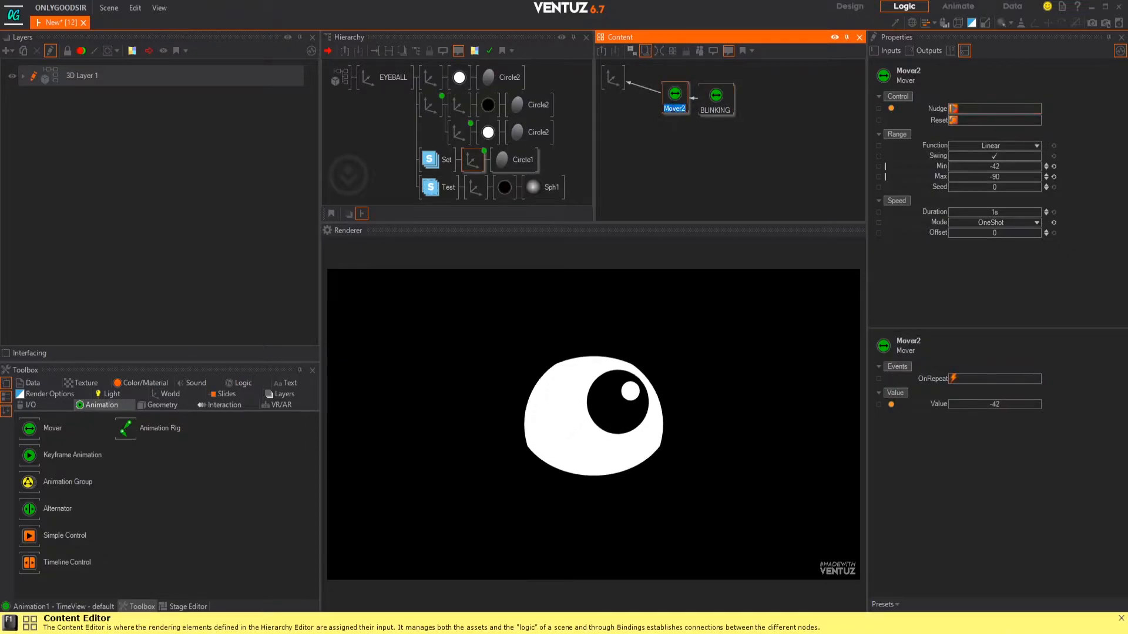
text(BLI)
key(Return)
text(NK_SPEED)
key(Return)
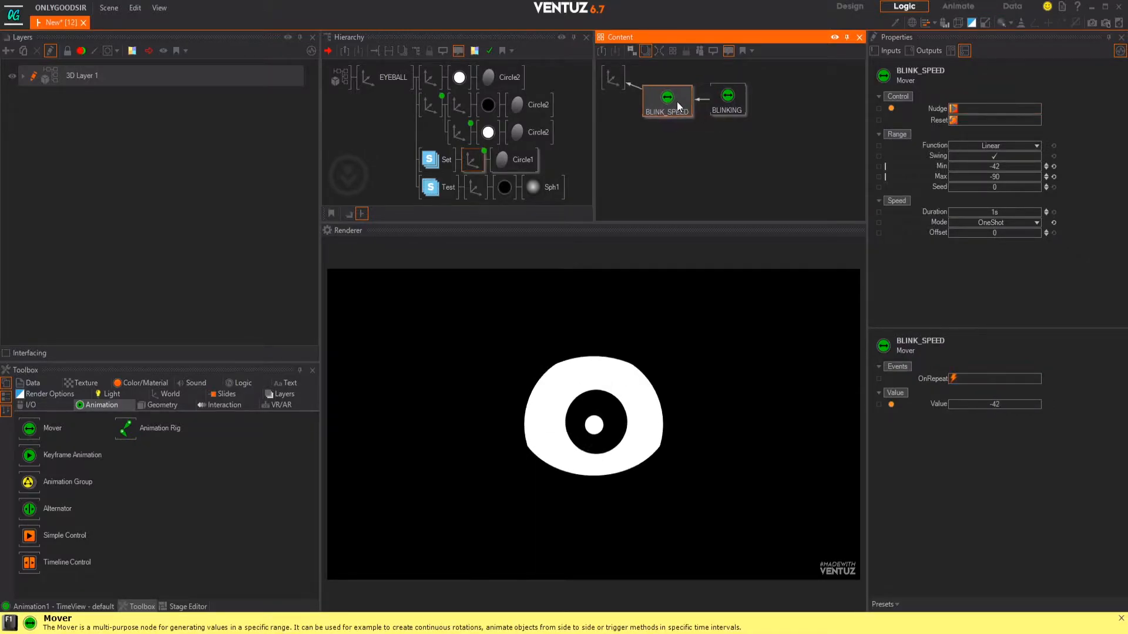
click(727, 97)
Rename the Mover driving the pupil animation as PUPIL_SPEED, tidying the PUPIL node's placement
click(430, 106)
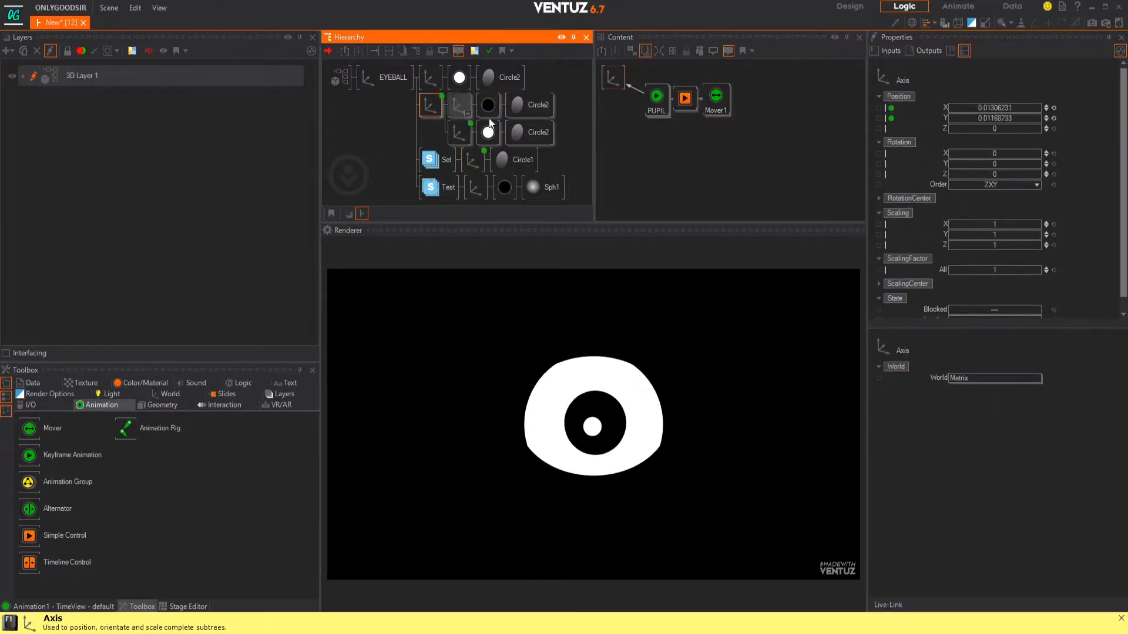
click(714, 98)
click(647, 102)
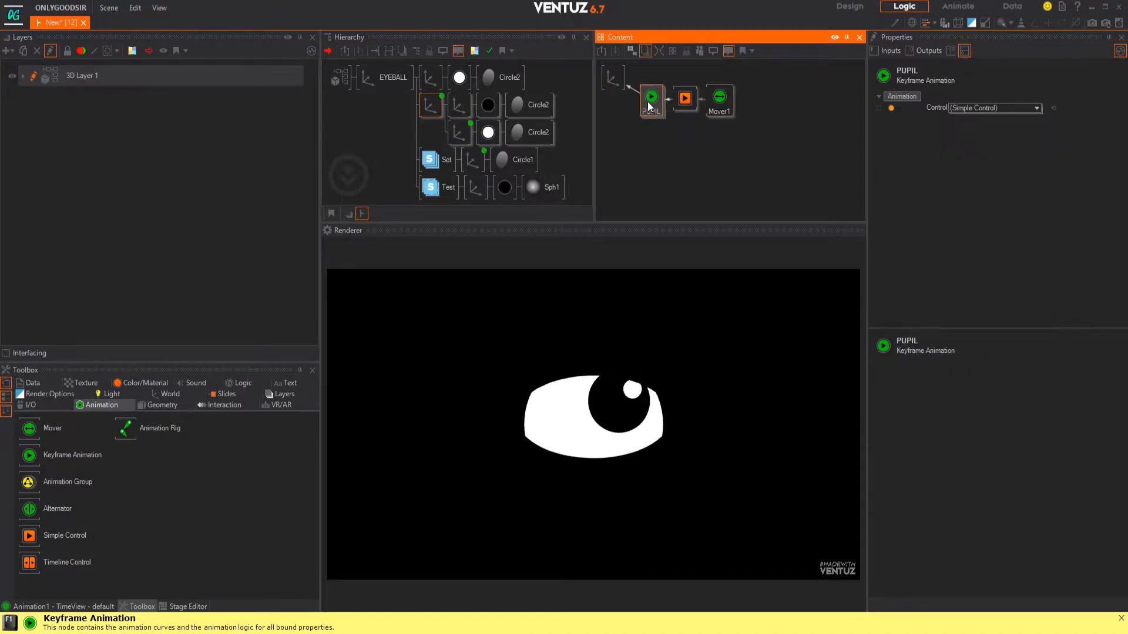
drag(648, 101, 645, 100)
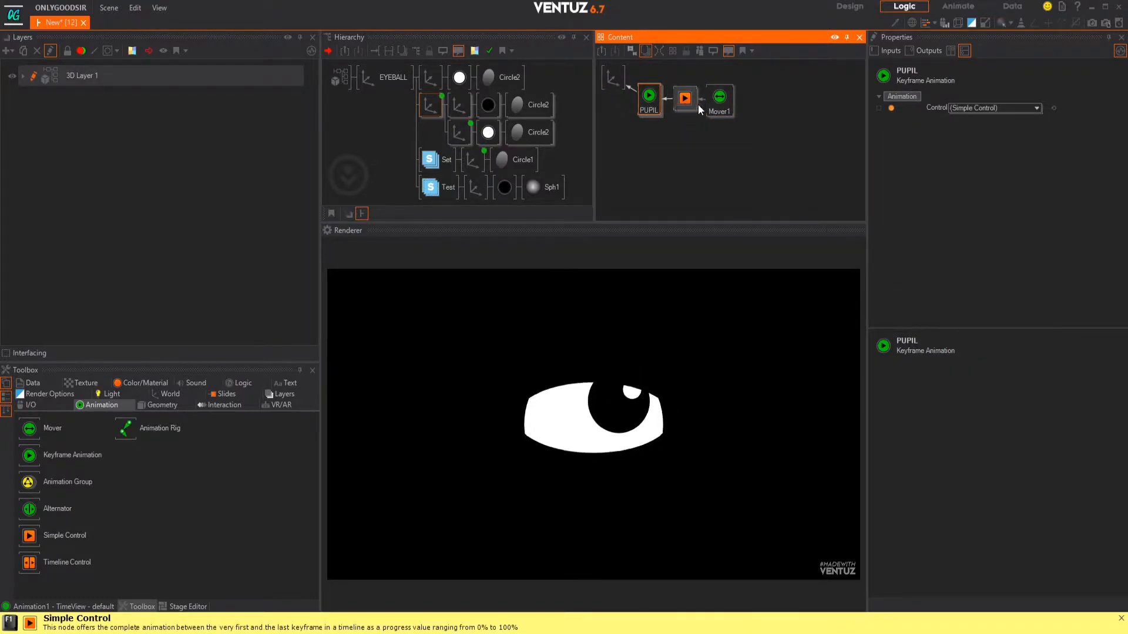
double_click(719, 111)
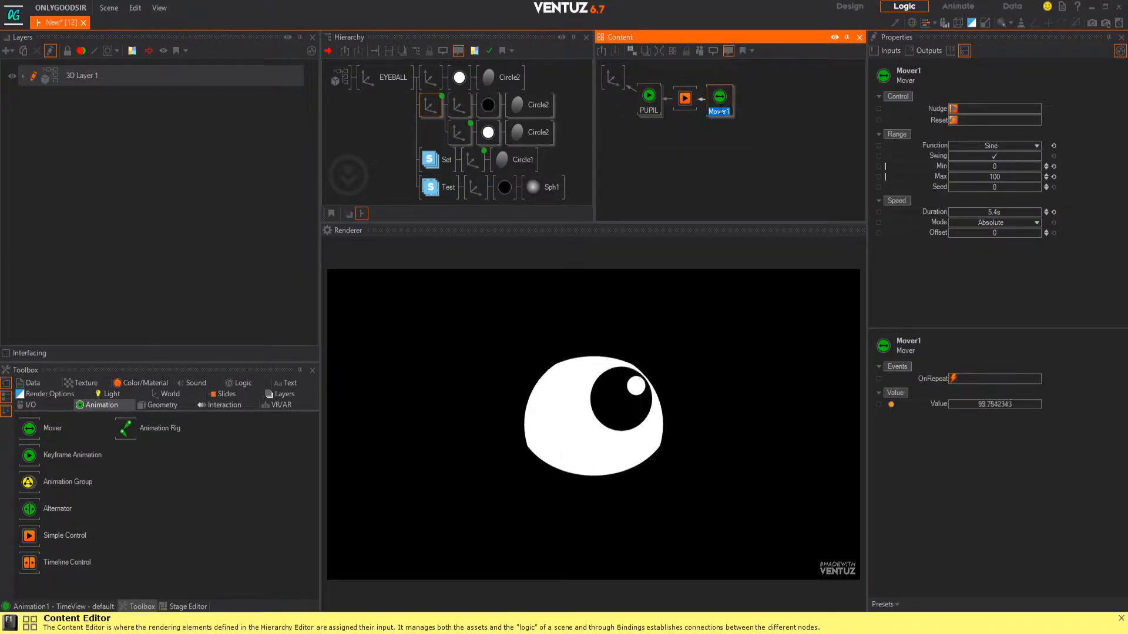
text(PUPIL)
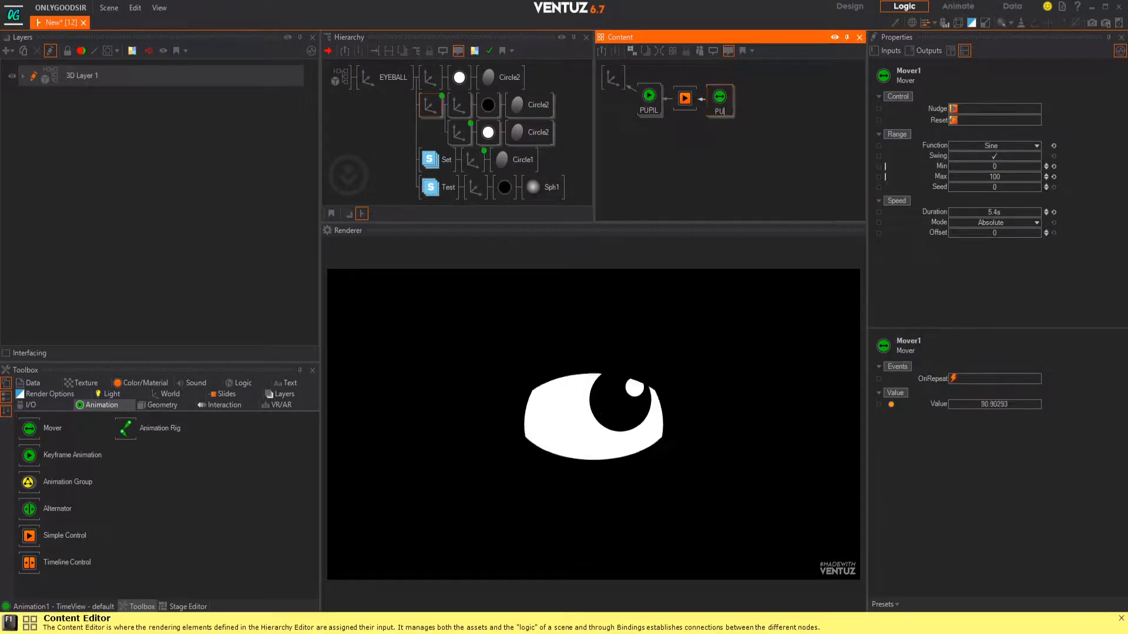
text(_S)
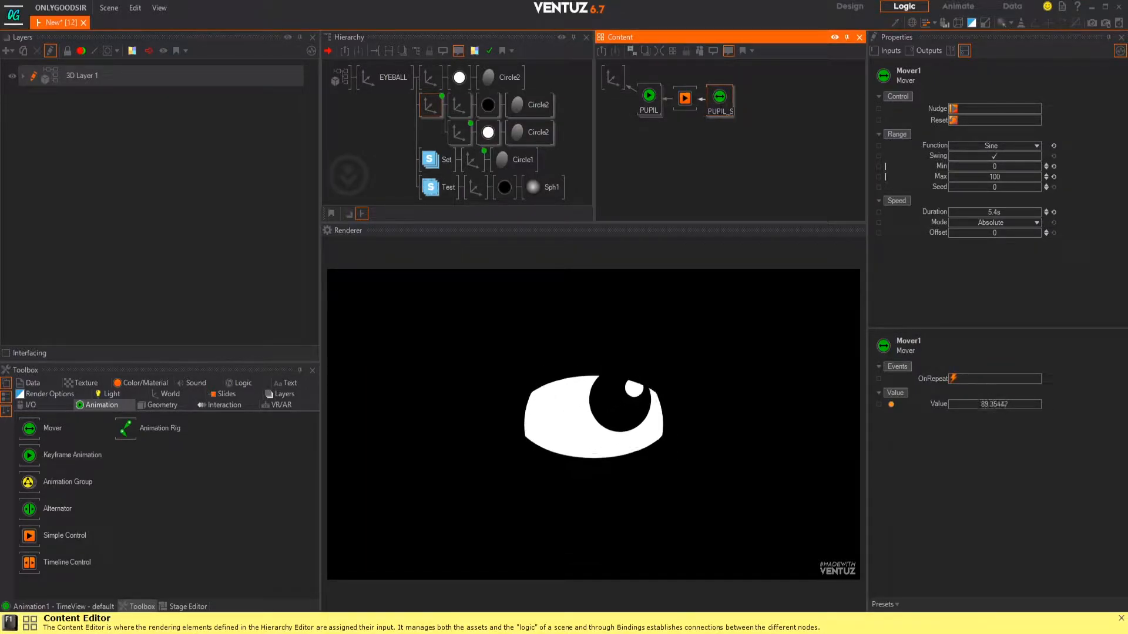
text(PEED)
key(Return)
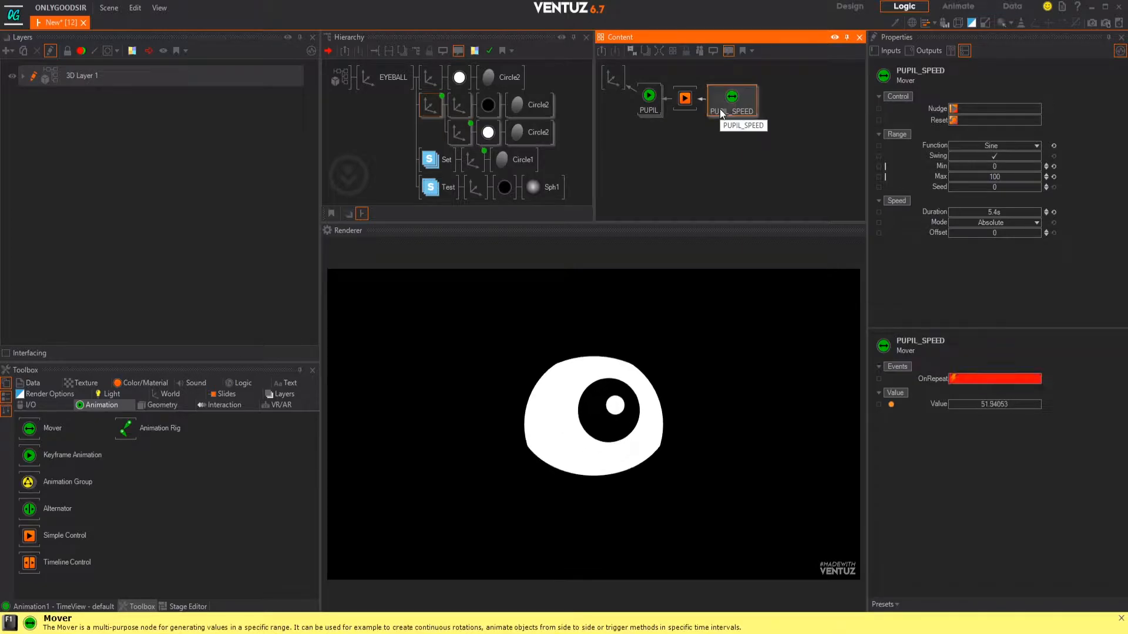
Insert a Group node between the EYEBALL Axis and its children, and name it EYEBALL
click(355, 101)
click(390, 81)
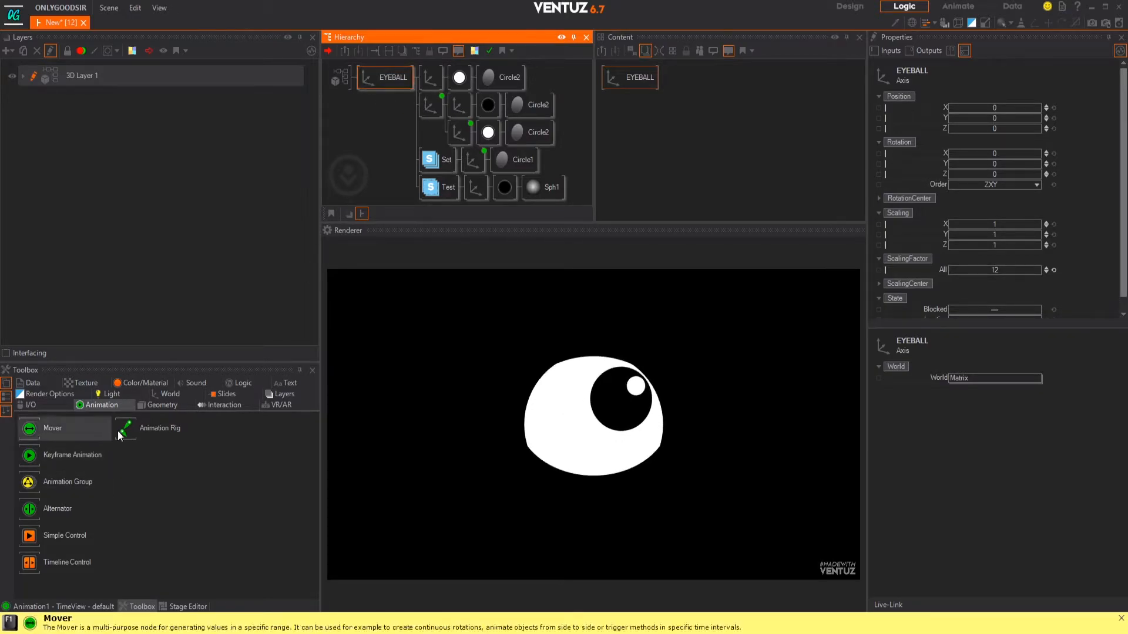
click(170, 395)
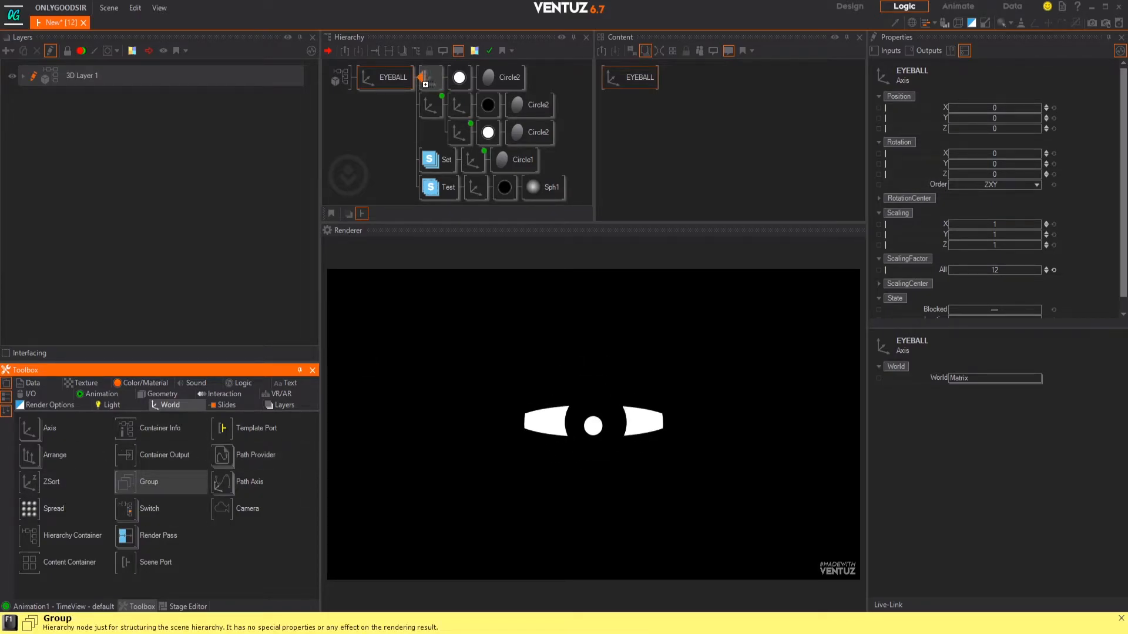
drag(422, 77, 423, 79)
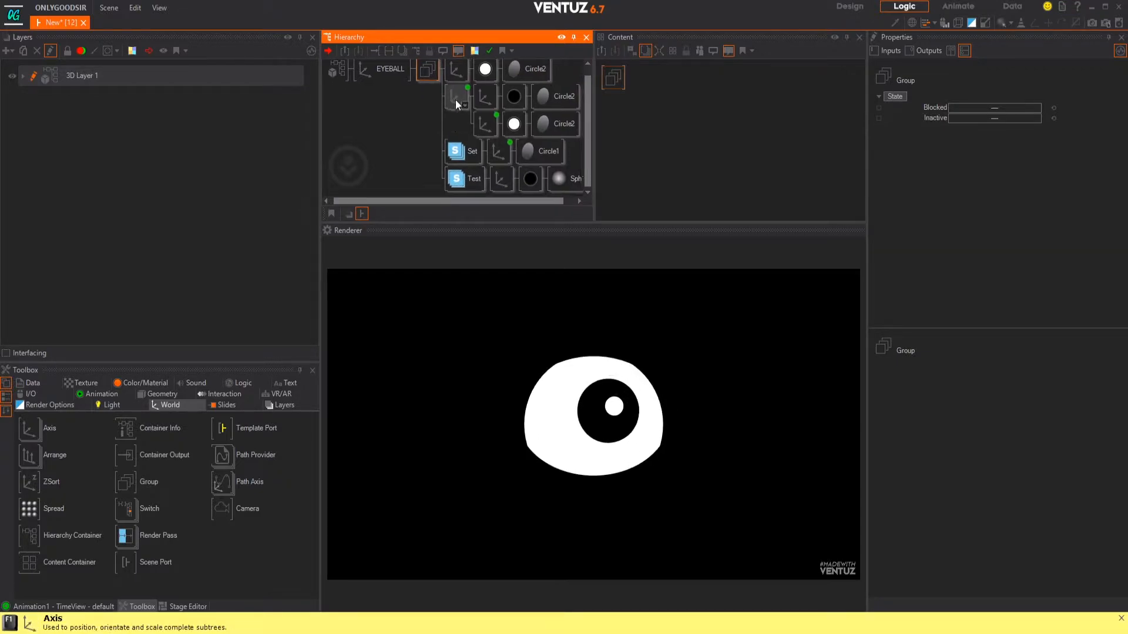
text(EYEBAL)
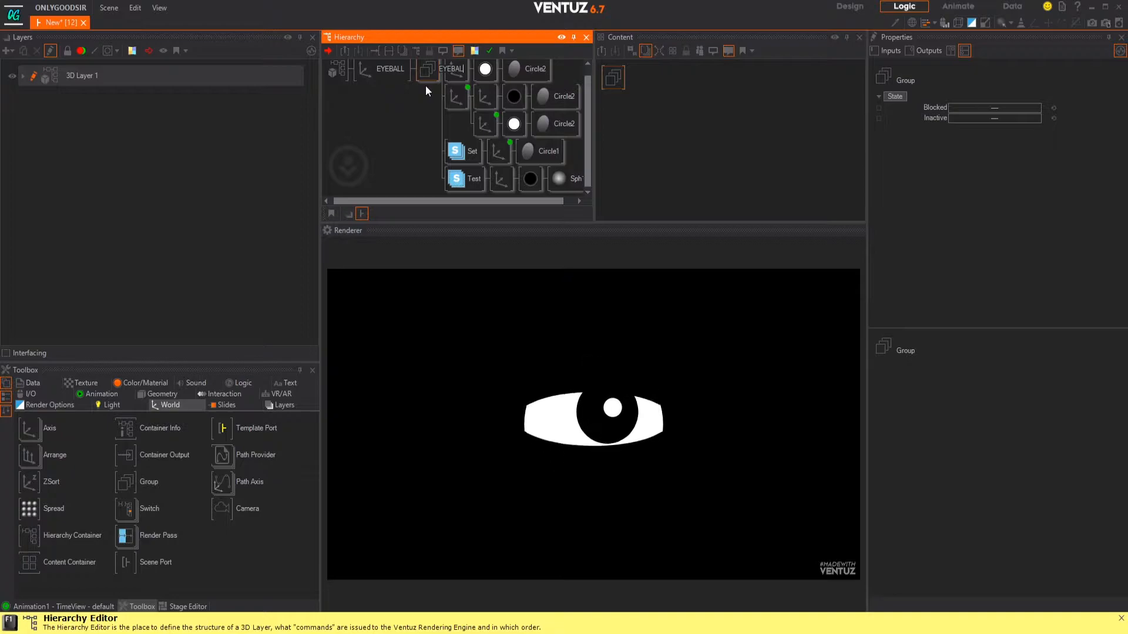
text(L)
key(Return)
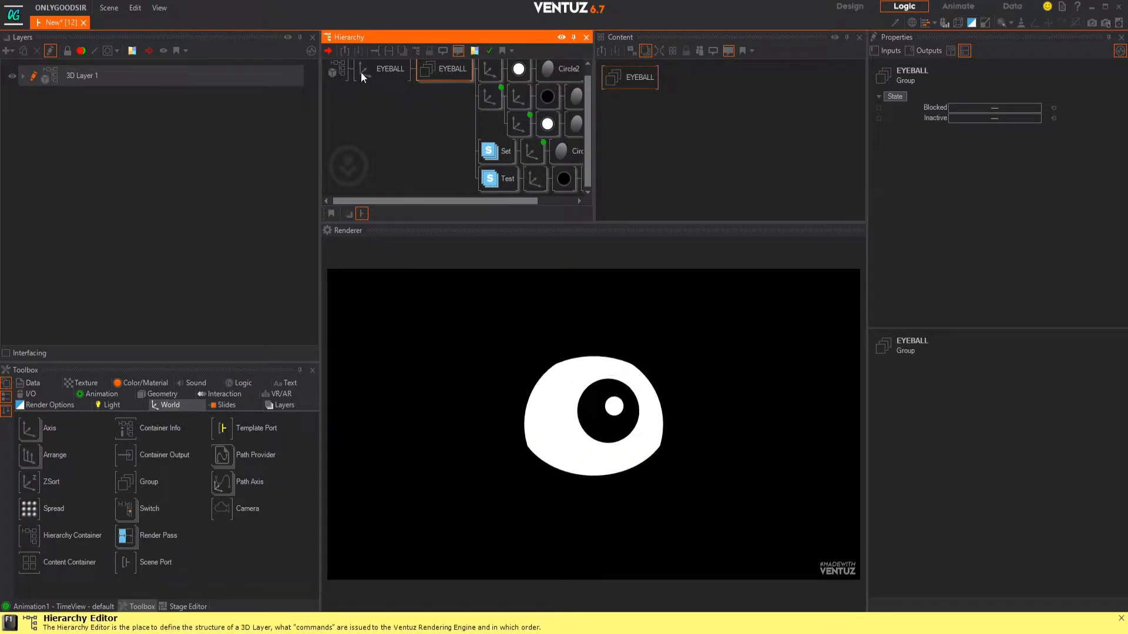
Collapse the EYEBALL Group and merge it into a Hierarchy Container
double_click(446, 70)
right_click(449, 79)
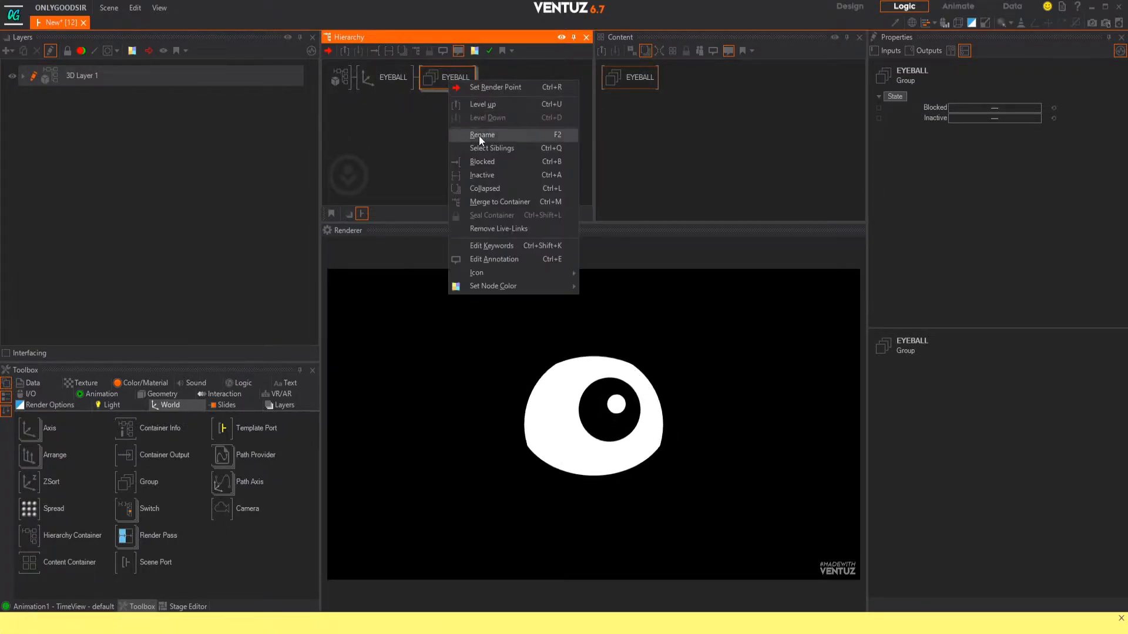
click(485, 202)
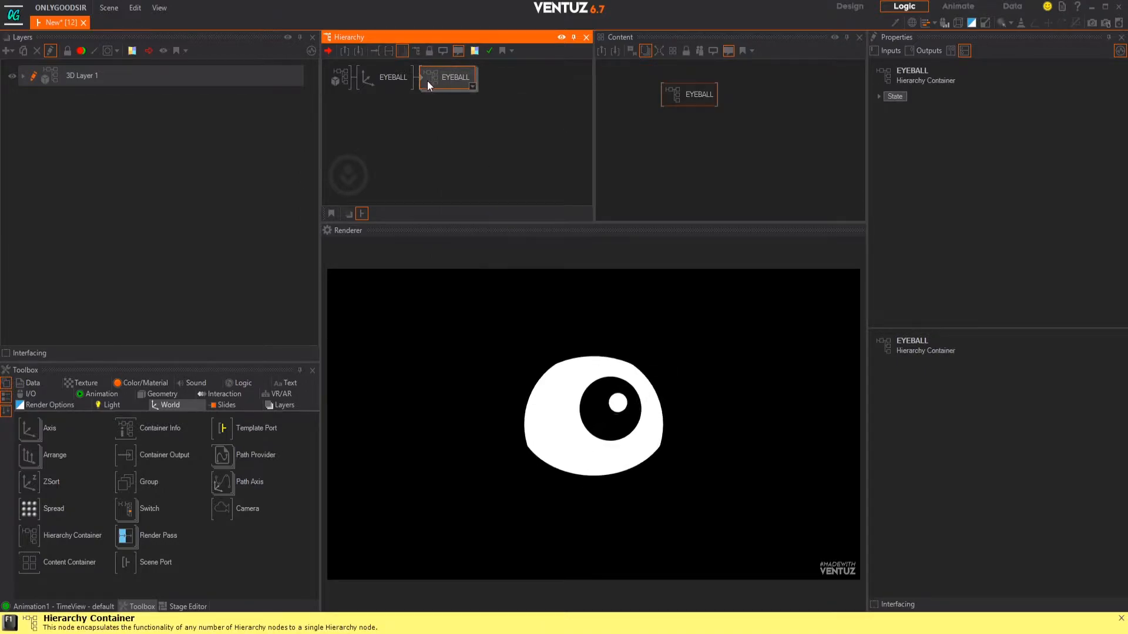
Delete the redundant EYEBALL Group inside the container and return to the parent hierarchy level
double_click(423, 77)
click(387, 78)
key(Delete)
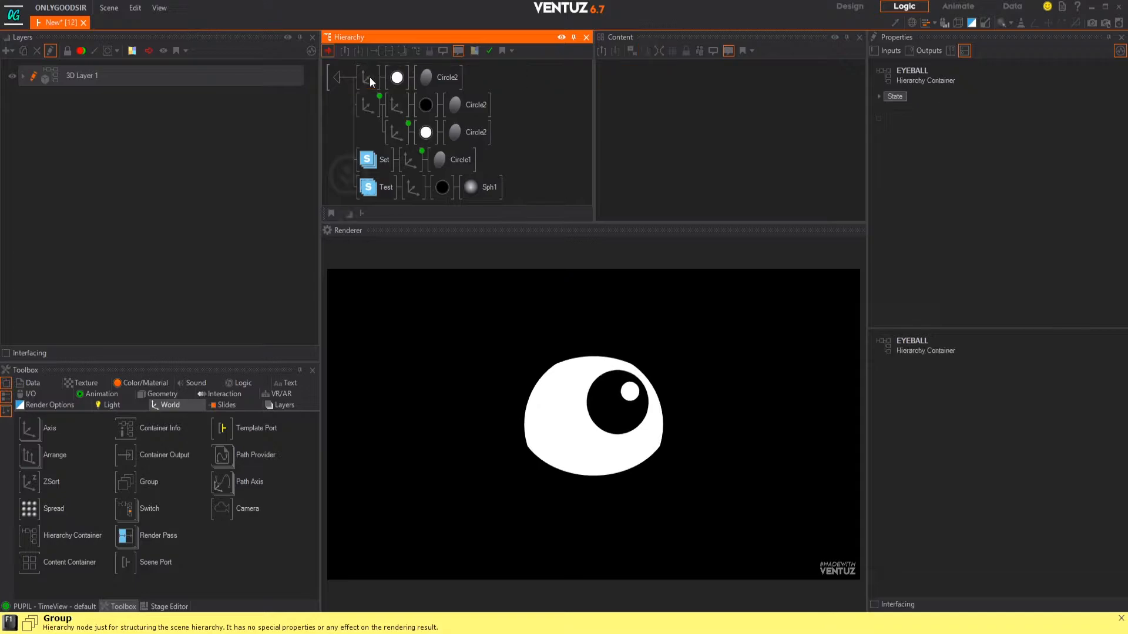
double_click(339, 76)
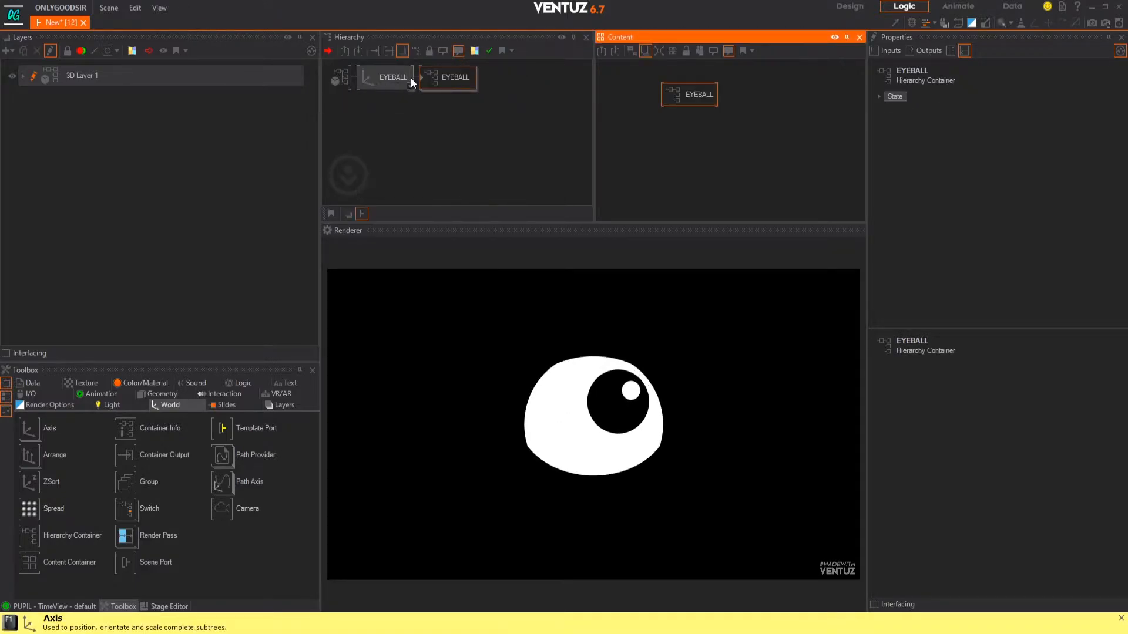
click(440, 119)
Test the EYEBALL Axis by scaling it to 2.3 and shifting its X position, restoring its size and position
click(404, 89)
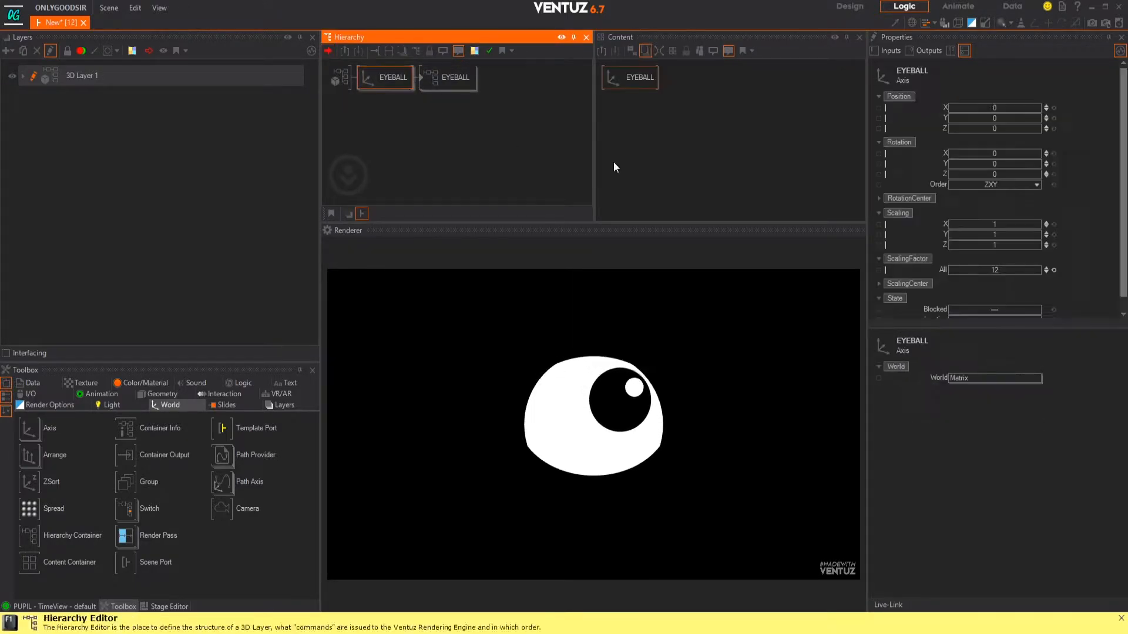
drag(996, 272, 951, 269)
drag(1015, 108, 948, 111)
drag(1040, 110, 948, 111)
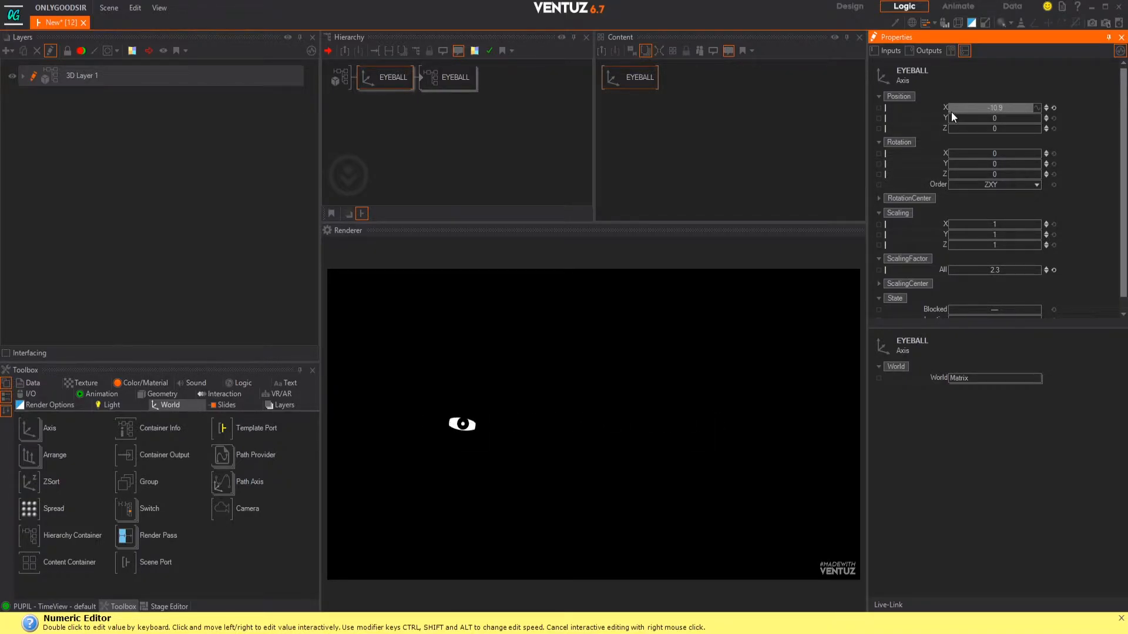
drag(954, 109, 1009, 111)
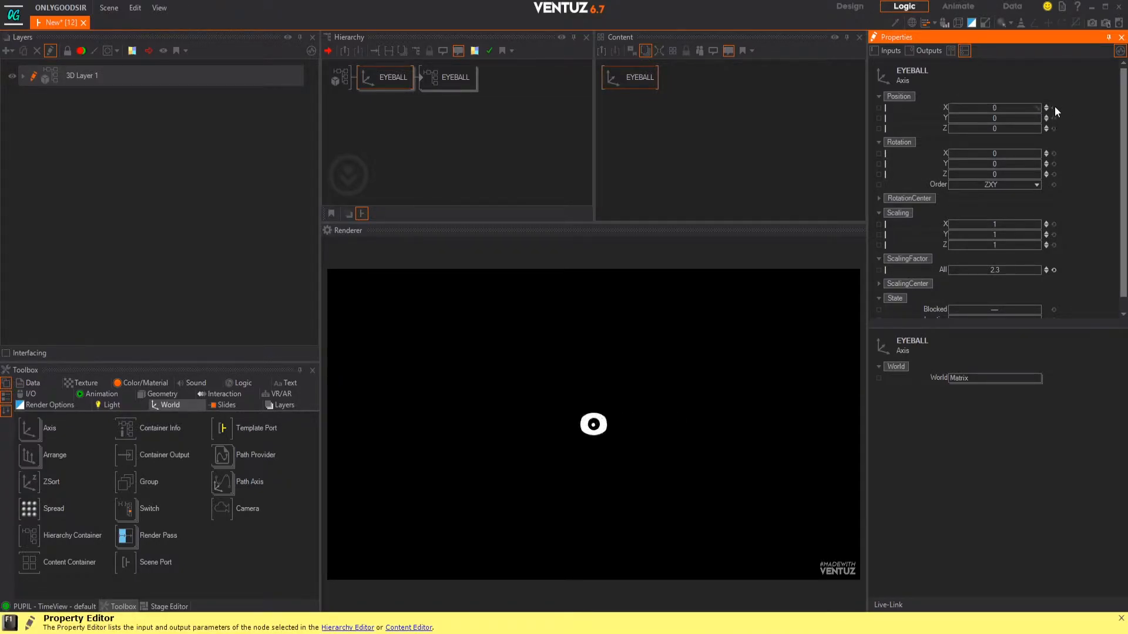
drag(1016, 271, 1065, 272)
Expose the Duration property of the PUPIL_SPEED Mover inside the EYEBALL container
click(432, 81)
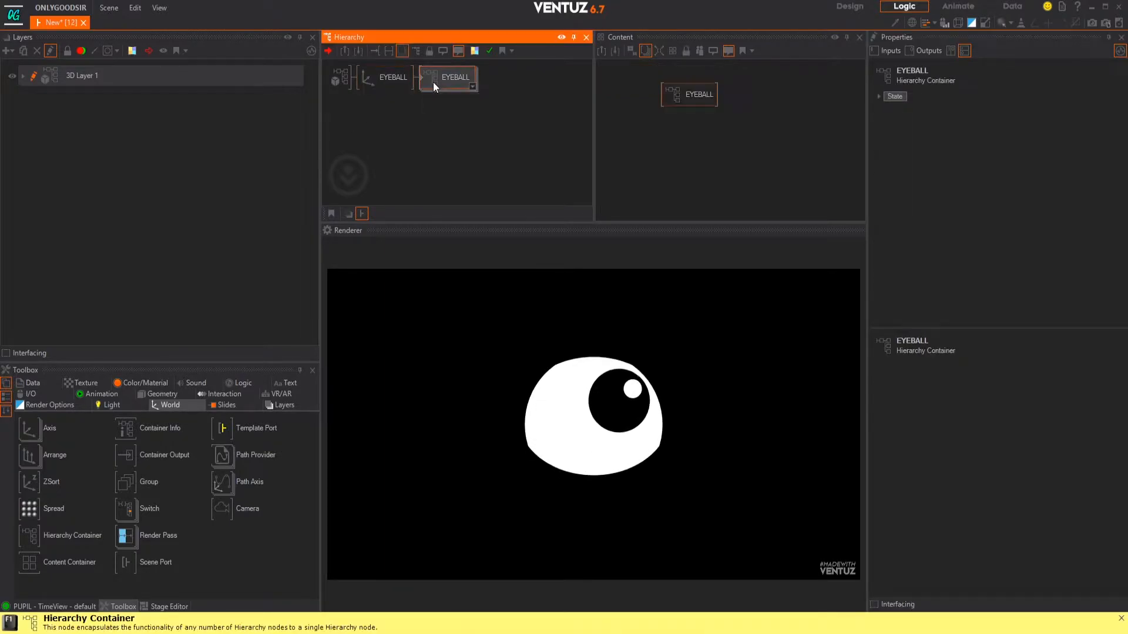
double_click(423, 79)
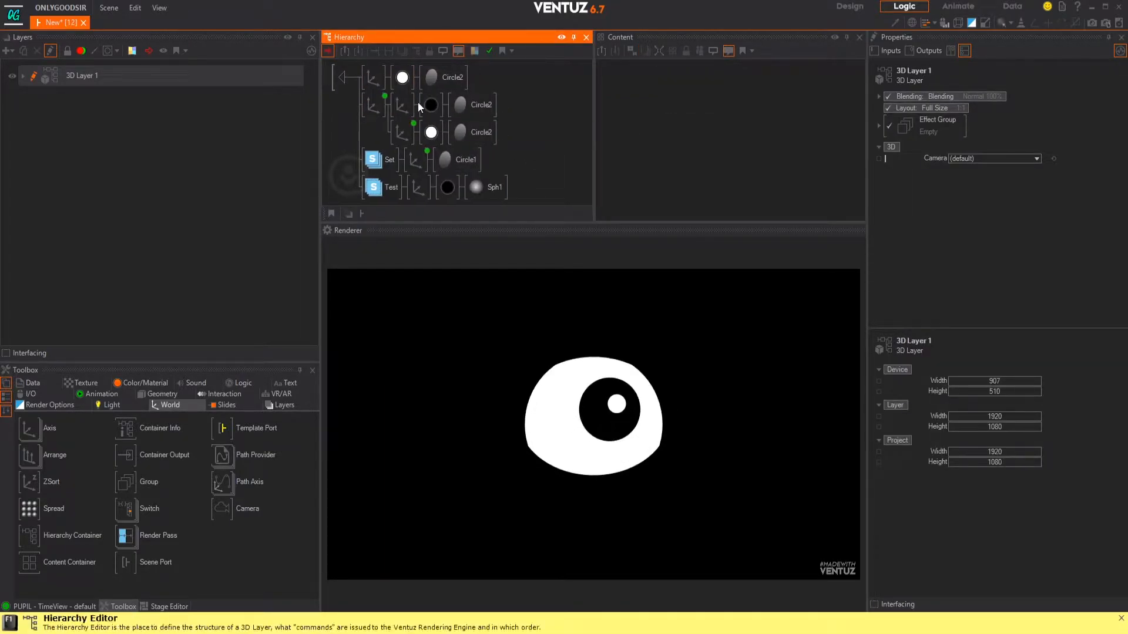
click(373, 104)
click(732, 98)
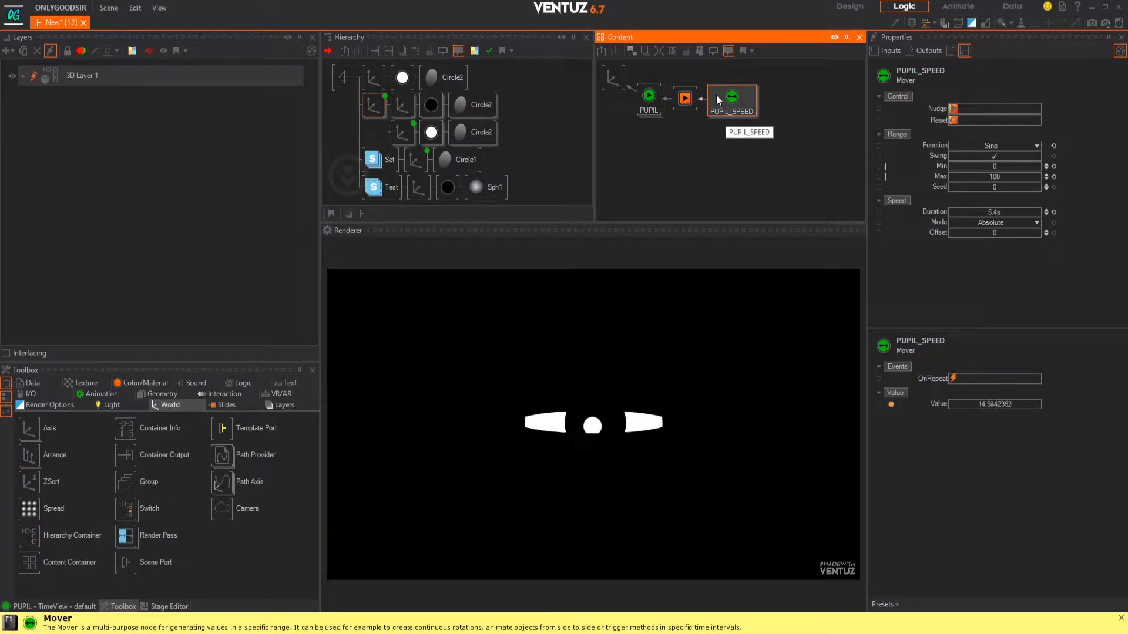
click(890, 215)
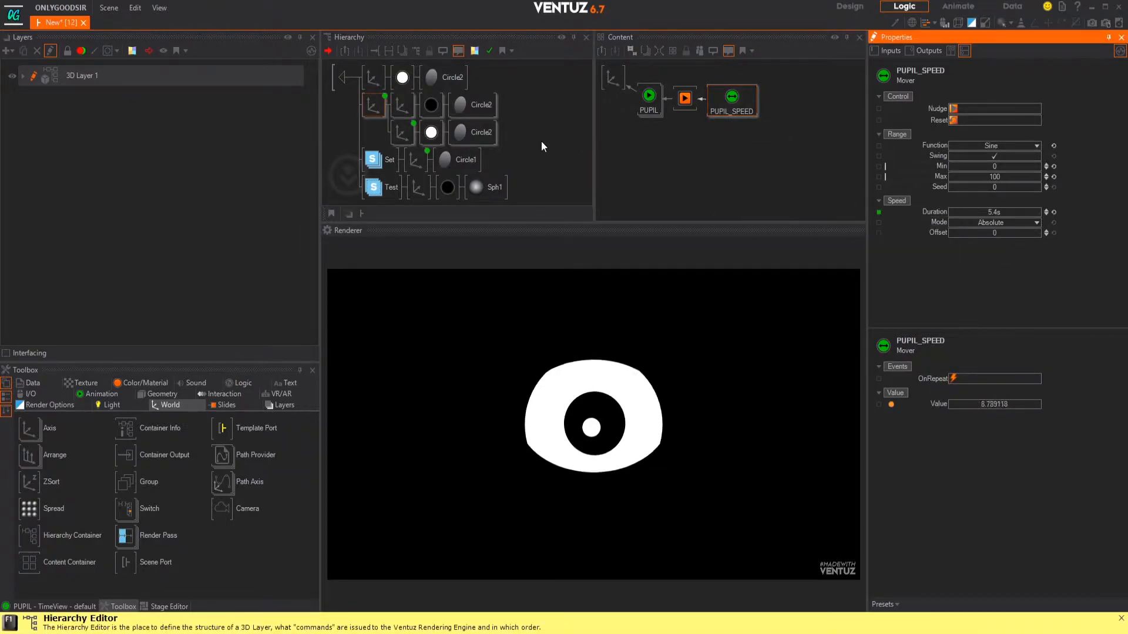
Expose the Duration and Offset properties of the BLINKING Mover inside the EYEBALL container
click(341, 79)
double_click(342, 80)
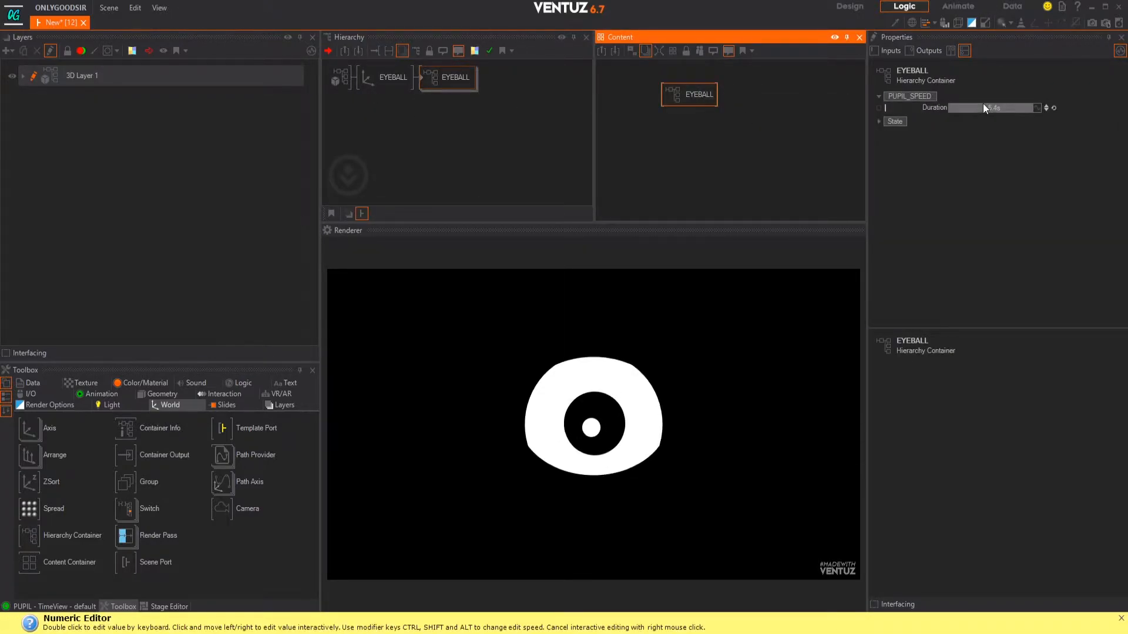
double_click(420, 79)
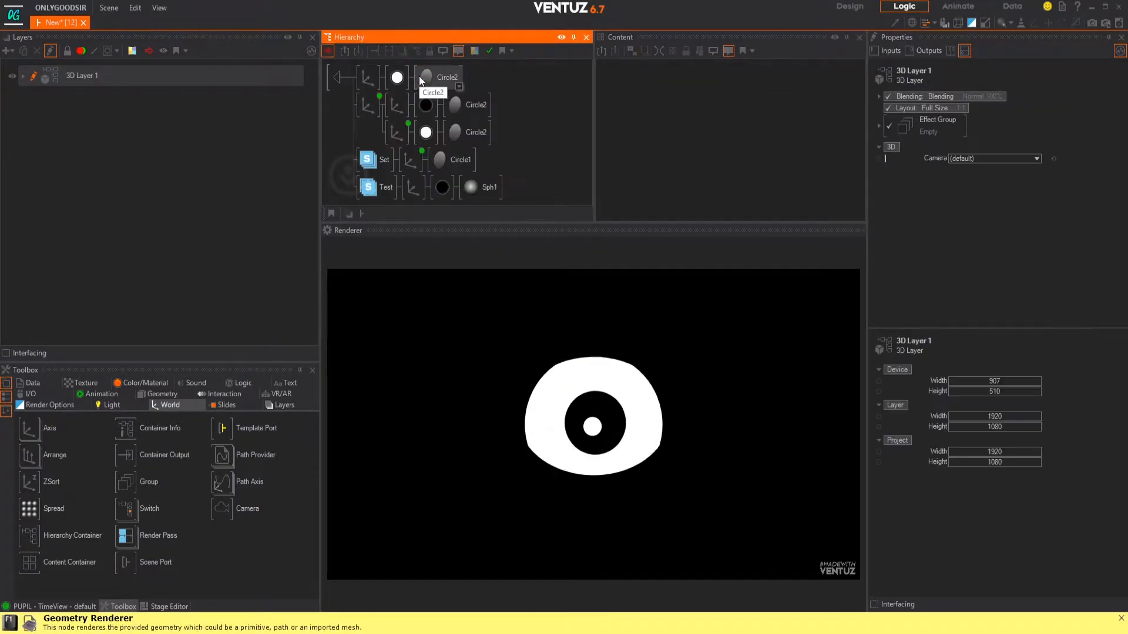
click(368, 106)
click(411, 160)
click(728, 98)
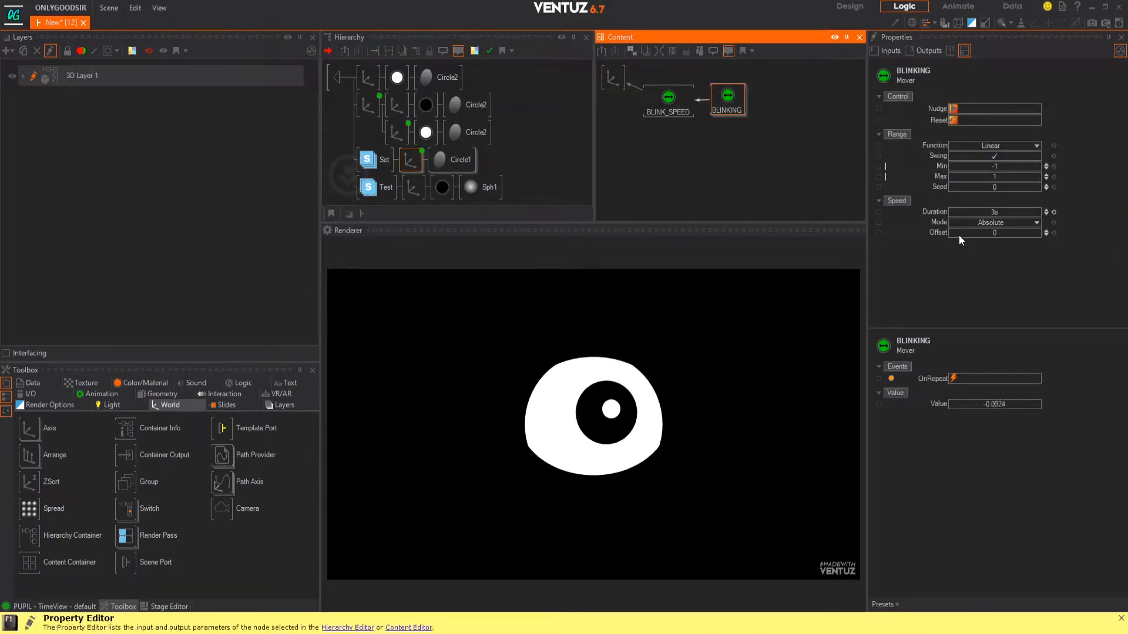
click(879, 212)
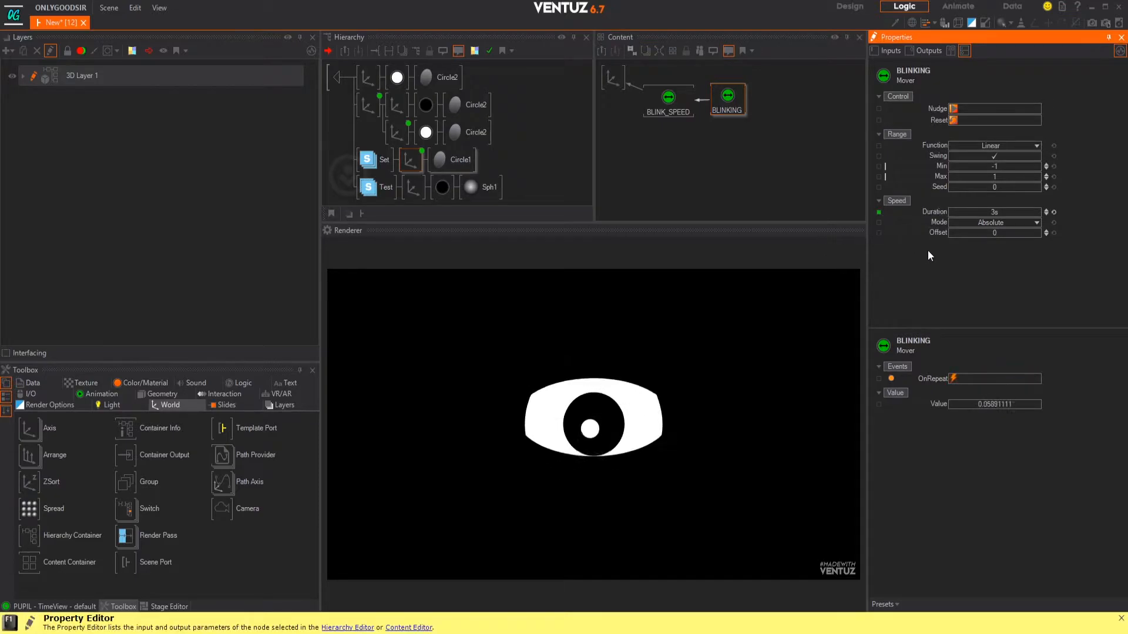
click(879, 233)
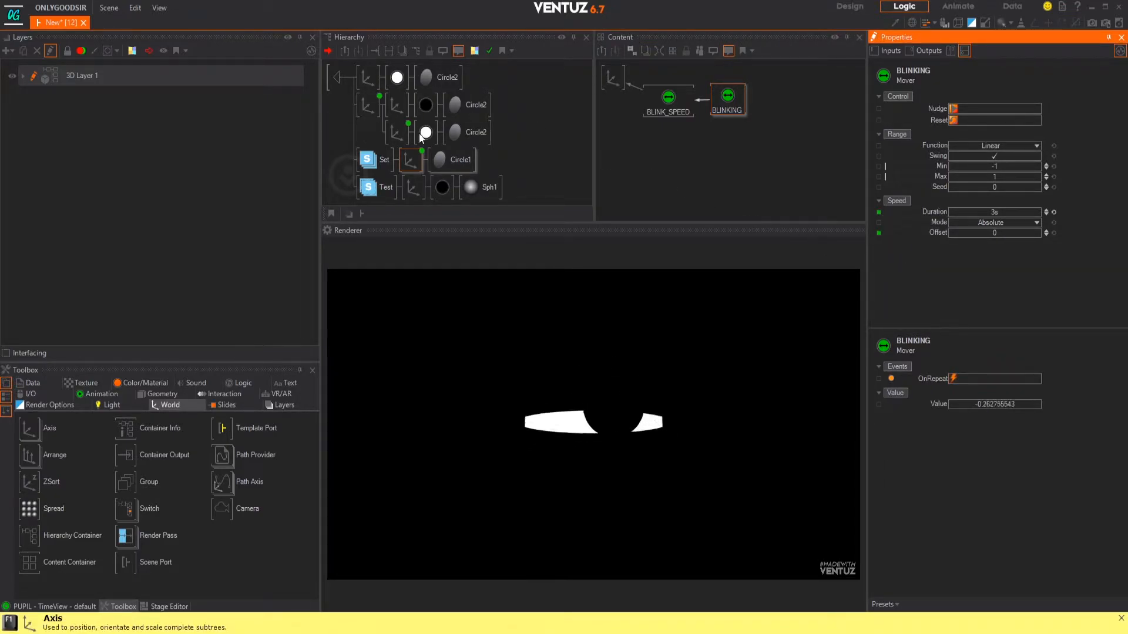
Test a dark red BaseColor of 163, 0, 0 on the eyeball's white Material, reset it to White, and expose the BaseColor property
click(372, 104)
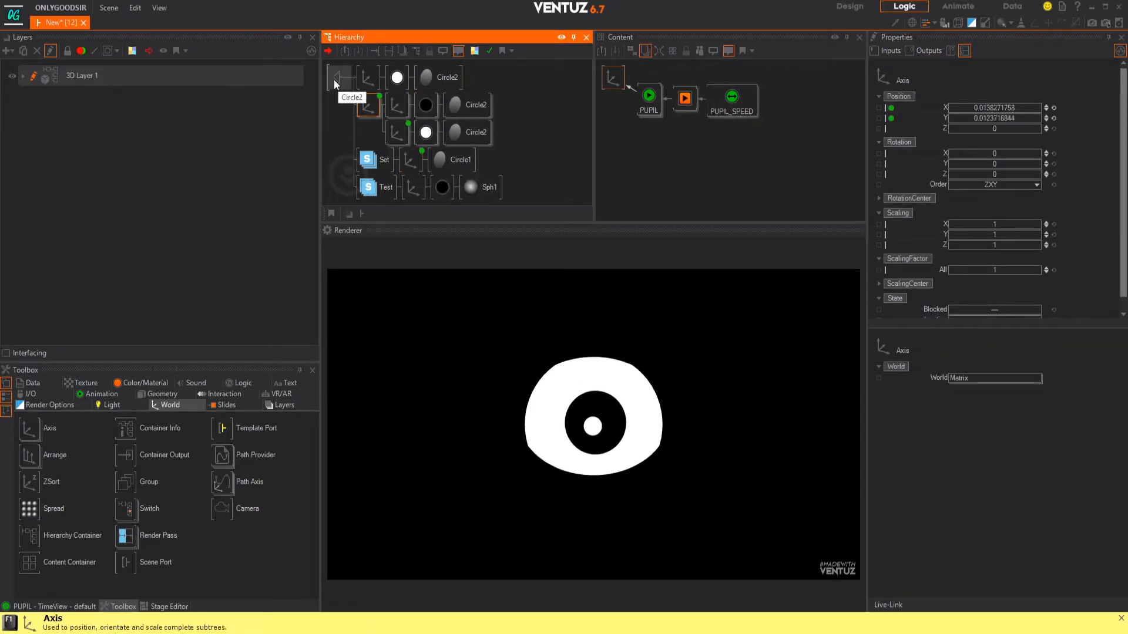
click(397, 77)
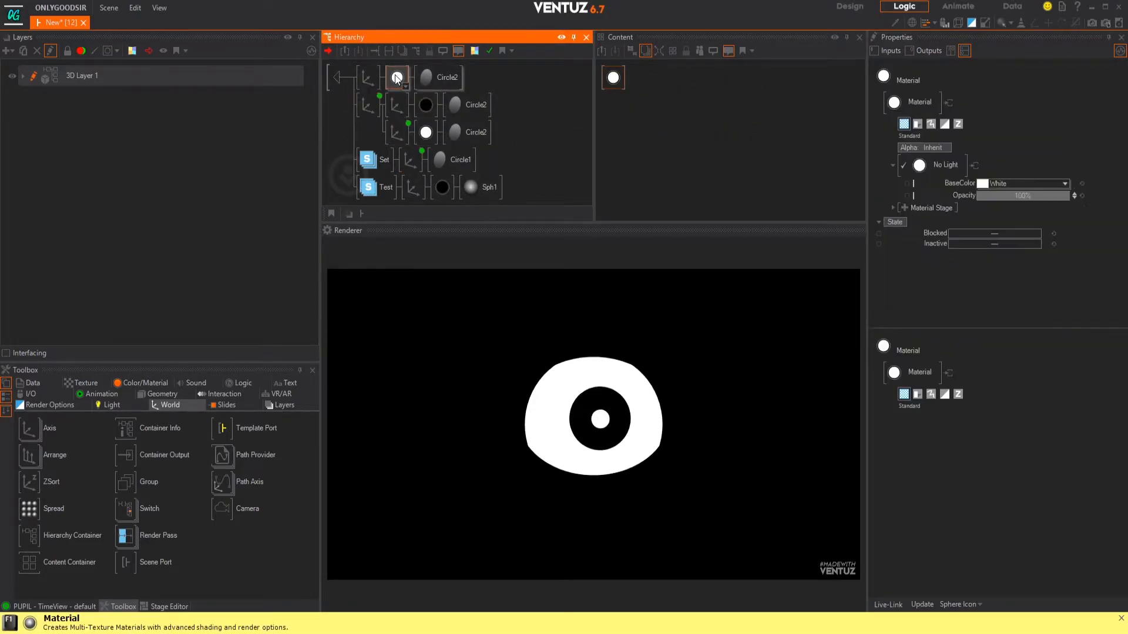
click(614, 81)
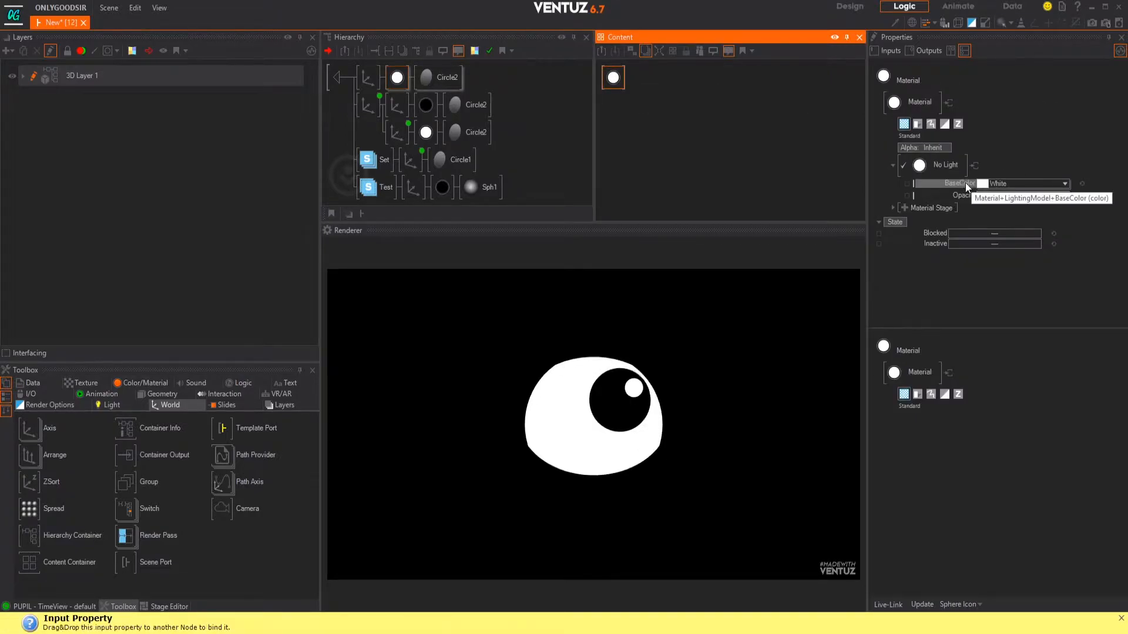
click(1065, 185)
drag(1061, 199, 1076, 236)
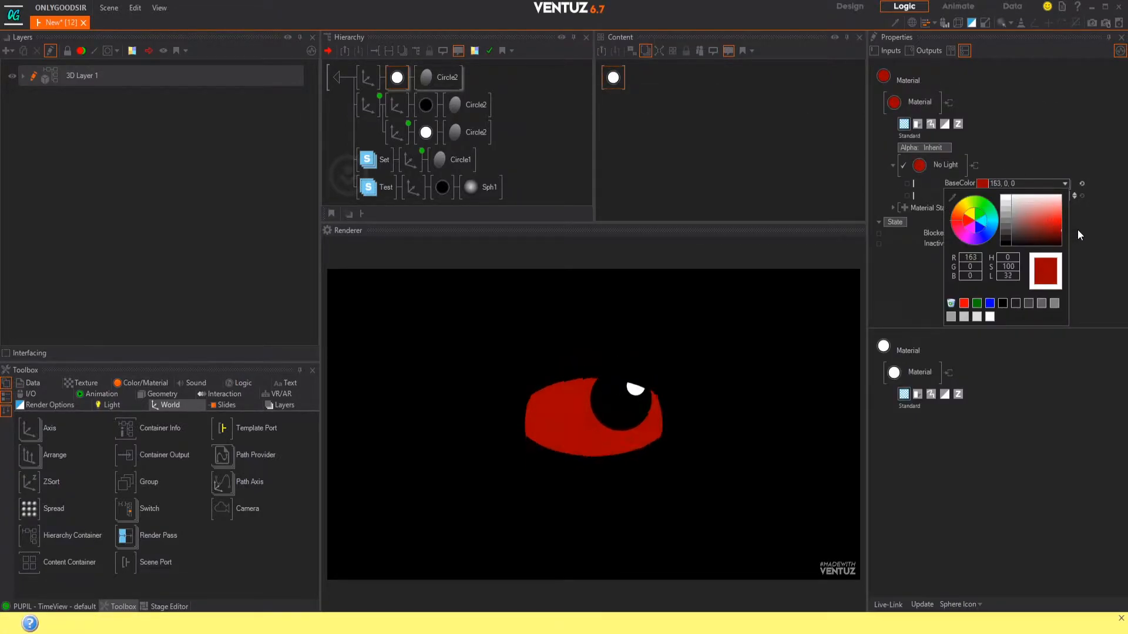
click(1087, 195)
click(1081, 185)
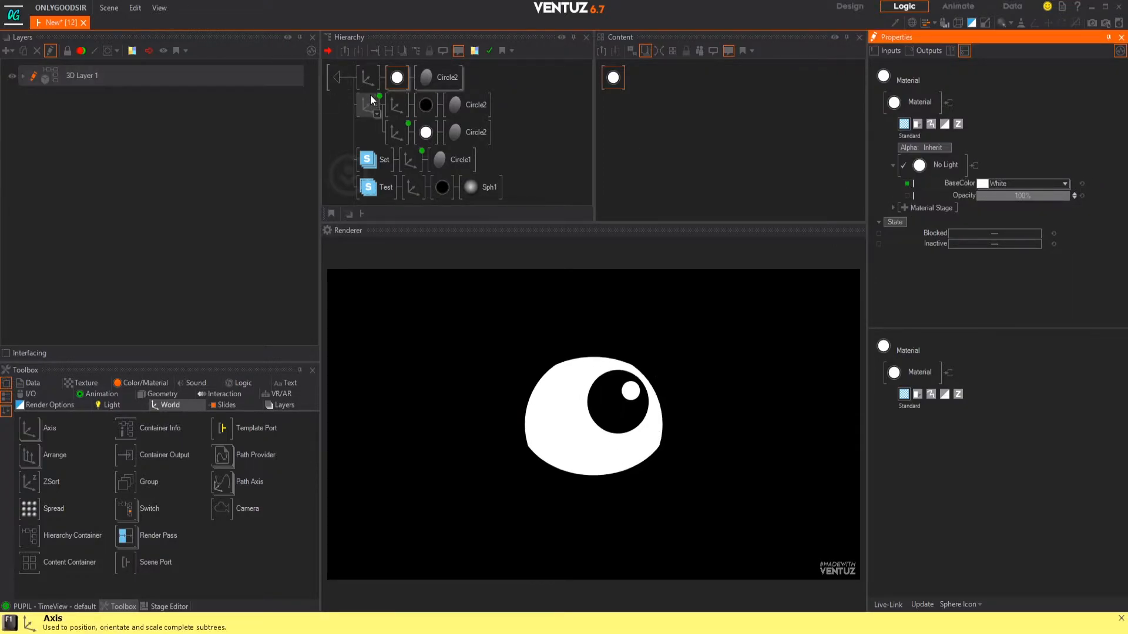
Return to the parent hierarchy level and review the exposed properties of the EYEBALL container
click(340, 78)
click(451, 81)
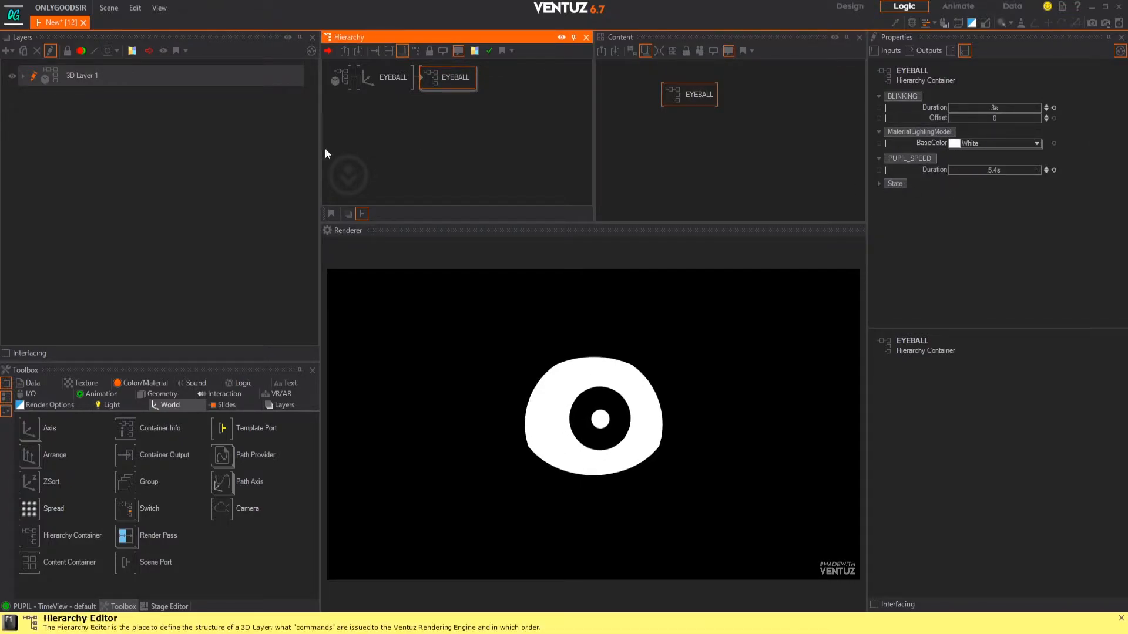
click(382, 124)
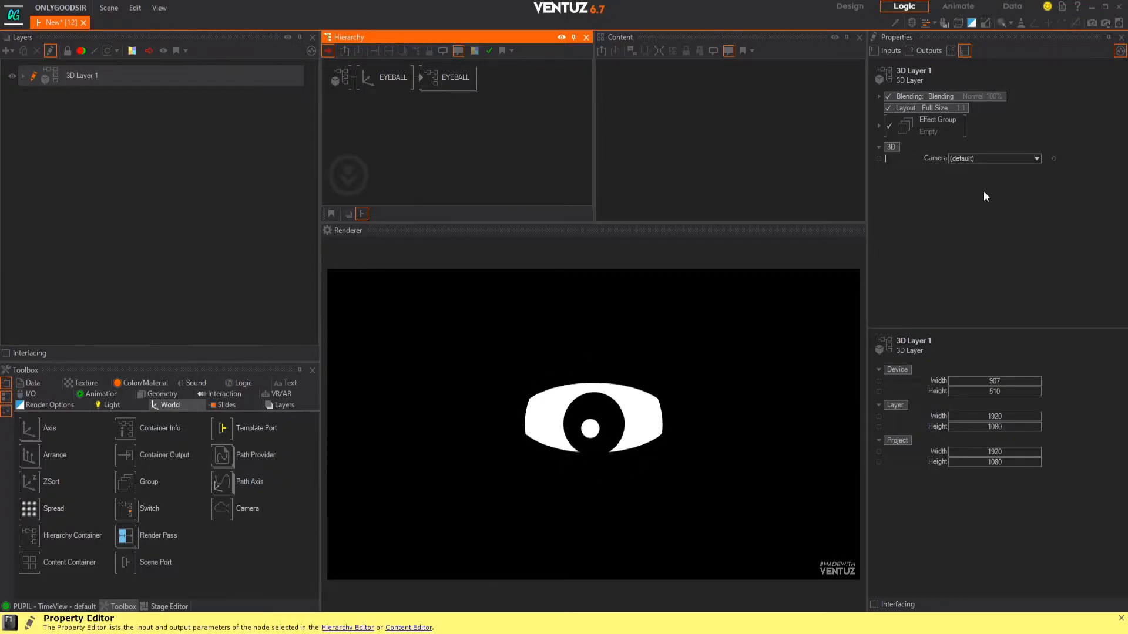
click(444, 85)
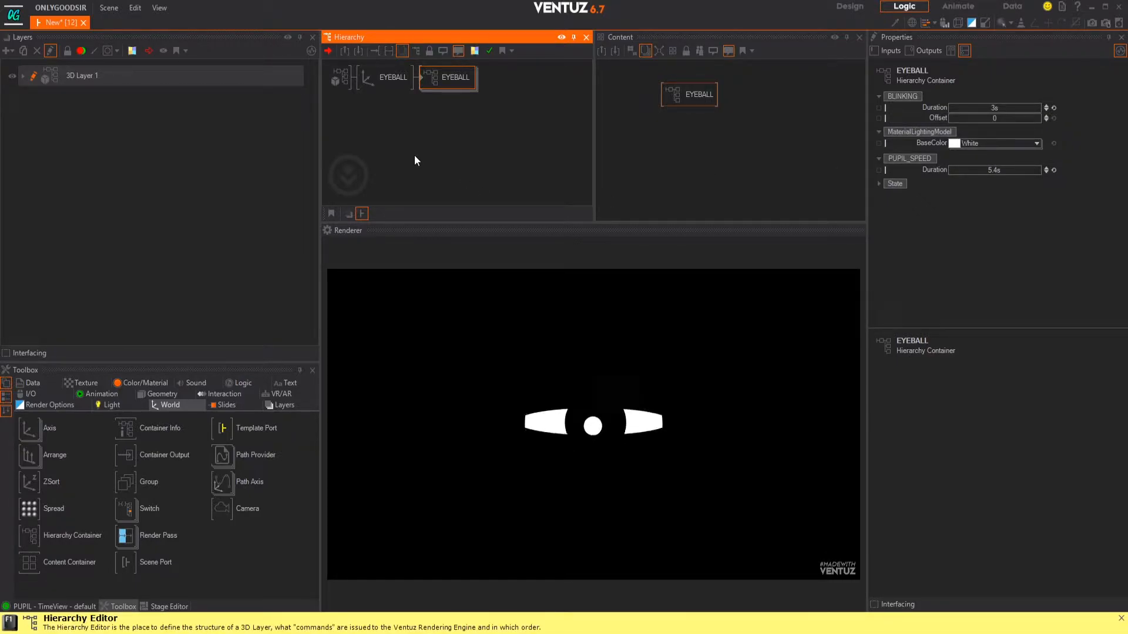
click(406, 117)
Shrink the whole eyeball by setting the EYEBALL Axis's overall ScalingFactor to 2.78
click(389, 76)
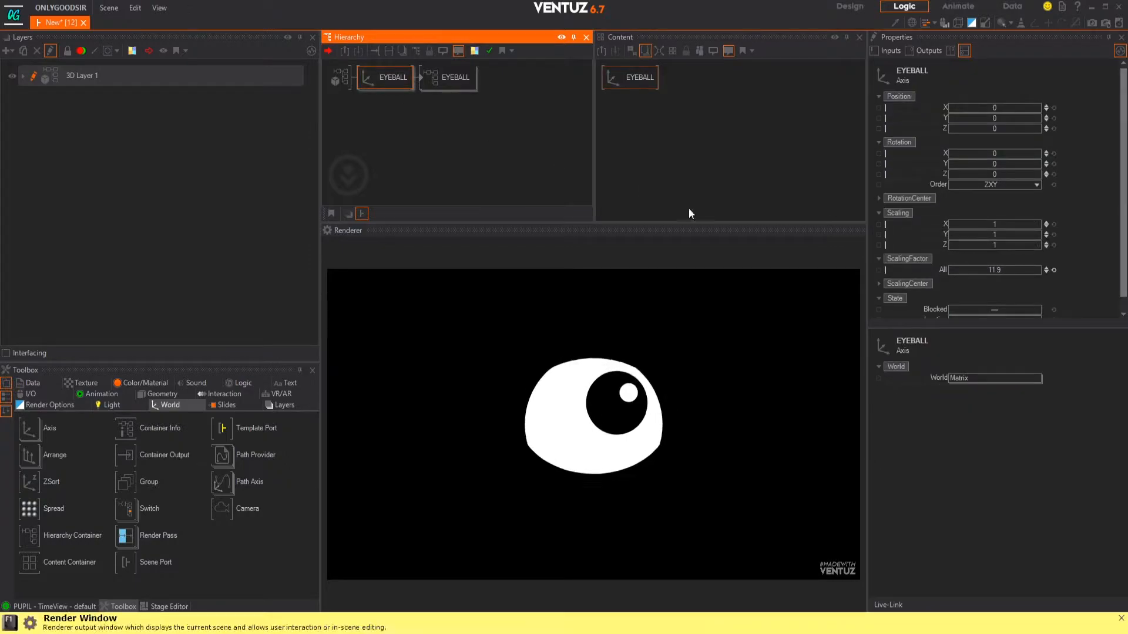
click(430, 76)
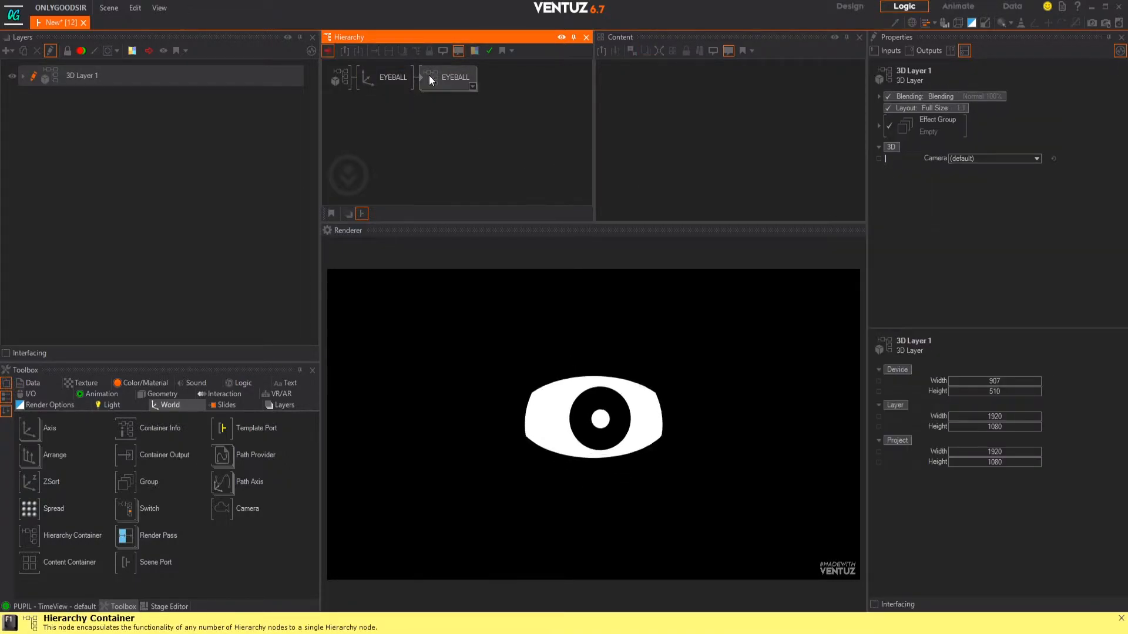
click(396, 80)
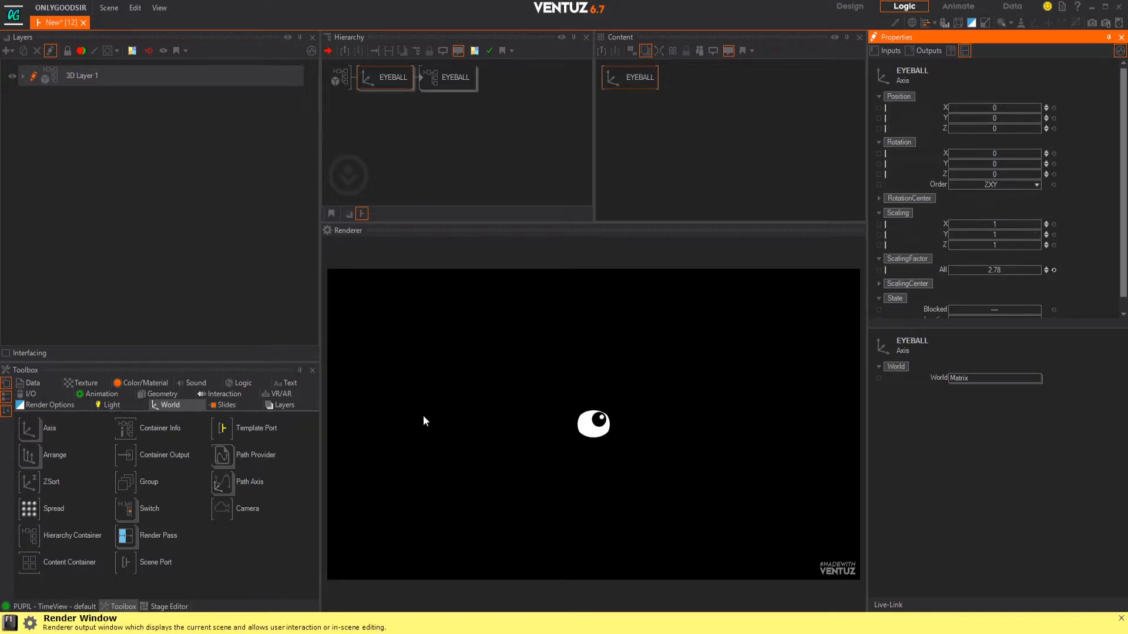
Find and launch Adobe Photoshop 2020
key(super)
text(pho)
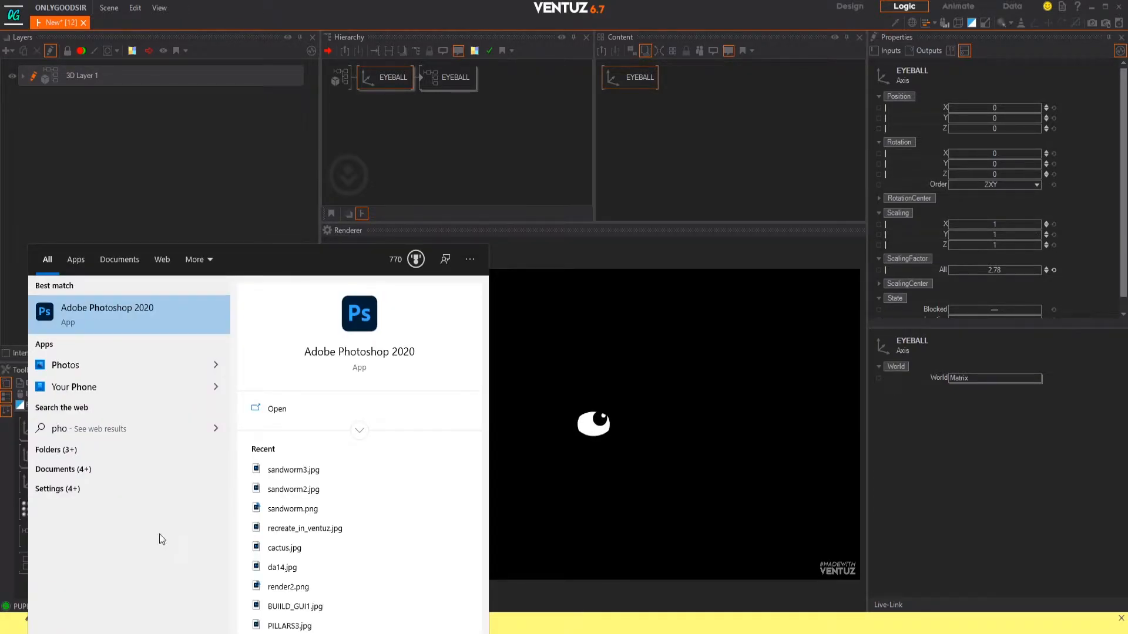
click(97, 302)
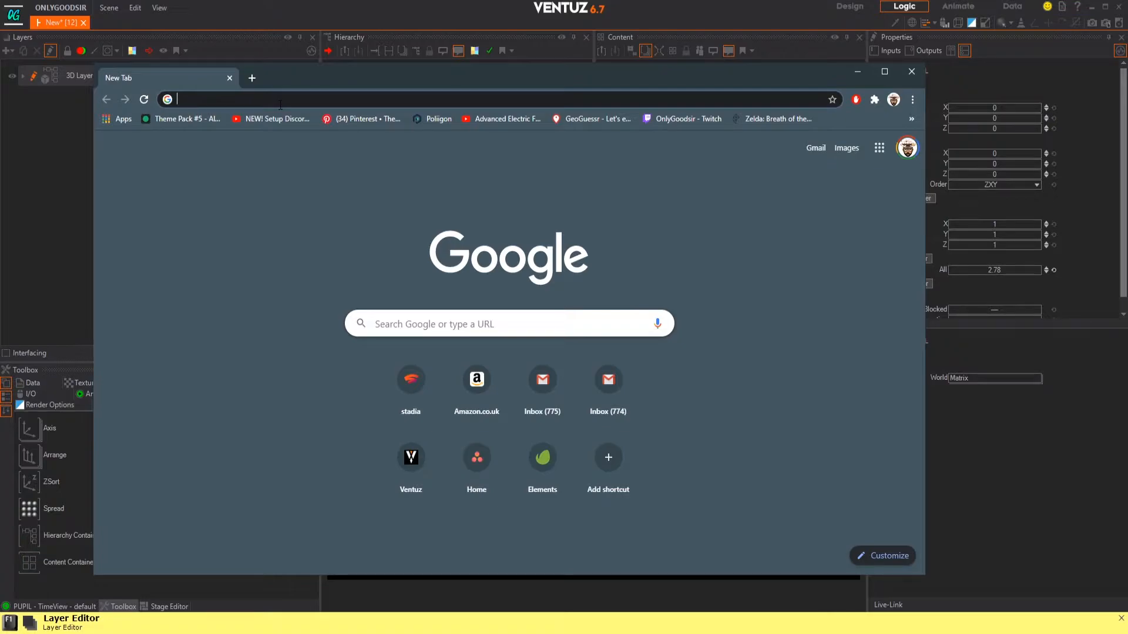
Switch to Google Chrome, search Google Images for "skull graphic" and maximize the browser window
text(skull )
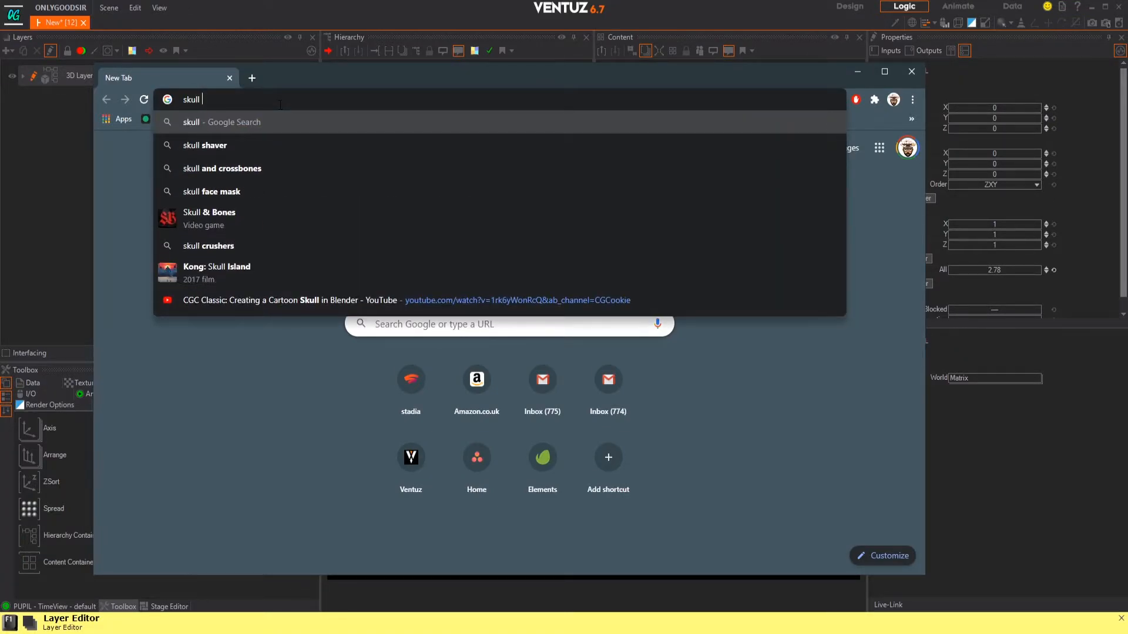
text(graphic)
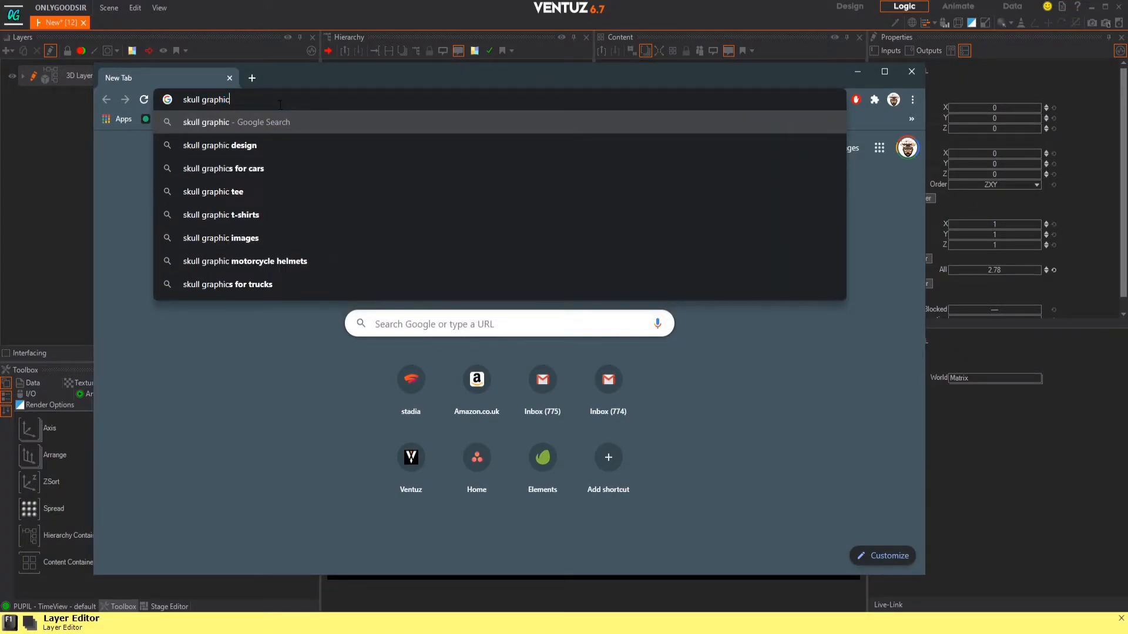
key(Return)
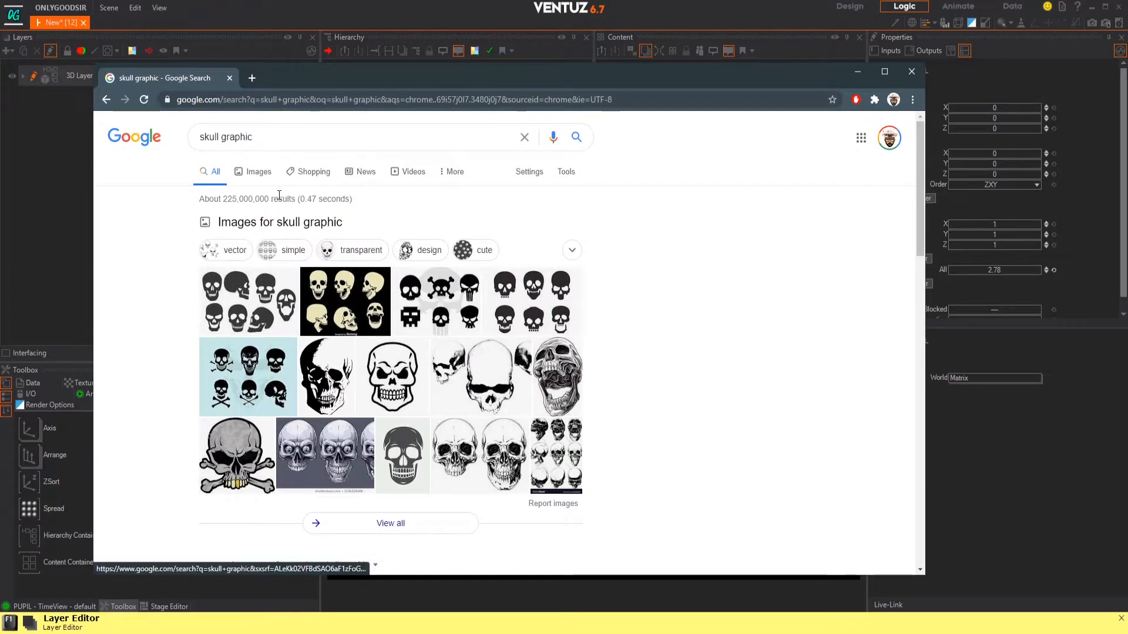
click(271, 168)
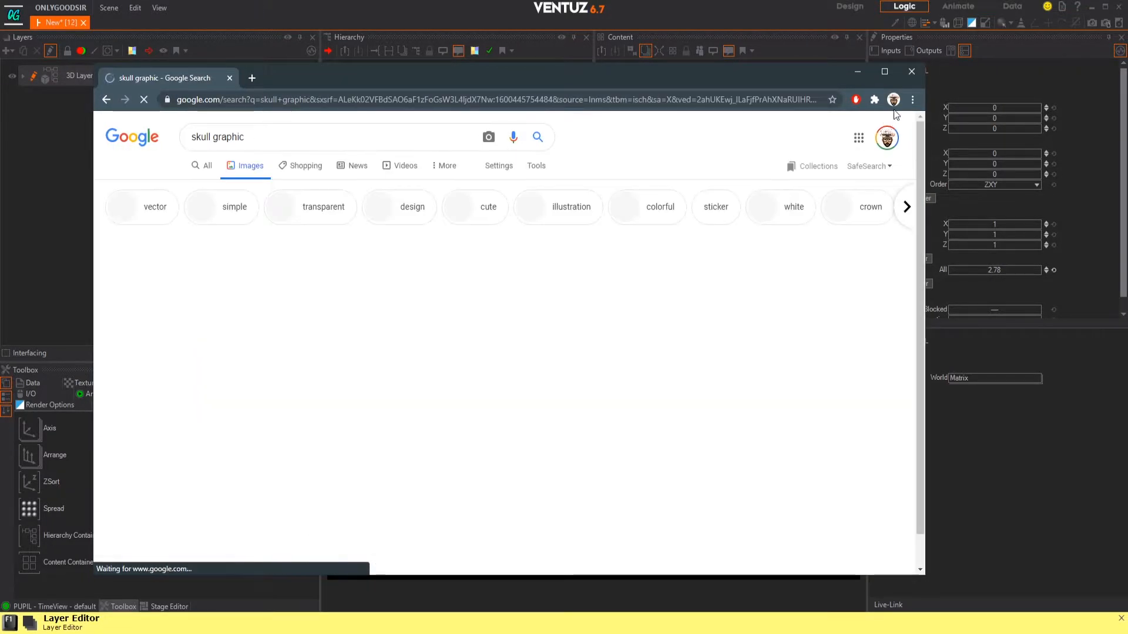
click(884, 71)
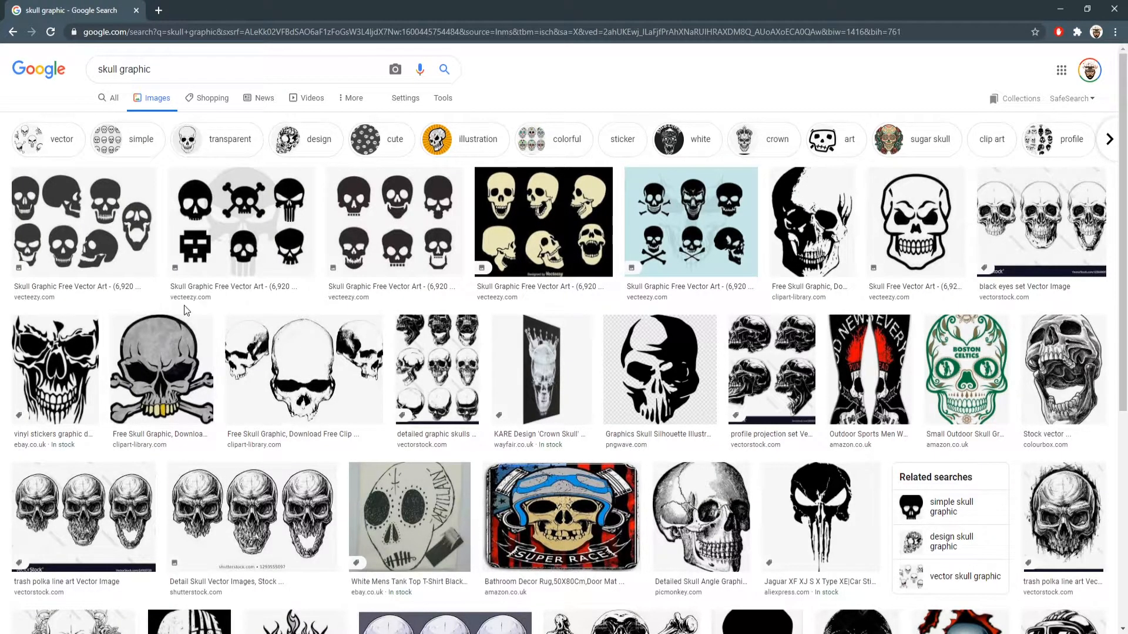
Browse the skull graphic image results and open the preview of the Los Angeles Rams skull graphic
scroll(185, 309, down, 3)
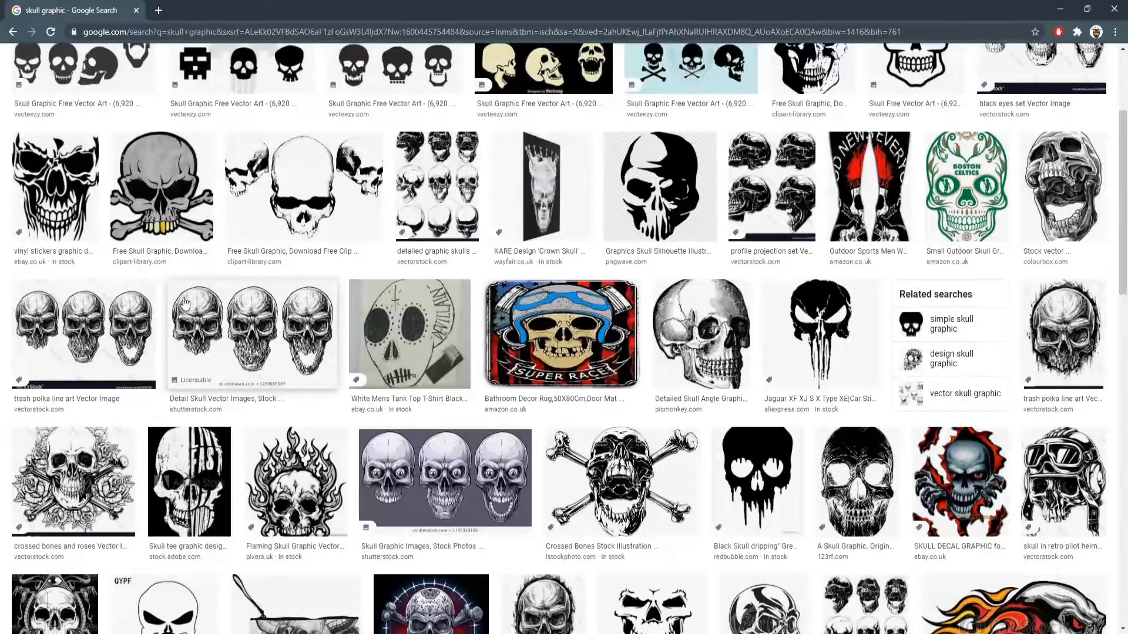
scroll(196, 299, down, 4)
scroll(202, 305, down, 1)
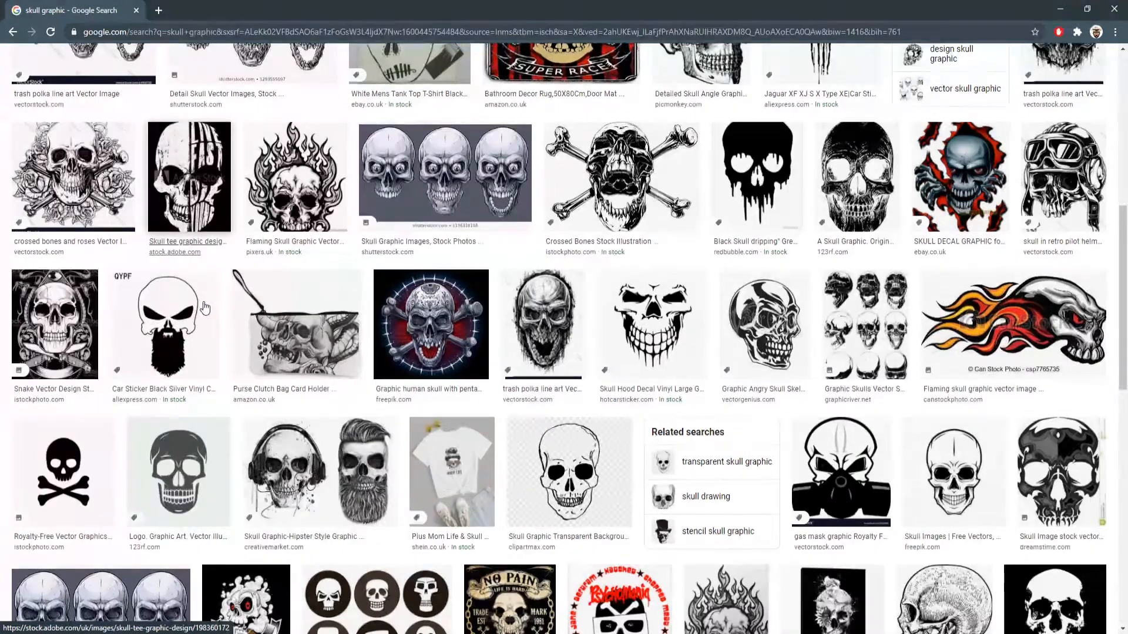
scroll(204, 306, down, 15)
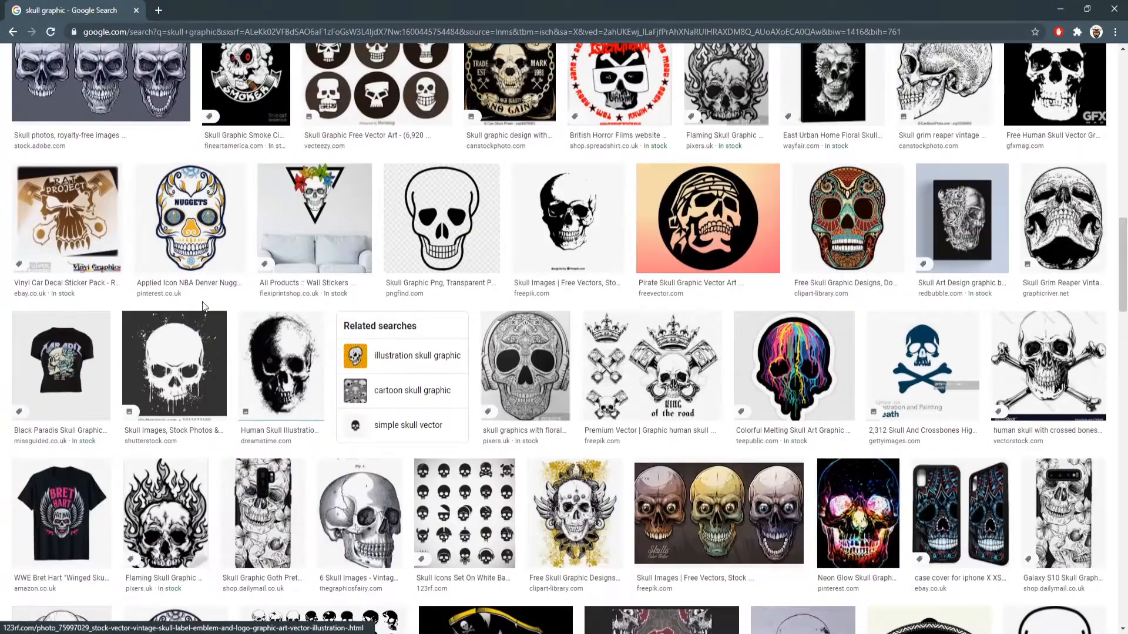
scroll(206, 302, down, 2)
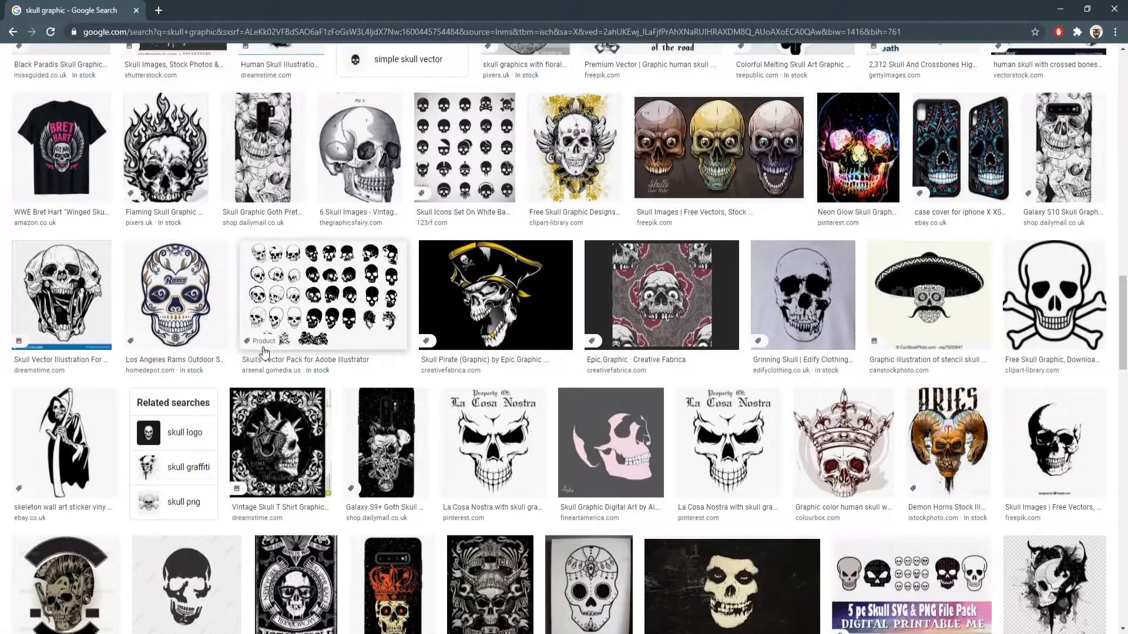
click(183, 301)
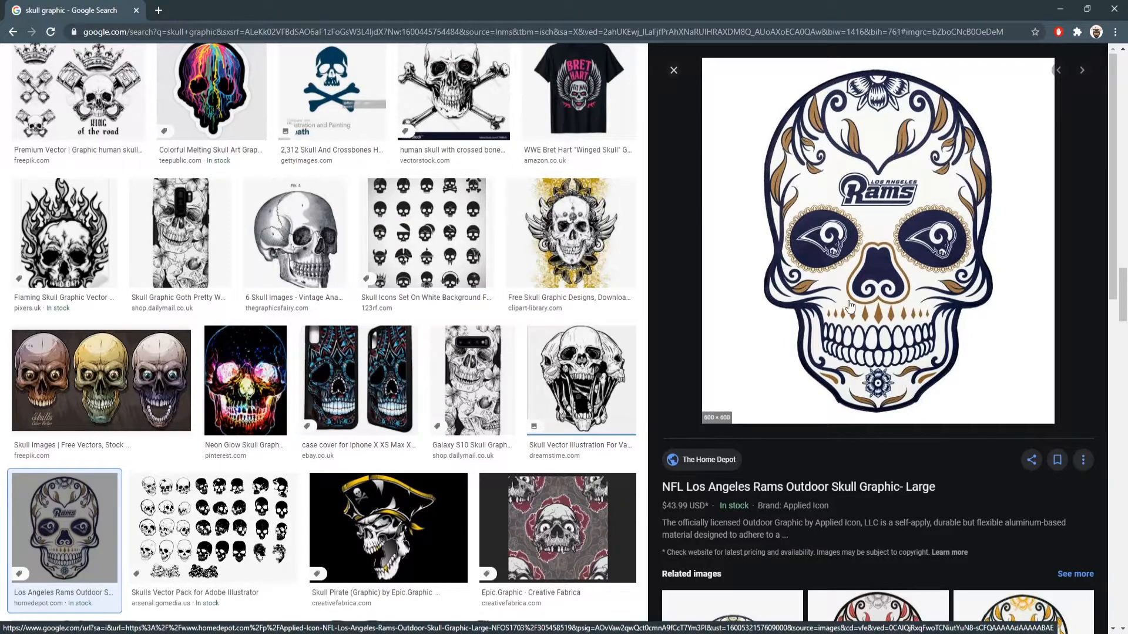
Browse the skull graphic search results and the images related to the Rams skull for a suitable graphic
scroll(637, 412, down, 5)
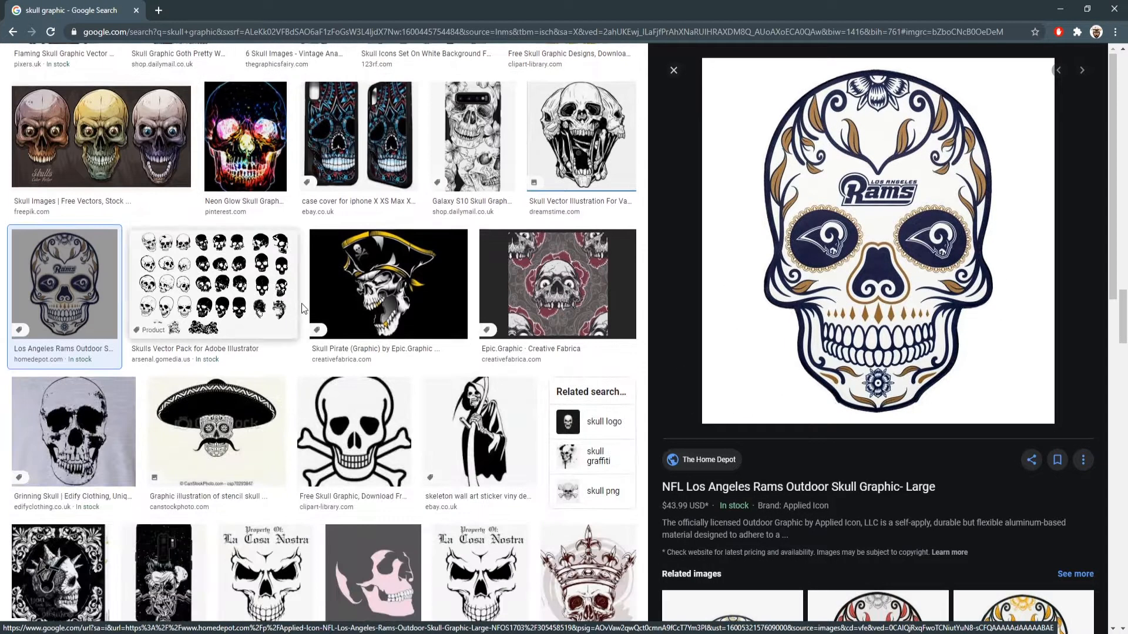
scroll(664, 382, down, 3)
scroll(639, 423, down, 2)
scroll(903, 484, down, 5)
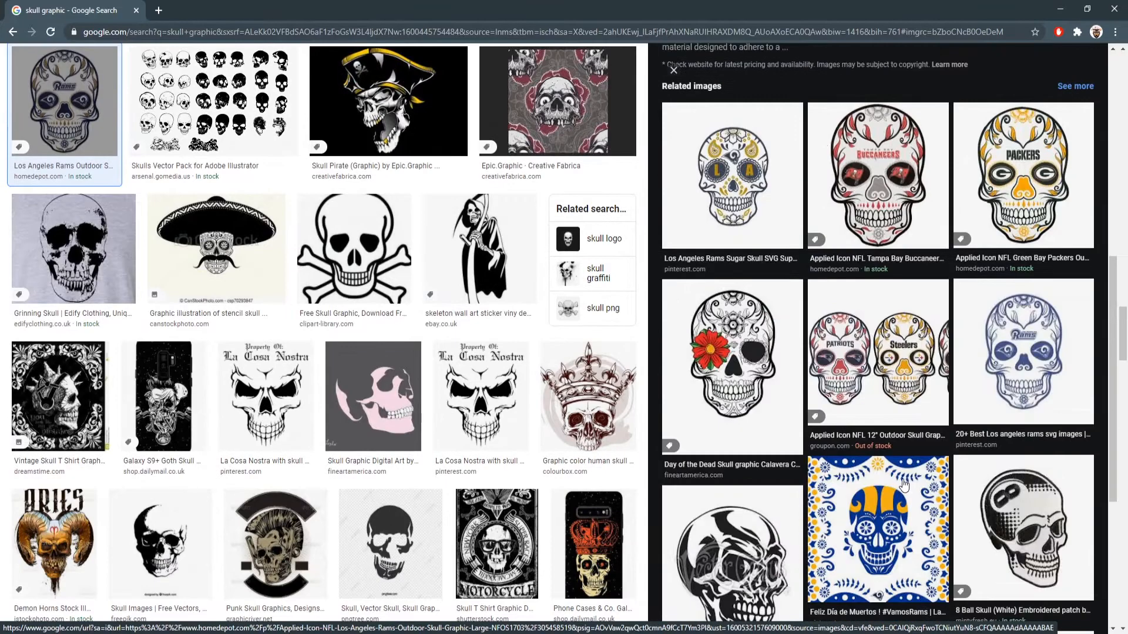
scroll(897, 481, down, 3)
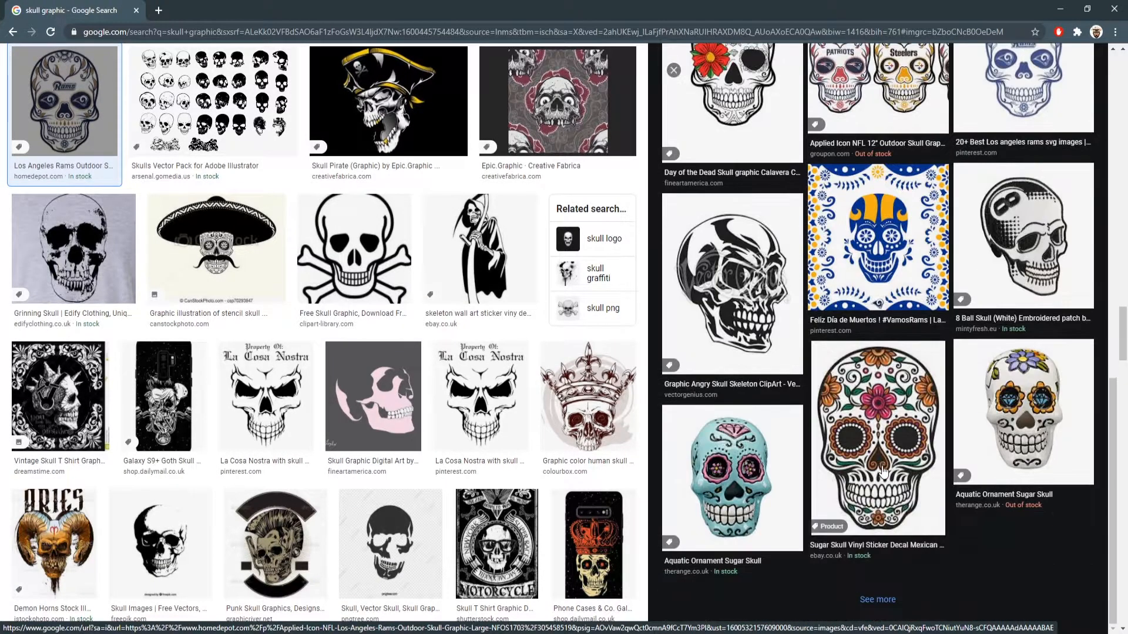
scroll(1022, 450, up, 1)
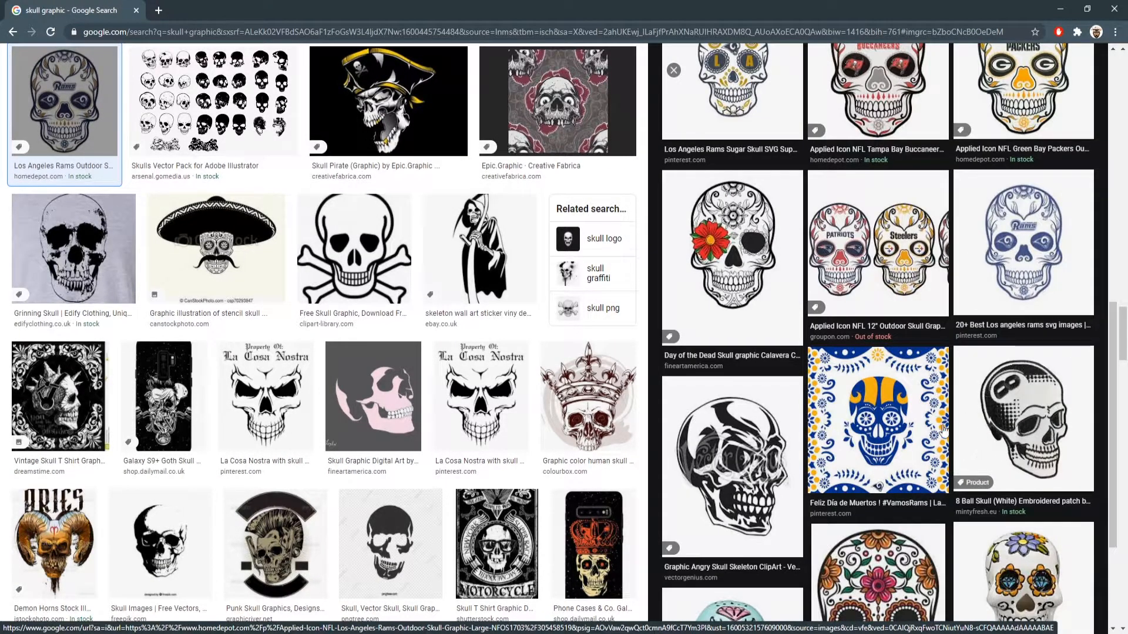
scroll(996, 451, up, 6)
scroll(427, 351, up, 10)
scroll(428, 351, up, 10)
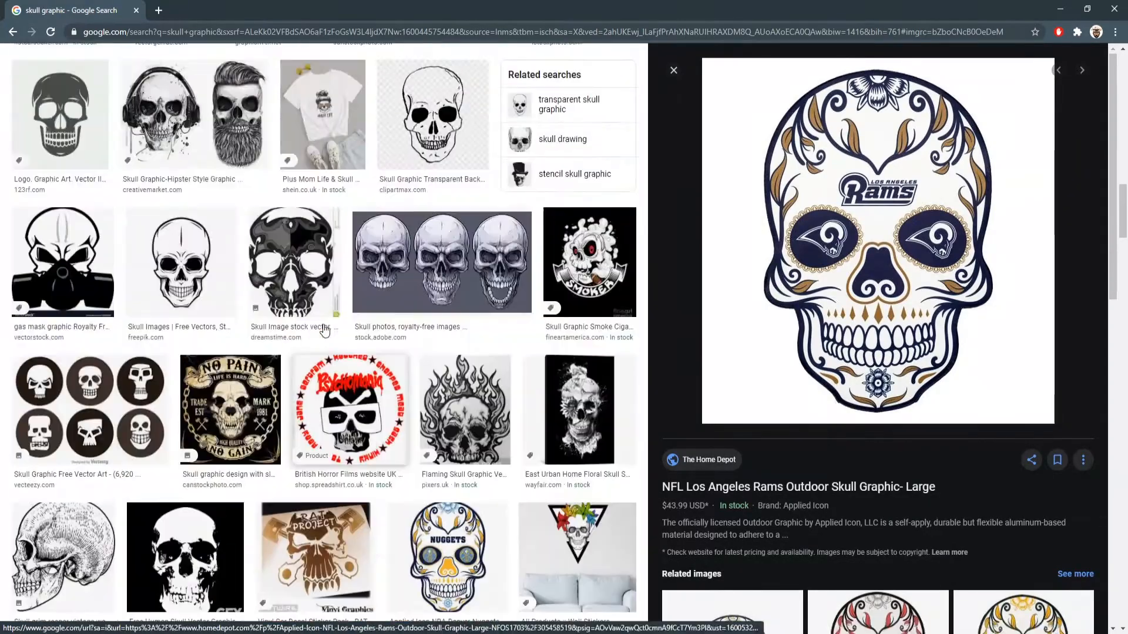
scroll(365, 335, up, 5)
scroll(392, 339, up, 7)
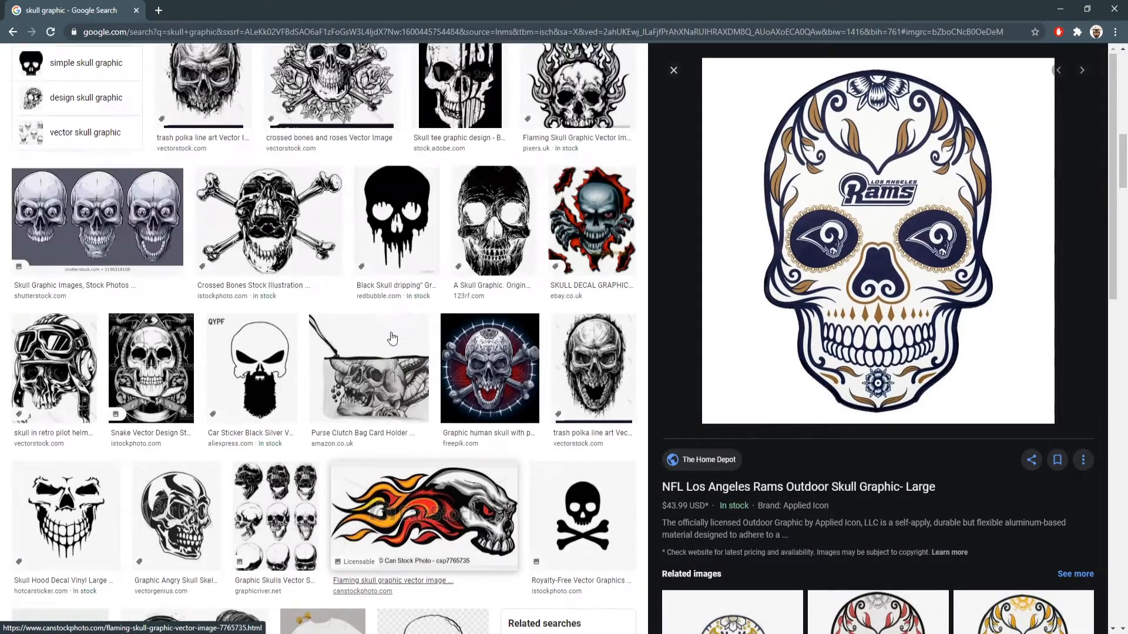
scroll(376, 288, up, 5)
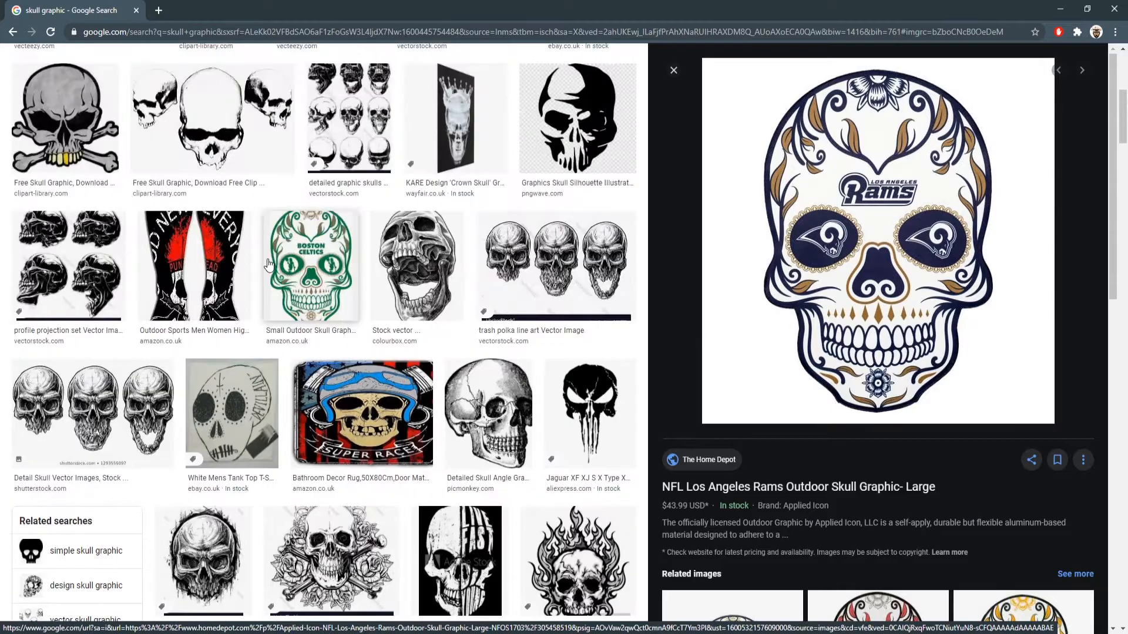
scroll(379, 295, up, 7)
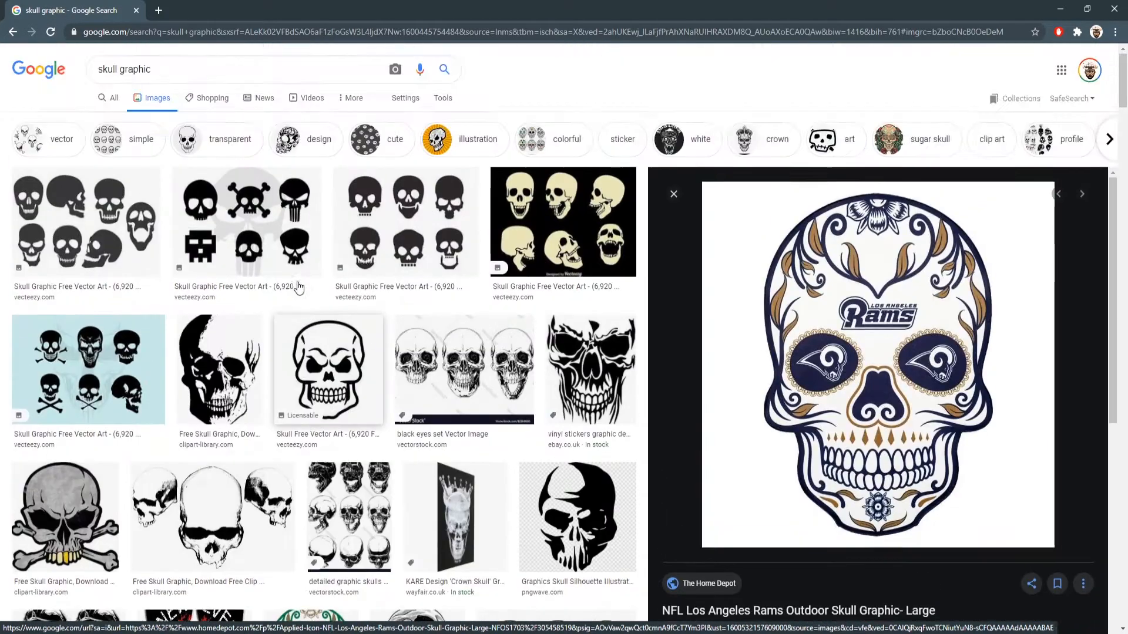
Preview the first Vecteezy skull graphic result, visit its site and open the Skull Silhouette Vectors page
click(105, 253)
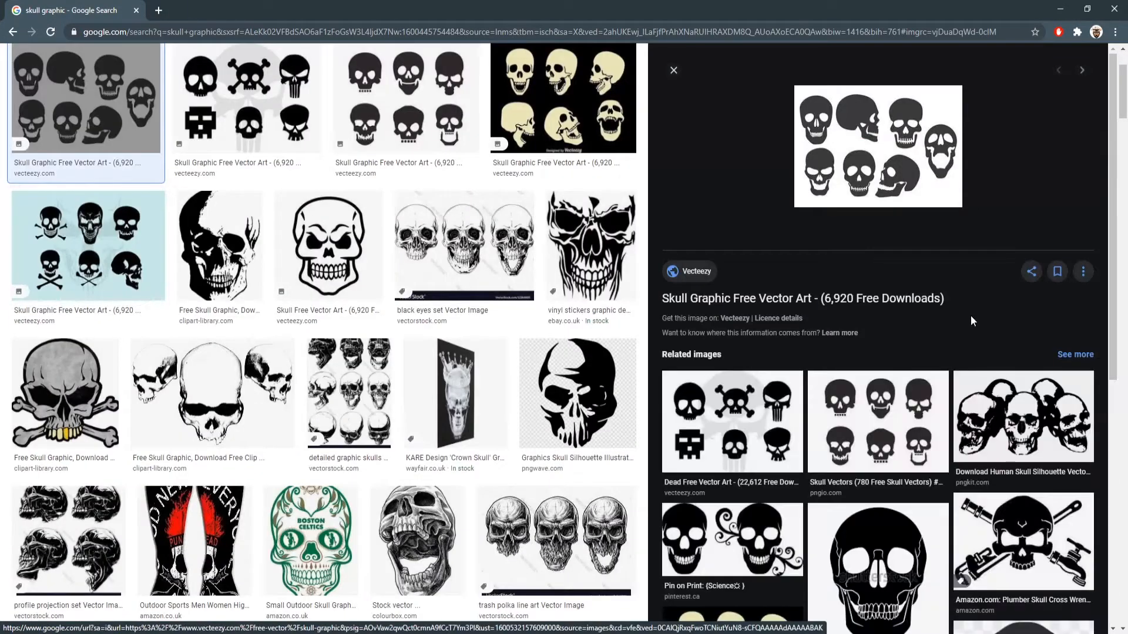
click(881, 165)
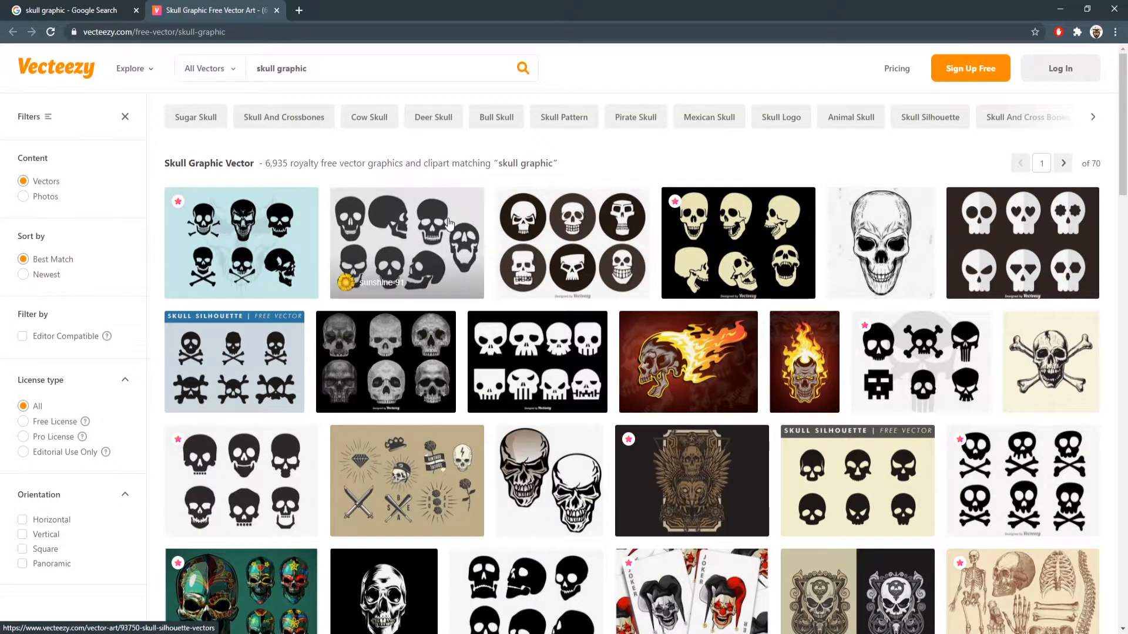
click(431, 246)
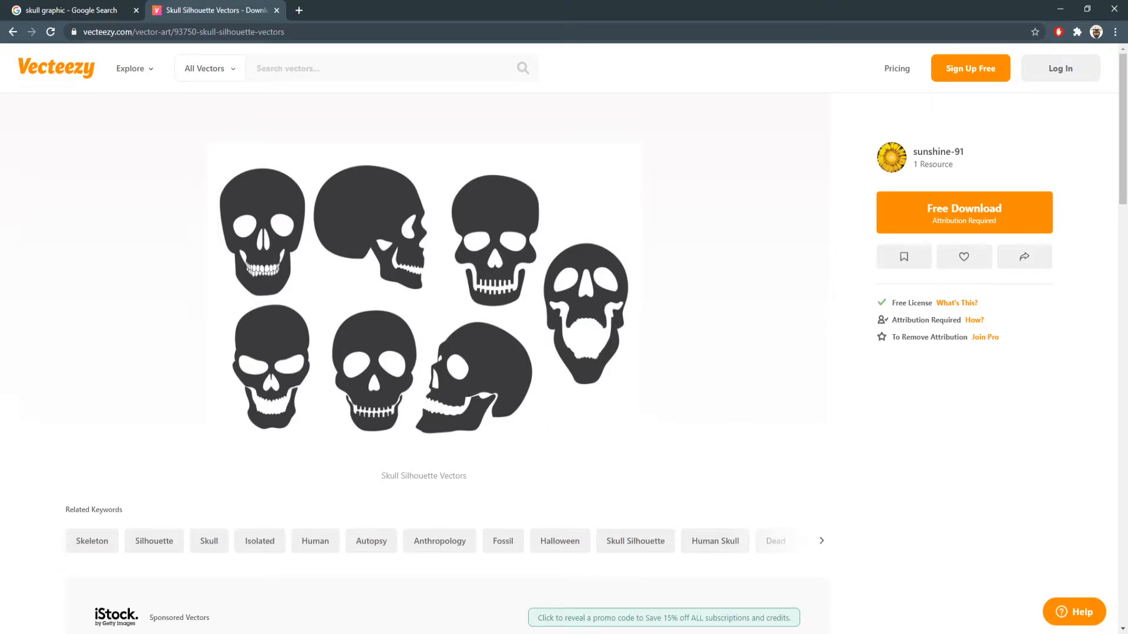
Launch Snipping Tool and capture the left-facing side-profile skull in the lower row of the silhouette set
key(super)
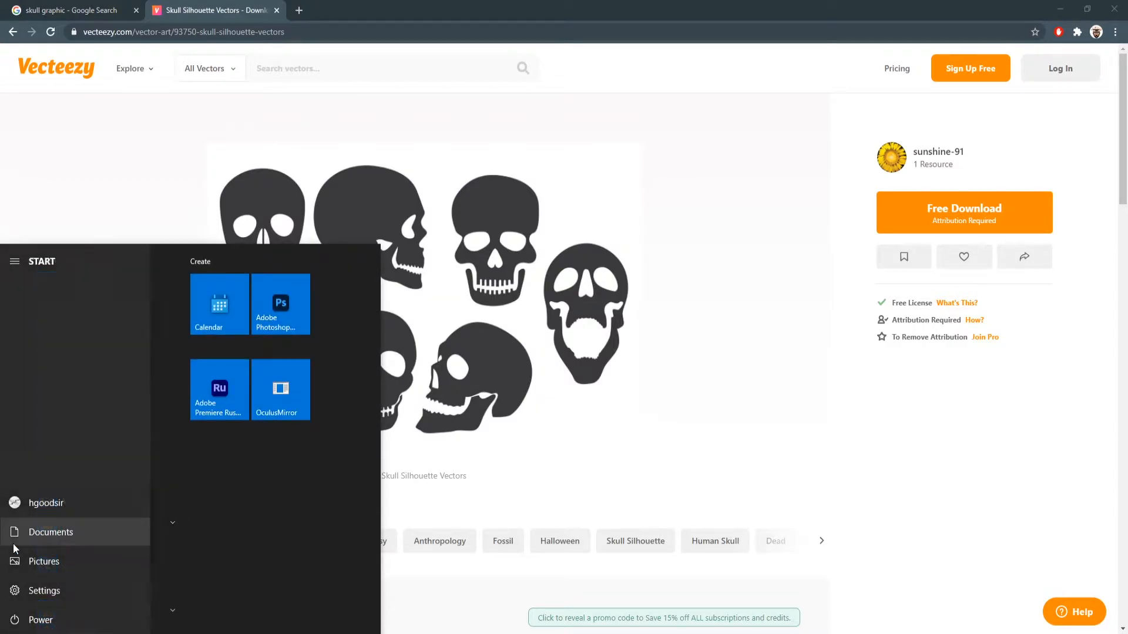
text(snip)
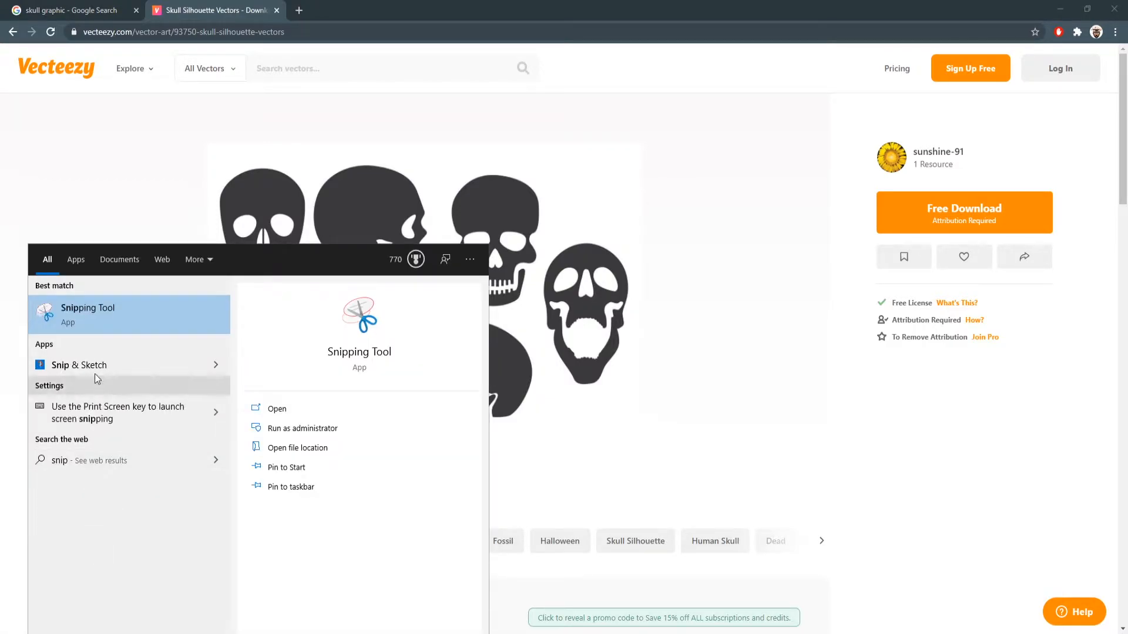
click(96, 315)
click(364, 182)
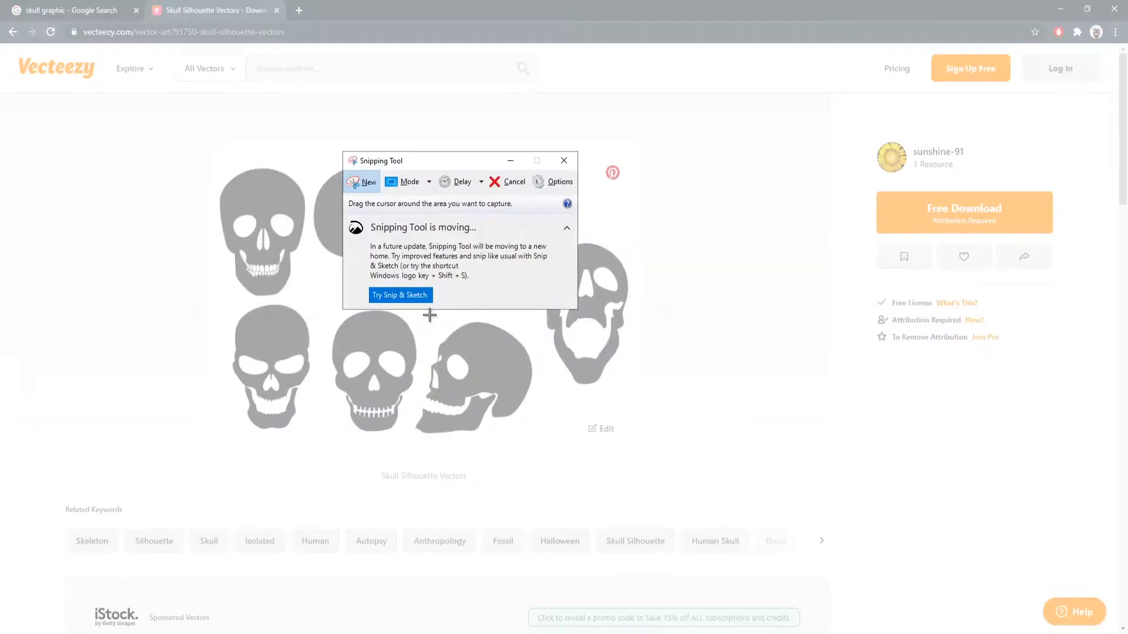
drag(416, 316, 542, 455)
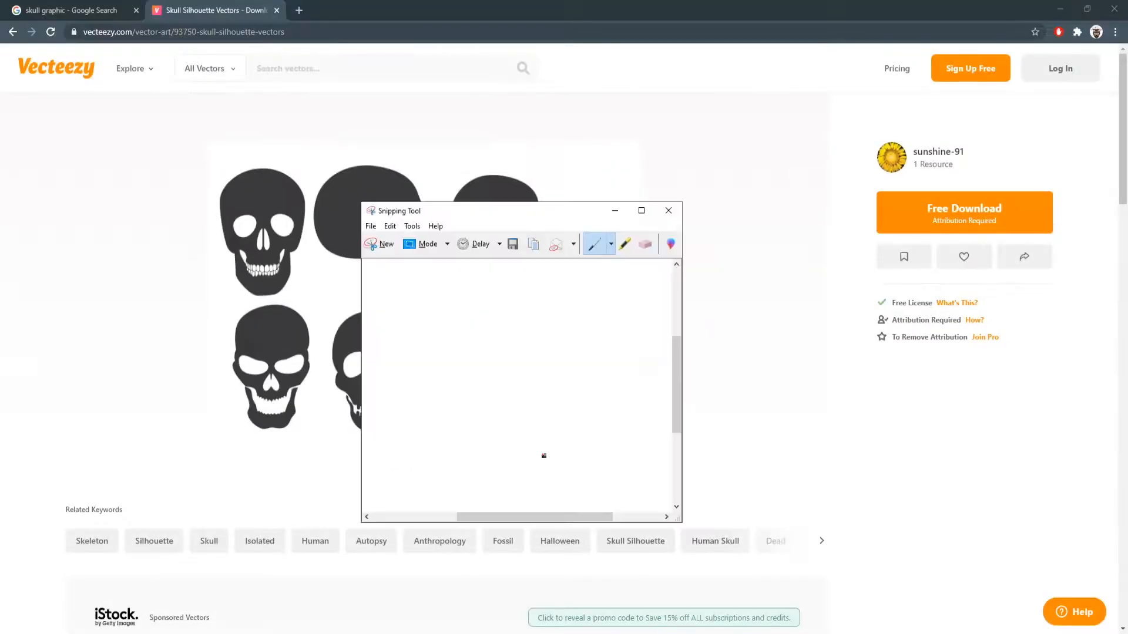
Save the skull capture as a PNG named skull on the Desktop and close Snipping Tool
click(371, 227)
click(390, 259)
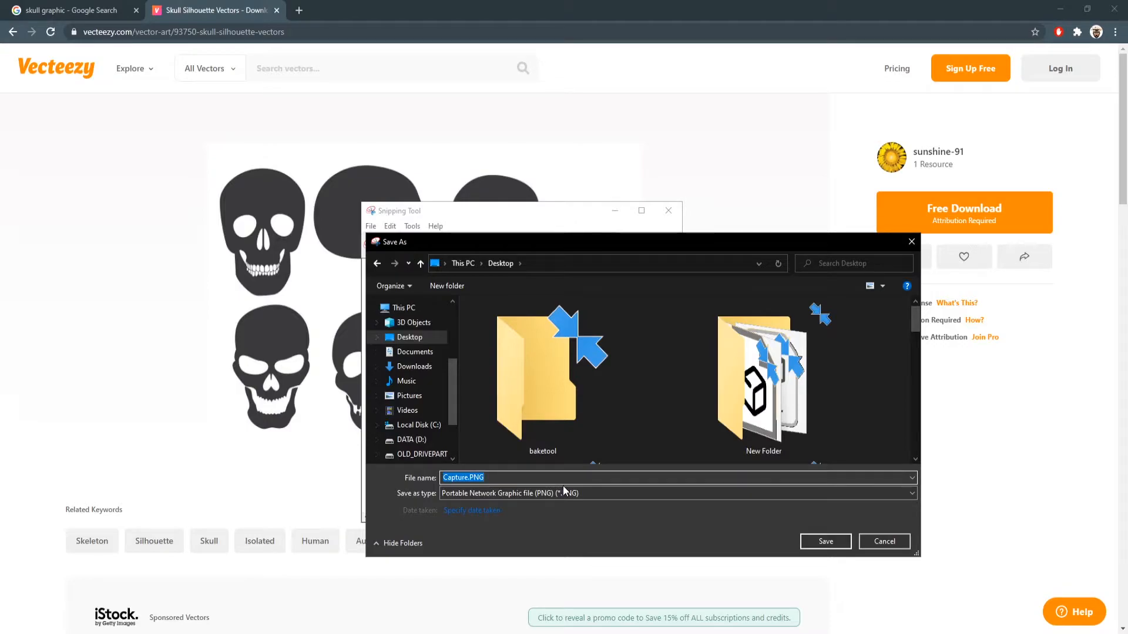
text(skull)
click(823, 541)
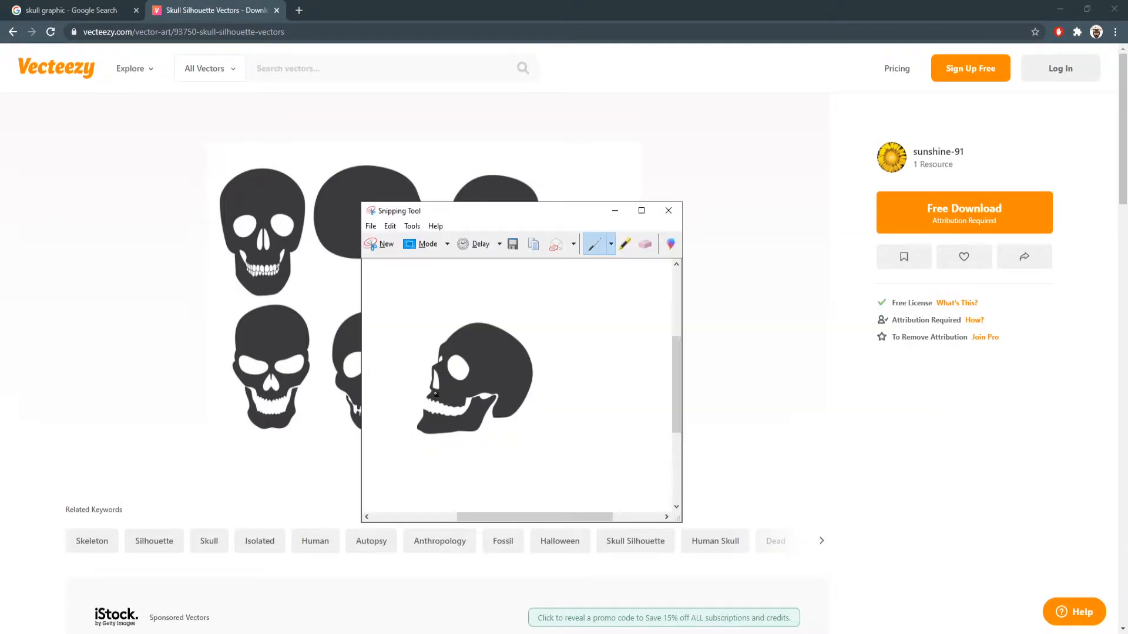
click(668, 211)
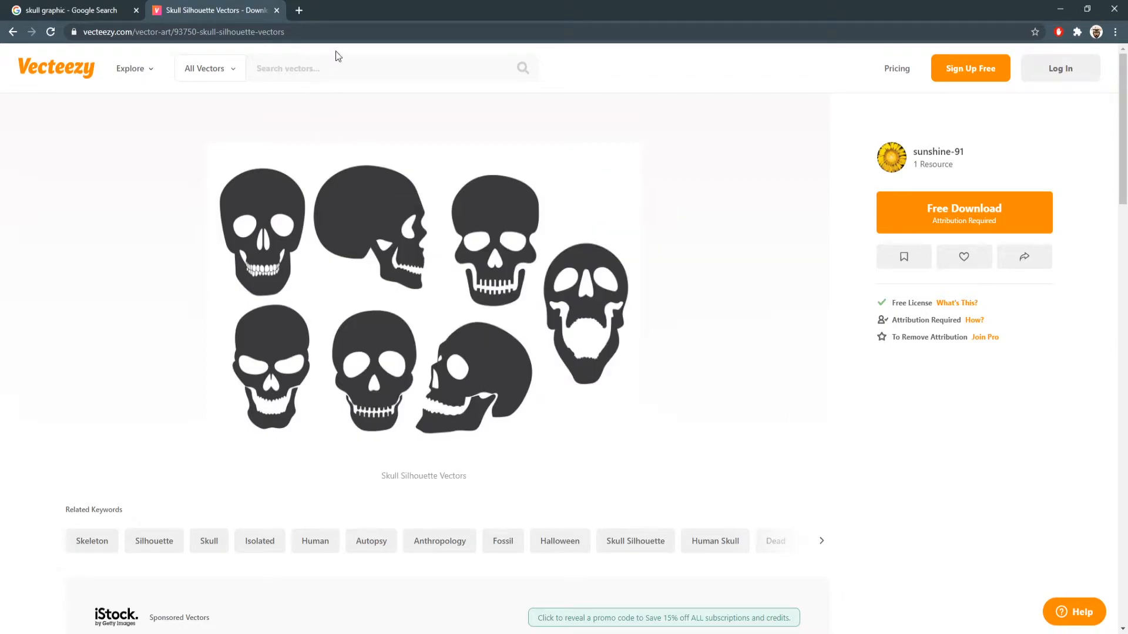
Close the Vecteezy page, look through more skull graphic results and return to the Los Angeles Rams skull preview
click(276, 11)
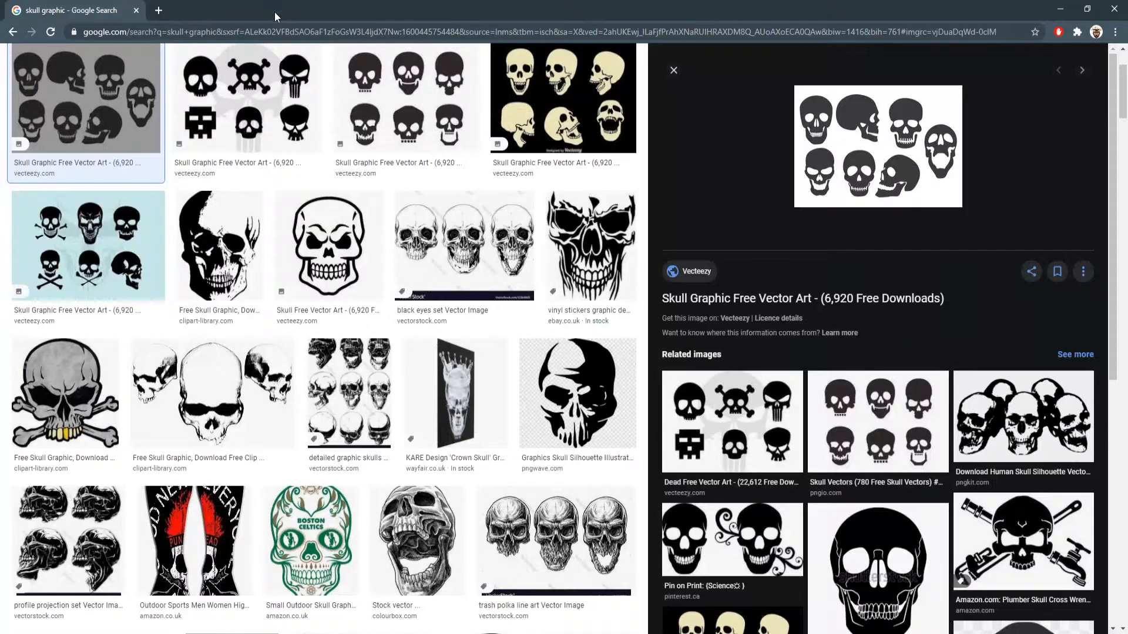
scroll(771, 468, down, 4)
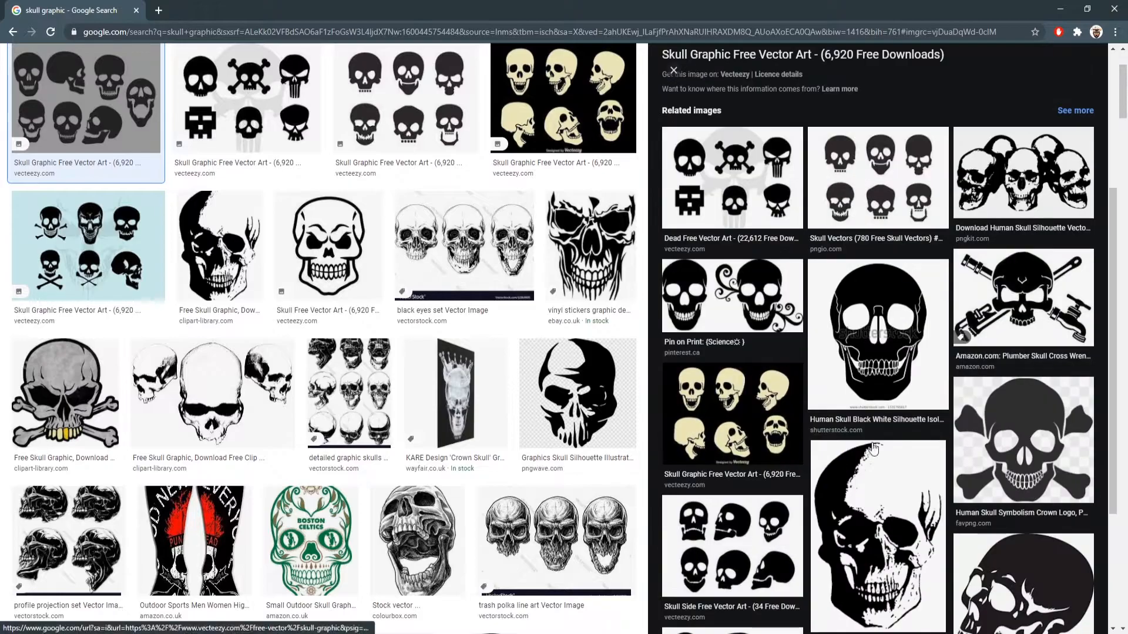
scroll(576, 394, up, 3)
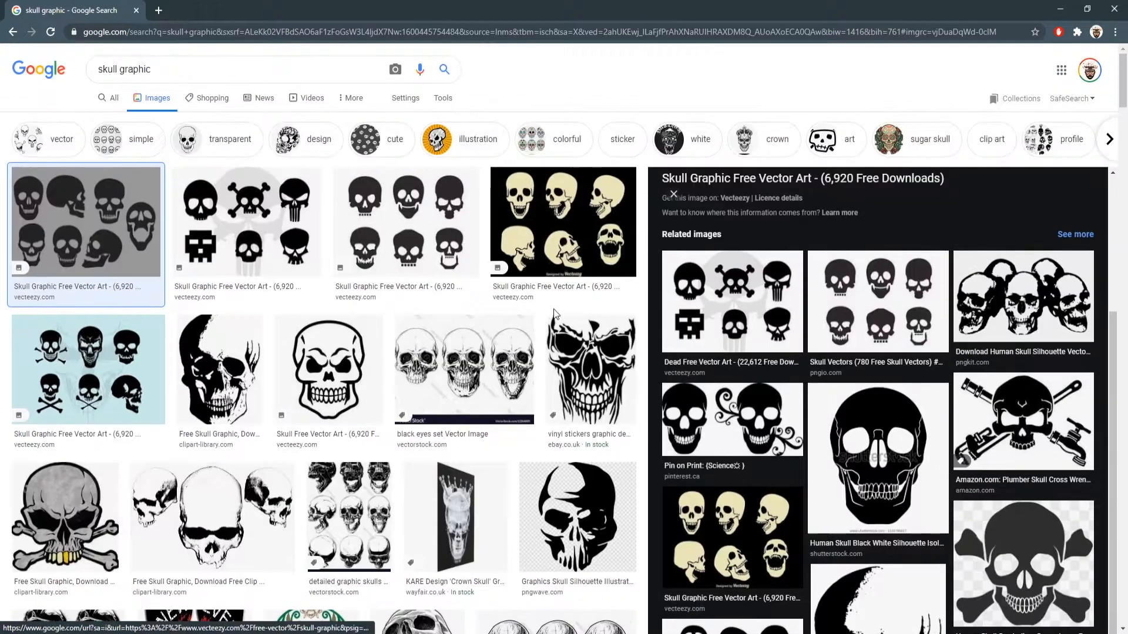
scroll(699, 416, down, 7)
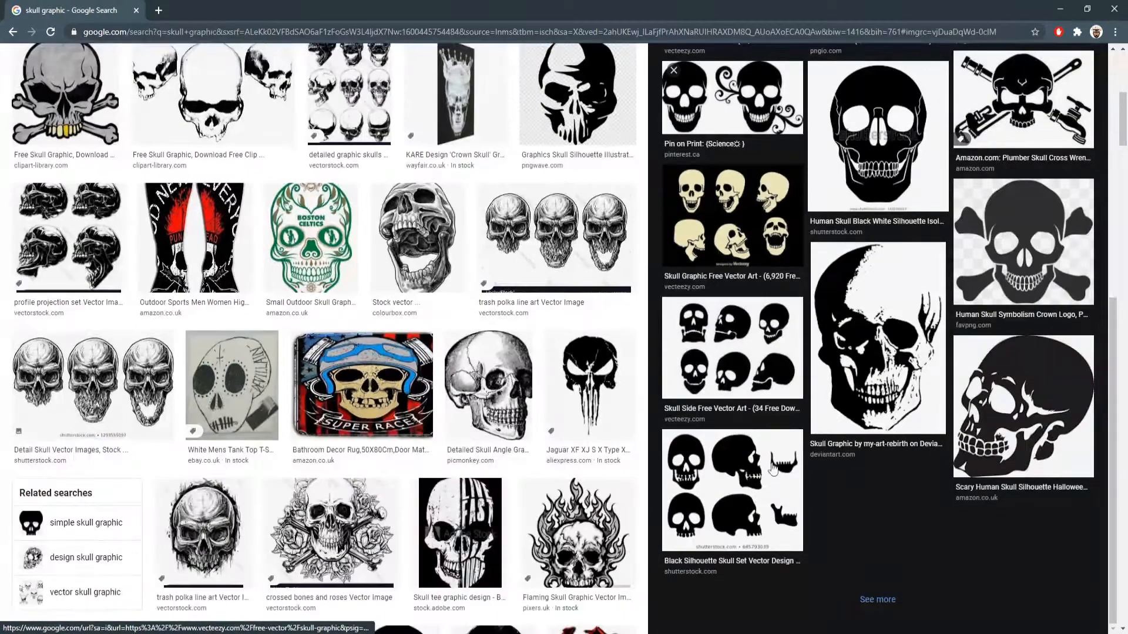
scroll(425, 347, down, 3)
scroll(834, 460, down, 4)
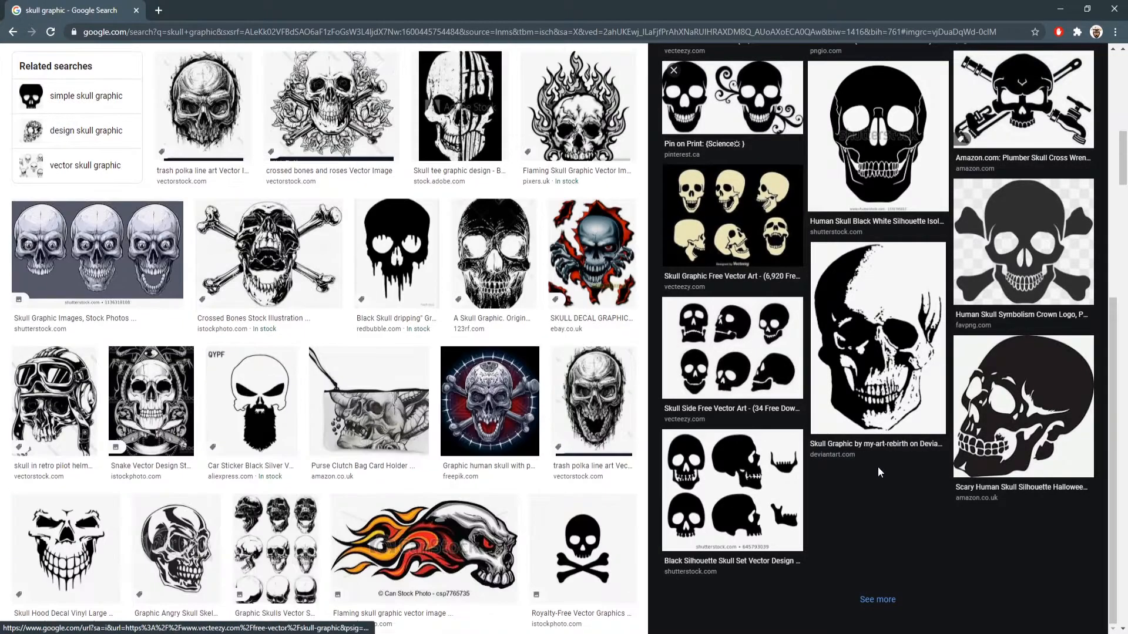
scroll(877, 467, up, 8)
scroll(35, 77, up, 10)
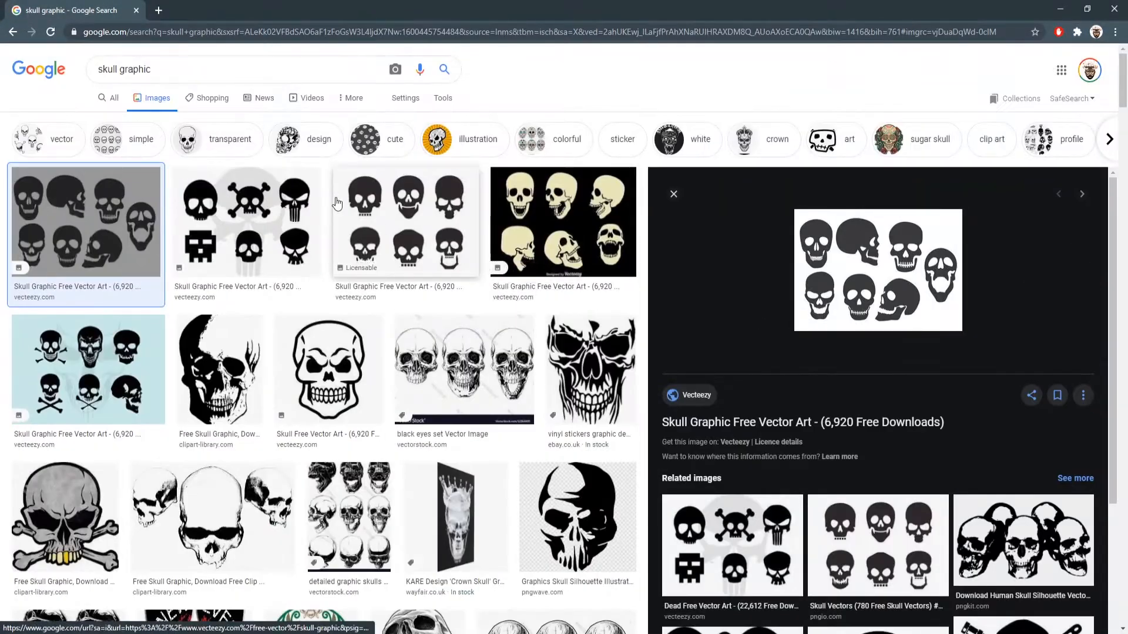
click(13, 33)
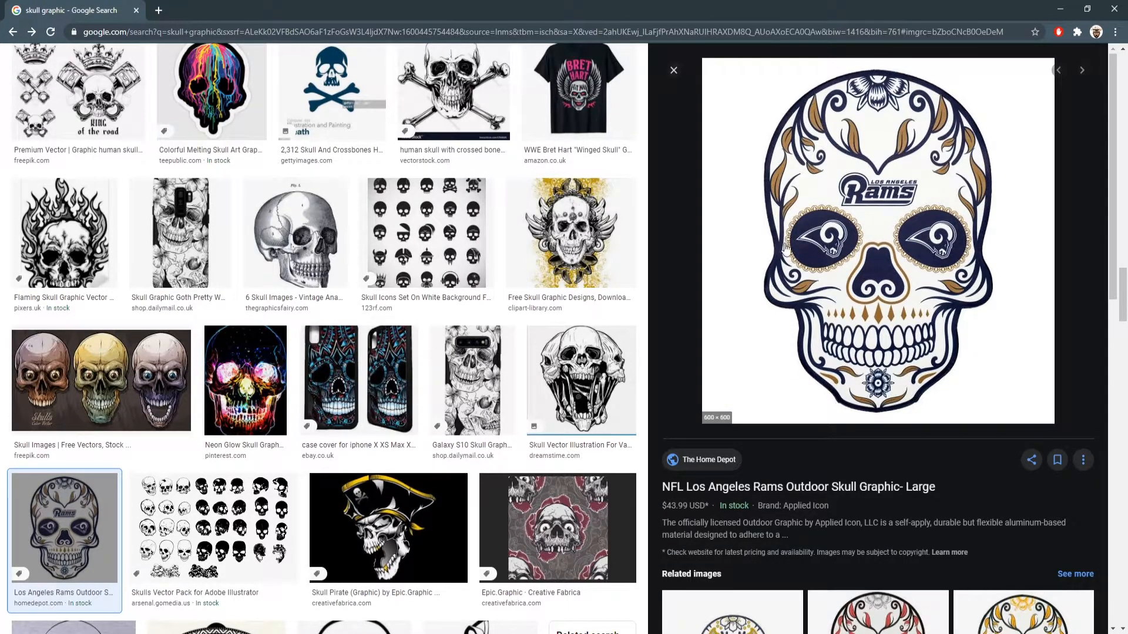
Close the browser, switch to Adobe Photoshop and create a new white 26.67 × 15 in RGB document
click(1112, 11)
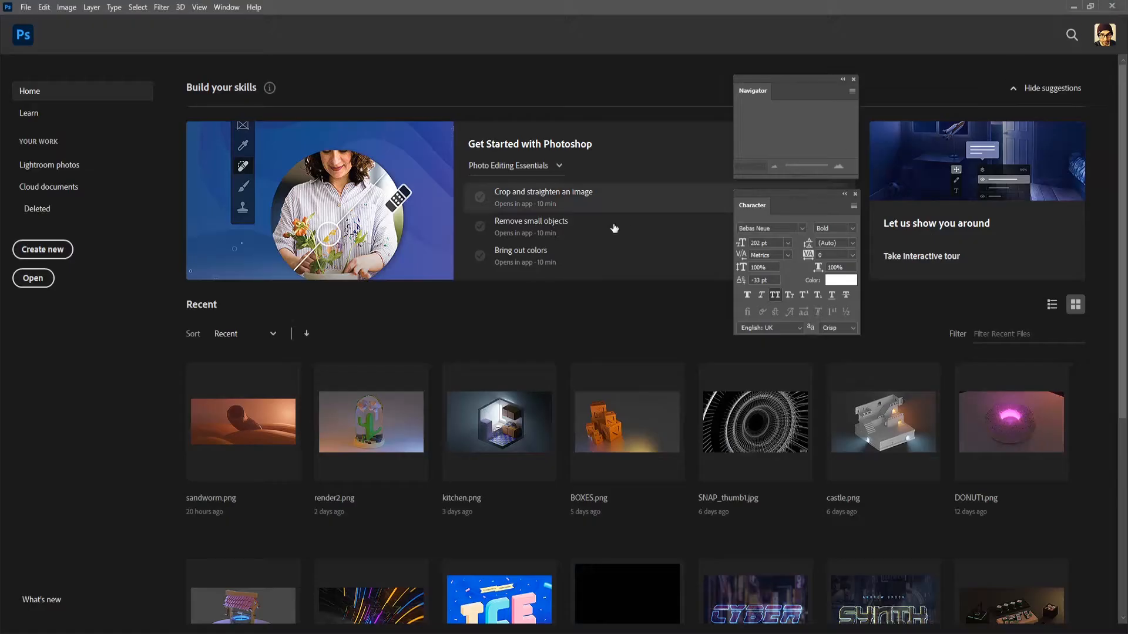
click(42, 249)
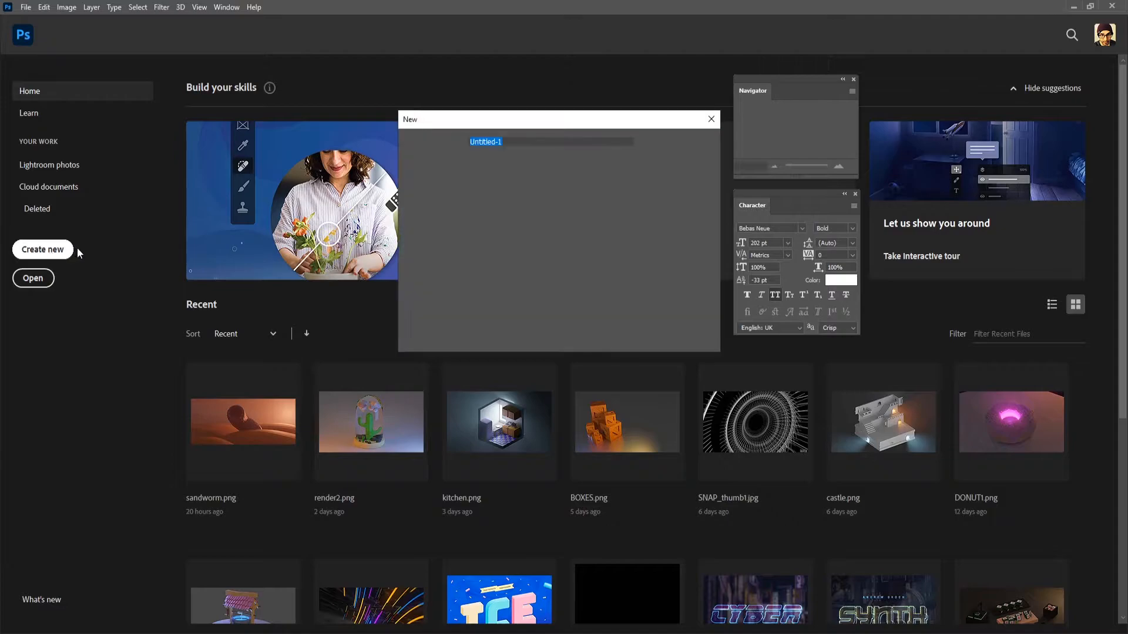
click(691, 143)
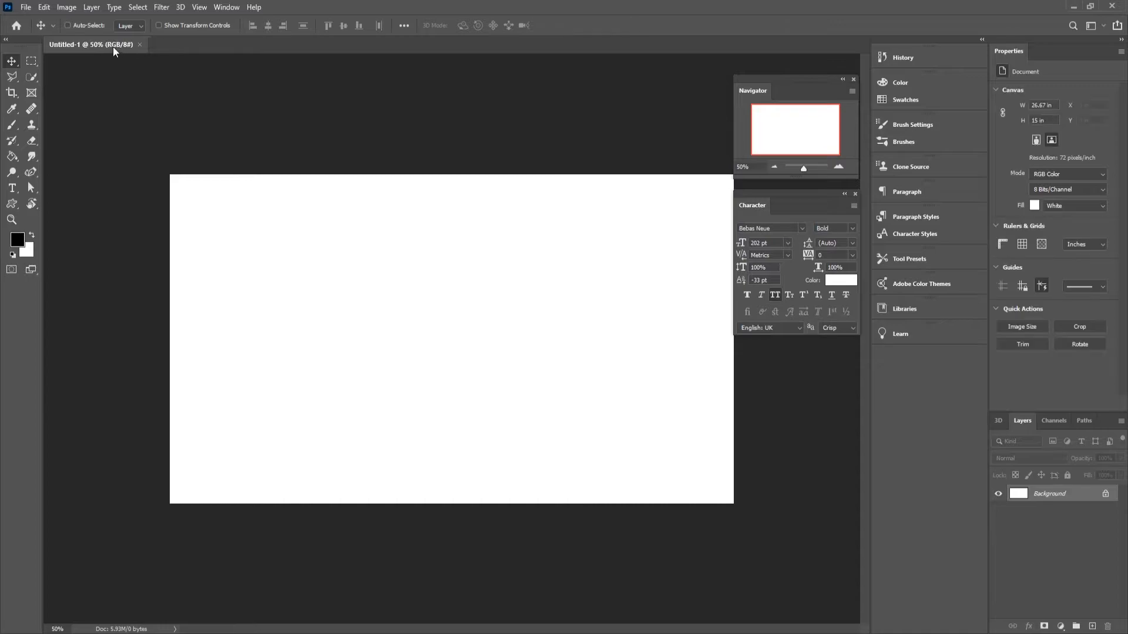
Undock the blank document into a floating window and enlarge it to leave margin around the canvas
drag(113, 51, 133, 78)
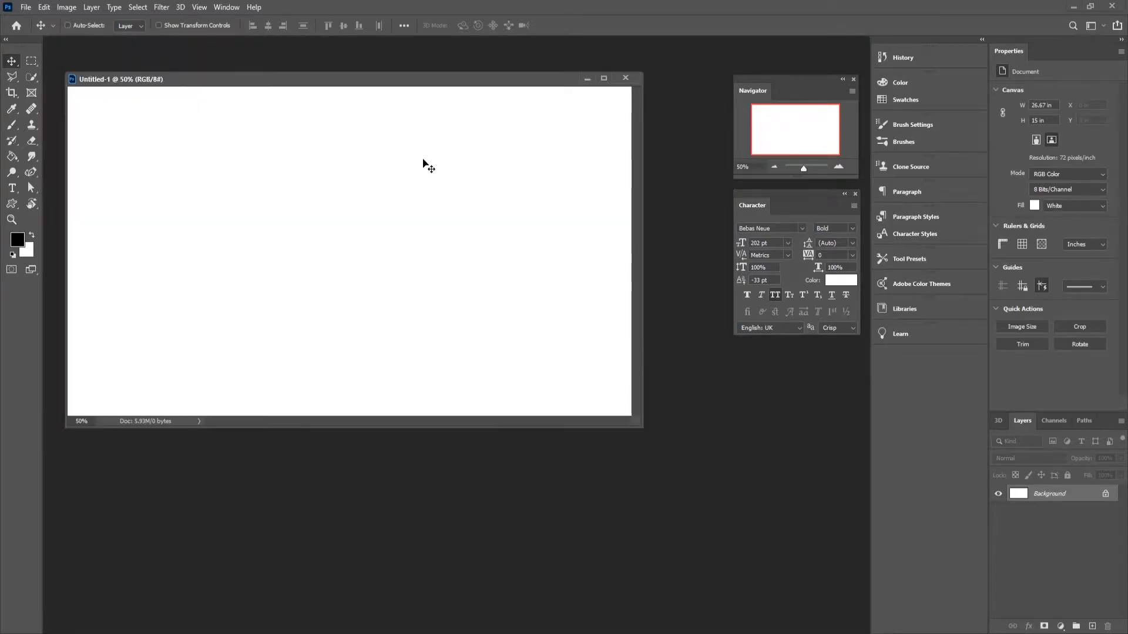
drag(405, 83, 427, 107)
drag(662, 450, 704, 499)
Open skull.PNG from the Desktop
key(ctrl+o)
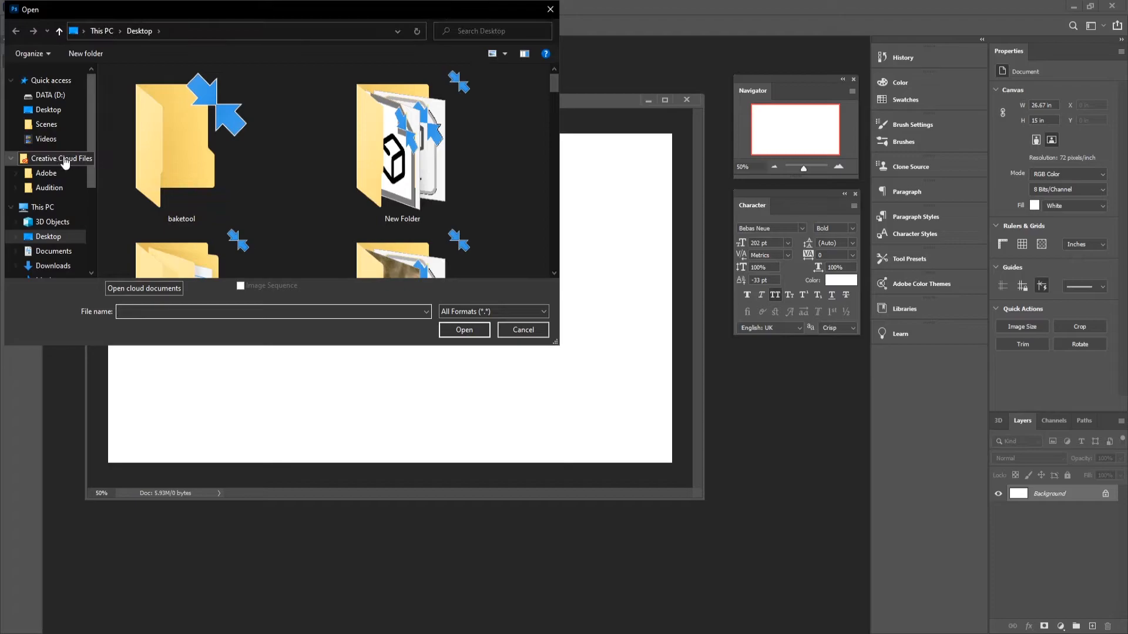
drag(555, 85, 556, 194)
click(418, 240)
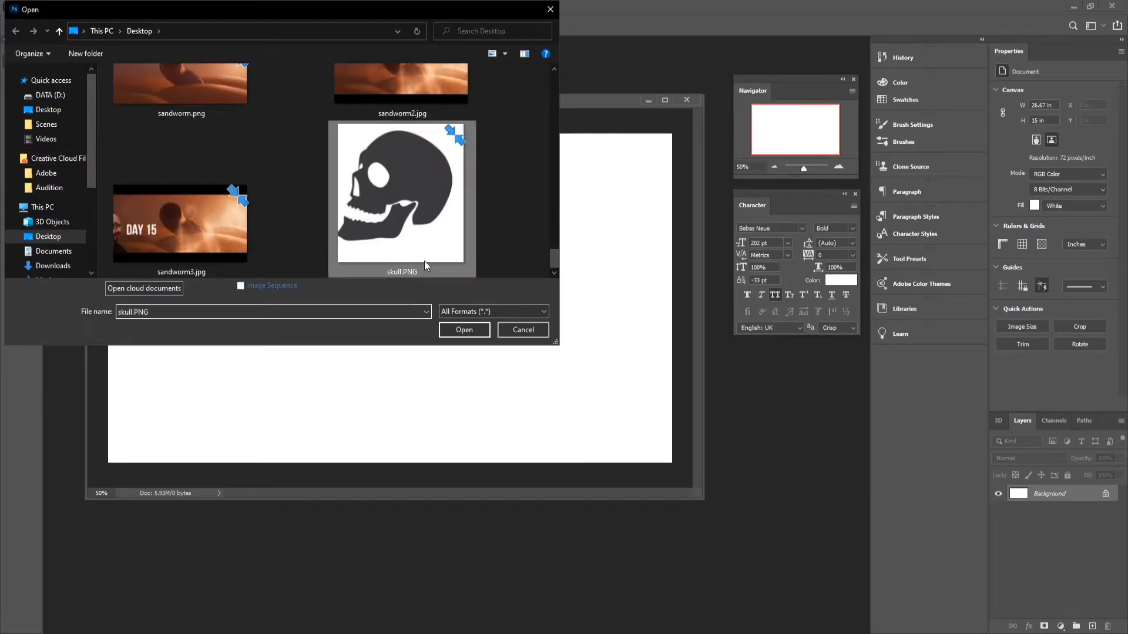
click(463, 330)
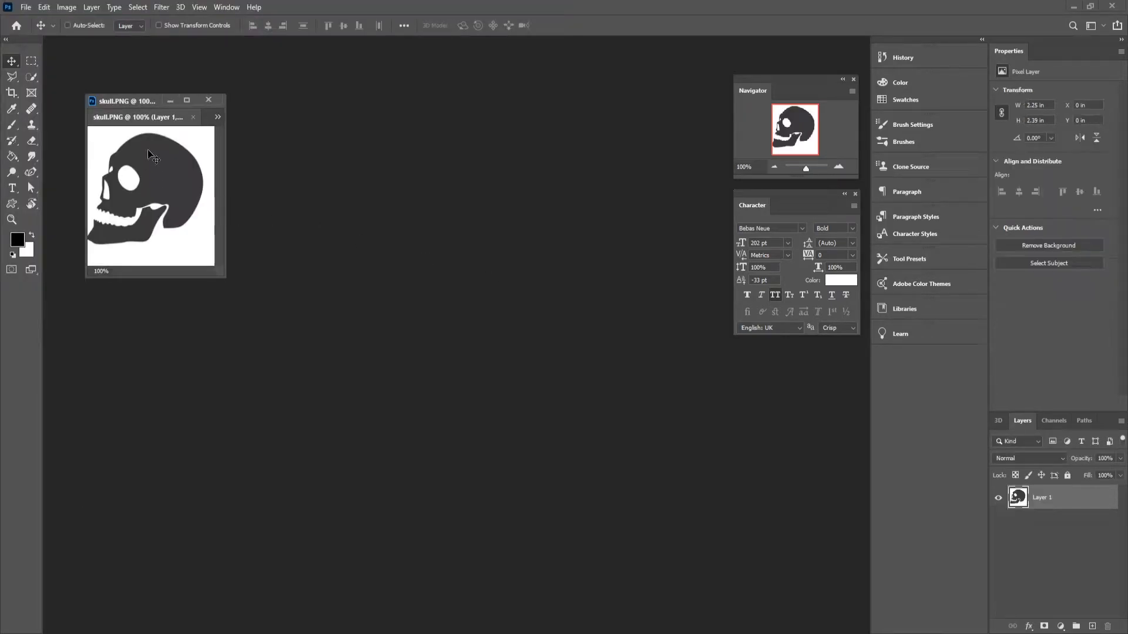
Separate the skull image into its own window, enlarge the blank document's window and bring the skull window in front
drag(147, 105, 634, 392)
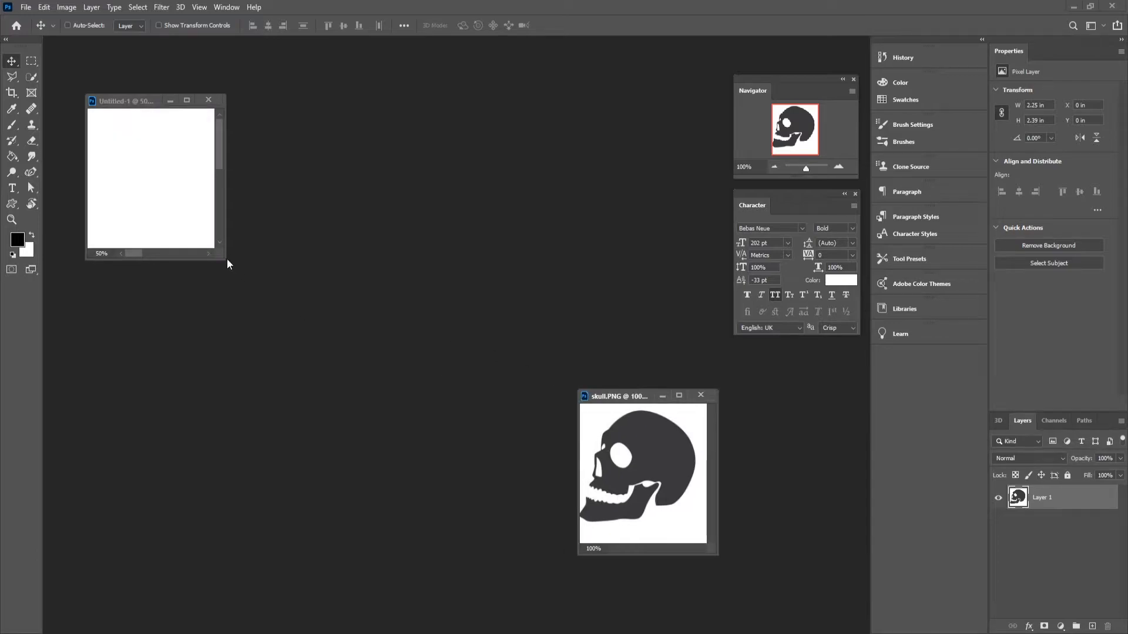
drag(583, 473, 779, 515)
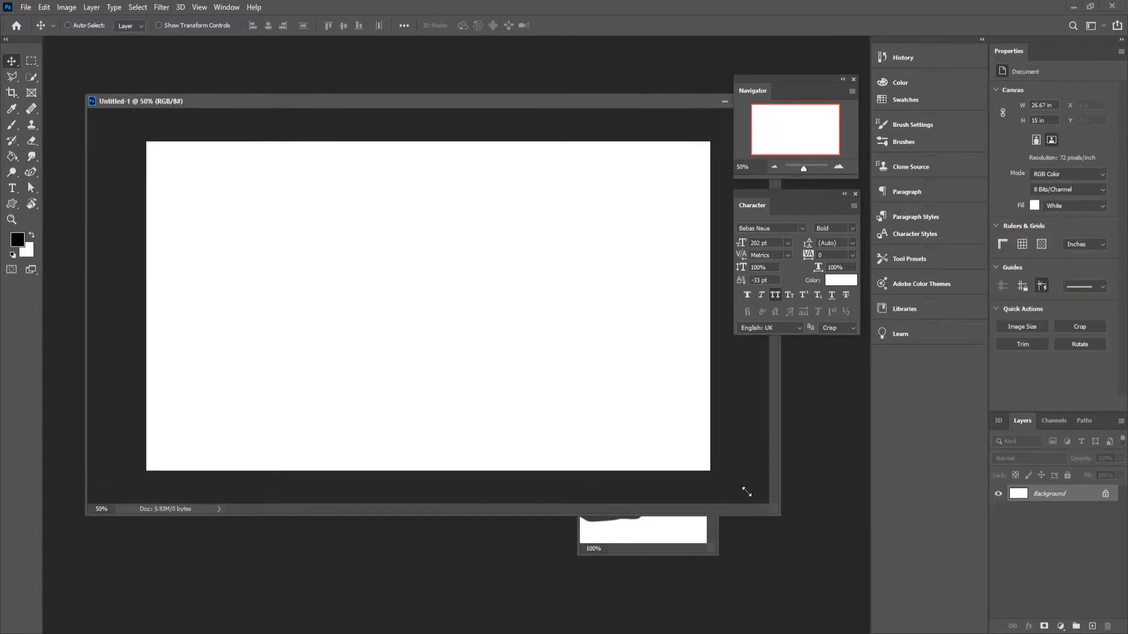
click(668, 555)
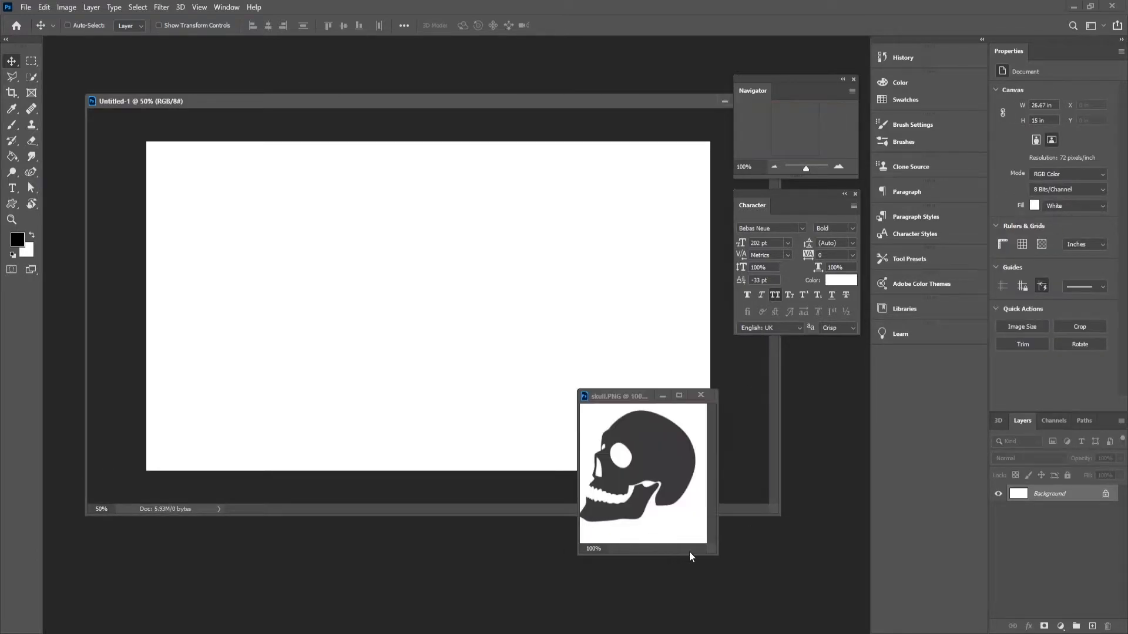
Copy the skull image onto the blank document's canvas and close the separate skull window
drag(641, 487, 415, 312)
click(685, 549)
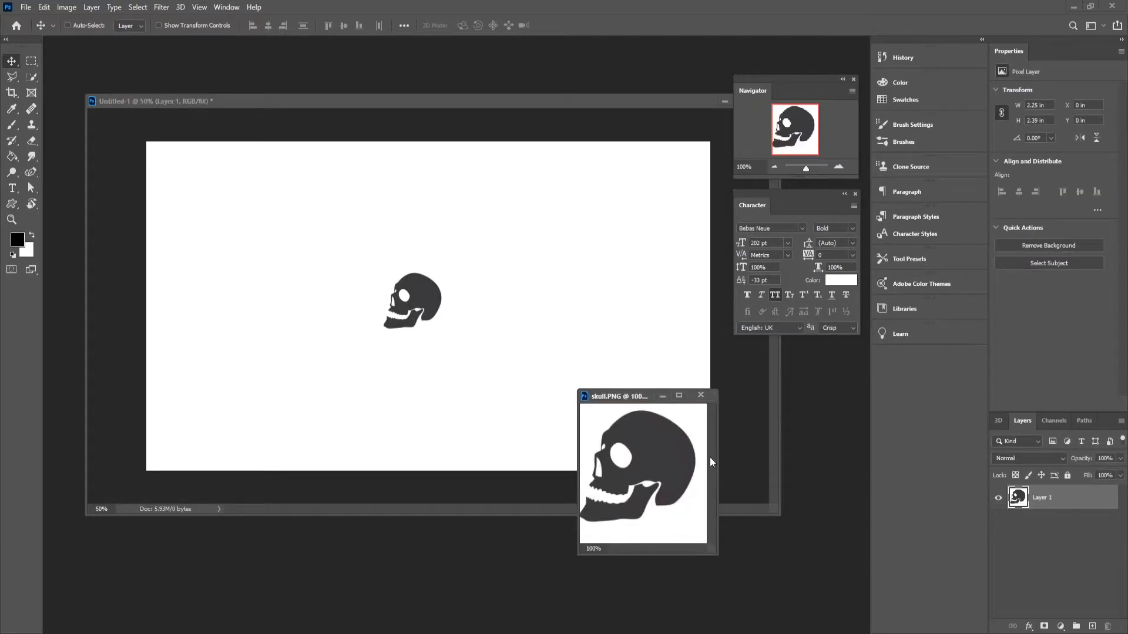
click(700, 395)
Scale the skull up to about 10.14 × 10.75 in and place it around the middle of the canvas
key(ctrl+t)
drag(444, 338, 541, 451)
drag(383, 270, 319, 199)
drag(432, 336, 443, 307)
key(Return)
drag(454, 256, 455, 266)
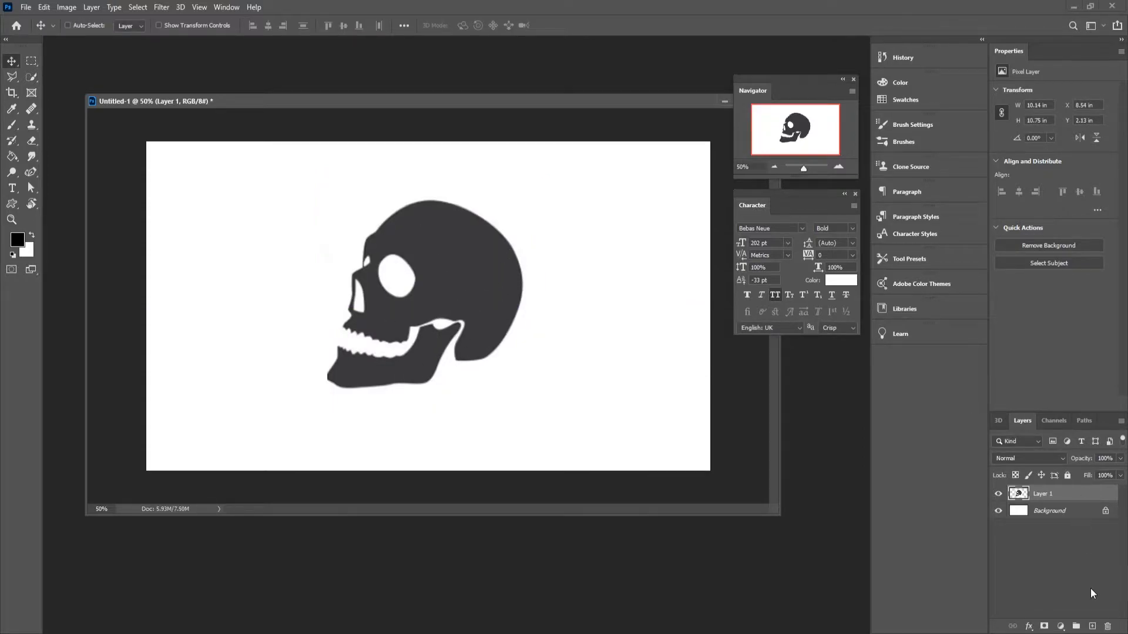
Add an empty layer above the skull layer and activate the Pen tool for drawing shapes
click(1092, 627)
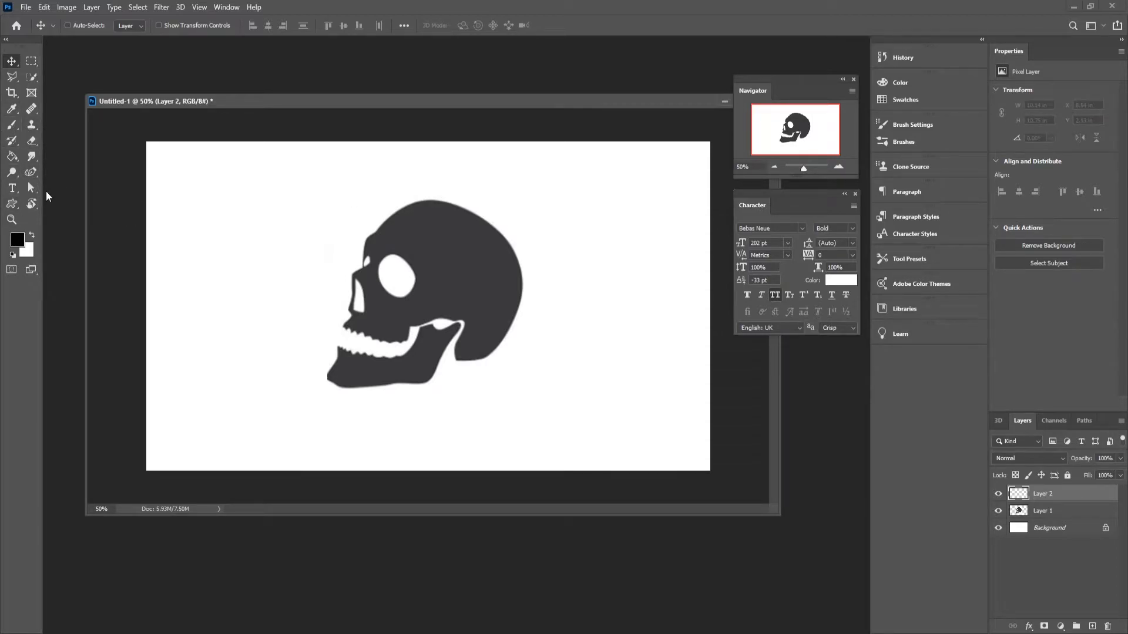
click(13, 204)
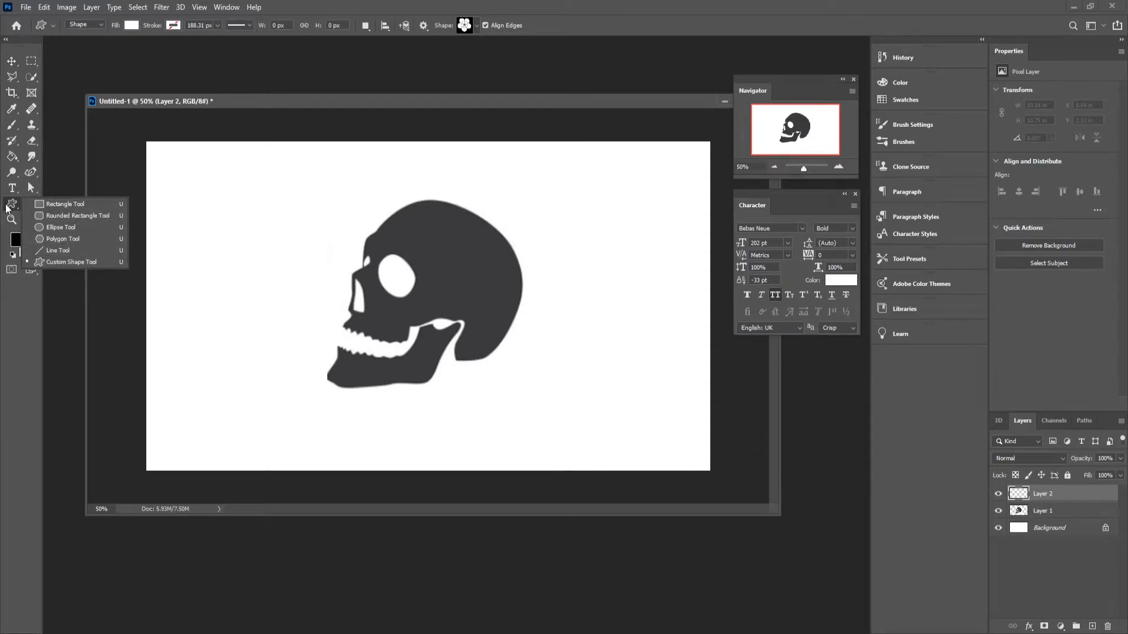
click(16, 210)
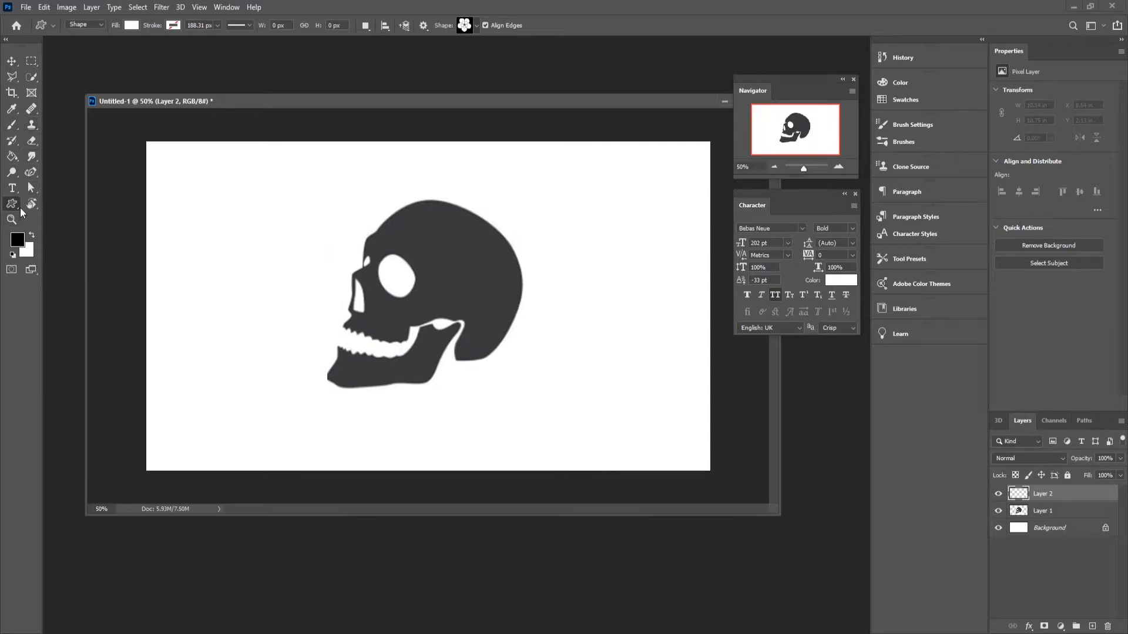
click(32, 173)
click(70, 173)
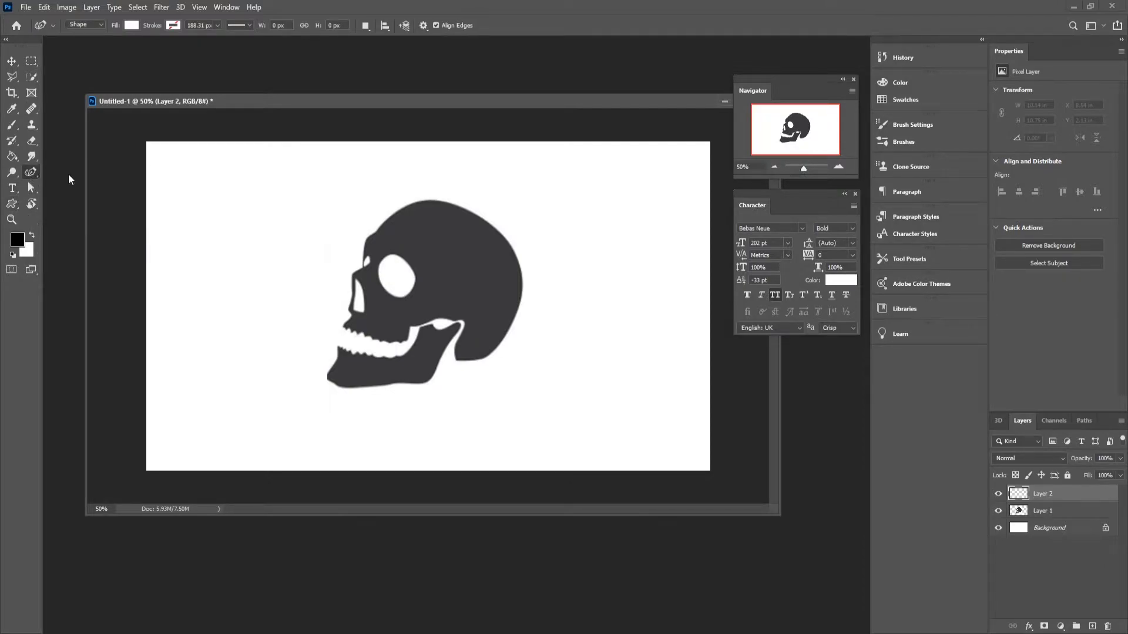
click(838, 169)
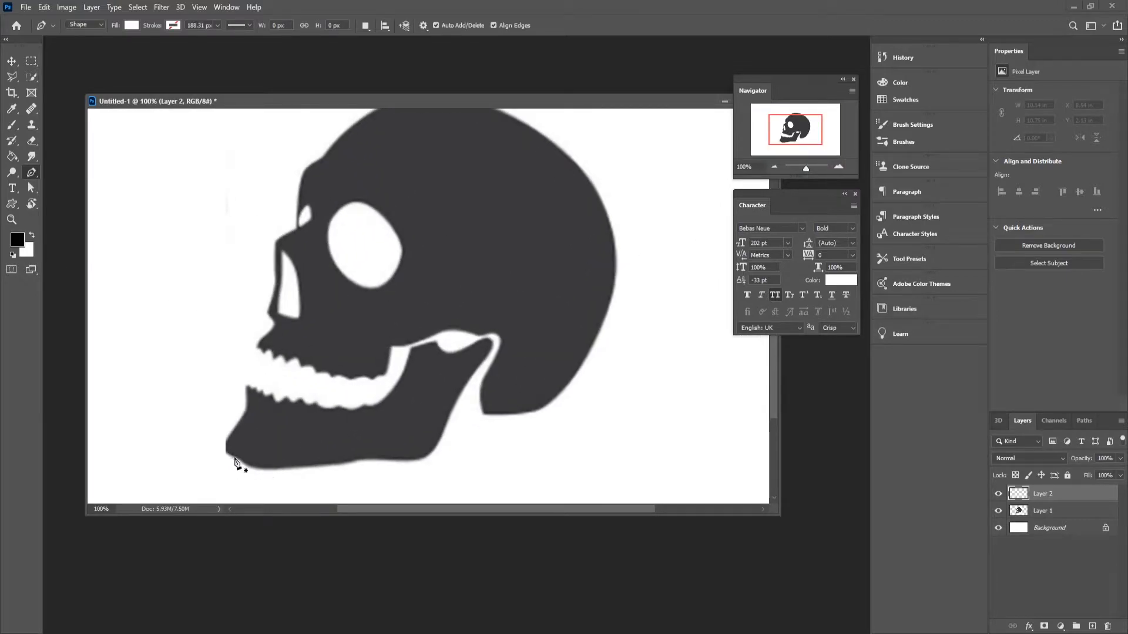
Try to trace the skull's face profile as a shape from the chin up past the mouth and nose to the brow
click(234, 458)
drag(226, 442, 232, 440)
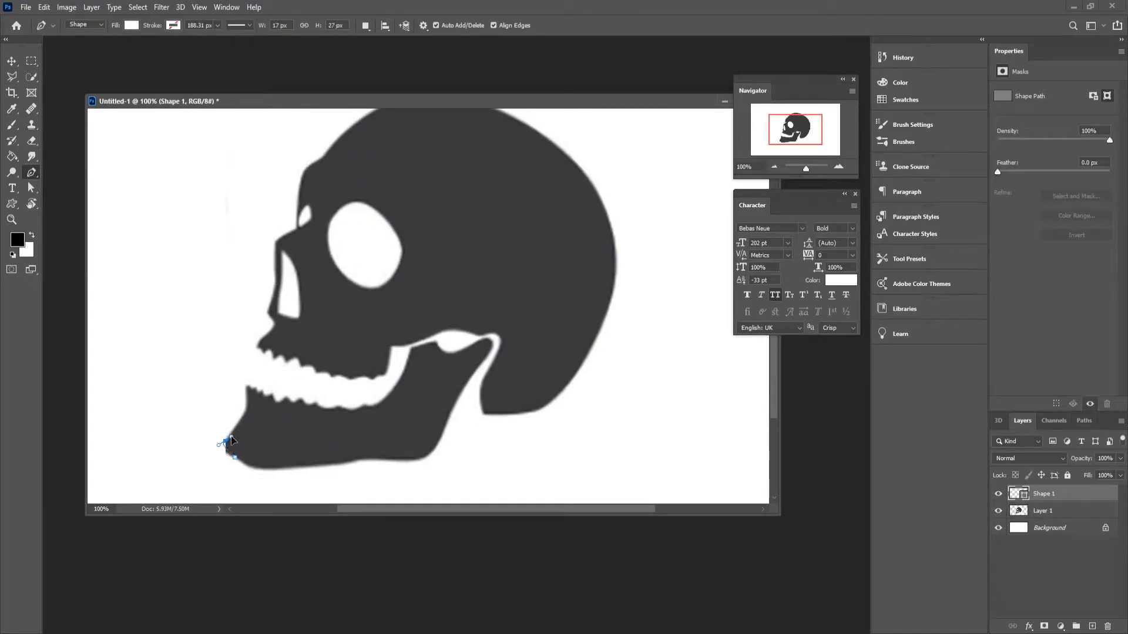
click(247, 411)
click(247, 388)
drag(258, 346, 270, 336)
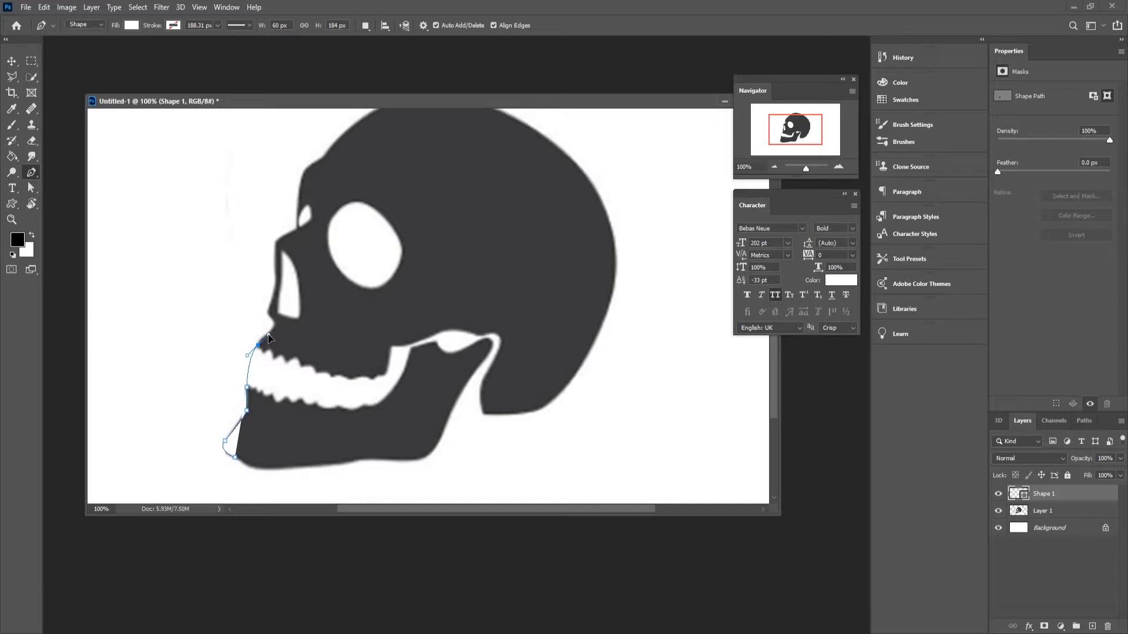
click(275, 325)
click(268, 314)
click(276, 289)
click(275, 241)
click(298, 228)
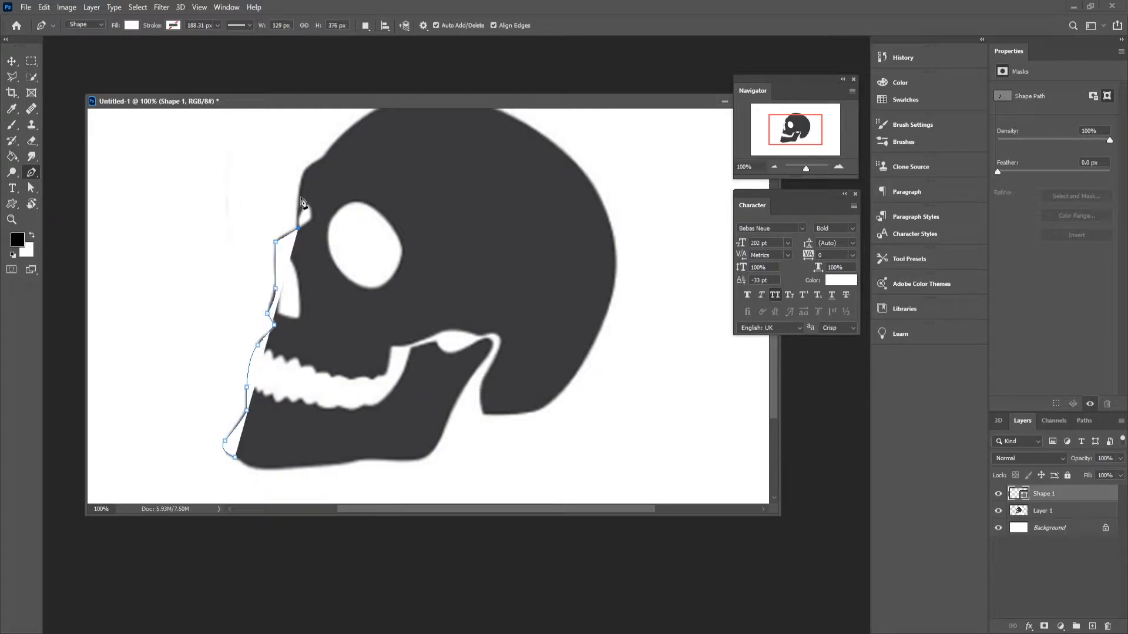
Continue the trial outline over the brow and up the forehead with curved points
click(305, 171)
click(328, 156)
drag(328, 155, 339, 151)
alt+click(327, 158)
drag(397, 176, 388, 225)
drag(376, 154, 426, 129)
alt+click(375, 155)
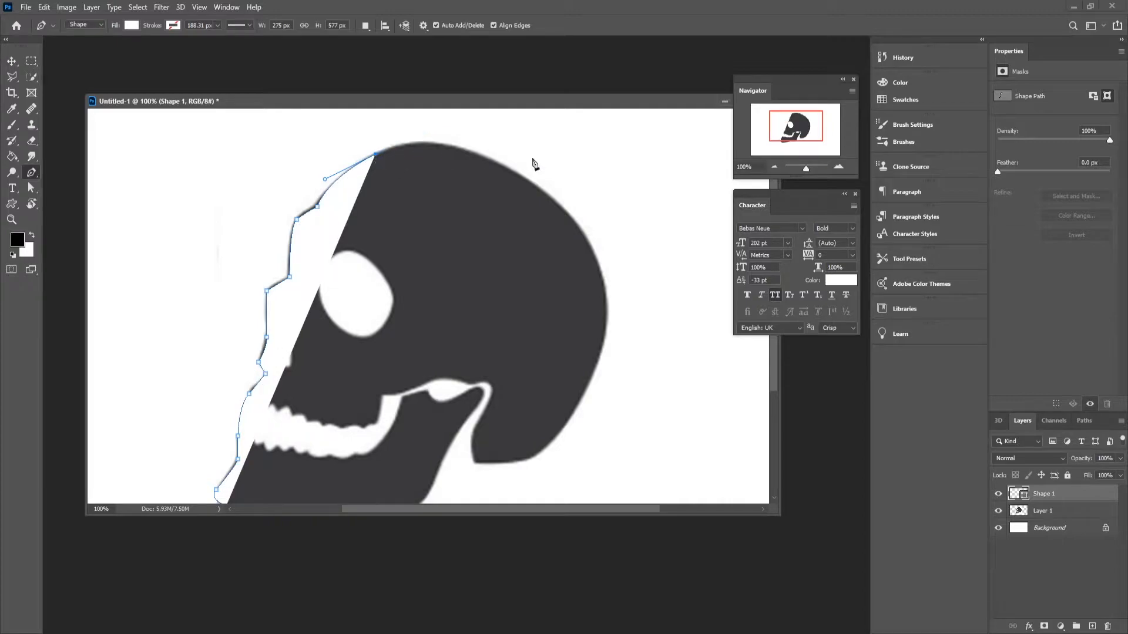
Extend the trial outline around the crown and back of the cranium to its lower rear edge
drag(506, 169, 582, 219)
alt+click(507, 169)
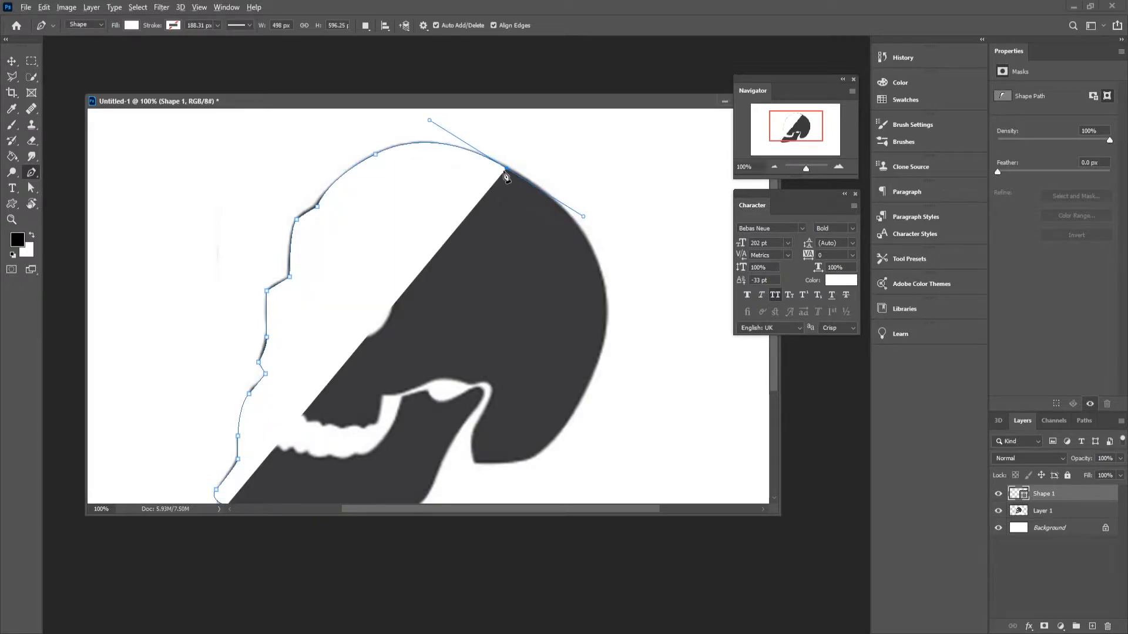
drag(605, 335, 491, 483)
click(605, 336)
click(536, 457)
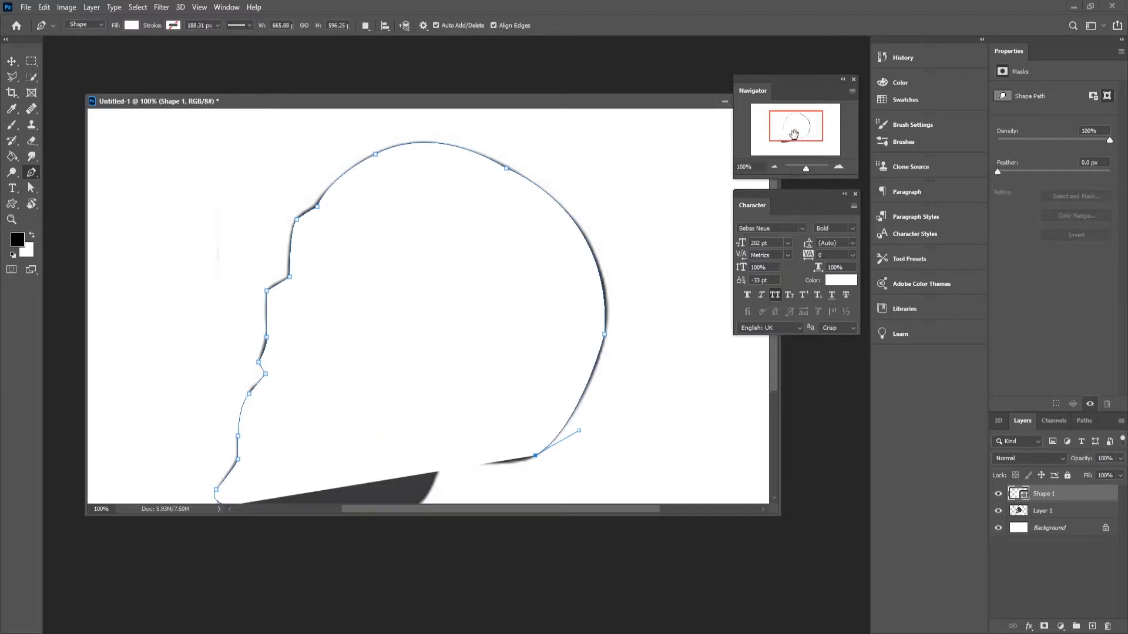
Reduce the shape layer's fill to 46% and continue the outline around the skull base and the rear of the jaw
drag(794, 134, 792, 144)
click(1121, 477)
drag(1091, 488, 1089, 489)
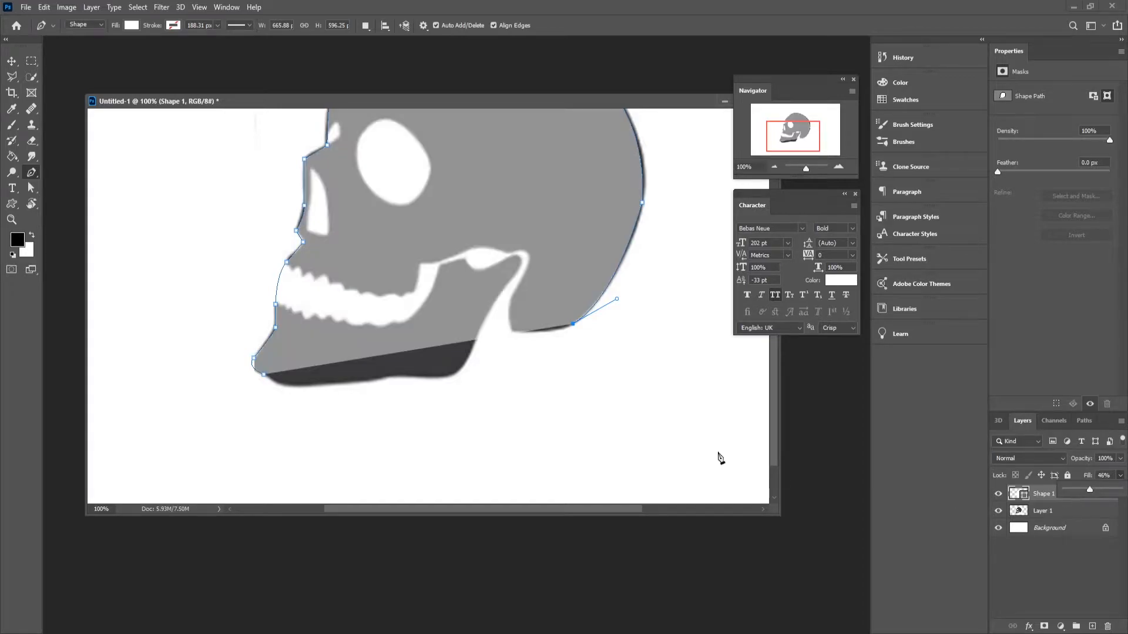
drag(515, 333, 531, 273)
click(515, 334)
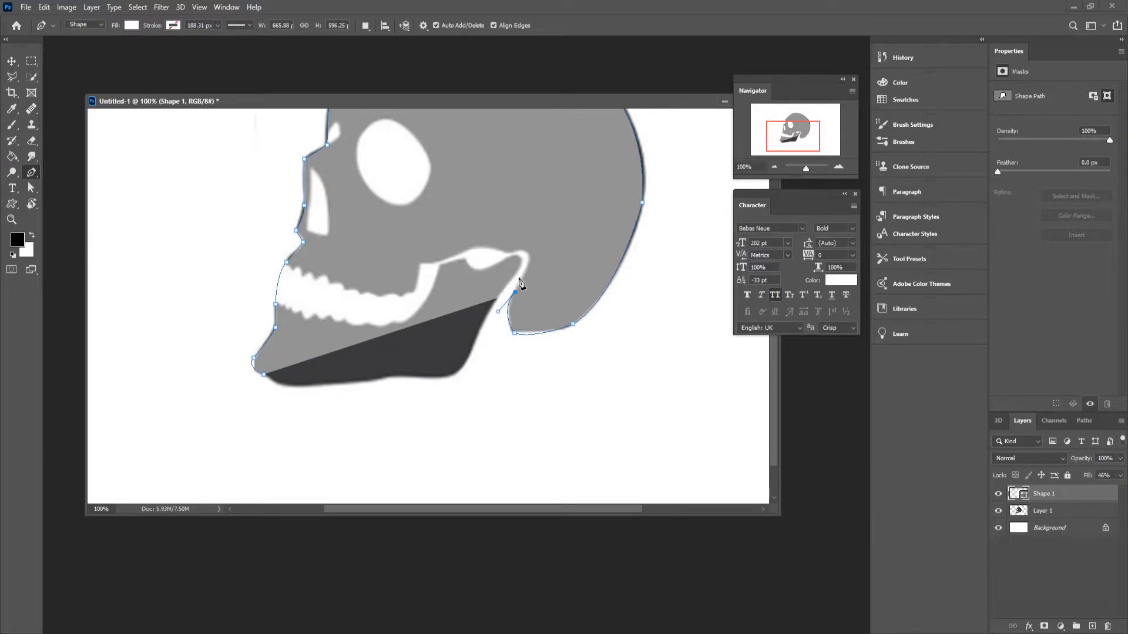
click(519, 270)
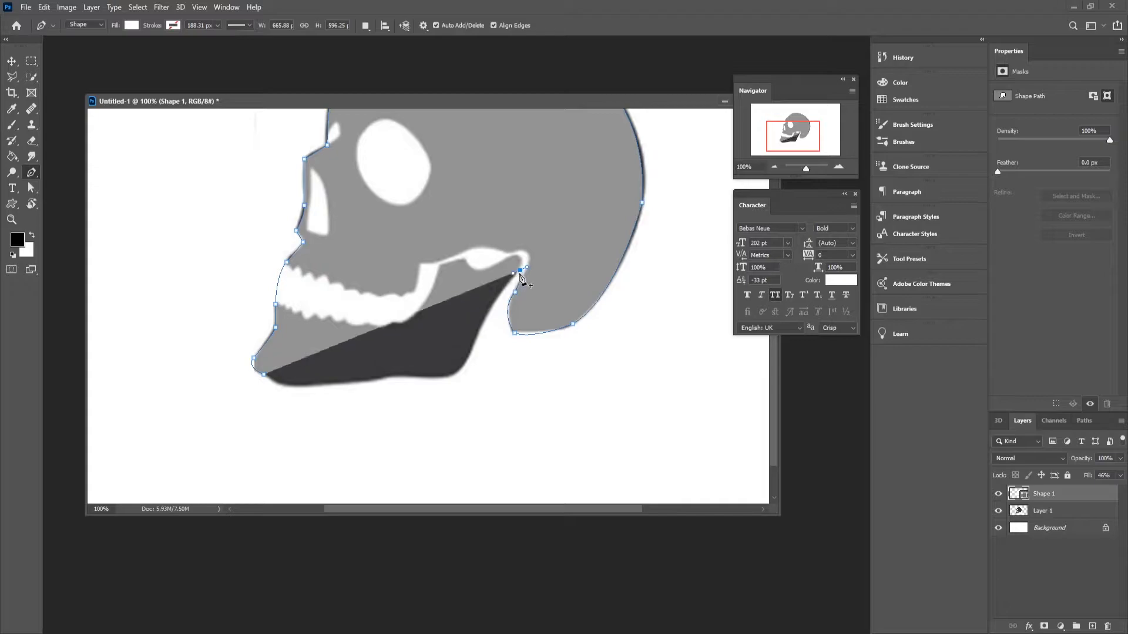
drag(472, 349, 465, 379)
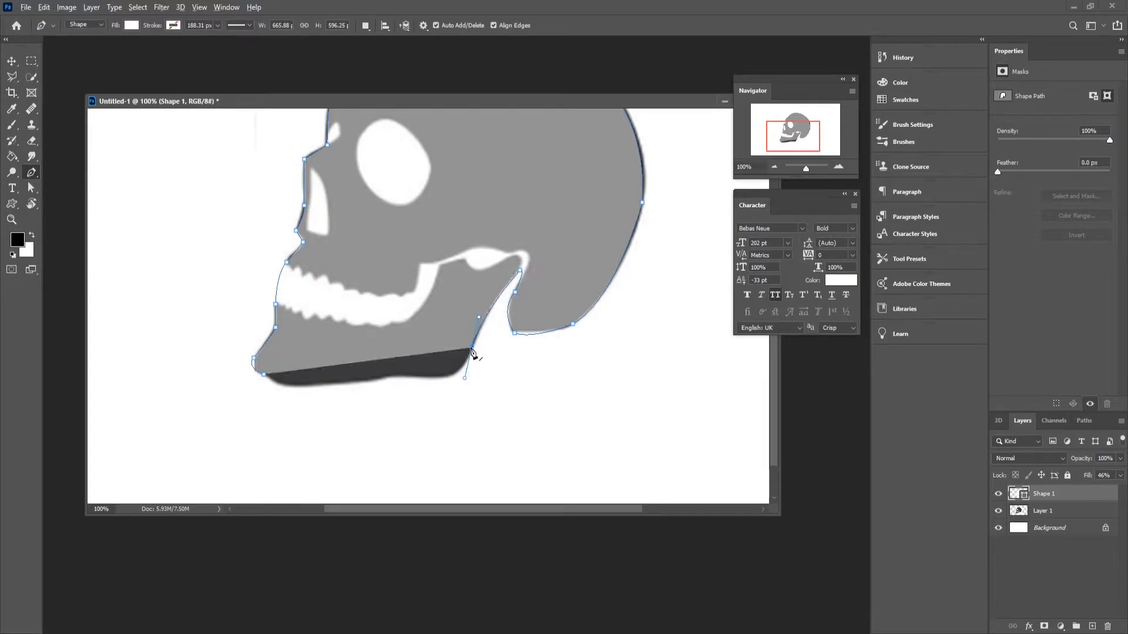
Undo the entire traced outline and the fill change, back to the empty layer
key(ctrl+z)
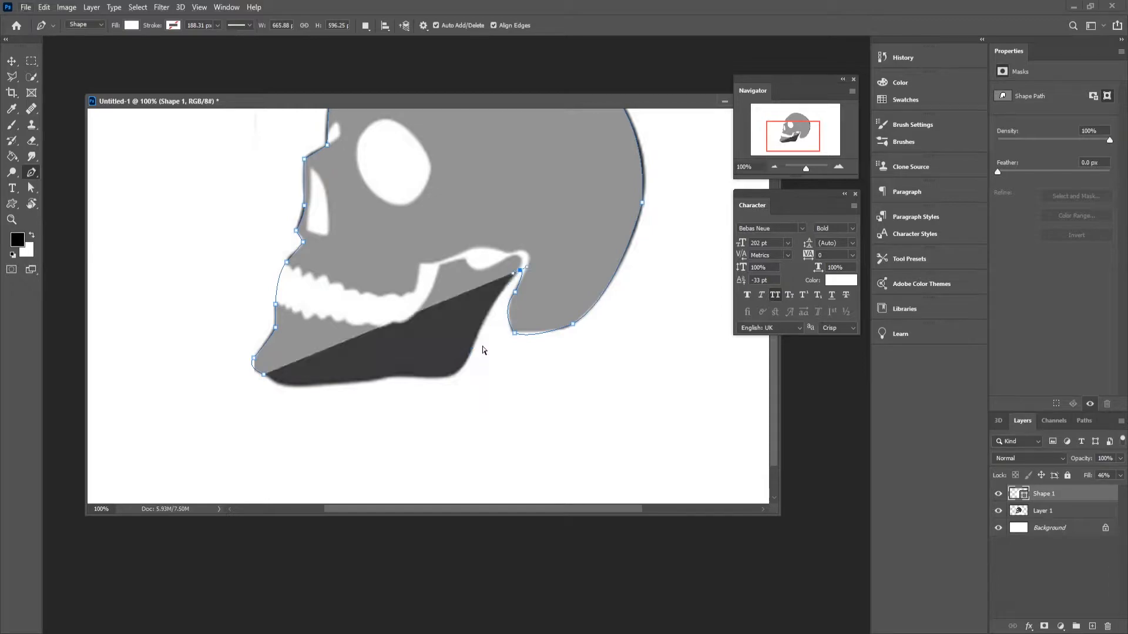
key(ctrl+z)
key(ctrl+z)
key(ctrl+z)
key(ctrl+z)
key(ctrl+z)
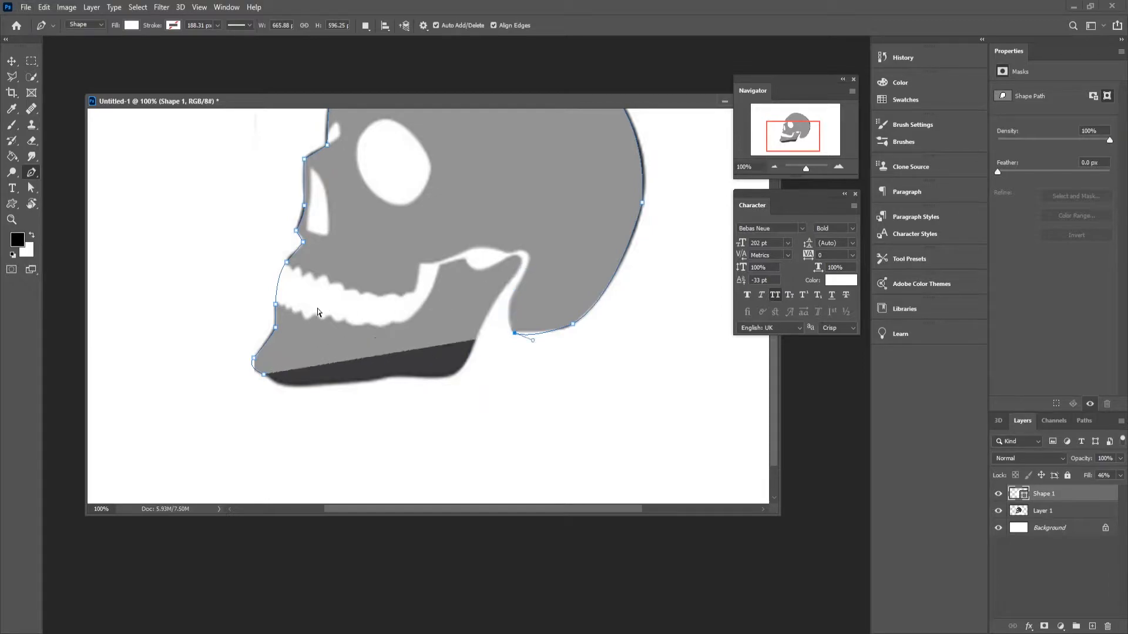
key(ctrl+z)
key(ctrl+z)
key(ctrl+z)
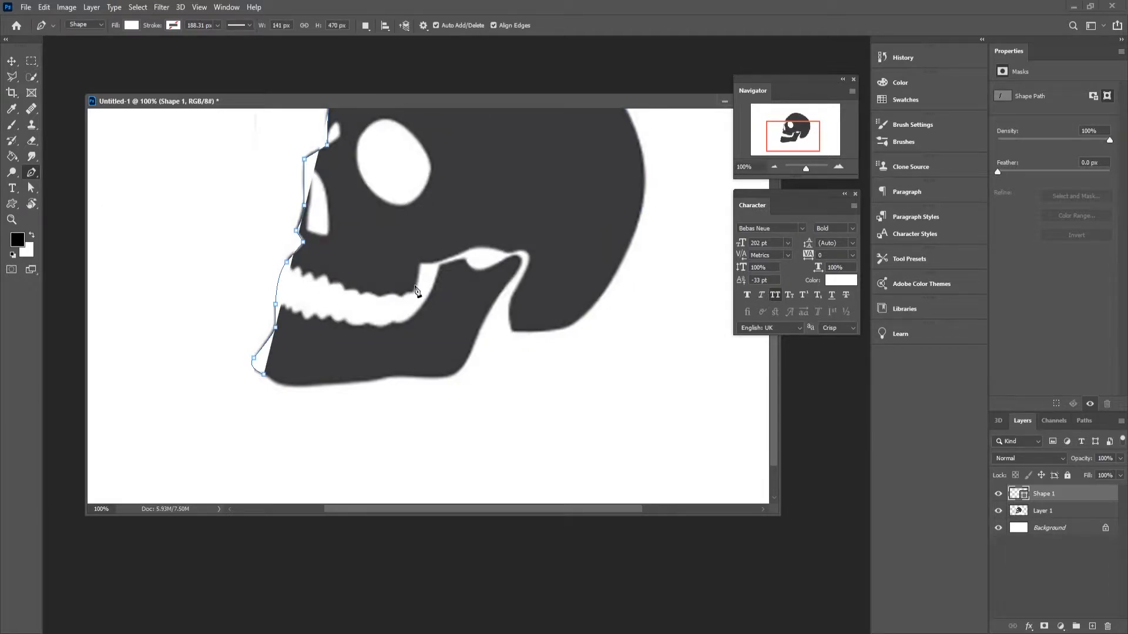
key(ctrl+z)
key(ctrl+z)
key(ctrl+z)
key(ctrl+z)
key(ctrl+z)
key(ctrl+z)
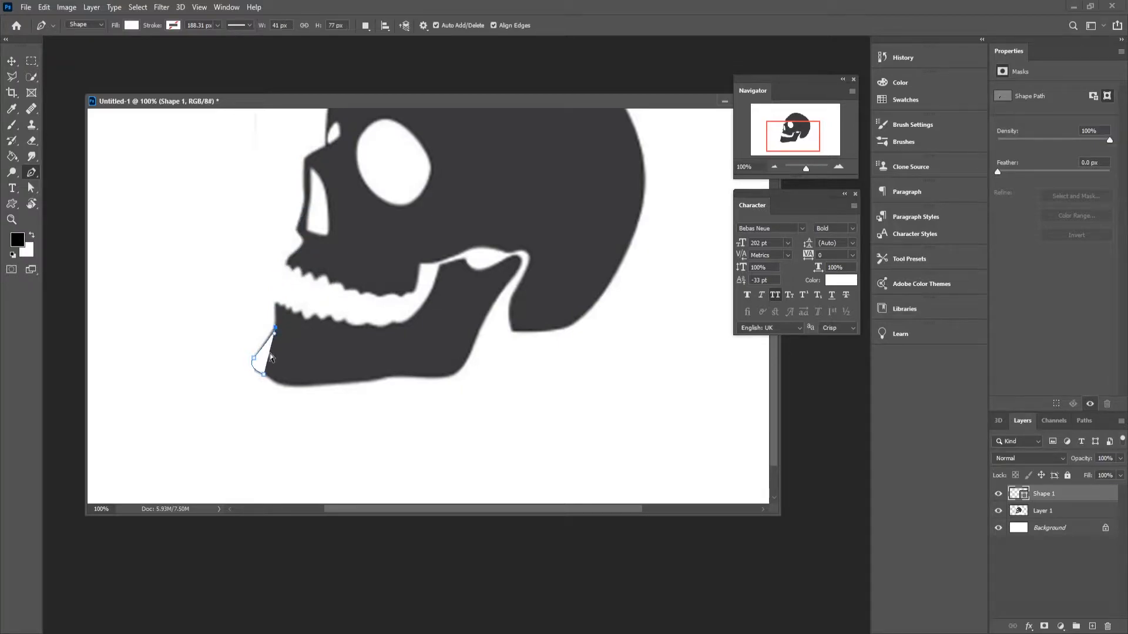
key(ctrl+z)
key(ctrl+z)
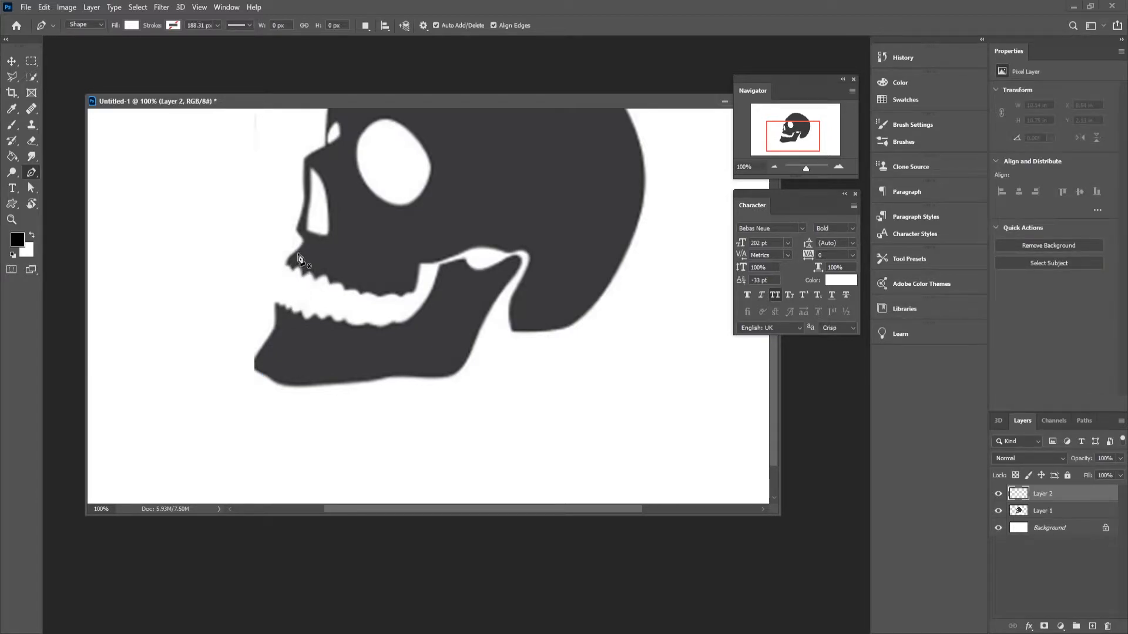
Start a new Pen shape at the upper lip and trace the scalloped edge of the upper teeth
click(297, 252)
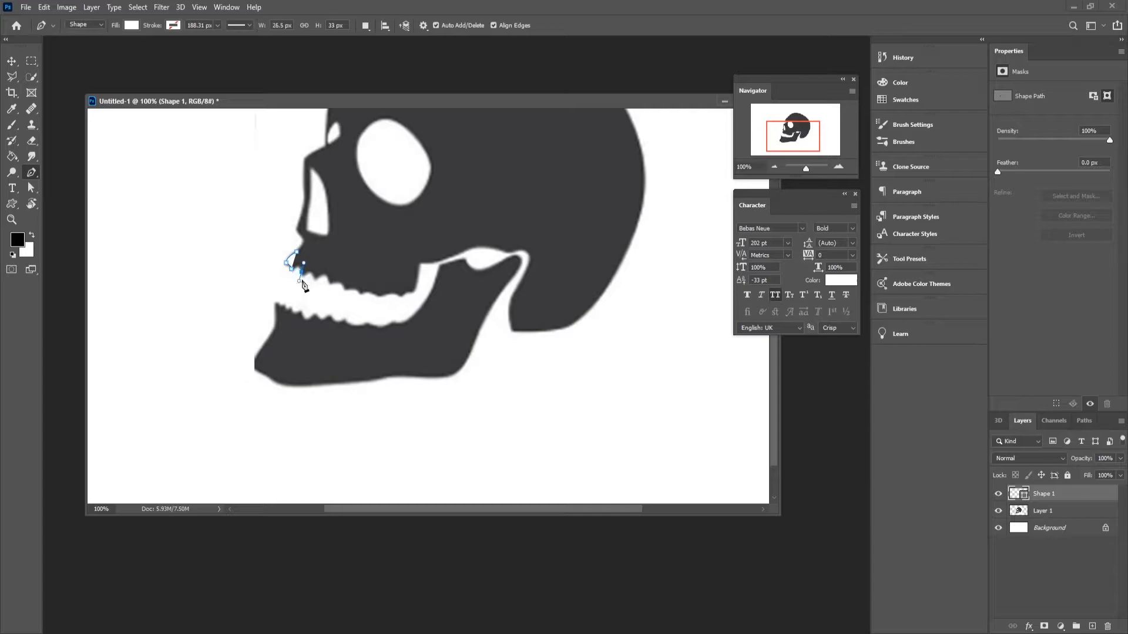
click(313, 276)
drag(329, 282, 415, 302)
click(361, 290)
alt+click(399, 294)
alt+click(413, 292)
Continue the outline up behind the upper teeth and along the cheekbone's underside to the jaw joint
drag(418, 263, 523, 275)
alt+click(419, 263)
alt+click(459, 254)
alt+click(501, 250)
alt+click(524, 252)
alt+click(527, 266)
Trace the skull's rear base and the lower back of the cranium with curved points
drag(510, 324, 583, 320)
alt+click(512, 328)
alt+click(559, 329)
drag(628, 248, 660, 181)
alt+click(628, 248)
drag(594, 199, 577, 303)
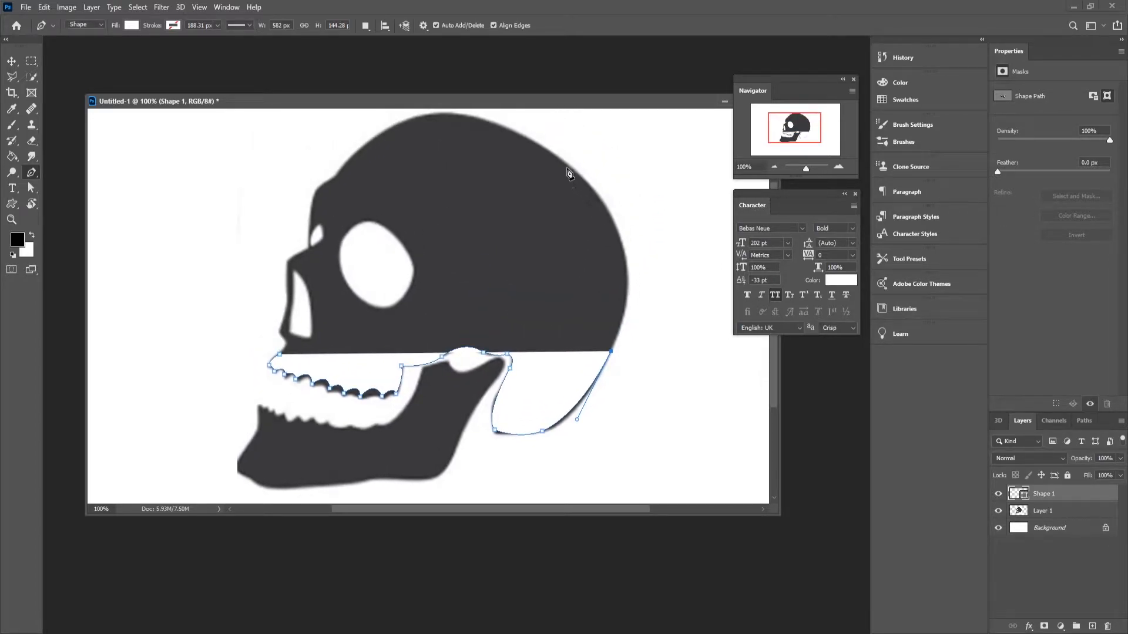
Trace the upper back and crown of the cranium down to the forehead
drag(569, 170, 468, 197)
alt+click(566, 277)
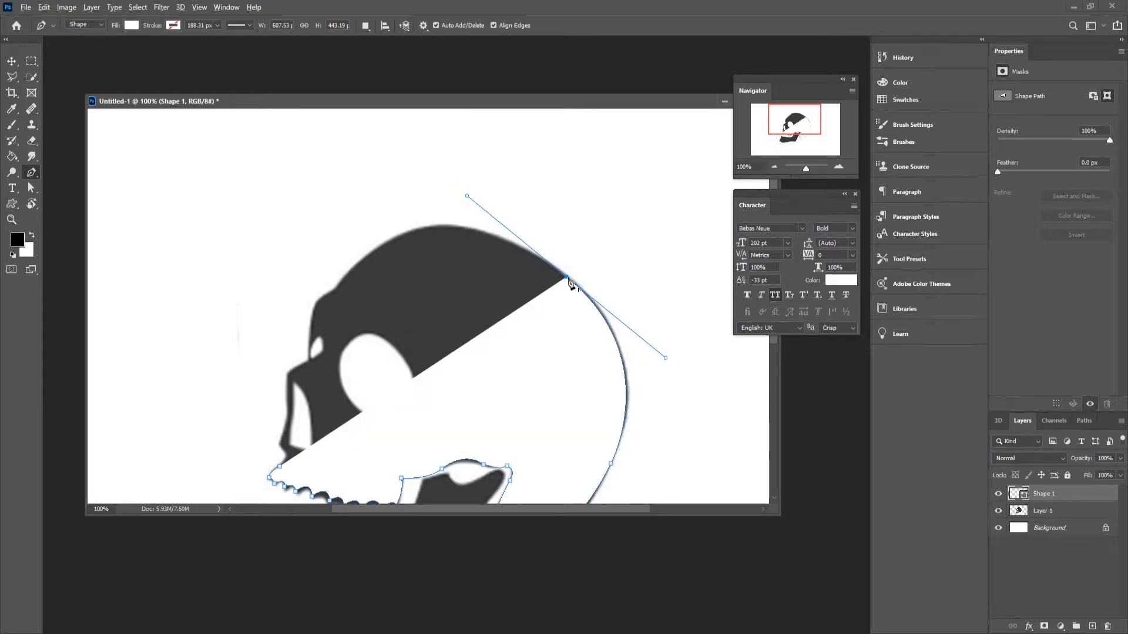
drag(403, 234, 334, 310)
alt+click(404, 234)
alt+click(340, 284)
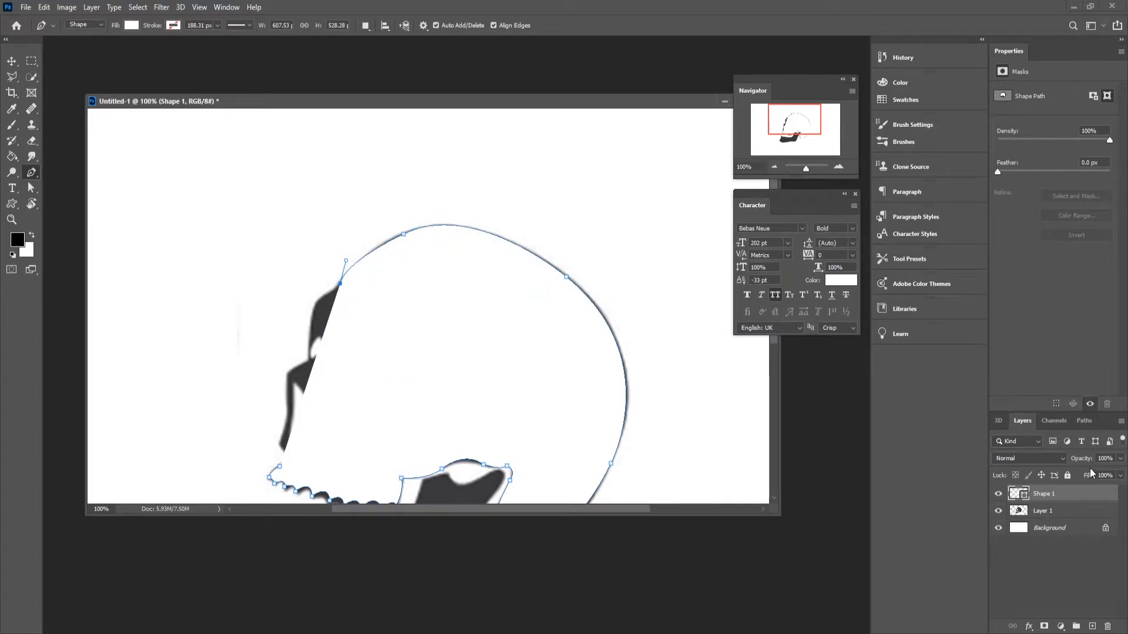
Reduce the shape layer's fill to 34% and trace the brow and nose edge, closing the outline at the upper lip
click(1120, 475)
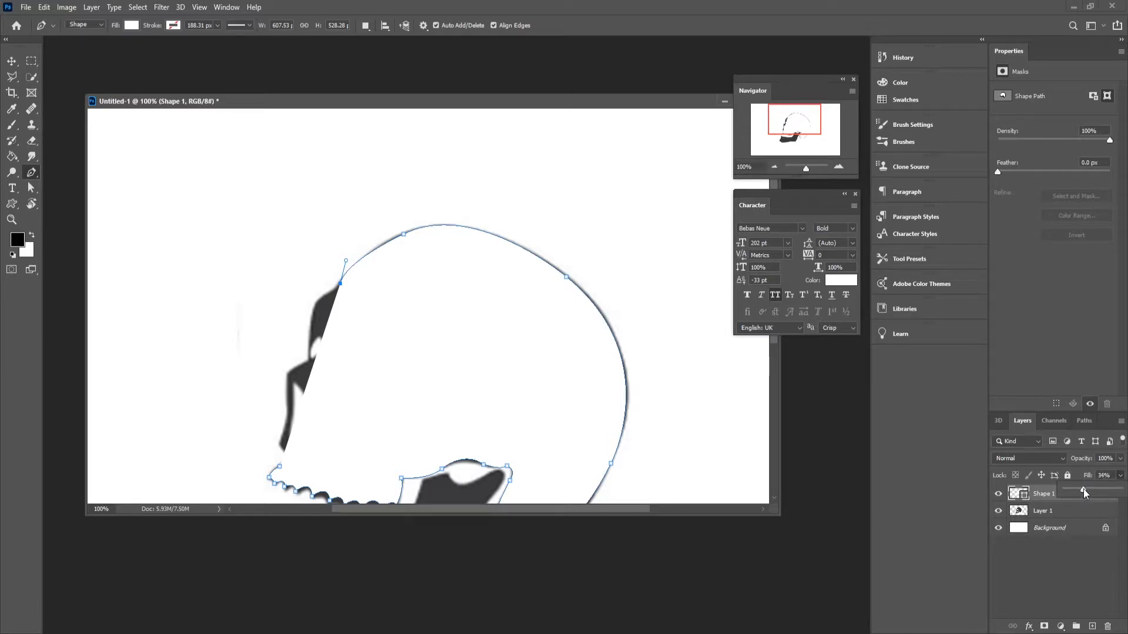
click(1083, 490)
drag(781, 125, 776, 135)
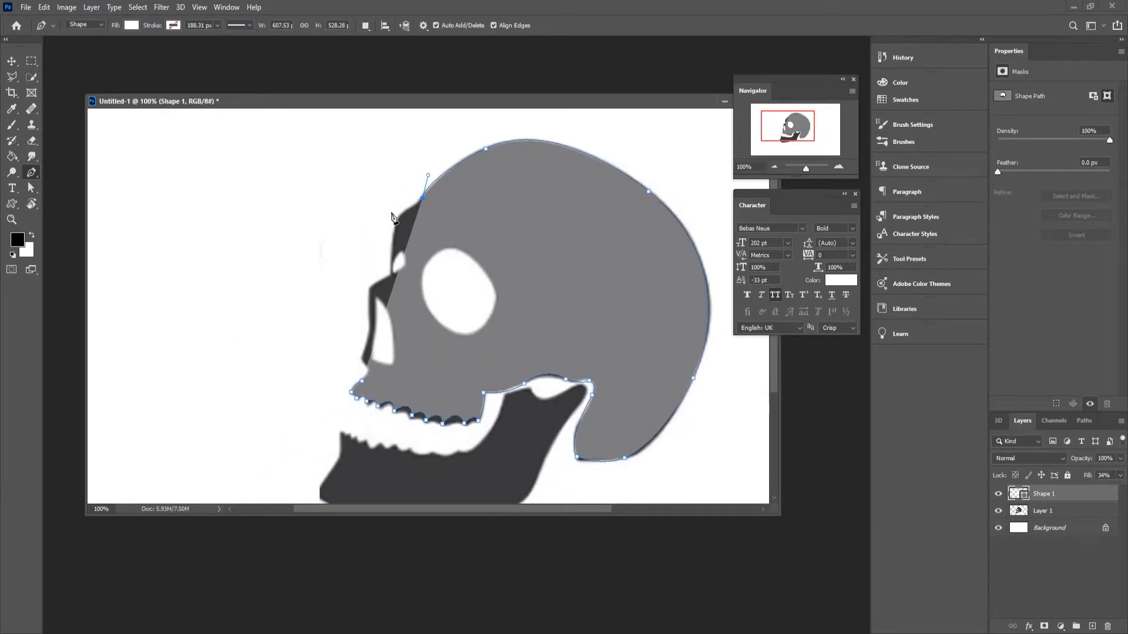
drag(399, 219, 395, 224)
drag(389, 268, 369, 297)
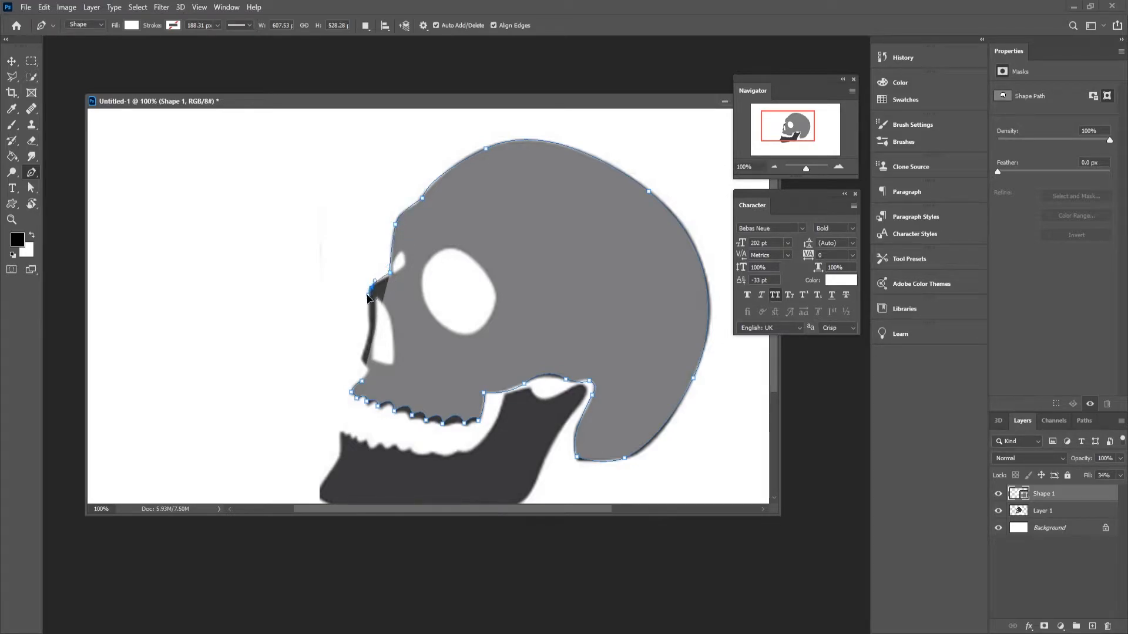
drag(373, 336, 373, 340)
alt+click(371, 329)
click(361, 358)
click(362, 383)
mouse_move(787, 121)
mouse_down()
mouse_move(776, 118)
mouse_move(789, 123)
mouse_up()
Set the upper skull shape's fill to 100% and change its colour to black
click(11, 61)
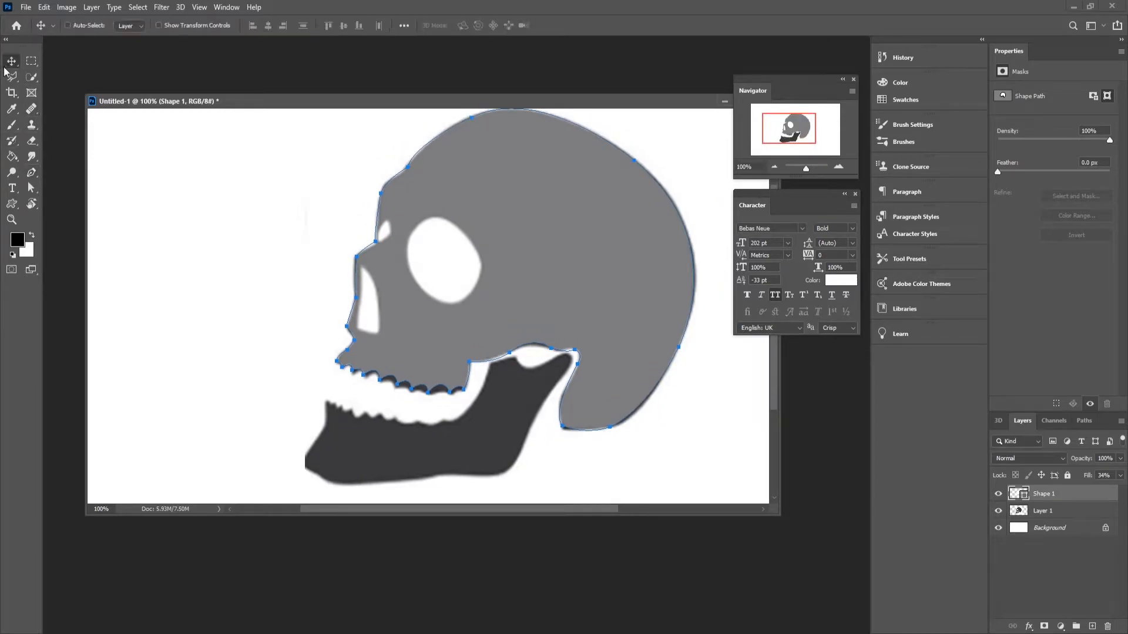
click(1119, 475)
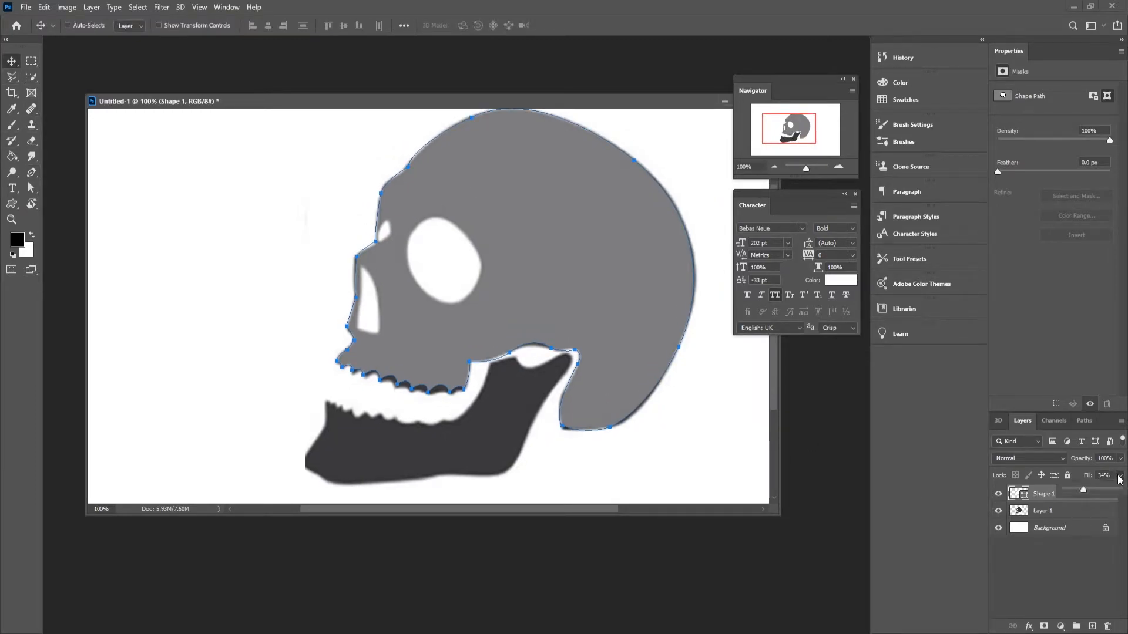
drag(1115, 495, 1121, 491)
click(1023, 495)
double_click(1023, 494)
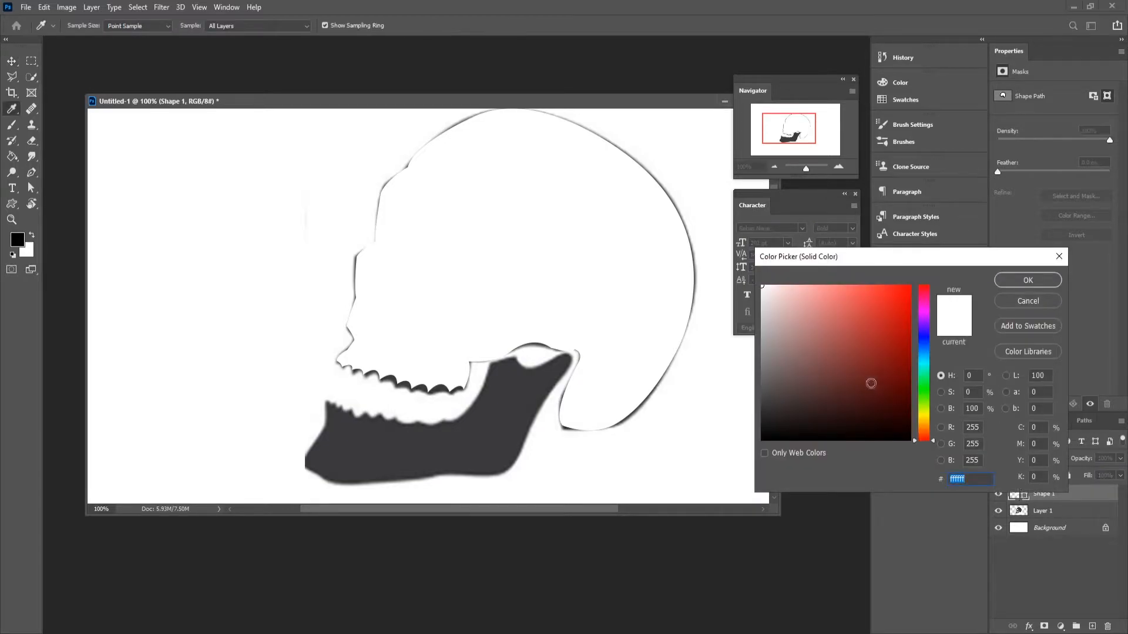
drag(868, 383, 699, 487)
click(1028, 280)
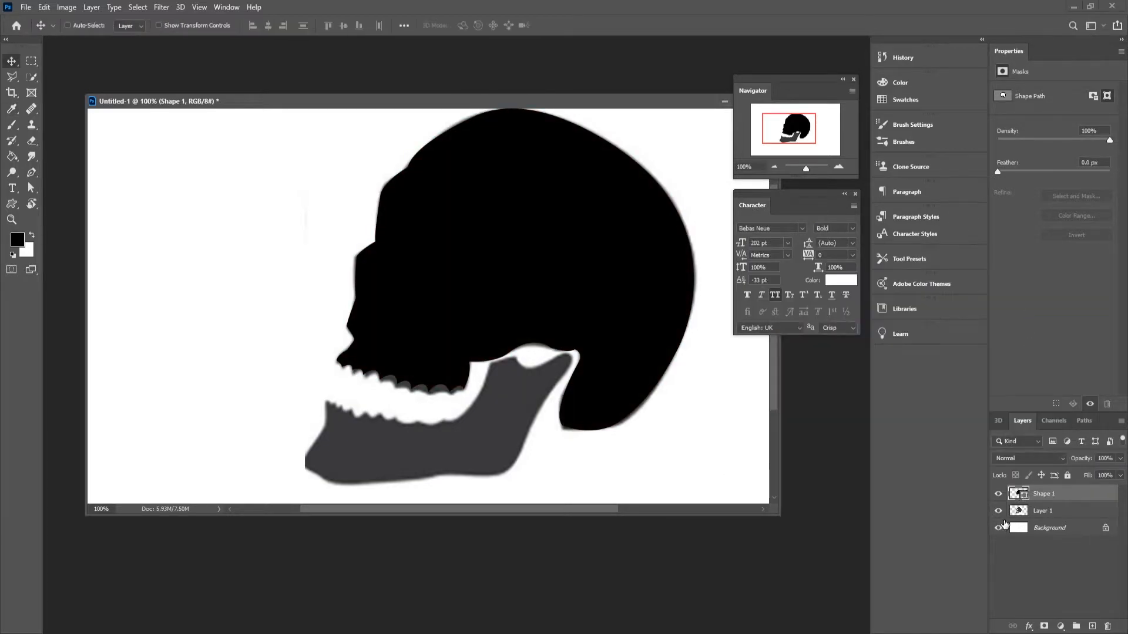
Lower the black skull shape's fill to 55% and duplicate its layer, selecting the original beneath the copy
click(1120, 475)
drag(1122, 489, 1095, 492)
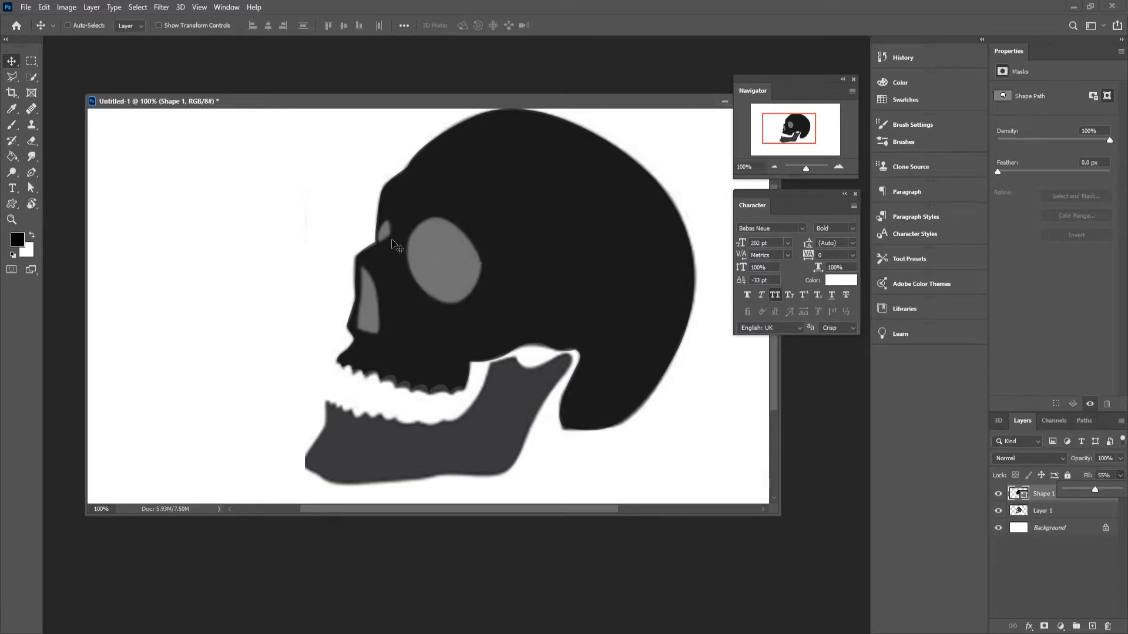
click(1045, 499)
key(ctrl+j)
click(1007, 505)
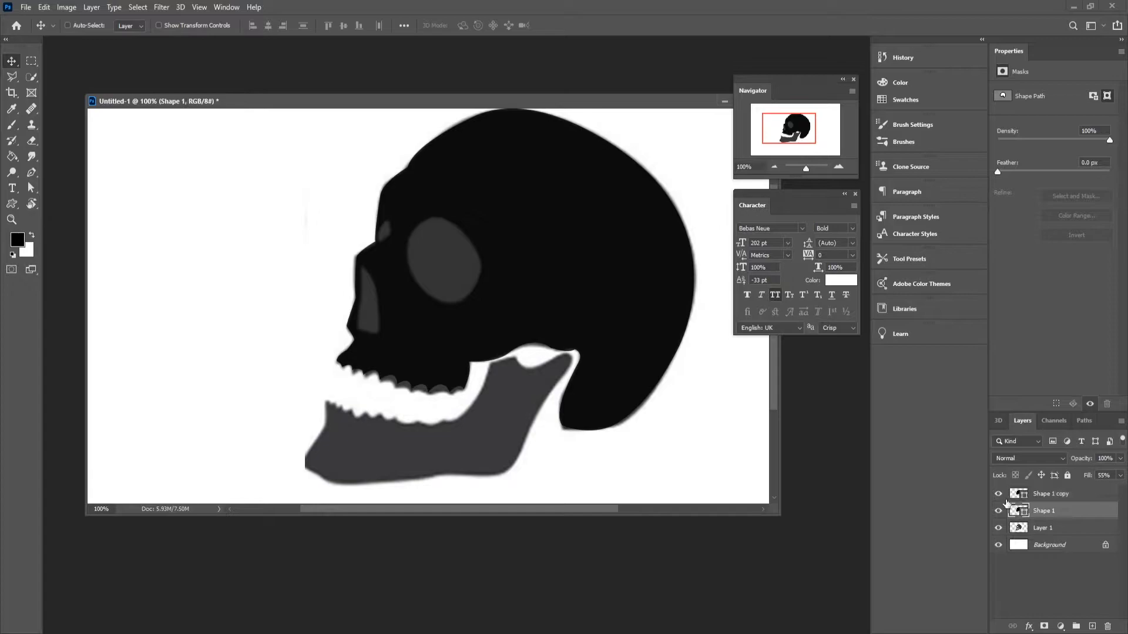
Hide the original Shape 1 layer, add an empty layer above the skull copy and try merging the two
click(999, 511)
click(1080, 498)
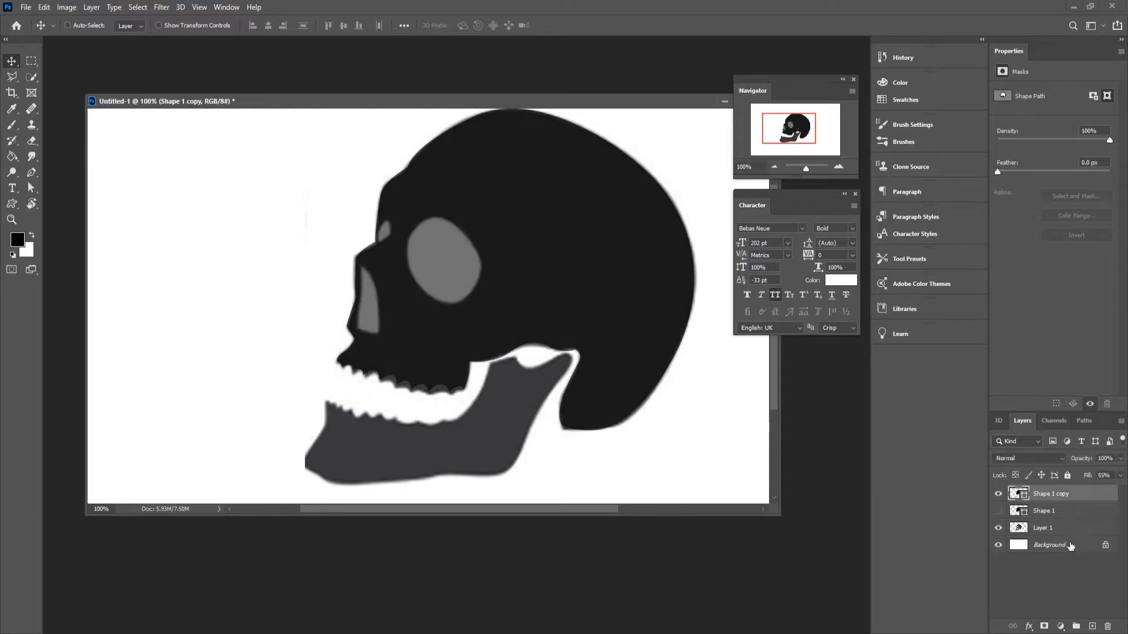
click(1092, 627)
shift+click(1073, 515)
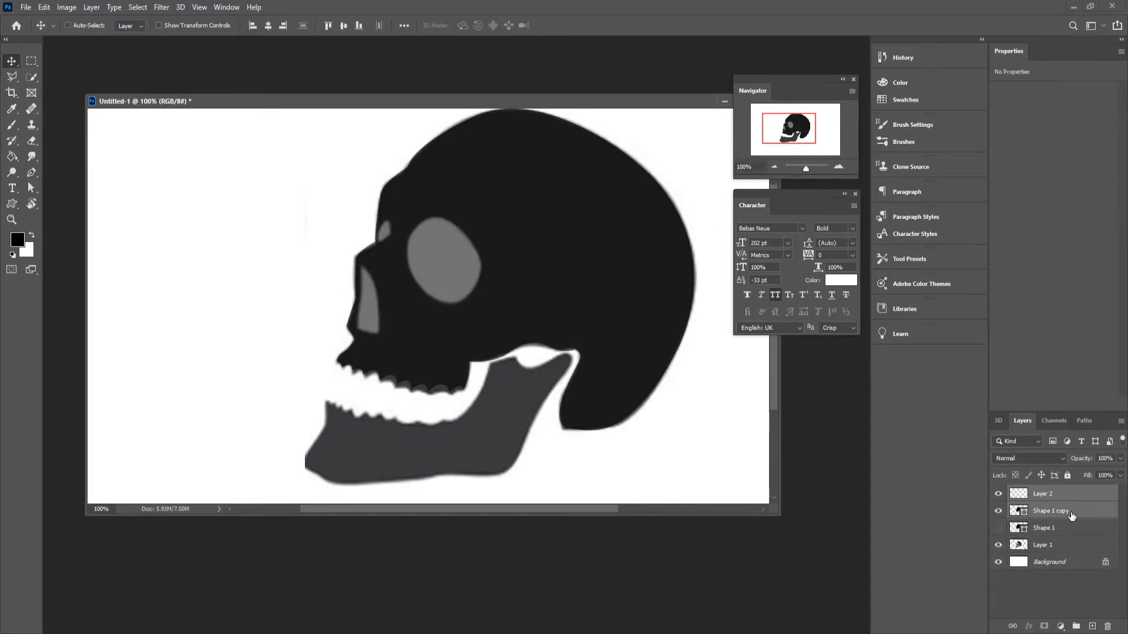
key(ctrl+e)
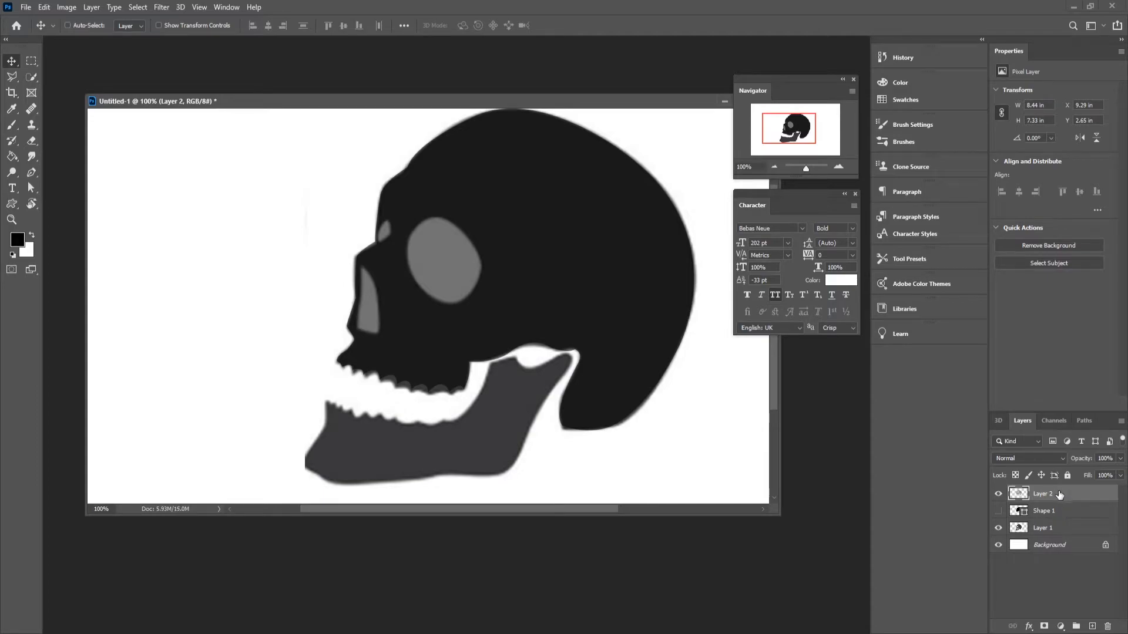
key(ctrl+z)
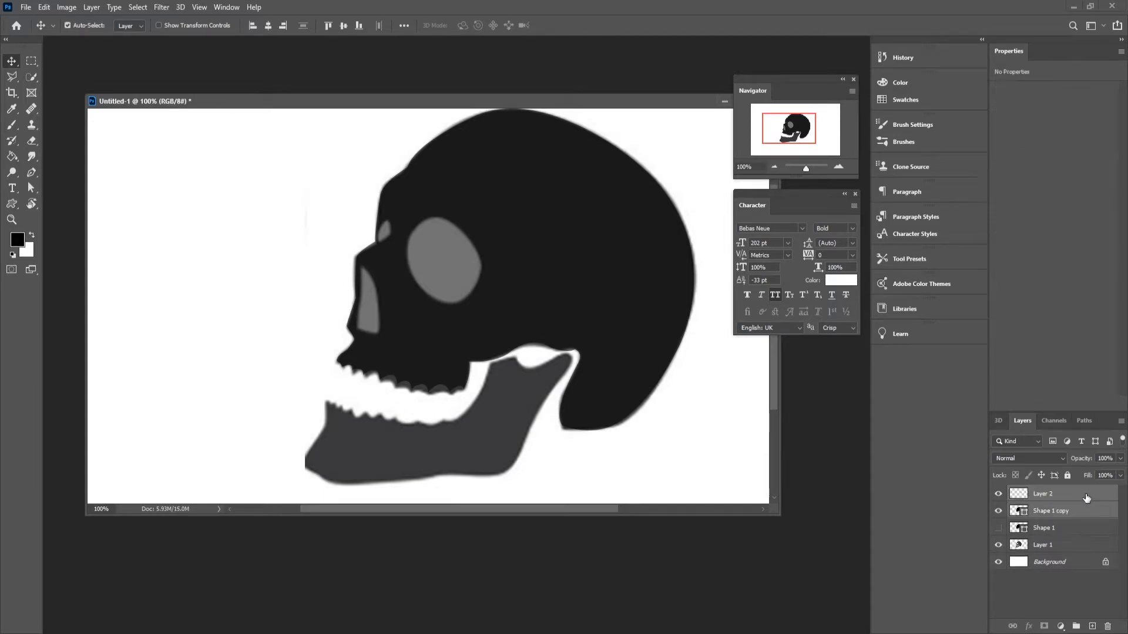
Set the Shape 1 copy's fill to 100% and merge it with the empty layer into a pixel layer
click(1084, 512)
click(1121, 476)
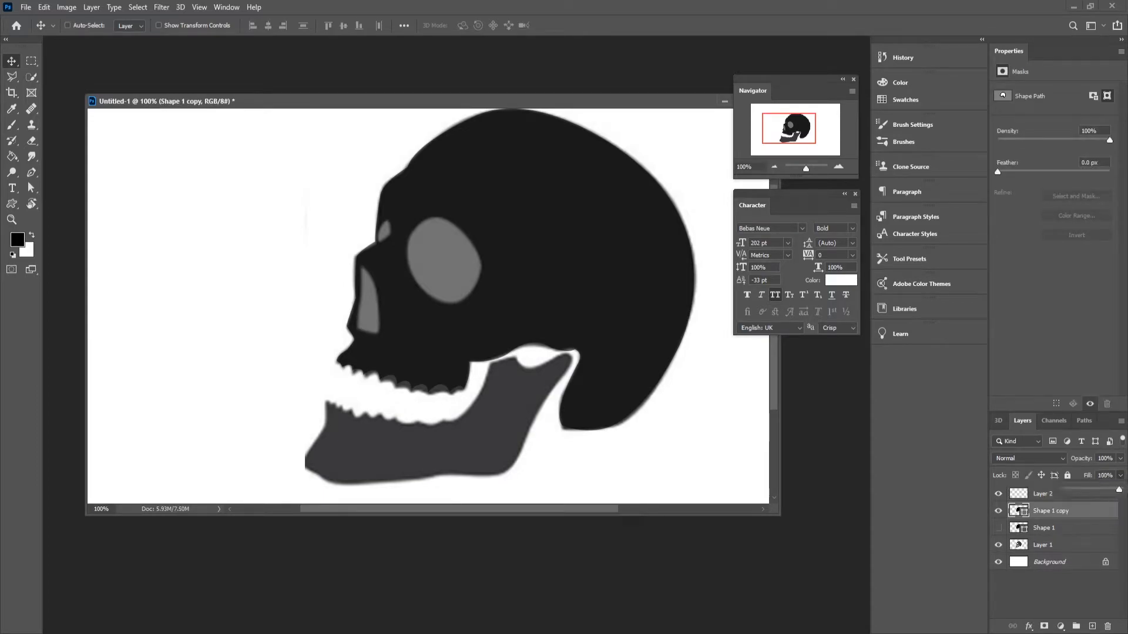
shift+click(1054, 496)
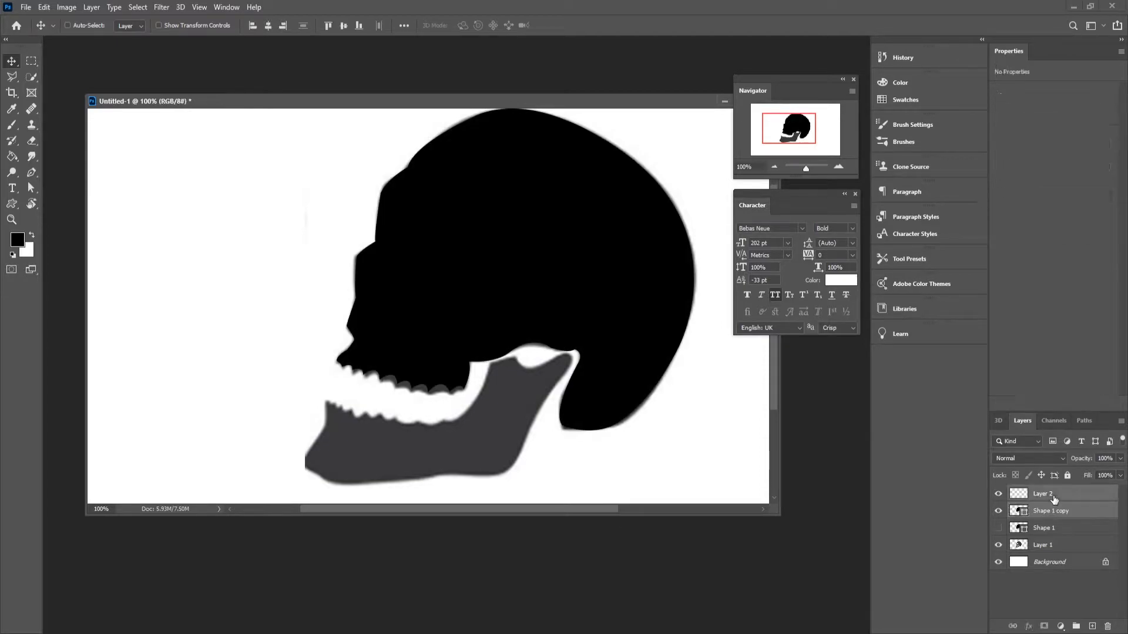
key(ctrl+e)
Lower the merged skull layer's fill to 38% and trace the eye socket as a white shape on a new layer
click(1120, 477)
click(1085, 490)
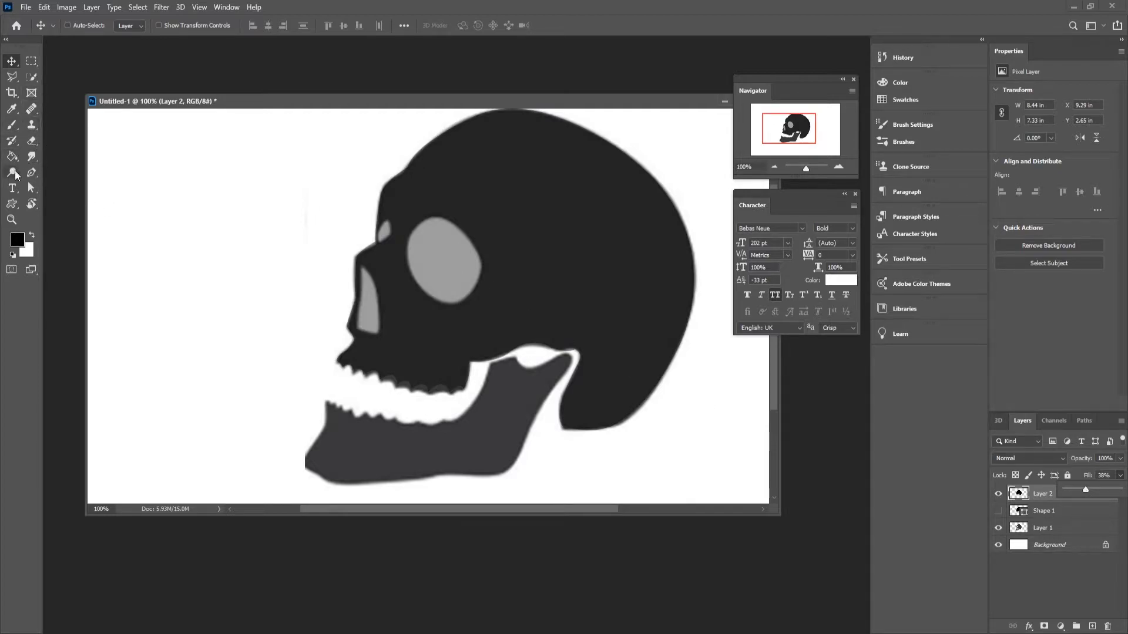
click(32, 172)
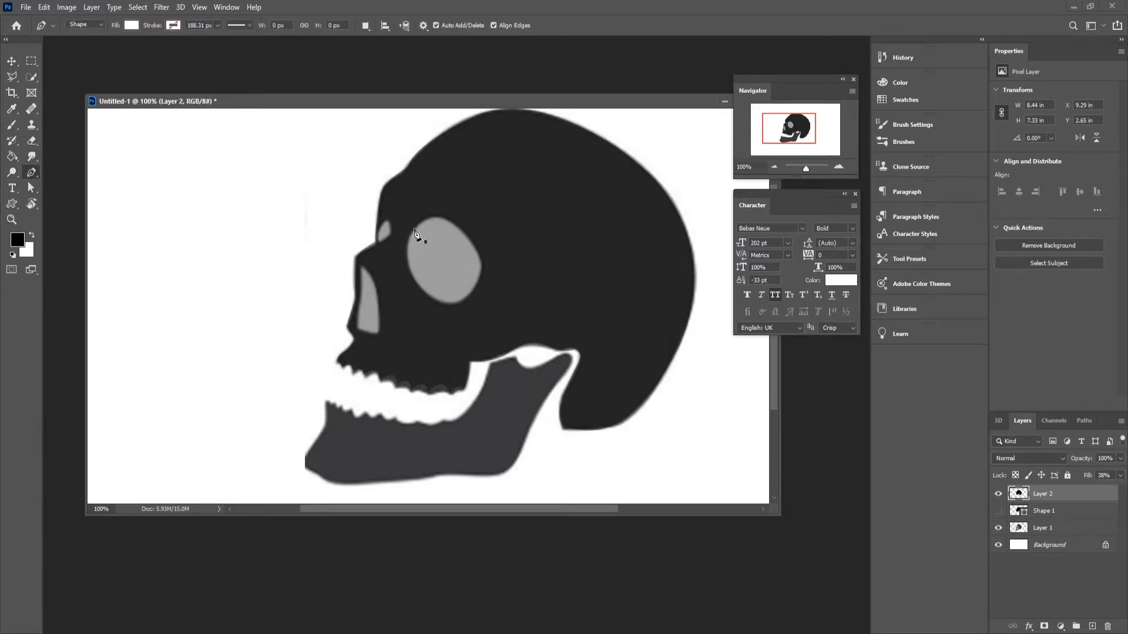
click(1091, 626)
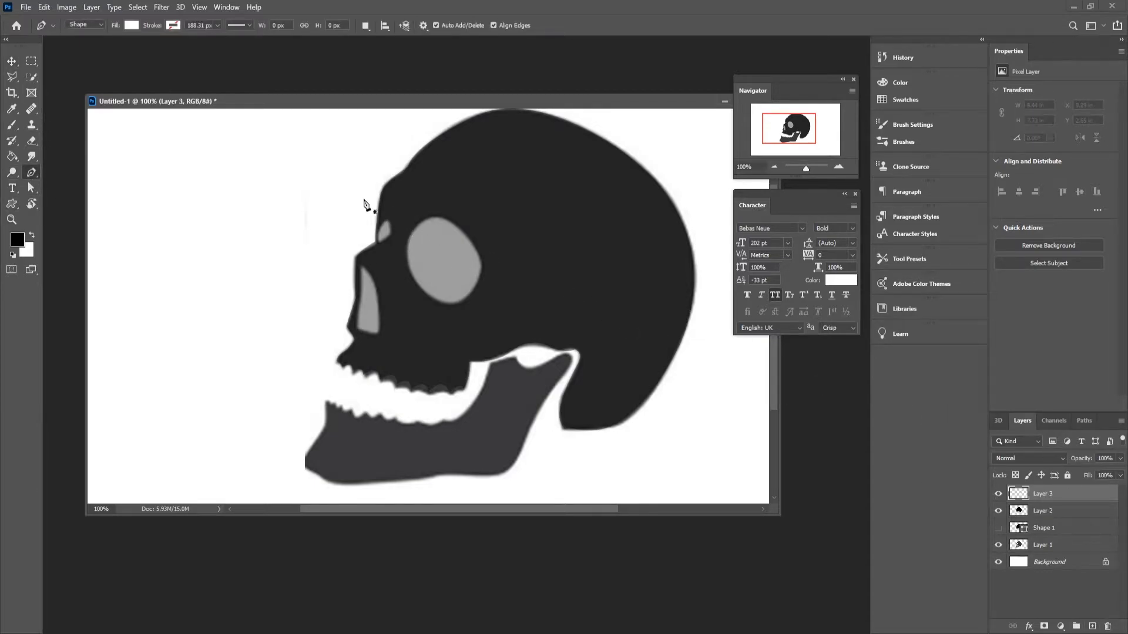
click(414, 231)
mouse_move(417, 281)
mouse_down()
mouse_move(435, 308)
mouse_move(485, 290)
mouse_move(472, 238)
mouse_up()
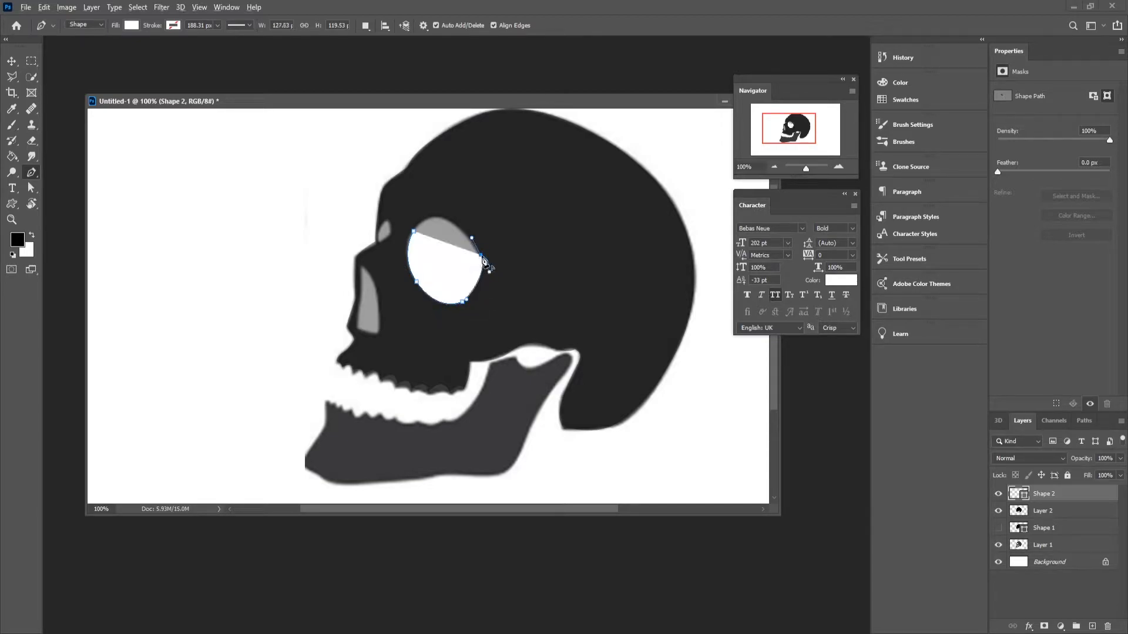
drag(424, 221, 390, 237)
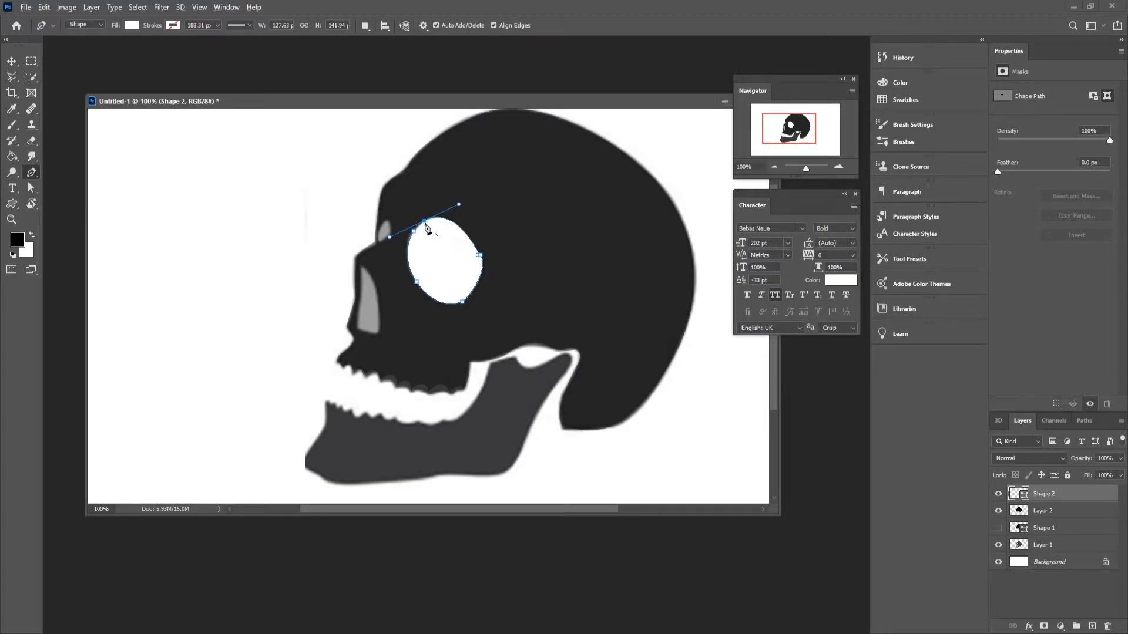
Trace the nose cavity as a closed white shape with the Pen tool
click(359, 266)
drag(379, 334, 373, 391)
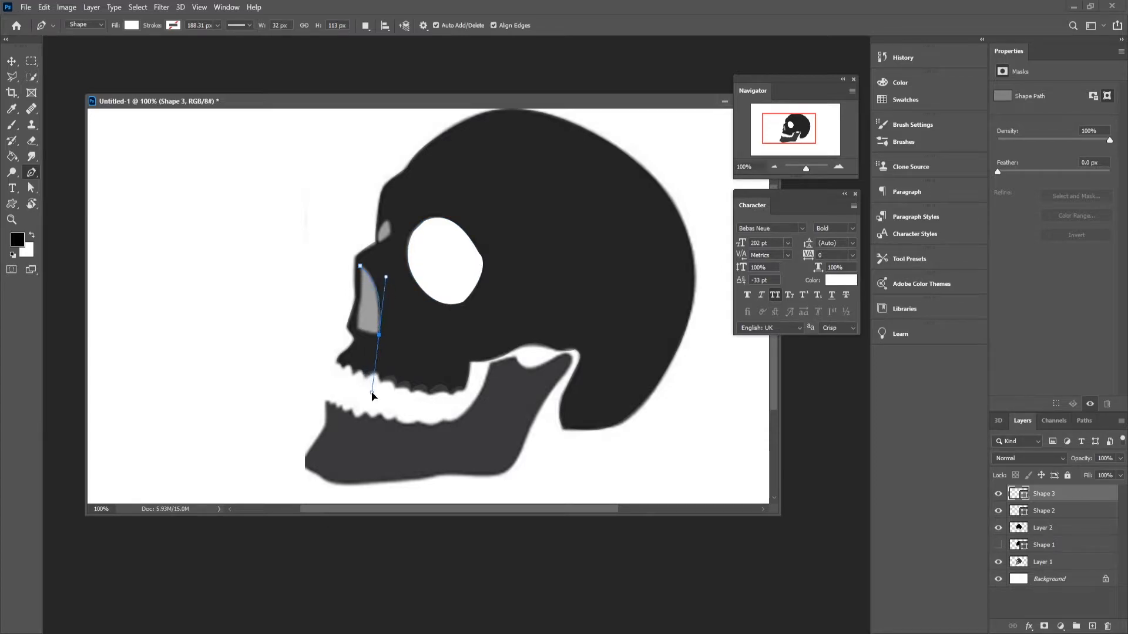
click(357, 328)
click(359, 267)
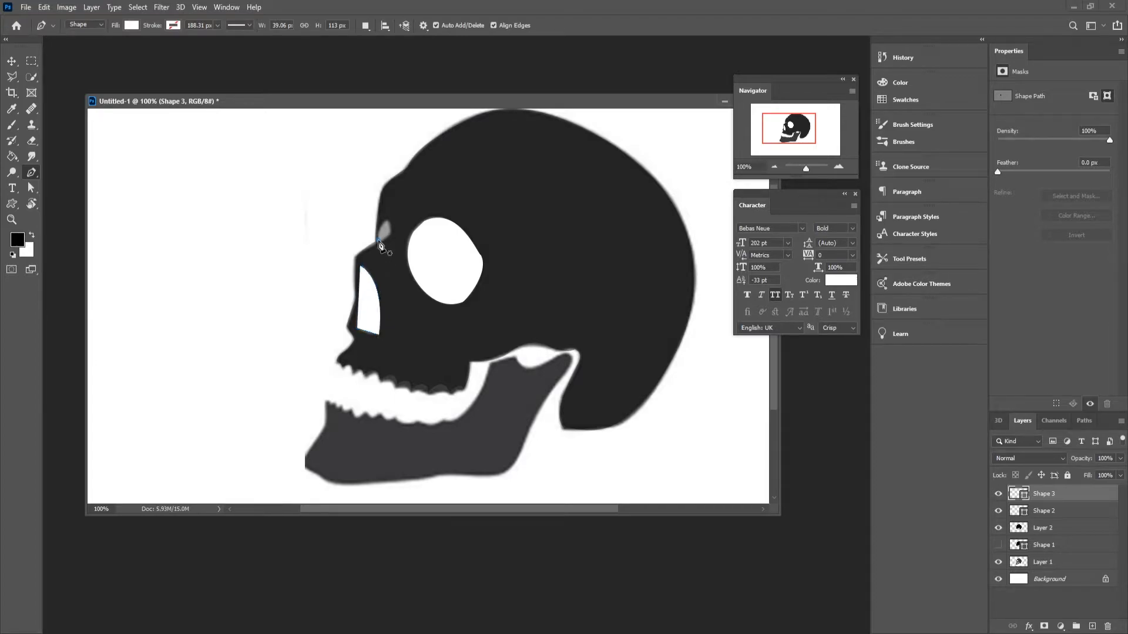
Trace the small opening at the brow beside the eye socket as a white shape
click(379, 240)
drag(378, 216, 395, 229)
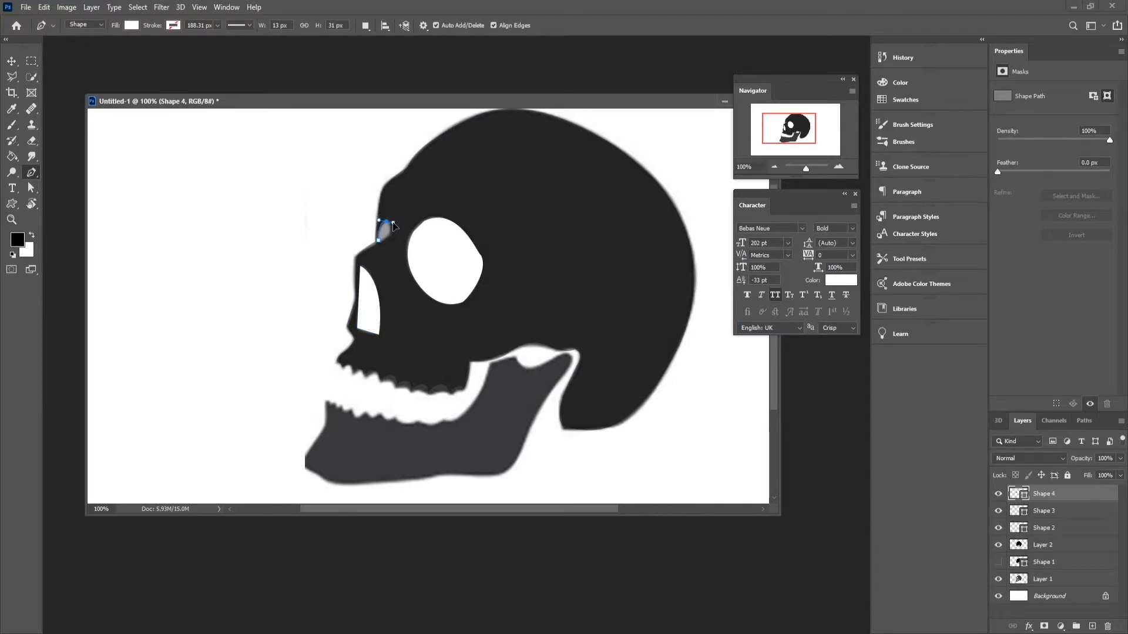
alt+click(386, 222)
click(391, 233)
drag(387, 240, 387, 241)
alt+click(391, 233)
Merge the three white opening shapes and combine them with a new empty layer into one pixel layer
click(12, 61)
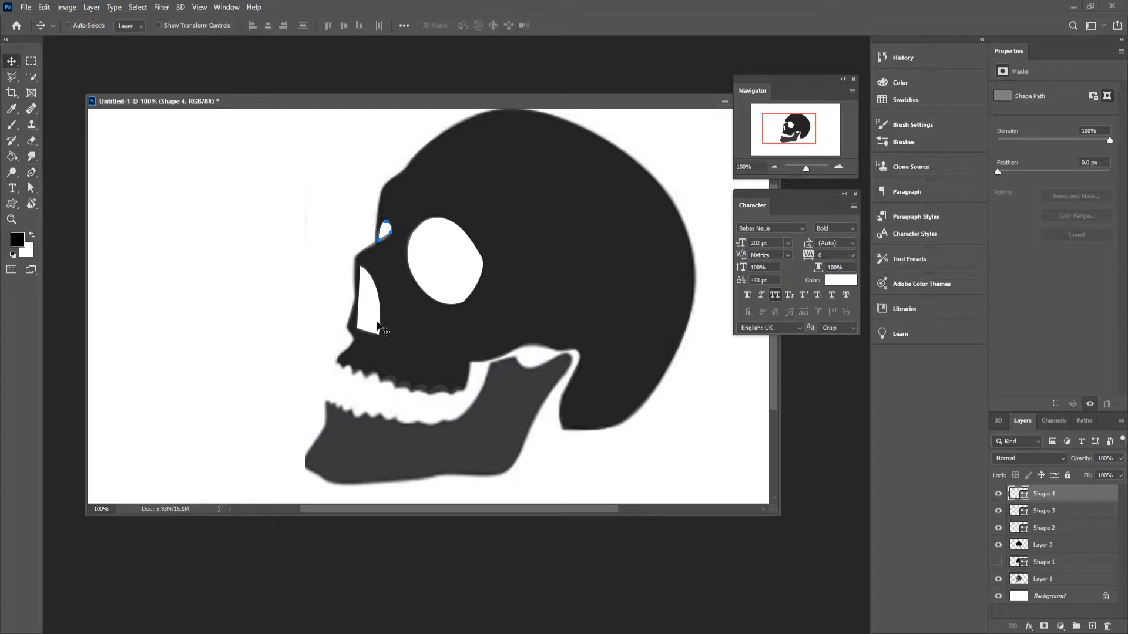
shift+click(1053, 530)
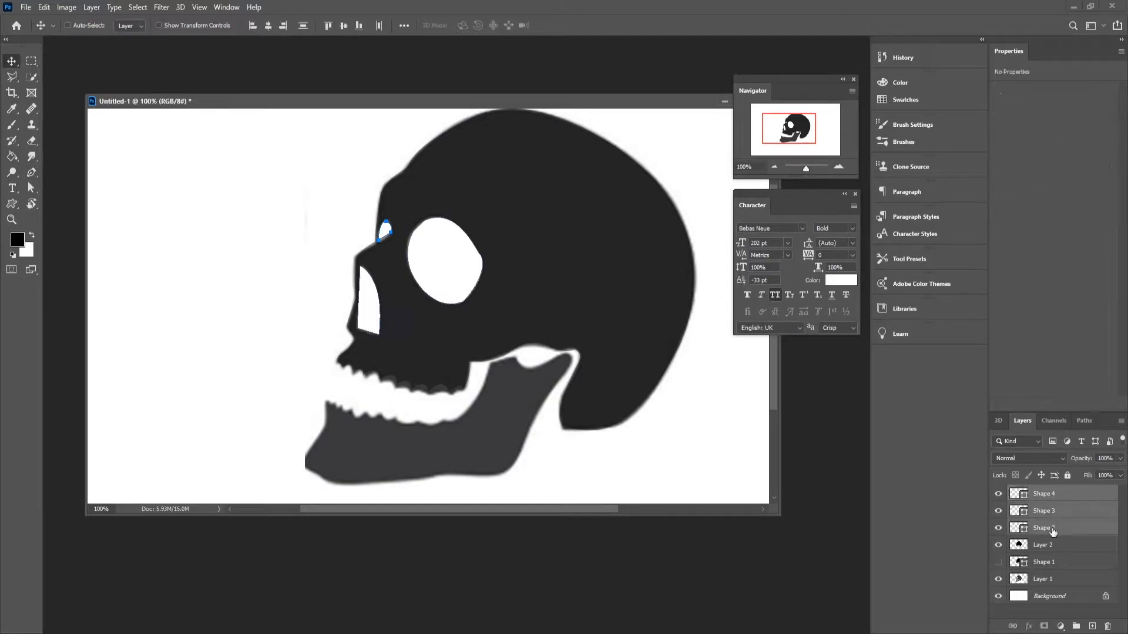
key(ctrl+e)
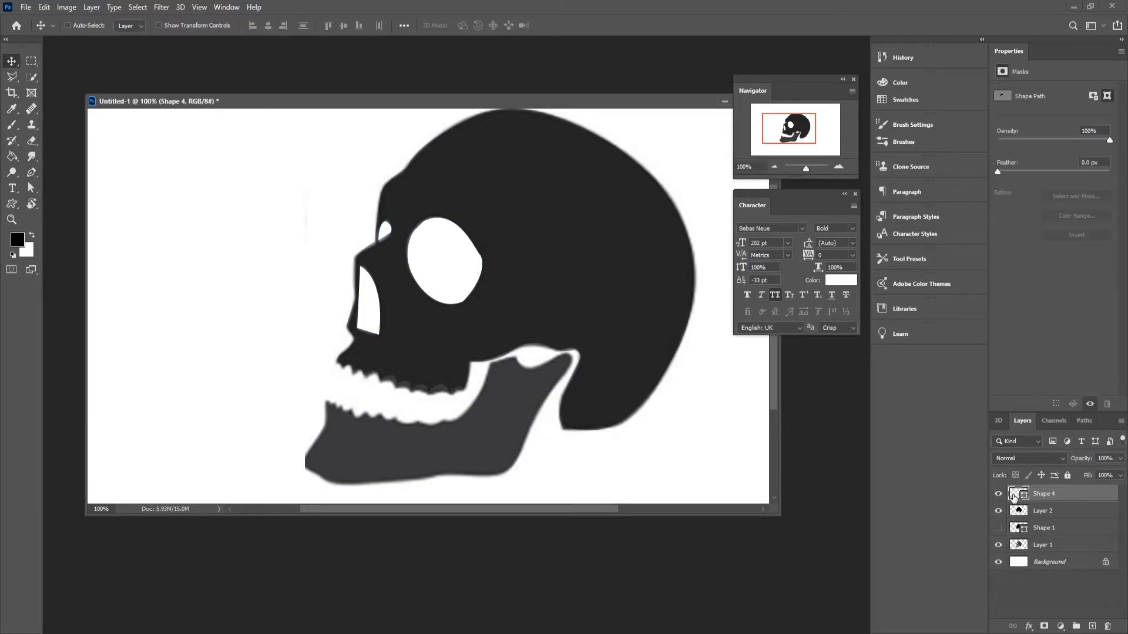
ctrl+click(1019, 499)
click(1092, 626)
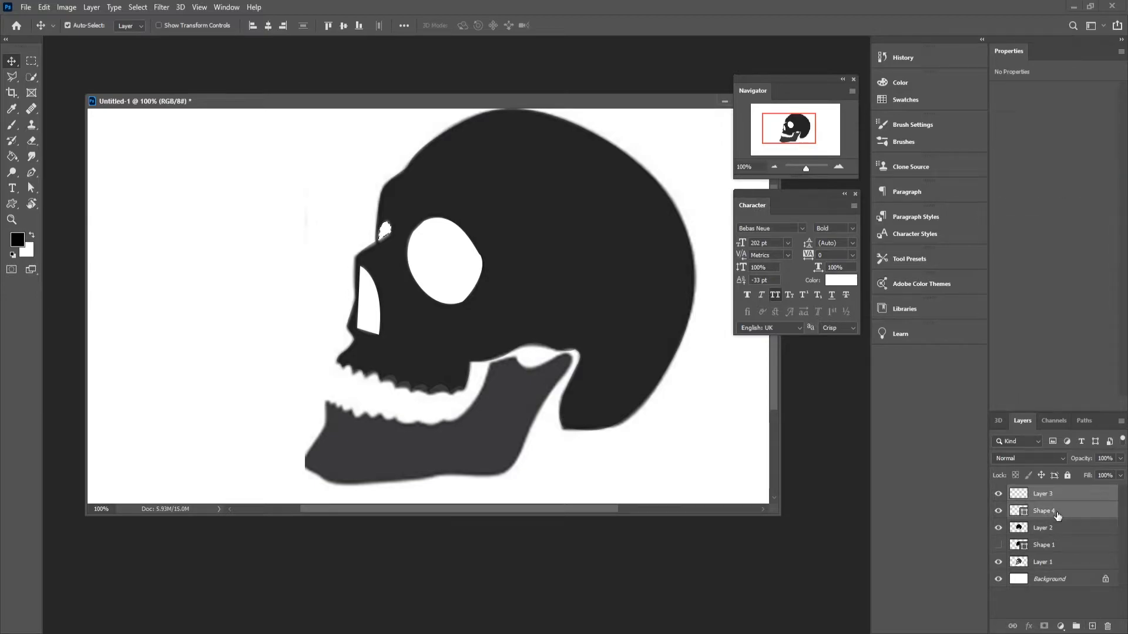
key(ctrl+e)
Cut the eye, nose and brow openings out of Layer 2 using Layer 3's outline as the selection, hiding Layer 3
ctrl+click(1019, 493)
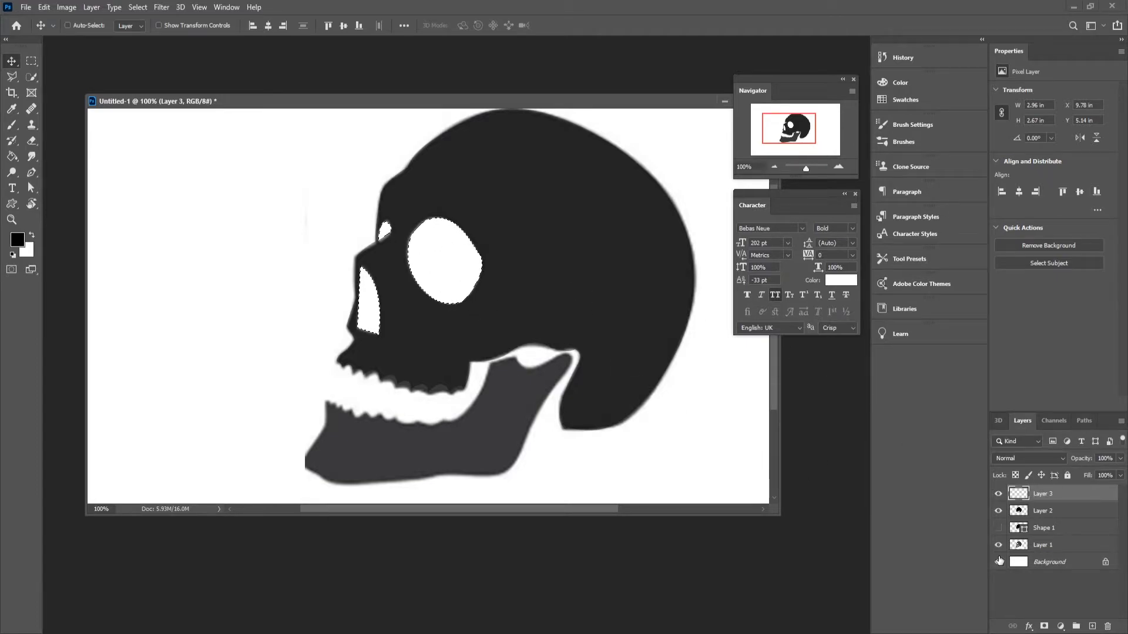
click(1043, 517)
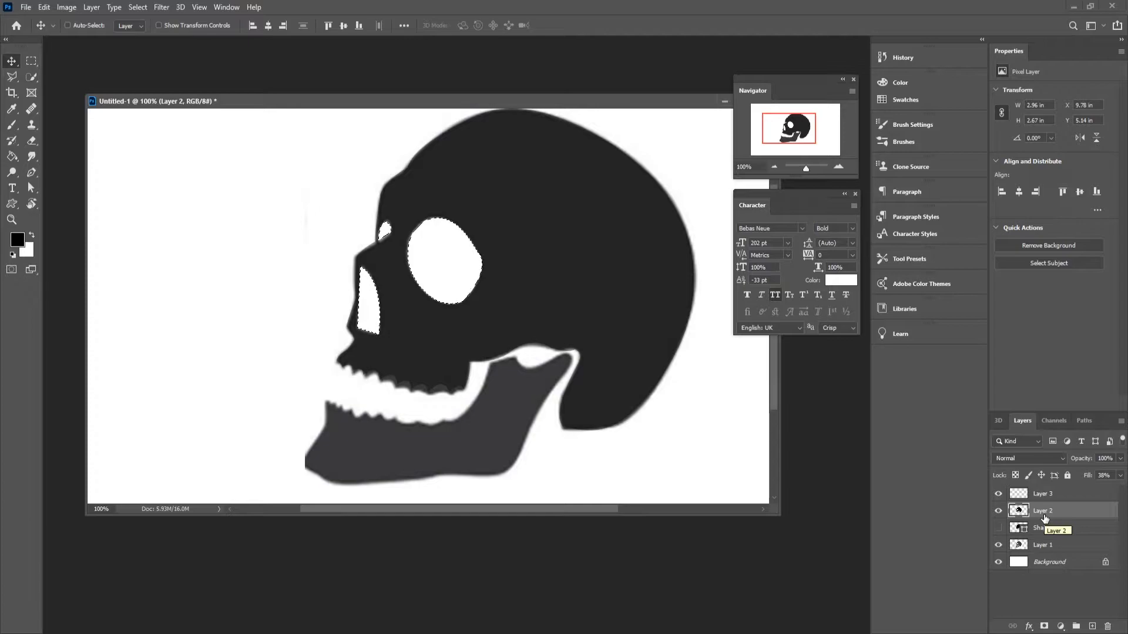
click(998, 494)
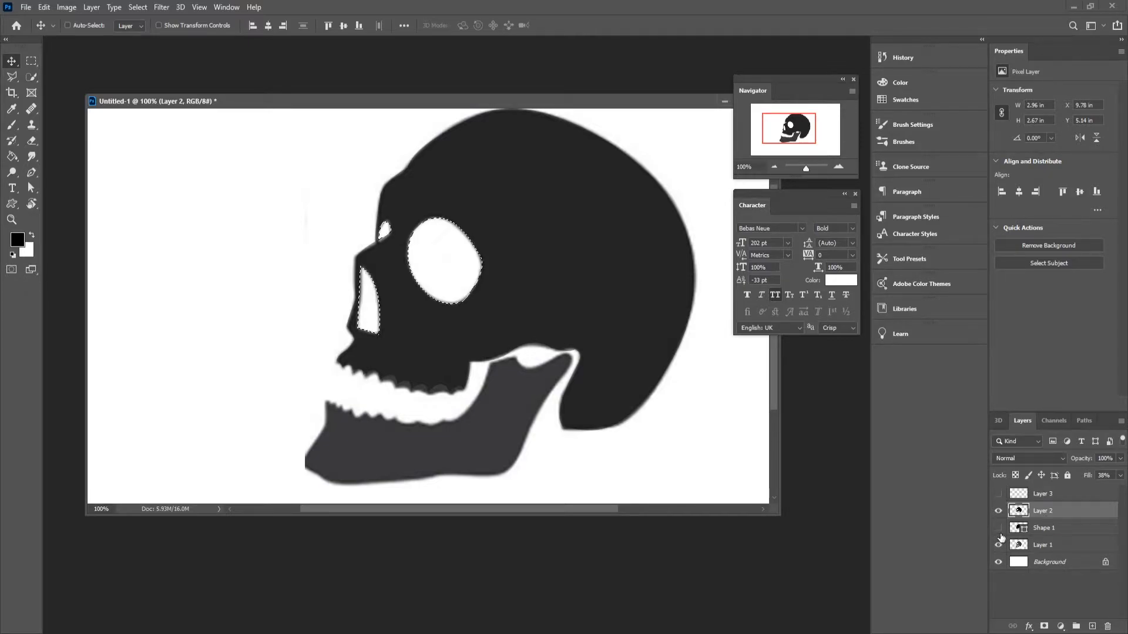
key(ctrl+d)
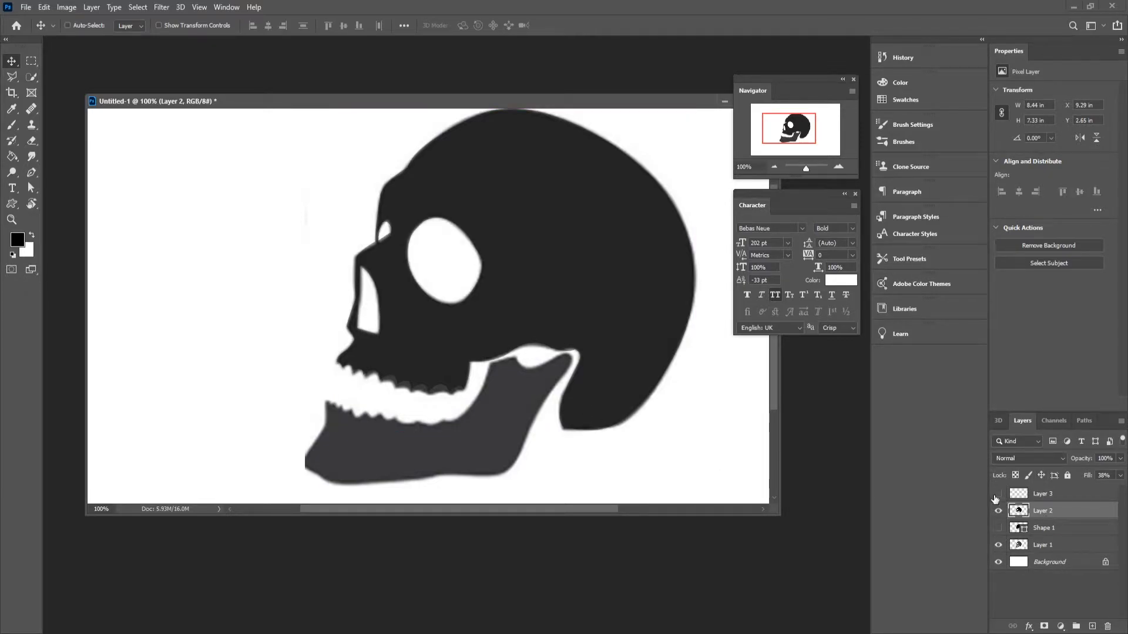
Hide the reference skull and Background layers and set the skull layer's fill to 100%
click(999, 545)
click(998, 562)
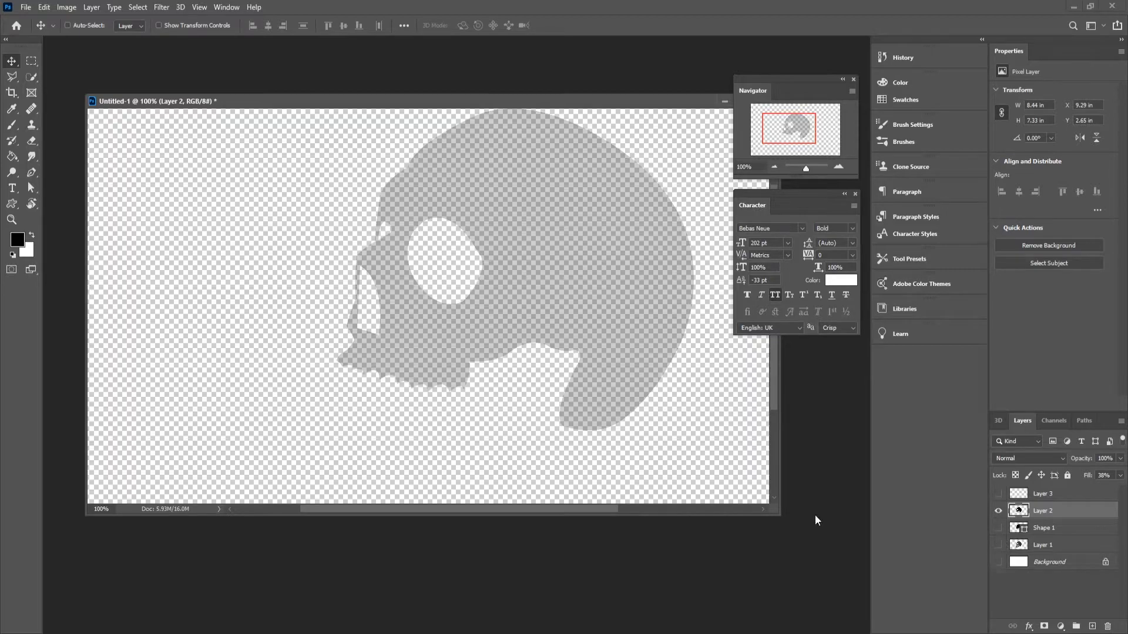
click(1120, 478)
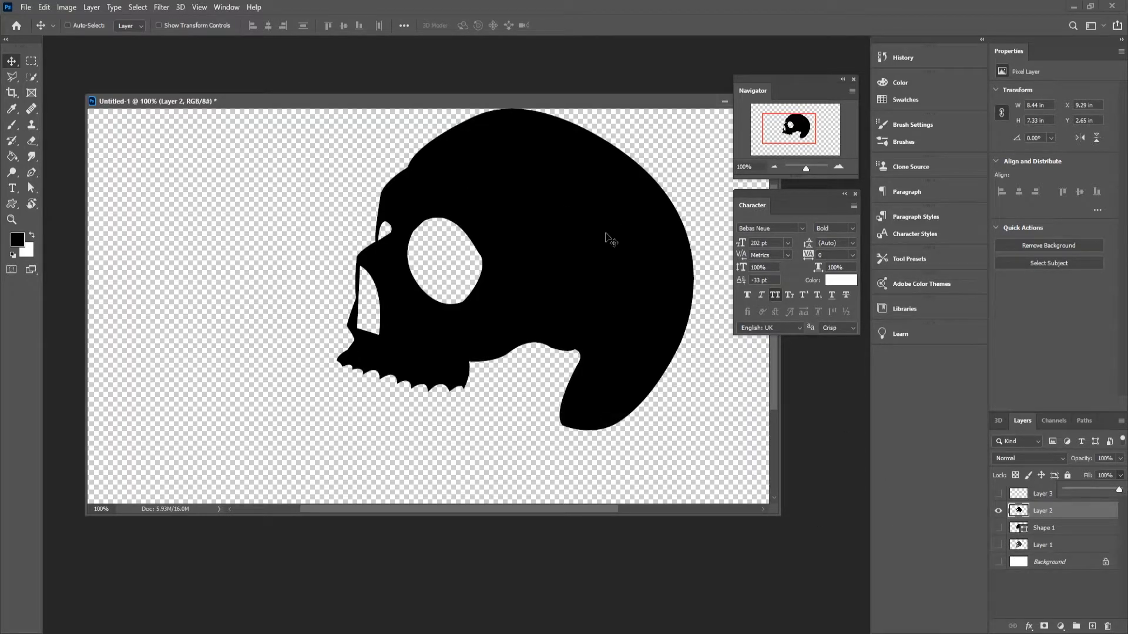
click(775, 167)
click(775, 167)
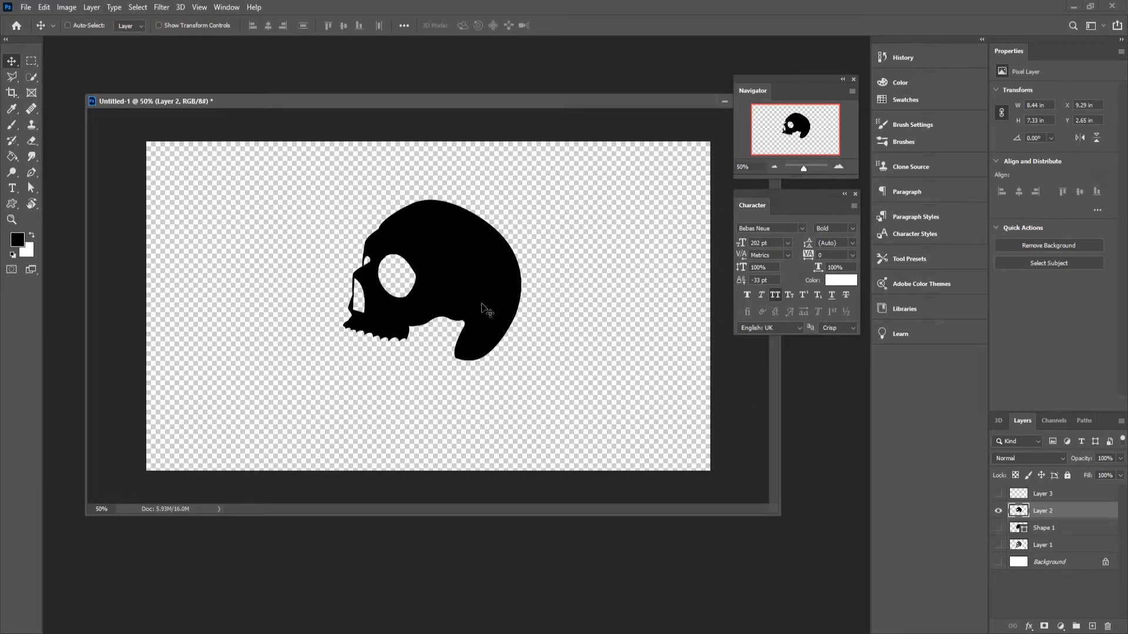
Add a white 18 px outside stroke to the skull layer
click(1028, 626)
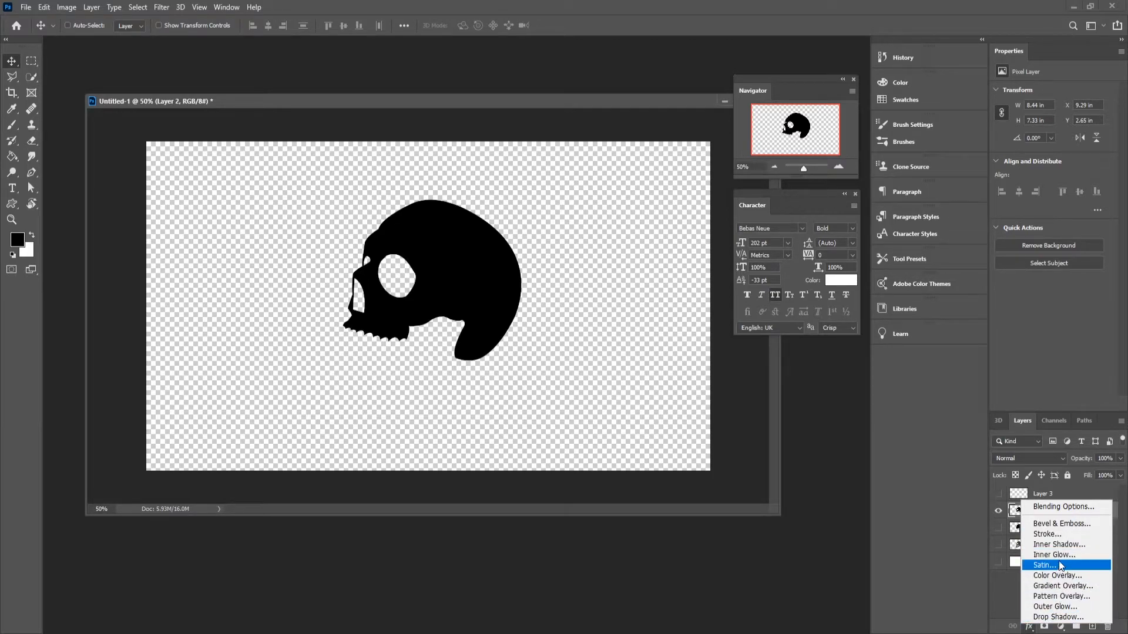
click(1056, 538)
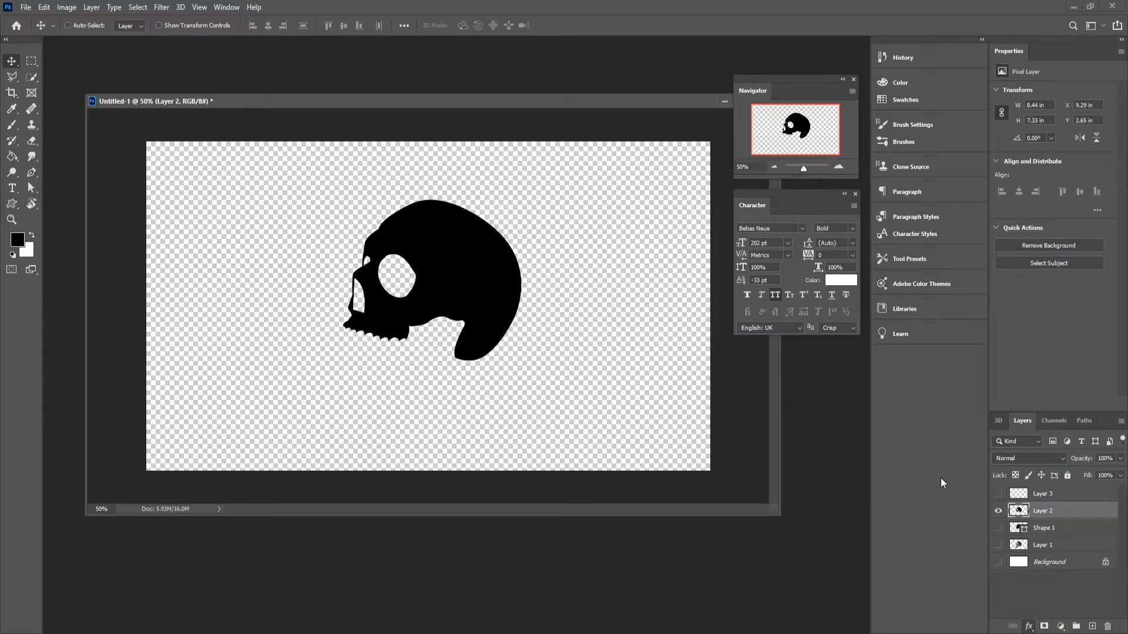
click(855, 322)
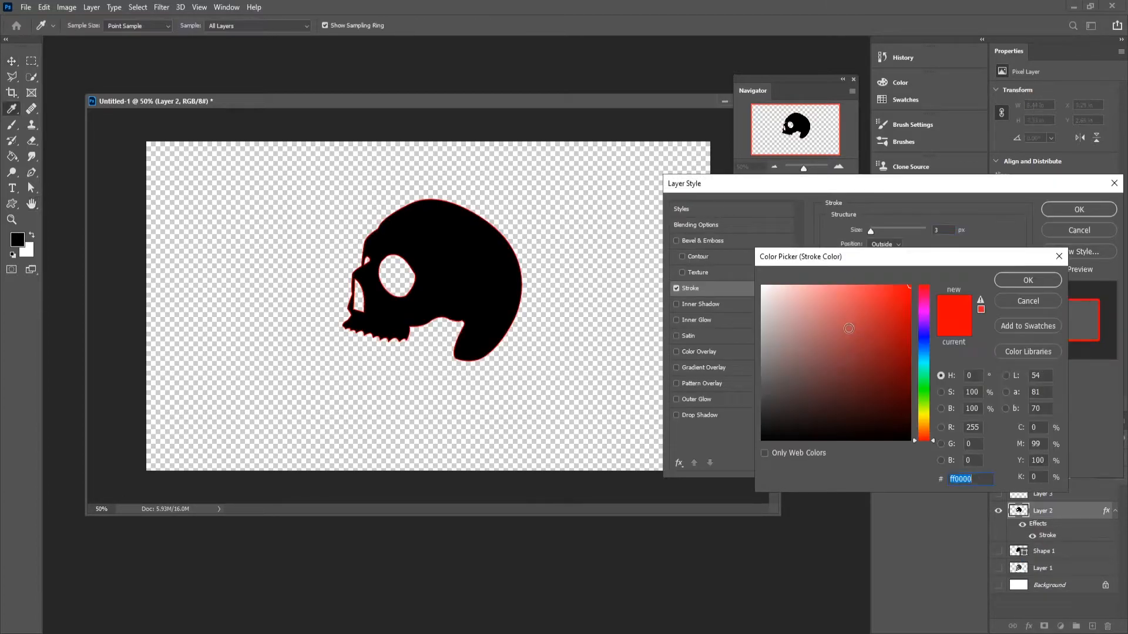
drag(797, 321, 769, 284)
click(1017, 291)
drag(872, 231, 878, 233)
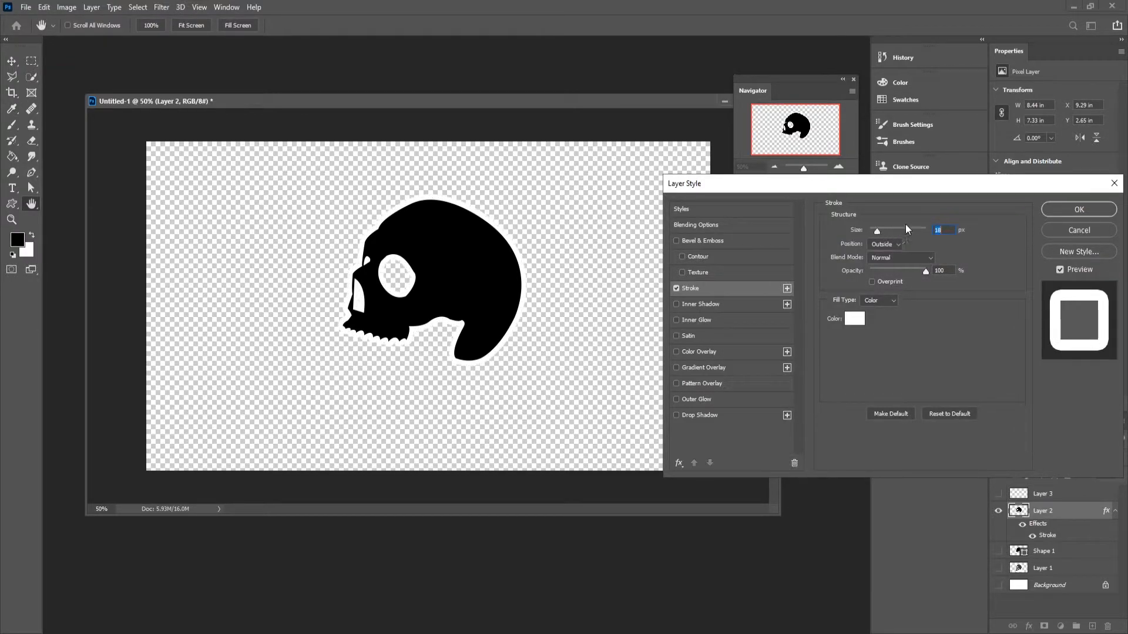
click(1058, 207)
Duplicate Layer 2 and Layer 3 with the openings shown, merge the copies and shift the merged skull slightly down and right
key(v)
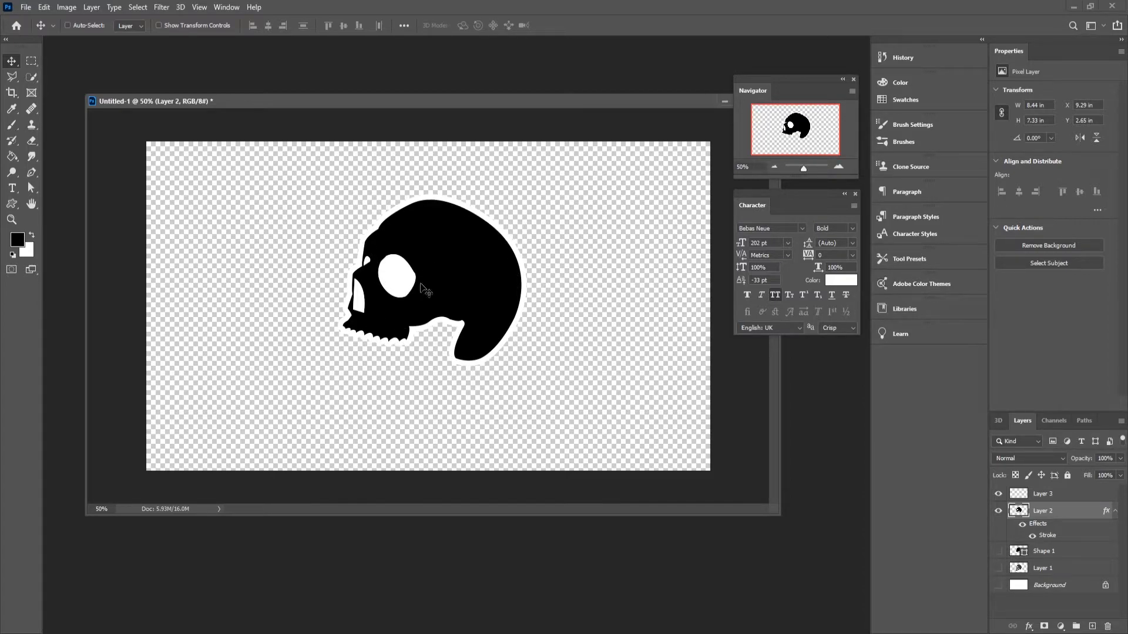
drag(1063, 513, 1061, 514)
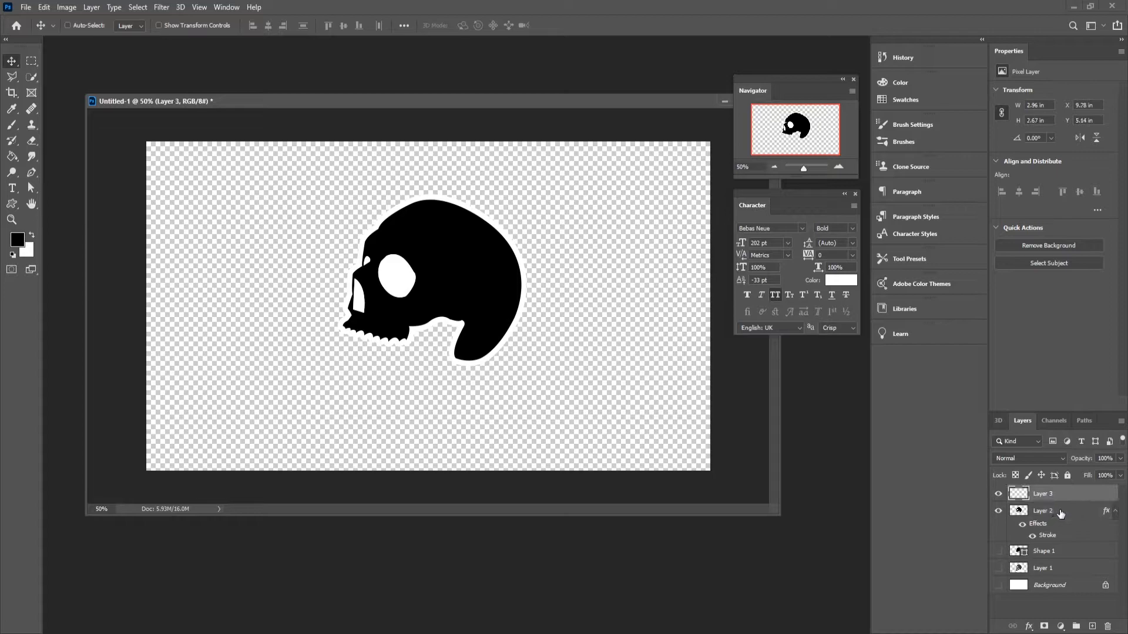
ctrl+click(1056, 514)
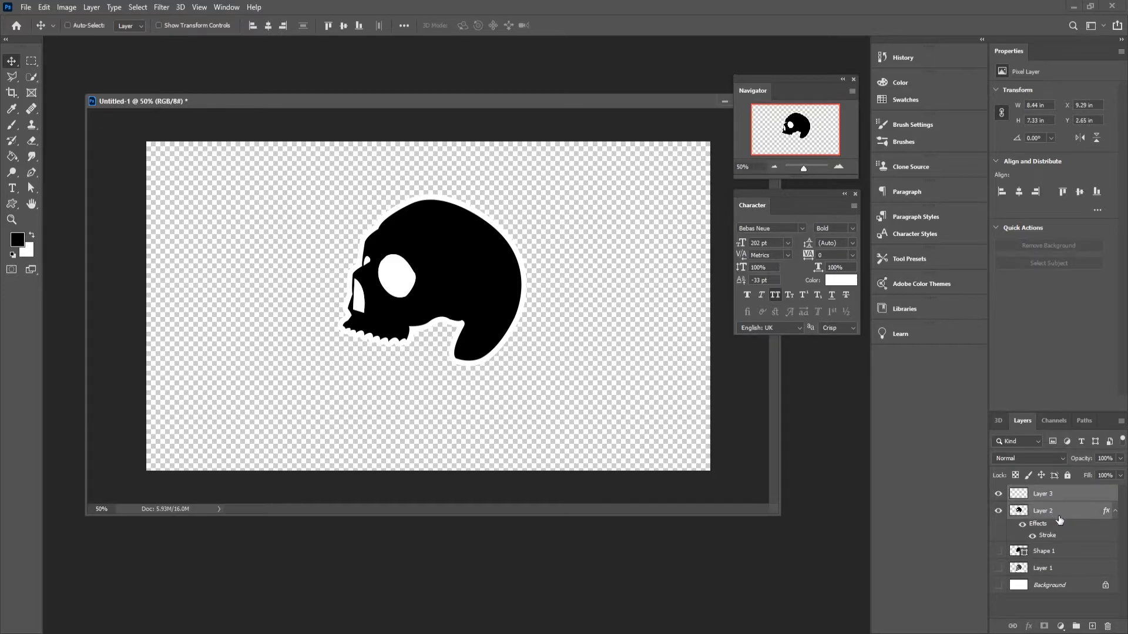
key(ctrl+j)
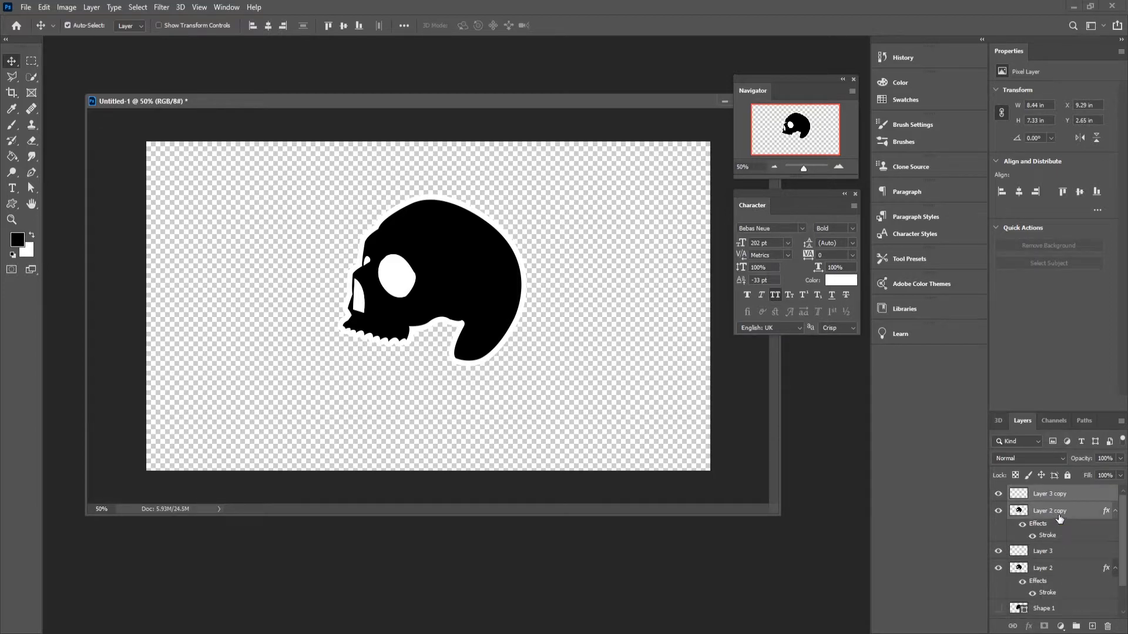
key(ctrl+e)
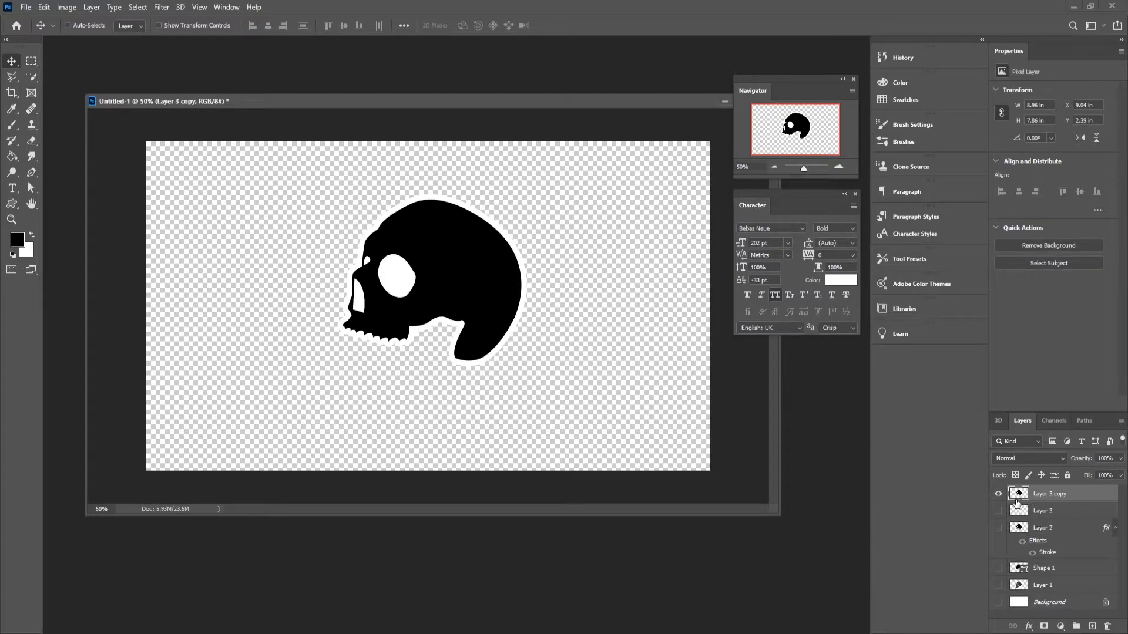
mouse_move(538, 323)
mouse_down()
mouse_move(494, 329)
mouse_move(546, 329)
mouse_up()
key(w)
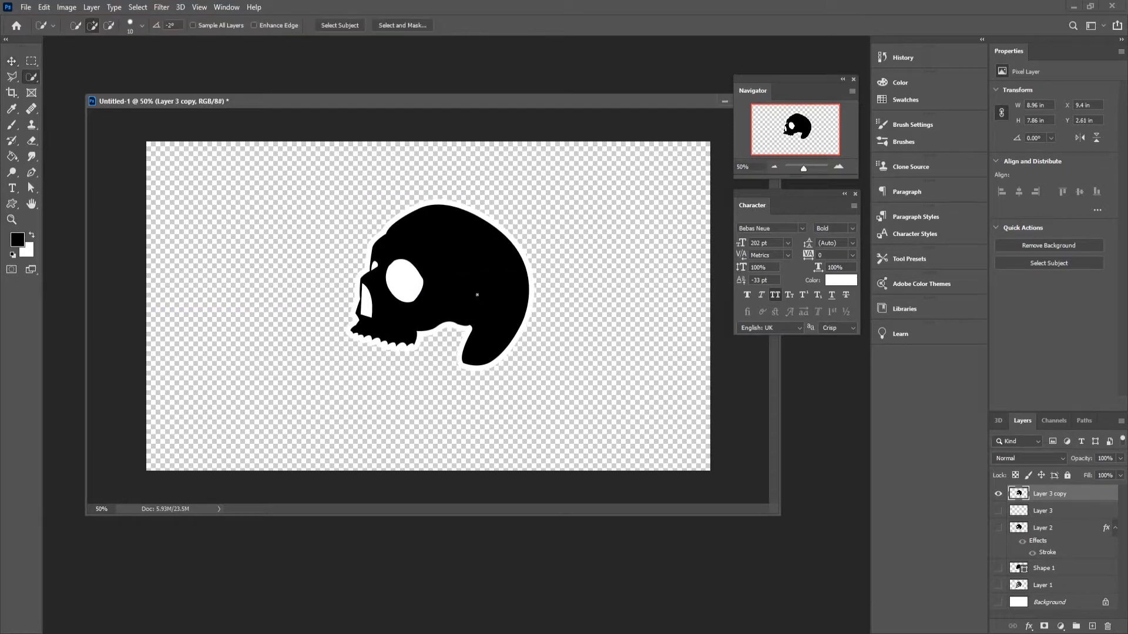
Clear the merged skull's black area using a Magic Wand selection and fill it with black again
right_click(31, 77)
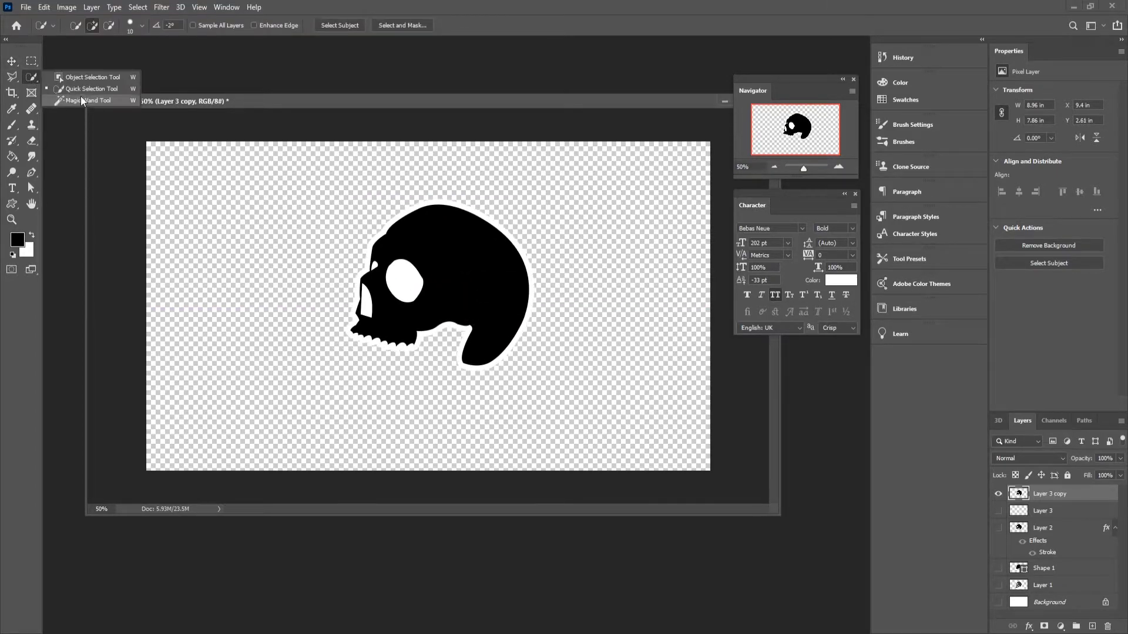
click(82, 101)
click(427, 268)
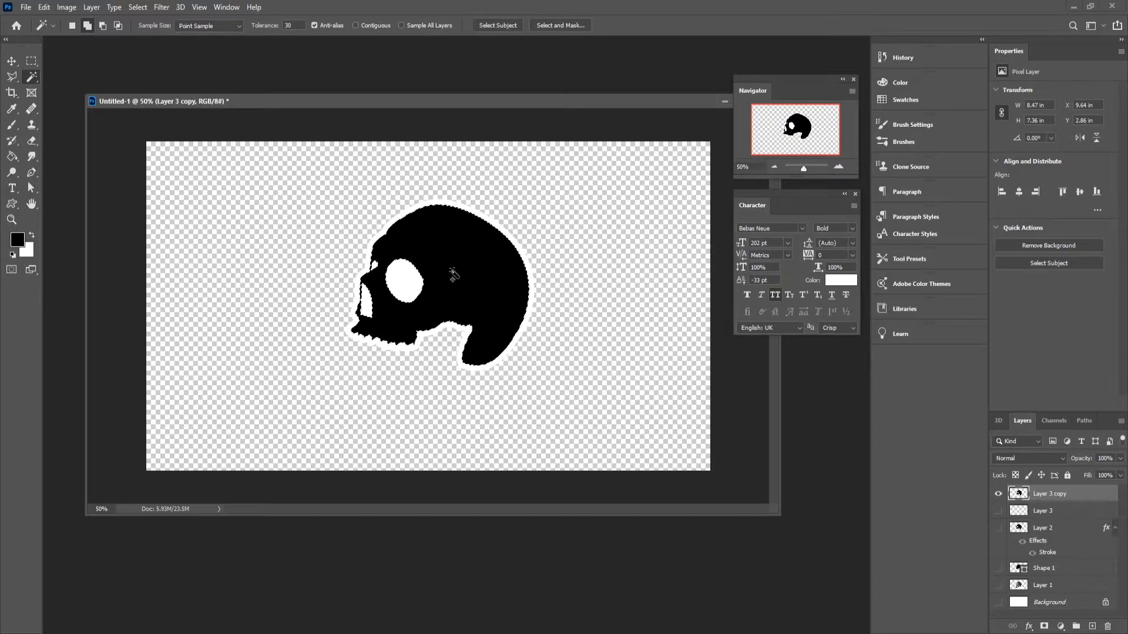
key(Delete)
key(ctrl+d)
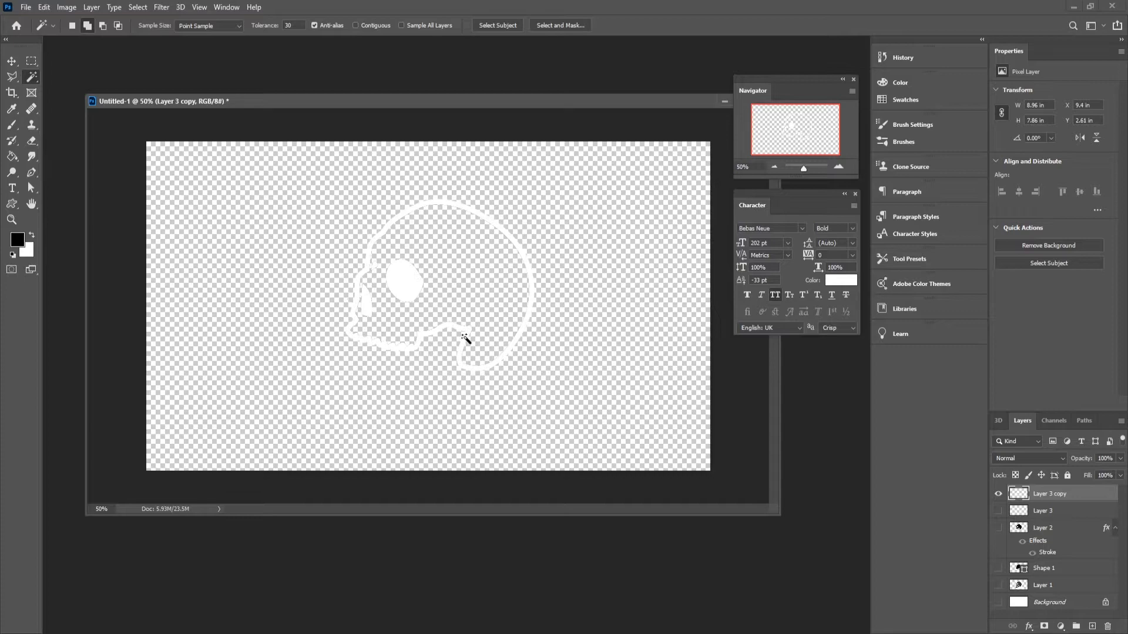
click(464, 342)
key(alt+BackSpace)
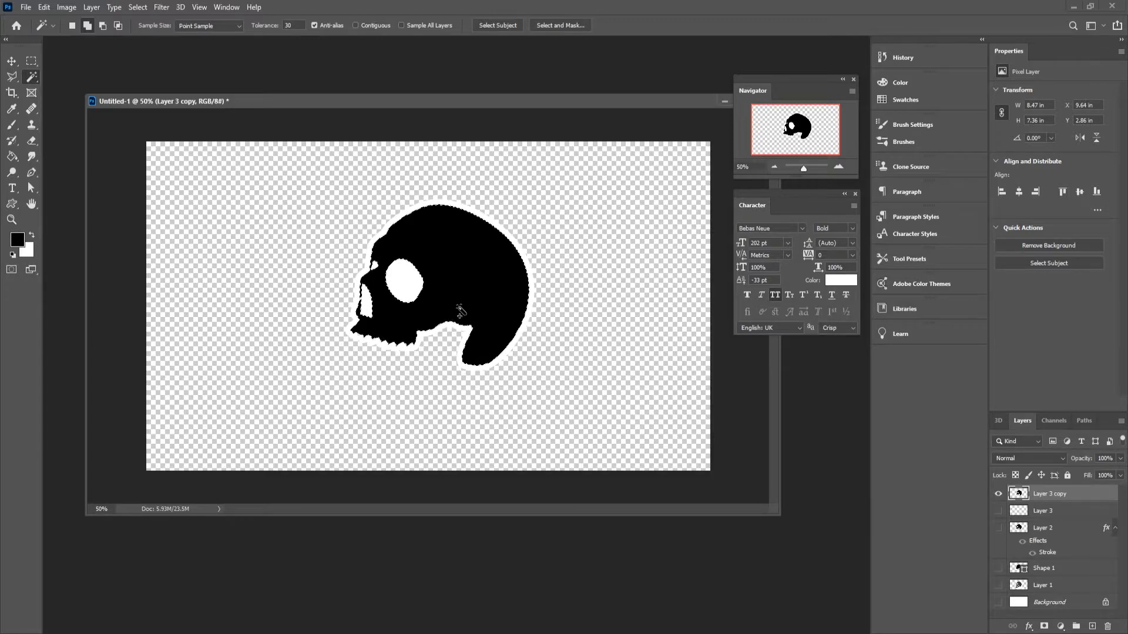
Shift the merged skull slightly down and left and trim the canvas on all sides based on transparent pixels
key(v)
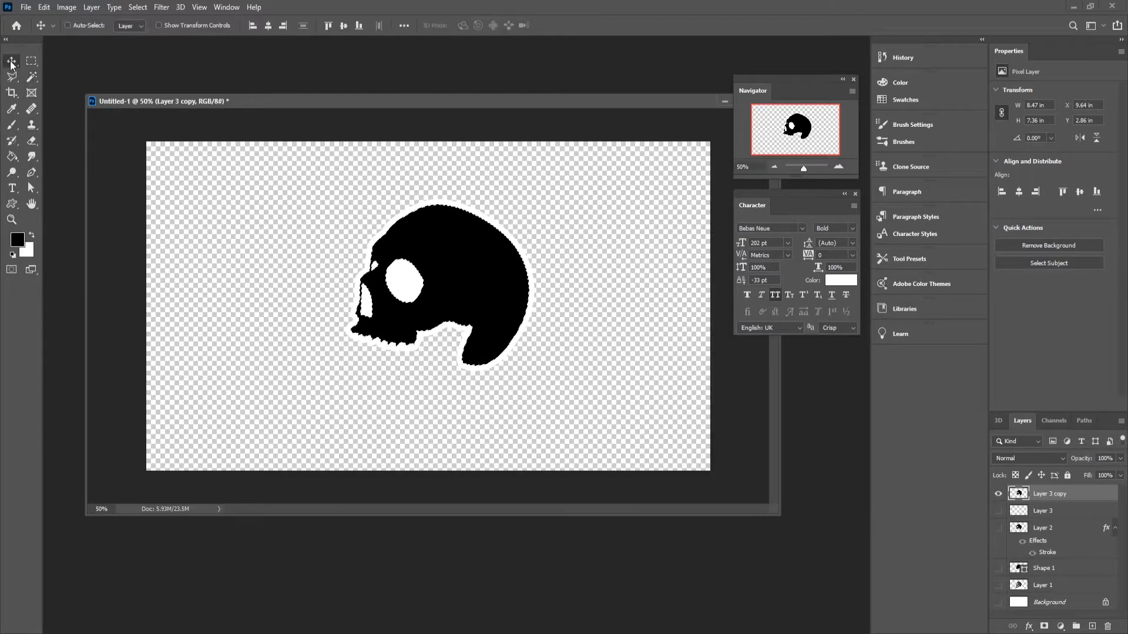
ctrl+drag(478, 284, 468, 307)
click(78, 12)
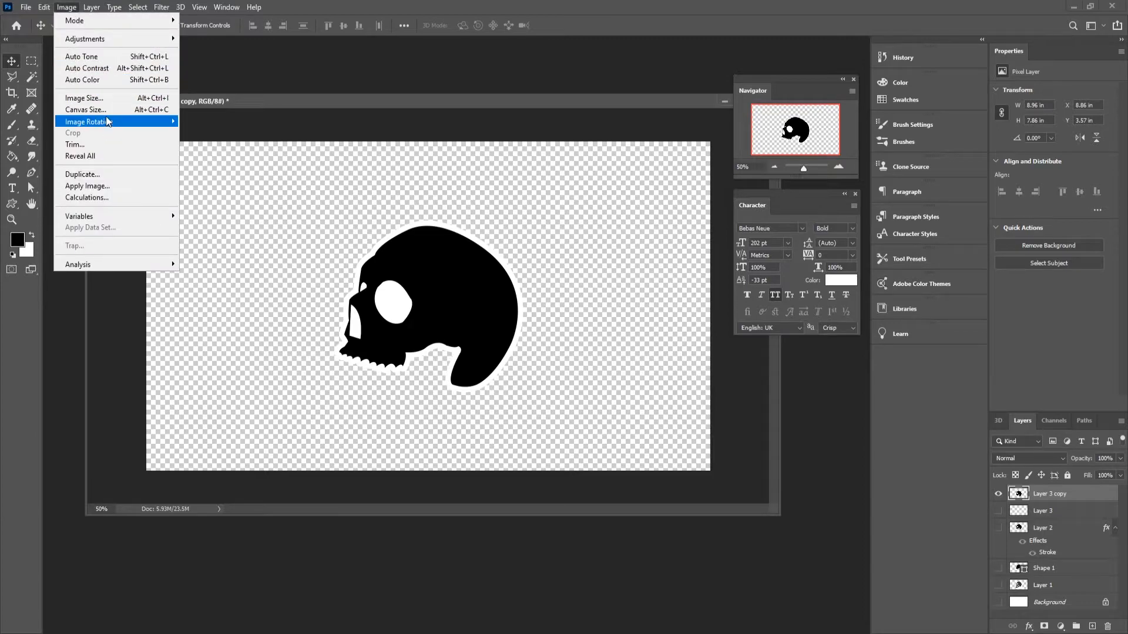
click(75, 144)
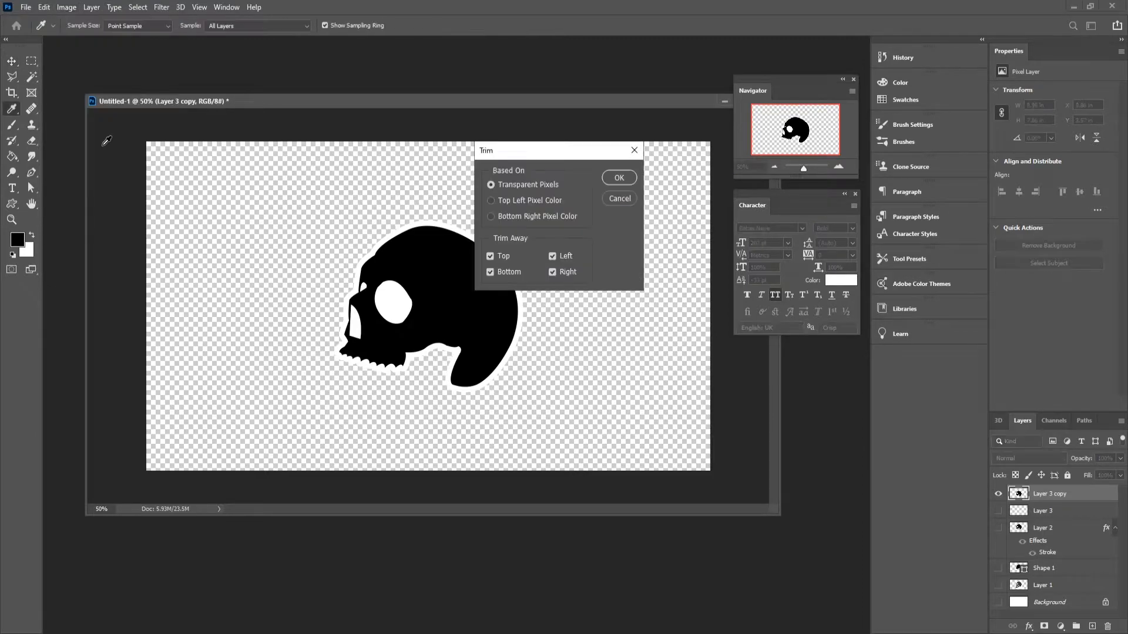
key(Return)
key(v)
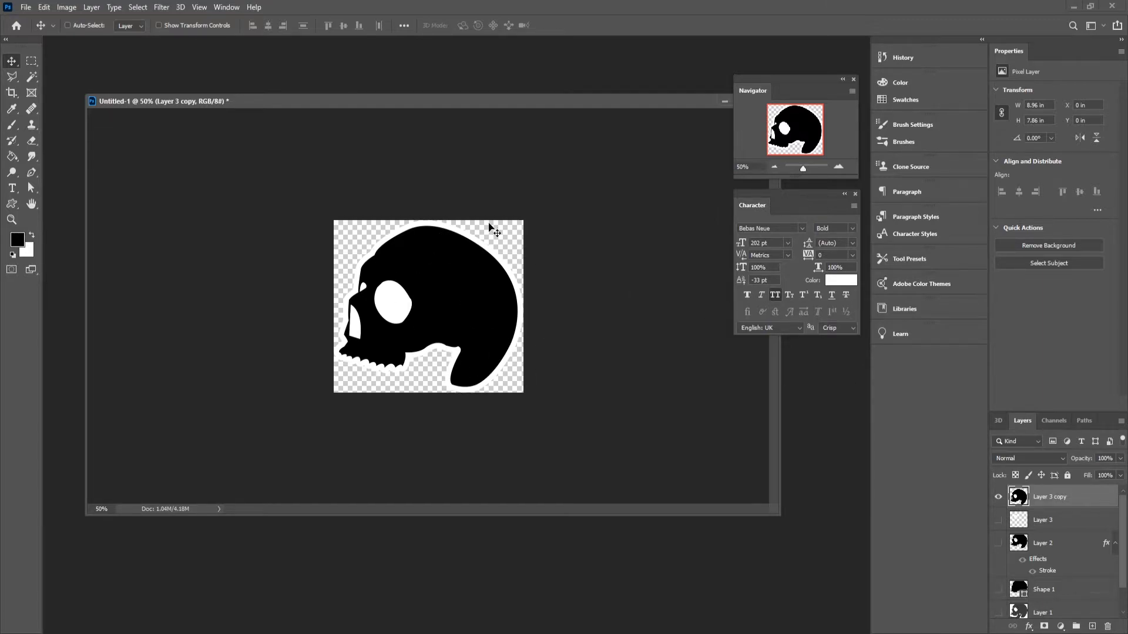
Save the trimmed skull to the Desktop as the PNG file SKULL1 with the large file size option
click(66, 8)
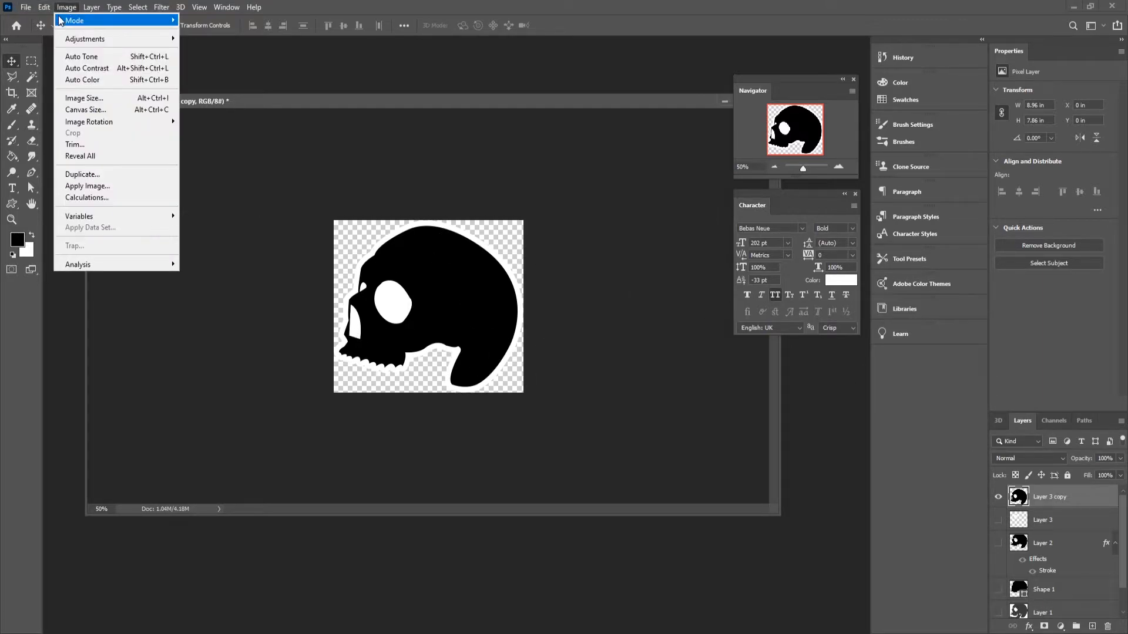
mouse_move(26, 7)
click(54, 156)
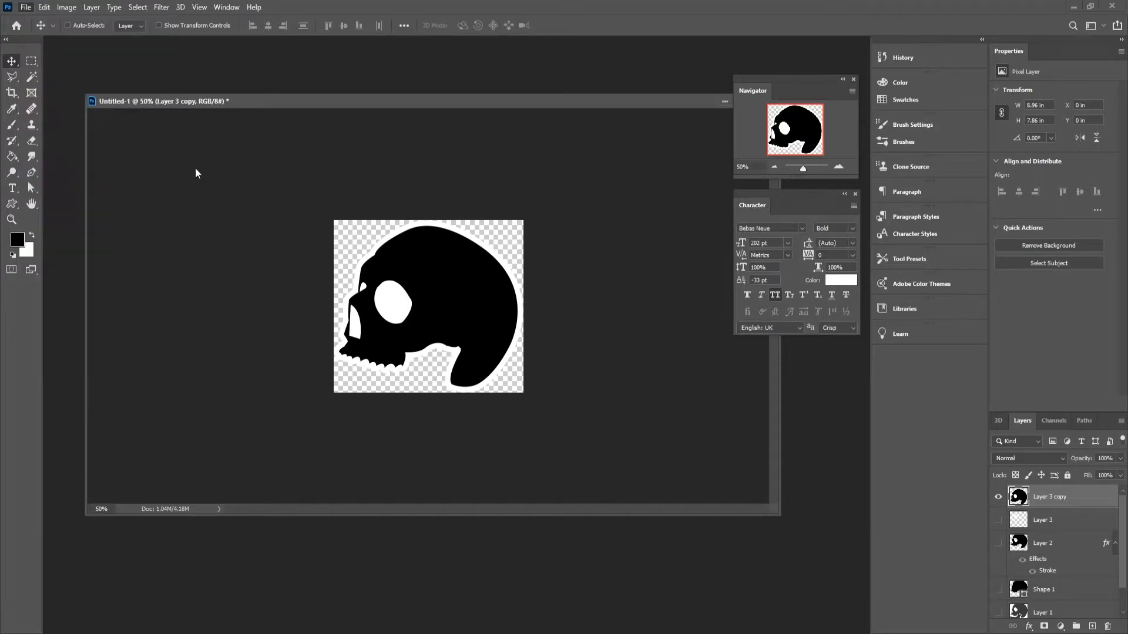
click(151, 282)
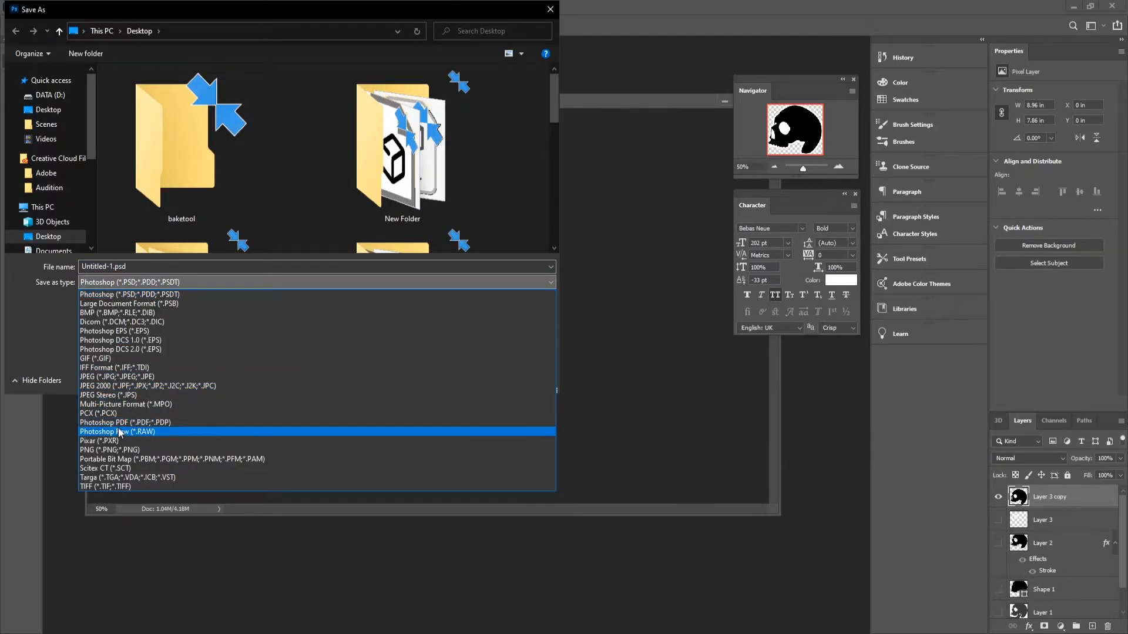
click(123, 450)
click(176, 266)
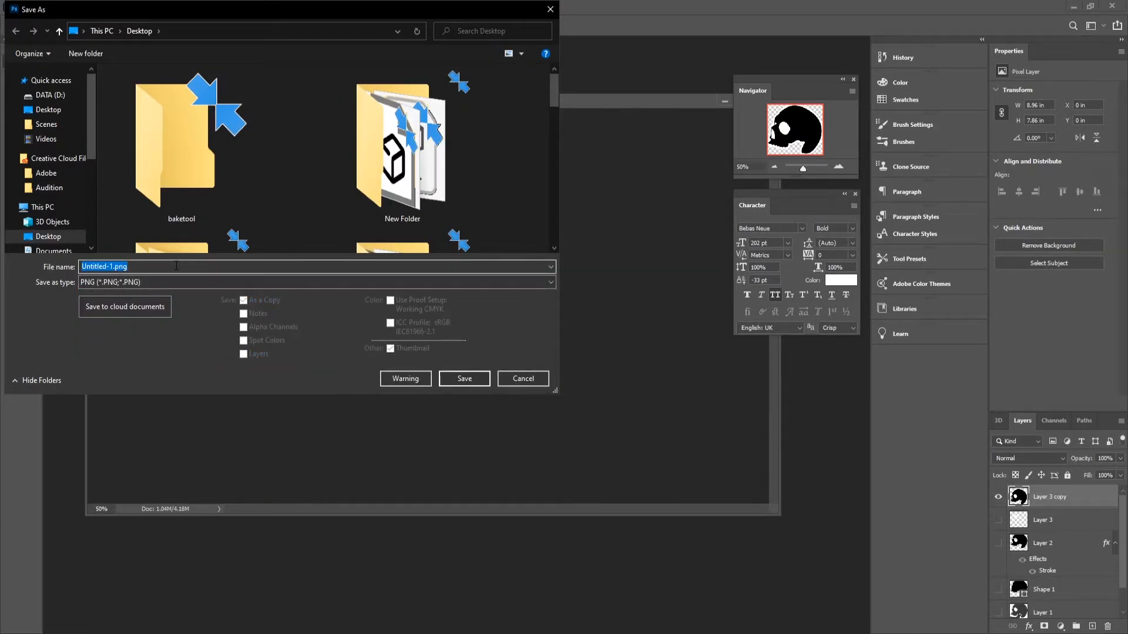
text(SKU)
key(Return)
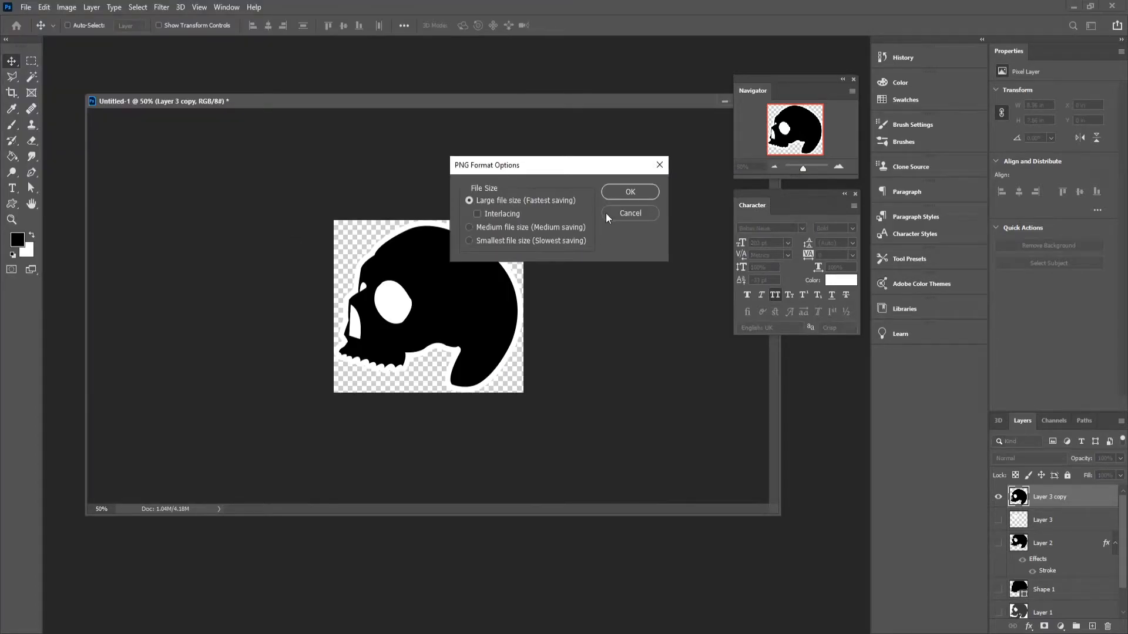
click(631, 193)
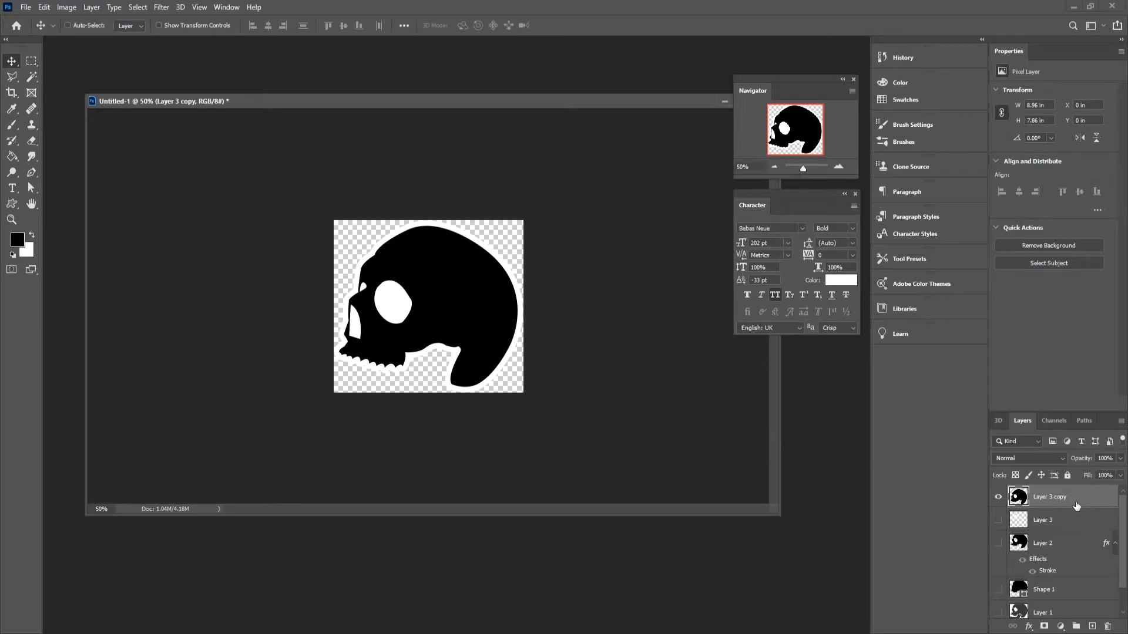
Duplicate Layer 3 copy, hide the original and raise the duplicate's lightness to the maximum for an all-white silhouette
key(ctrl+j)
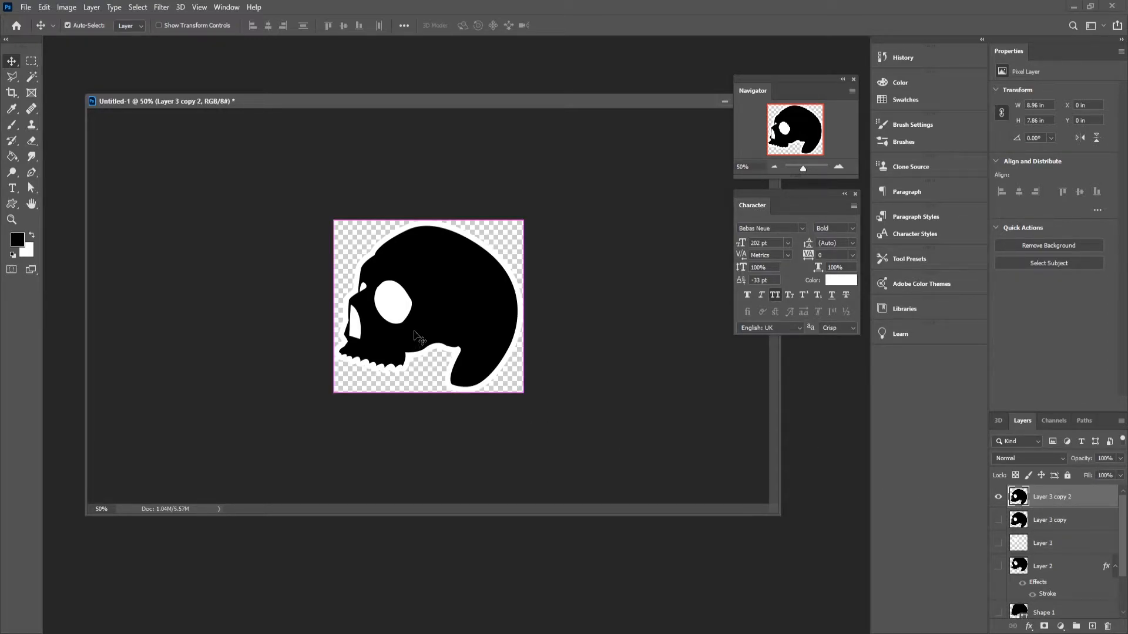
key(ctrl+u)
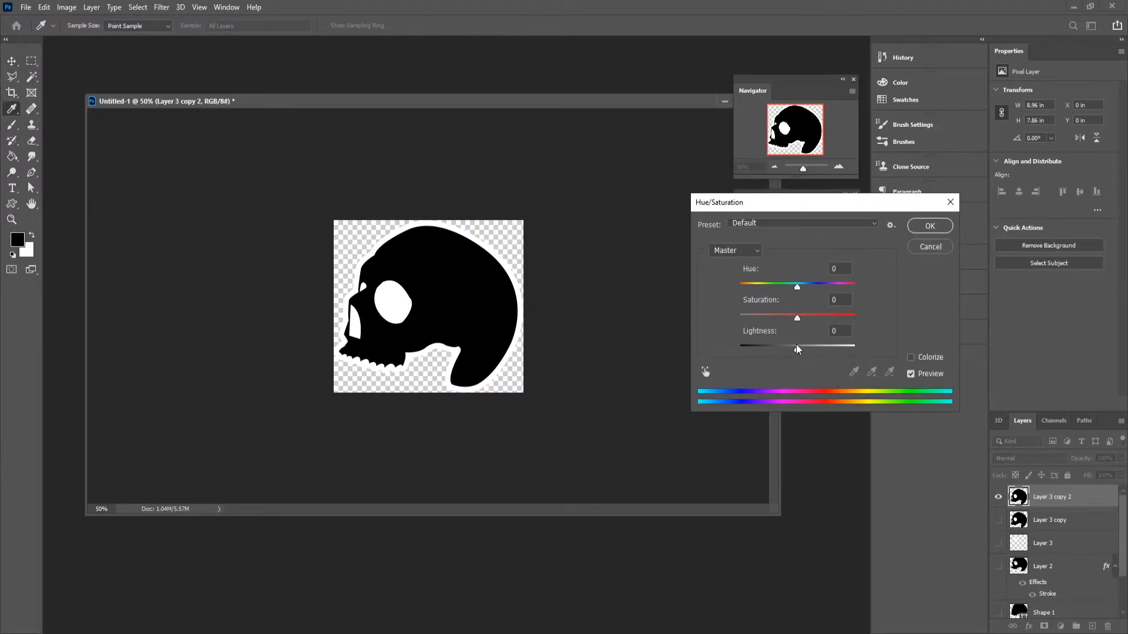
drag(798, 350, 854, 348)
click(925, 228)
key(v)
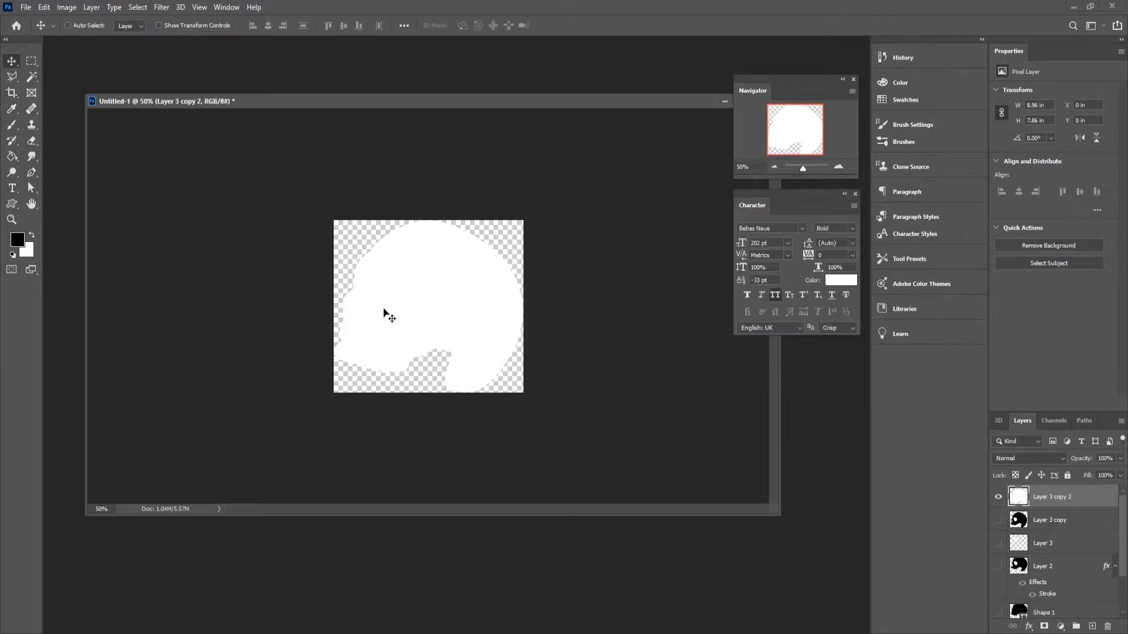
Save the white skull silhouette to the Desktop as a PNG file named white
key(ctrl)
key(ctrl+shift+s)
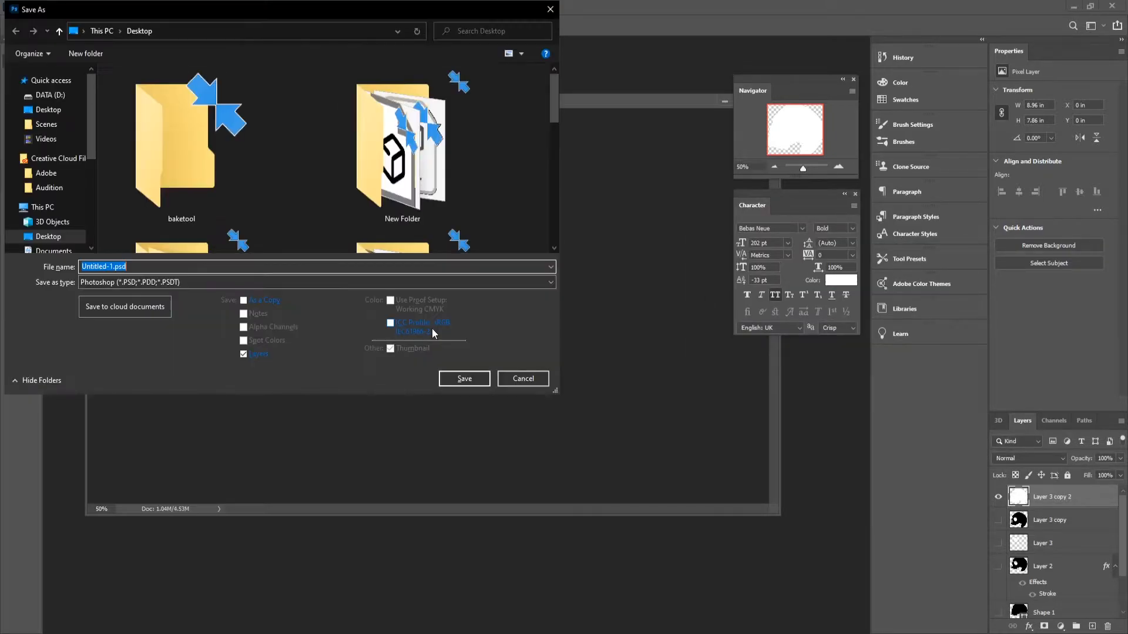
click(135, 282)
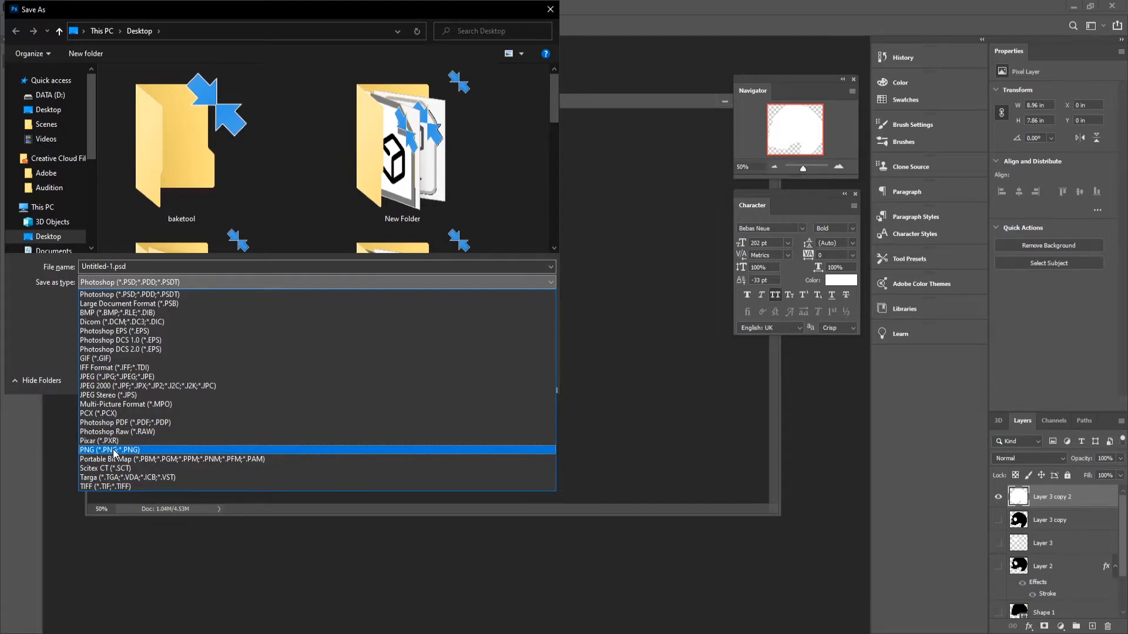
click(114, 450)
click(152, 266)
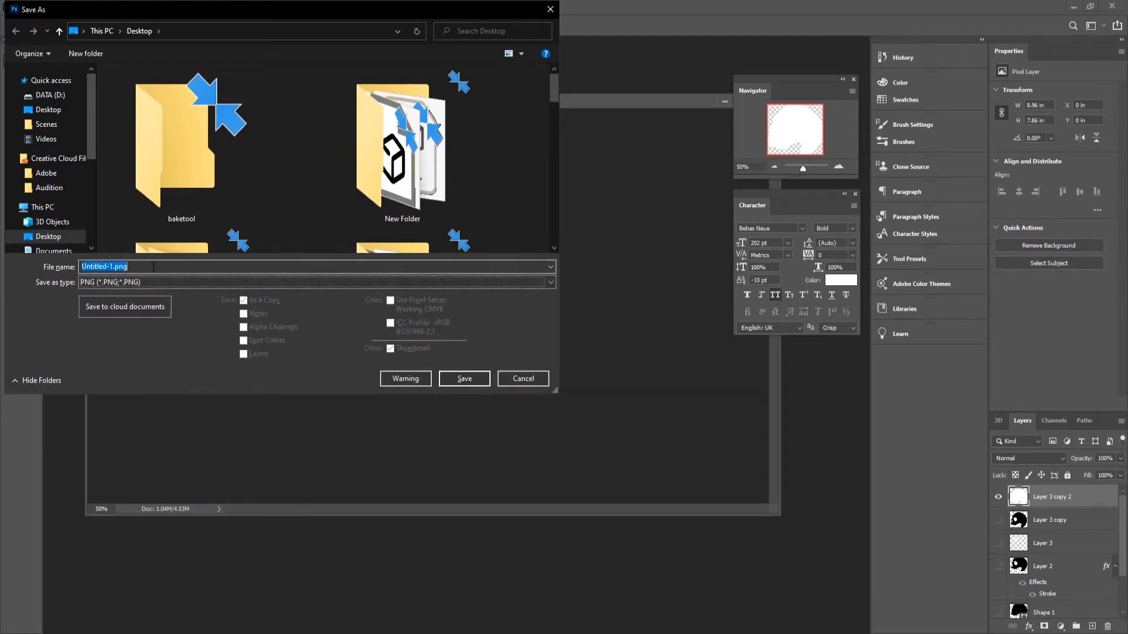
text(w)
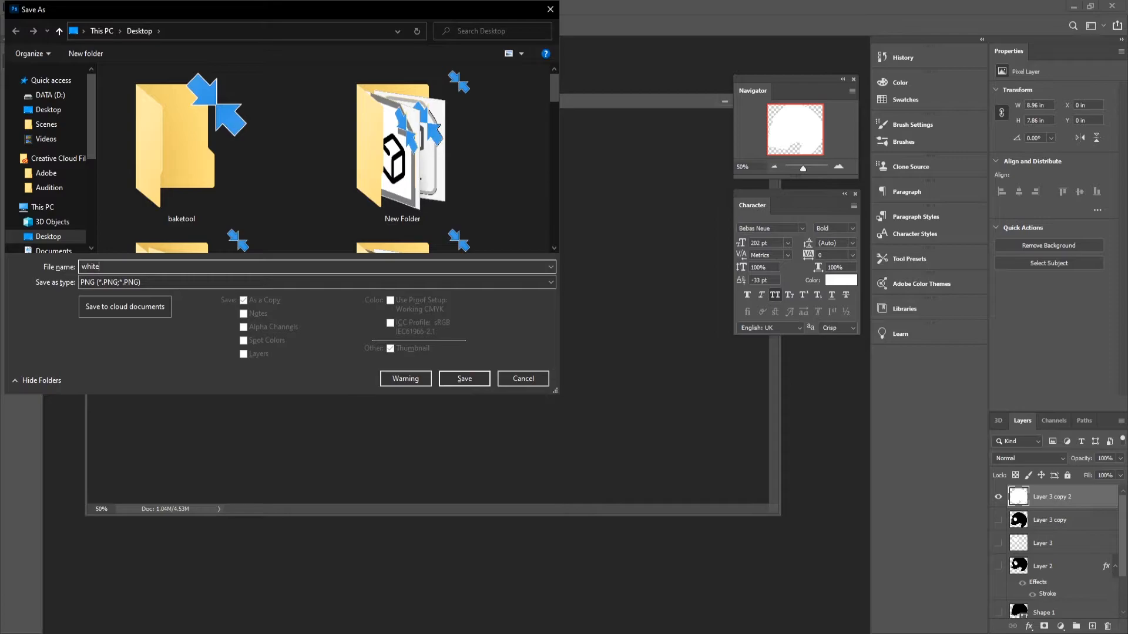
text(hite)
key(Return)
click(622, 194)
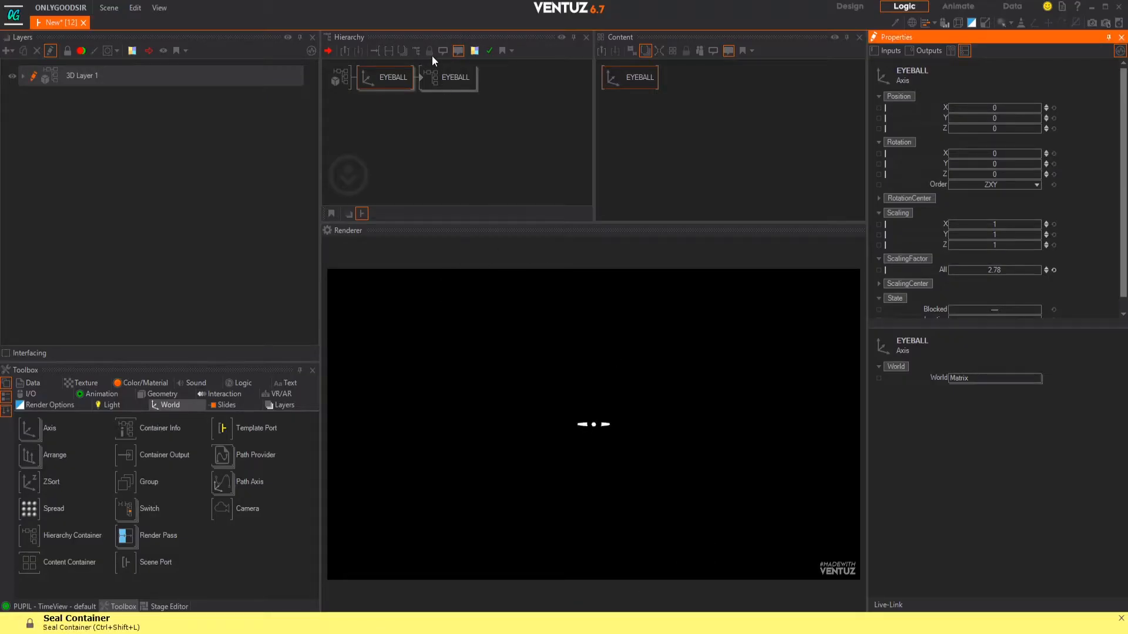
Switch to Ventuz and add SKULL1.png from the Desktop to the Hierarchy as a material on its own branch below EYEBALL
click(397, 112)
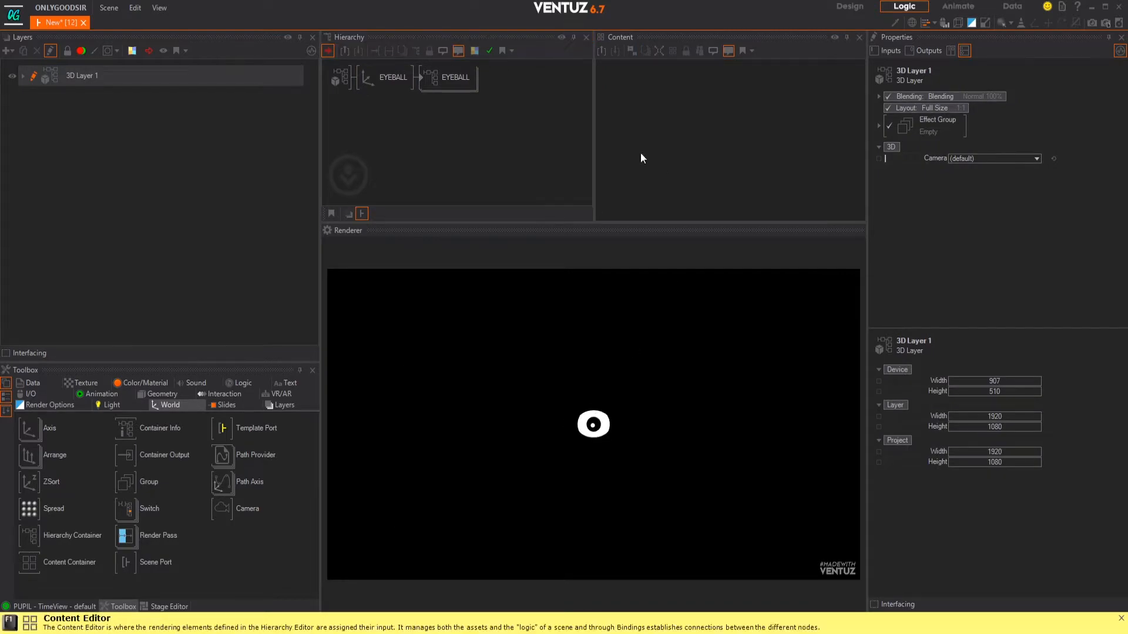
key(super+e)
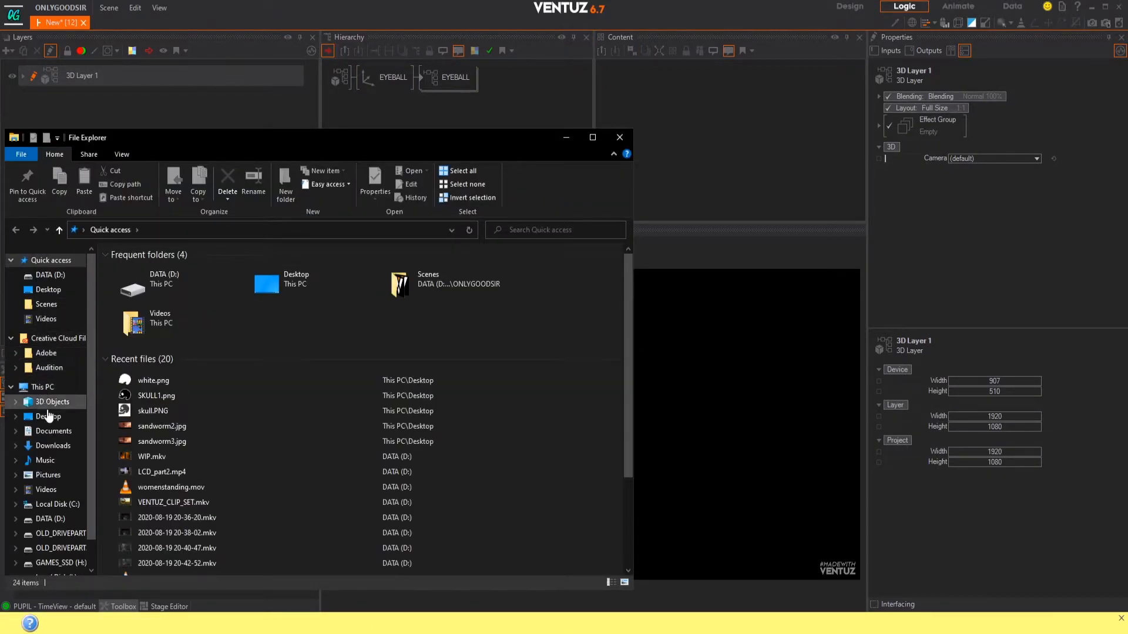
click(49, 417)
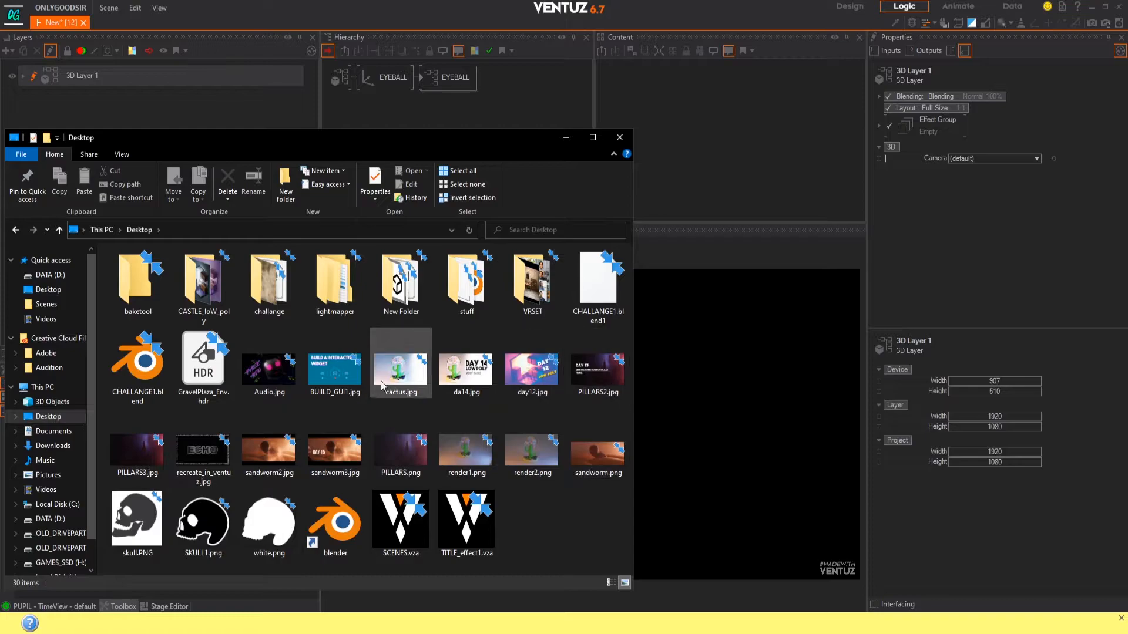
click(202, 523)
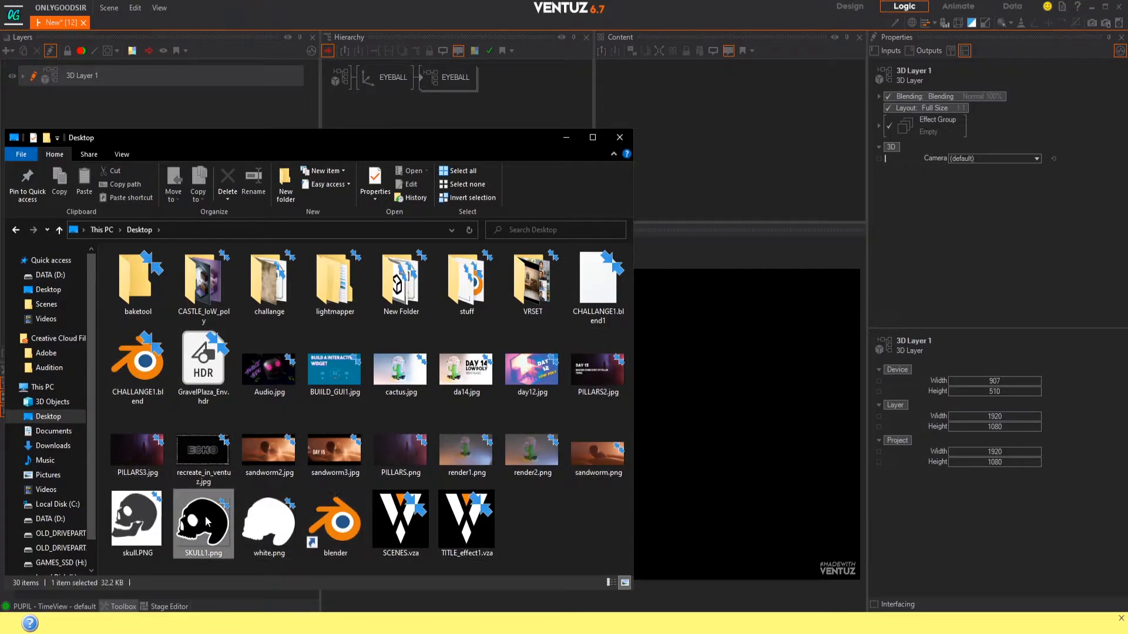
drag(411, 137, 486, 187)
drag(271, 590, 393, 87)
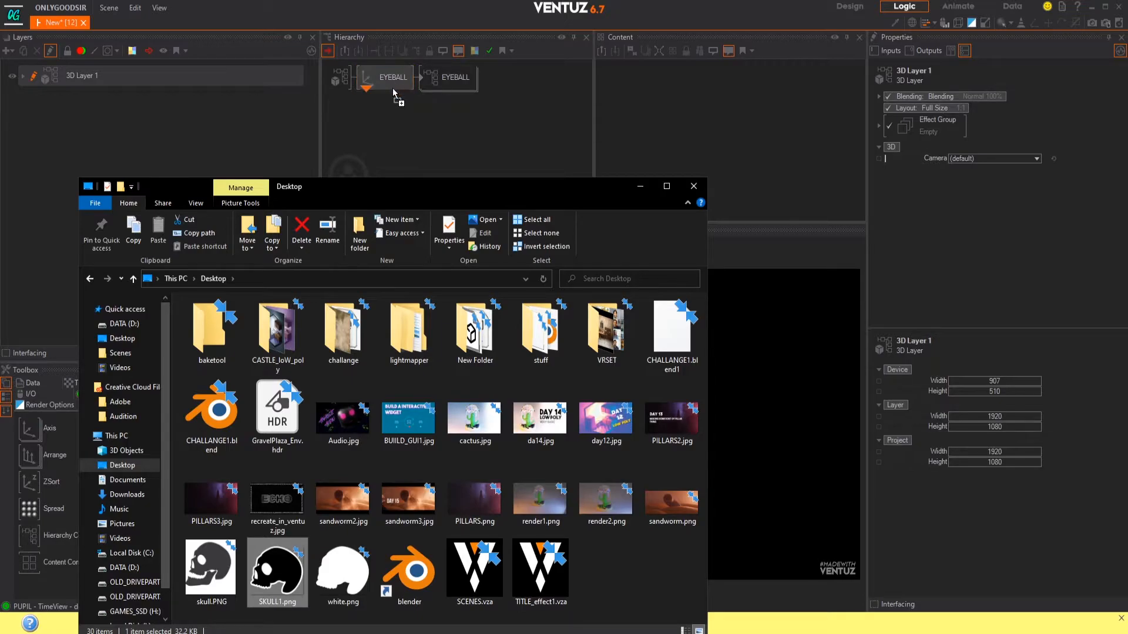
click(423, 193)
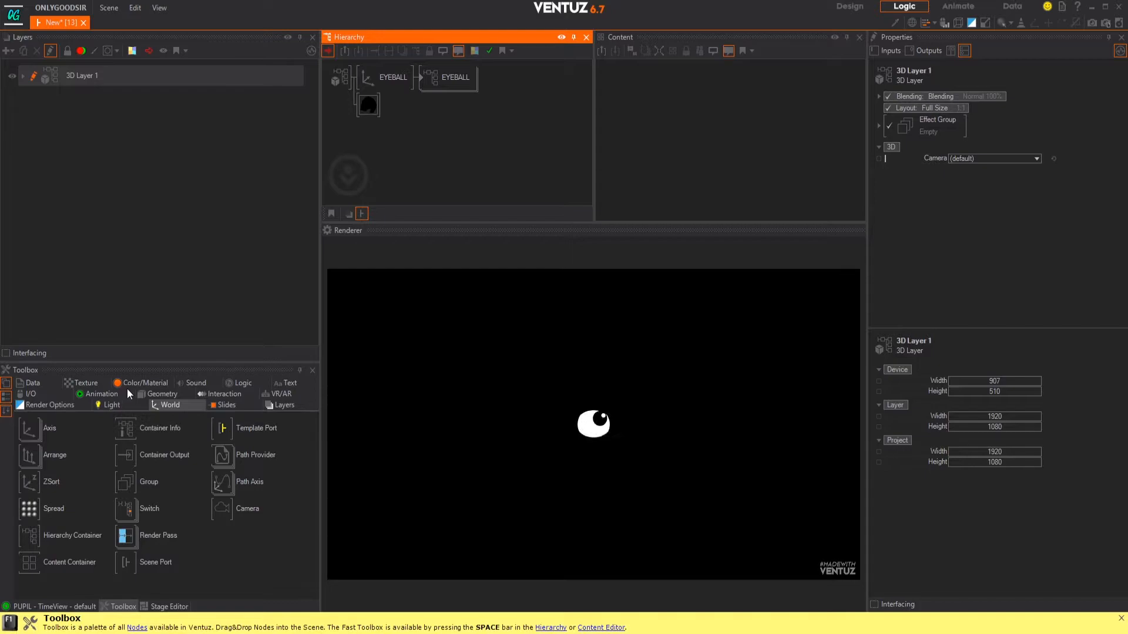
Place an Axis before the skull material and a Rectangle after it, and set the axis's overall scaling factor to about 17.1
drag(31, 428, 368, 105)
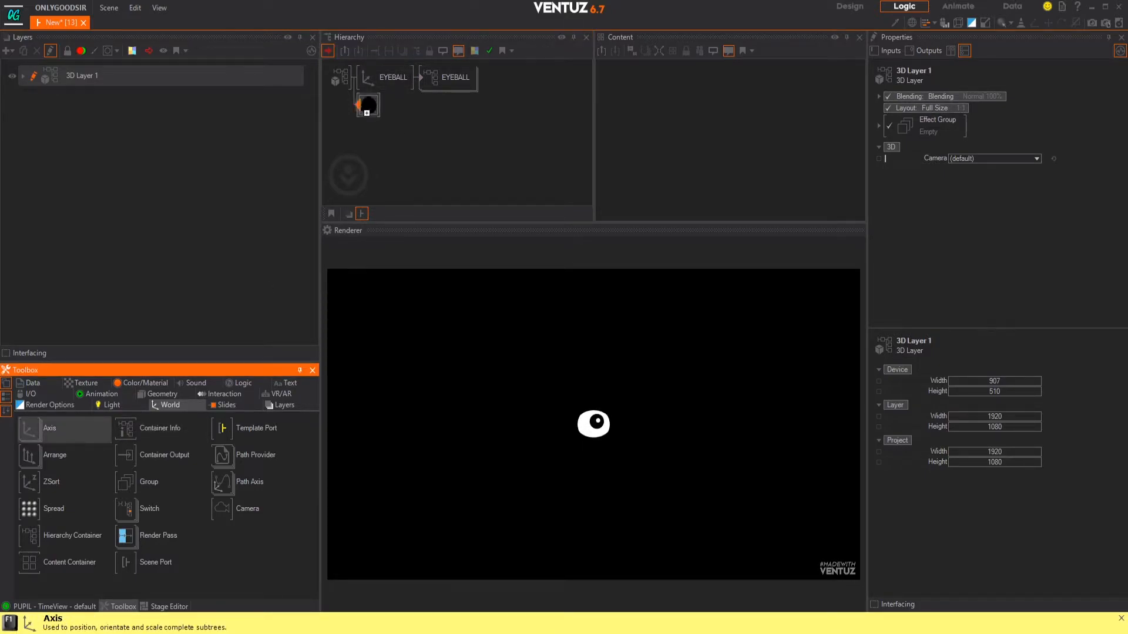
click(156, 395)
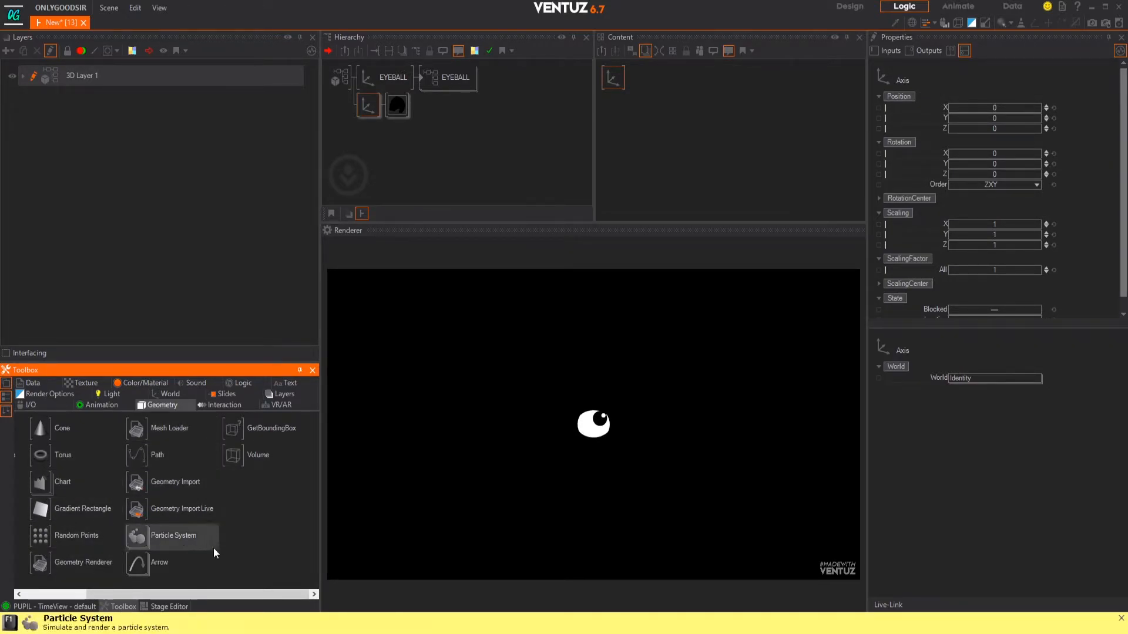
drag(109, 594, 46, 594)
drag(39, 438, 424, 104)
click(375, 110)
drag(990, 269, 981, 294)
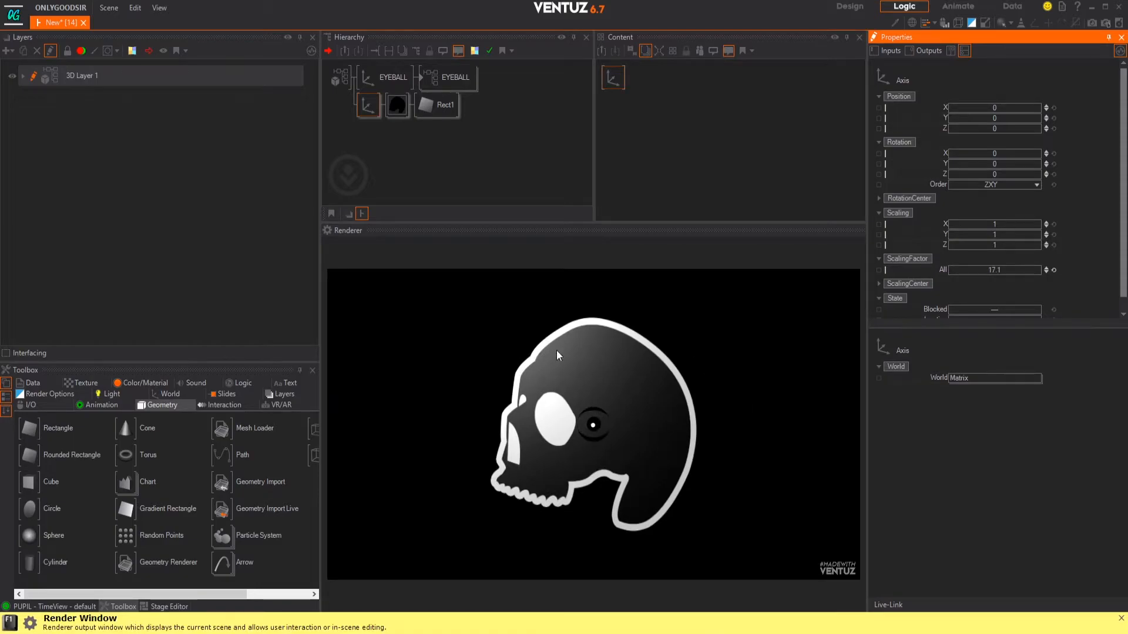
Set the skull material's lighting model to No Light
click(395, 105)
click(956, 159)
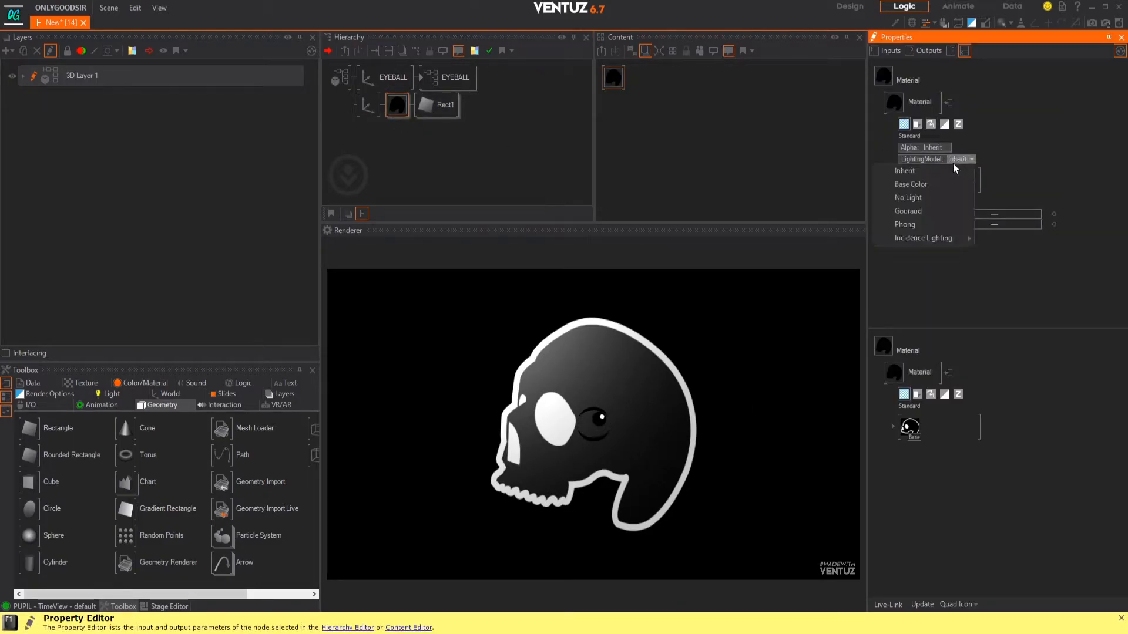
click(923, 199)
Widen the skull's rectangle to a SizeX of about 1.13
click(439, 108)
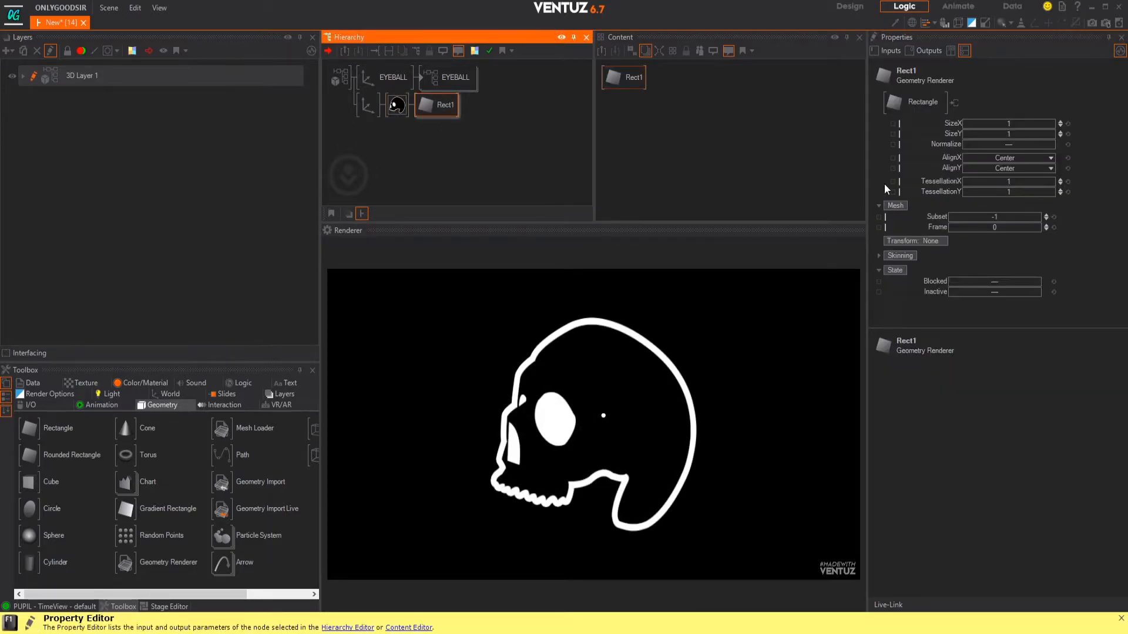
click(1024, 129)
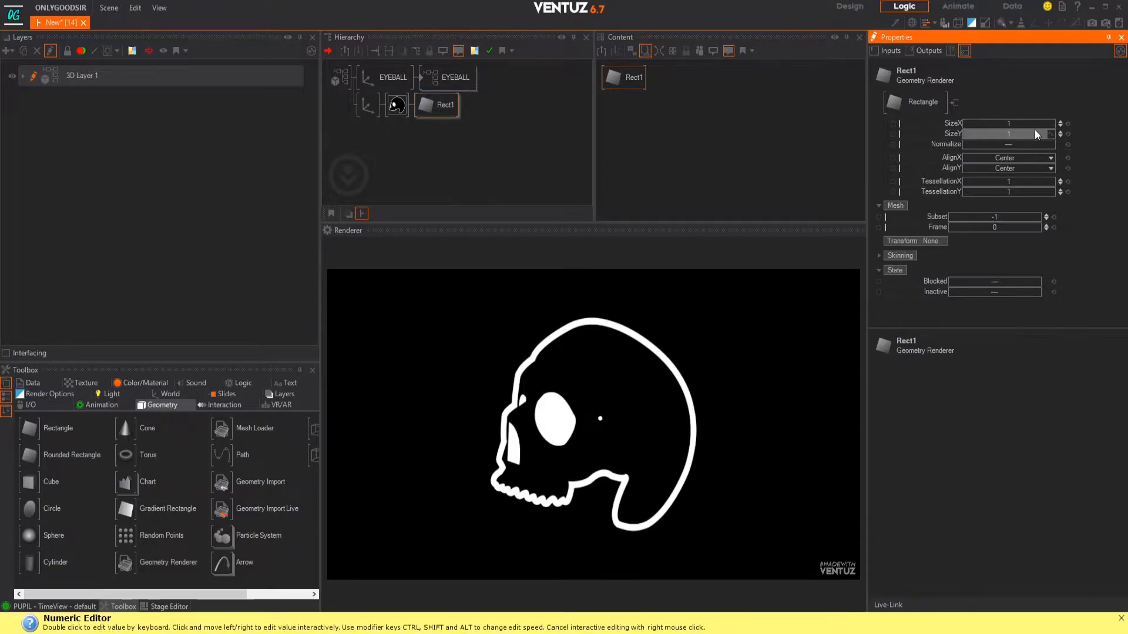
mouse_move(1014, 124)
mouse_down()
mouse_move(1025, 124)
mouse_move(1007, 124)
mouse_up()
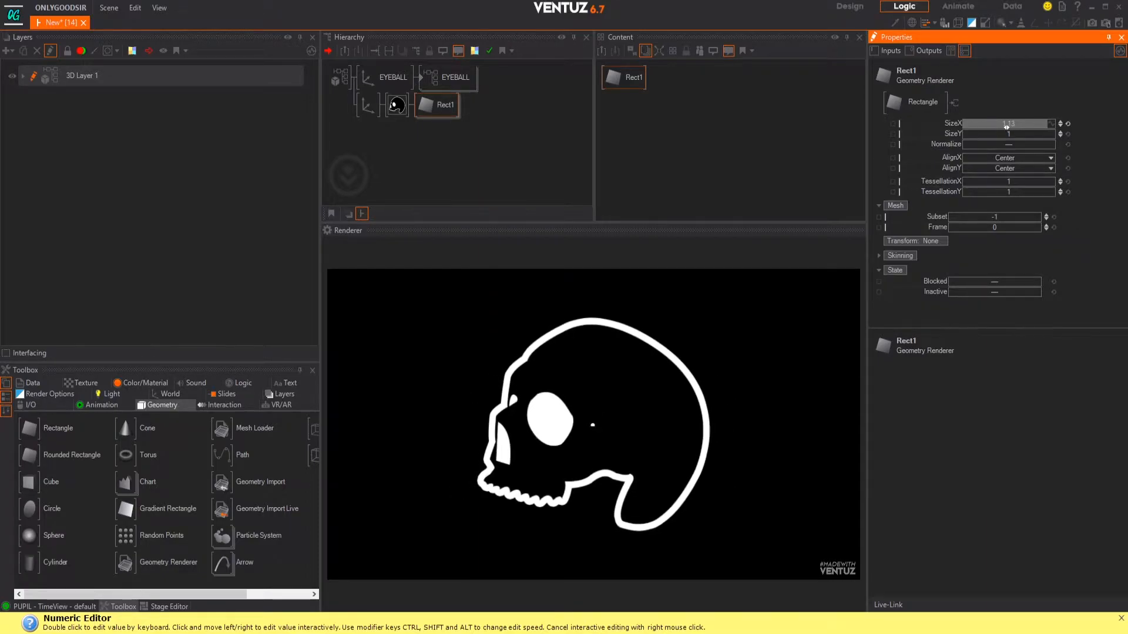
Set the skull axis's overall scaling factor to about 10.7 and its Y position to about 1.4
click(366, 106)
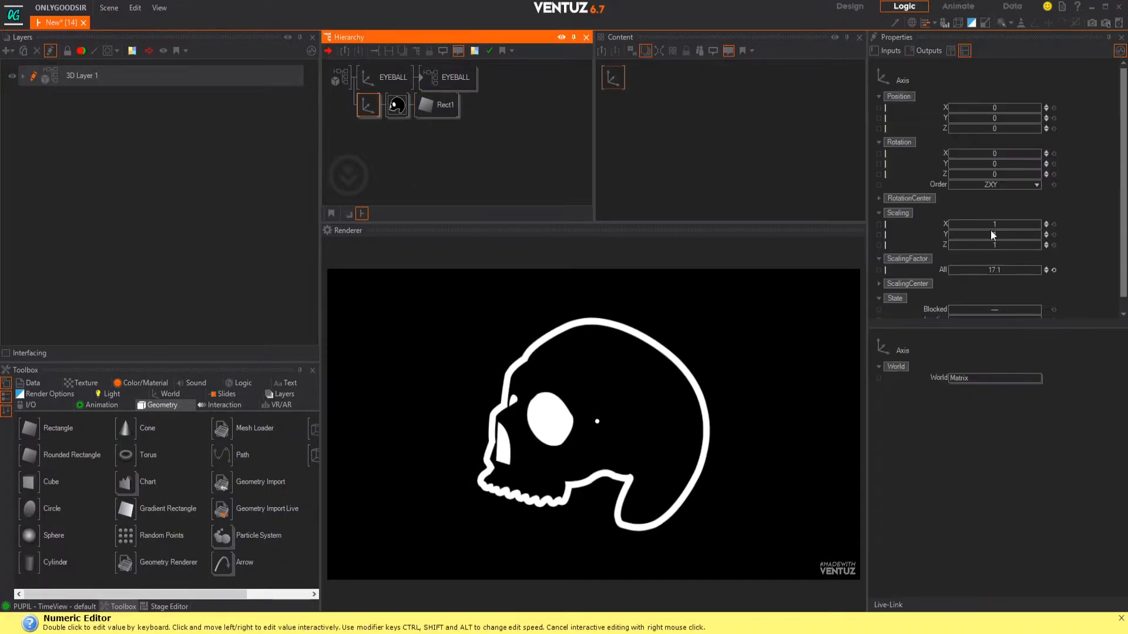
drag(983, 271, 966, 270)
drag(990, 118, 997, 118)
Move the skull branch above the EYEBALL branch in the Hierarchy and set the skull axis's Z position to 3
click(342, 121)
drag(362, 106, 371, 75)
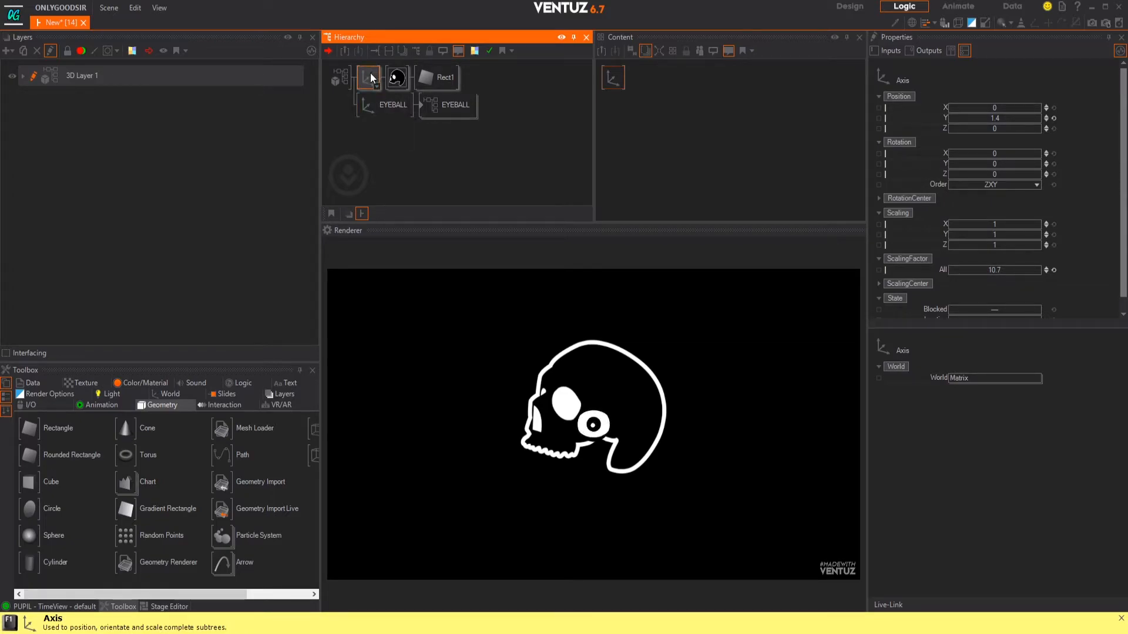
drag(1001, 128, 1009, 128)
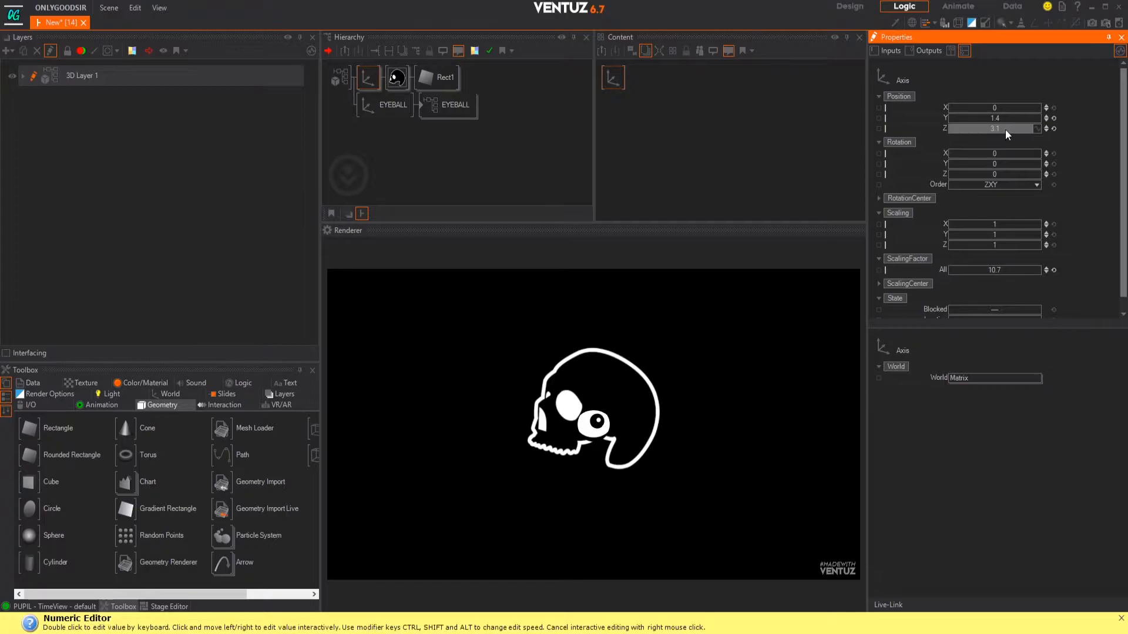
double_click(1006, 130)
text(3)
key(Return)
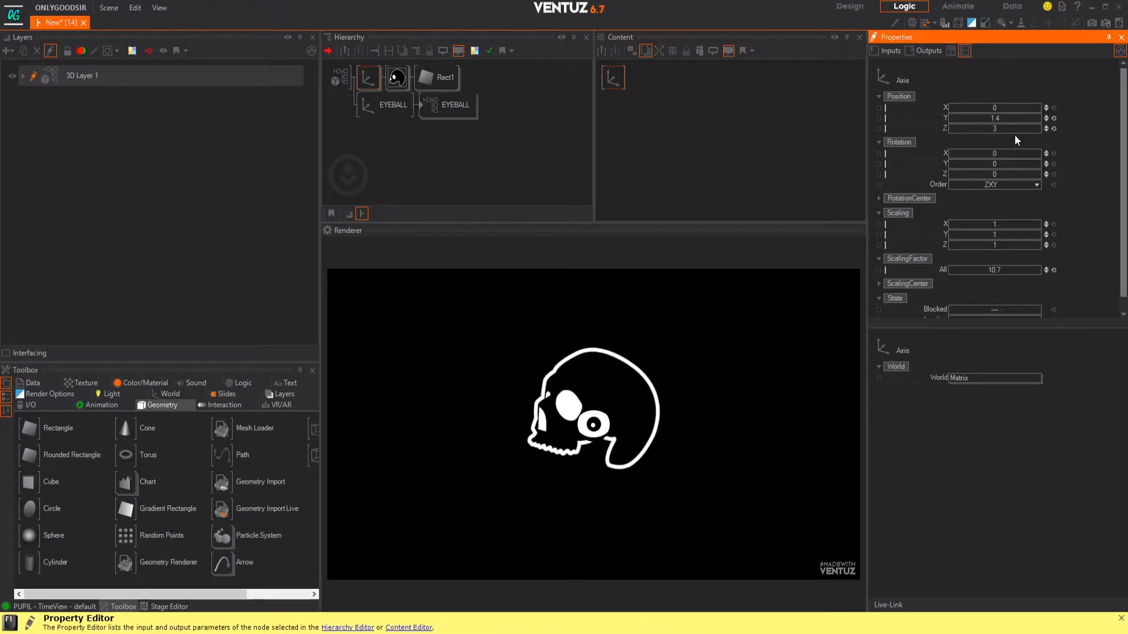
click(353, 146)
Shrink the EYEBALL axis to a scaling factor of about 0.86 and position it at about X 1.13, Y 2.13
click(386, 113)
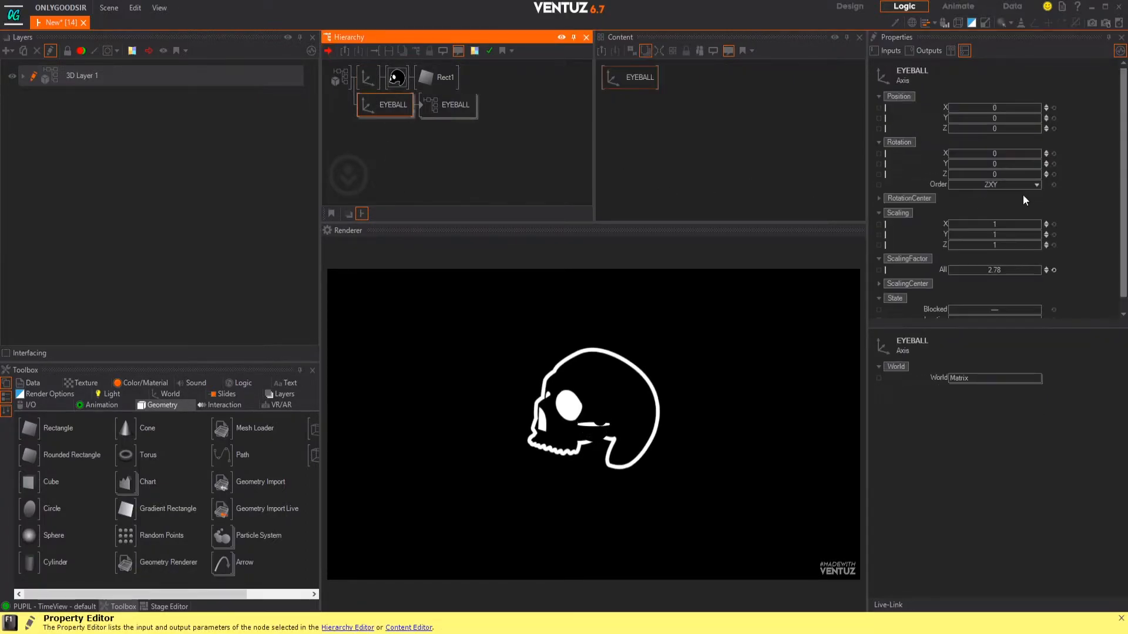
drag(999, 120, 1006, 117)
drag(1002, 269, 963, 266)
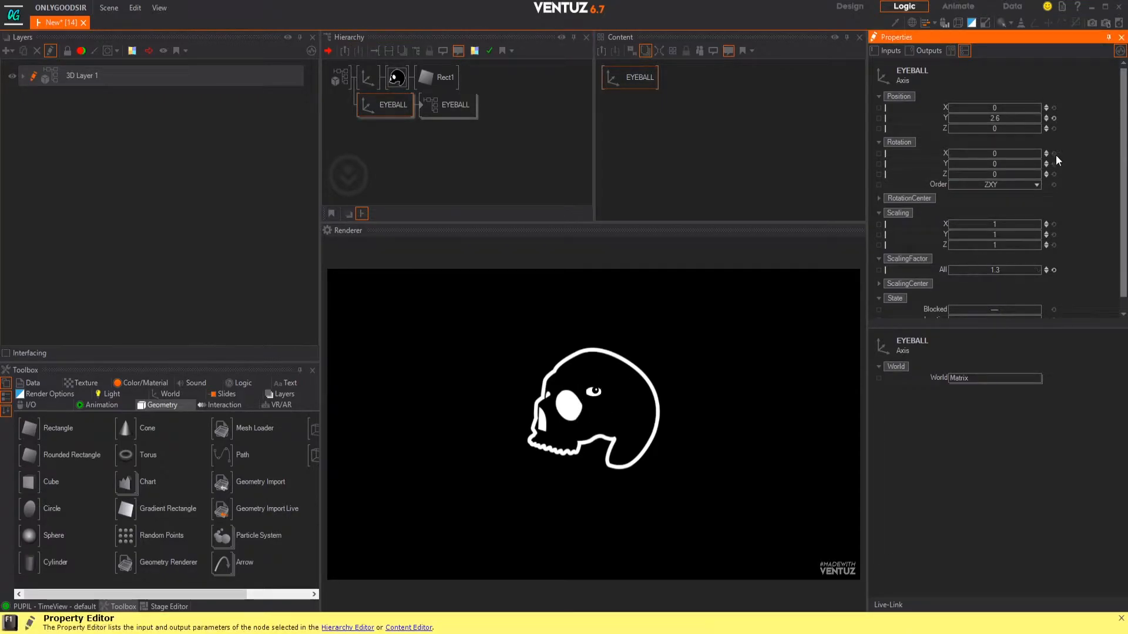
drag(995, 109, 996, 111)
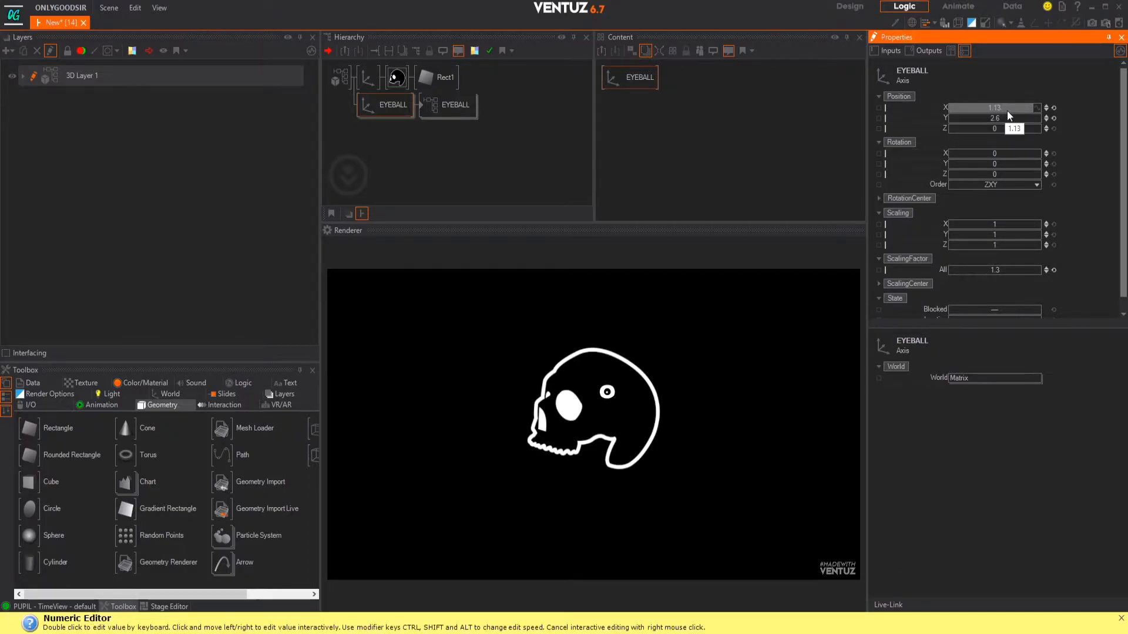
drag(983, 268, 980, 270)
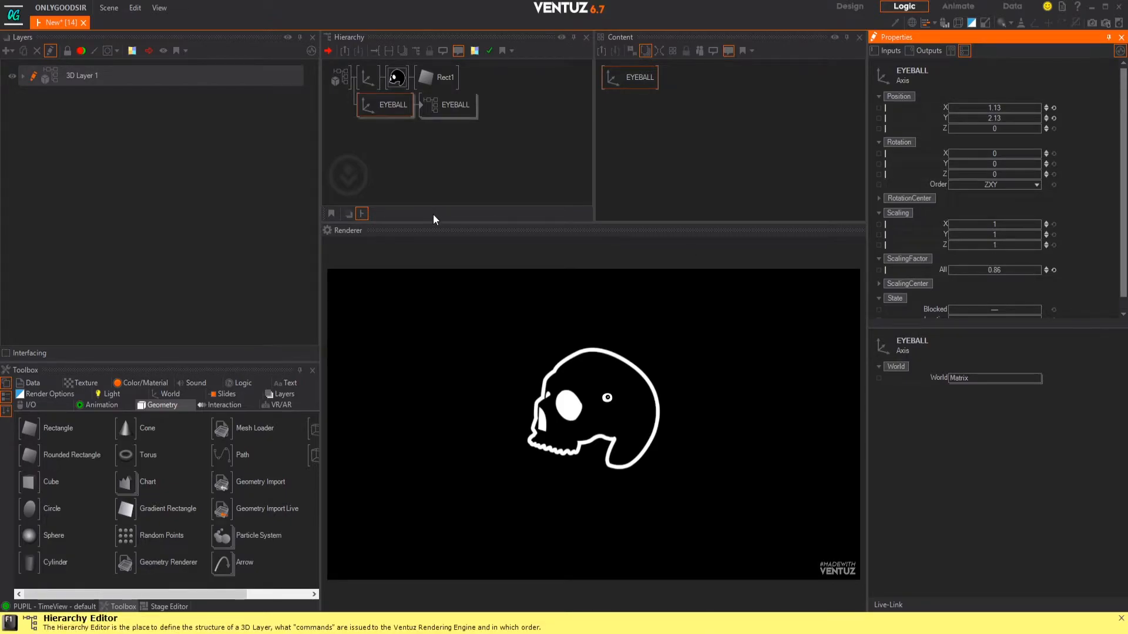
click(397, 150)
Duplicate the EYEBALL branch twice, placing one copy at about X 3.03, Y 0.52 and the other at about X -0.5, Y -0.19
click(382, 112)
ctrl+drag(380, 109, 379, 130)
mouse_move(1020, 119)
mouse_down()
mouse_move(1004, 121)
mouse_move(1008, 108)
mouse_up()
ctrl+drag(378, 134, 379, 148)
mouse_move(1011, 118)
mouse_down()
mouse_move(952, 121)
mouse_move(1000, 111)
mouse_up()
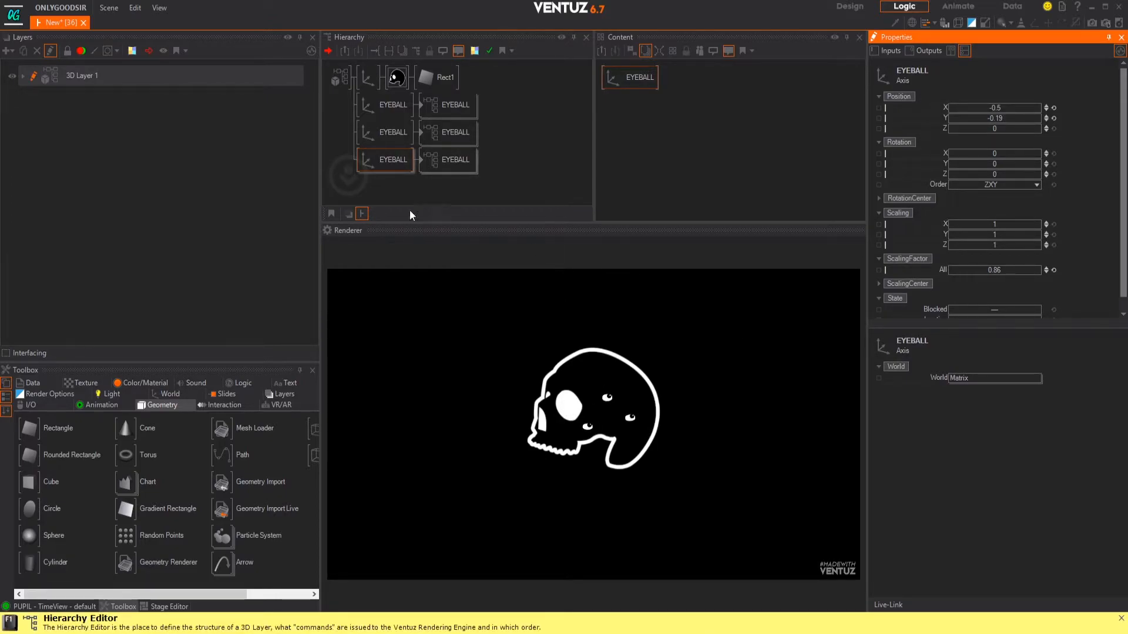
Add a fourth EYEBALL copy in the skull's eye socket at about X -1.99, Y 1.6, with a scaling factor of about 2.83
click(378, 170)
click(376, 186)
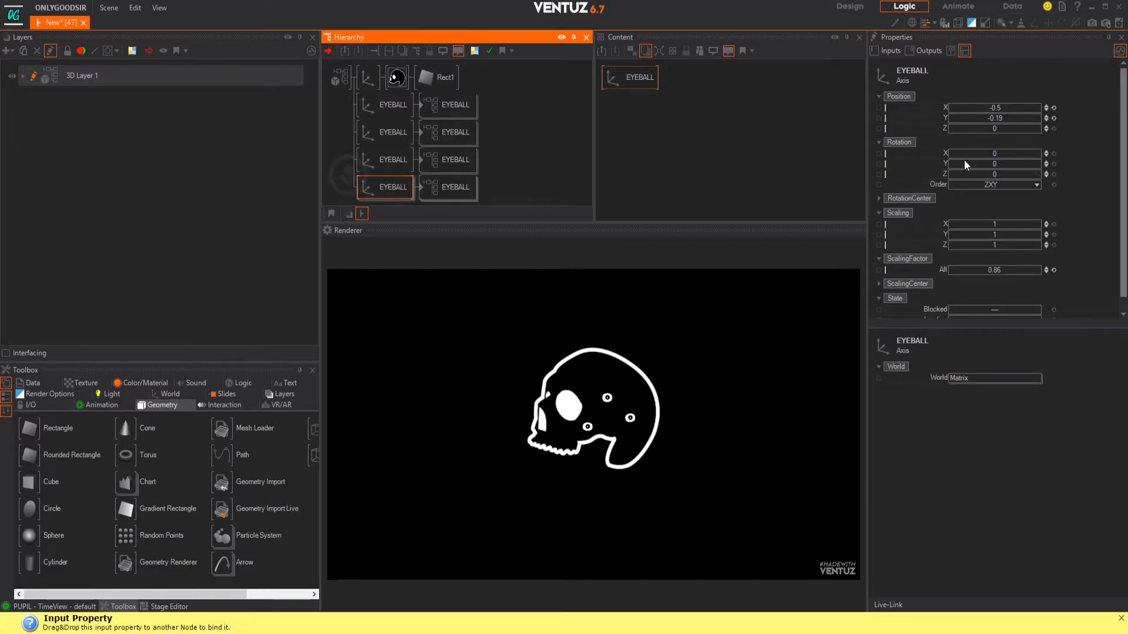
click(995, 118)
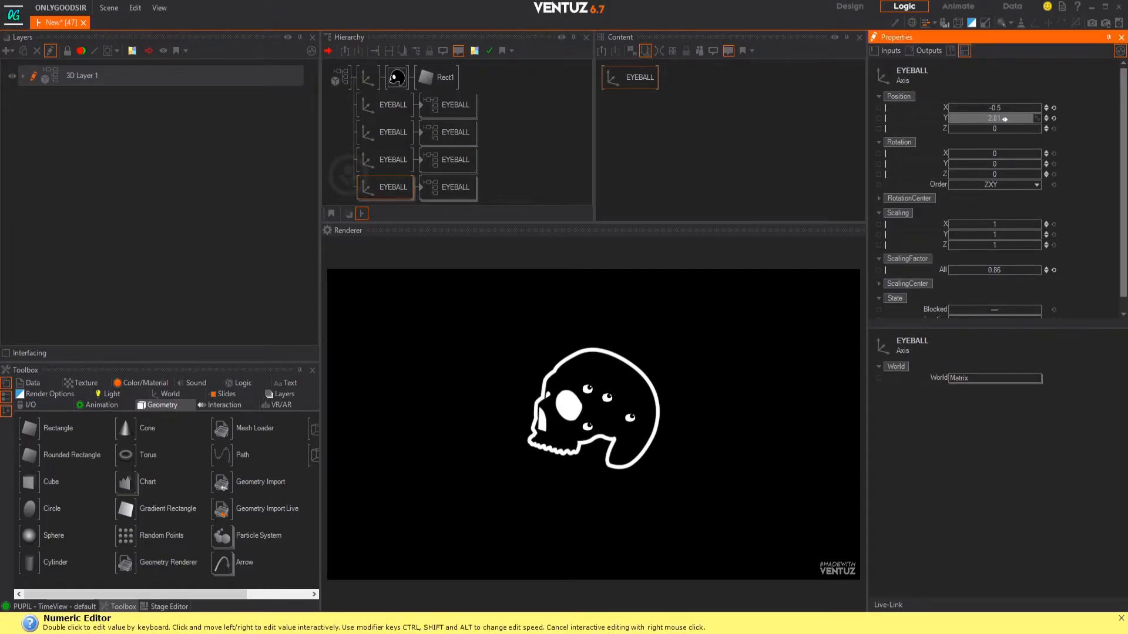
drag(991, 108, 985, 117)
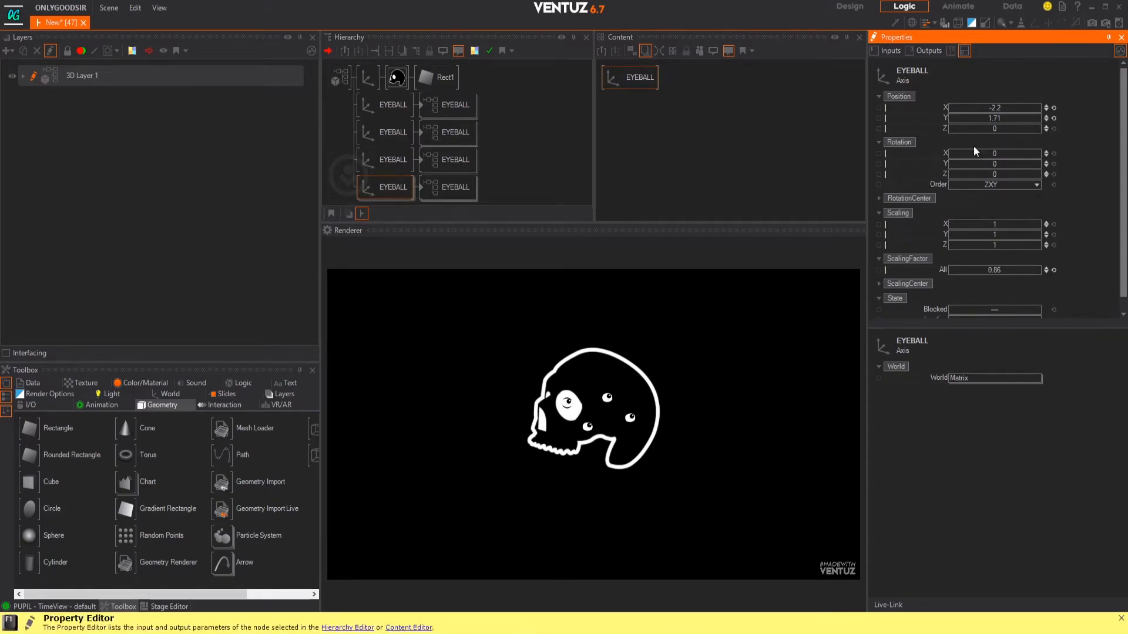
drag(995, 271, 1015, 267)
mouse_move(1016, 118)
mouse_down()
mouse_move(994, 118)
mouse_move(1006, 108)
mouse_up()
drag(996, 271, 1020, 265)
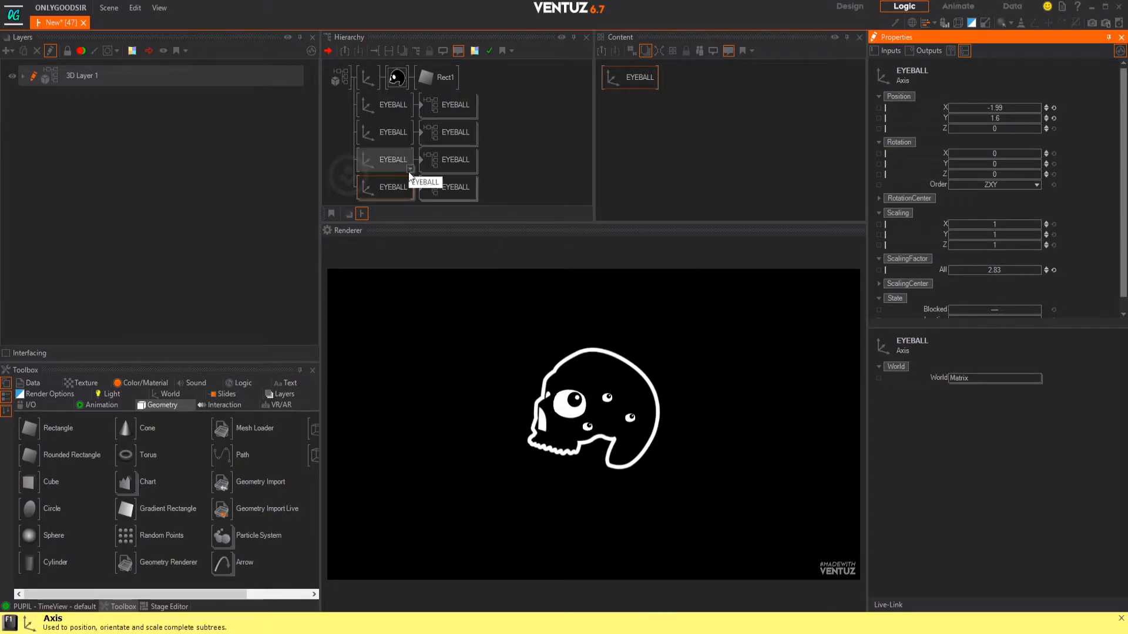
Duplicate the socket eyeball and place the copy at about X -1.01, Y 3.59, with a scaling factor of about 0.9
click(386, 189)
ctrl+drag(380, 192, 386, 197)
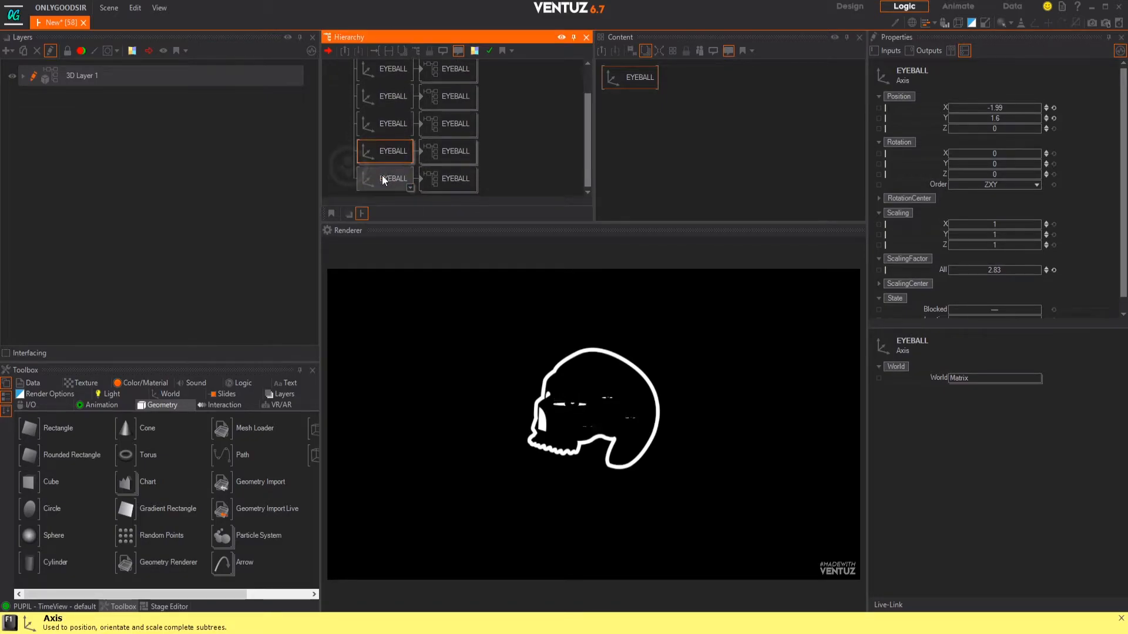
drag(1008, 122, 1032, 122)
drag(995, 269, 972, 267)
drag(995, 120, 1019, 112)
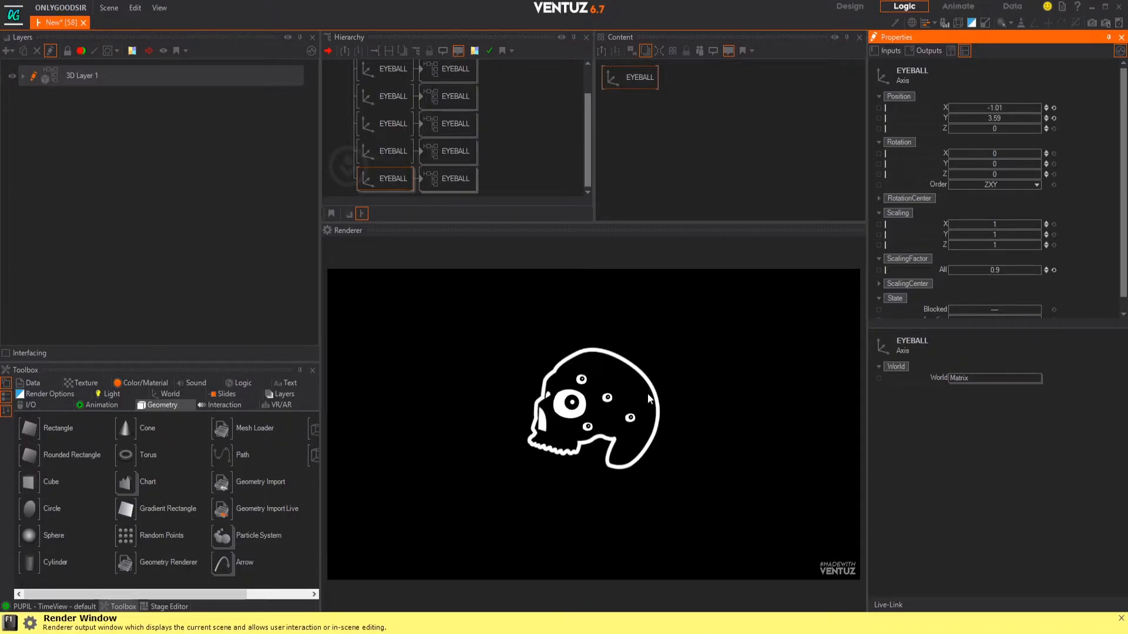
Add a Mover to the content of the first EYEBALL axis and bind the axis's X position to it
scroll(364, 136, up, 3)
click(384, 115)
click(703, 91)
click(625, 87)
key(Tab)
text(mover)
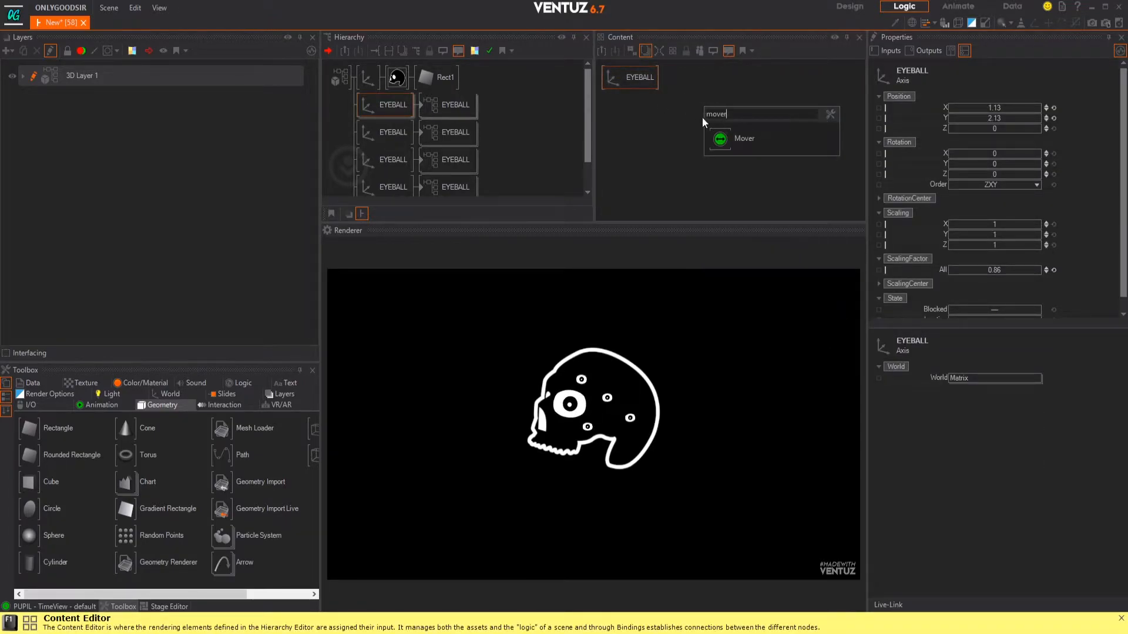
key(Return)
click(728, 108)
click(640, 80)
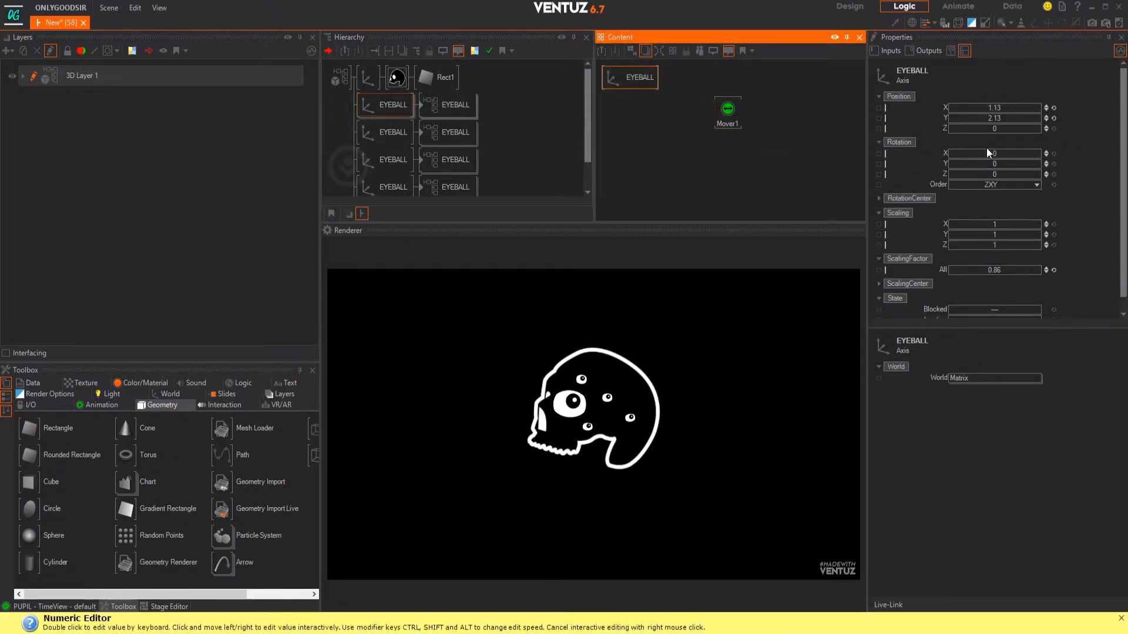
drag(978, 107, 734, 112)
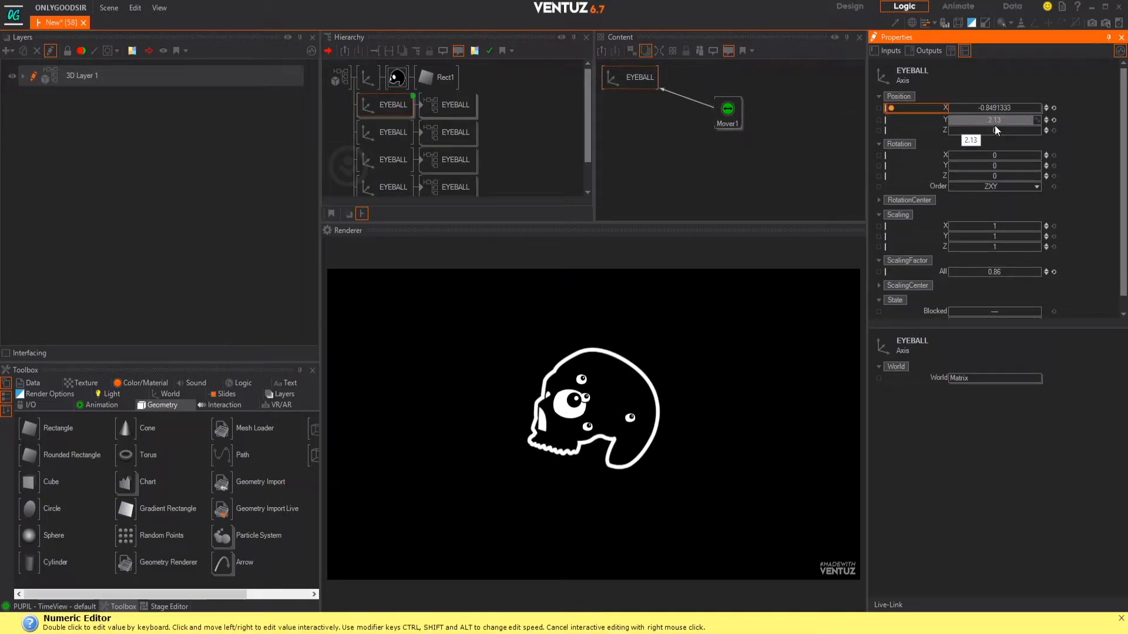
Set the first eyeball's Mover to Min 1.9, Max 0.2 and a duration of 2.4 s
click(738, 116)
drag(1004, 167, 1015, 212)
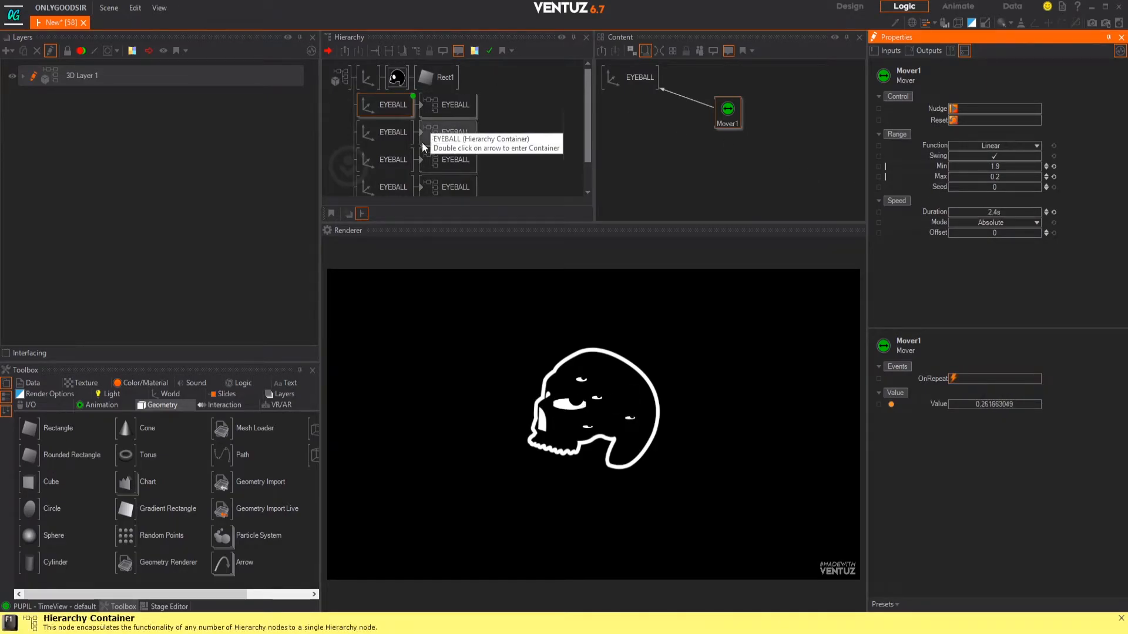
Add a Mover to the content of the second EYEBALL axis and bind the axis's X position to it
click(387, 132)
click(645, 82)
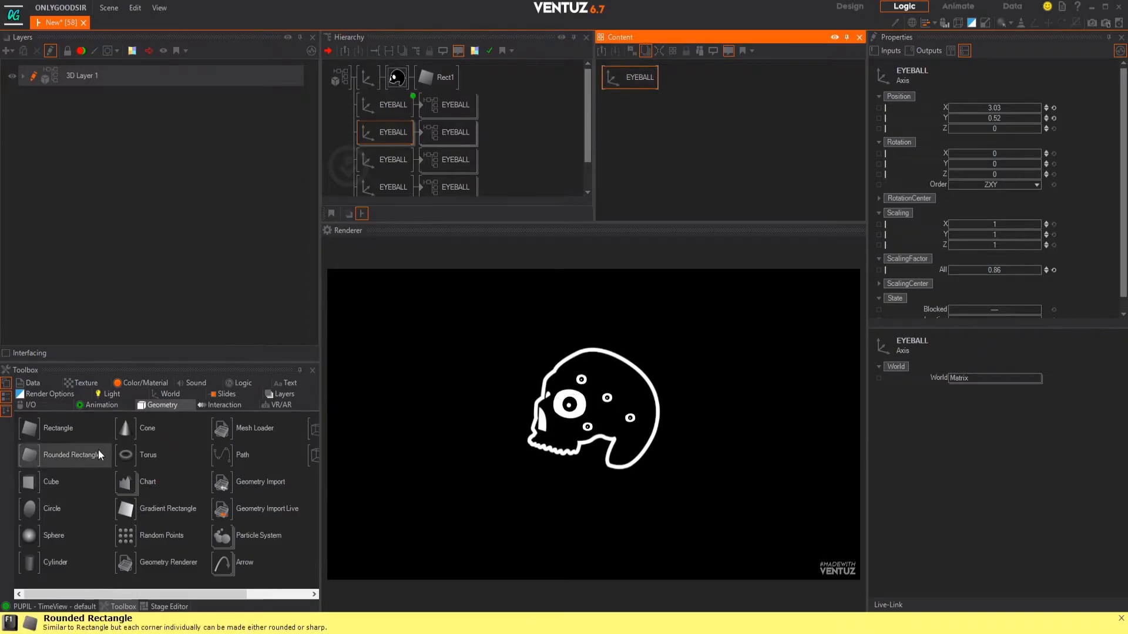
click(100, 405)
drag(36, 435, 706, 96)
click(650, 82)
drag(941, 108, 707, 96)
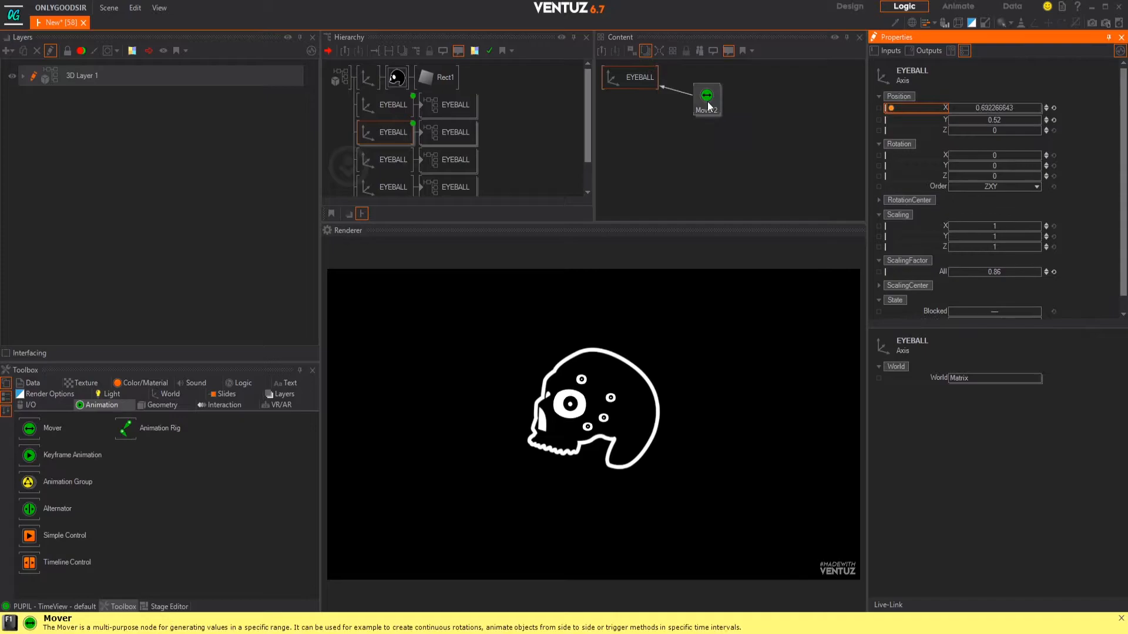
Set the second eyeball's X-position Mover to Min -0.3 and Max 2.2
click(707, 99)
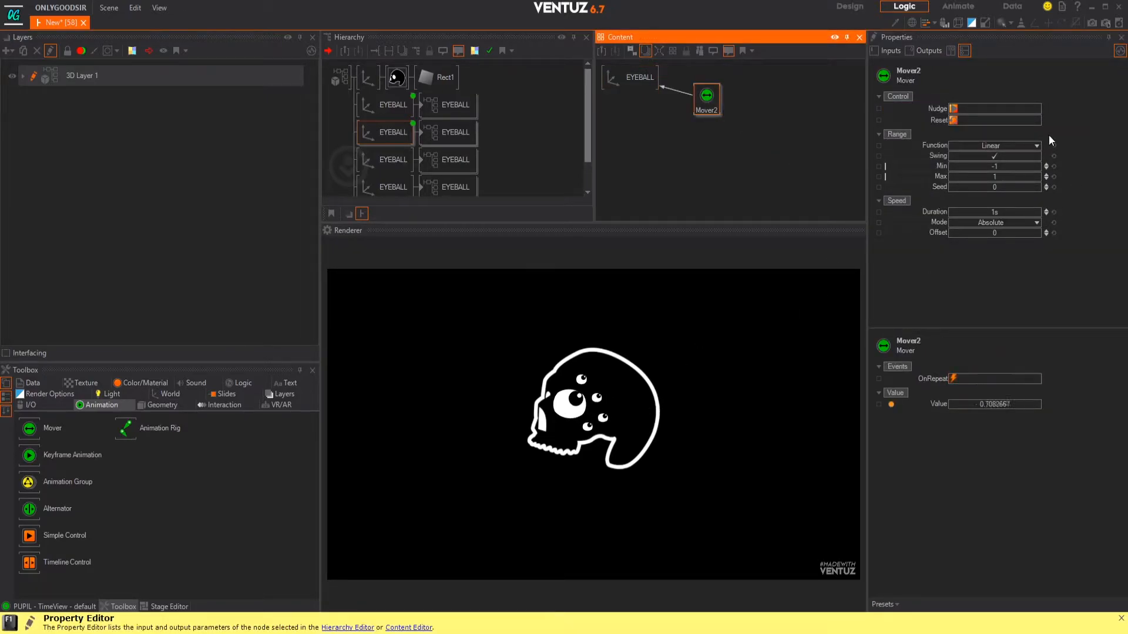
drag(1004, 167, 1011, 178)
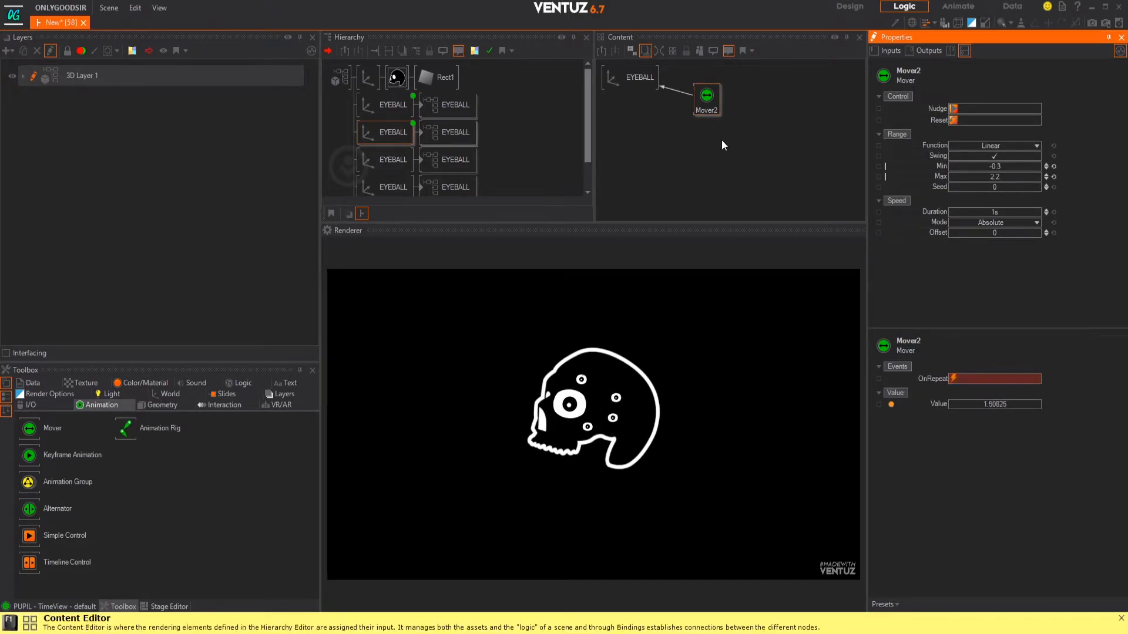
click(704, 145)
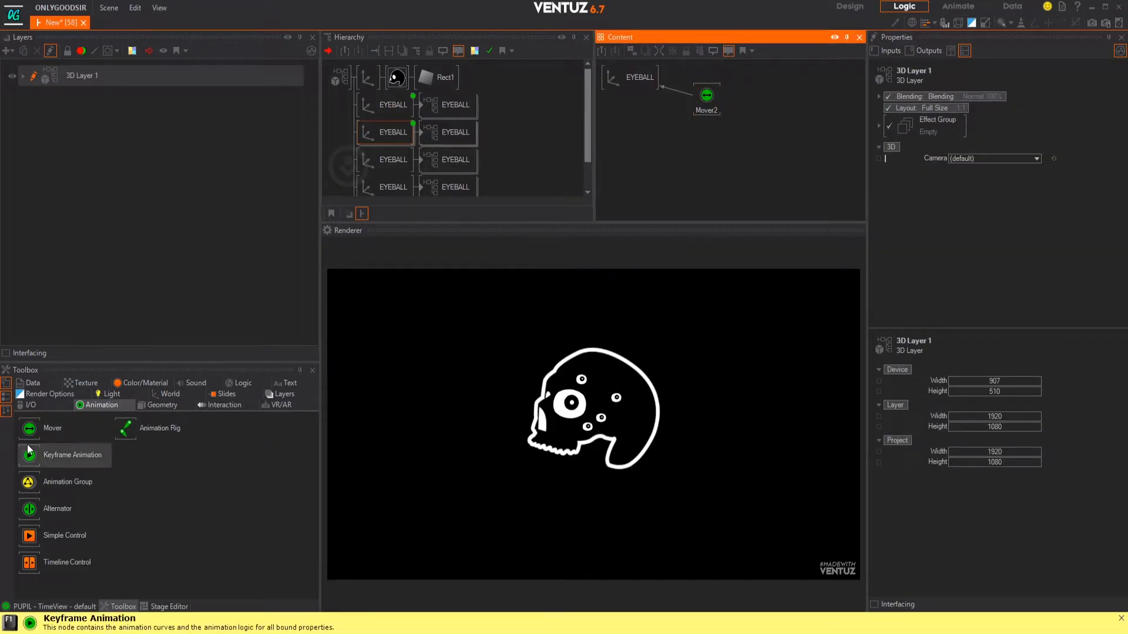
Add another Mover for the second EYEBALL axis and bind the axis's Y position to it
drag(46, 418, 654, 84)
drag(694, 127, 675, 128)
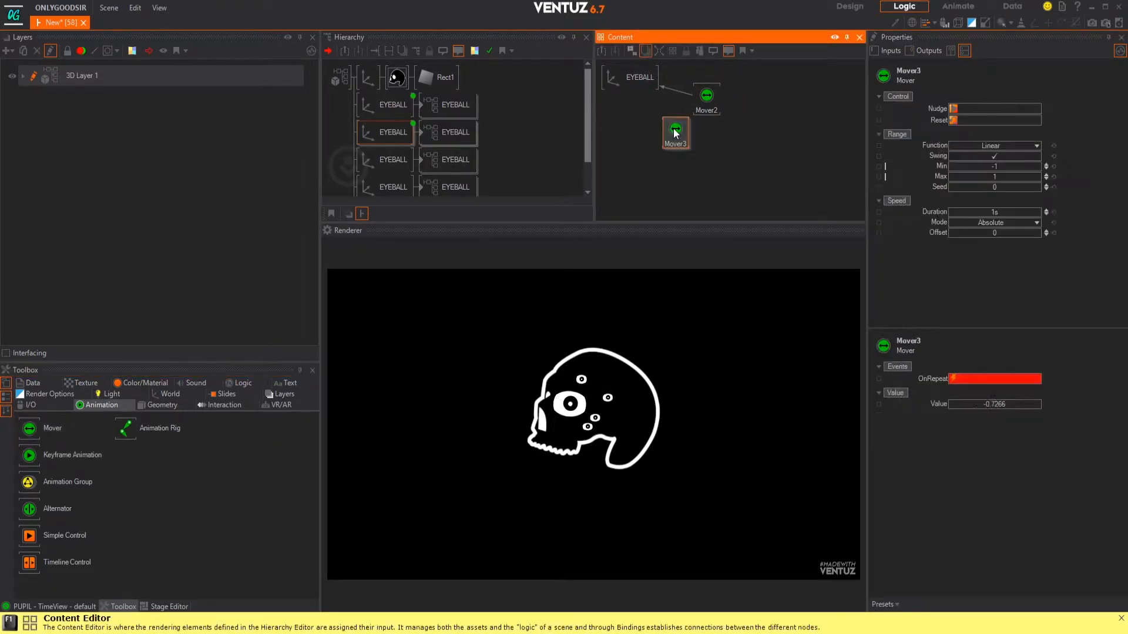
click(634, 79)
drag(917, 115, 676, 130)
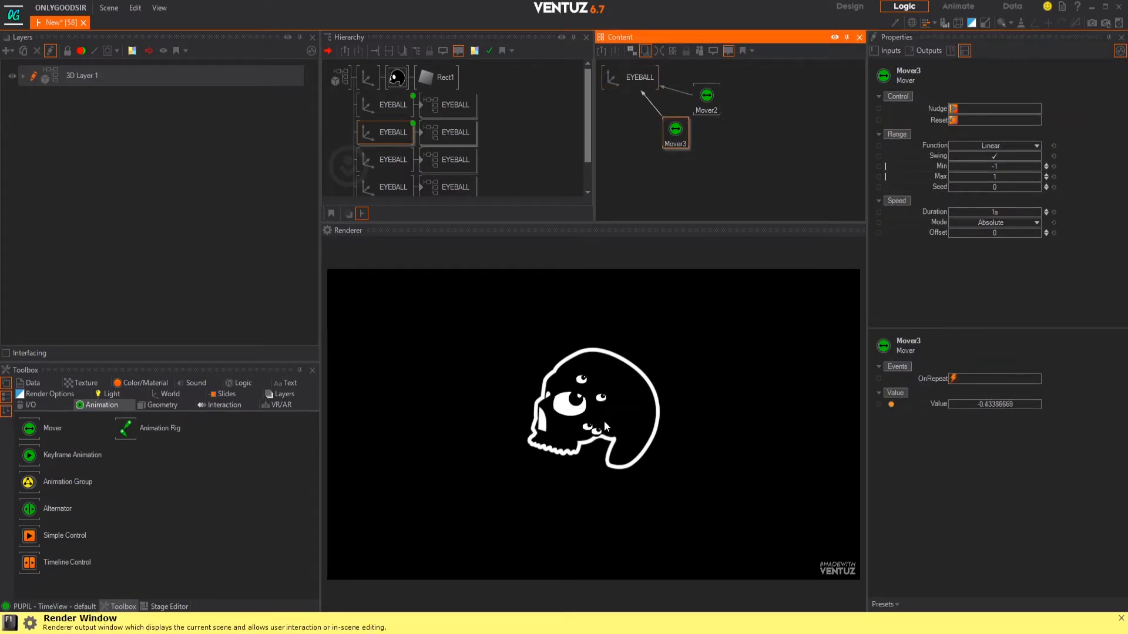
Set the Y-position Mover to Min 0.5, Max 1.2 and a duration of 3.8 s
click(999, 167)
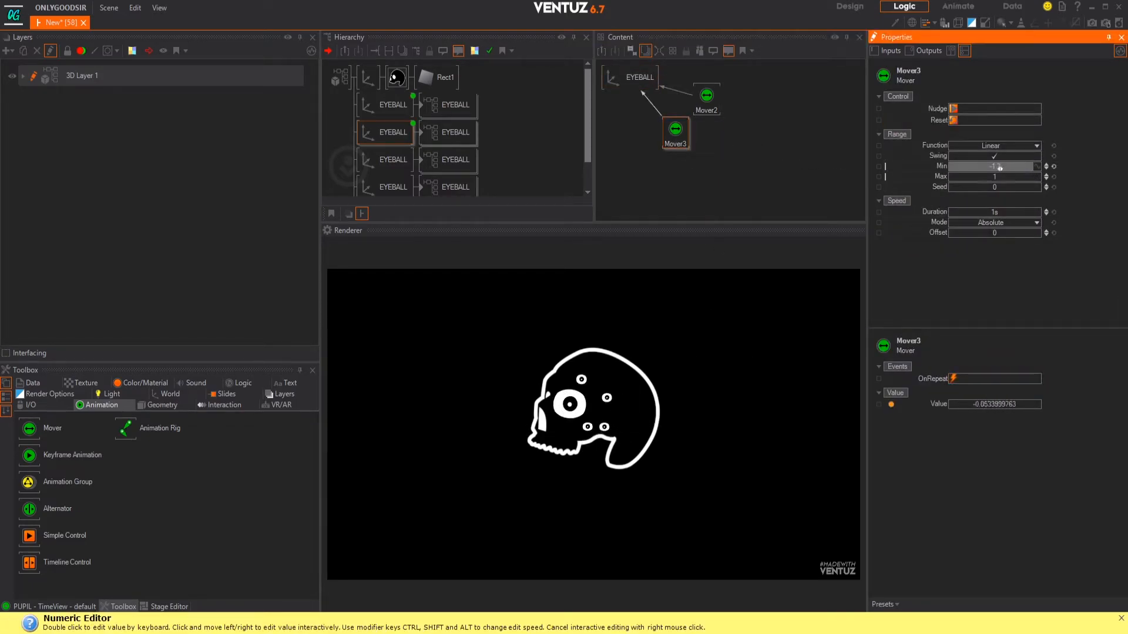
drag(998, 169, 1005, 176)
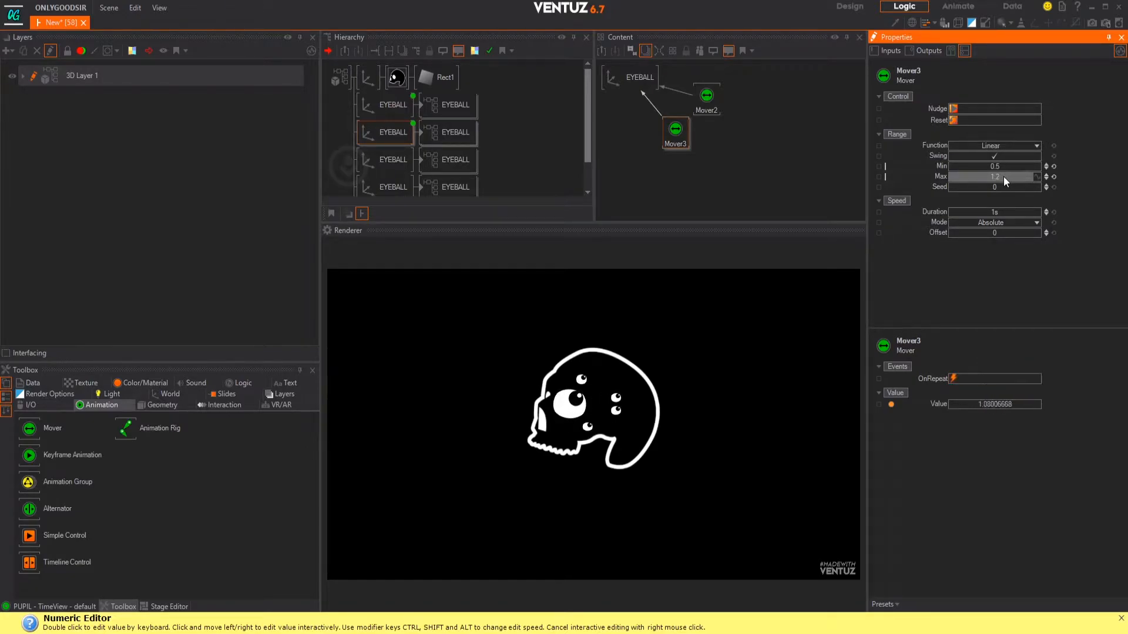
drag(1006, 212, 1014, 212)
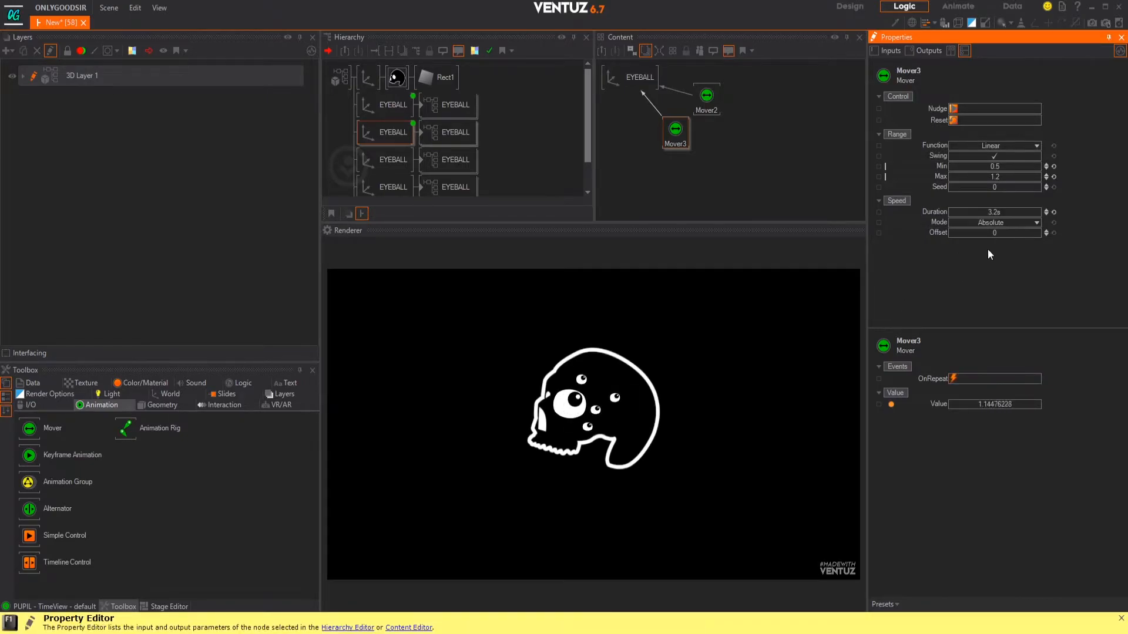
drag(1007, 212, 999, 215)
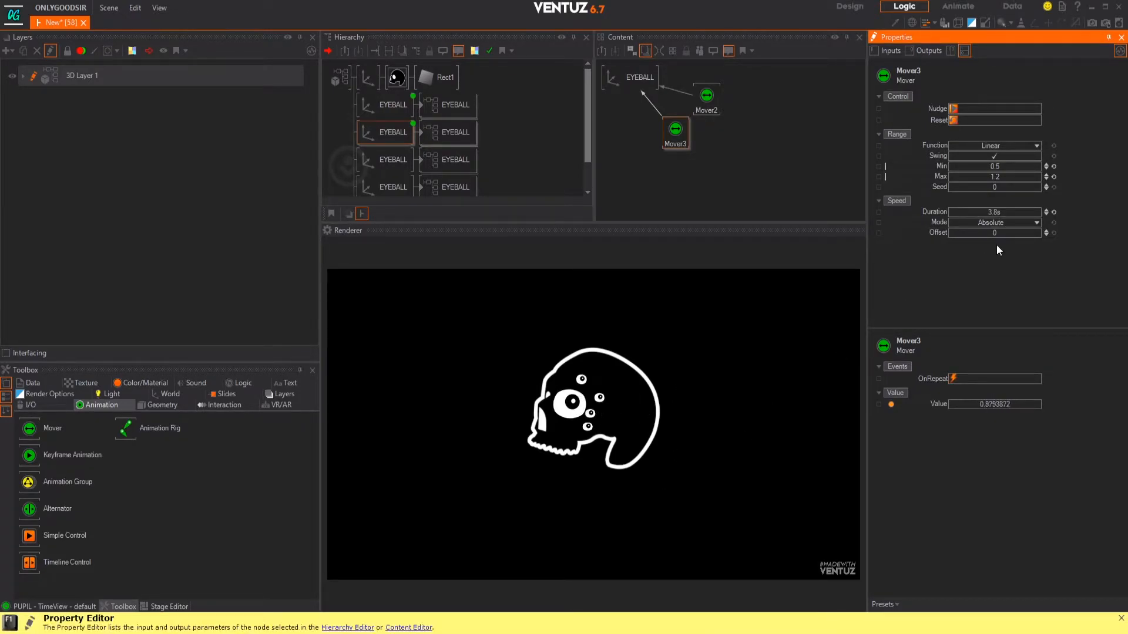
Give the second eyeball's X-position Mover a duration of 2.6 s and set both of its Movers to the Cosine function
click(705, 99)
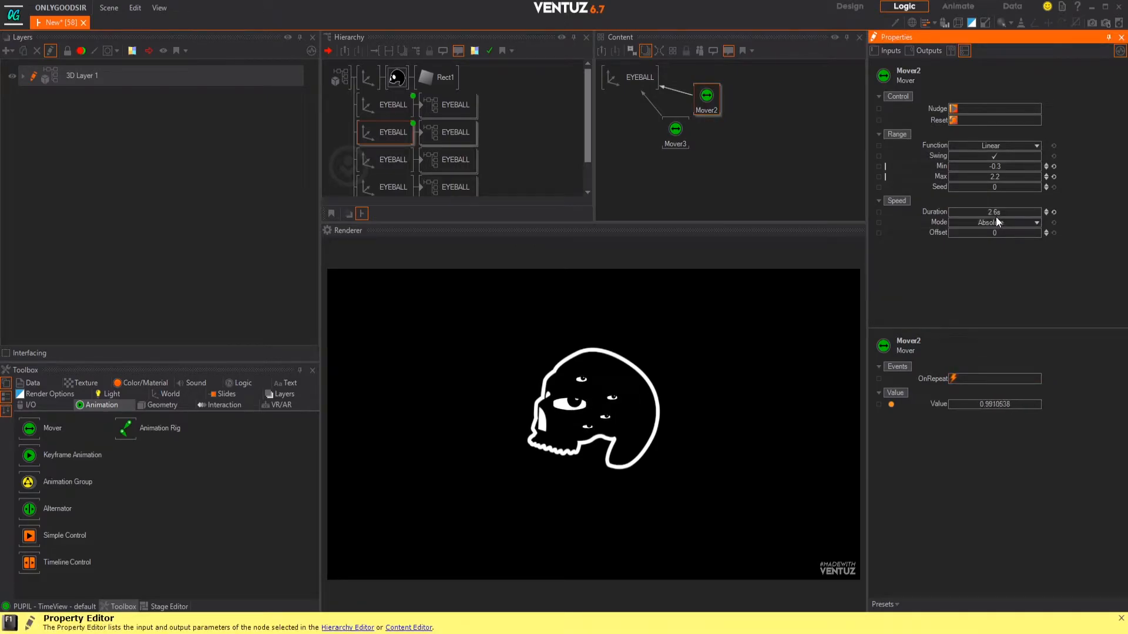
click(706, 101)
click(991, 146)
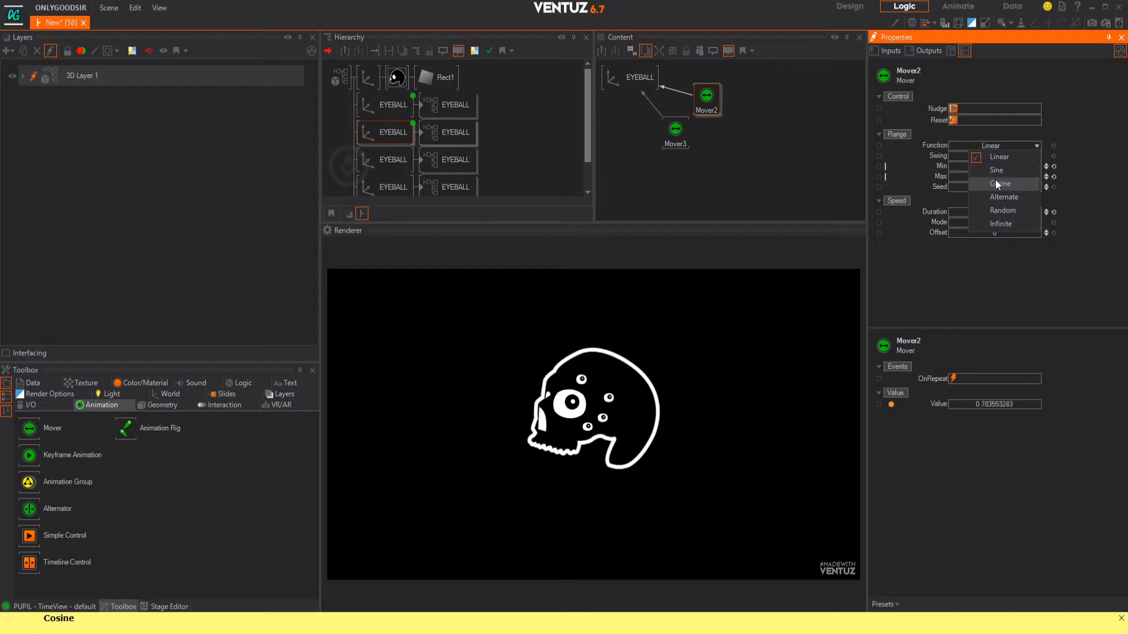
click(996, 178)
click(676, 133)
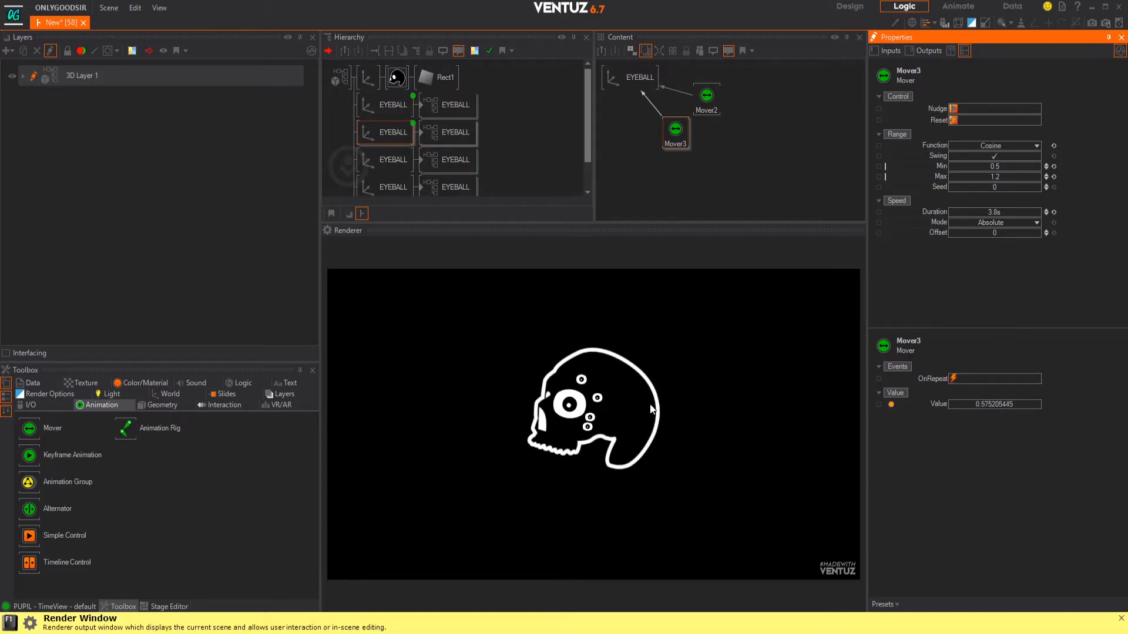
Delete the three remaining EYEBALL axes without Movers from the hierarchy, keeping the two animated ones
scroll(588, 159, down, 1)
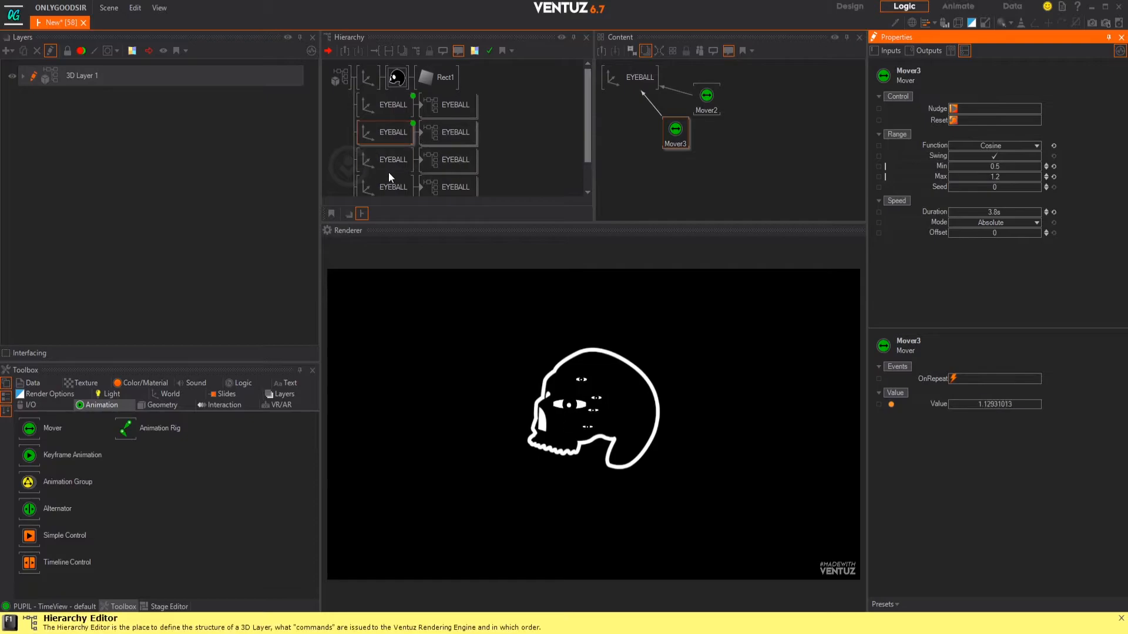
click(380, 105)
click(395, 125)
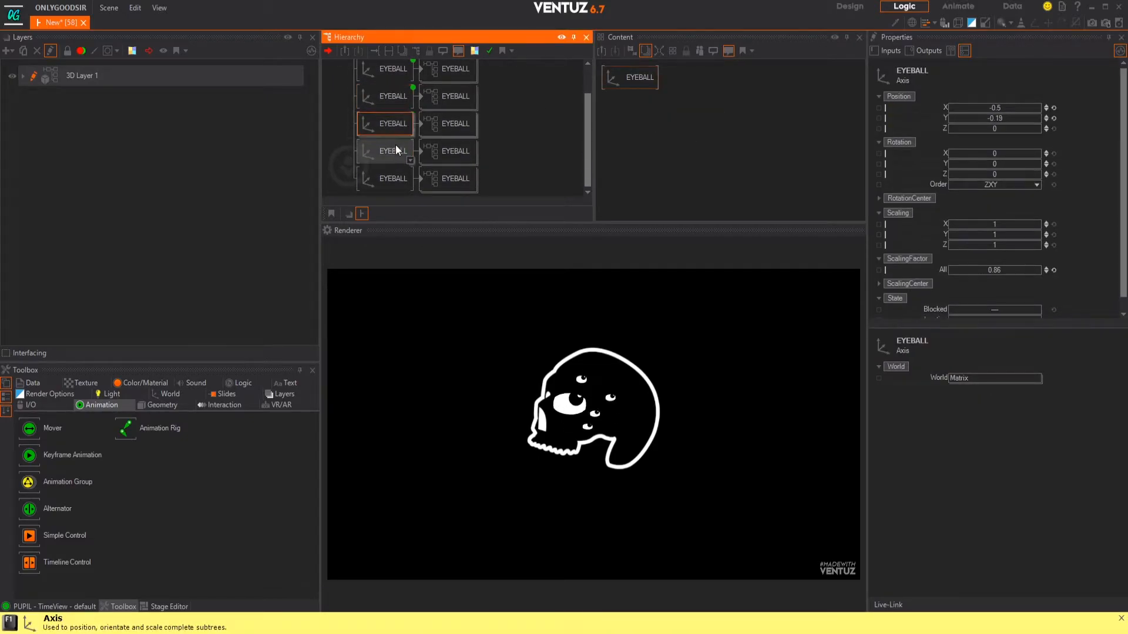
ctrl+click(393, 152)
ctrl+click(390, 185)
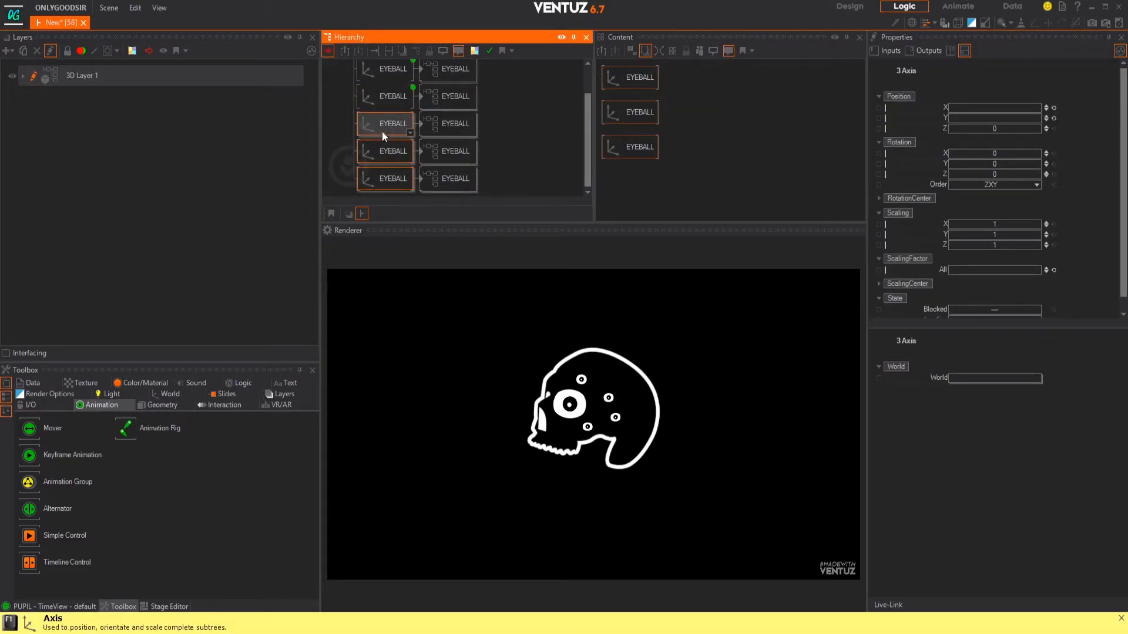
key(Delete)
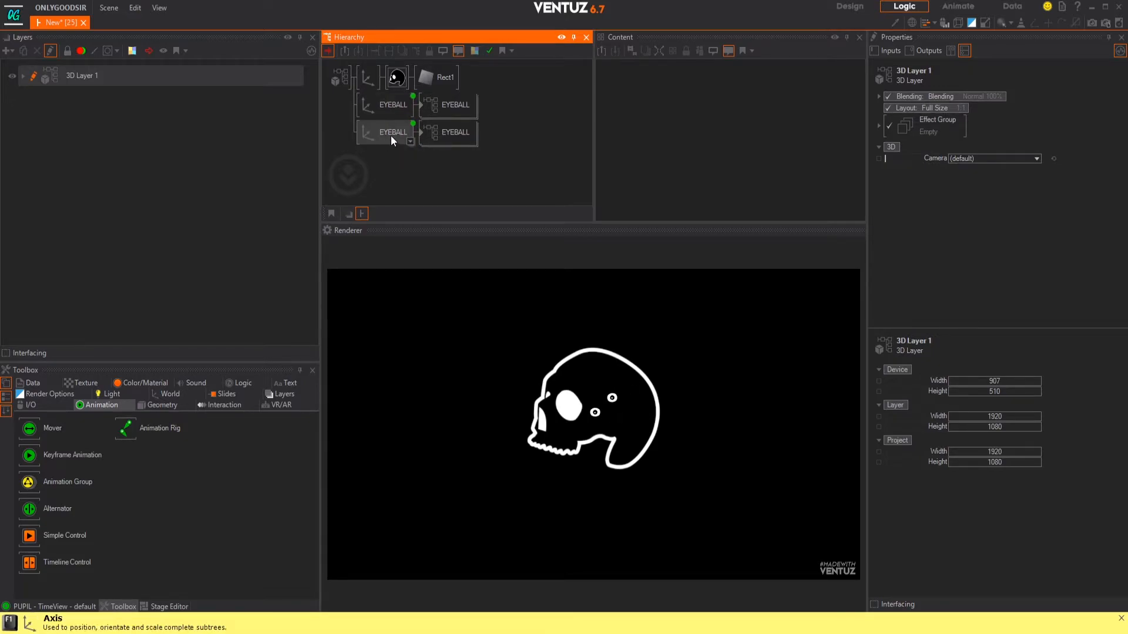
Group each animated EYEBALL axis with its bound Movers into its own content group
click(382, 133)
click(760, 170)
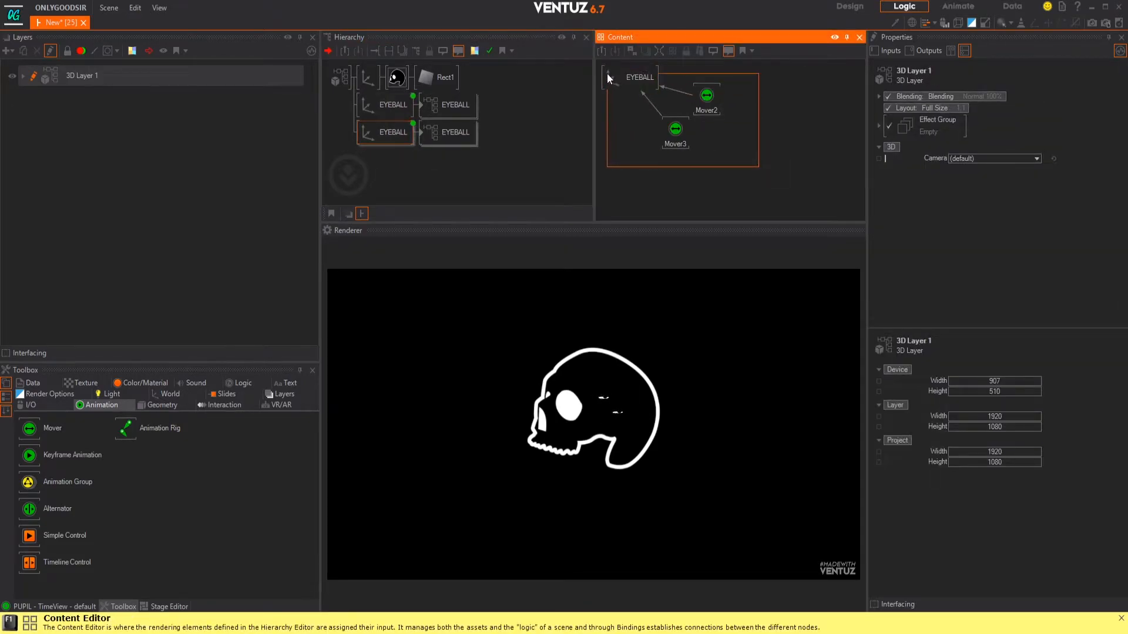
drag(608, 76, 604, 81)
click(724, 154)
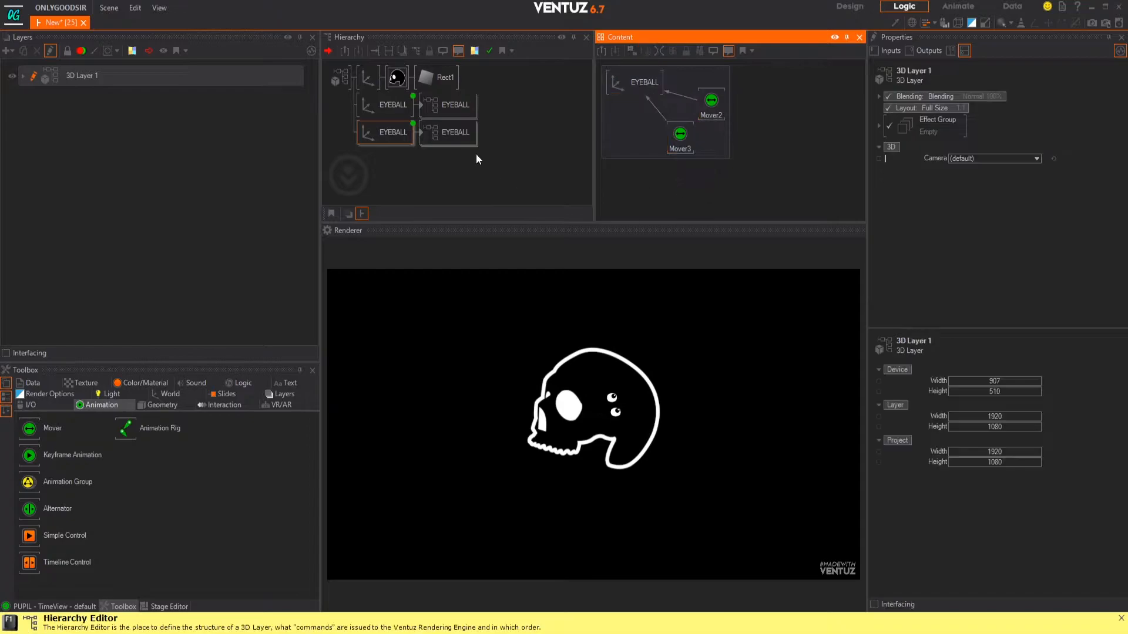
click(389, 107)
drag(679, 129, 598, 88)
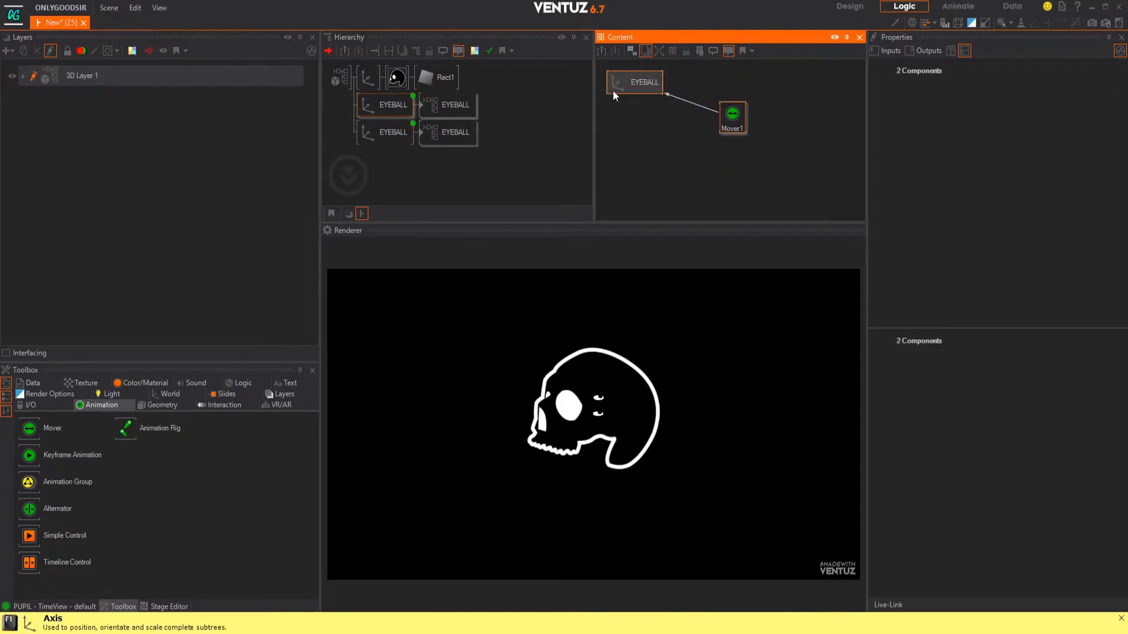
key(ctrl+g)
drag(729, 121, 689, 148)
Duplicate the second EYEBALL axis with its two Movers as a third hierarchy branch below it
click(401, 139)
drag(685, 149, 695, 121)
click(379, 168)
click(384, 132)
click(386, 156)
click(383, 137)
ctrl+drag(383, 138, 387, 163)
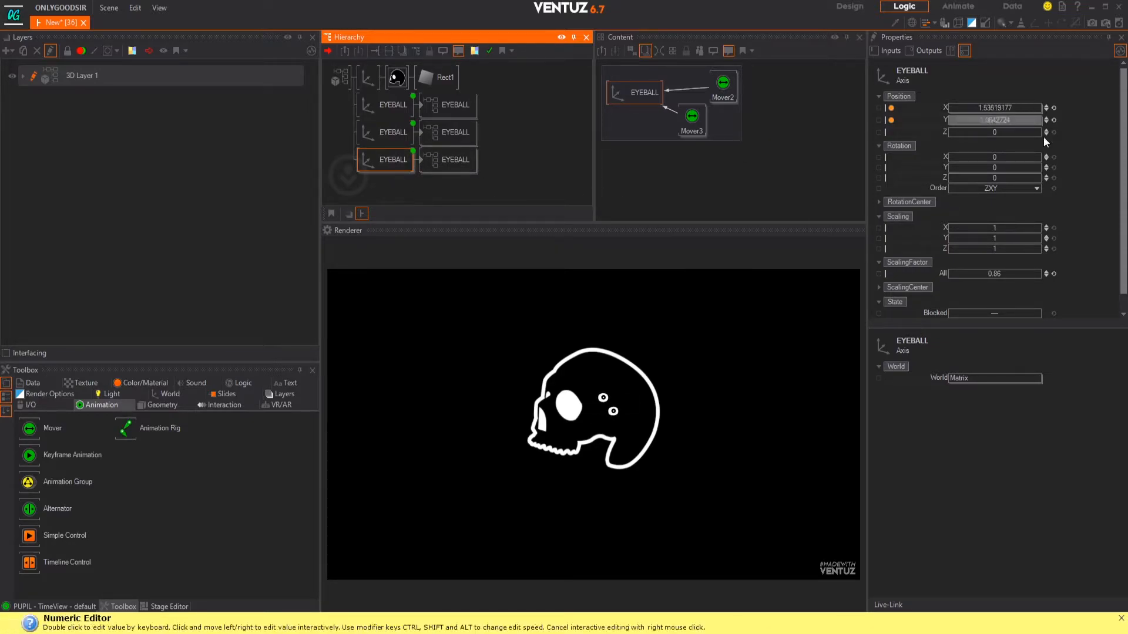
Set the third eyeball's X-position Mover to Min 3.7 and Max 4.1
click(730, 89)
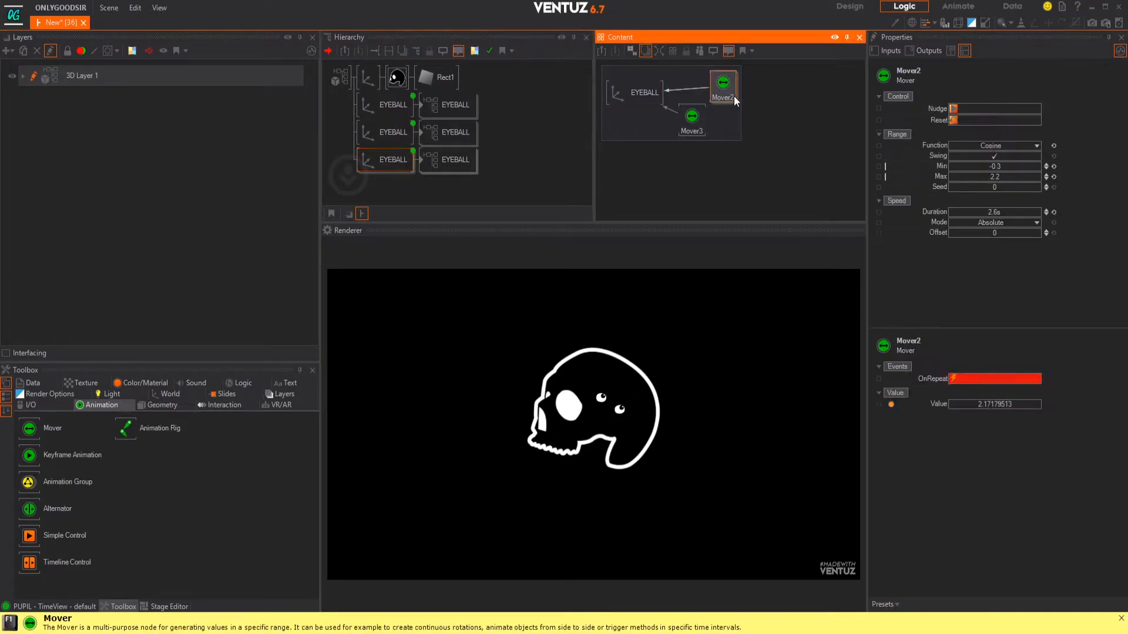
click(997, 167)
drag(991, 168, 1013, 178)
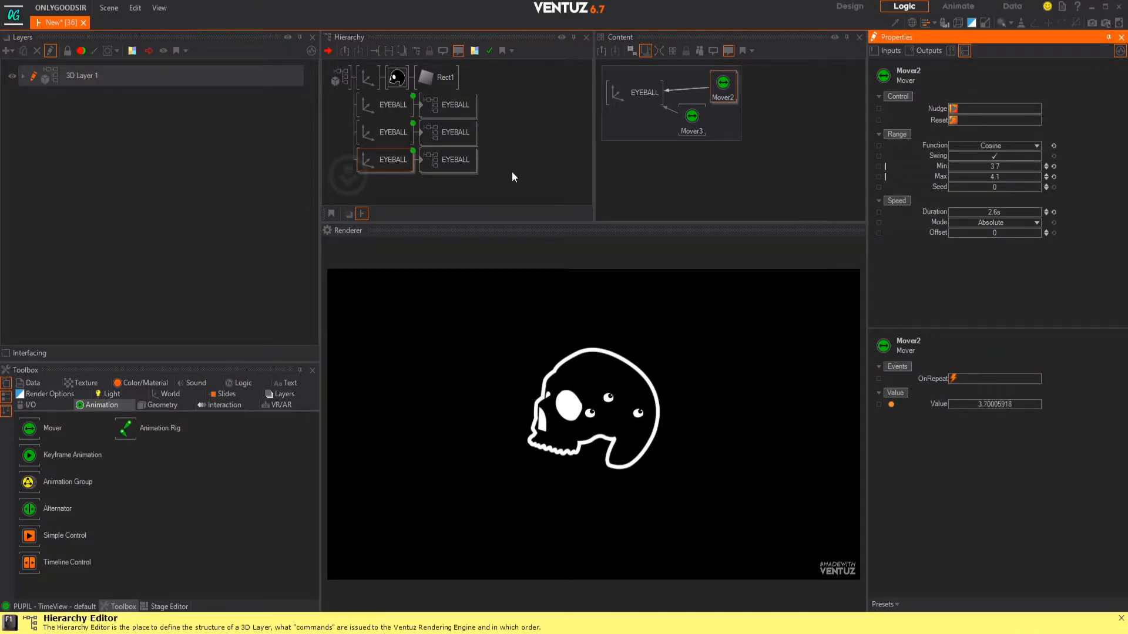
click(726, 103)
Set the third eyeball's Y-position Mover to a Min of -0.2
click(696, 123)
drag(1005, 168, 991, 167)
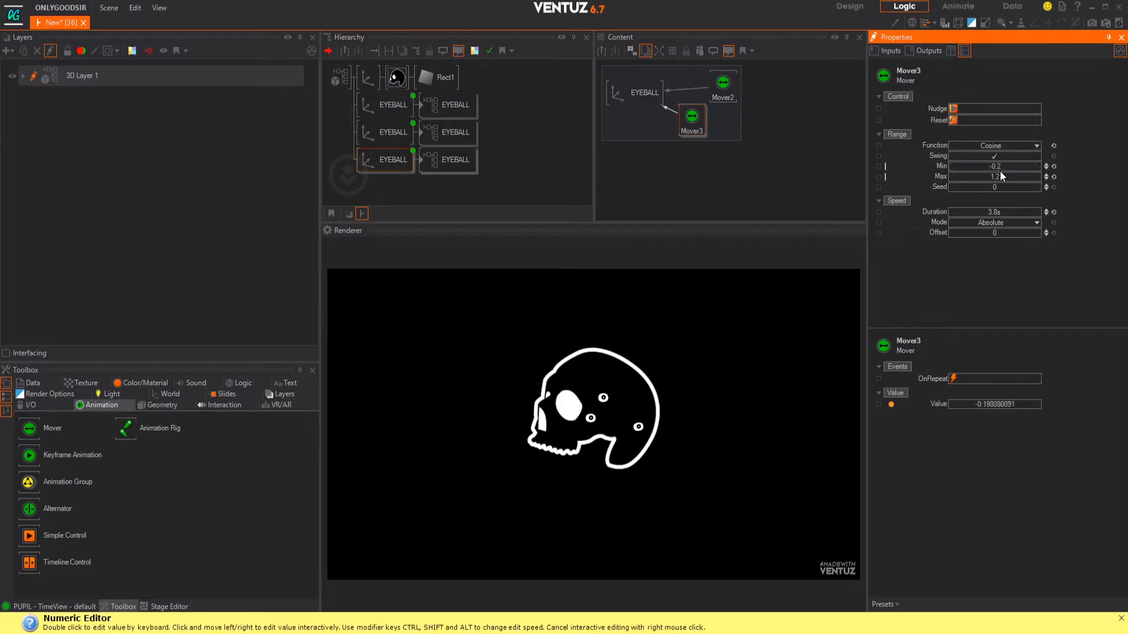
click(378, 179)
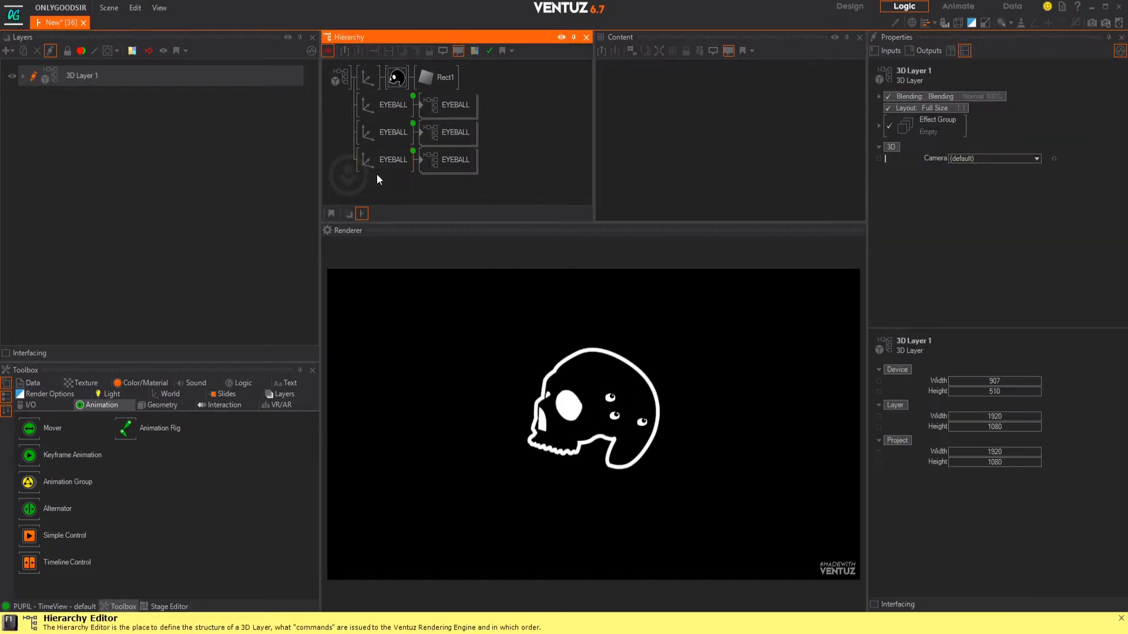
Copy all three animated EYEBALL branches and paste them into the hierarchy
click(379, 157)
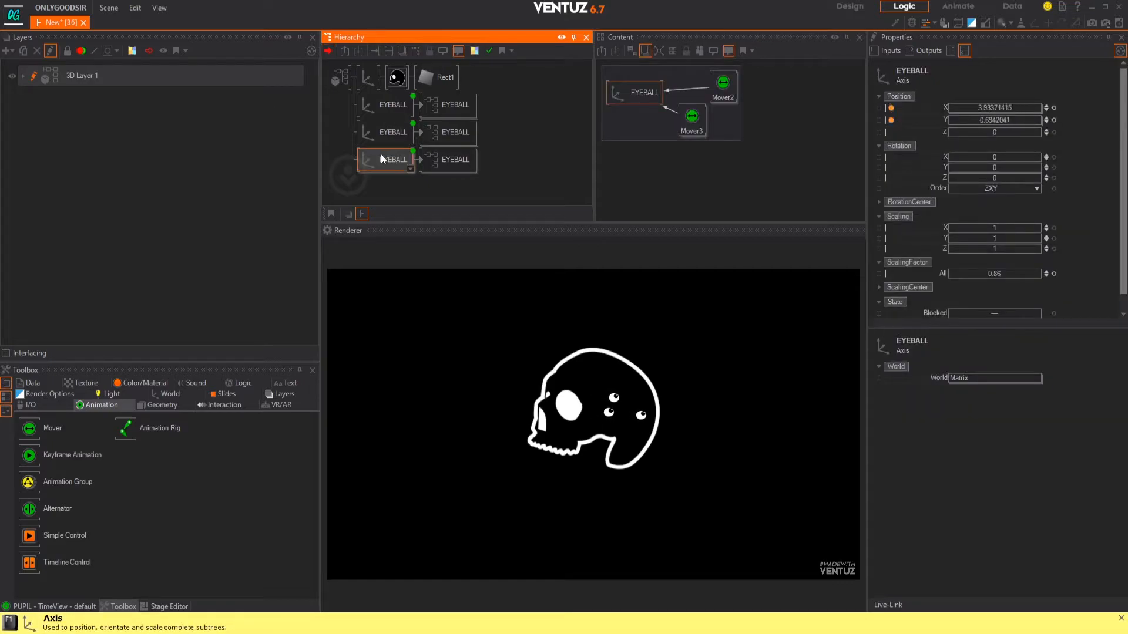
ctrl+click(380, 97)
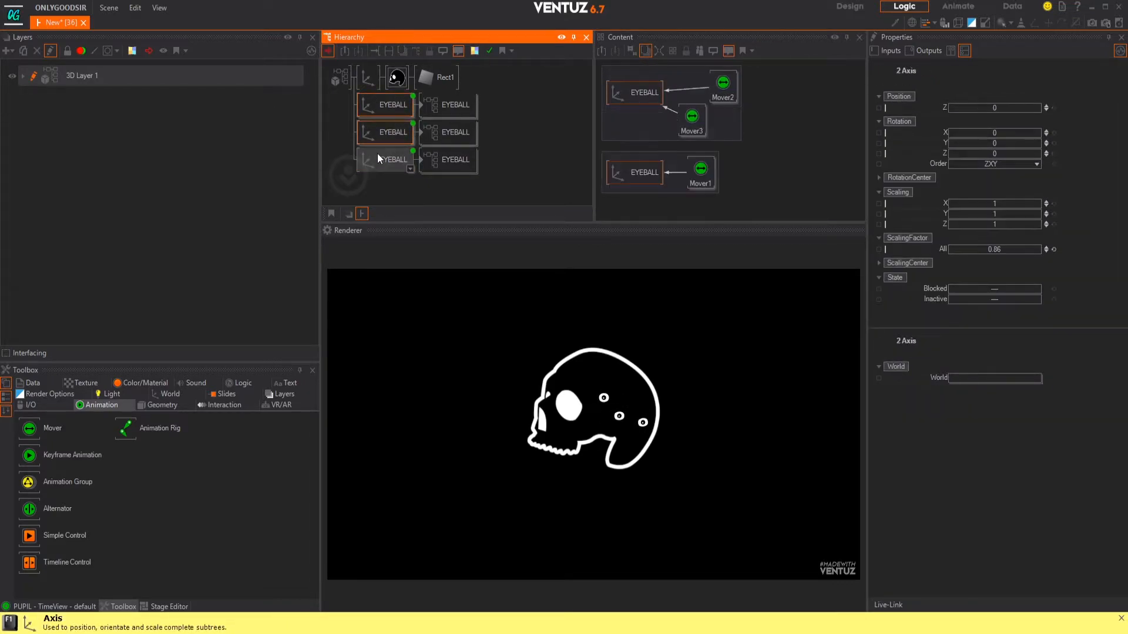
ctrl+click(376, 156)
key(ctrl+c)
key(ctrl+v)
Add an Axis to the hierarchy and place the three pasted EYEBALL branches under it
scroll(395, 128, down, 2)
click(396, 122)
ctrl+click(380, 151)
ctrl+click(374, 173)
double_click(340, 162)
text(ax)
drag(351, 191, 367, 133)
mouse_move(384, 156)
mouse_down()
mouse_move(398, 135)
mouse_move(399, 165)
mouse_up()
click(388, 174)
Position the new parent Axis at X -1.8 and Y 1.2, trying a Z rotation of 35 and resetting it to 0
click(367, 124)
drag(1007, 120, 1007, 121)
drag(1000, 173, 1005, 174)
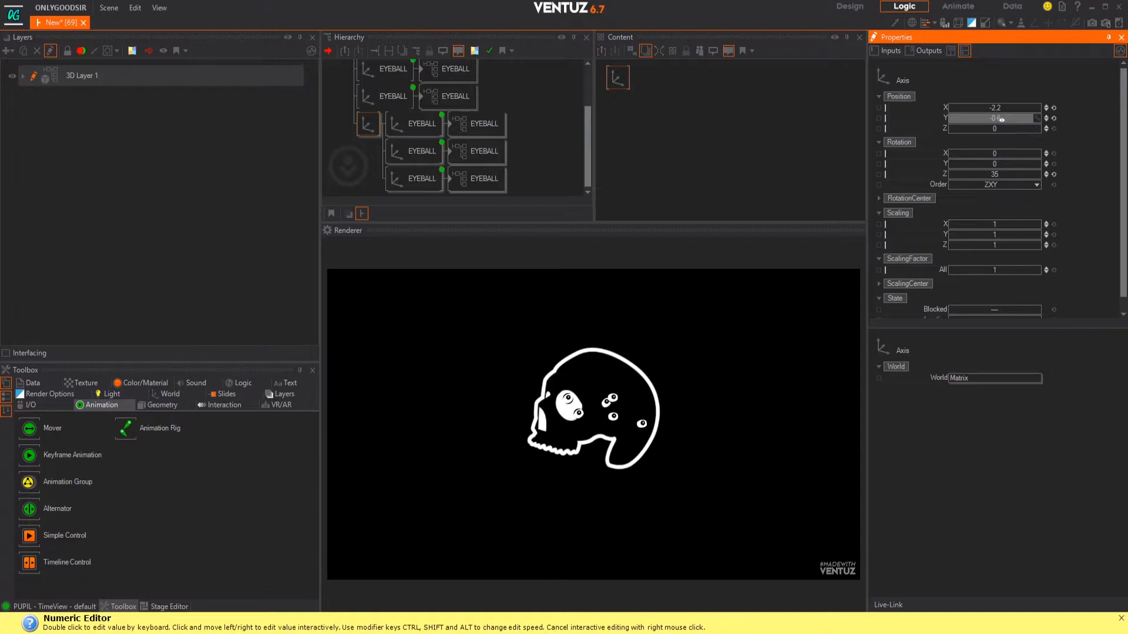
drag(1004, 108, 1011, 111)
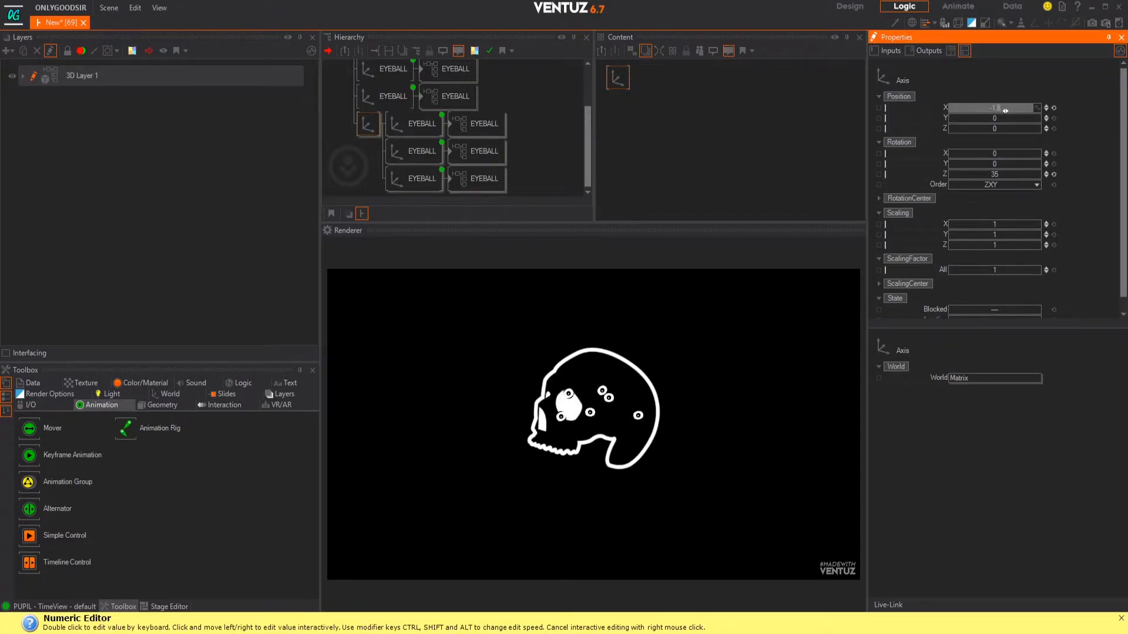
click(1053, 174)
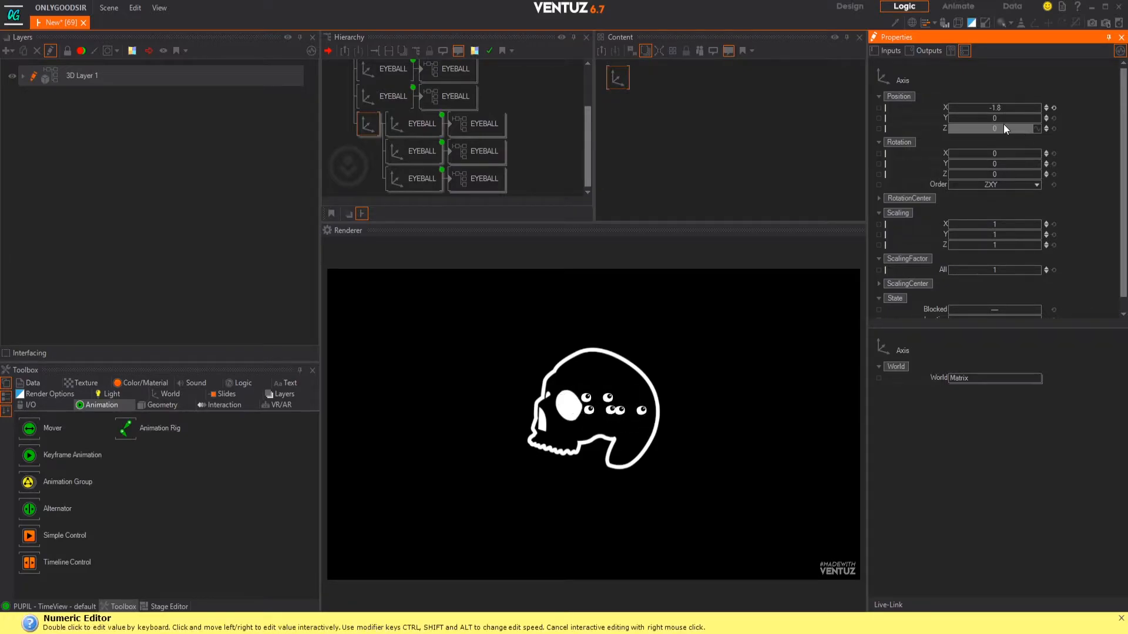
drag(1005, 119, 1007, 120)
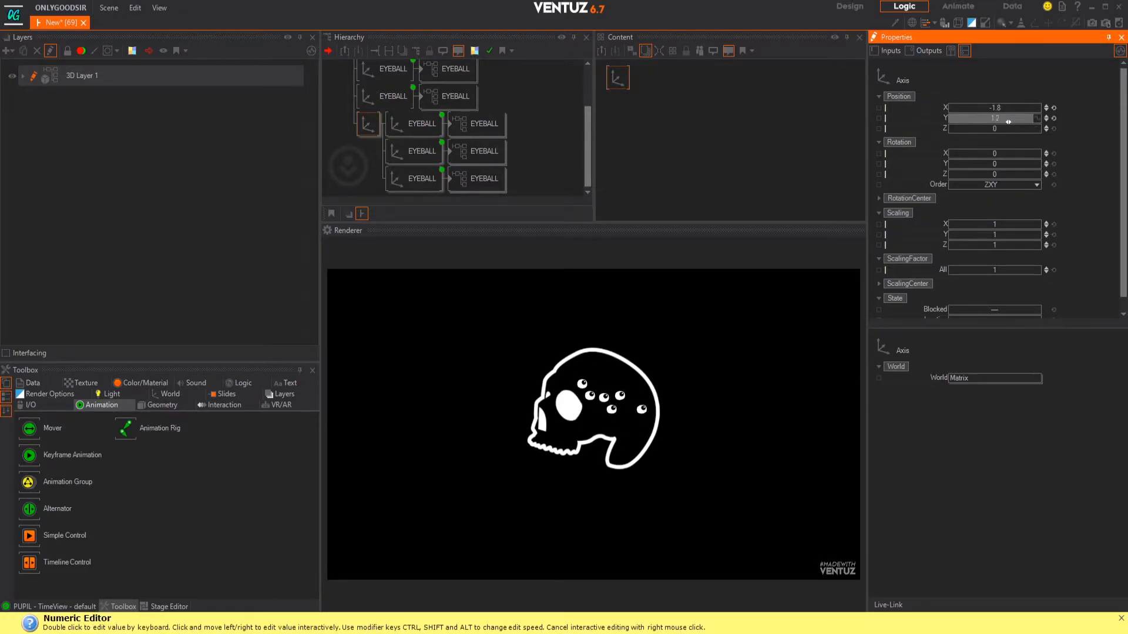
Set the maximum of the Mover driving the first eyeball in the nested axis group to 1.1
click(475, 126)
click(422, 125)
click(706, 158)
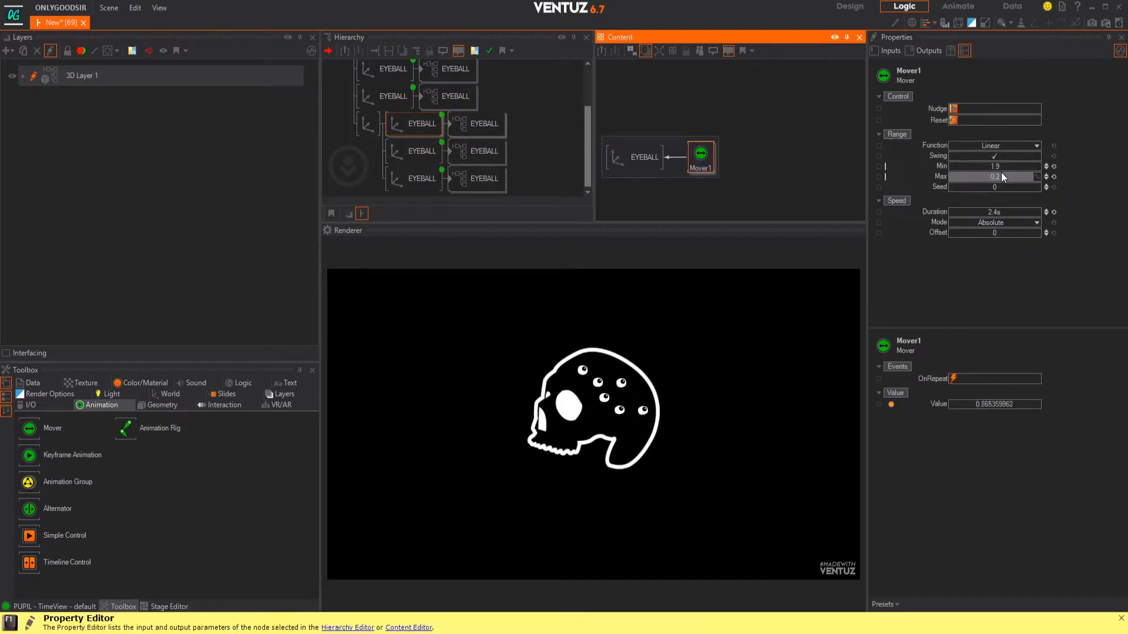
click(1000, 176)
drag(1000, 176, 1003, 176)
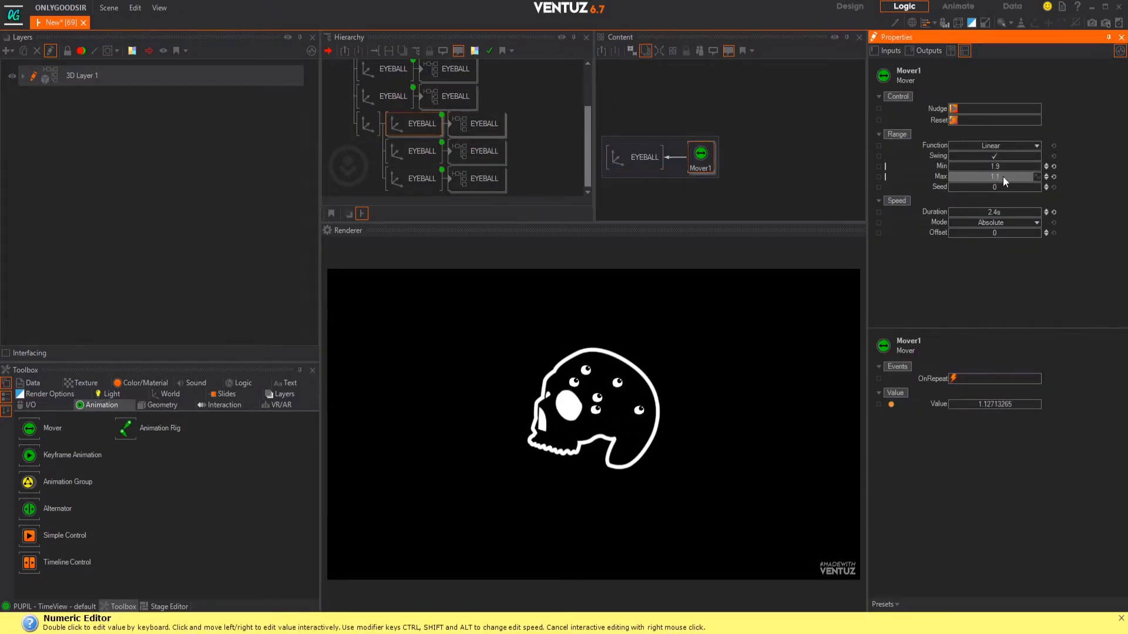
Set the Mover2 maximum of the second eyeball in the nested group to about 5.3
click(431, 153)
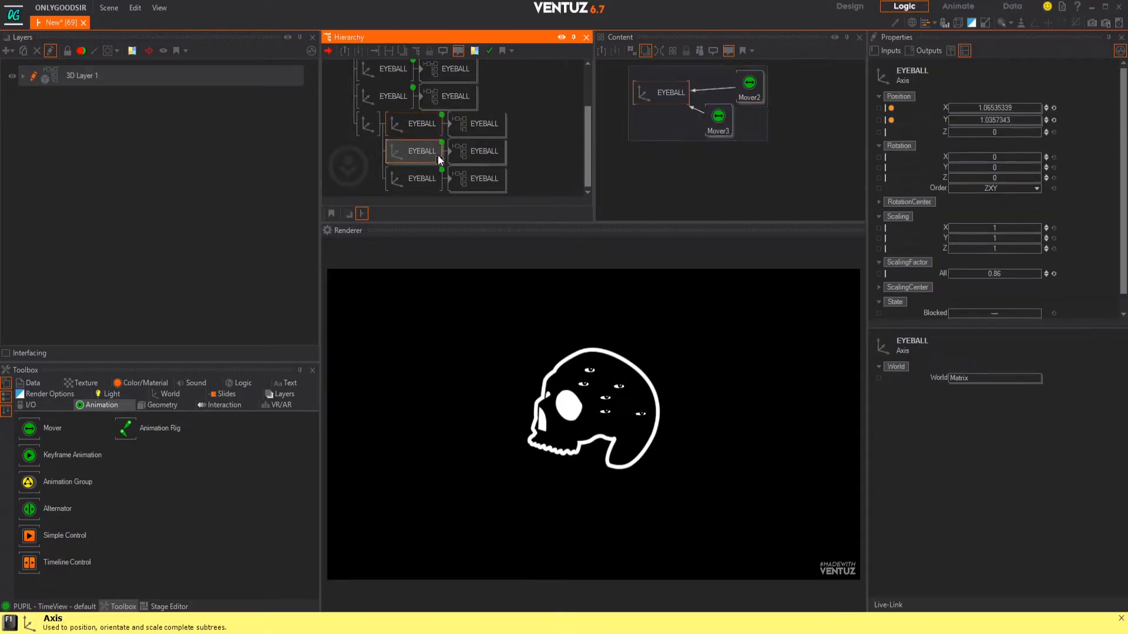
click(746, 90)
click(999, 177)
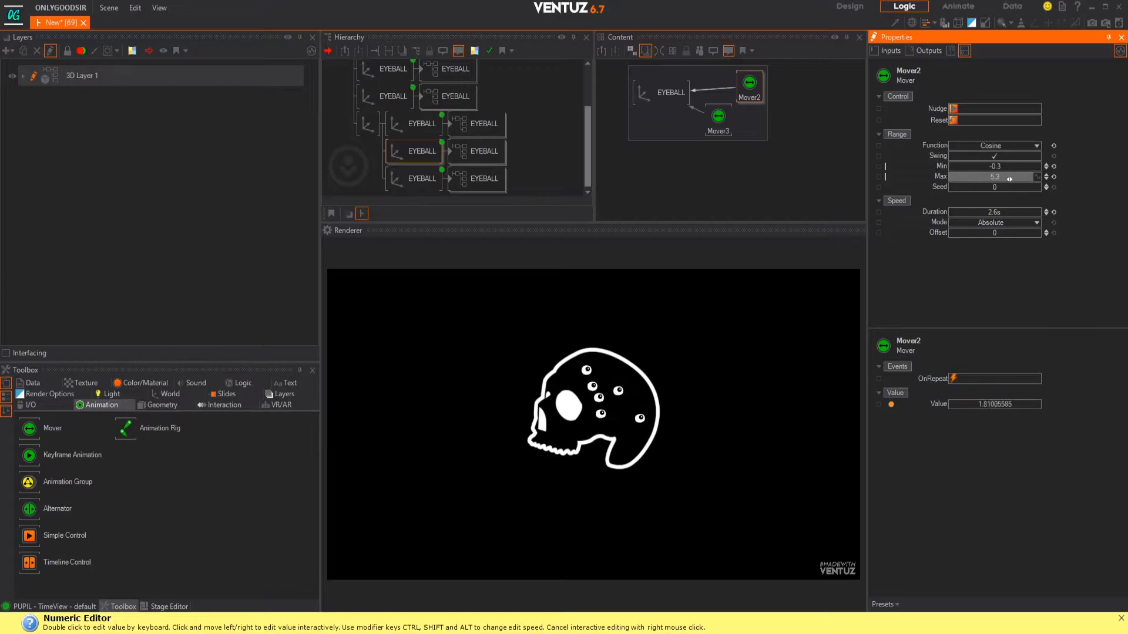
Set the third grouped eyeball's Mover3 minimum to -2.4 and its Mover2 range to minimum 2.3 and maximum -2.1
click(414, 179)
click(693, 193)
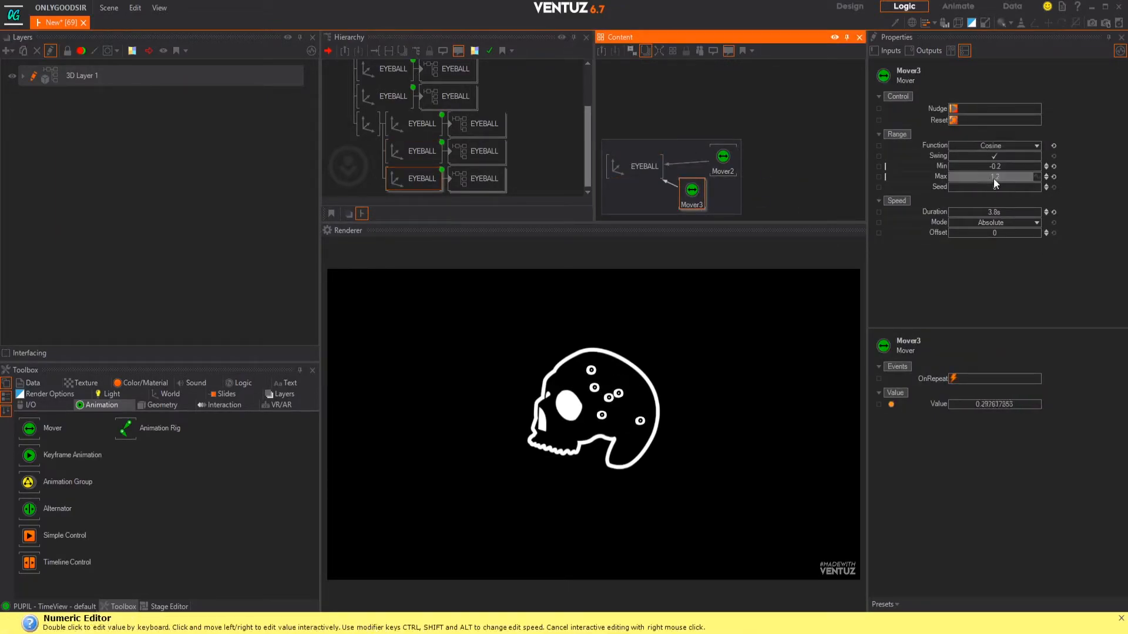
click(993, 167)
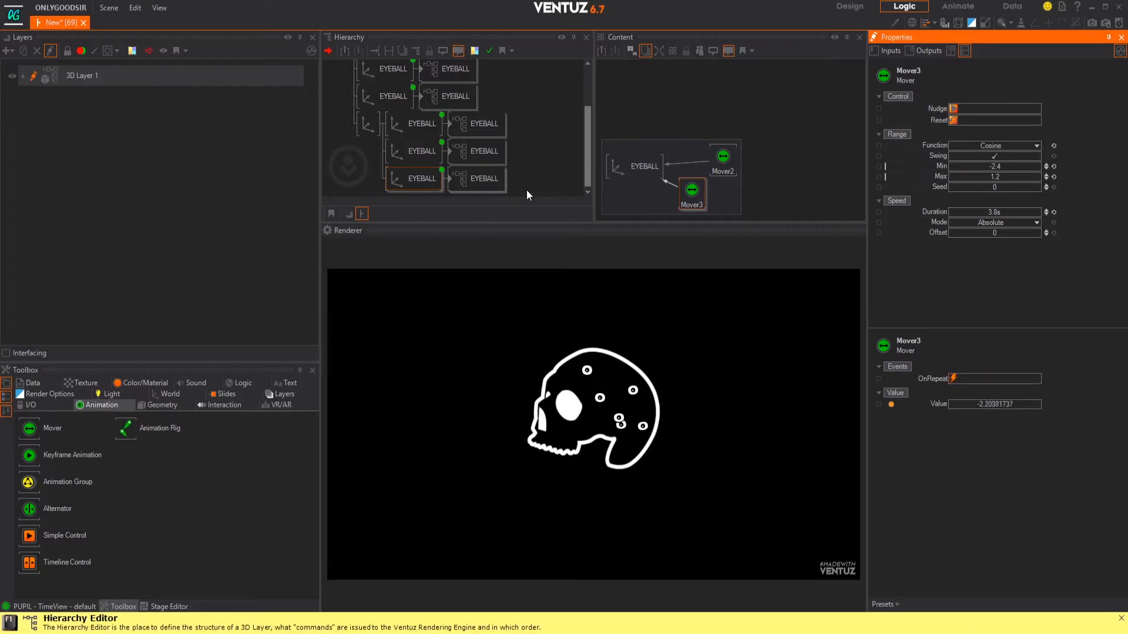
click(722, 157)
drag(1005, 172, 990, 172)
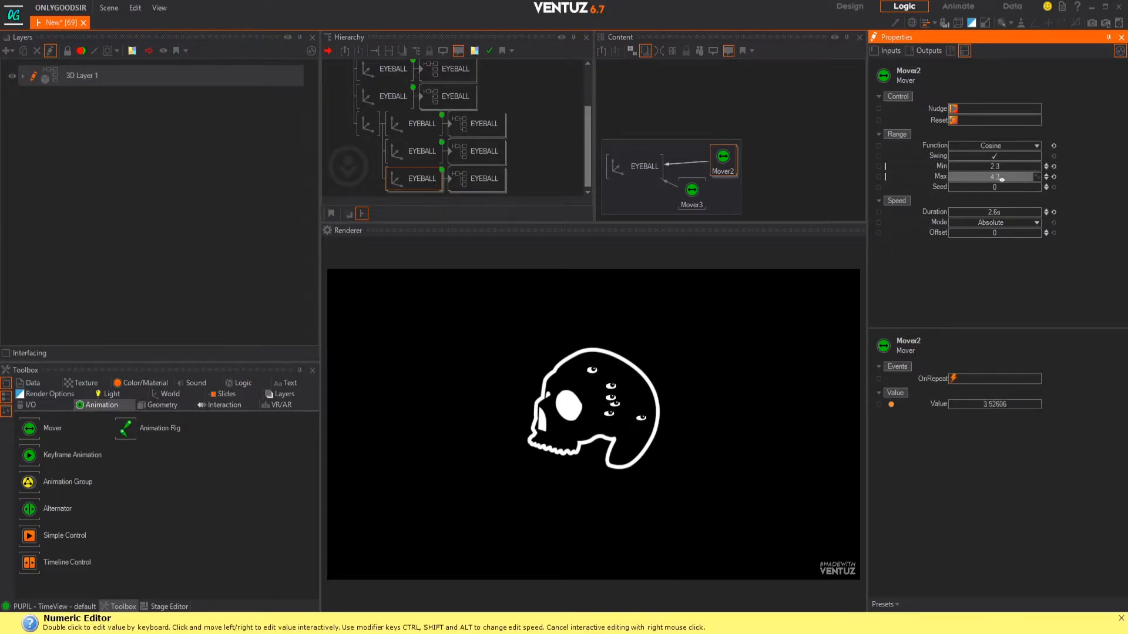
drag(1014, 179, 976, 181)
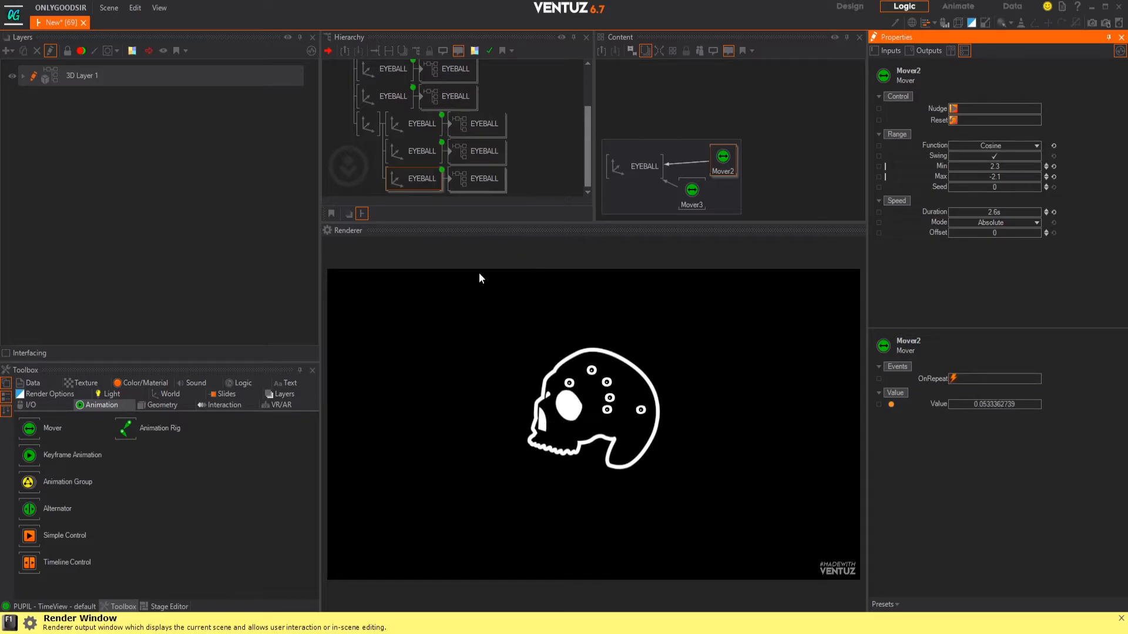
Replace the texture image of the skull material with white.png from the Desktop
click(375, 145)
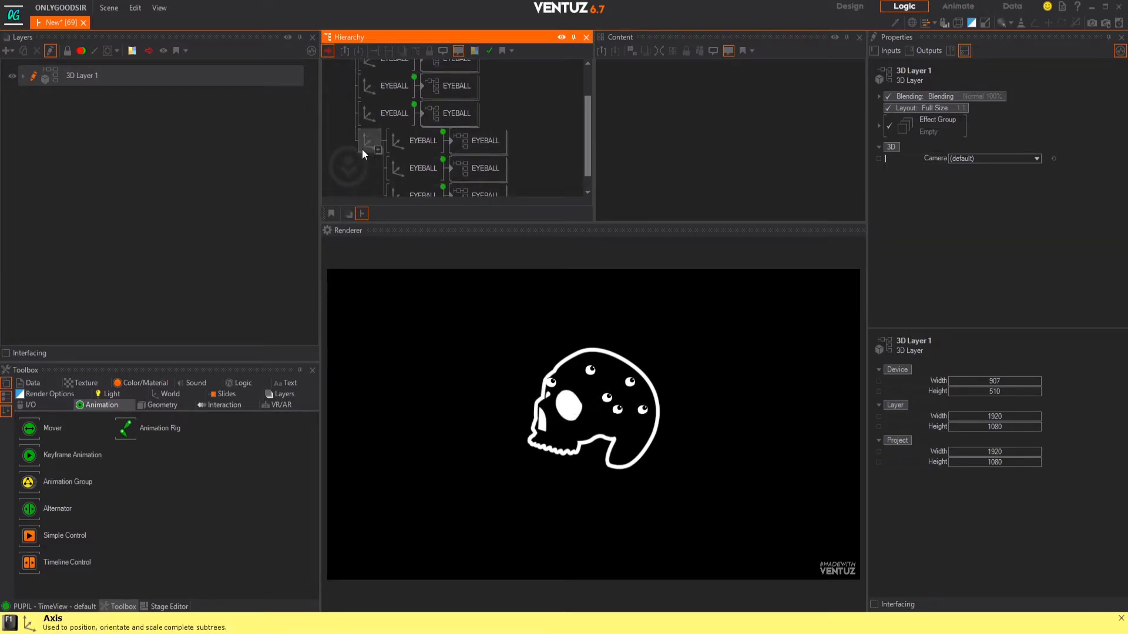
click(392, 76)
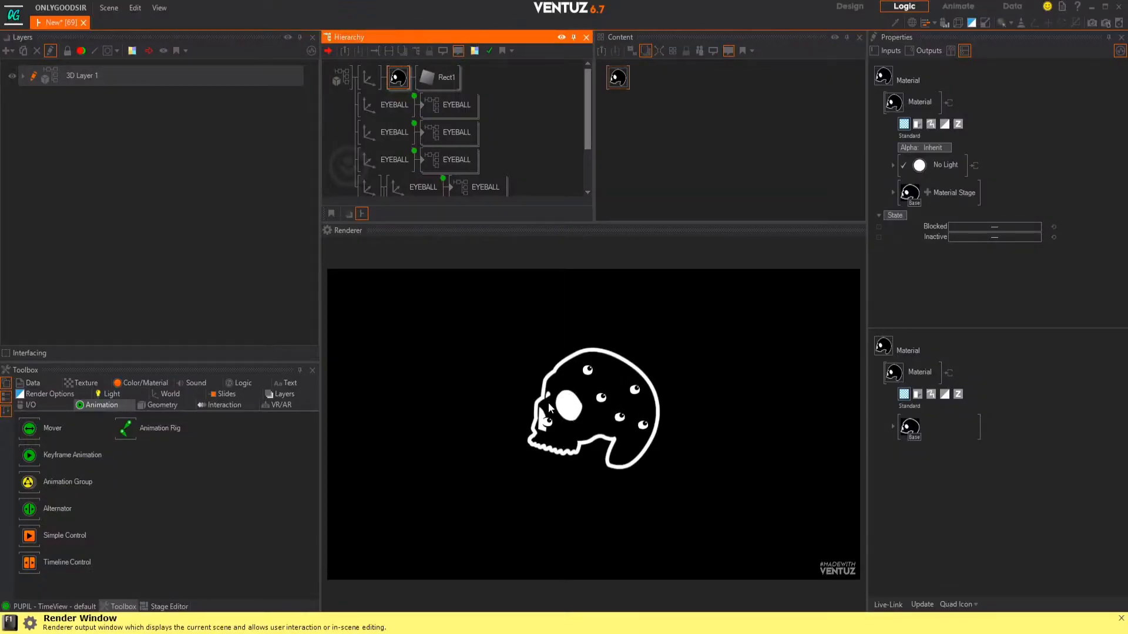
double_click(907, 193)
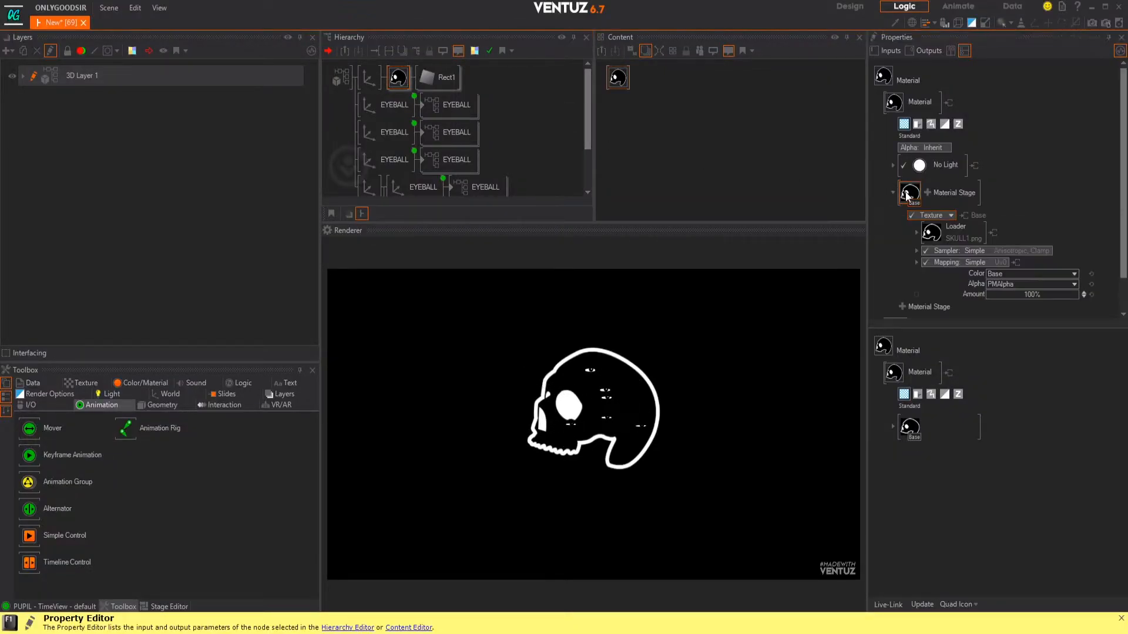
click(388, 345)
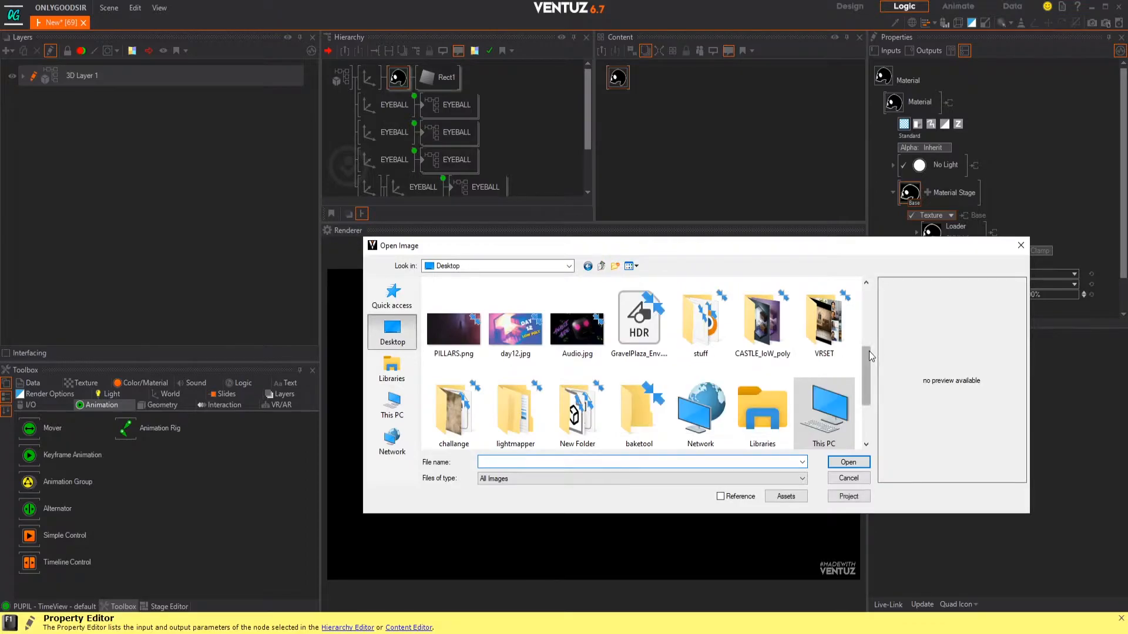
scroll(869, 350, down, 2)
scroll(864, 410, up, 3)
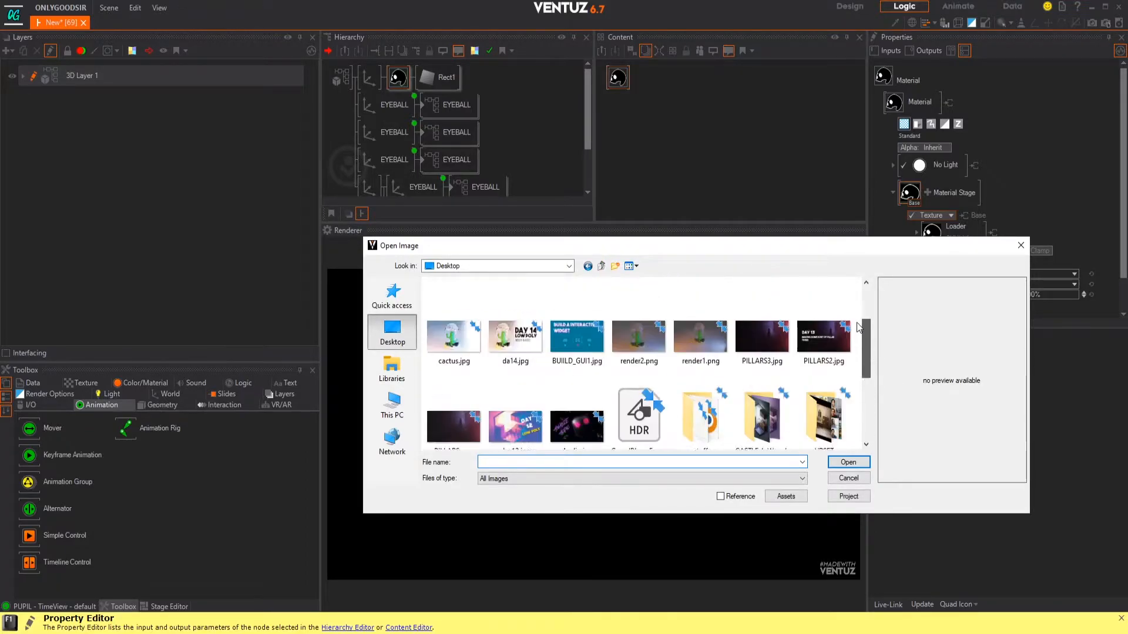
click(446, 317)
click(844, 463)
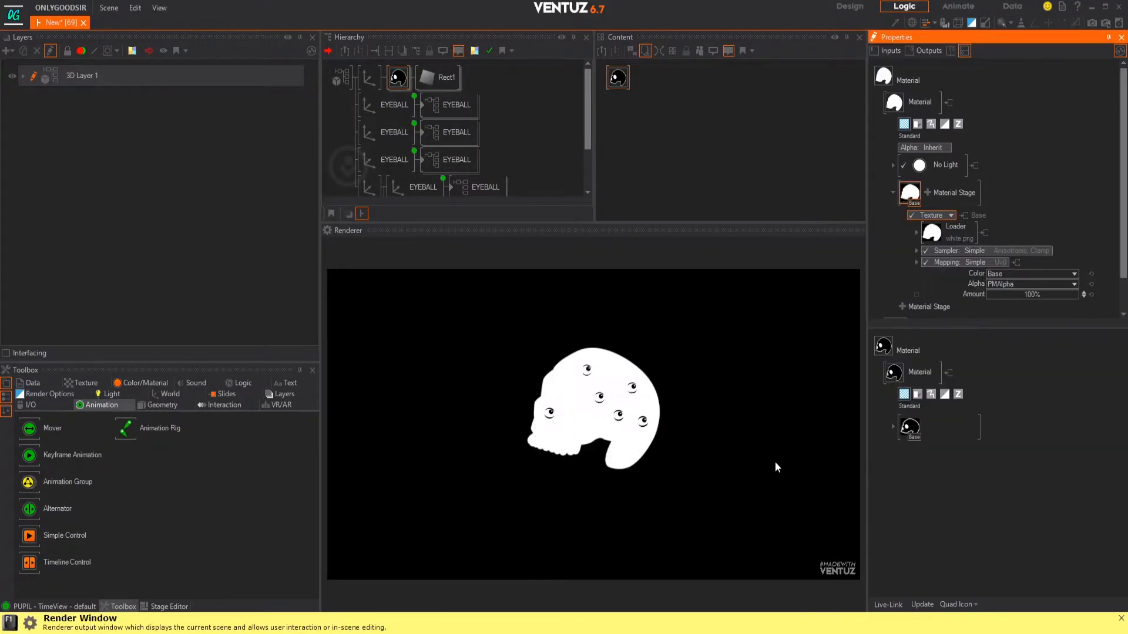
Duplicate the skull's axis branch together with its material and rectangle
click(401, 81)
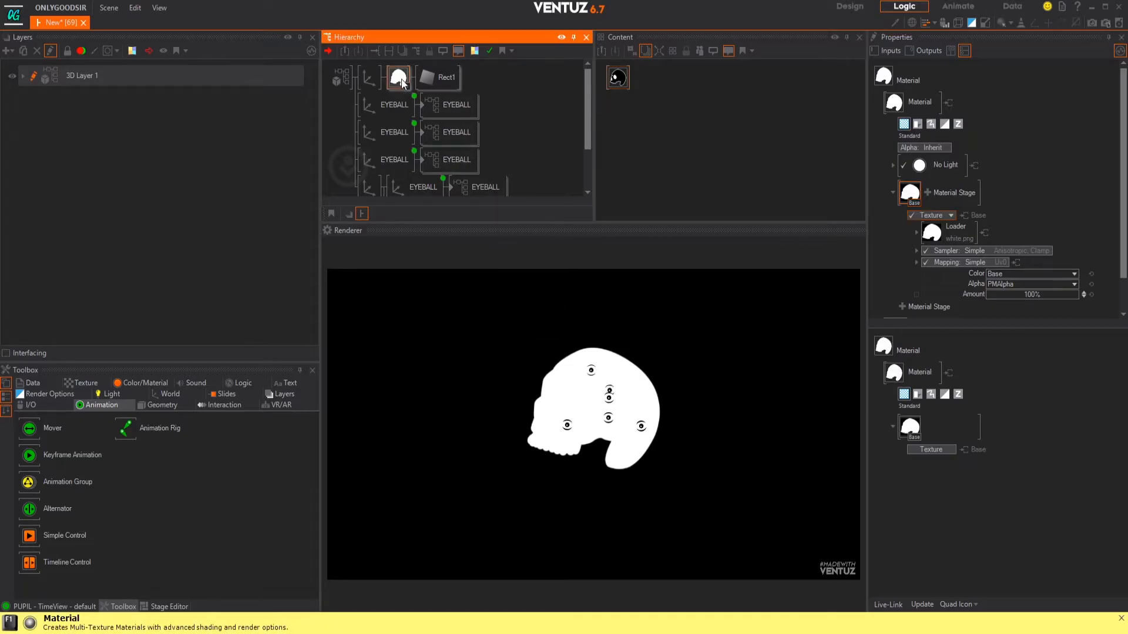
click(958, 167)
click(826, 152)
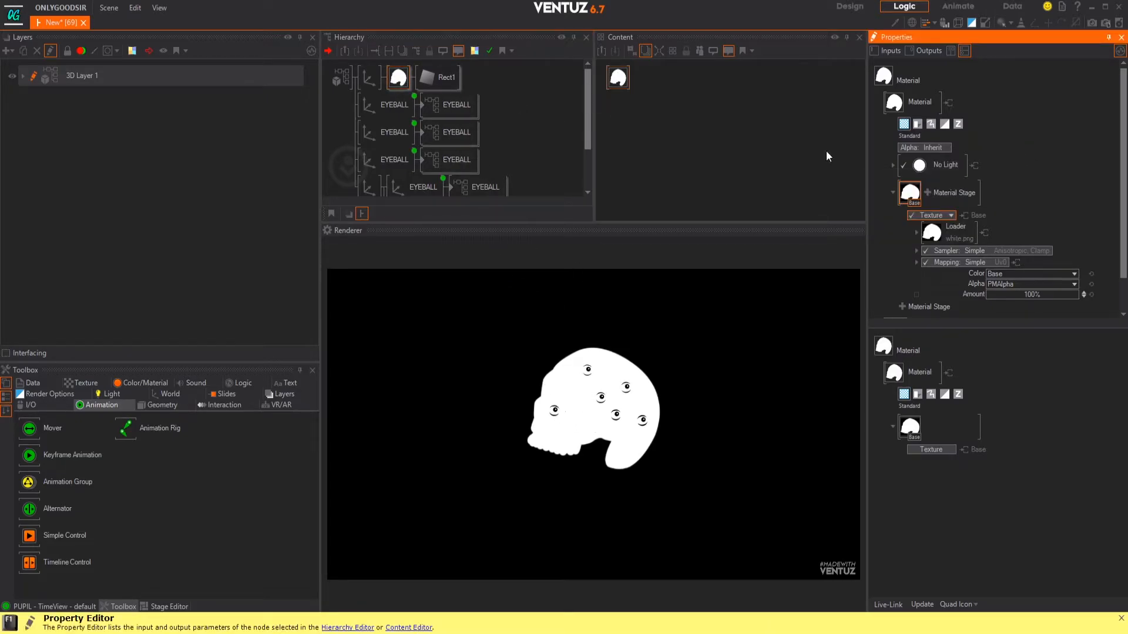
click(367, 79)
key(ctrl+c)
key(ctrl+v)
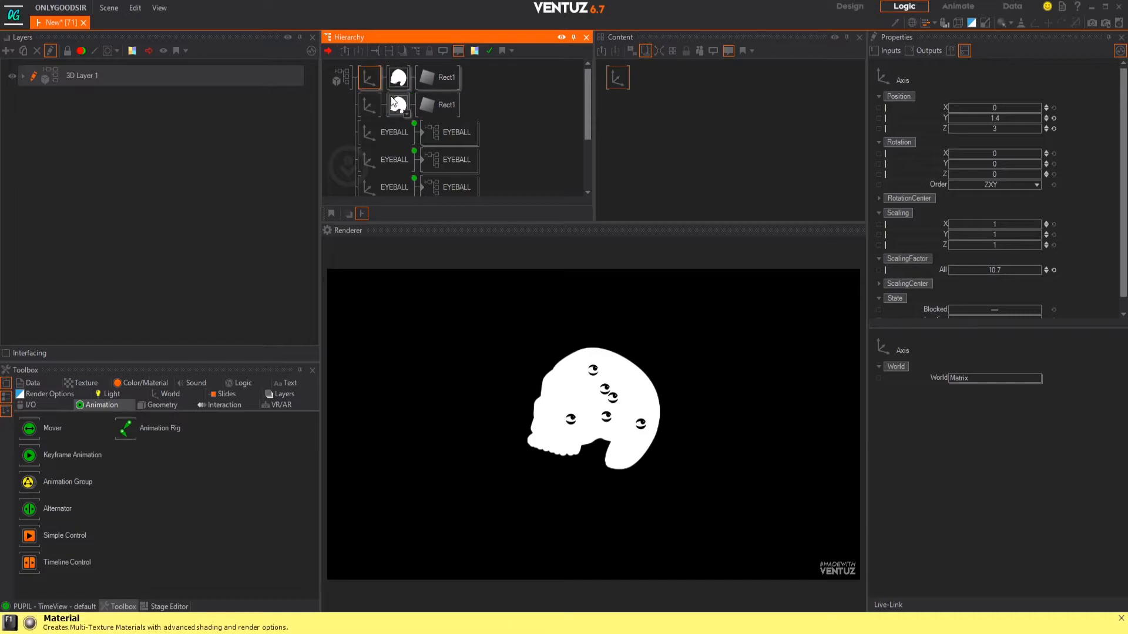
Set the No Light base color of the second skull's material to black (0, 0, 0)
click(401, 106)
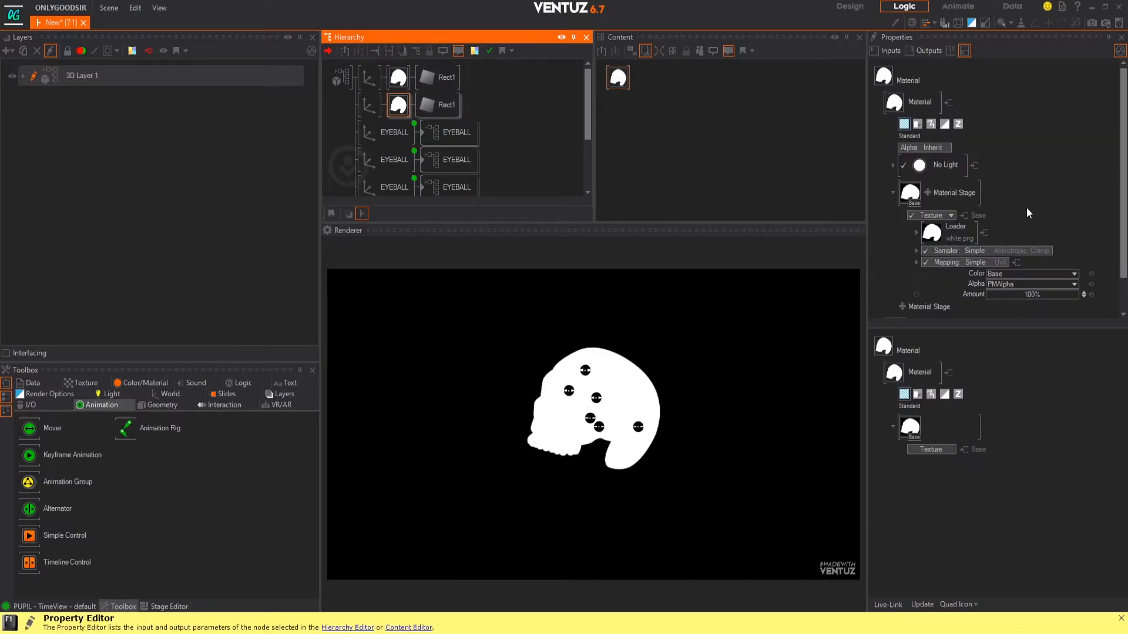
click(945, 164)
click(954, 167)
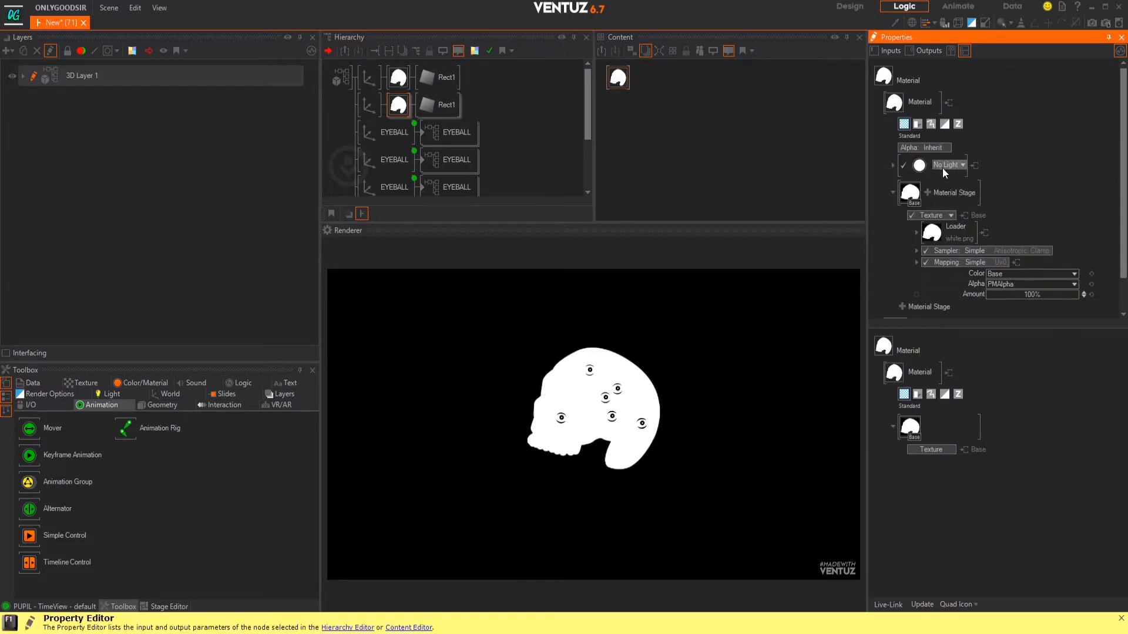
click(893, 164)
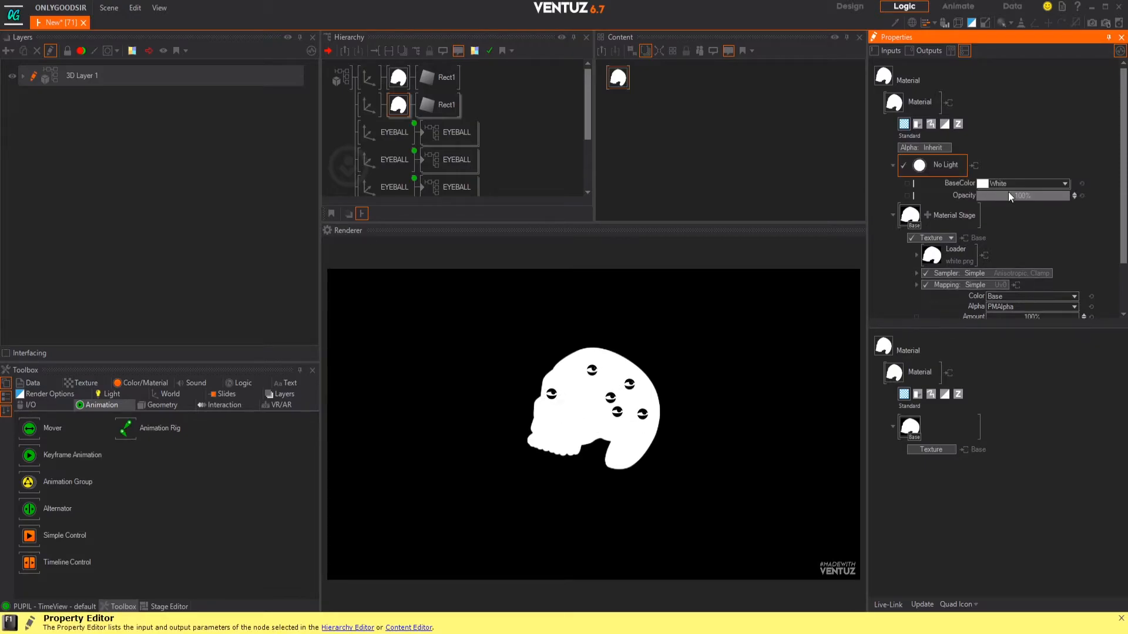
click(1067, 182)
click(954, 284)
click(1070, 160)
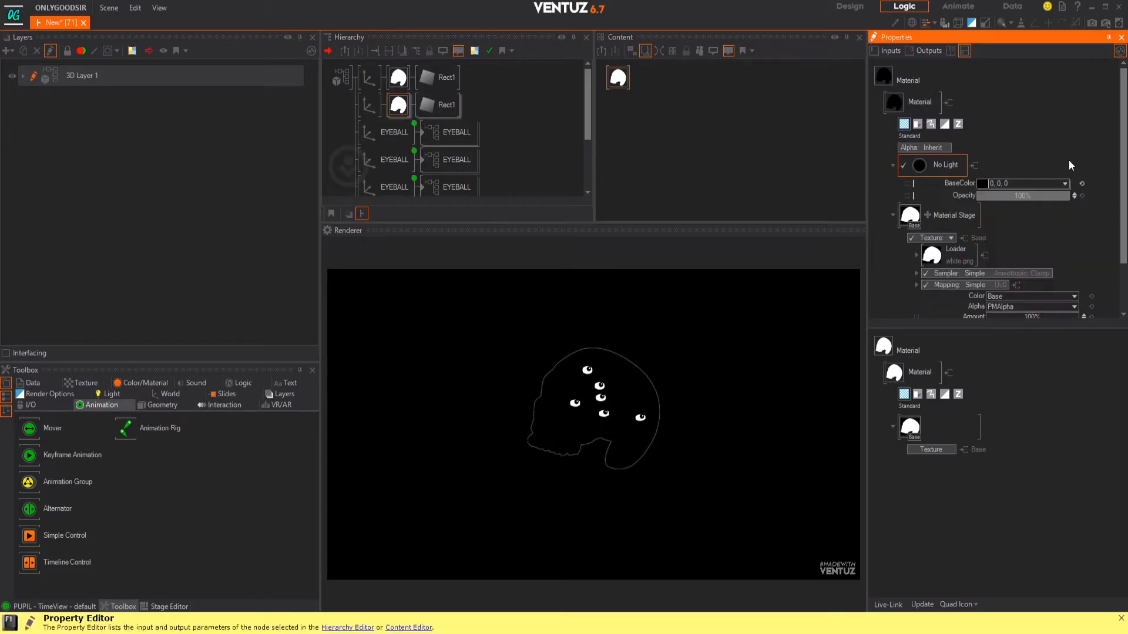
Set the white skull axis to Z position 3.01 and its overall scaling factor to 11.391 for an outline
click(376, 83)
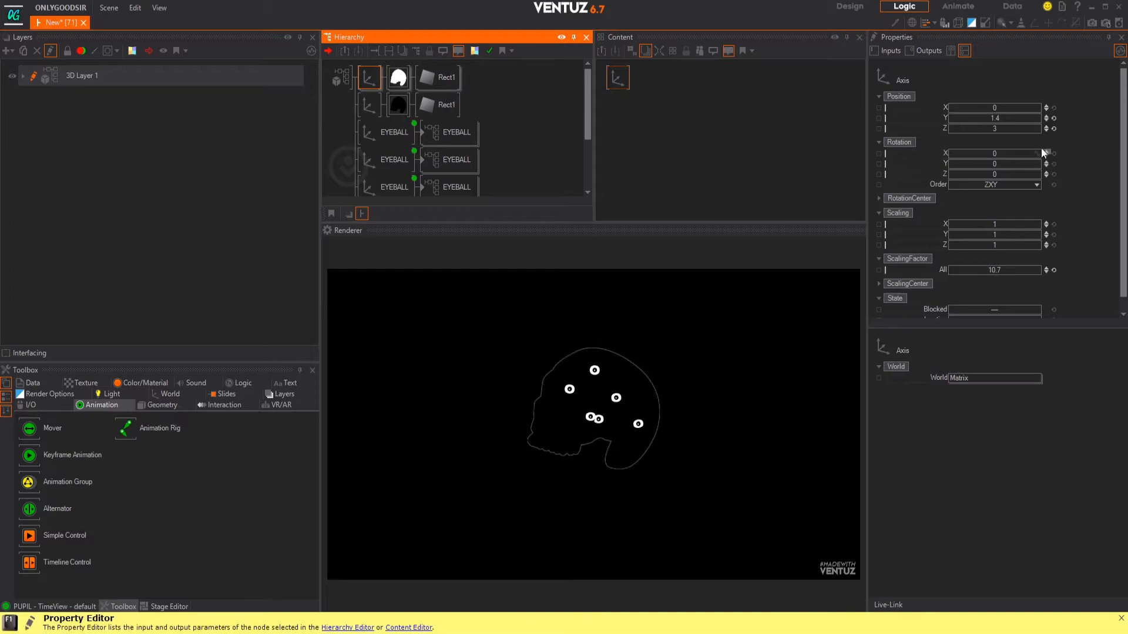
click(1046, 131)
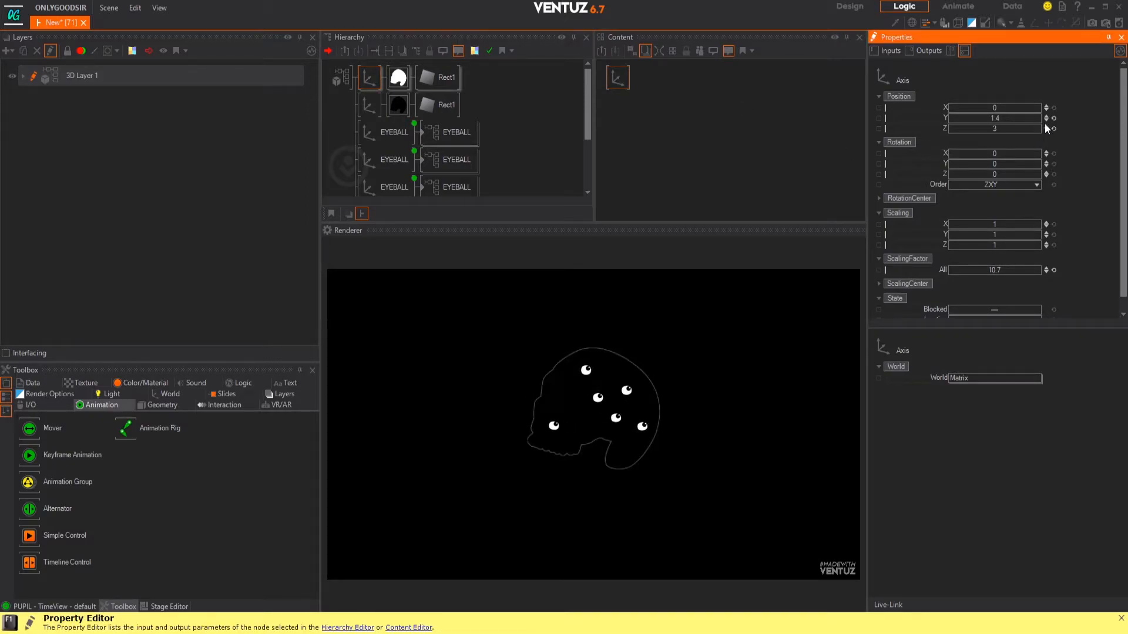
click(1046, 125)
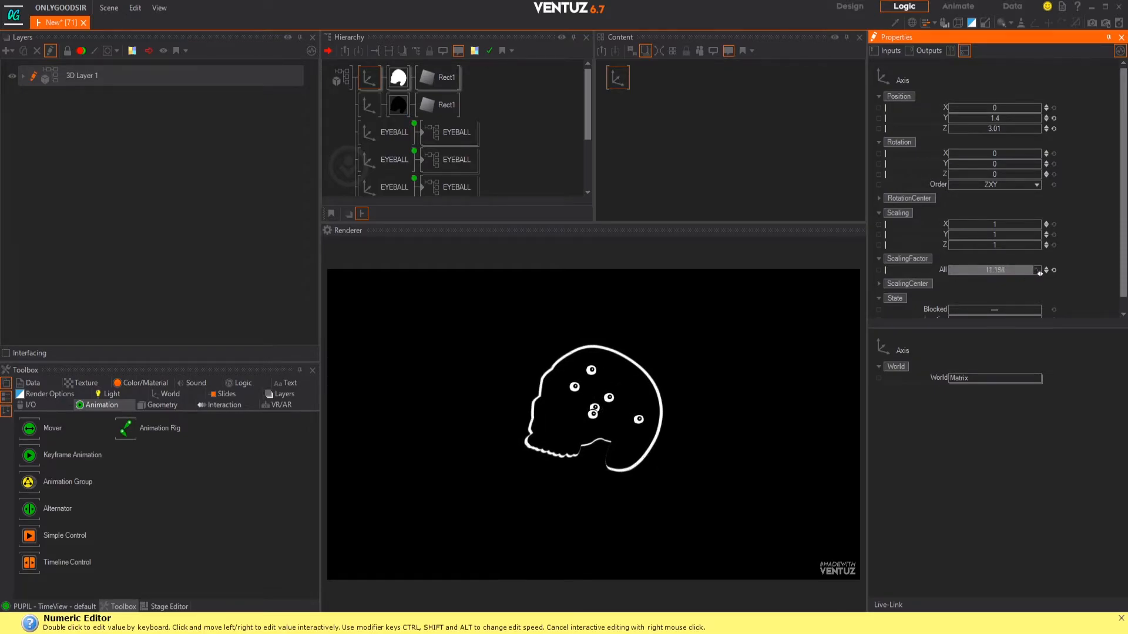
drag(1010, 273, 1009, 274)
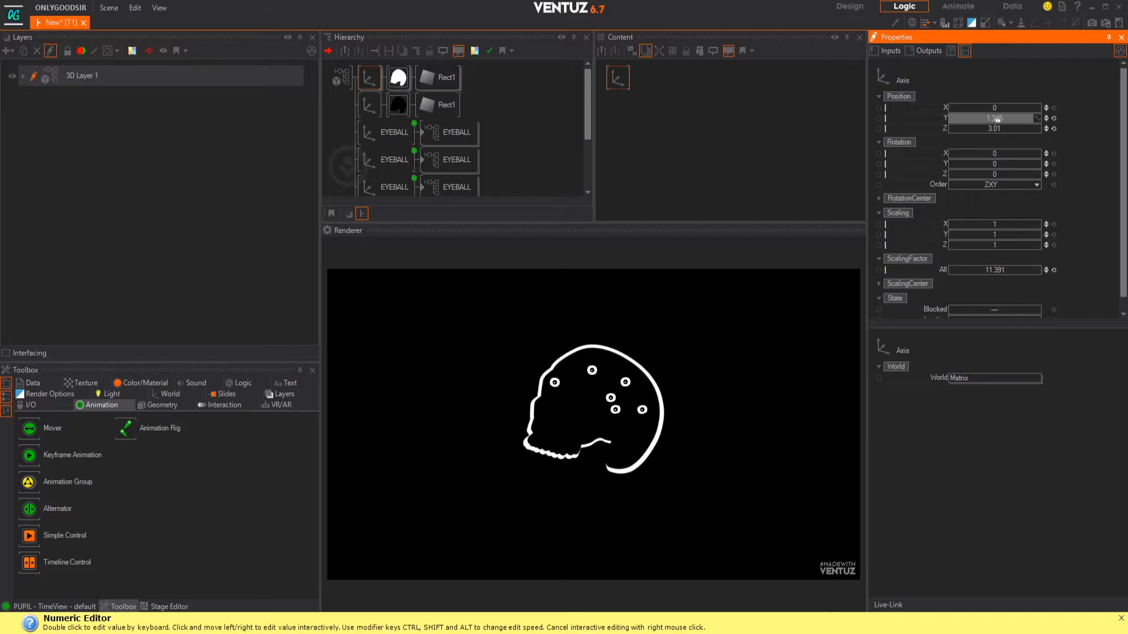
Adjust the X size of the white skull's rectangle and shift its axis to X position -0.02
click(437, 77)
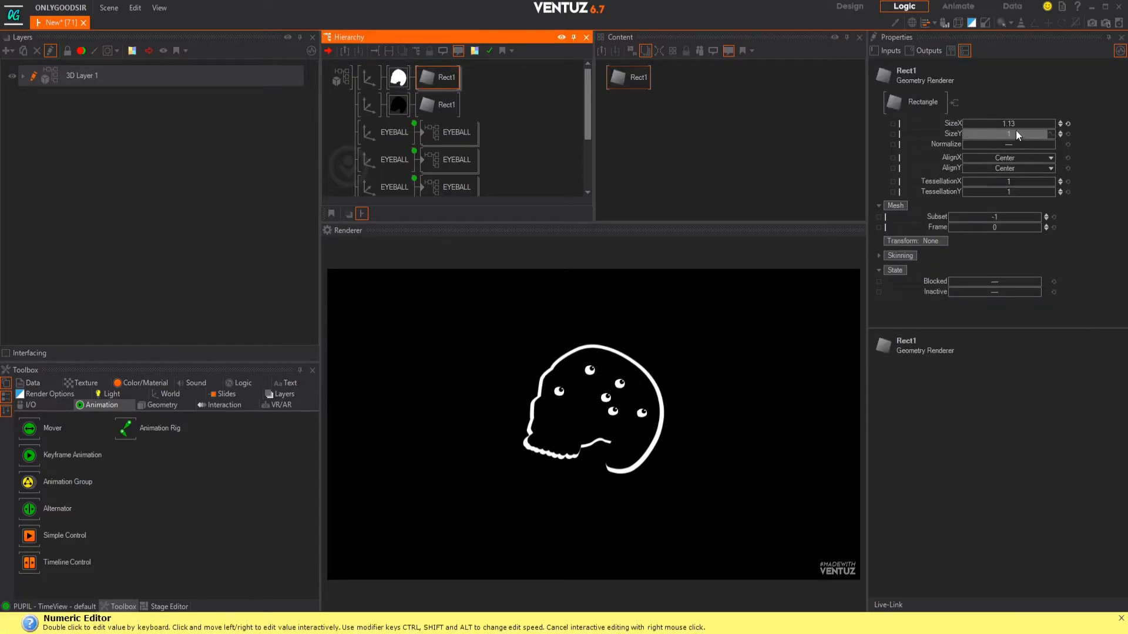
drag(1020, 124, 1025, 120)
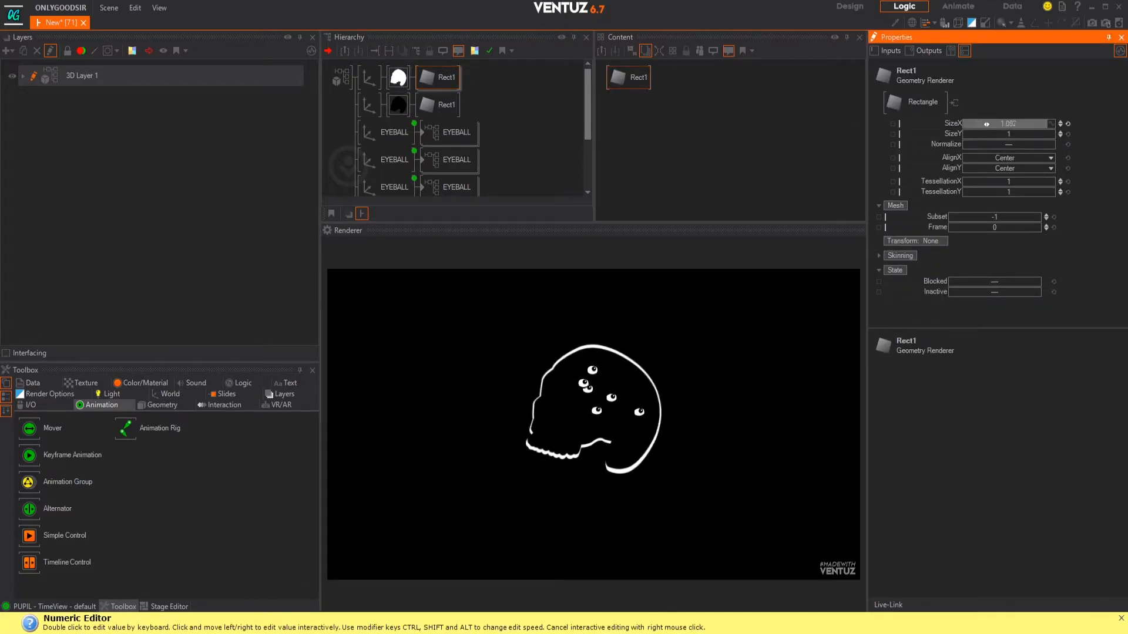
click(369, 80)
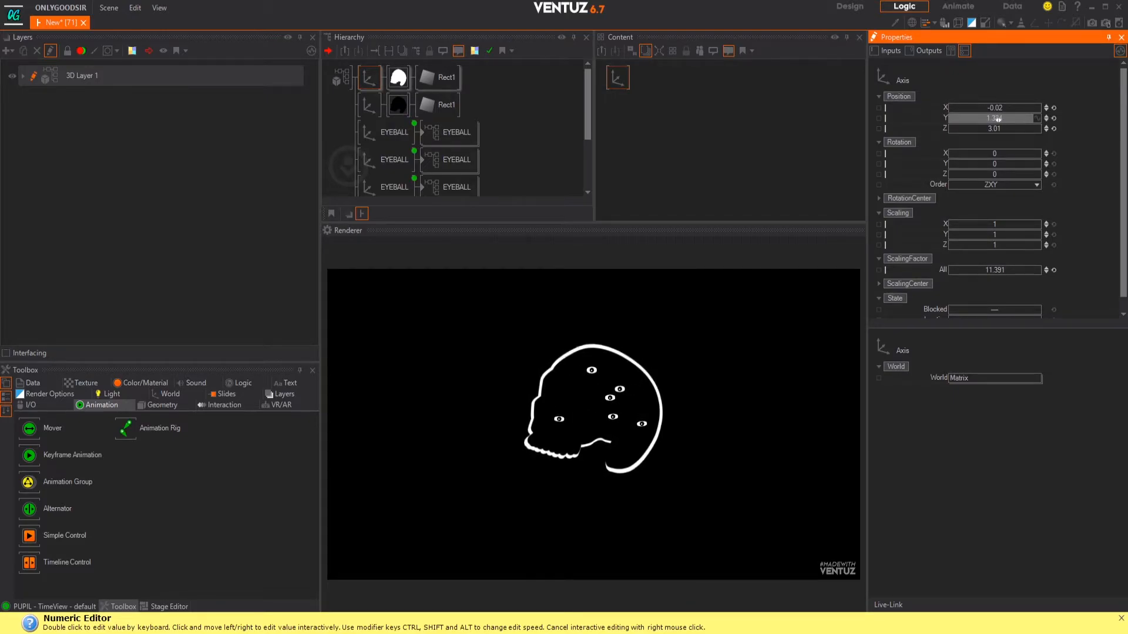
click(339, 121)
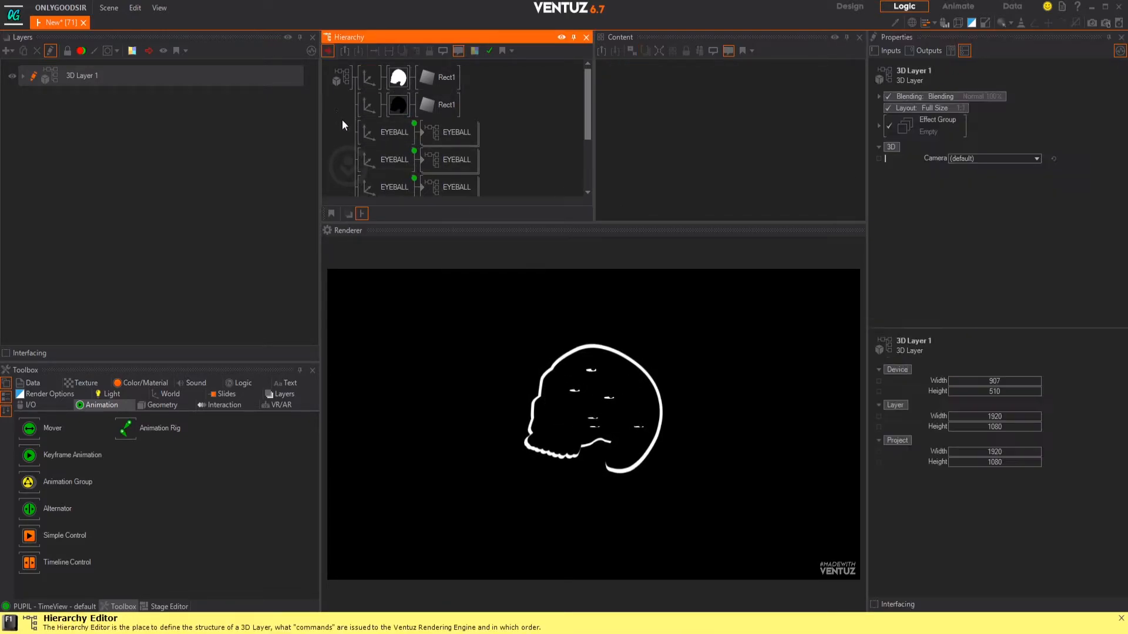
Add a new Axis and group all the eyeballs, including the nested eyeball group, under it
scroll(352, 111, down, 3)
click(366, 152)
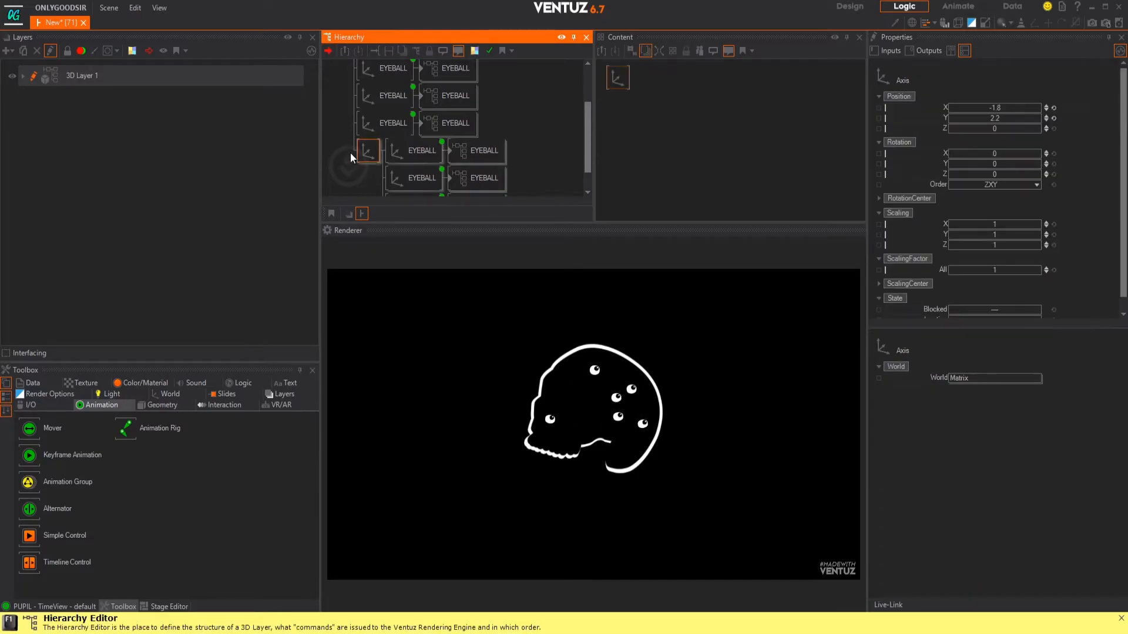
scroll(364, 153, up, 1)
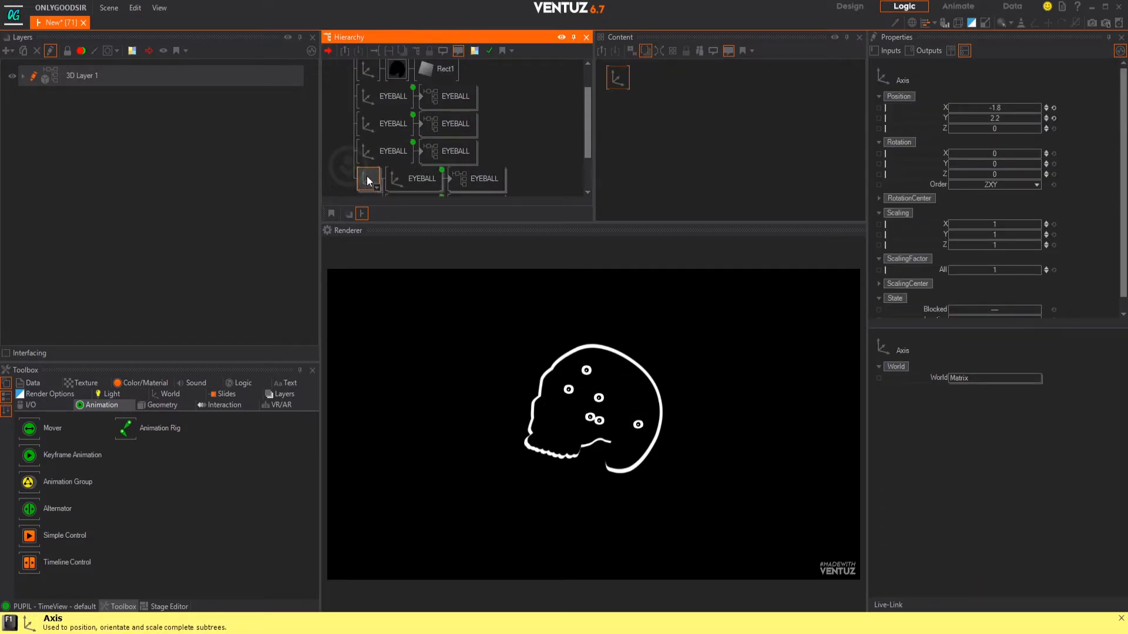
click(343, 114)
text(ax)
mouse_move(345, 151)
mouse_down()
mouse_move(365, 103)
mouse_move(398, 111)
mouse_up()
click(368, 124)
shift+click(368, 179)
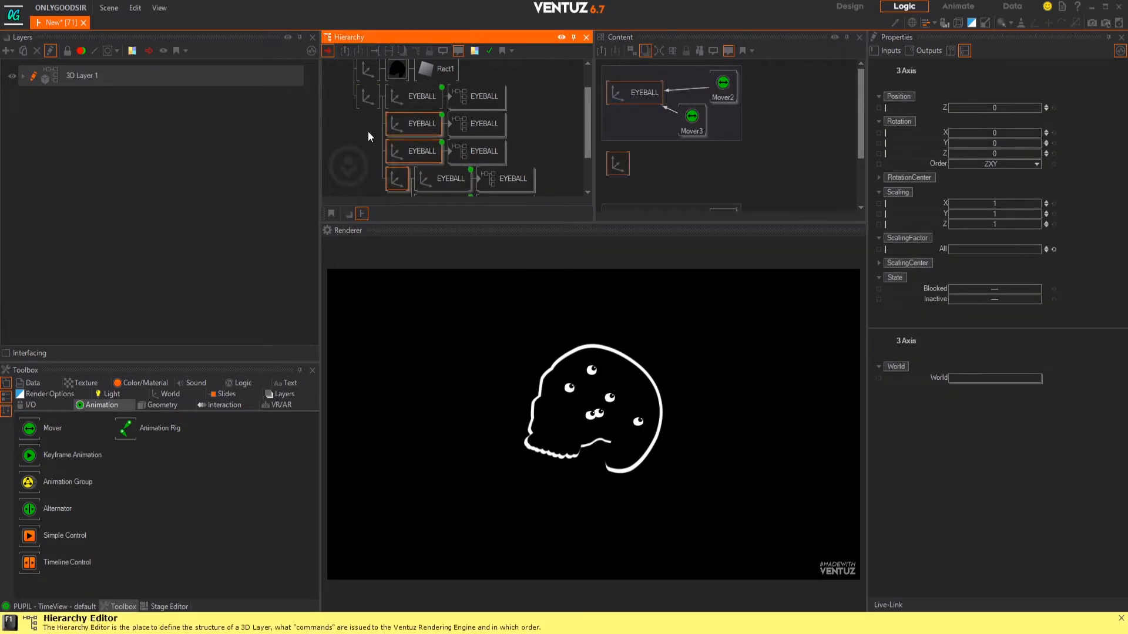
Scale the new eyeball group axis to 0.92 overall and set its Y position to -0.4
click(368, 97)
drag(997, 269, 993, 273)
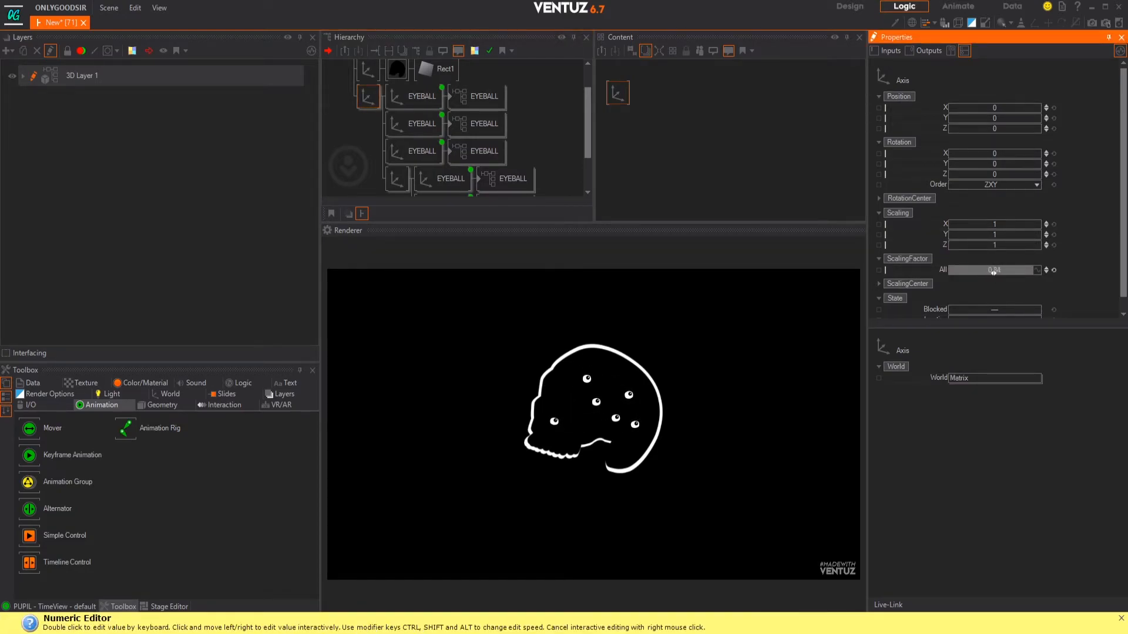
drag(1001, 272, 996, 272)
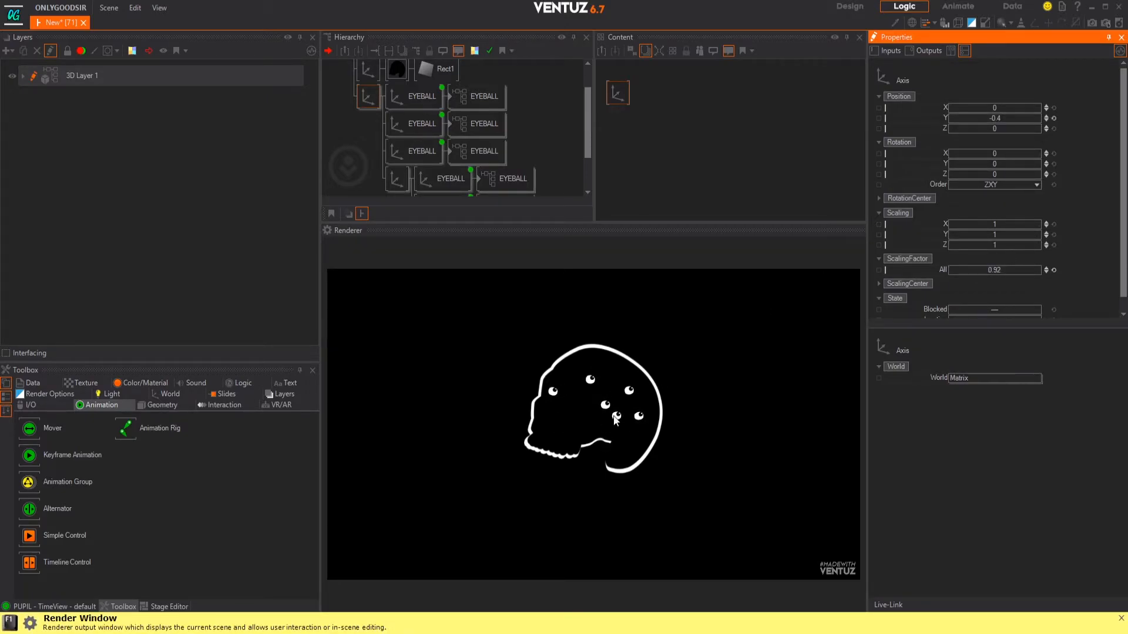
Set the overall scaling factor of the second grouped eyeball to 1.96 and of the second nested eyeball to 1.58
scroll(449, 160, down, 1)
click(404, 90)
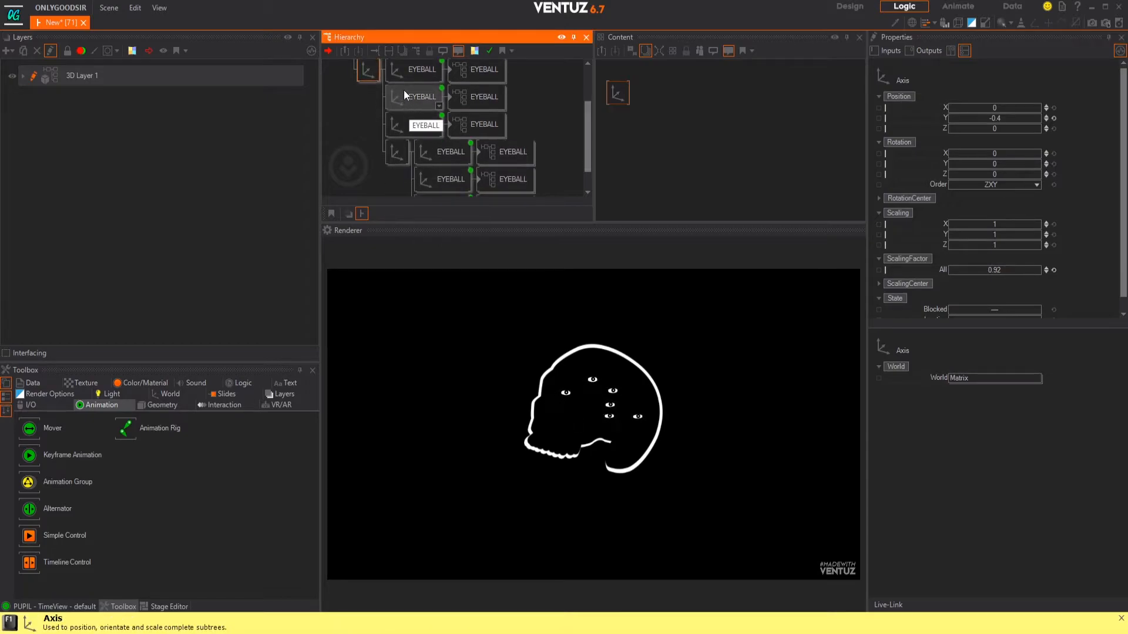
drag(992, 274, 993, 274)
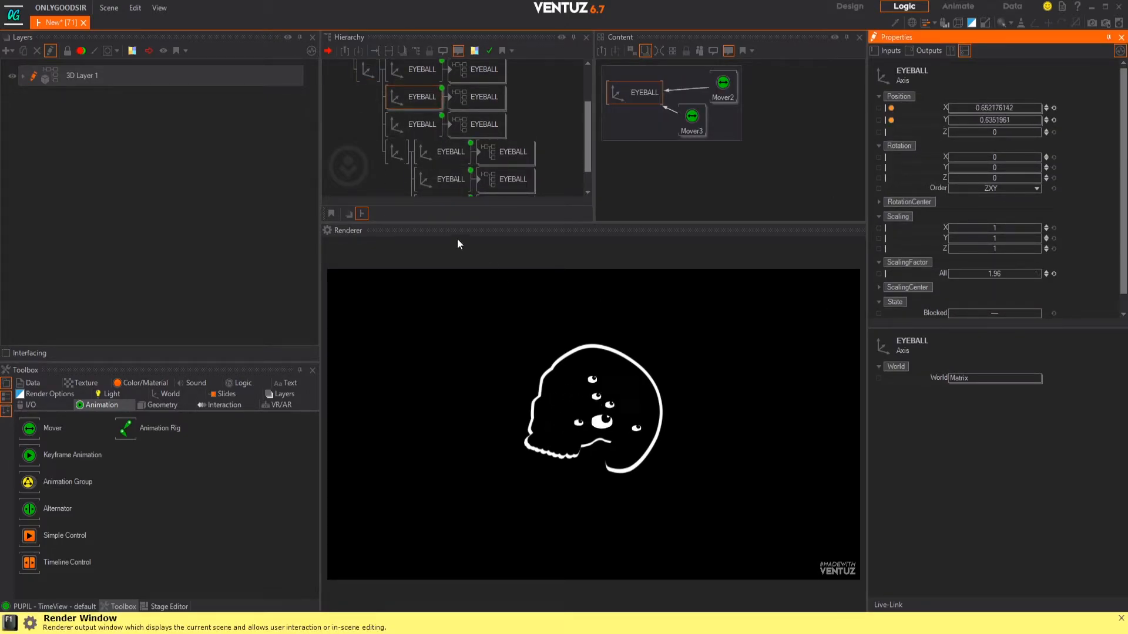
scroll(443, 174, down, 1)
click(436, 163)
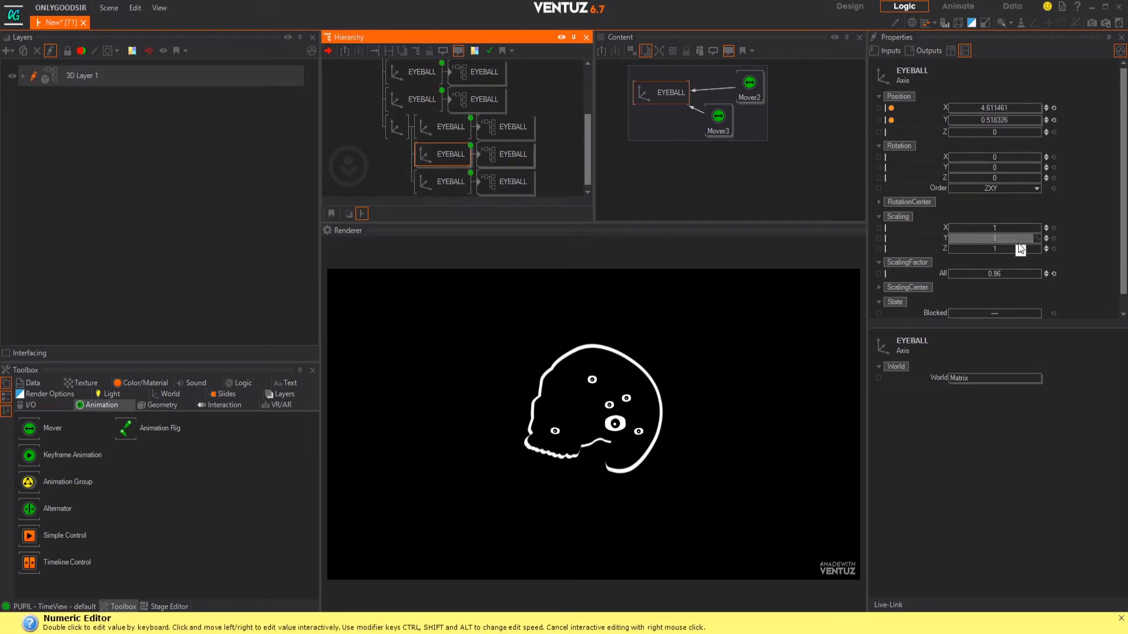
drag(983, 274, 992, 274)
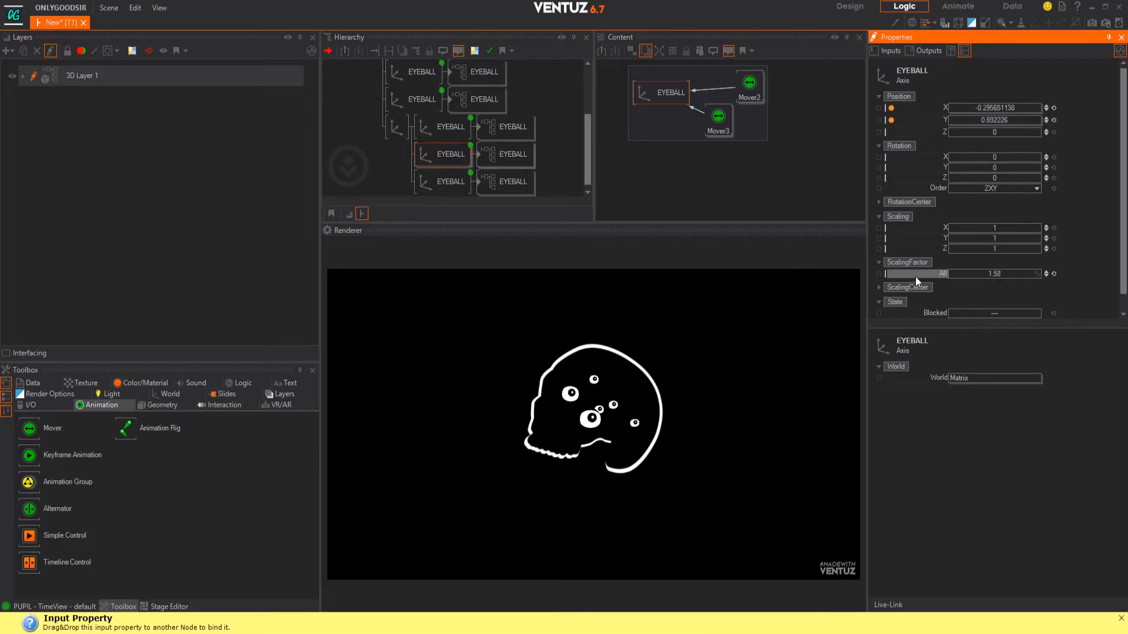
Adjust the duration of both movers driving the second nested eyeball at the same time
click(718, 116)
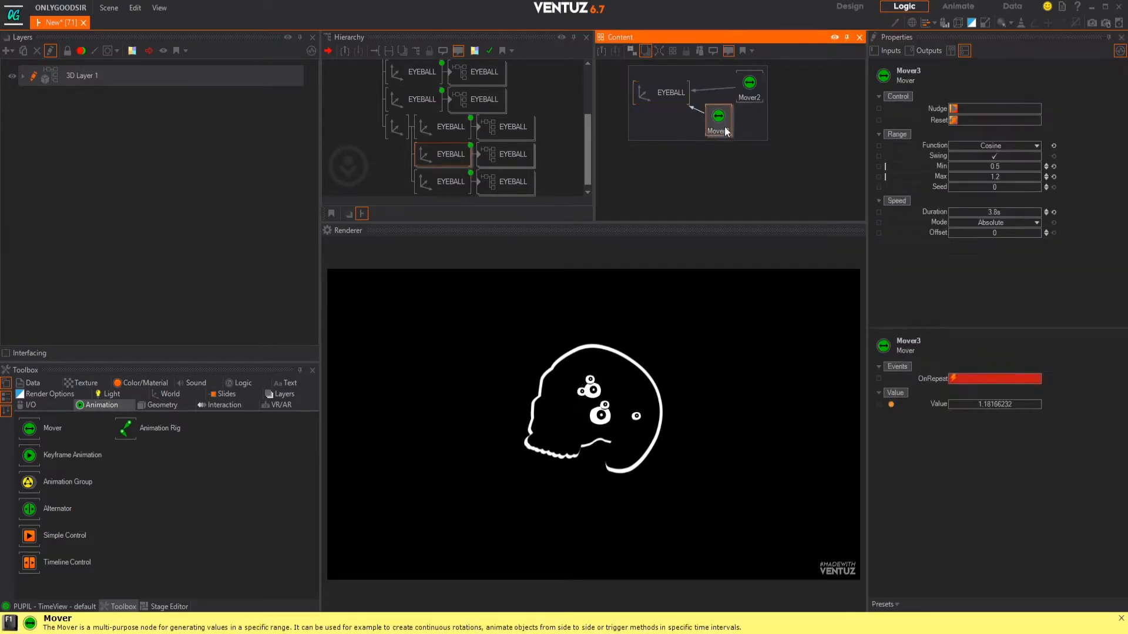
ctrl+click(749, 96)
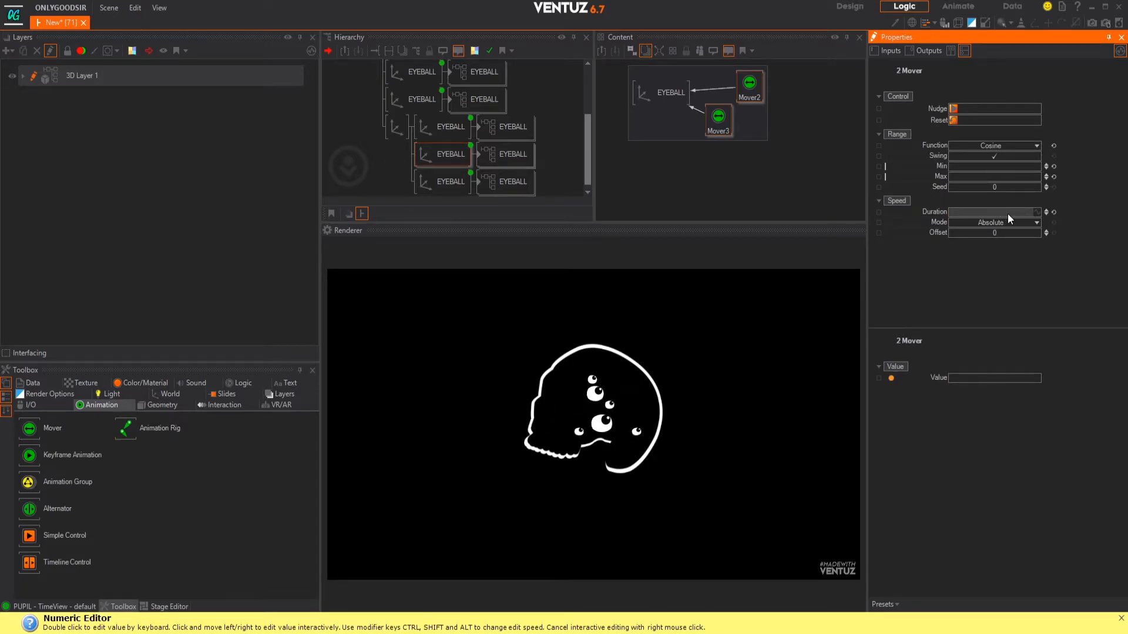
drag(1005, 213, 1013, 212)
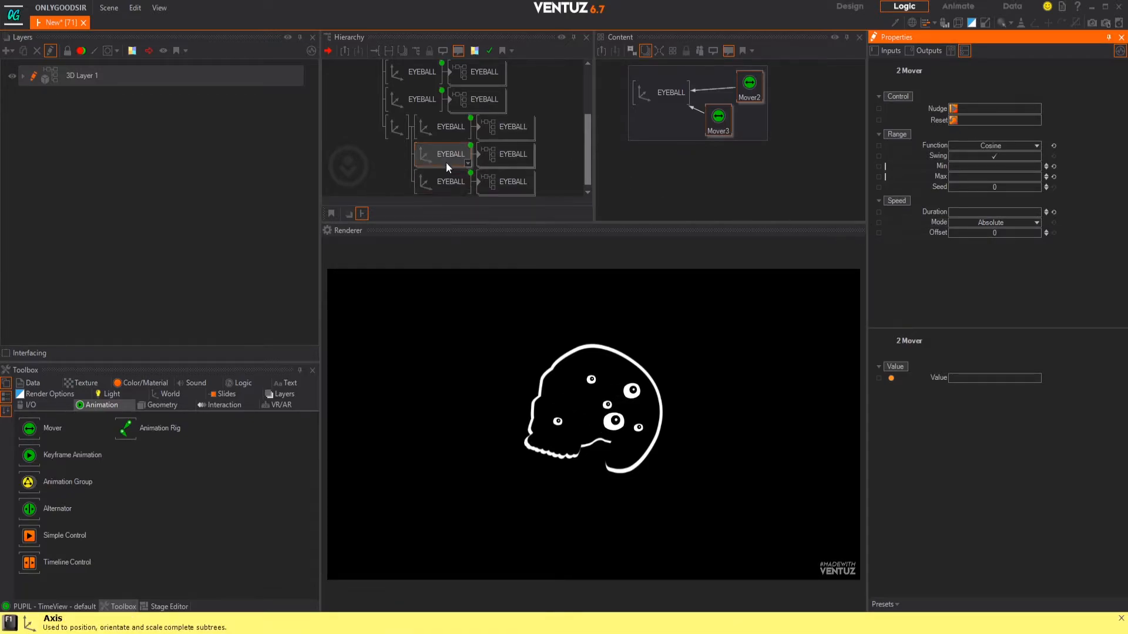
Enlarge the last nested eyeball to an overall scaling factor of about 1.6
click(437, 37)
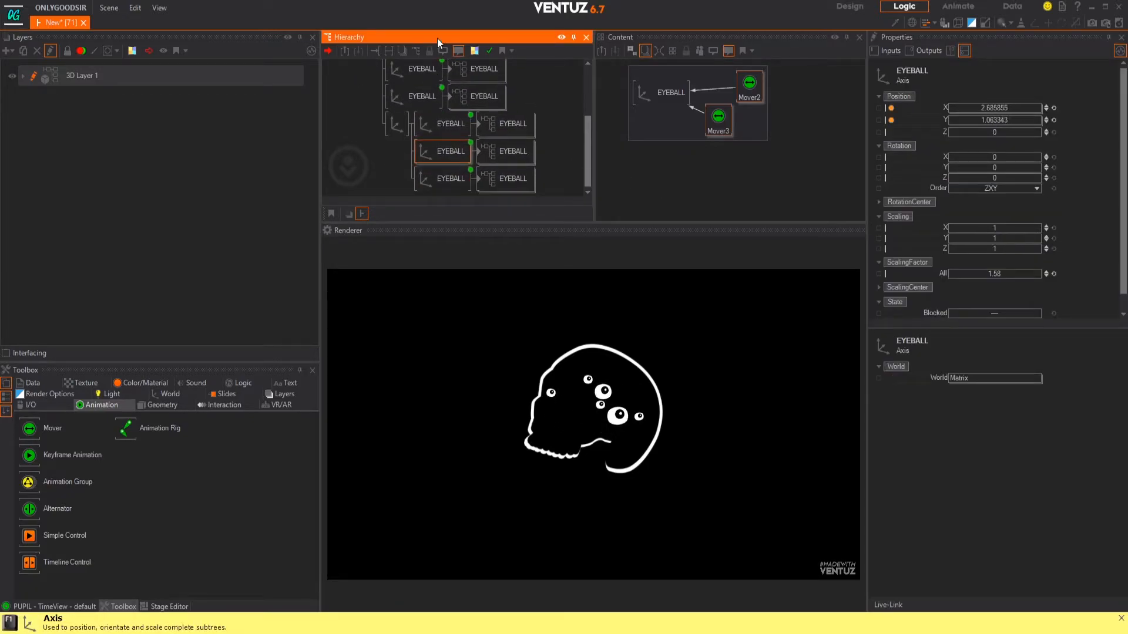
click(451, 182)
drag(1003, 274, 1000, 273)
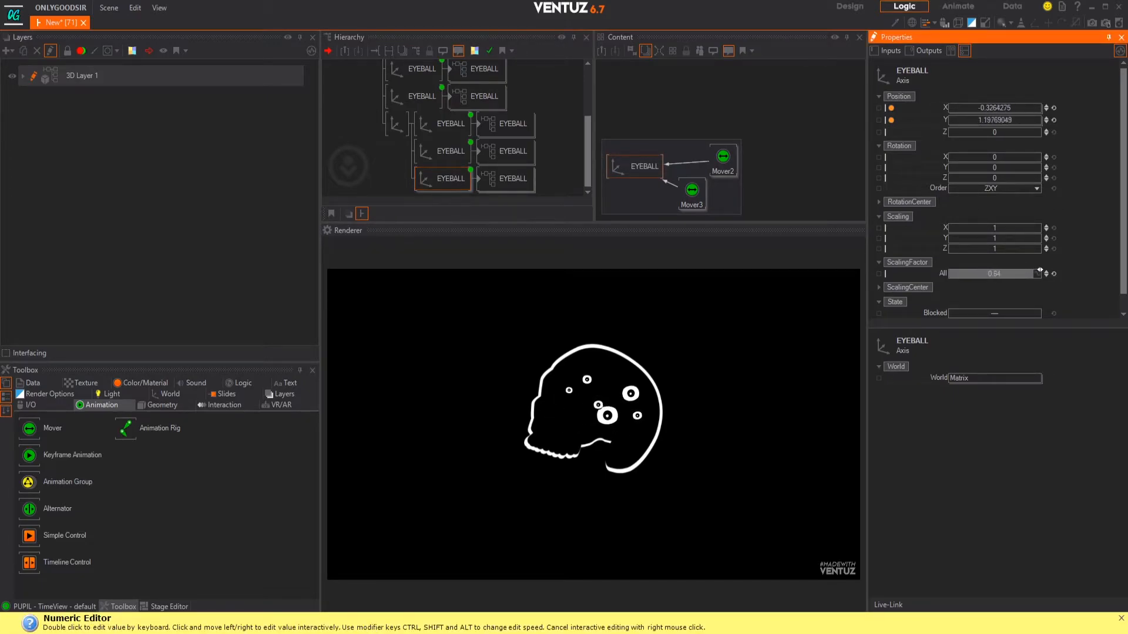
drag(1040, 270, 1040, 270)
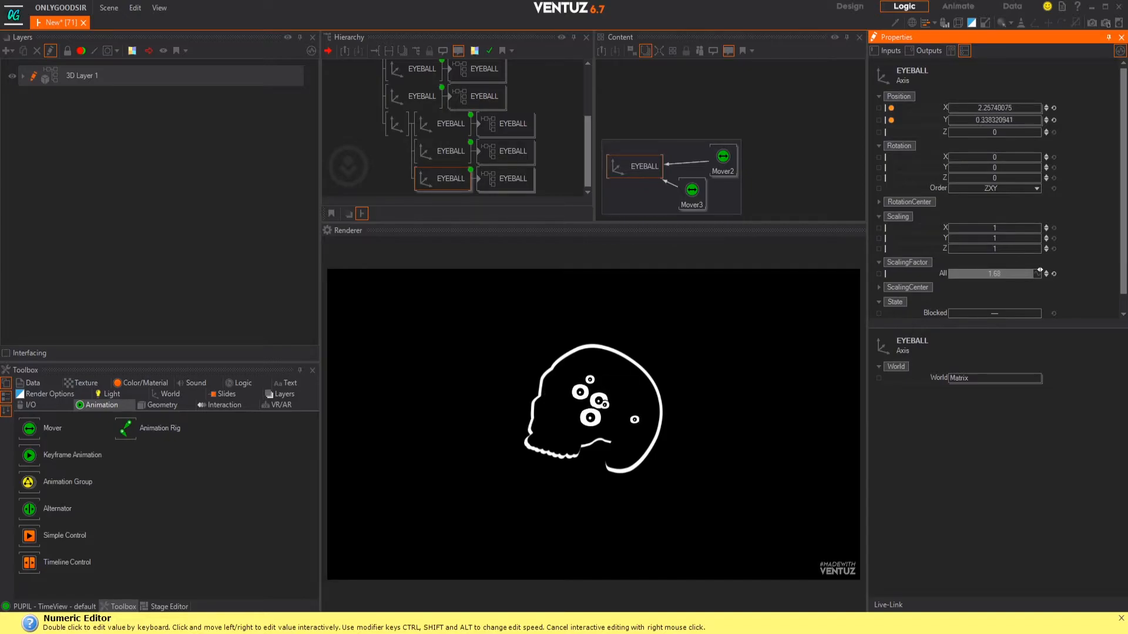
Set the offset of both movers driving the last nested eyeball to 14.2
click(702, 200)
ctrl+click(735, 157)
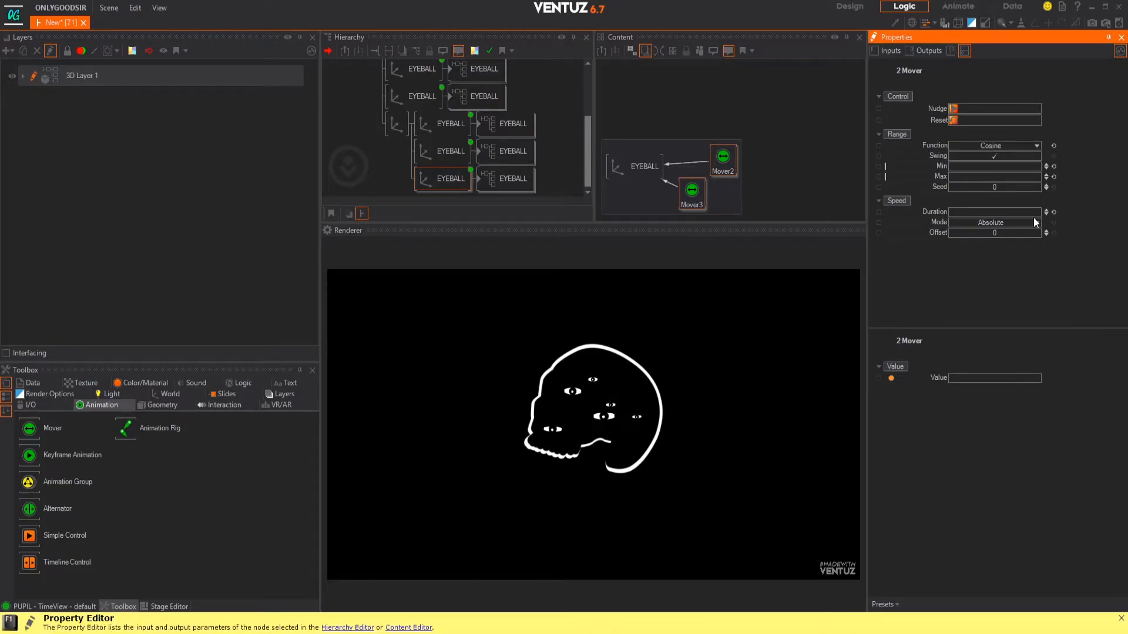
drag(1003, 233, 1043, 233)
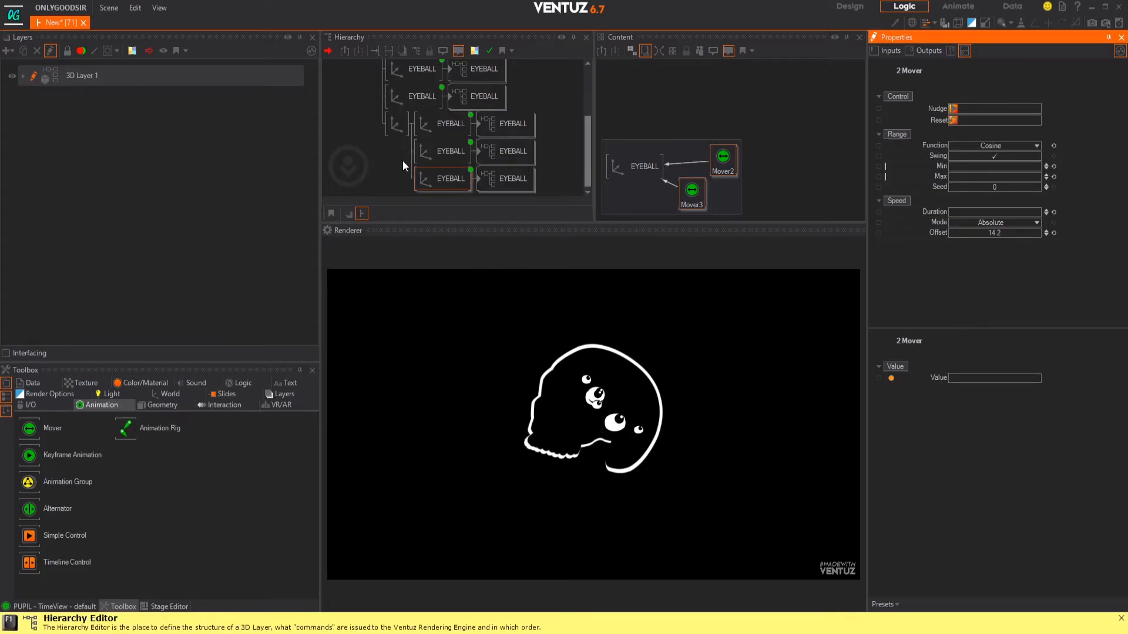
Shift the white skull's axis to X position -0.1 and Y position 1.364, and delete the axis with its material and rectangle
click(364, 157)
scroll(363, 168, up, 1)
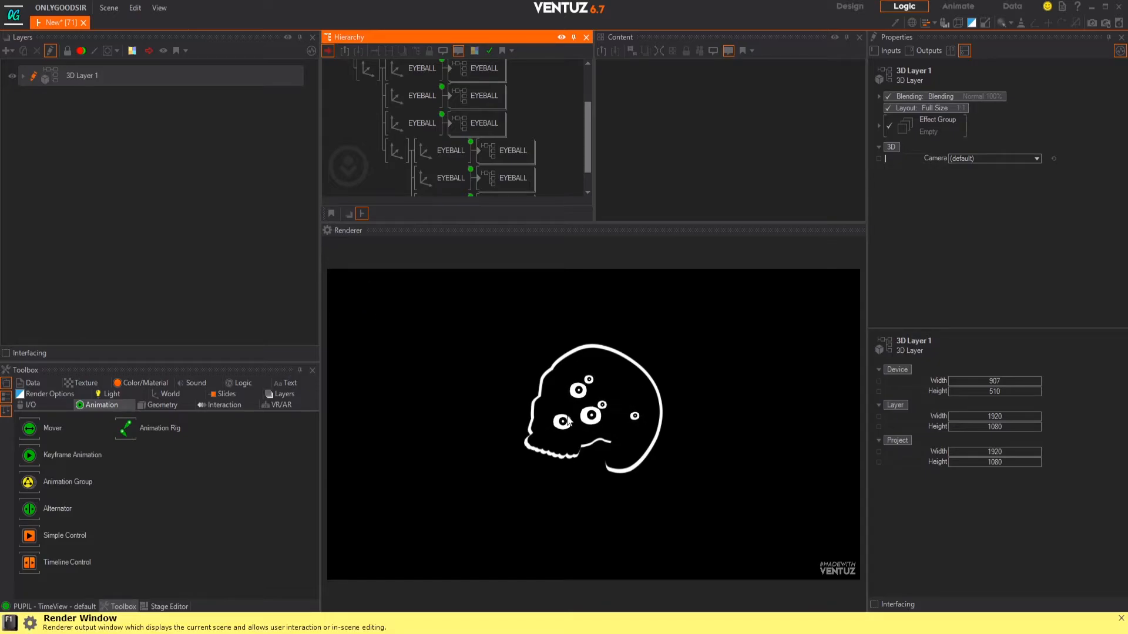
scroll(358, 153, up, 2)
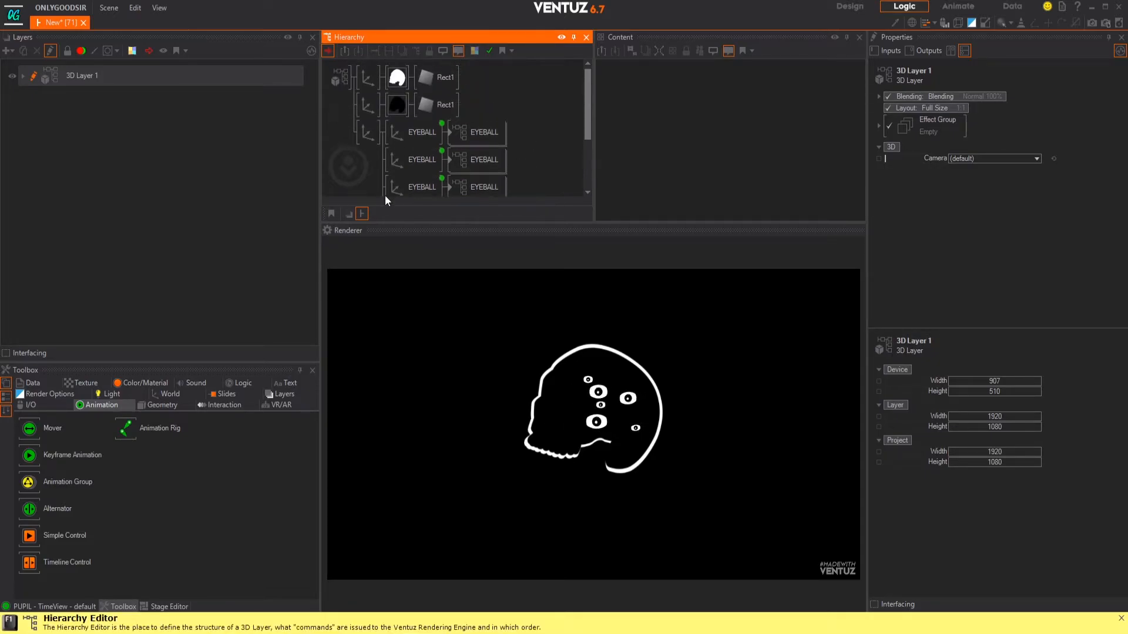
click(369, 78)
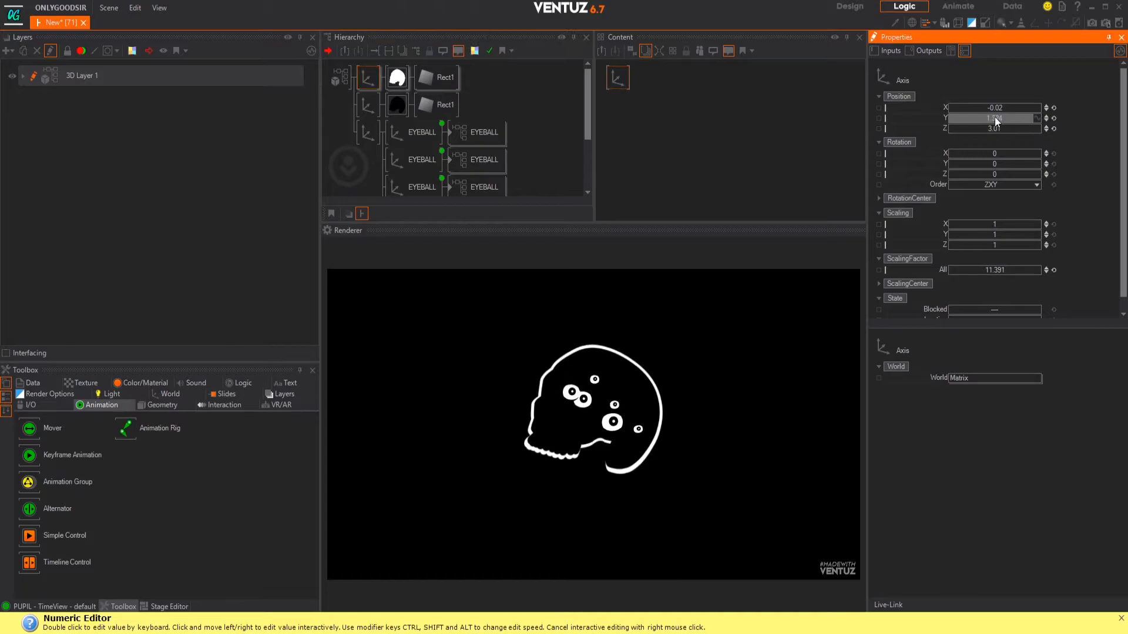
mouse_move(992, 118)
mouse_down()
mouse_move(1023, 117)
mouse_move(1002, 110)
mouse_up()
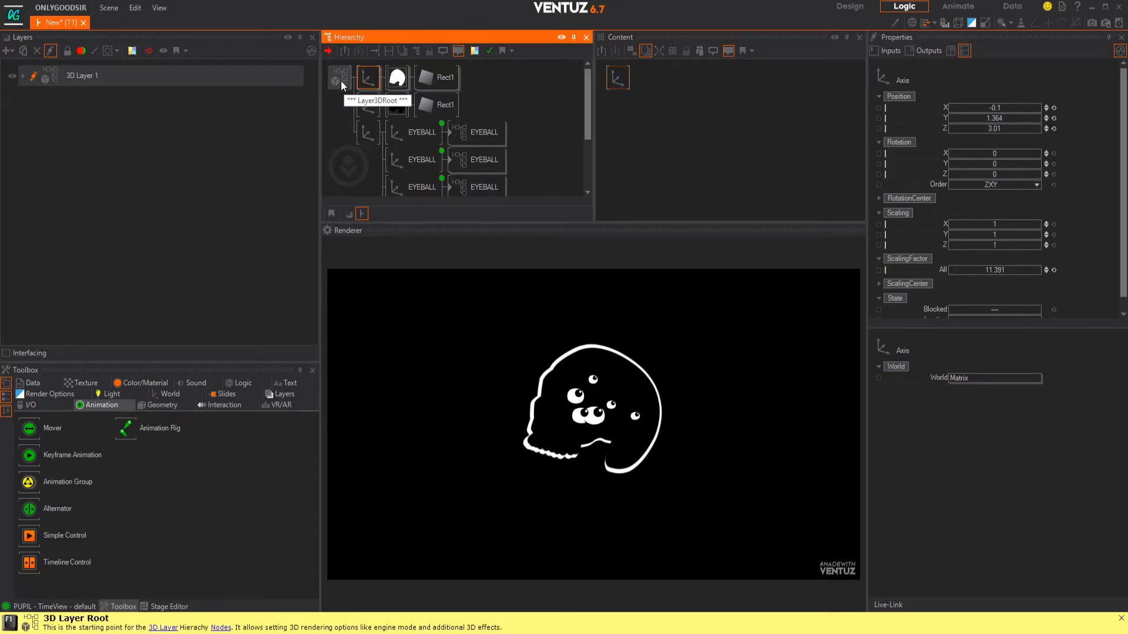
key(Delete)
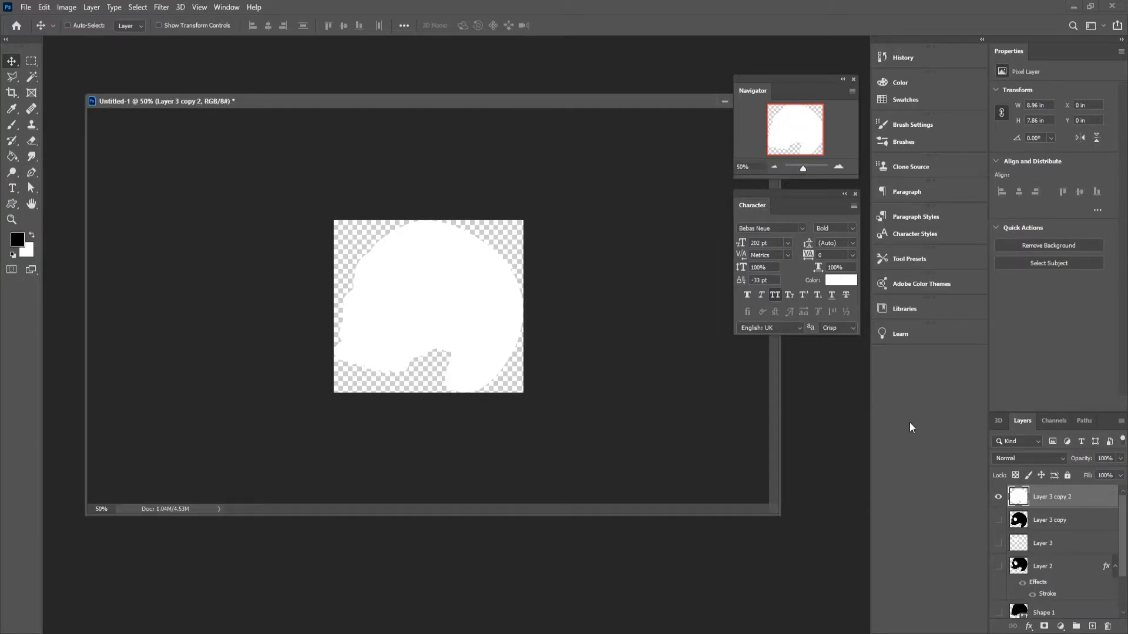
In Photoshop, hide Layer 3 copy 2, show Layer 3 copy, and fill its white eye and nose holes with black using the Paint Bucket
click(998, 497)
click(998, 519)
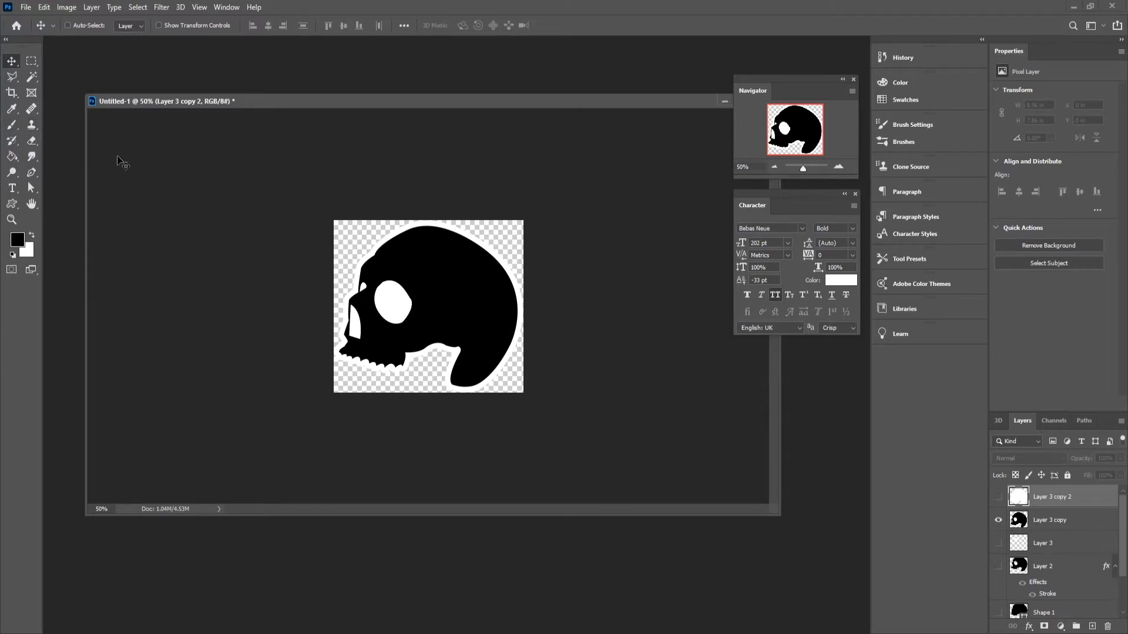
key(g)
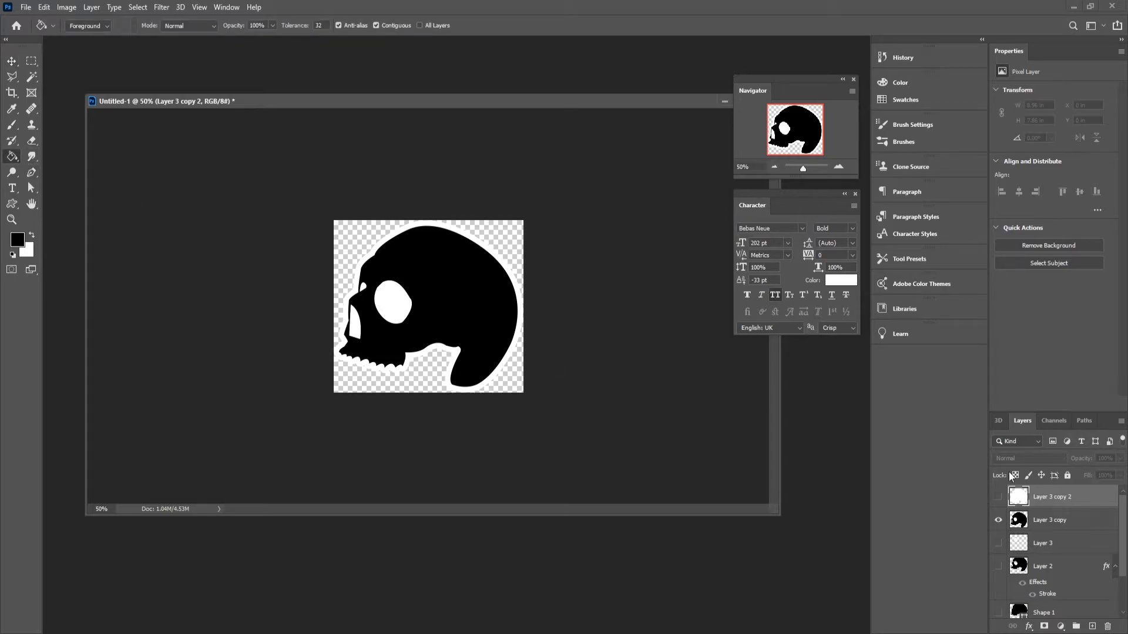
click(1025, 524)
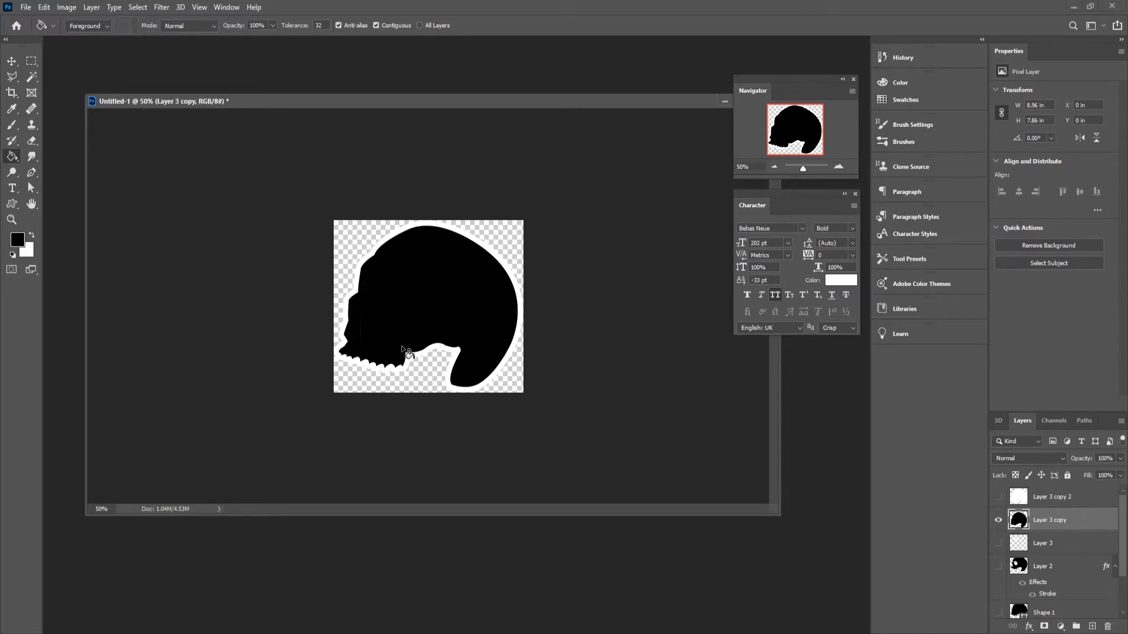
click(12, 61)
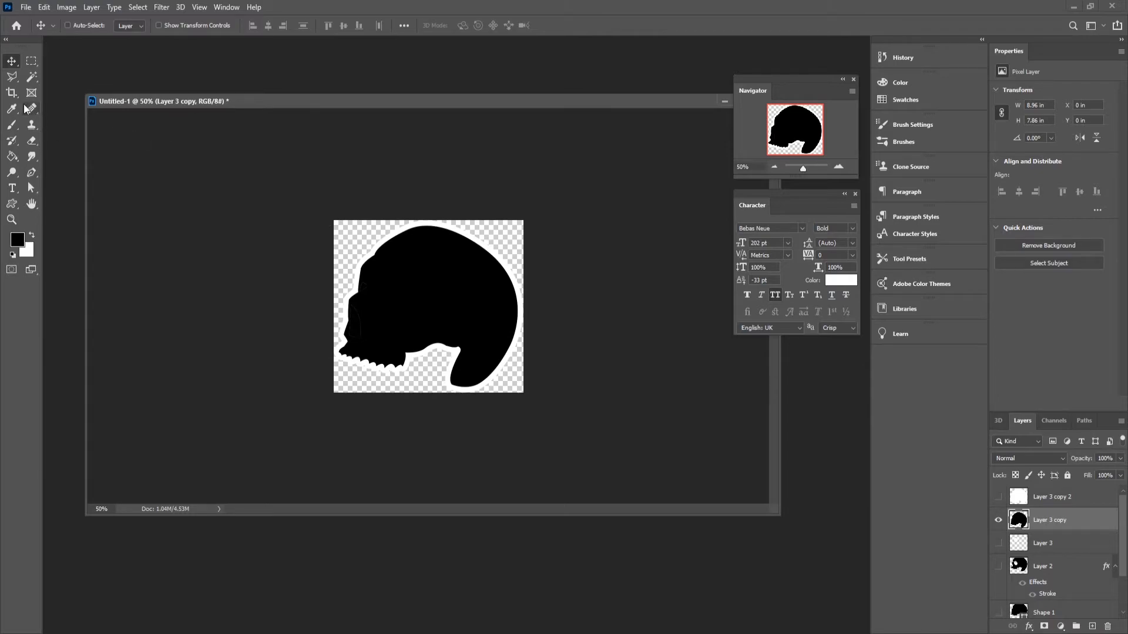
click(13, 157)
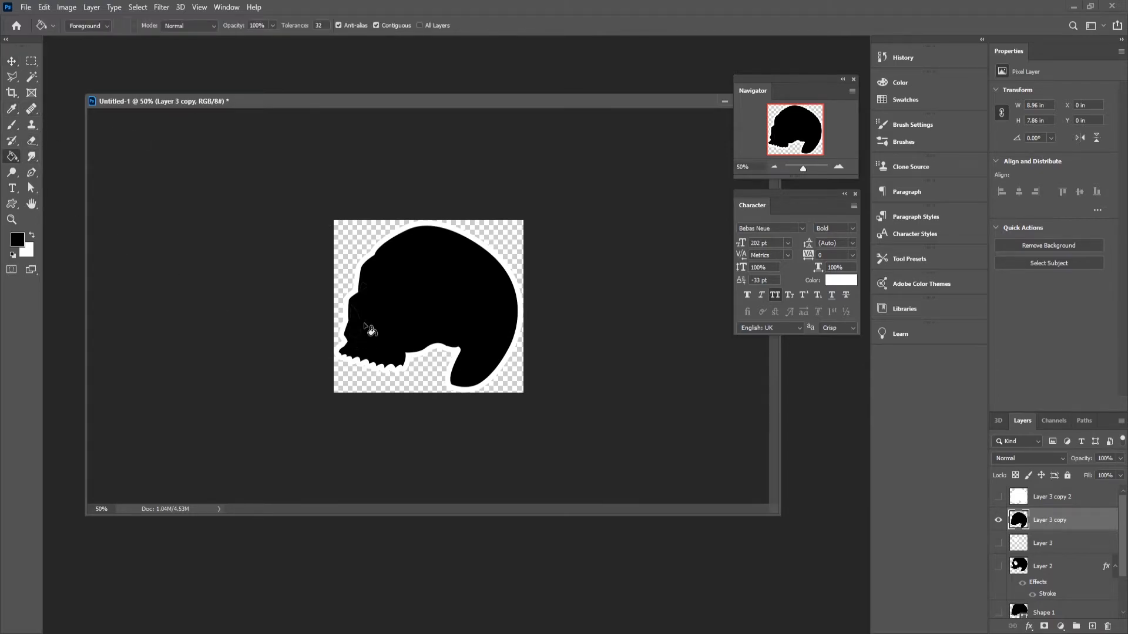
click(11, 61)
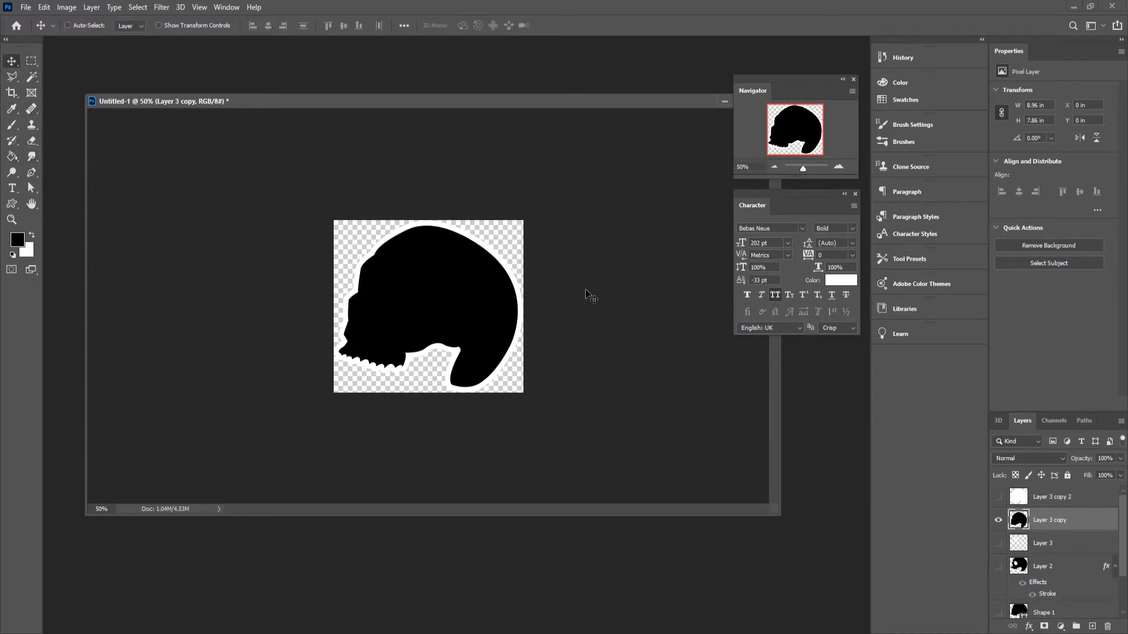
Save the filled skull to the Desktop as a PNG named SKULL2
key(ctrl+shift+s)
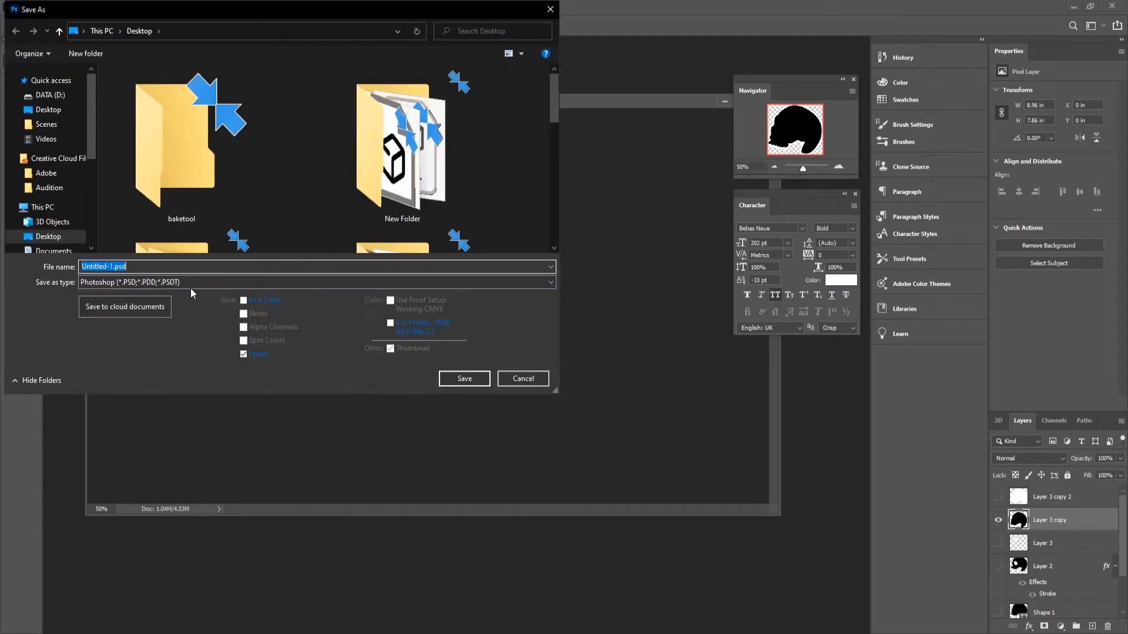
click(185, 282)
click(159, 450)
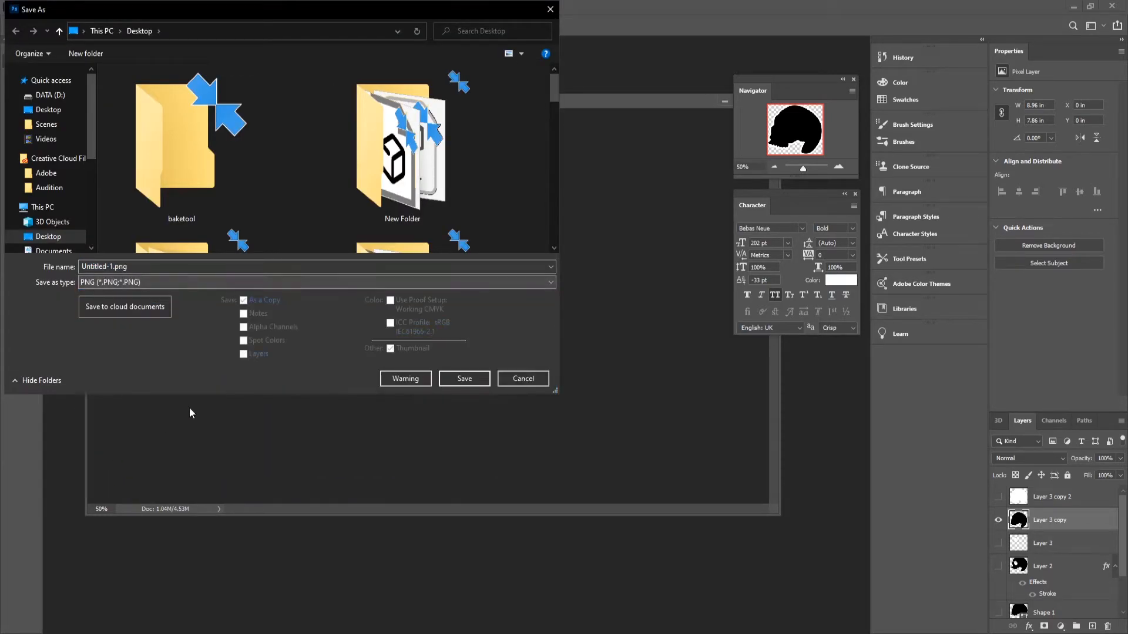
drag(554, 97, 555, 236)
click(181, 176)
double_click(102, 267)
text(2)
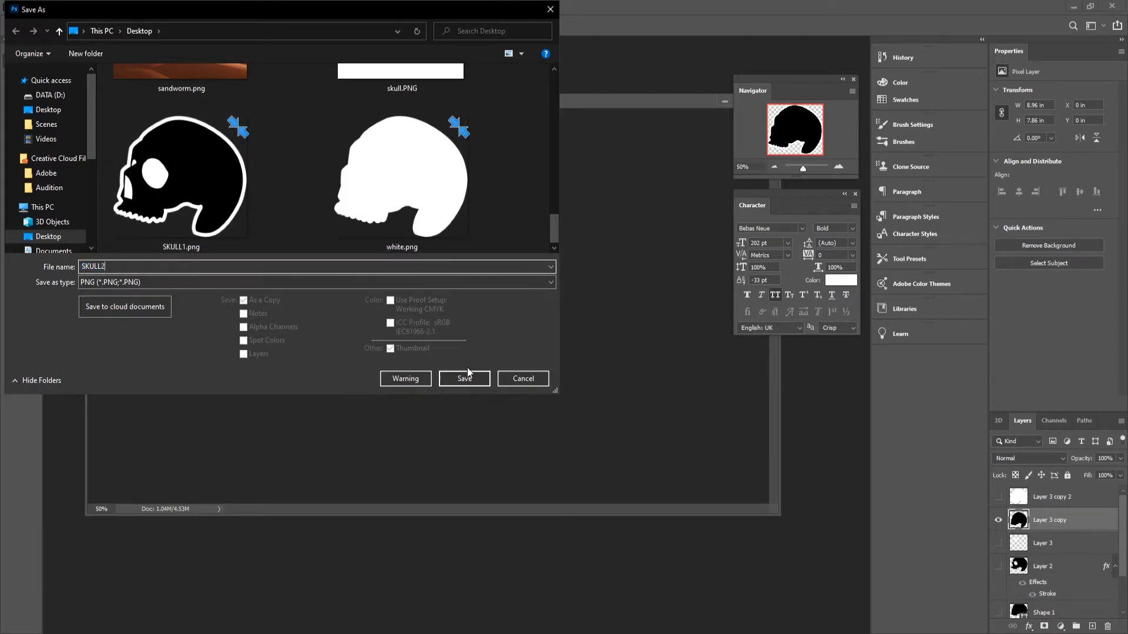
click(464, 378)
click(643, 196)
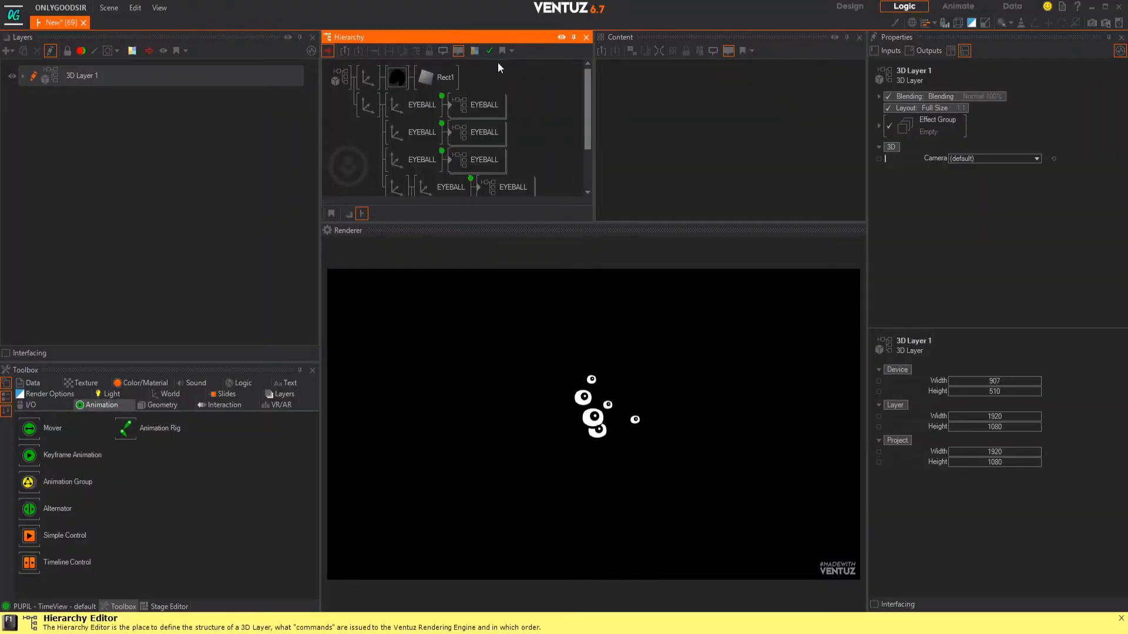
Back in Ventuz, load SKULL2.png as the skull material's texture and reset the material's base colour to White
click(399, 76)
click(933, 256)
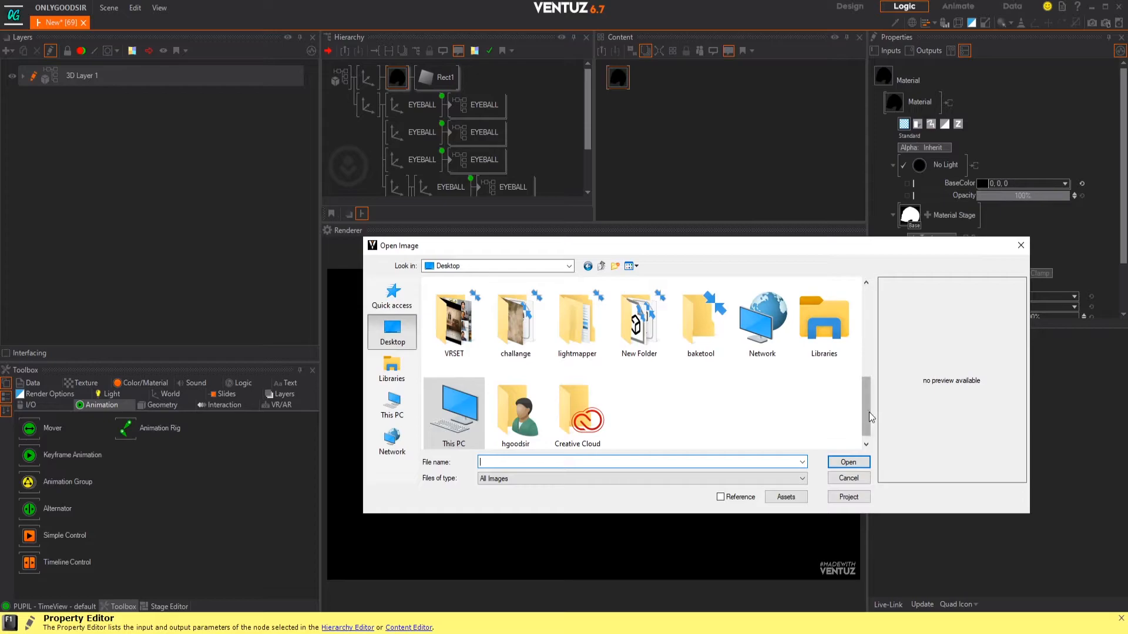
drag(872, 418, 869, 330)
click(454, 317)
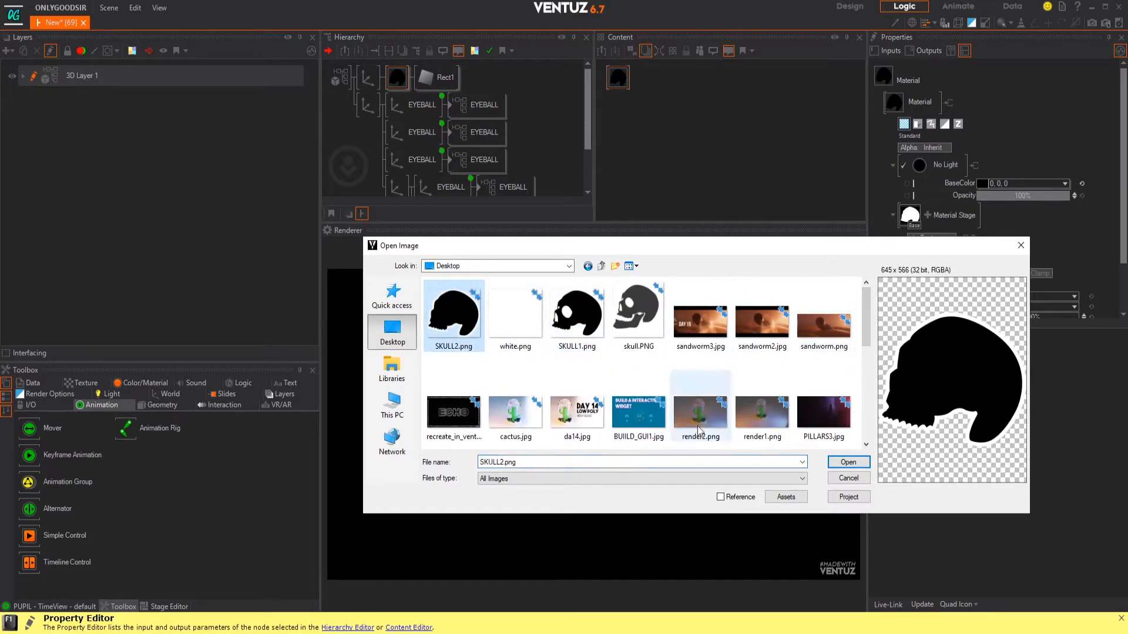
click(846, 462)
click(613, 87)
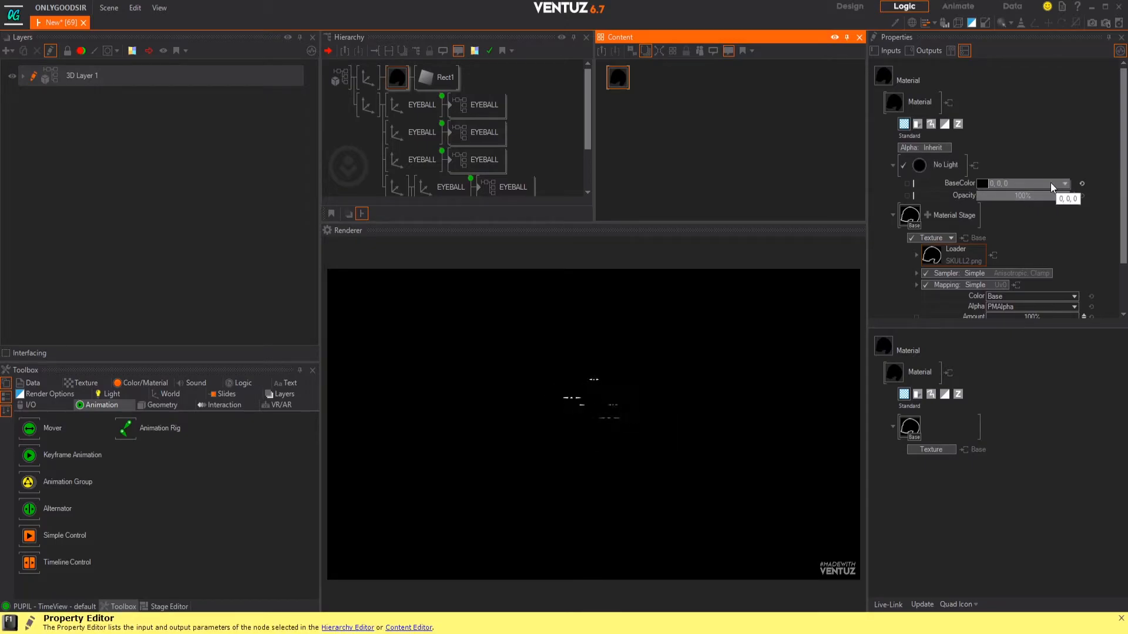
click(1082, 184)
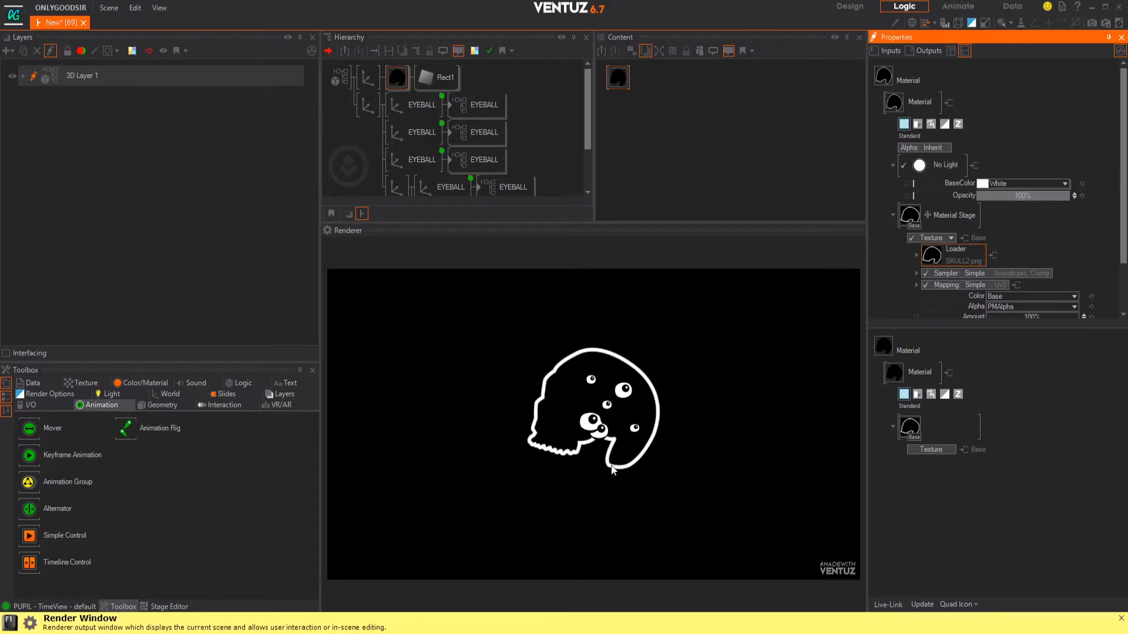
Set the skull axis's overall scaling factor to 12.03
click(368, 77)
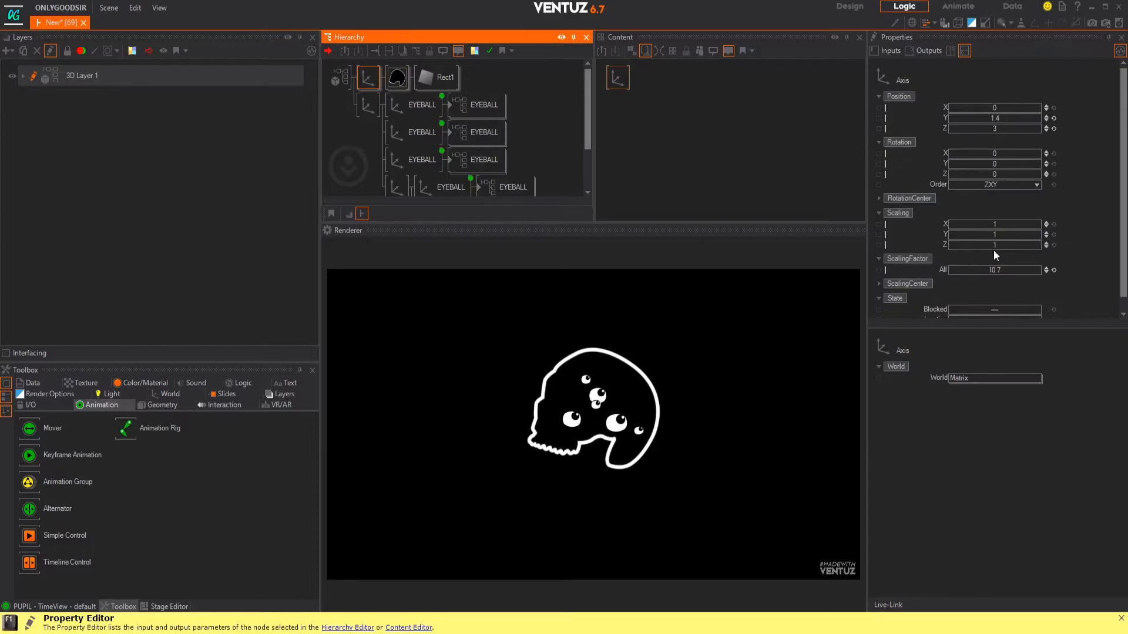
drag(995, 268, 1032, 267)
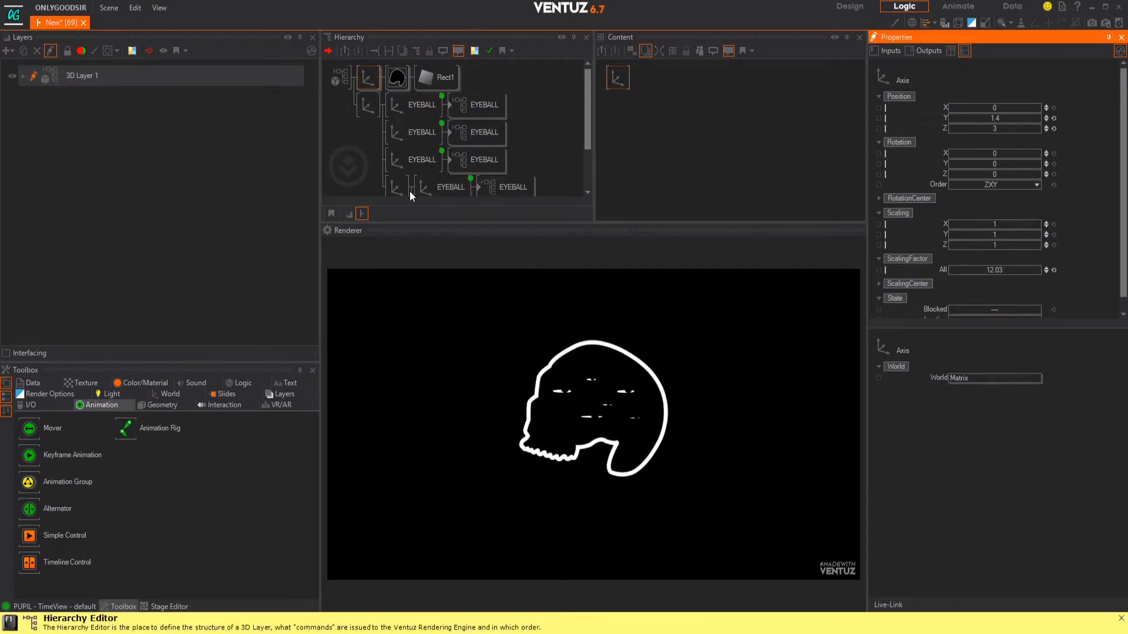
click(355, 157)
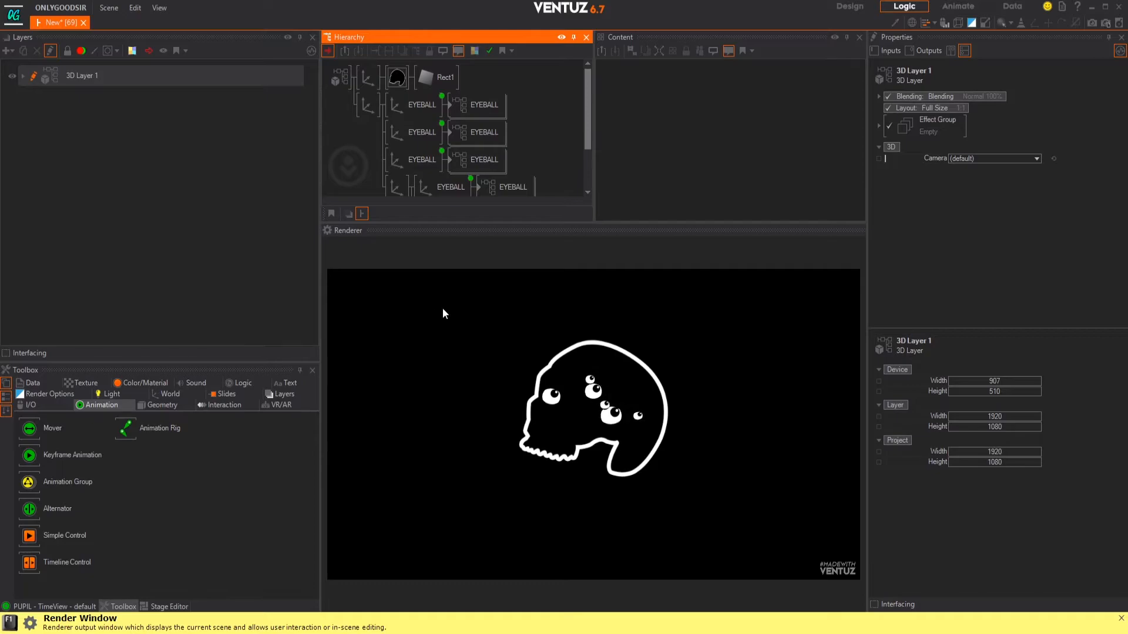
Add a 2D Color layer and place it above 3D Layer 1 in the layer list as the background
click(11, 51)
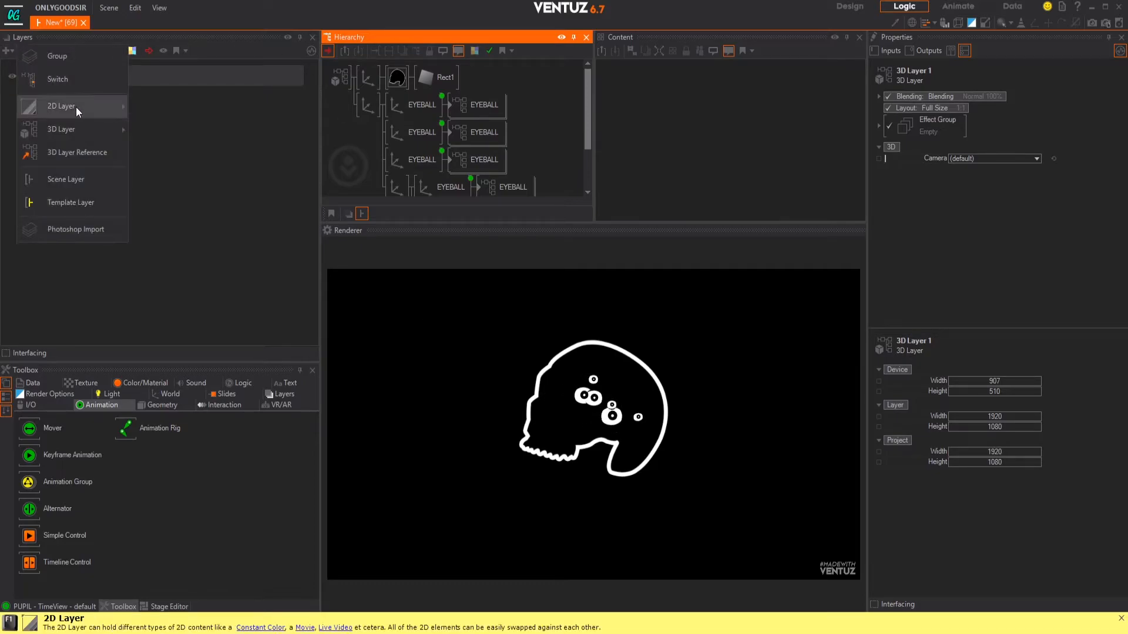
mouse_move(75, 107)
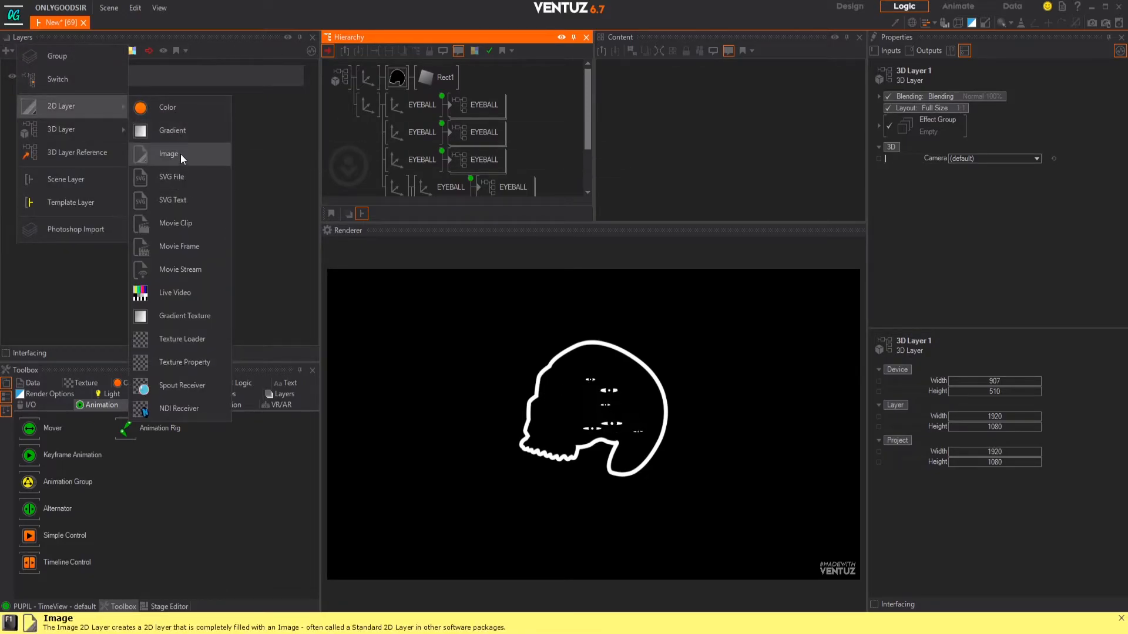
click(195, 104)
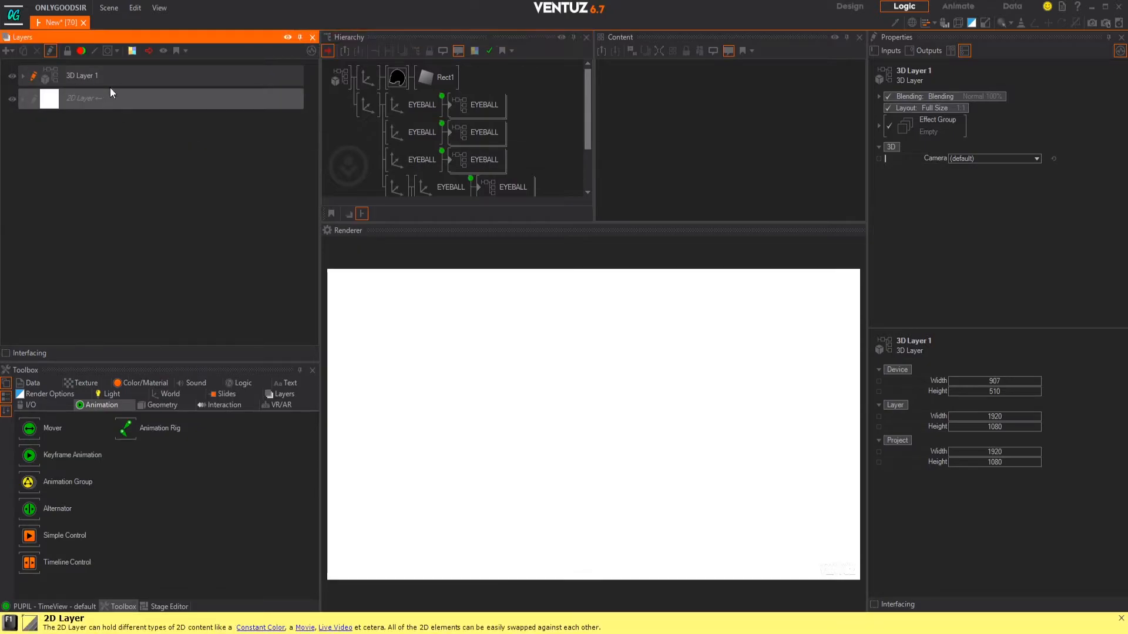
drag(112, 100, 41, 77)
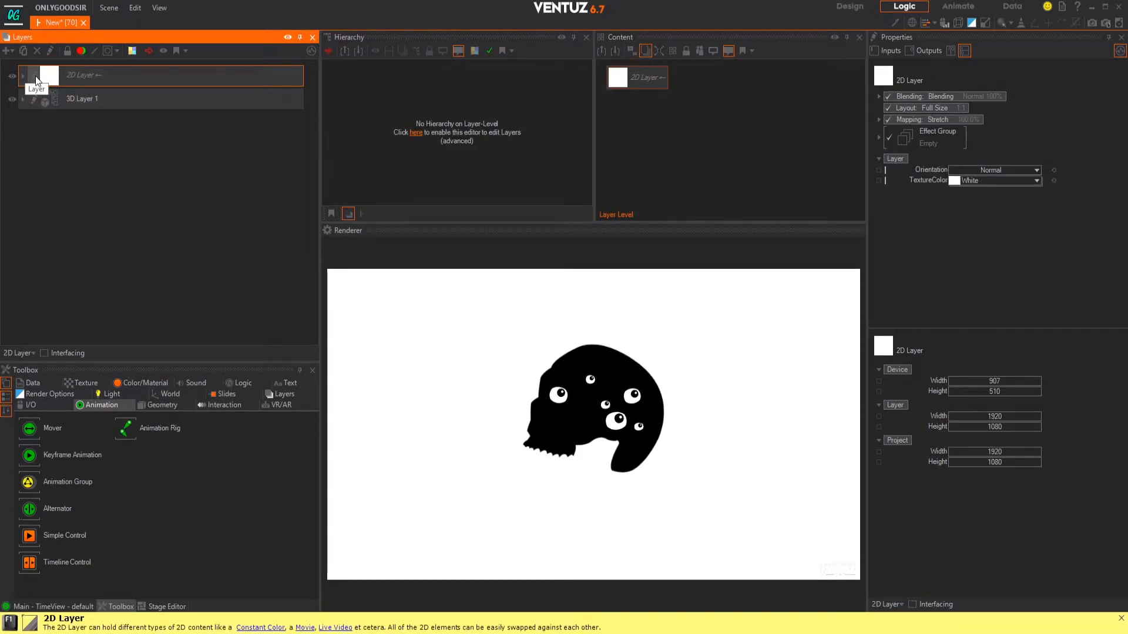
click(964, 243)
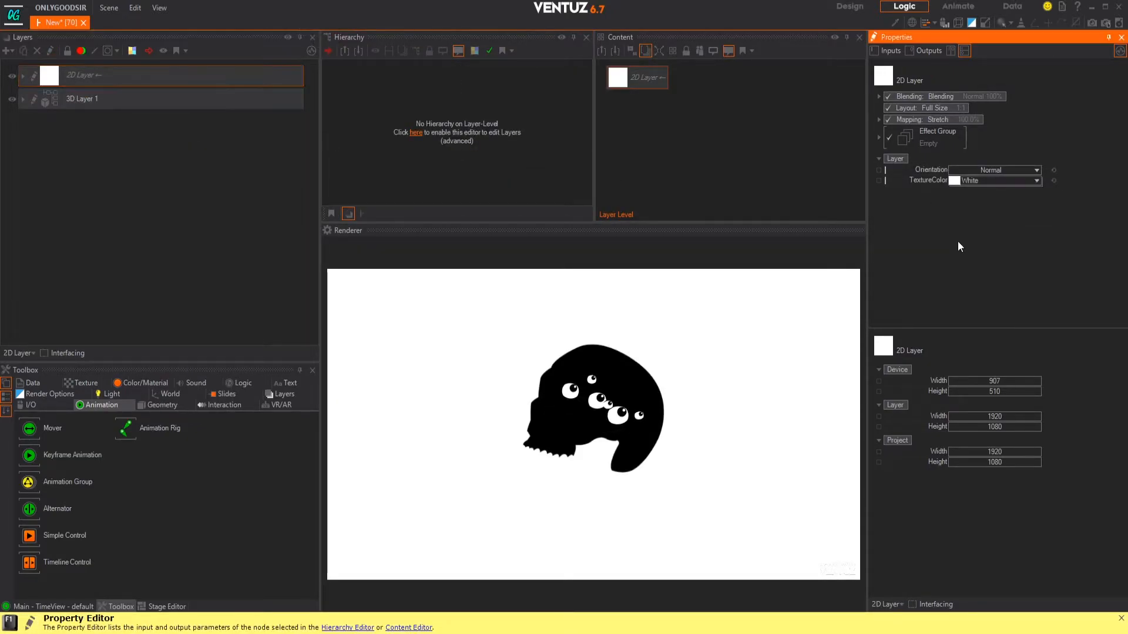
Set the 2D layer's texture colour to dark navy, RGB 27, 34, 58
click(1038, 181)
click(963, 226)
drag(1026, 225, 1049, 219)
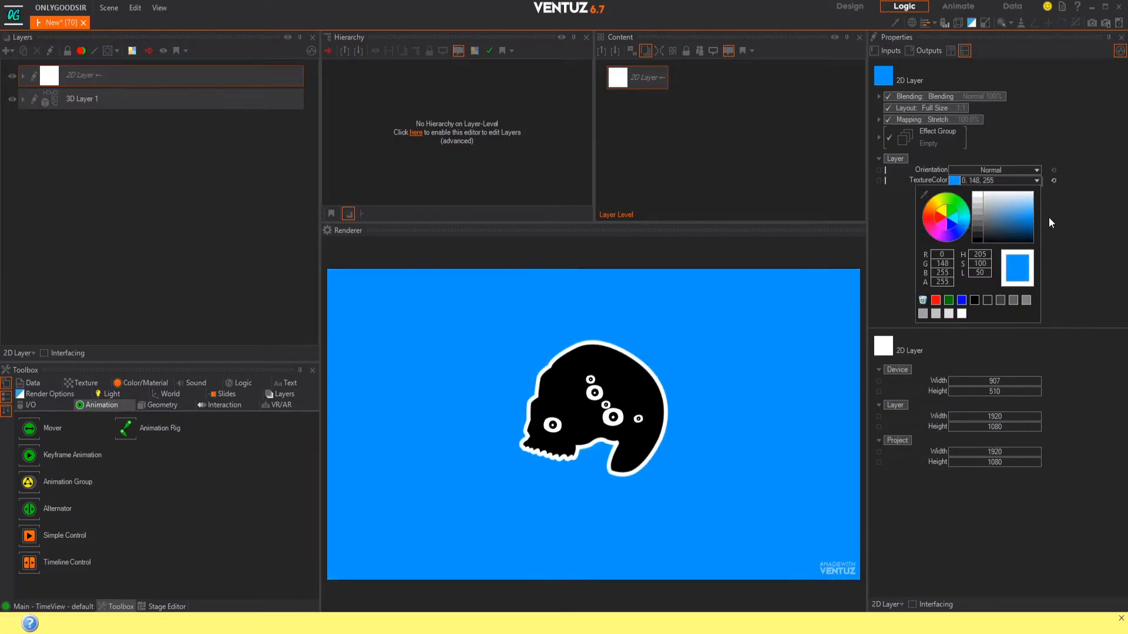
drag(959, 227, 1001, 235)
click(1003, 231)
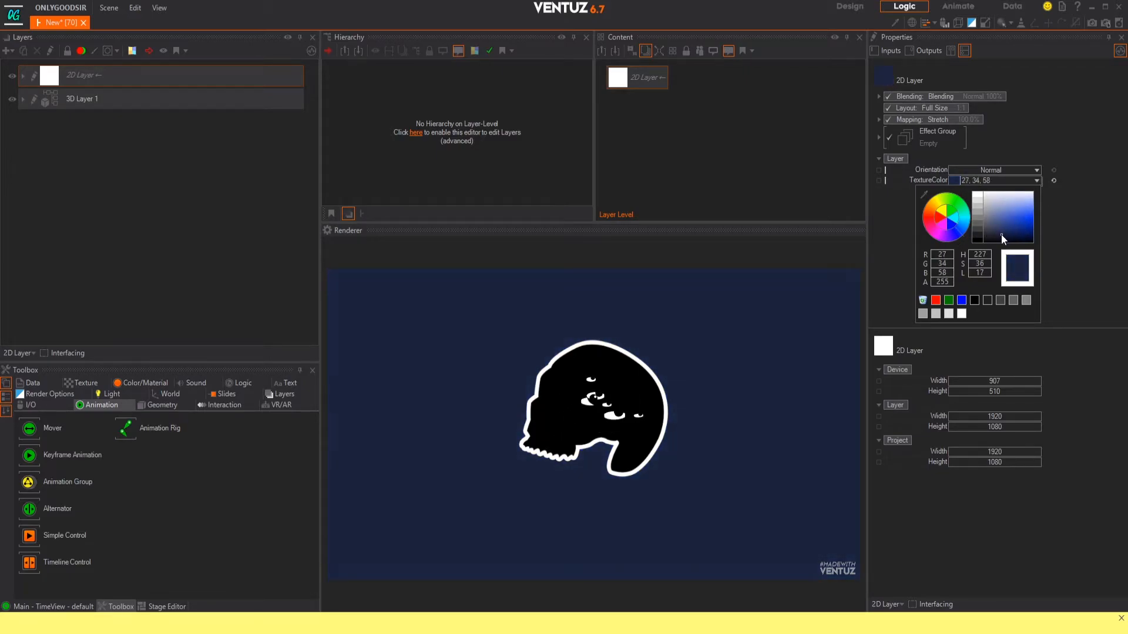
click(477, 199)
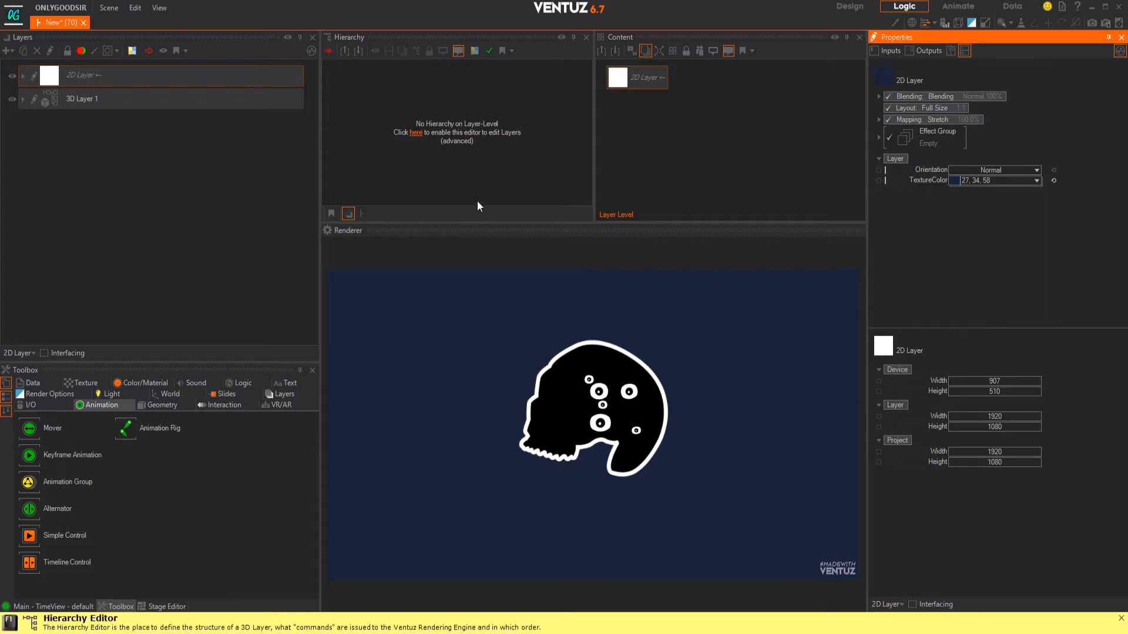
On 3D Layer 1, set the eyeballs' parent axis to an overall scaling factor of 0.85 and Y position of -0.48
click(35, 100)
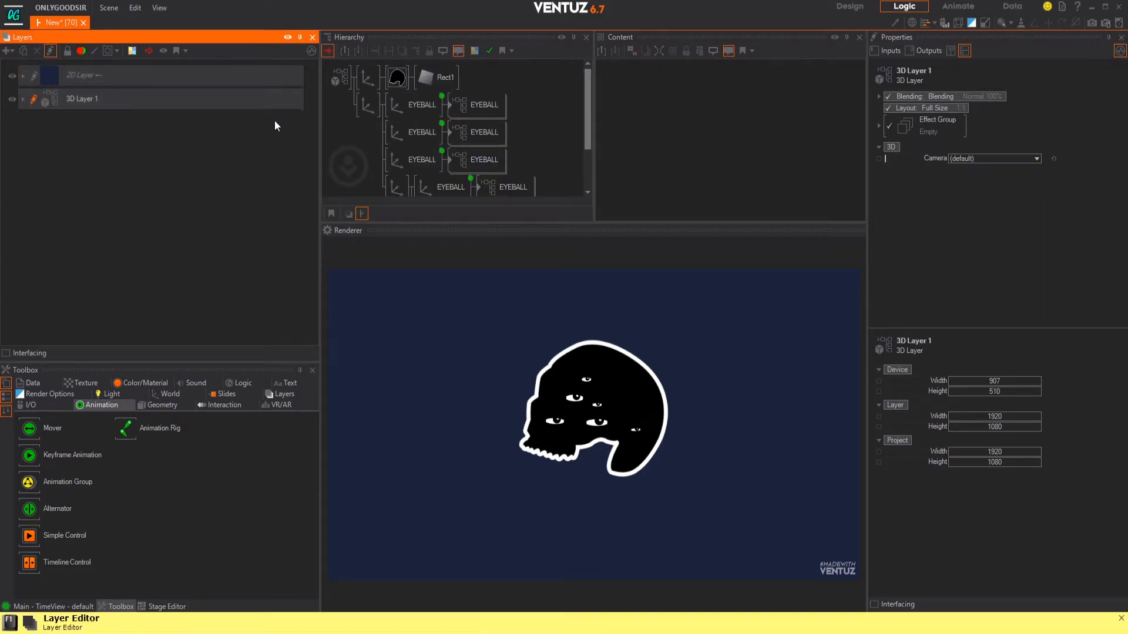
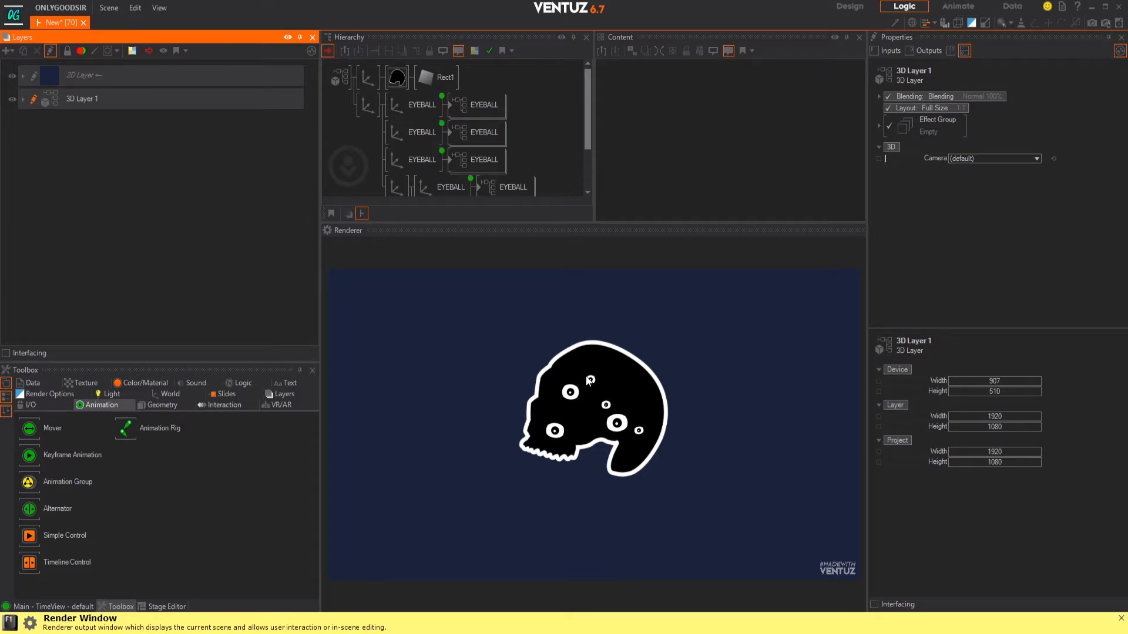
click(366, 104)
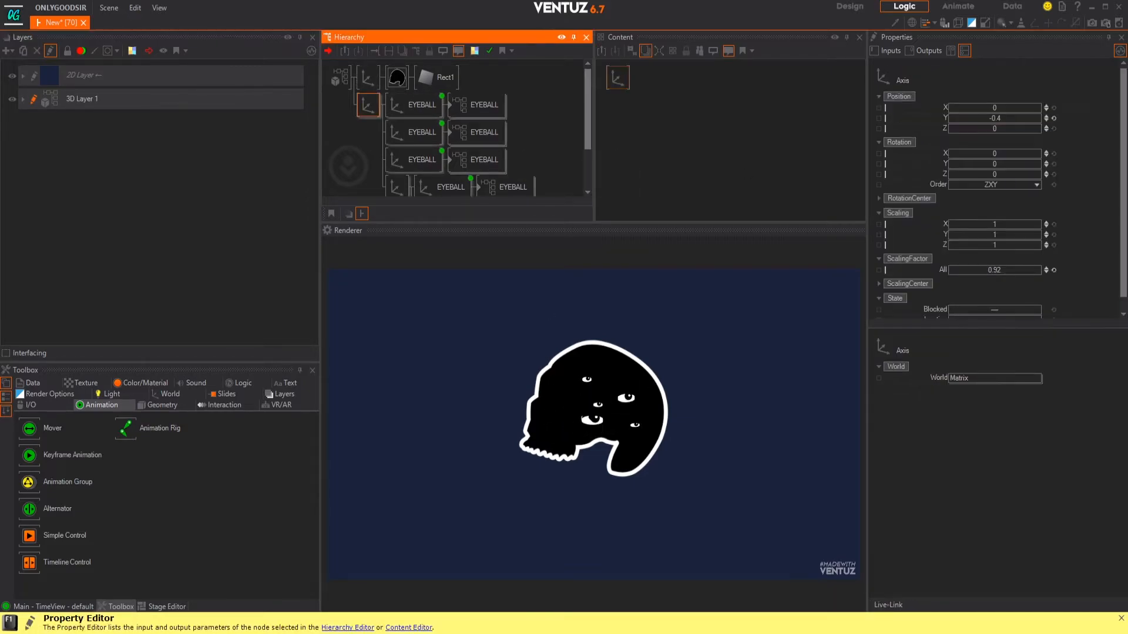
drag(1021, 270, 1024, 296)
drag(1021, 119, 1021, 131)
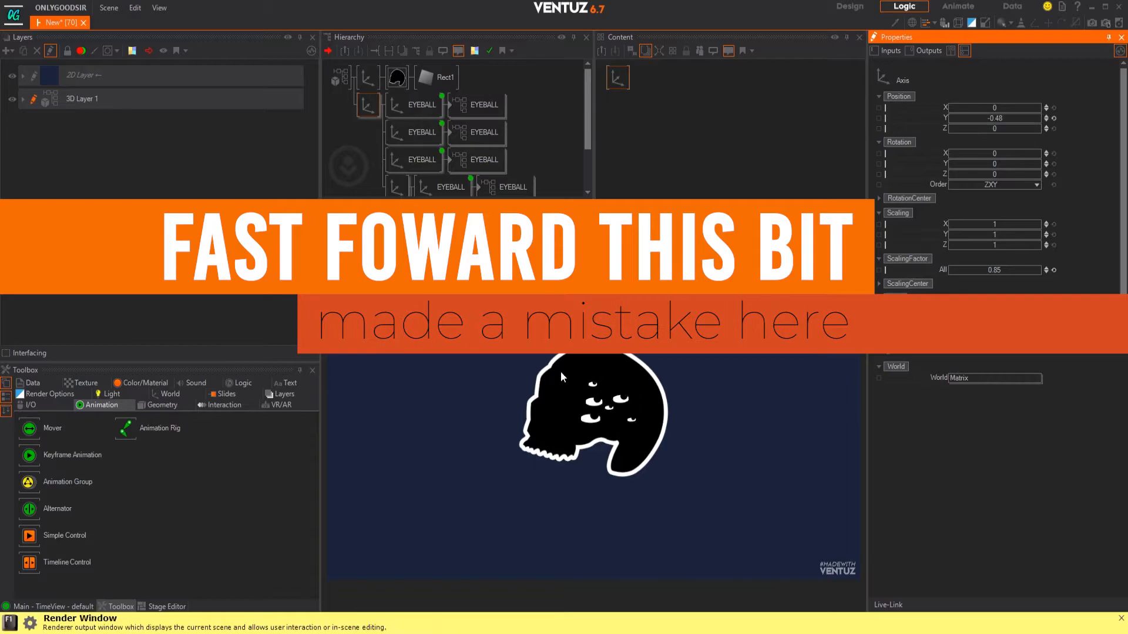
Collapse the eyeballs' axis branch and add a new axis below it with a rectangle attached
double_click(361, 110)
click(170, 394)
drag(29, 432, 361, 130)
click(161, 405)
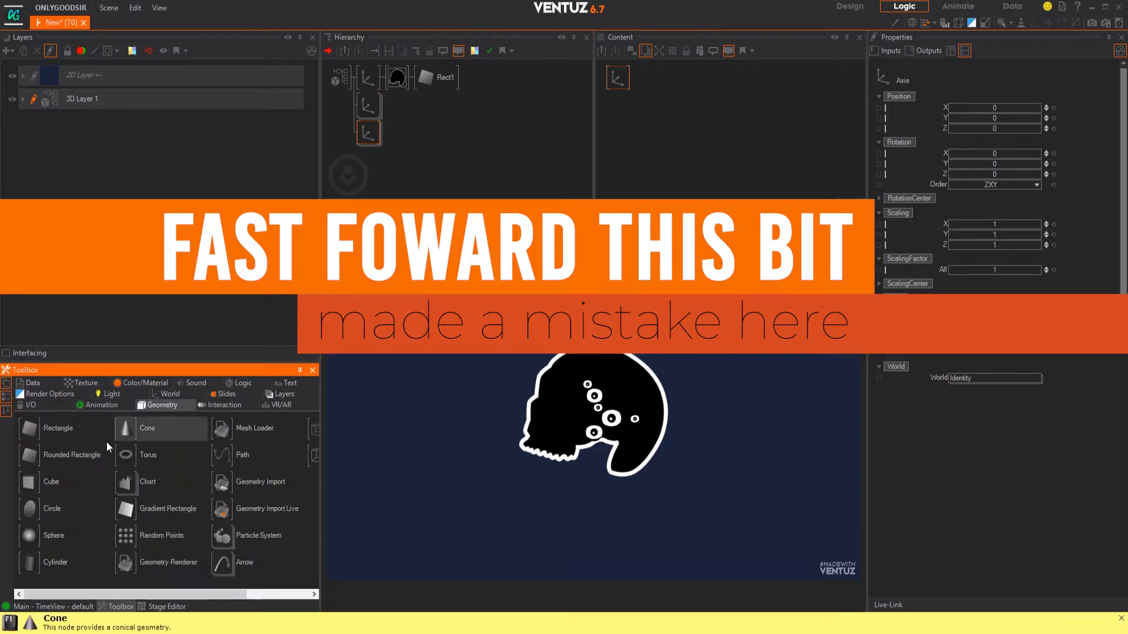
drag(30, 428, 390, 133)
Set the new axis's overall scaling factor to 17 and its Y position to 2.8
click(368, 133)
drag(999, 271, 1022, 271)
drag(997, 119, 1008, 121)
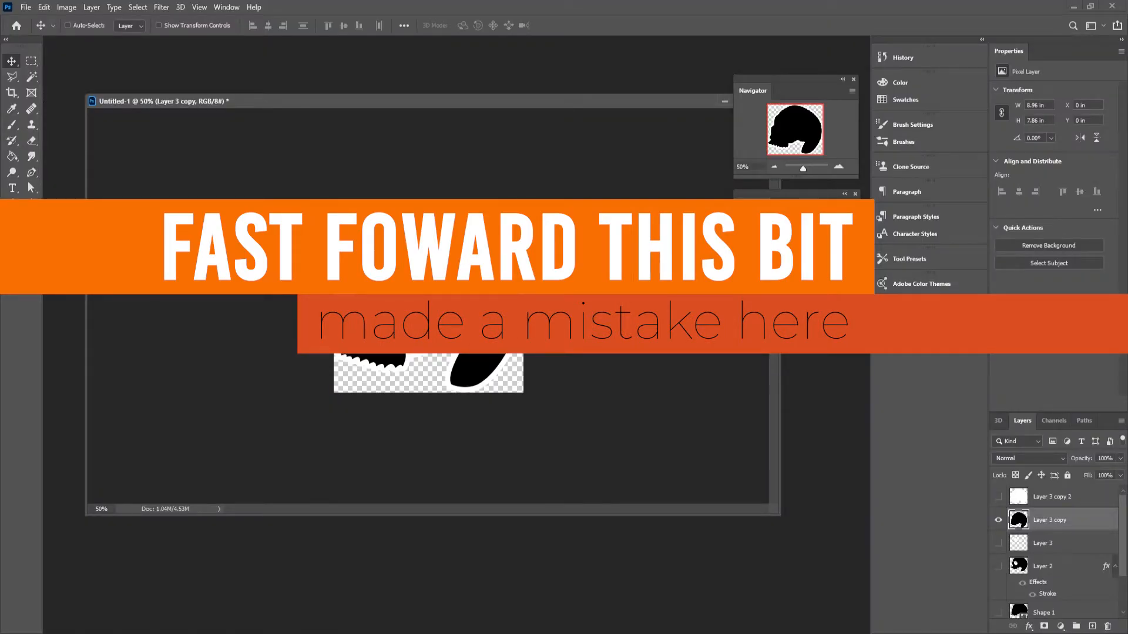
click(1092, 627)
click(32, 172)
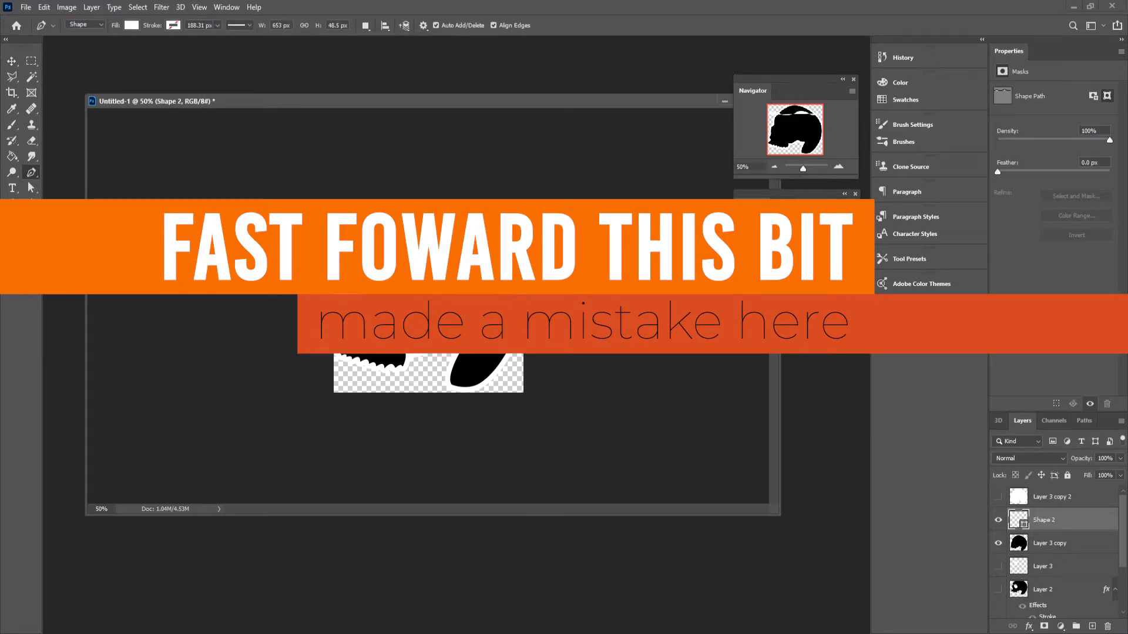
click(12, 61)
key(ctrl+z)
drag(803, 168, 806, 168)
click(774, 166)
key(ctrl+z)
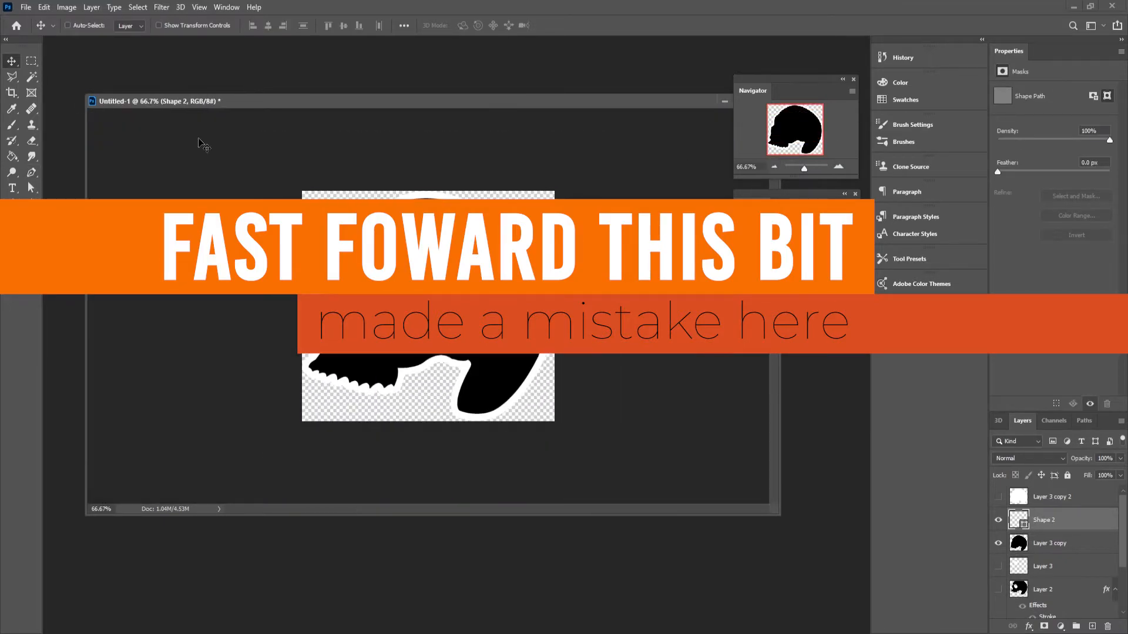
Show the rulers and draw a white shape with a wavy upper edge over the skull using the Pen tool
key(ctrl+r)
click(32, 173)
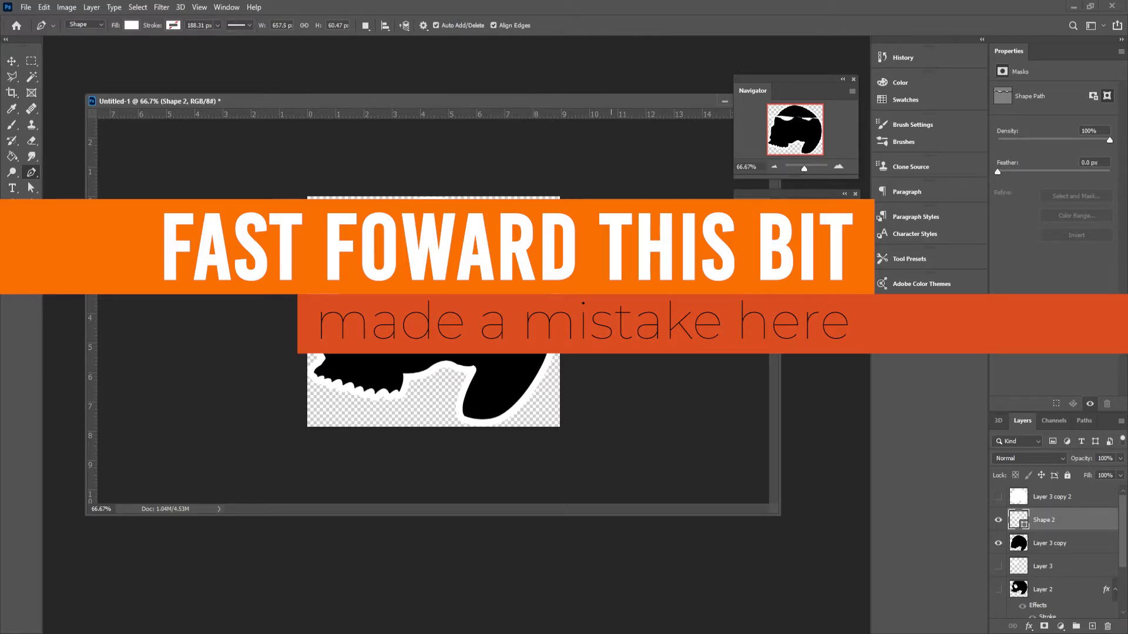
drag(590, 403, 586, 421)
drag(561, 460, 543, 462)
drag(355, 474, 339, 474)
drag(251, 443, 250, 433)
drag(269, 346, 287, 305)
click(12, 61)
Add a new layer and merge it with the wavy Shape 2 layer
click(1092, 627)
shift+click(1066, 548)
key(ctrl+e)
Hide Layer 4, copy the black skull area of Layer 3 copy to a new layer with the Magic Wand, and hide Layer 3 copy
click(1024, 545)
click(998, 521)
click(32, 77)
click(510, 403)
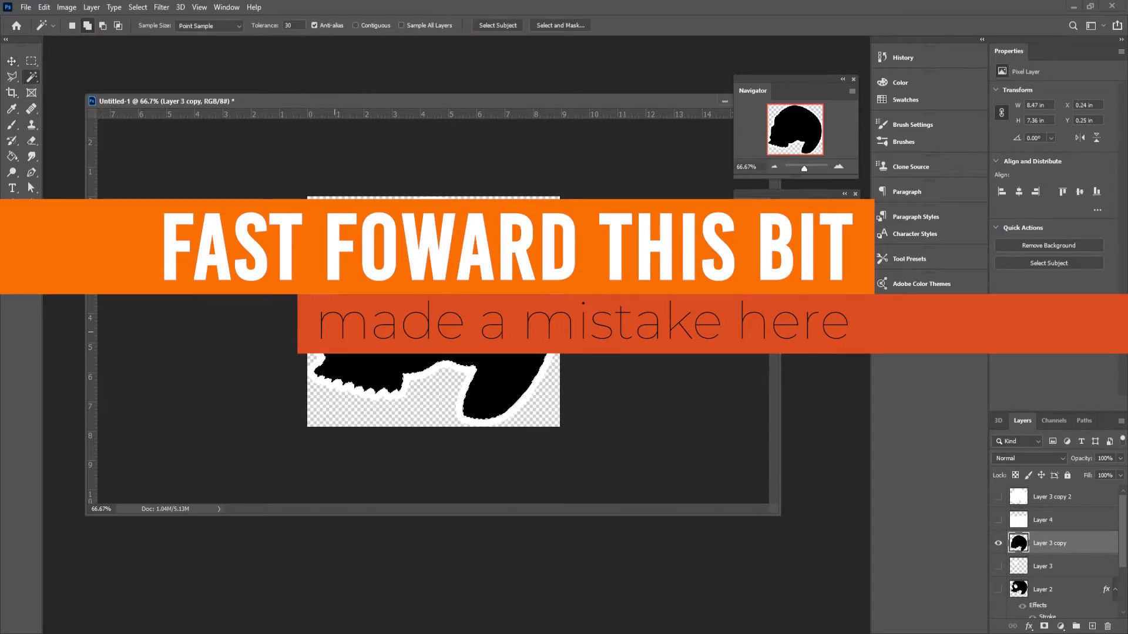
key(ctrl+j)
click(998, 566)
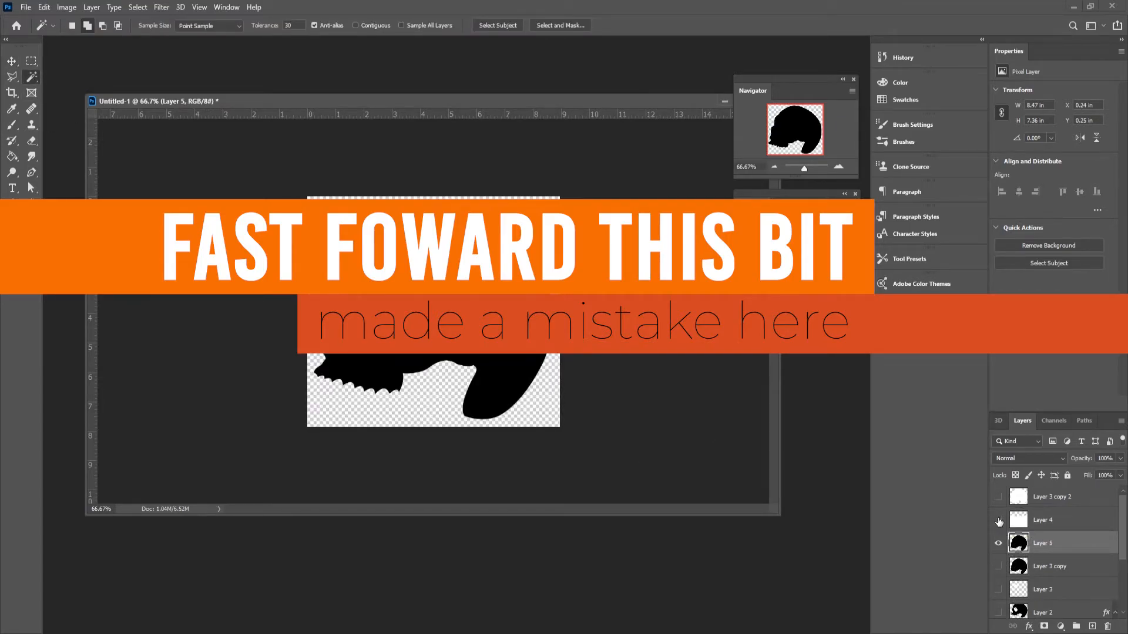
Invert the skull silhouette on Layer 5 and save it as a PNG for the mask
key(ctrl+i)
key(ctrl+shift+s)
click(176, 286)
click(126, 451)
click(466, 378)
Hide Layer 5, show the wavy Layer 4, and save it as water.png
click(999, 544)
click(998, 521)
key(ctrl+shift+s)
click(125, 453)
click(466, 378)
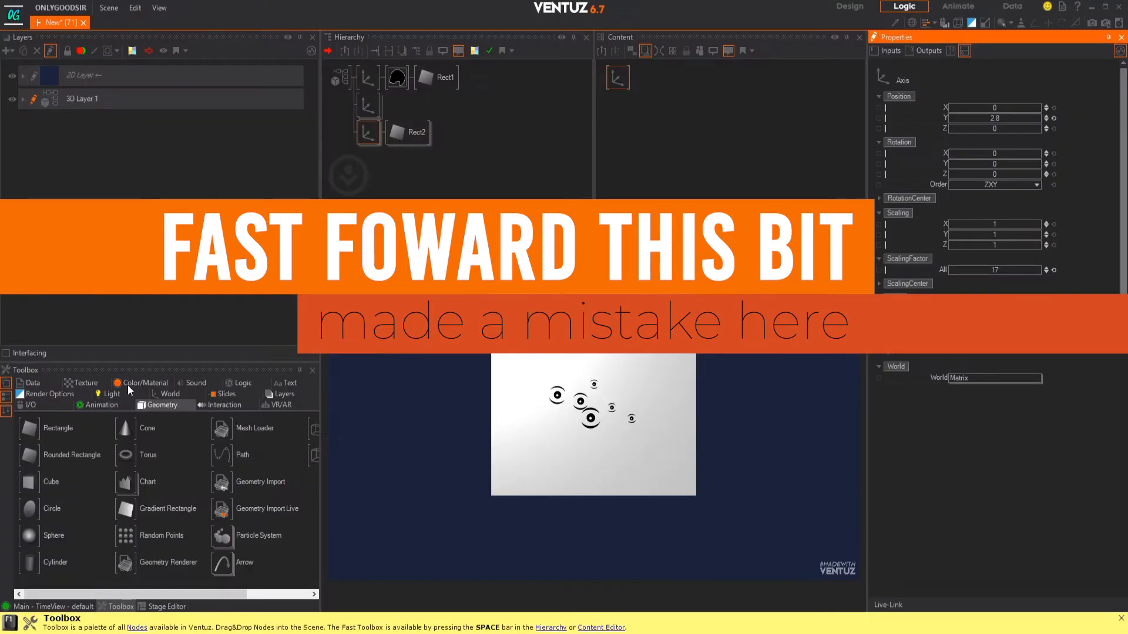
In Ventuz, add a white unlit material to the second rectangle and load water.png as its texture
click(141, 404)
click(997, 244)
click(947, 261)
click(848, 462)
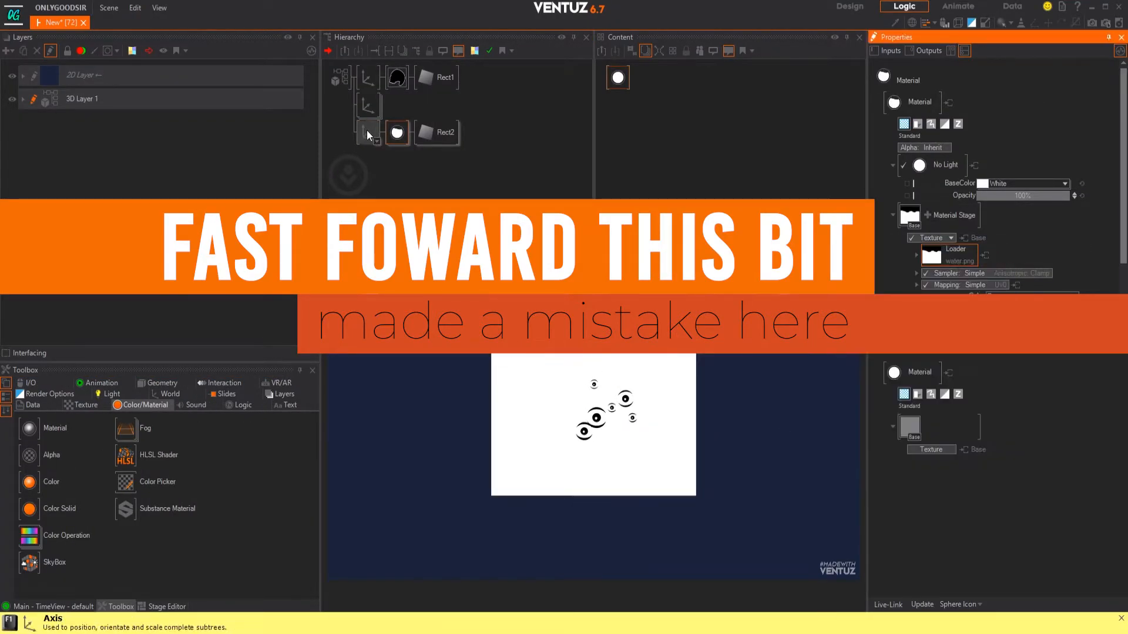
click(947, 261)
drag(867, 312, 868, 399)
click(848, 463)
Match the water rectangle and its axis to the size and placement of the skull rectangle
click(443, 78)
click(442, 140)
click(1009, 121)
click(366, 86)
click(368, 133)
click(493, 165)
Select the water material's texture file and add an alpha texture stage loaded with the saved skull mask
click(397, 133)
click(938, 256)
double_click(705, 409)
click(928, 216)
mouse_move(958, 224)
click(1008, 257)
click(940, 257)
scroll(522, 383, down, 3)
double_click(505, 406)
In Photoshop, hide Layer 4, show Layer 5, and turn its white skull silhouette black with Hue/Saturation
key(alt+Tab)
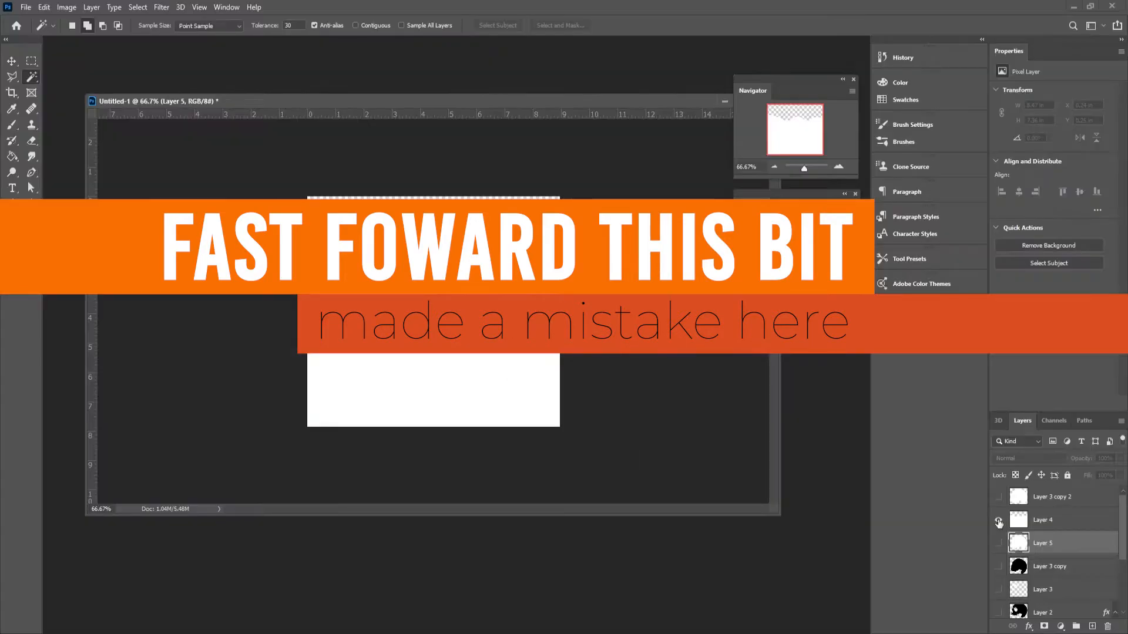
click(998, 520)
click(998, 543)
key(ctrl+u)
click(930, 226)
Save the black skull silhouette as mask1.png
key(ctrl+shift+s)
scroll(491, 165, down, 5)
click(464, 379)
click(630, 192)
Back in Ventuz, load the re-saved mask into the water material's alpha stage, and delete that stage
key(alt+Tab)
click(940, 257)
click(804, 421)
click(849, 461)
key(Delete)
Add a new alpha texture stage using mask1.png to the water material and select Simple texture mapping
click(928, 215)
click(1007, 256)
click(940, 258)
click(804, 422)
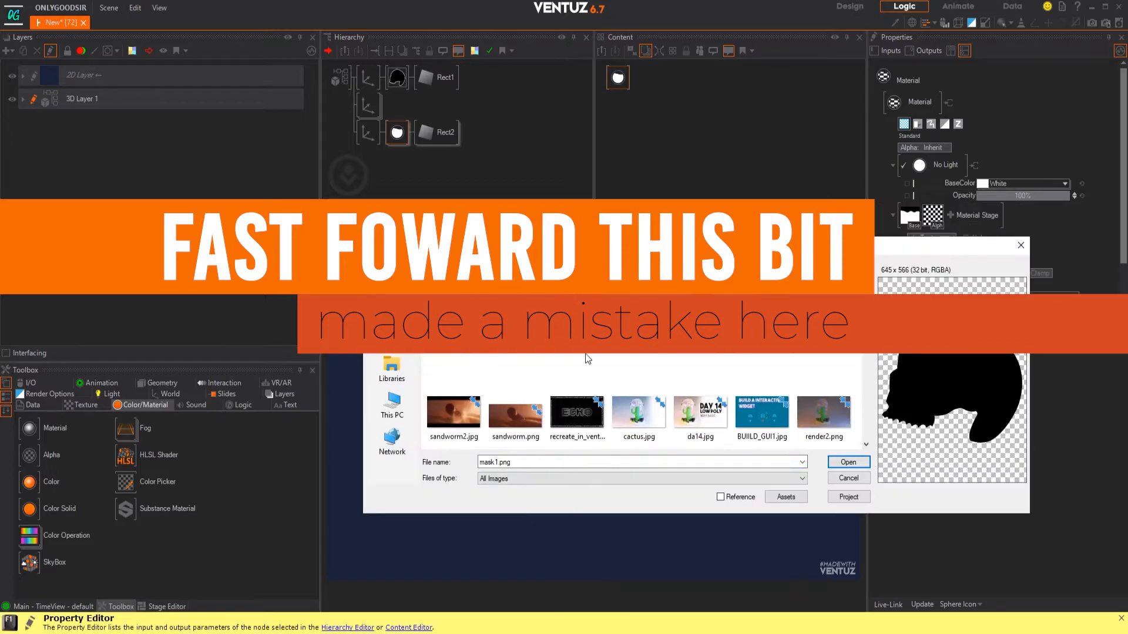
click(849, 462)
scroll(999, 253, down, 2)
scroll(999, 247, down, 1)
click(967, 224)
click(1042, 251)
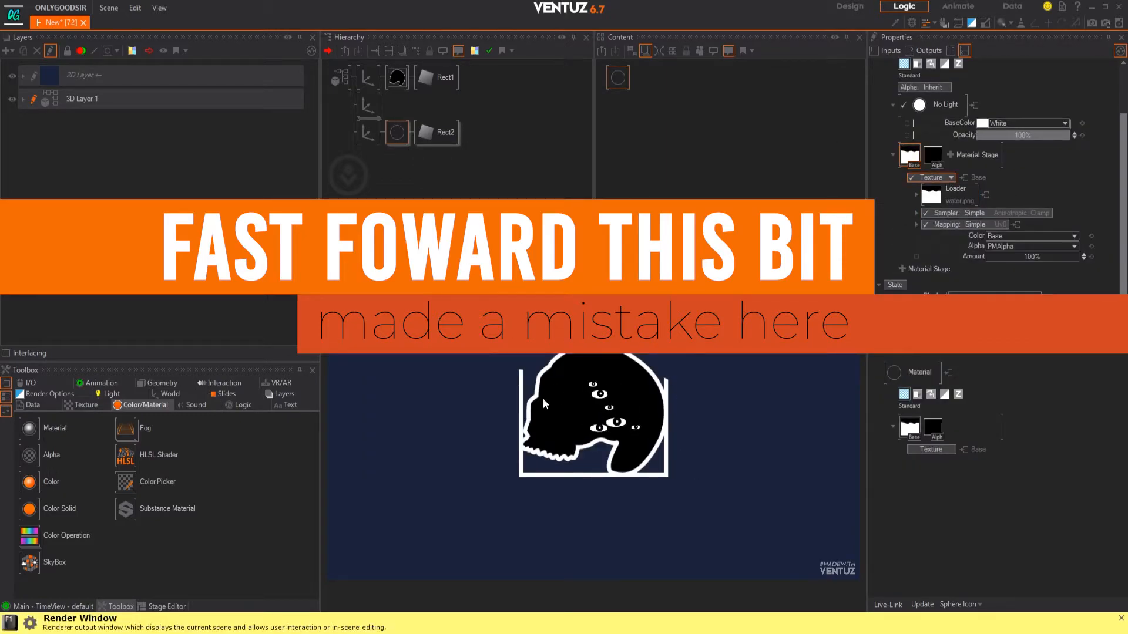
In Photoshop, delete the upper part of the skull silhouette on Layer 5 using the Rectangular Marquee
key(alt+Tab)
click(998, 520)
click(998, 520)
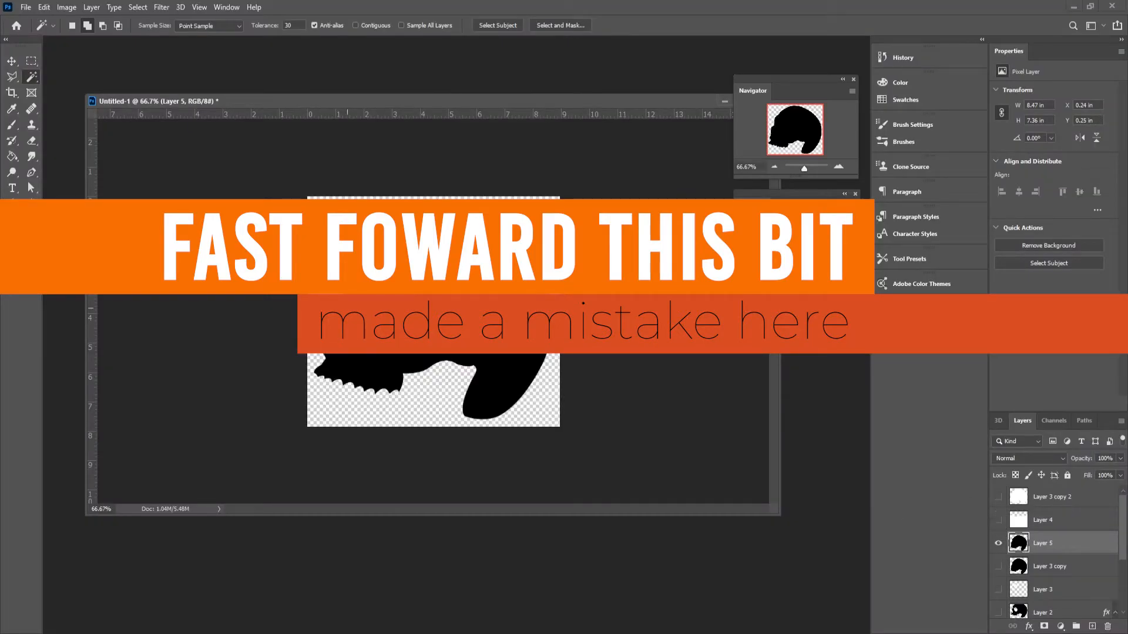
click(32, 61)
Save the cut-down skull silhouette as a PNG over mask1.png
key(ctrl+shift+s)
click(143, 267)
click(143, 449)
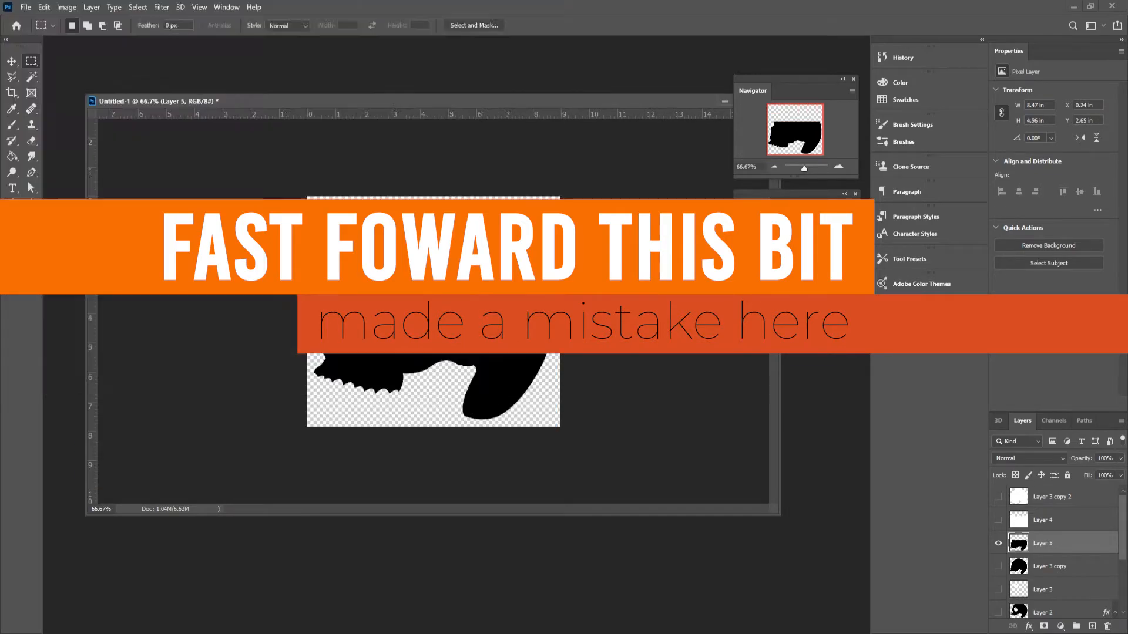
click(464, 378)
Back in Ventuz, replace the water material's alpha stage with a new one that loads the updated mask1.png
key(alt+Tab)
key(Delete)
click(928, 216)
click(1008, 256)
click(937, 257)
scroll(668, 433, down, 5)
double_click(668, 433)
Switch the base water texture to 2D Mapping and set its X scaling to 1.06
click(910, 216)
scroll(967, 235, down, 1)
click(967, 224)
click(1035, 270)
drag(1045, 243, 1055, 243)
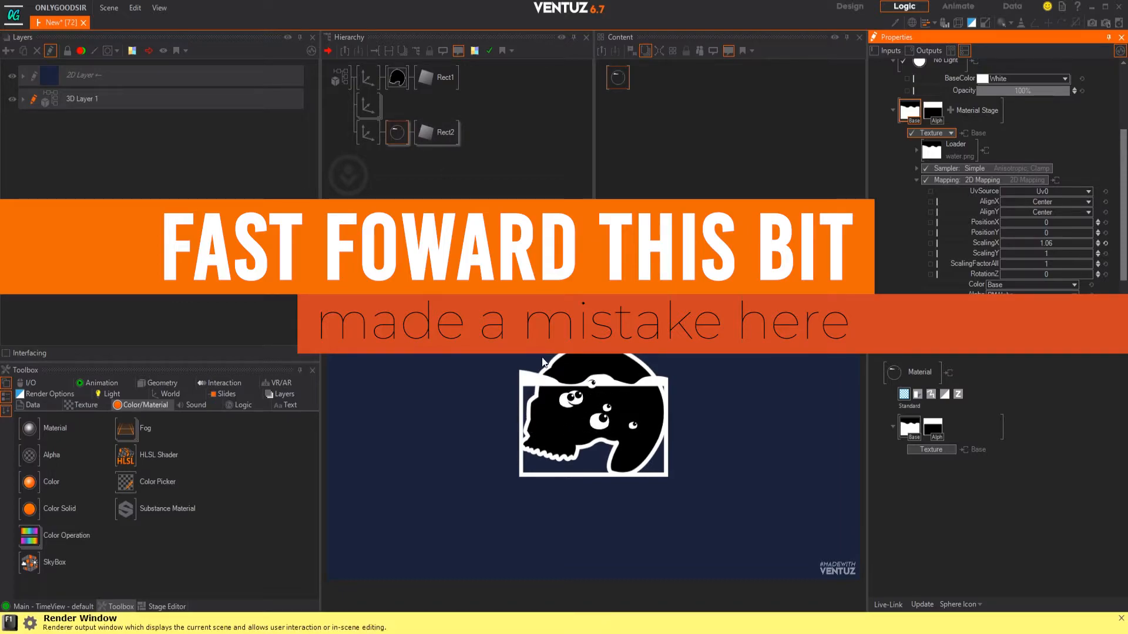
Add another alpha stage to the water material and use a 1D Gradient as its texture
key(alt+Tab)
key(alt+Tab)
click(932, 111)
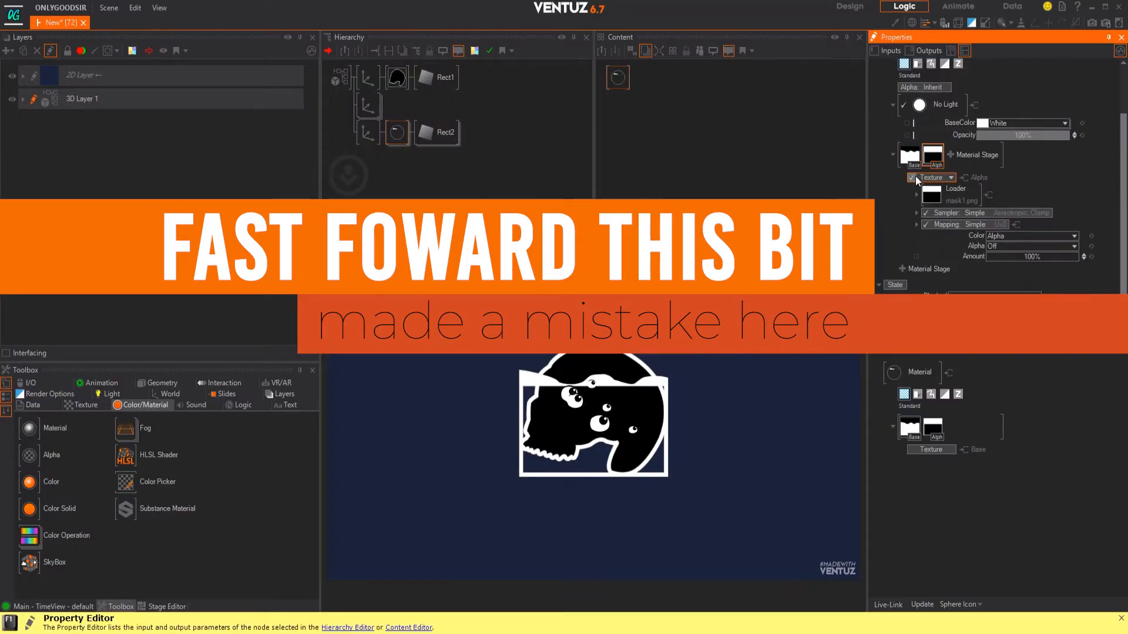
click(964, 155)
mouse_move(964, 149)
click(1040, 212)
click(934, 197)
click(1007, 228)
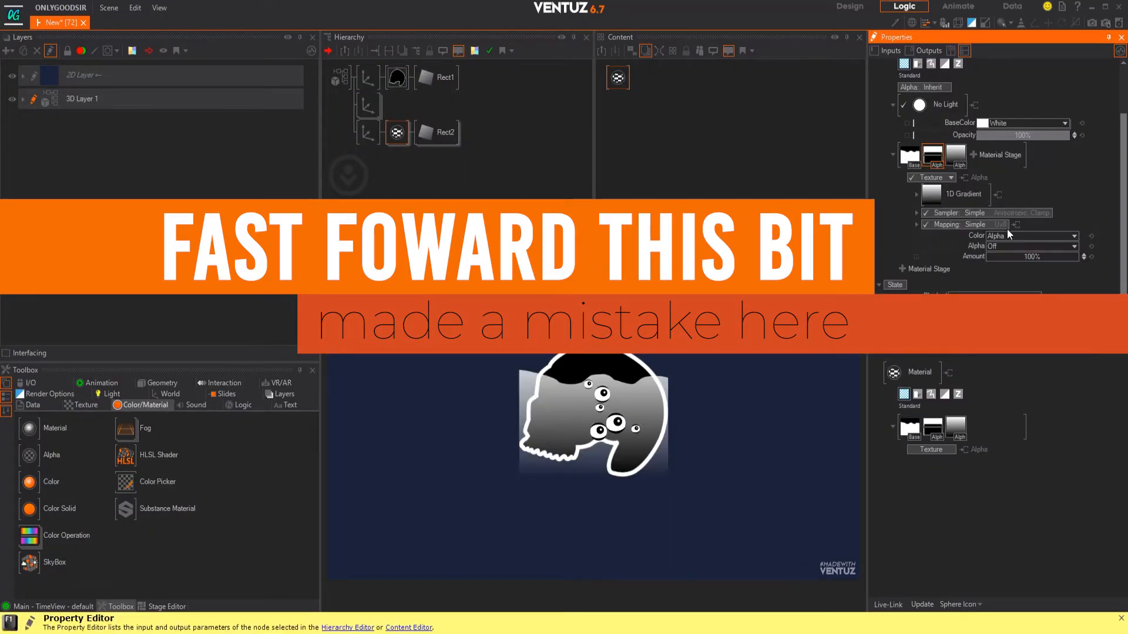
Expand the 1D Gradient and reposition its stops to adjust where the water fades out
click(917, 195)
drag(940, 240, 956, 242)
drag(1087, 242, 1006, 241)
drag(1020, 241, 977, 253)
Set the water axis's overall scaling factor to 7.34 and shift its X position to fit the water inside the skull
click(368, 133)
drag(992, 95, 1002, 95)
drag(992, 257, 1006, 256)
drag(990, 95, 1003, 104)
drag(994, 256, 982, 257)
drag(986, 95, 991, 95)
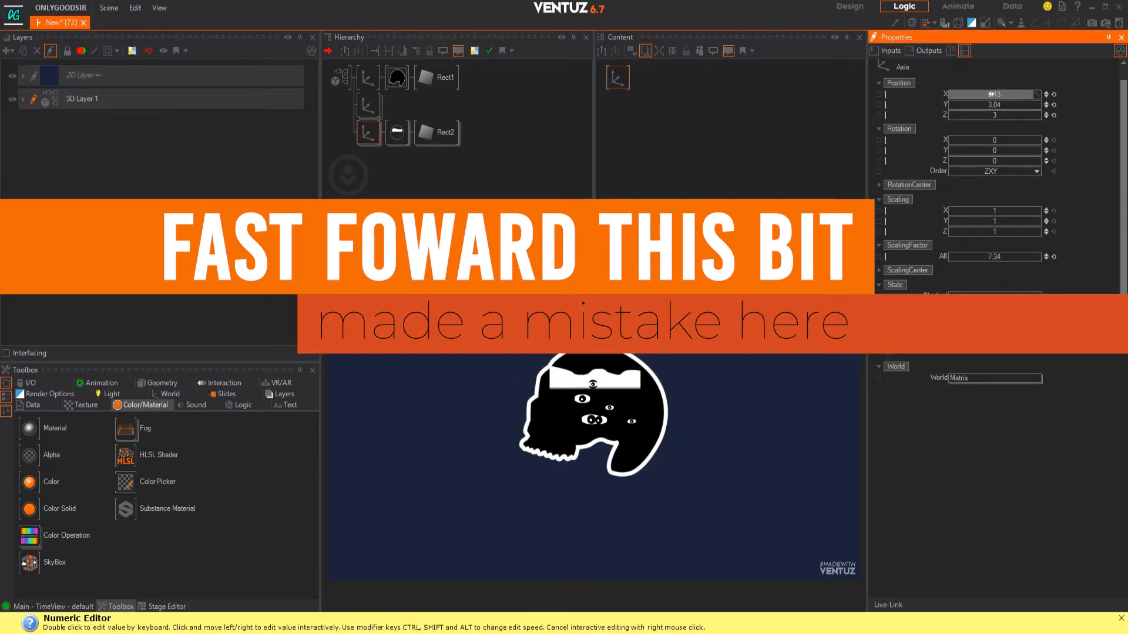
Enlarge the water axis to an overall scaling factor of 8.73 and open the water material's alpha stages
click(398, 133)
click(937, 224)
click(368, 132)
click(397, 133)
drag(993, 256, 1039, 262)
click(933, 203)
click(955, 202)
click(933, 203)
scroll(982, 264, down, 1)
click(910, 182)
click(368, 132)
click(397, 133)
scroll(999, 246, down, 3)
Retune the texture mapping of the water material's stages to fit the waves inside the skull
drag(1039, 242, 1066, 283)
click(916, 187)
click(1045, 198)
click(1046, 209)
drag(1031, 262, 1009, 244)
click(956, 129)
click(1081, 187)
click(937, 217)
click(1006, 216)
drag(1009, 230, 1007, 272)
click(937, 216)
click(1010, 266)
click(947, 229)
click(910, 129)
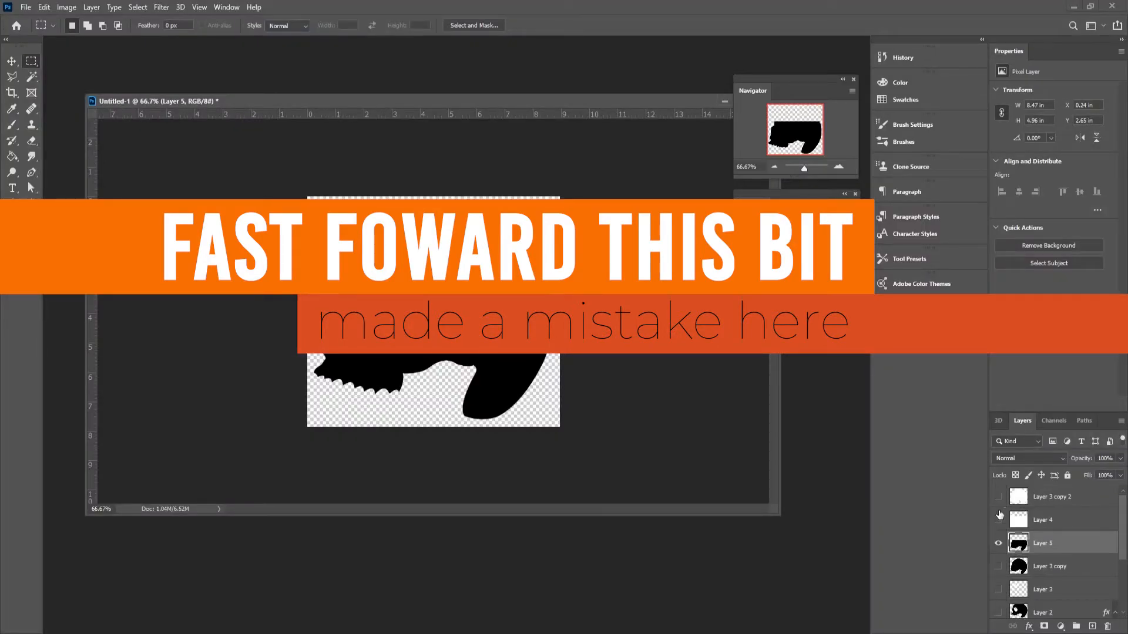
Switch to Photoshop, show only Layer 4, copy its waves to a new layer, then shrink and reposition the copy
click(997, 542)
click(1044, 520)
key(v)
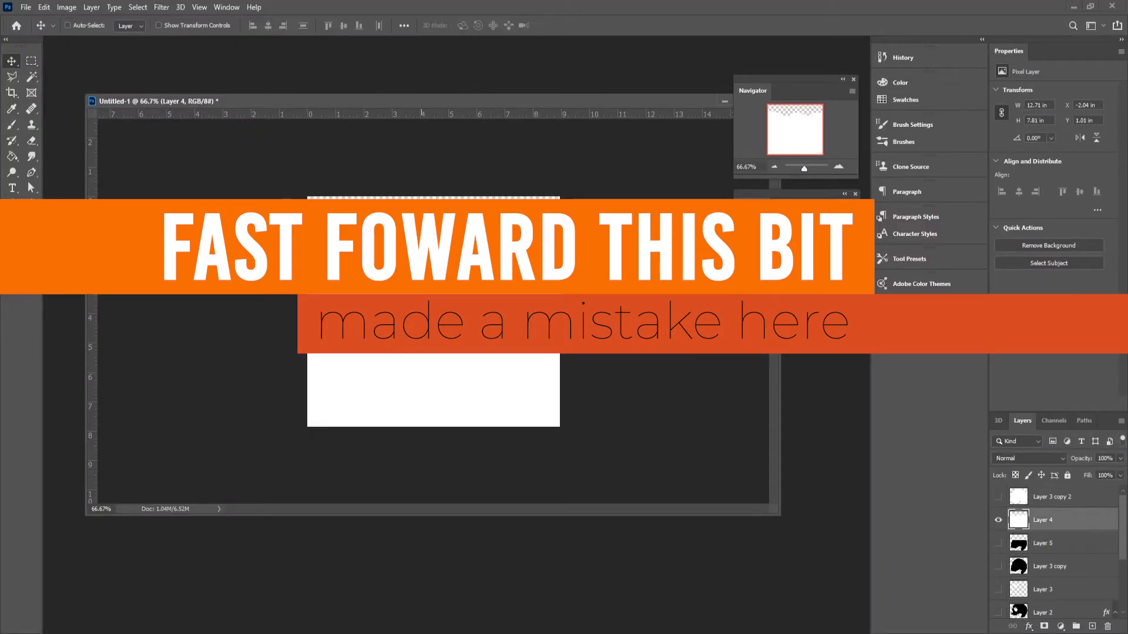
key(m)
key(ctrl+j)
key(ctrl+t)
drag(307, 226, 410, 307)
key(Return)
mouse_move(446, 366)
mouse_down()
mouse_move(324, 295)
mouse_move(456, 305)
mouse_up()
Duplicate the shrunken wave layer, flip the duplicate horizontally, and fill the lower part of the canvas with white
key(ctrl+j)
click(44, 8)
click(215, 475)
key(m)
drag(306, 321, 561, 429)
key(g)
key(x)
click(371, 359)
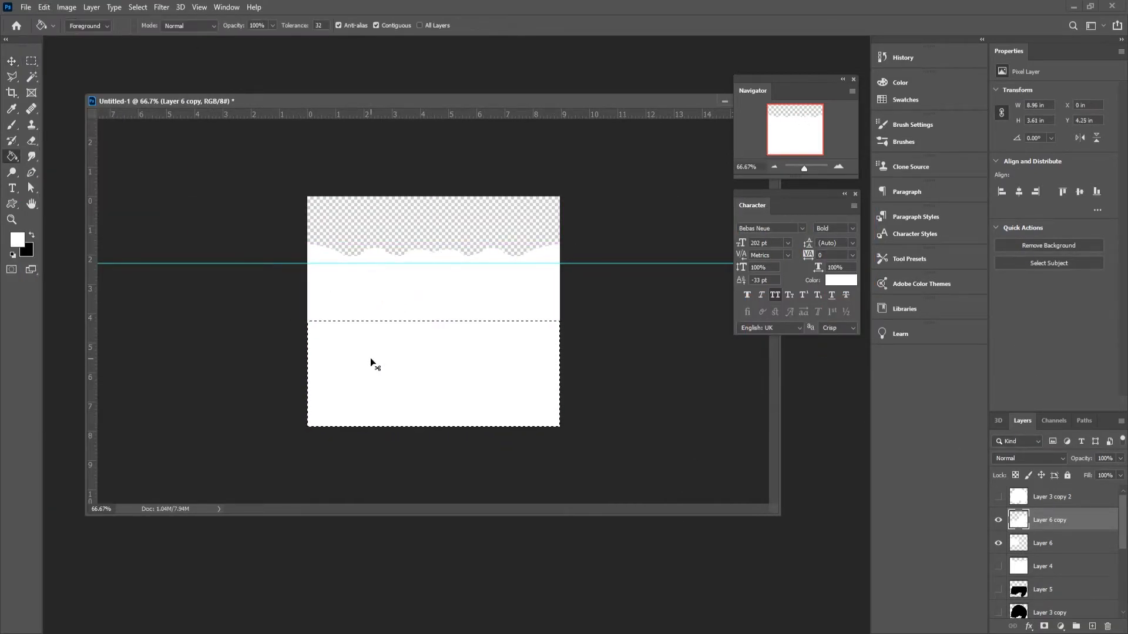
Save the mirrored wave image to the Desktop as a PNG named water2.png
key(ctrl+shift+s)
click(317, 282)
scroll(529, 121, down, 10)
click(435, 185)
text(2)
click(463, 377)
Switch to Ventuz, load water2.png as the water's base texture, set PositionX to 3.74 and ScalingY to 2.63, and adjust PositionY
key(alt+Tab)
click(940, 243)
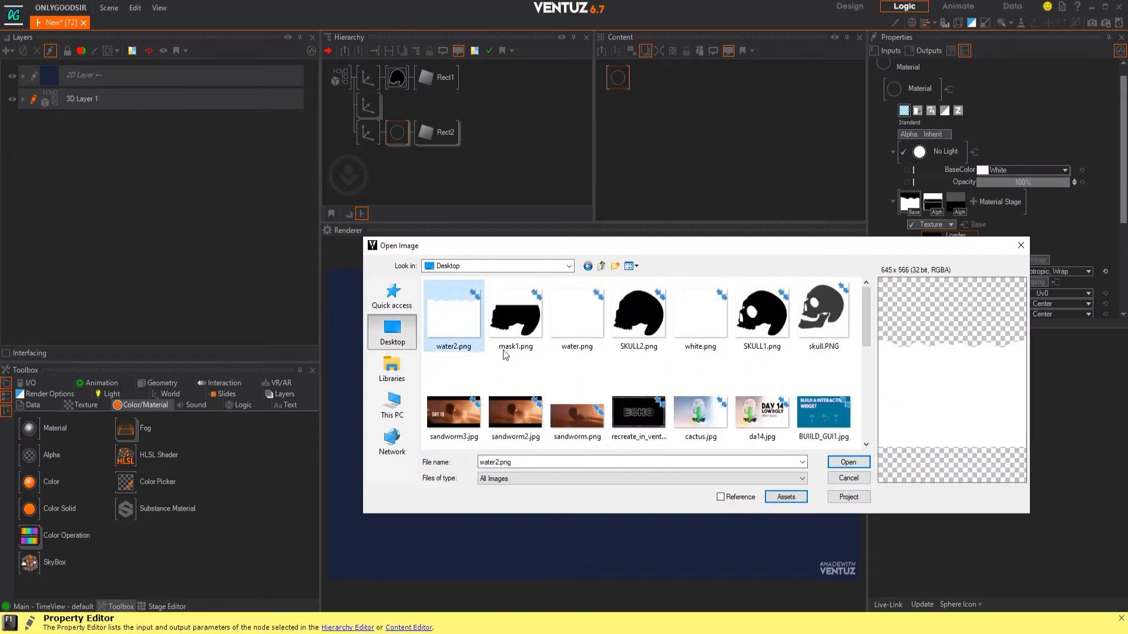
double_click(463, 333)
drag(1070, 216, 1056, 217)
drag(1022, 245, 1081, 245)
drag(1066, 225, 1040, 225)
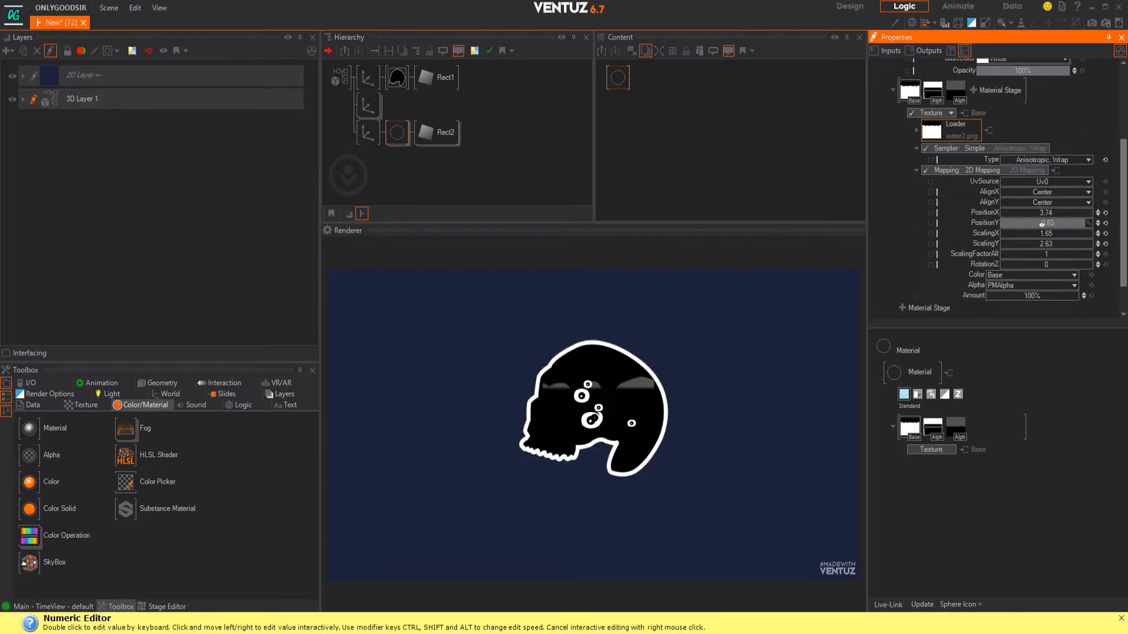
Block the Rect2 water branch by blocking its axis in the hierarchy
mouse_move(747, 632)
click(691, 602)
key(alt+Tab)
click(364, 129)
key(ctrl+b)
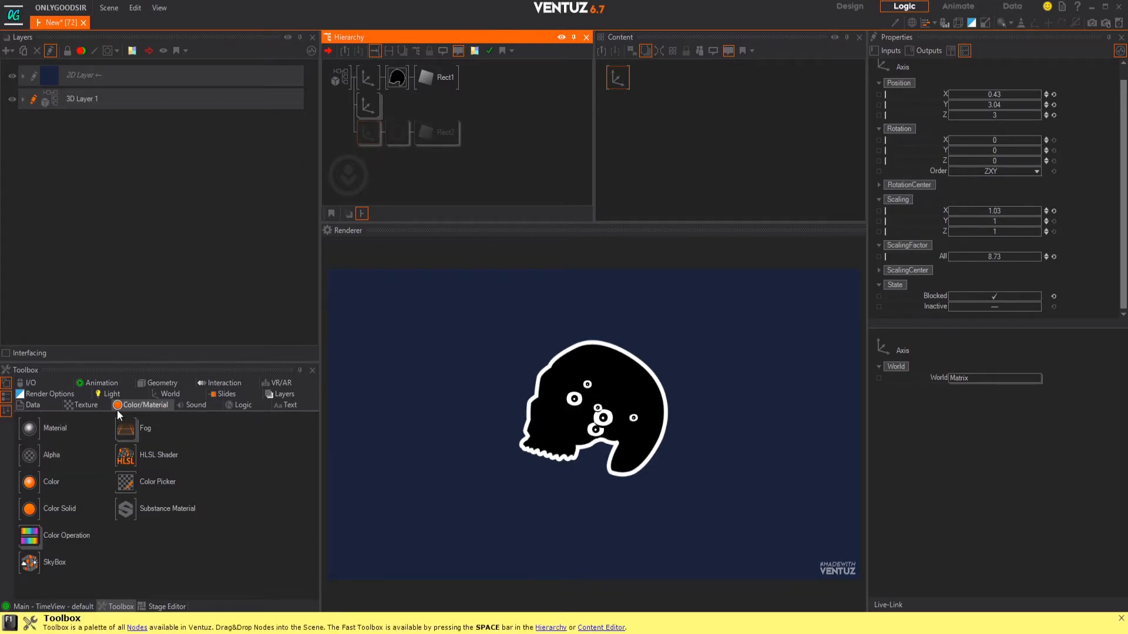
Add a new Axis below the blocked water branch and attach a Torus geometry to it
click(156, 395)
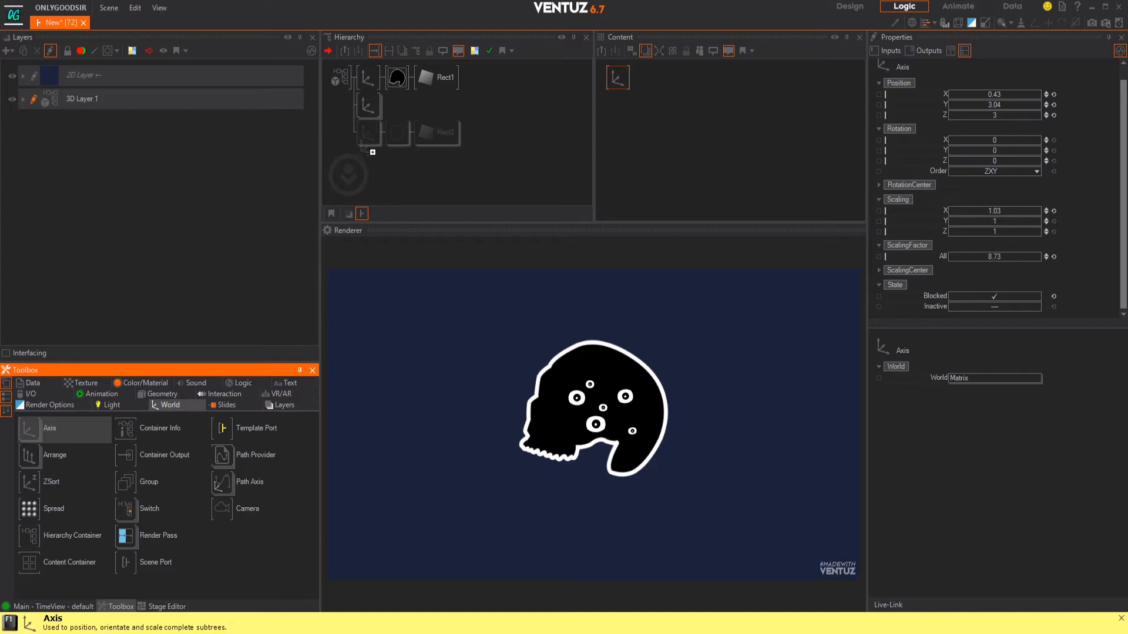
drag(372, 151, 369, 158)
click(162, 393)
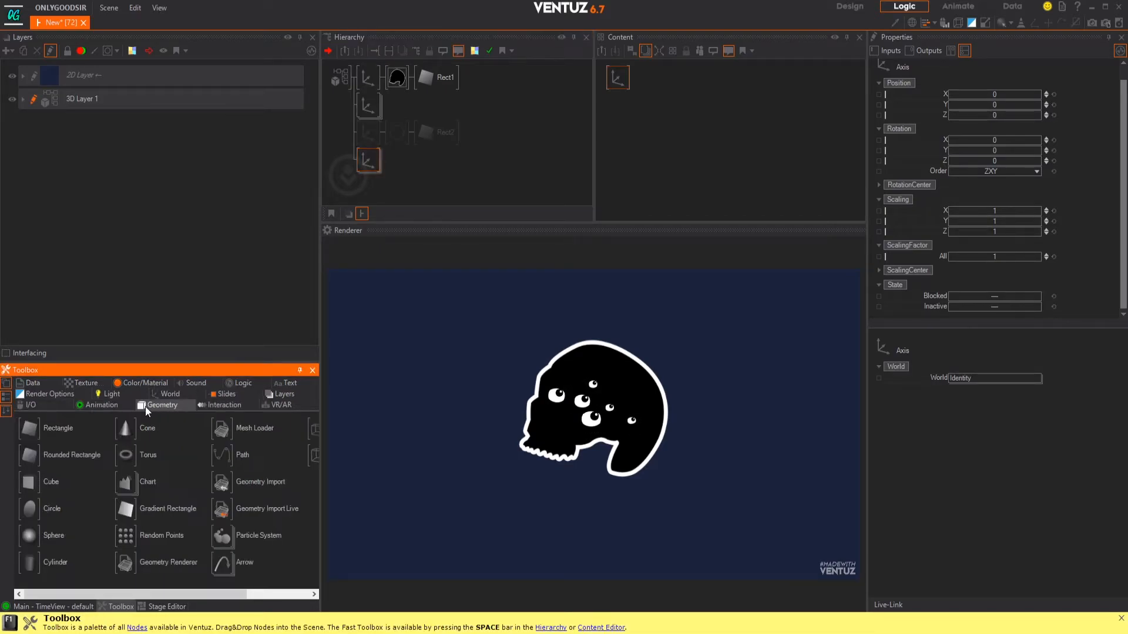
drag(407, 159, 408, 159)
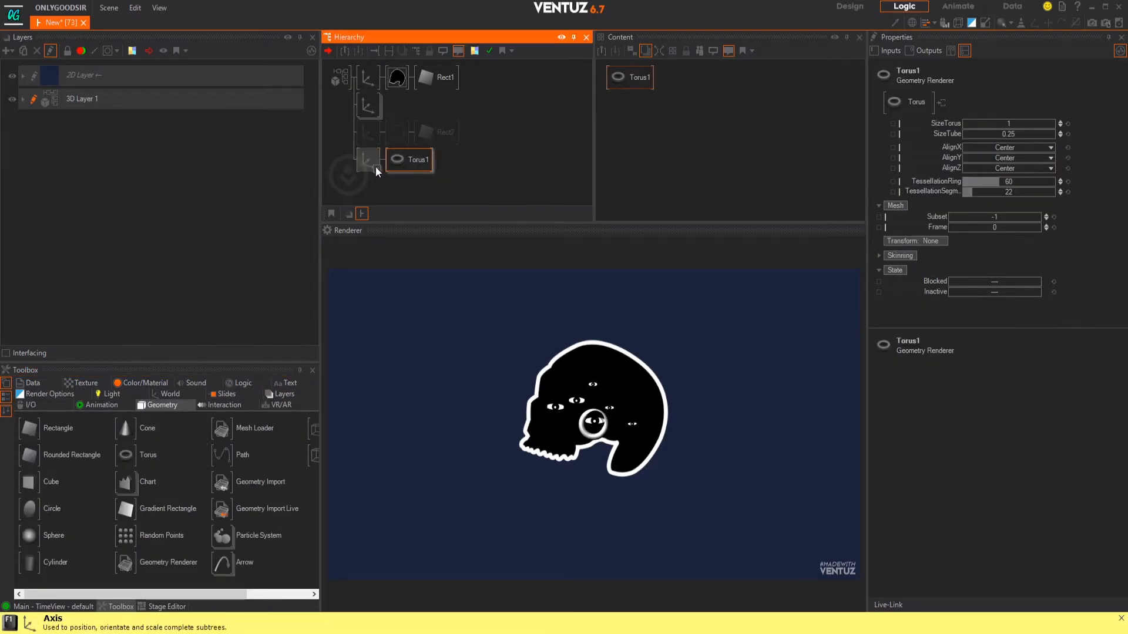
Set the torus axis's X rotation to 88, Y and Z scaling to 2.07 and 0.81, scaling factor to 4.68, and position to Y 3.45, Z 8.2
click(368, 160)
drag(995, 121, 1036, 153)
drag(1005, 269, 1000, 270)
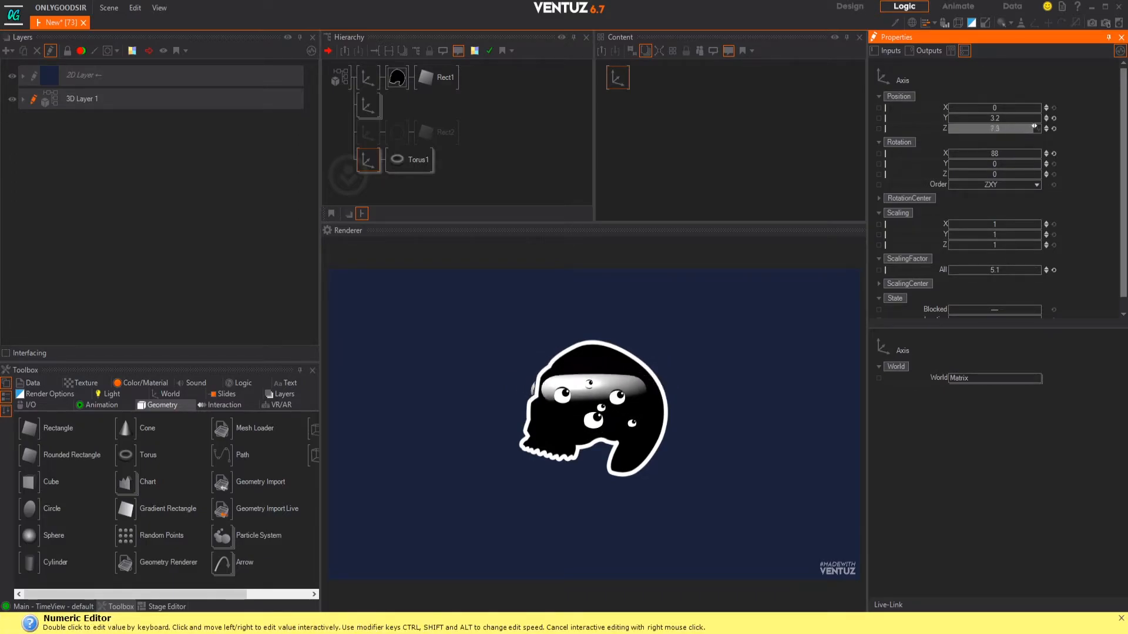
drag(1022, 128, 1018, 128)
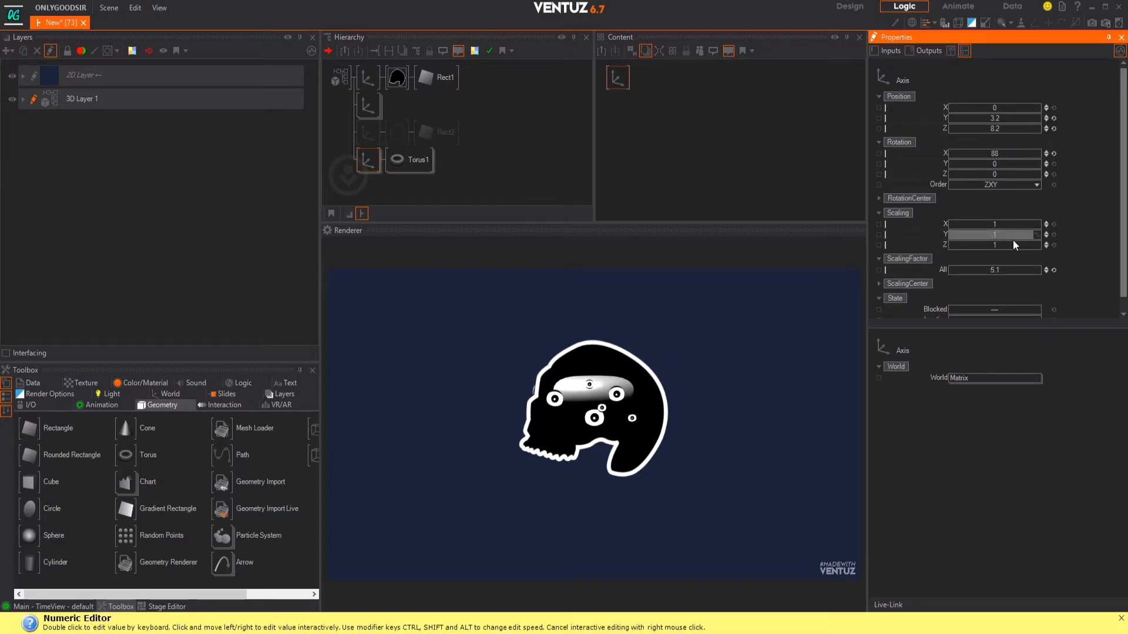
drag(982, 270, 991, 242)
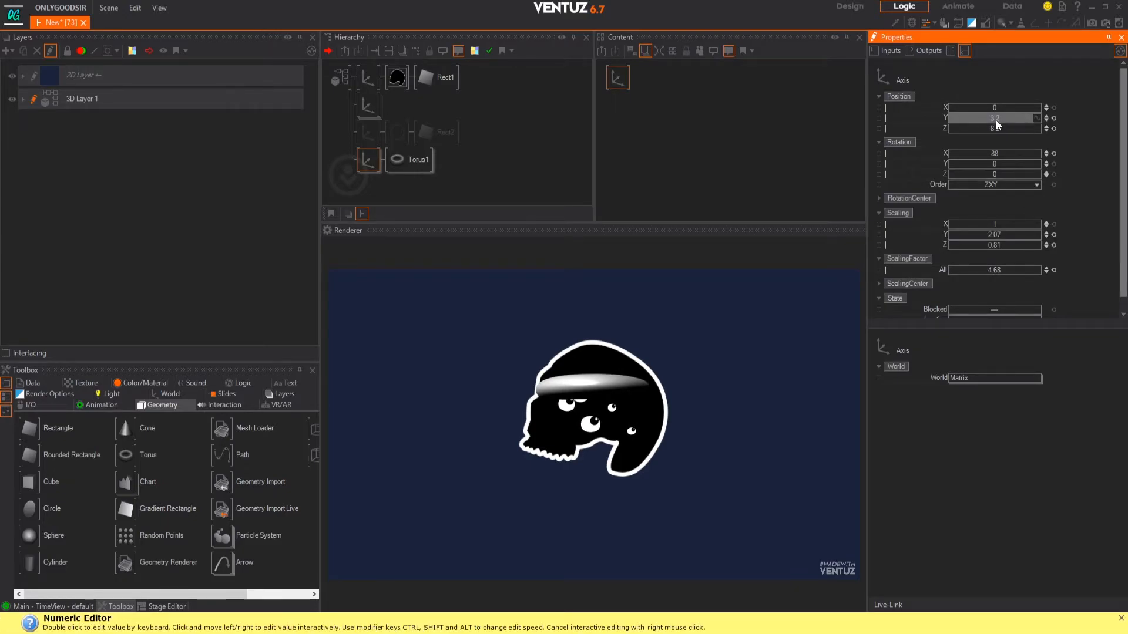
drag(1014, 118, 1014, 104)
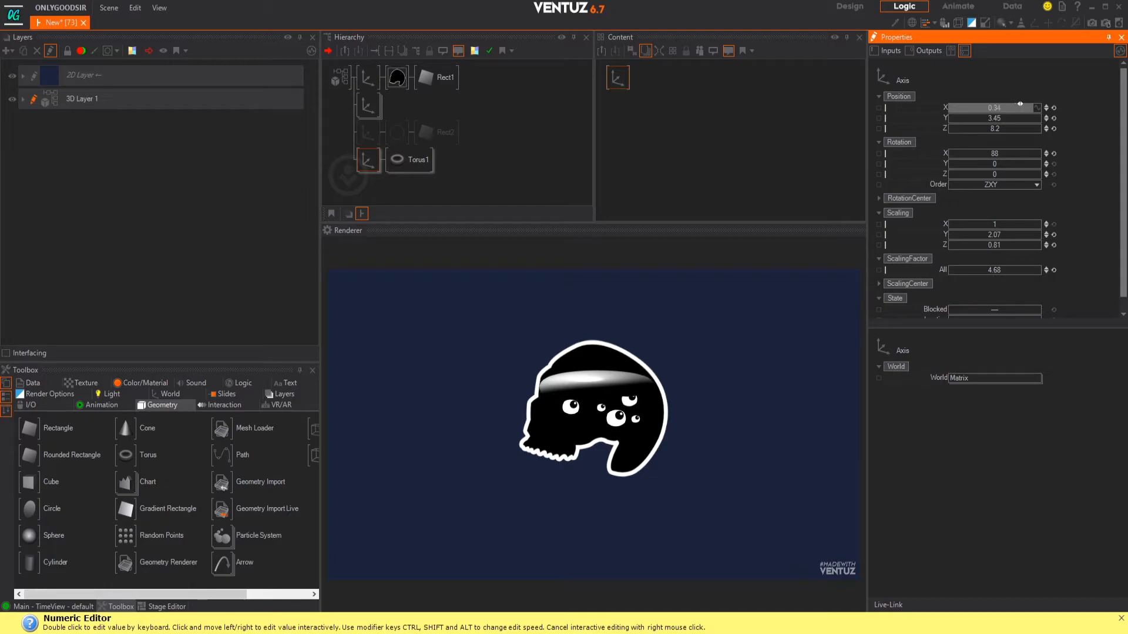
Insert a white Color Solid material before the torus, and set SizeTorus to 1.15 and SizeTube to 0.18
click(121, 384)
drag(29, 509, 389, 166)
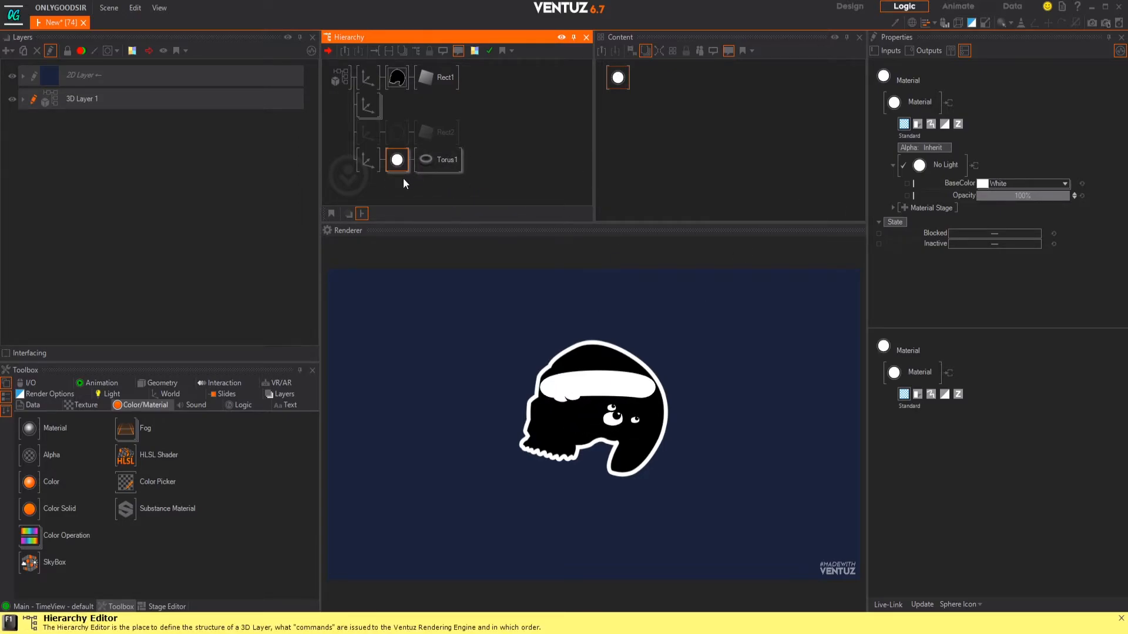
click(445, 158)
mouse_move(1008, 134)
mouse_down()
mouse_move(1025, 134)
mouse_move(1006, 134)
mouse_move(1009, 123)
mouse_up()
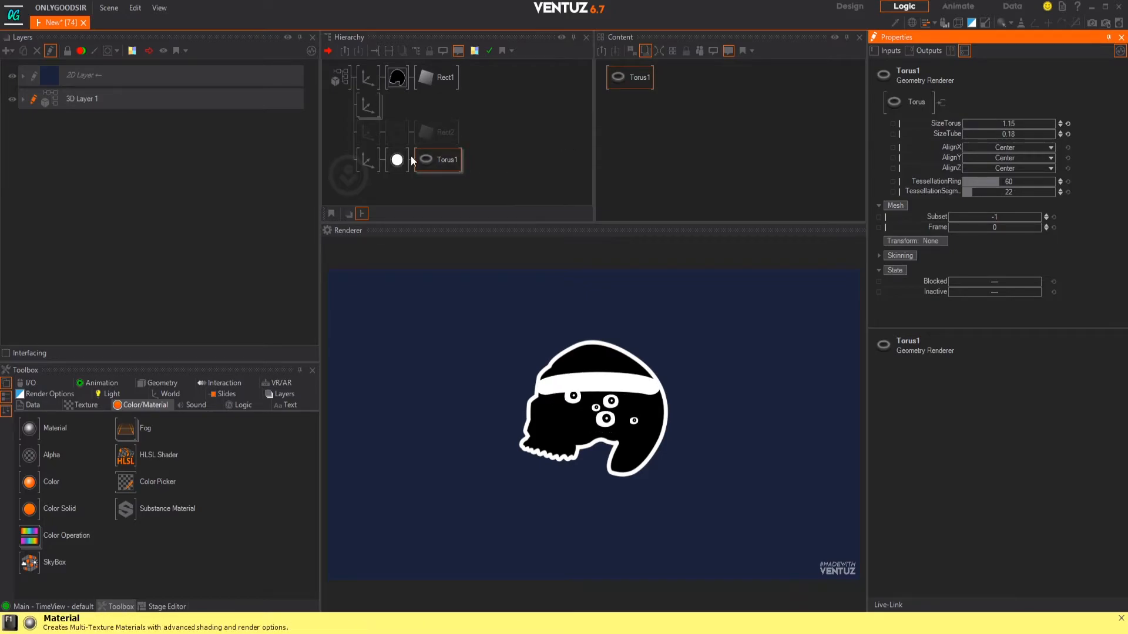
Add a Perlin Vertex Noise stage to the torus material with Animate 6.96, Amount 0.54 and ScaleUV 0.403
click(397, 159)
click(903, 207)
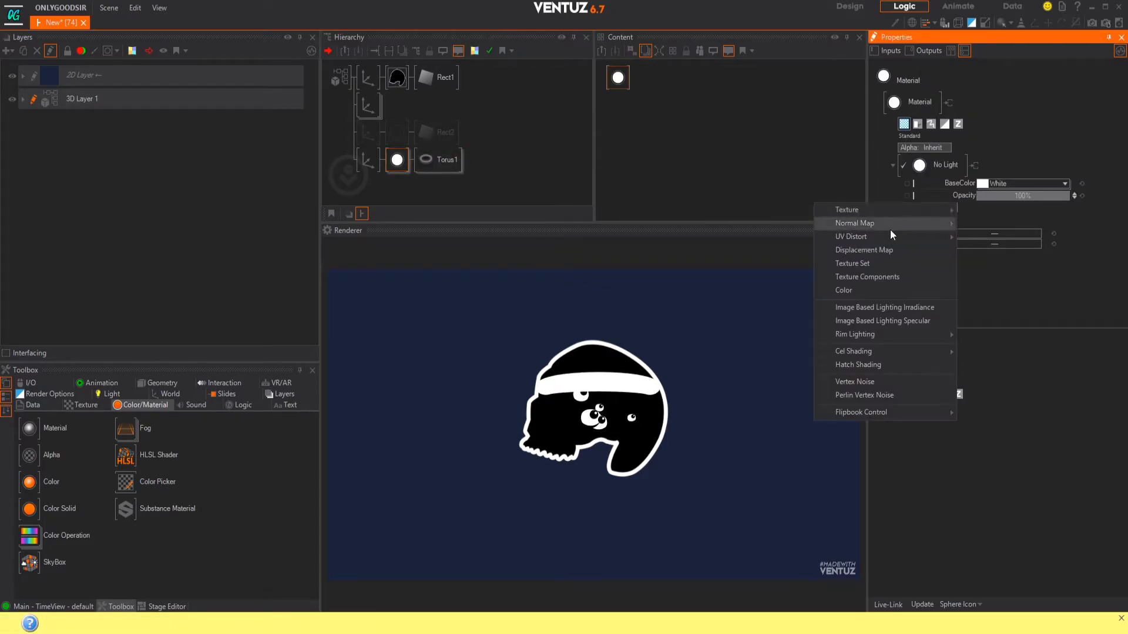
click(865, 397)
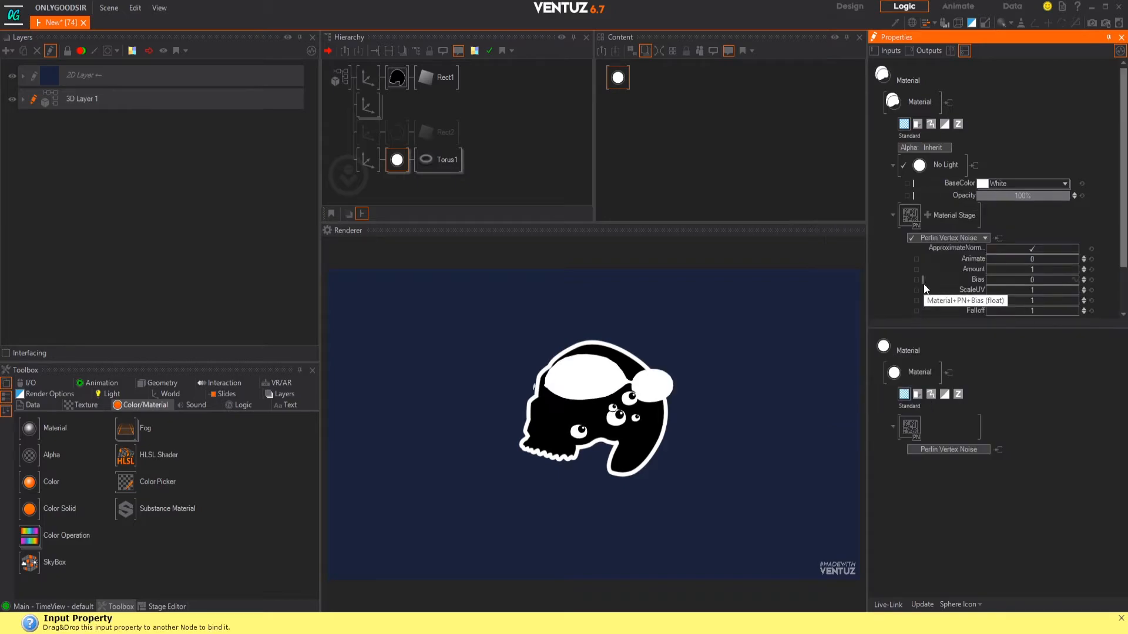
mouse_move(1065, 257)
mouse_down()
mouse_move(1077, 255)
mouse_move(1061, 274)
mouse_up()
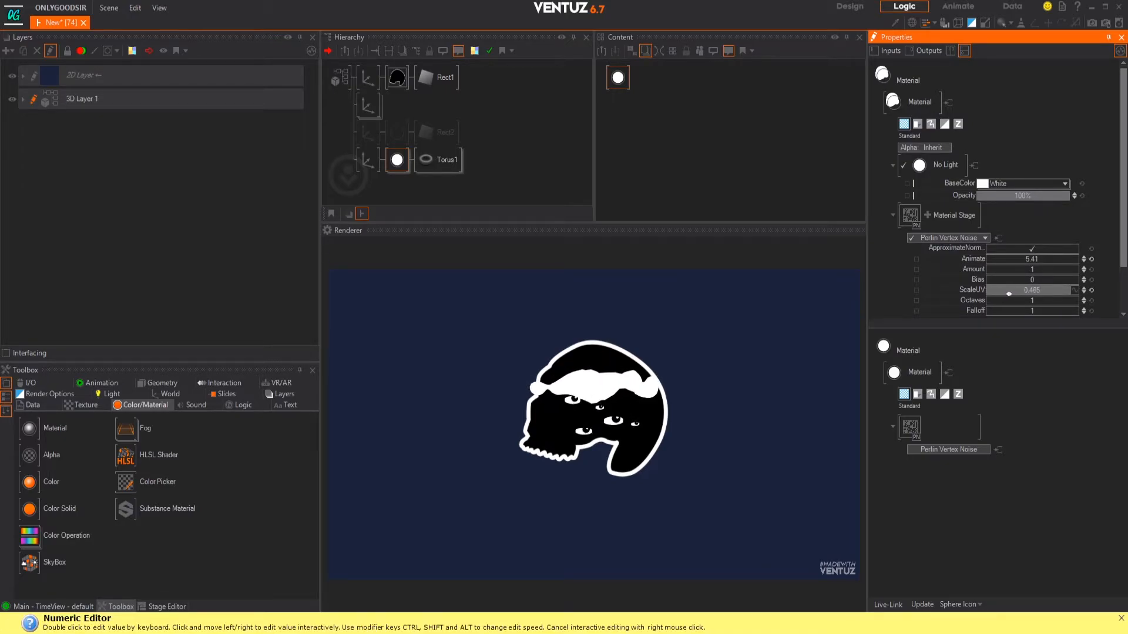
scroll(1028, 289, down, 1)
drag(1044, 287, 1061, 242)
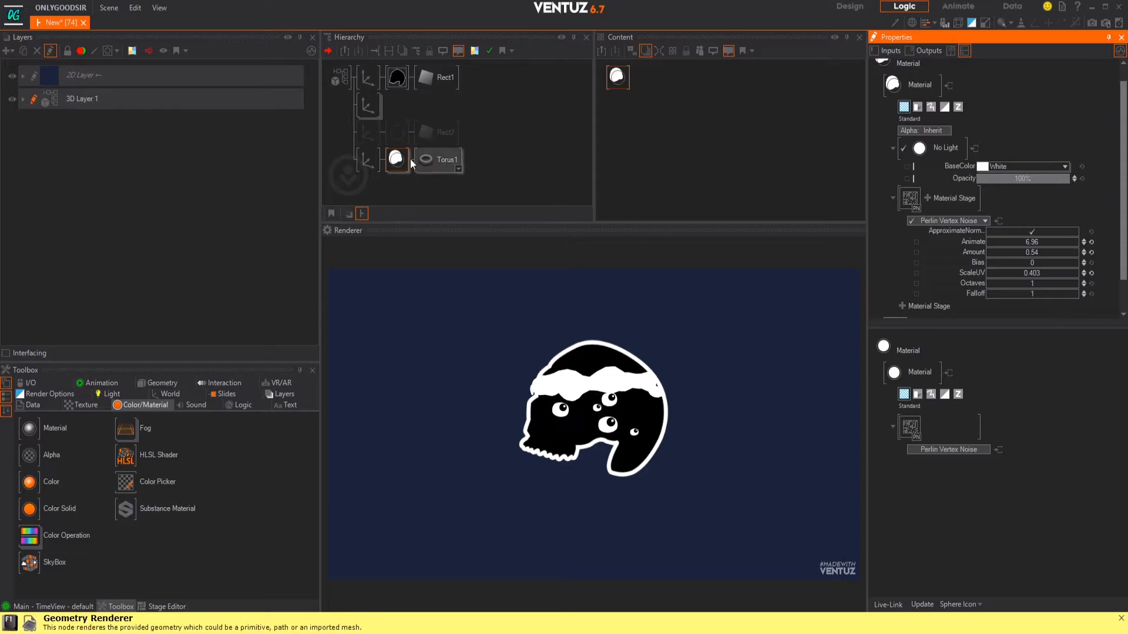
Set the torus axis's scaling factor to 3.84, X scaling to 1.21 and position to Y 4.11, Z 10, and adjust its X position
click(368, 159)
mouse_move(996, 256)
mouse_down()
mouse_move(948, 256)
mouse_move(977, 253)
mouse_up()
drag(1006, 211, 1007, 214)
mouse_move(1002, 110)
mouse_down()
mouse_move(1016, 95)
mouse_move(1002, 107)
mouse_move(1009, 116)
mouse_up()
drag(1001, 210, 1002, 210)
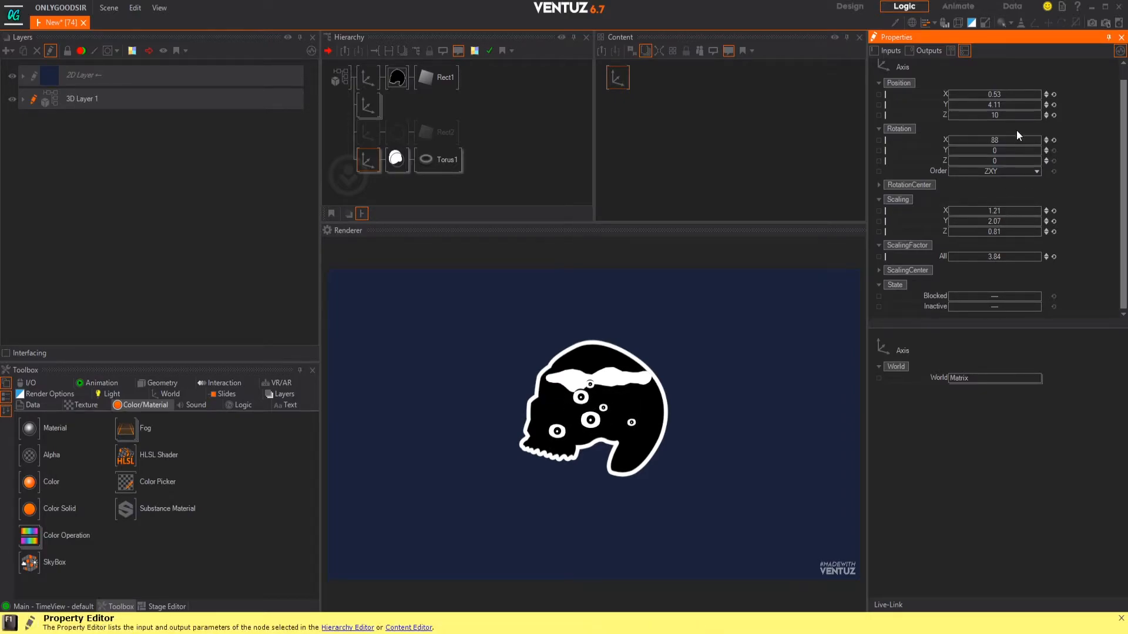
drag(1007, 94, 960, 96)
Open the torus material's base color and adjust it
click(397, 159)
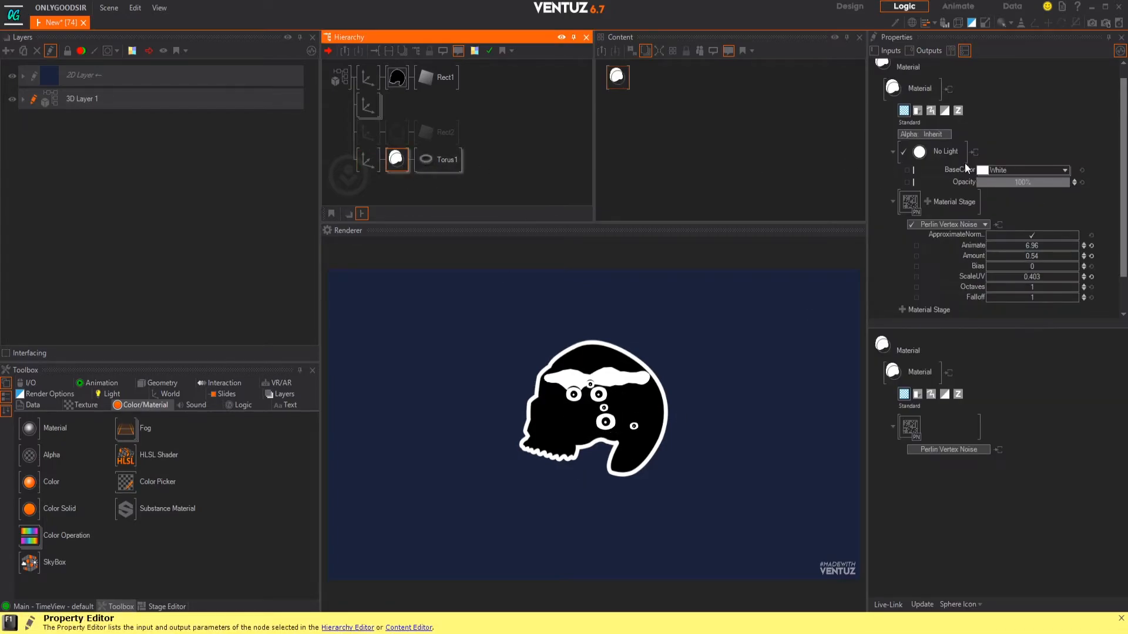
click(1066, 171)
drag(1017, 202, 989, 196)
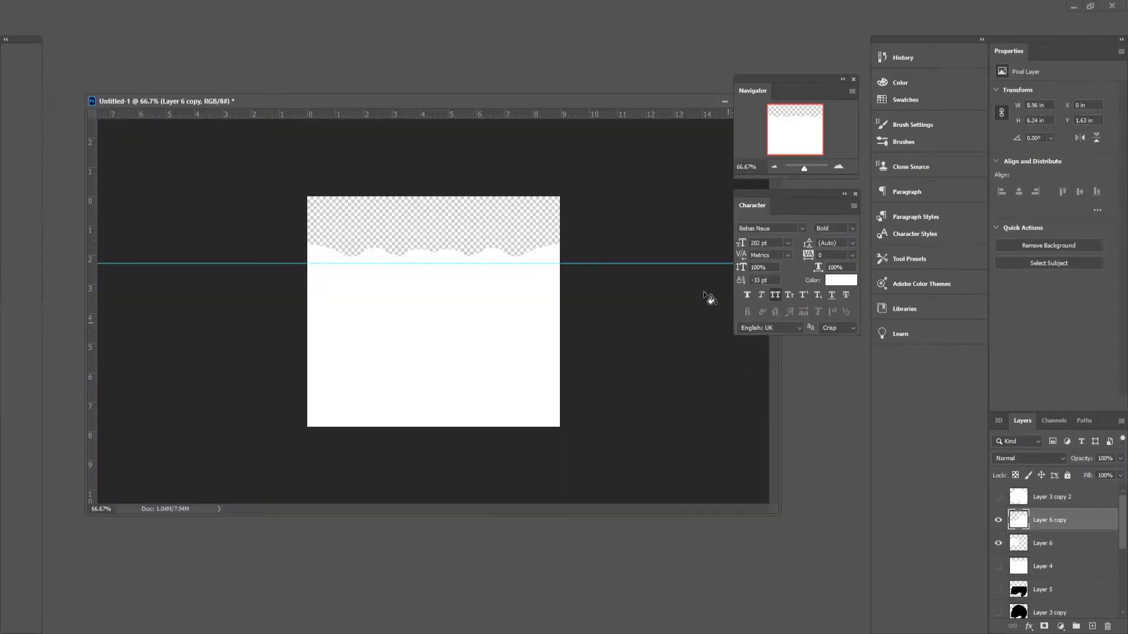
In Photoshop, hide the wave layers, then show and select only the outlined skull on Layer 3 copy
click(999, 522)
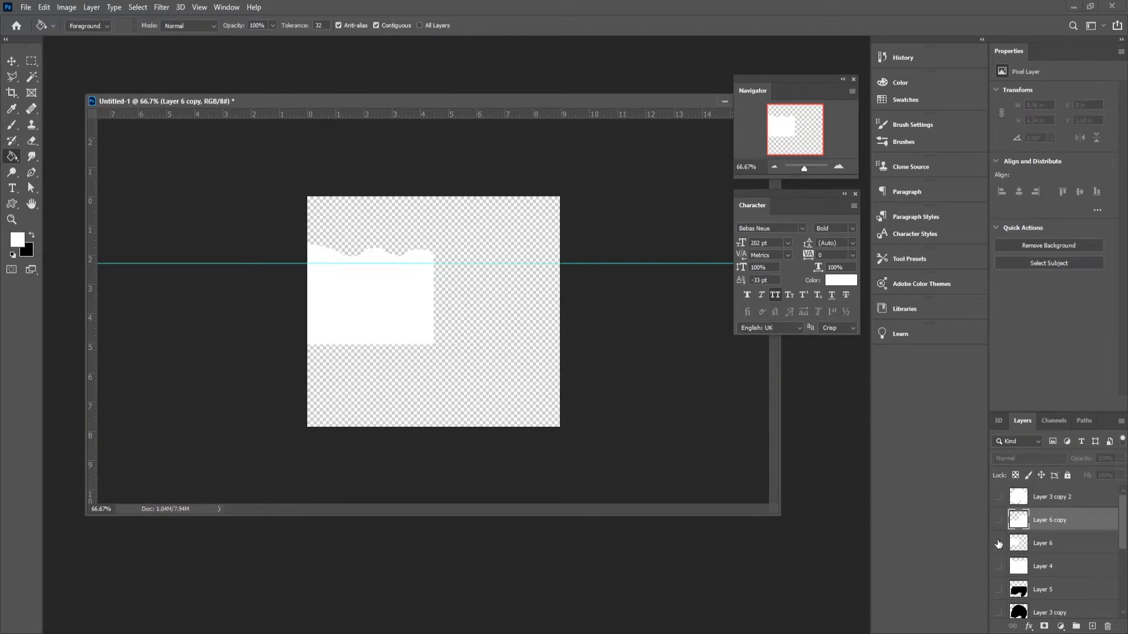
click(999, 545)
scroll(1001, 611, down, 2)
click(999, 566)
click(999, 565)
click(999, 544)
click(999, 544)
click(1000, 520)
click(1000, 520)
click(999, 520)
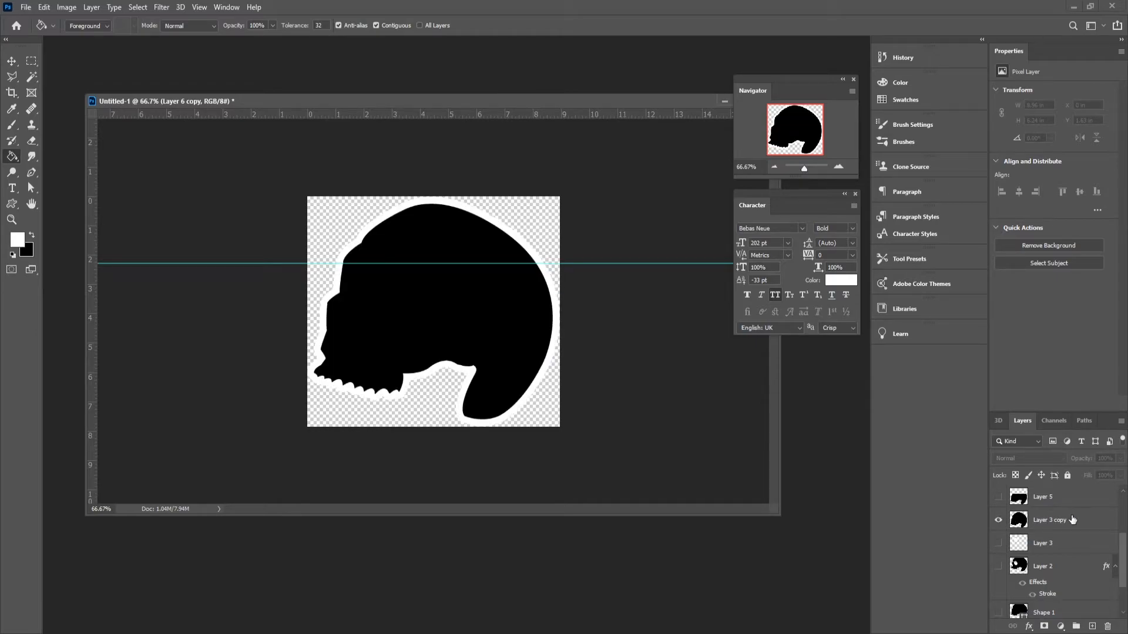
click(1062, 520)
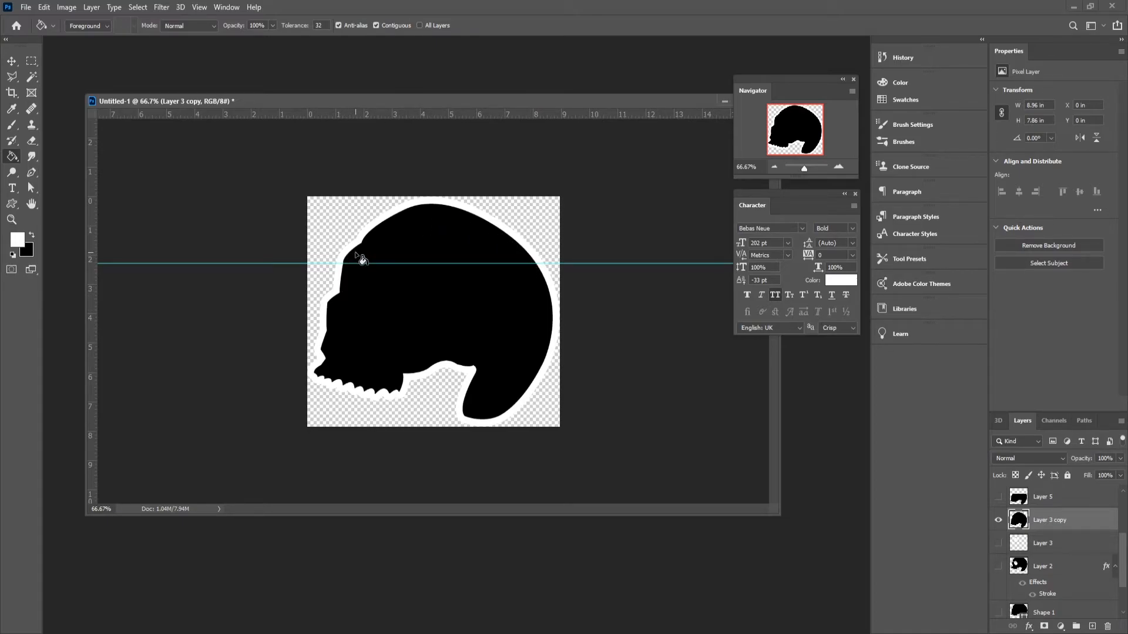
Select the skull's black fill with the Magic Wand and copy it to a new layer
click(31, 61)
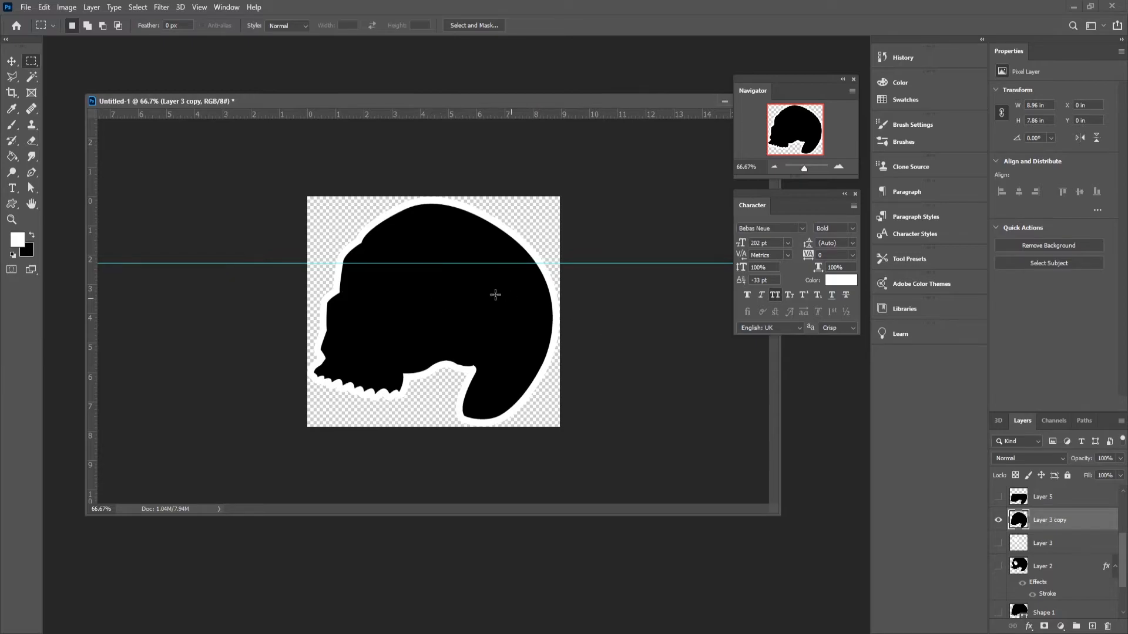
click(33, 77)
click(536, 335)
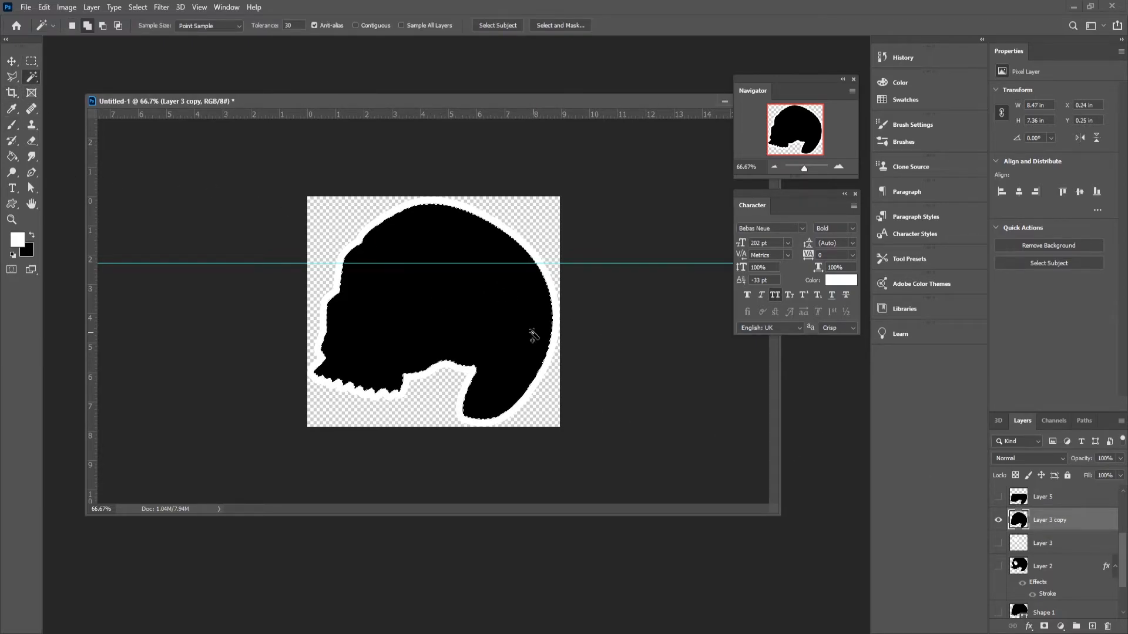
key(ctrl+j)
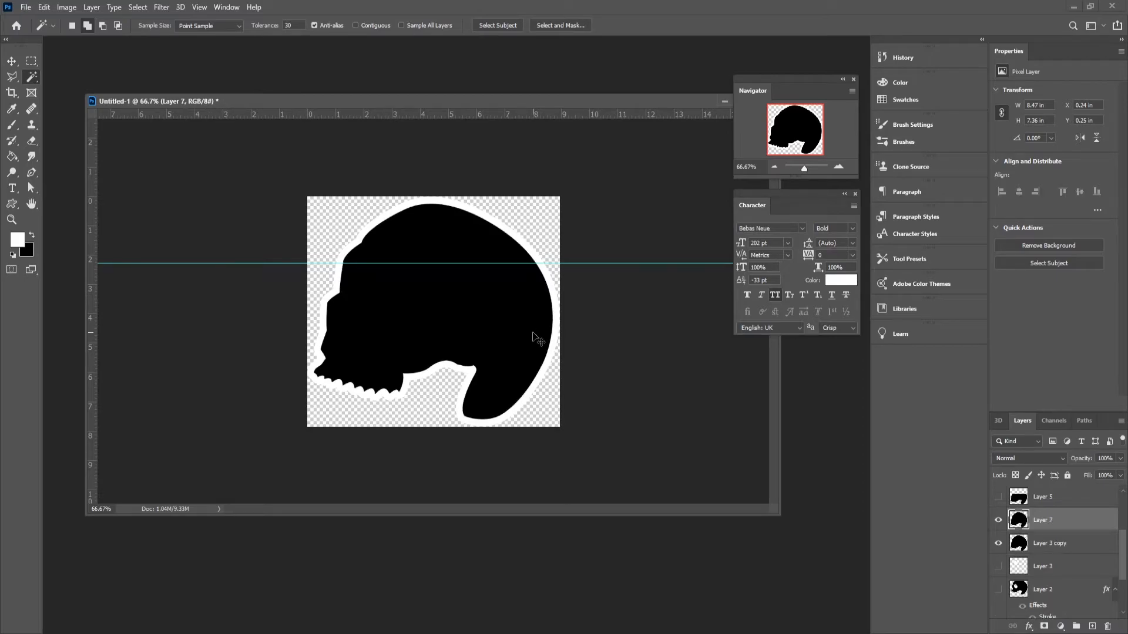
Turn the copied skull fill white with Hue/Saturation by setting Lightness to +100
key(ctrl+u)
drag(797, 349, 858, 349)
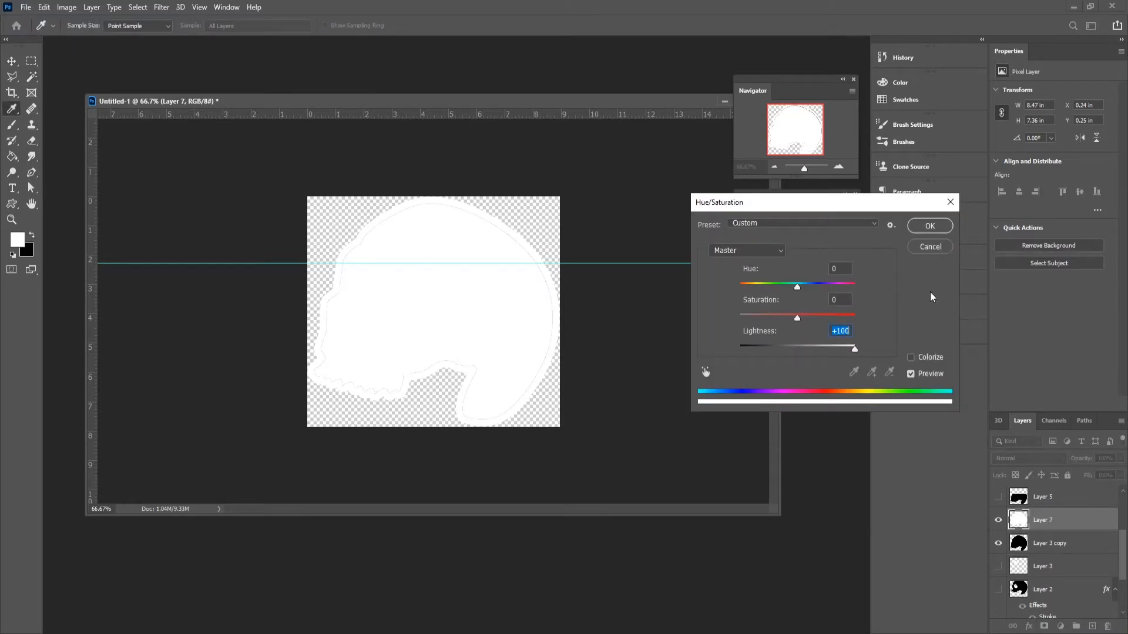
click(930, 227)
Erase the white skull fill from just above the horizontal guide downward and clear the selection
key(m)
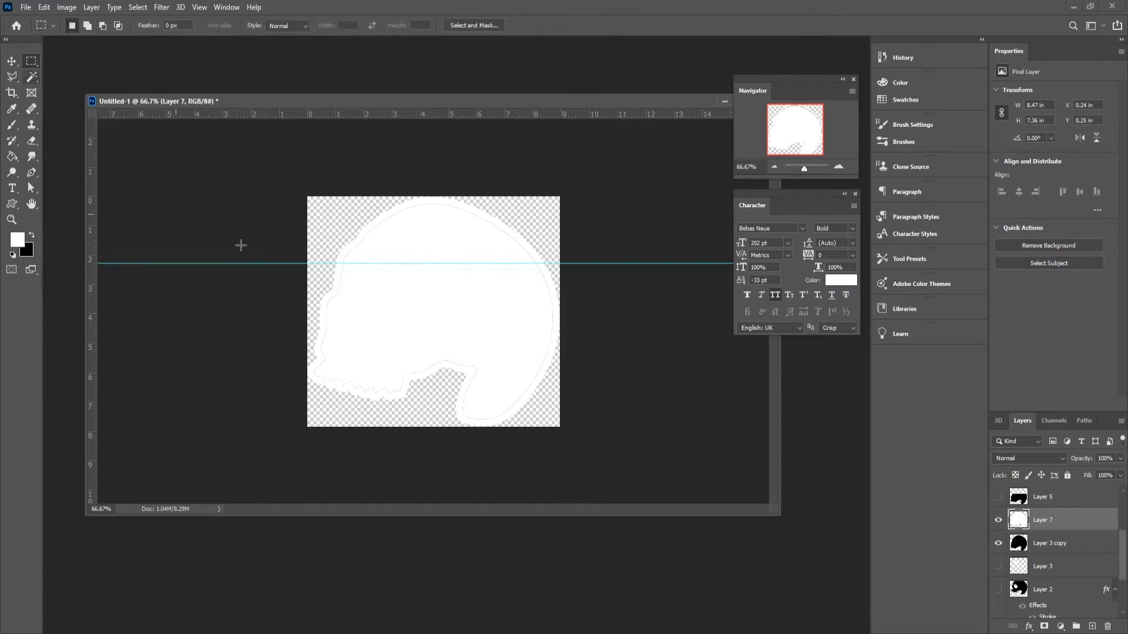
drag(308, 262, 549, 416)
key(Delete)
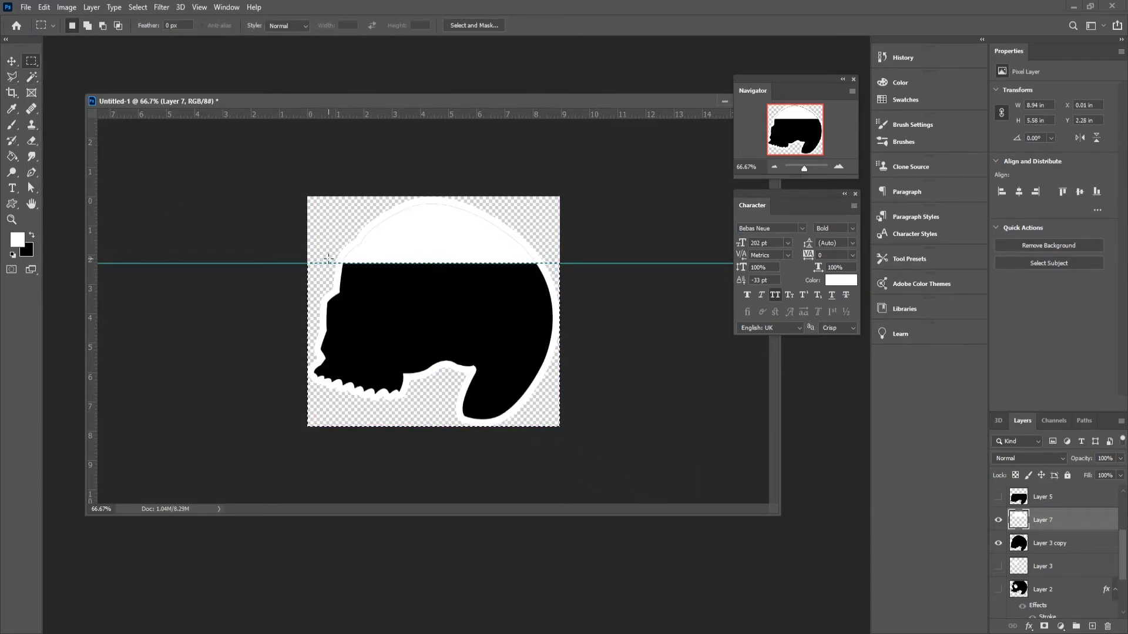
drag(308, 257, 670, 475)
key(Delete)
key(ctrl+d)
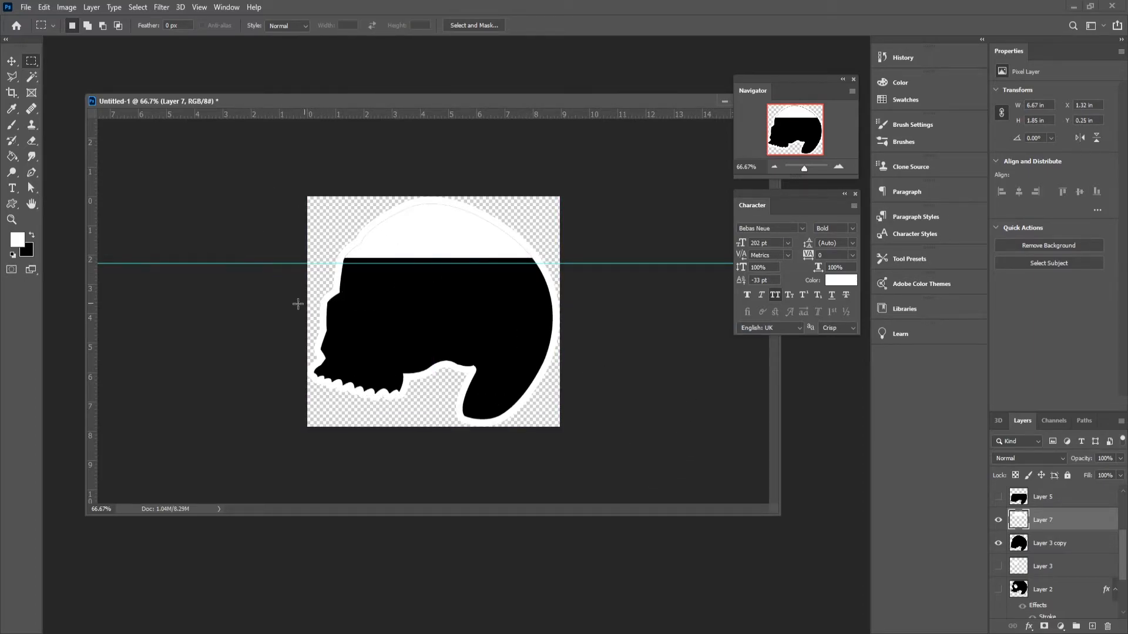
Save the white-topped skull as SKULL3.png on the Desktop in PNG format with the large file size option
key(ctrl+shift+s)
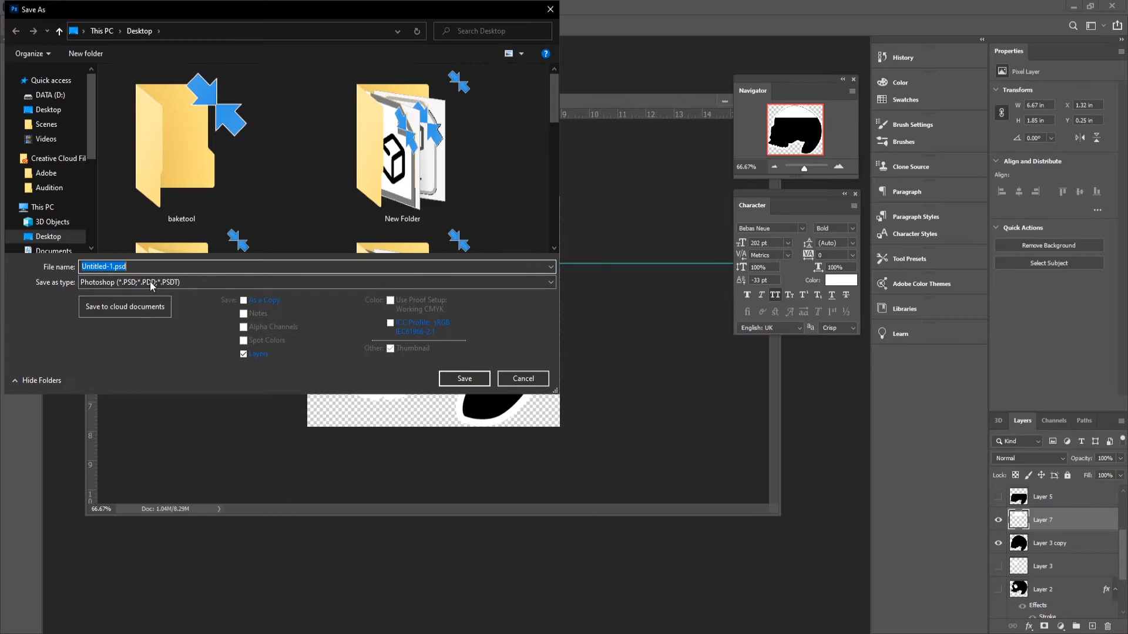
click(317, 282)
click(110, 450)
drag(554, 91, 549, 244)
scroll(550, 244, up, 2)
click(176, 147)
double_click(99, 266)
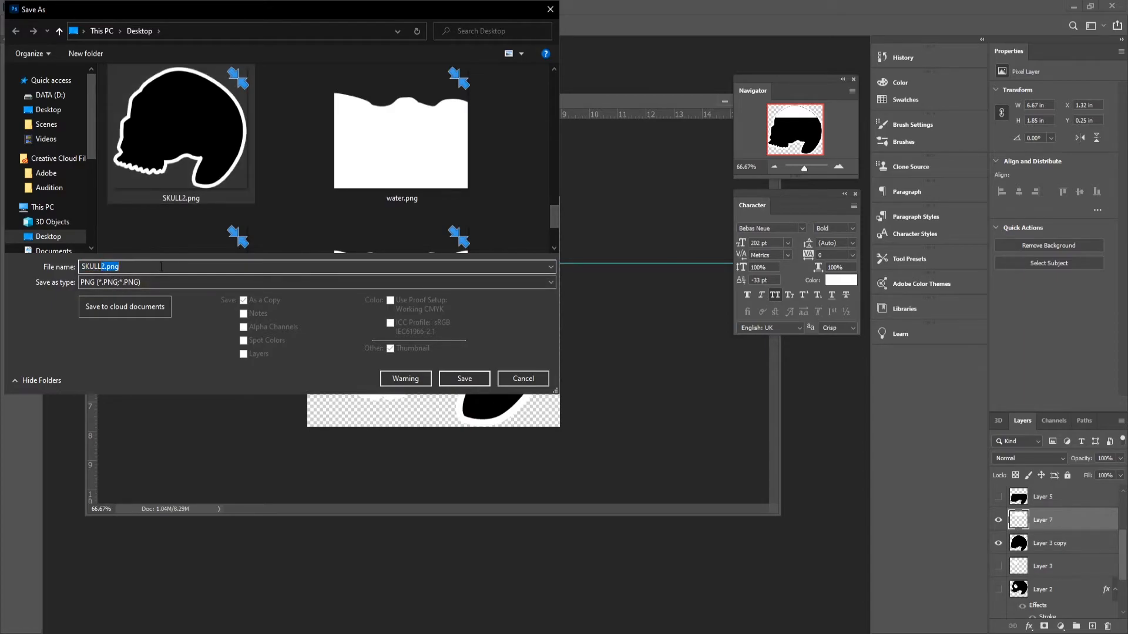
text(3)
click(464, 379)
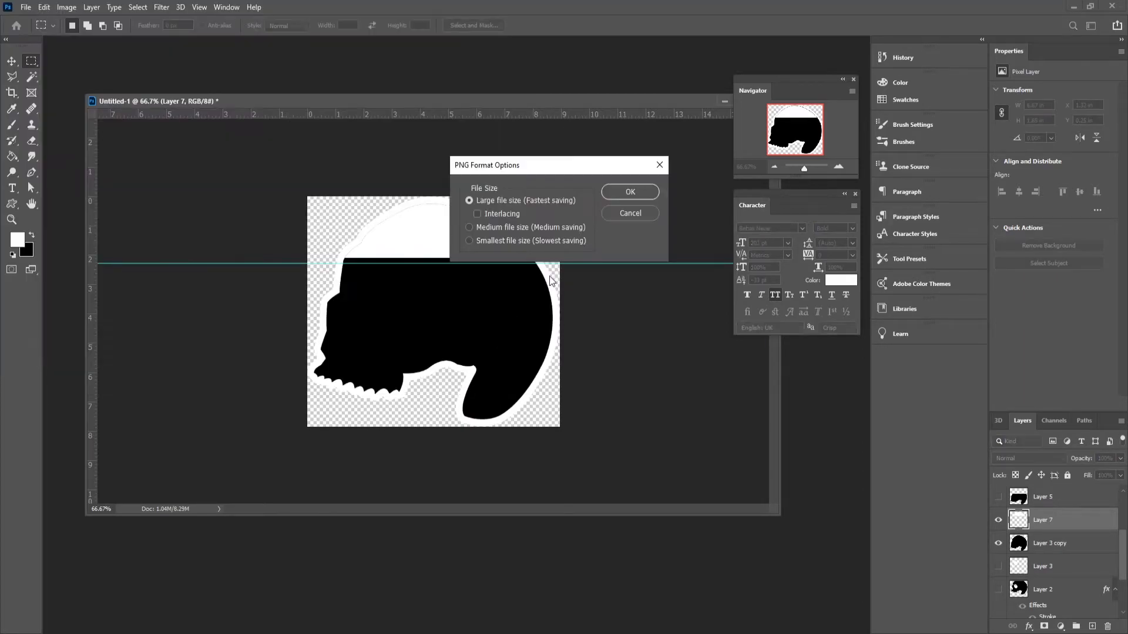
click(632, 194)
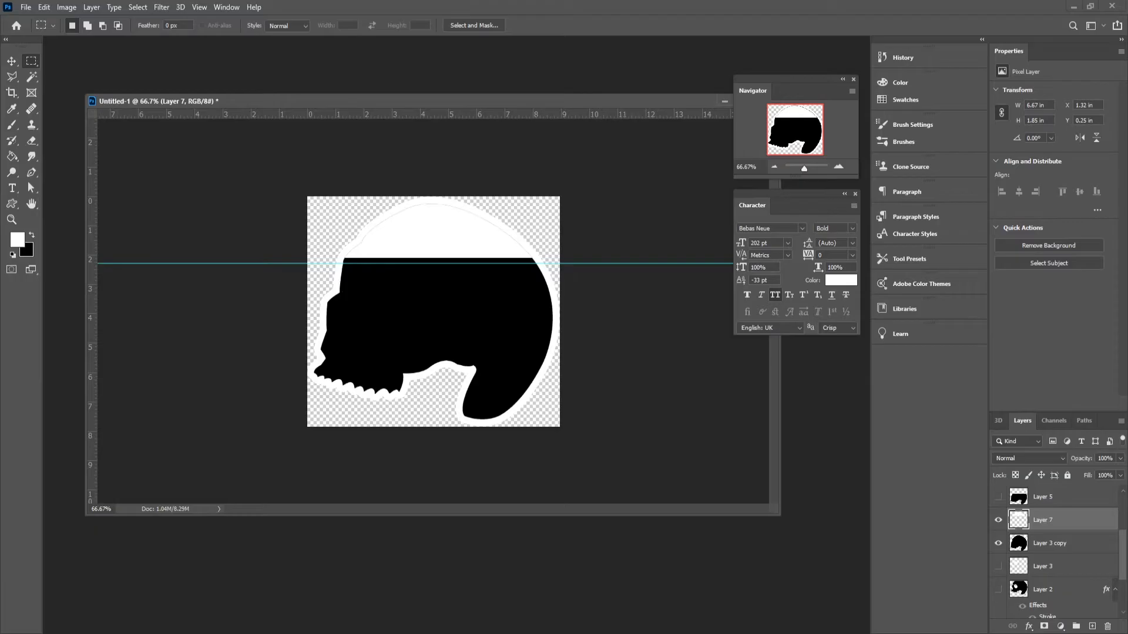
Switch to Ventuz and load SKULL3.png from the Desktop as the texture of Rect1's material
key(alt+Tab)
click(398, 81)
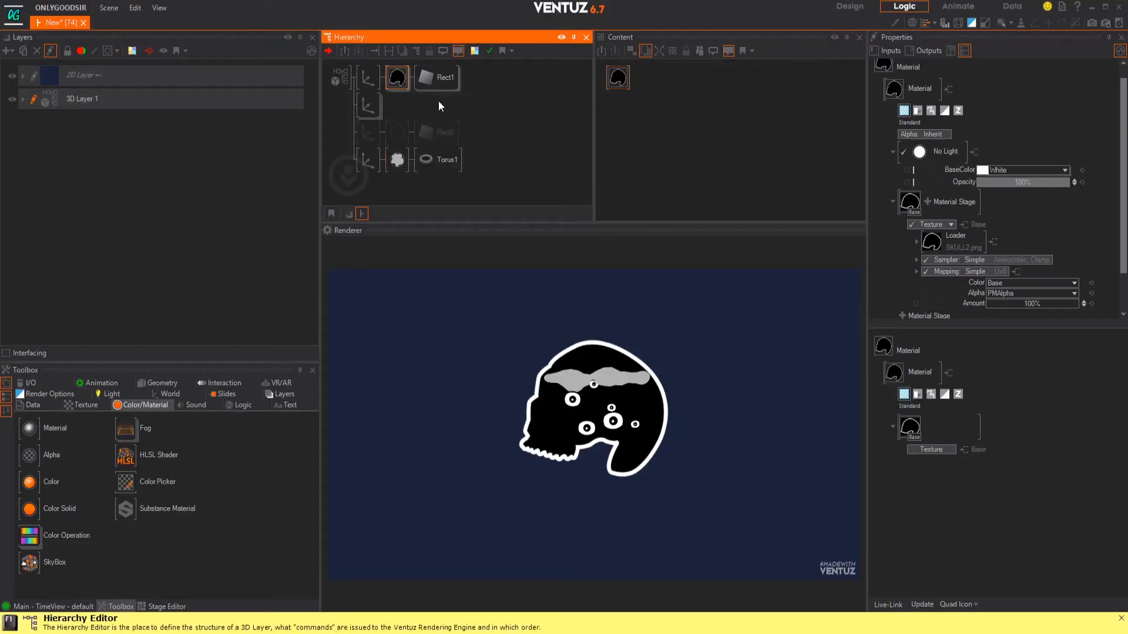
double_click(933, 242)
click(393, 335)
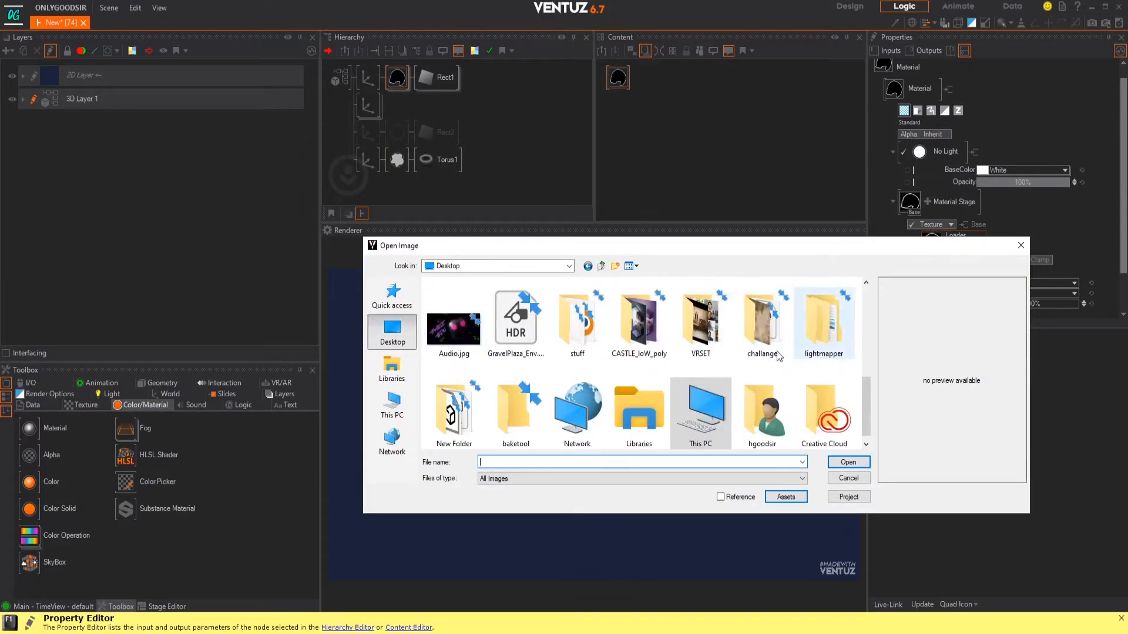
drag(866, 401, 864, 306)
click(464, 329)
click(846, 461)
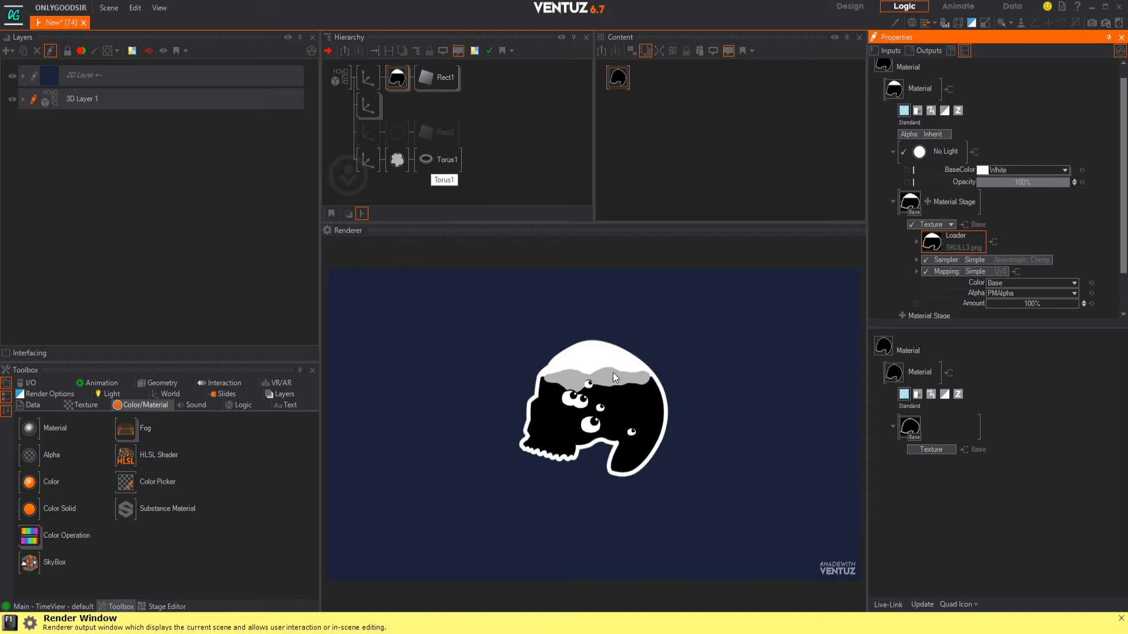
Delete the blocked axis branch that holds Rect2 from the hierarchy
click(399, 159)
click(616, 87)
click(367, 133)
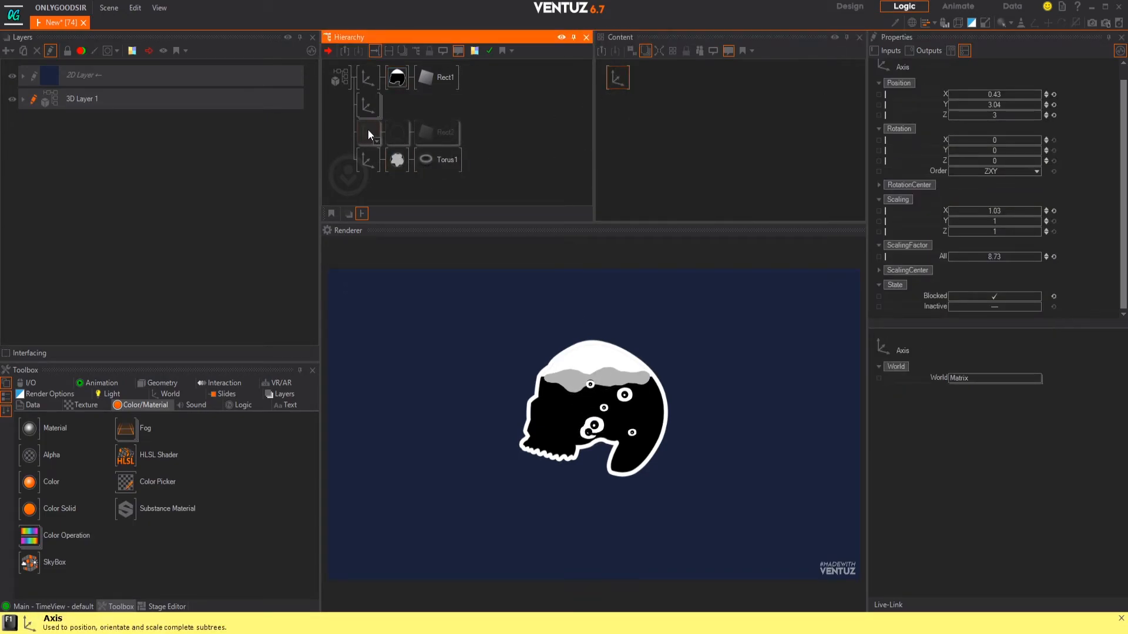
key(Delete)
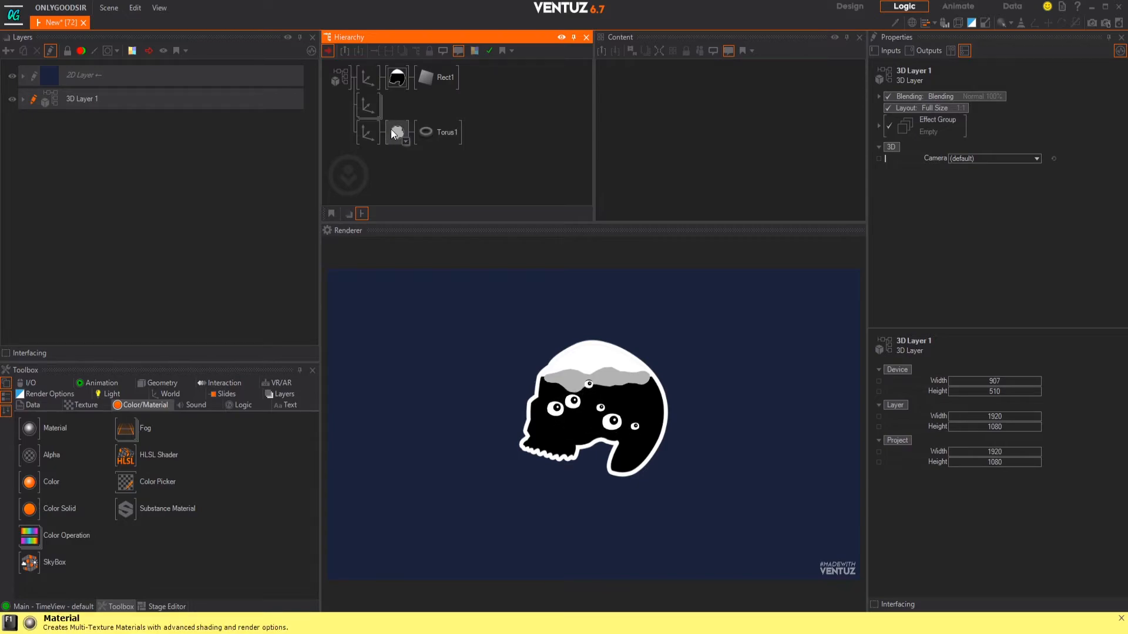
Fit the torus wave inside the skull by setting its axis to position X 0.463, Y 4.25 and scaling X 1.15, Z 0.41
click(397, 133)
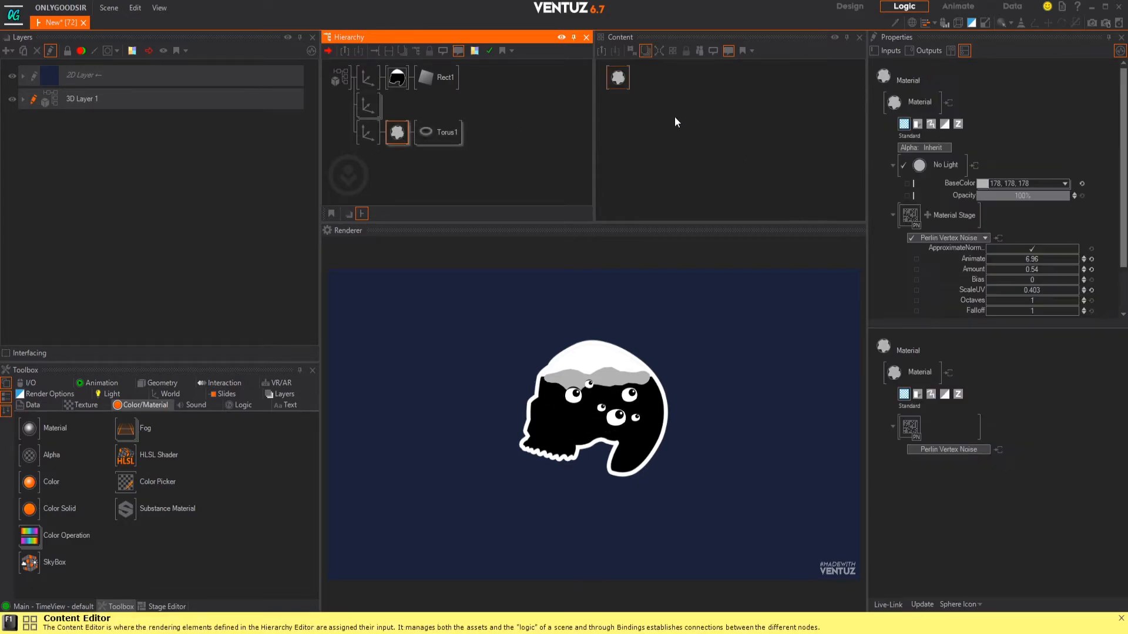
scroll(1028, 252, down, 1)
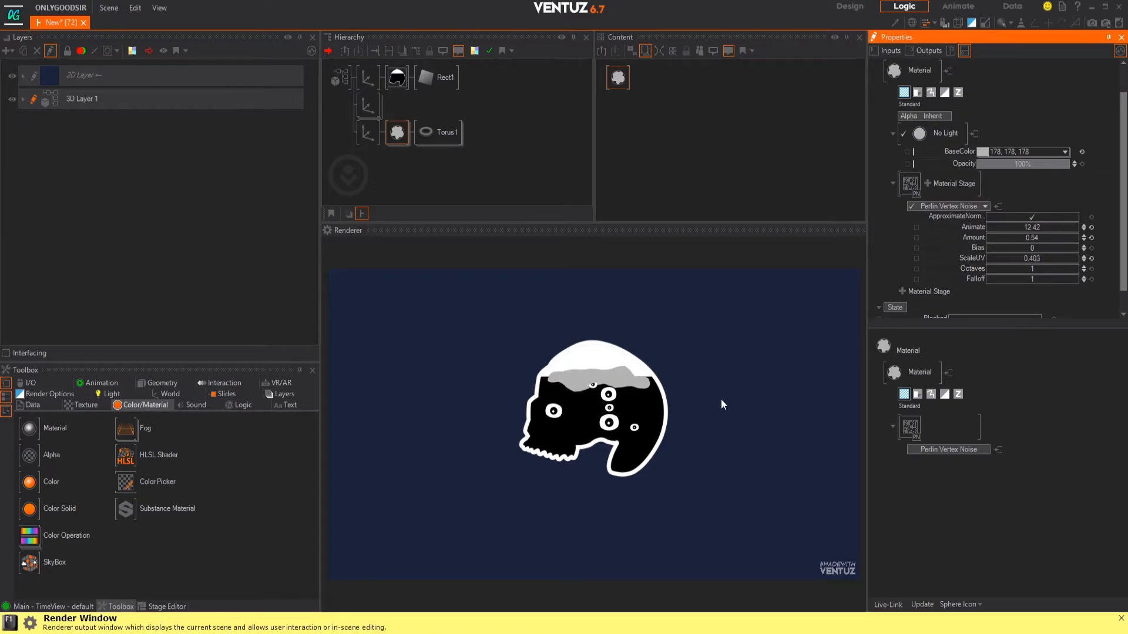
click(369, 133)
drag(995, 231, 1010, 214)
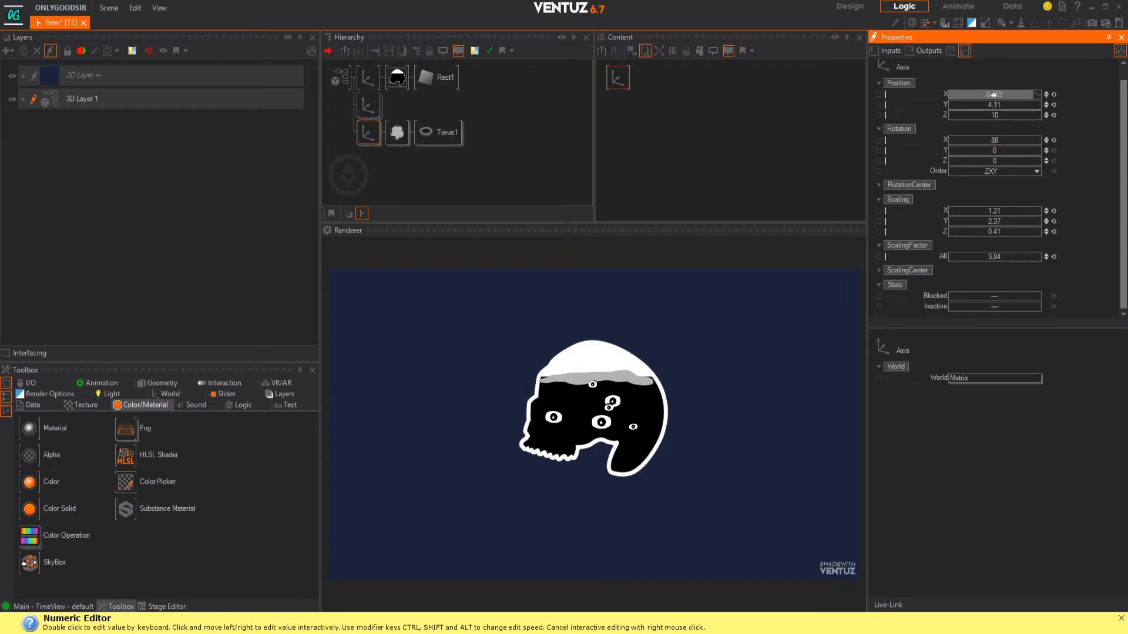
drag(995, 103, 1002, 104)
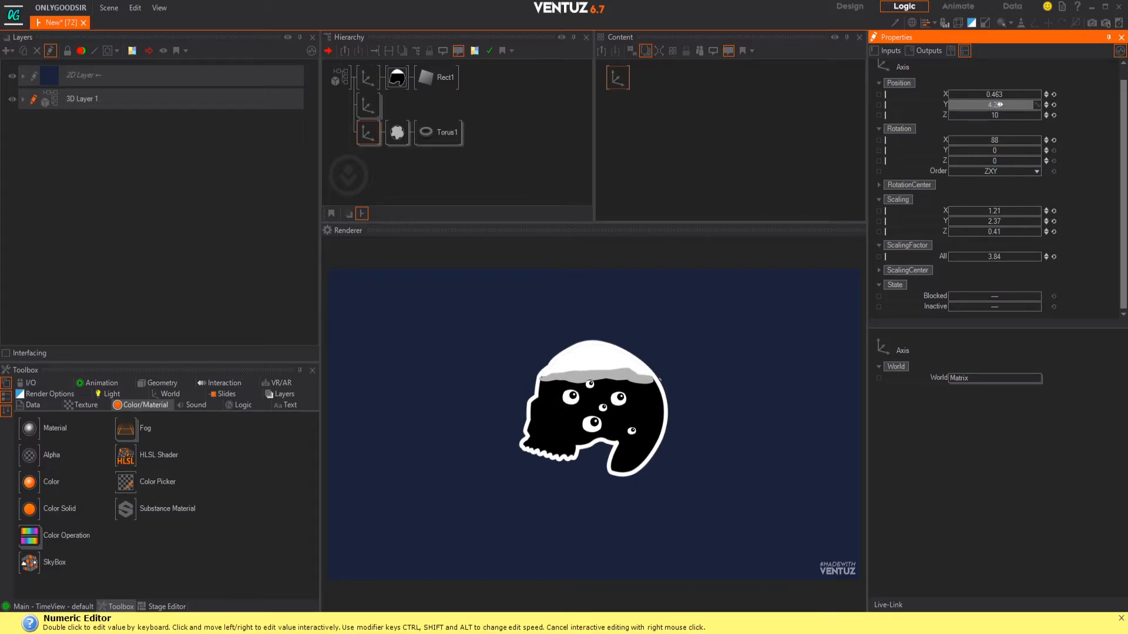
drag(997, 210, 992, 210)
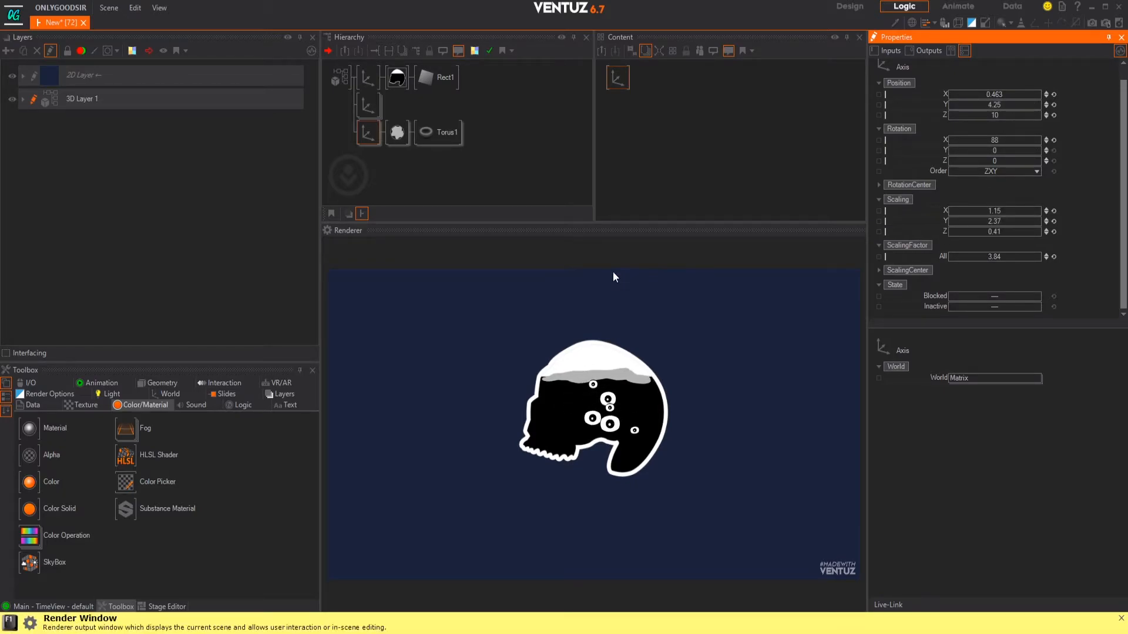
Change the torus material's BaseColor to lime green 143, 254, 45
click(397, 131)
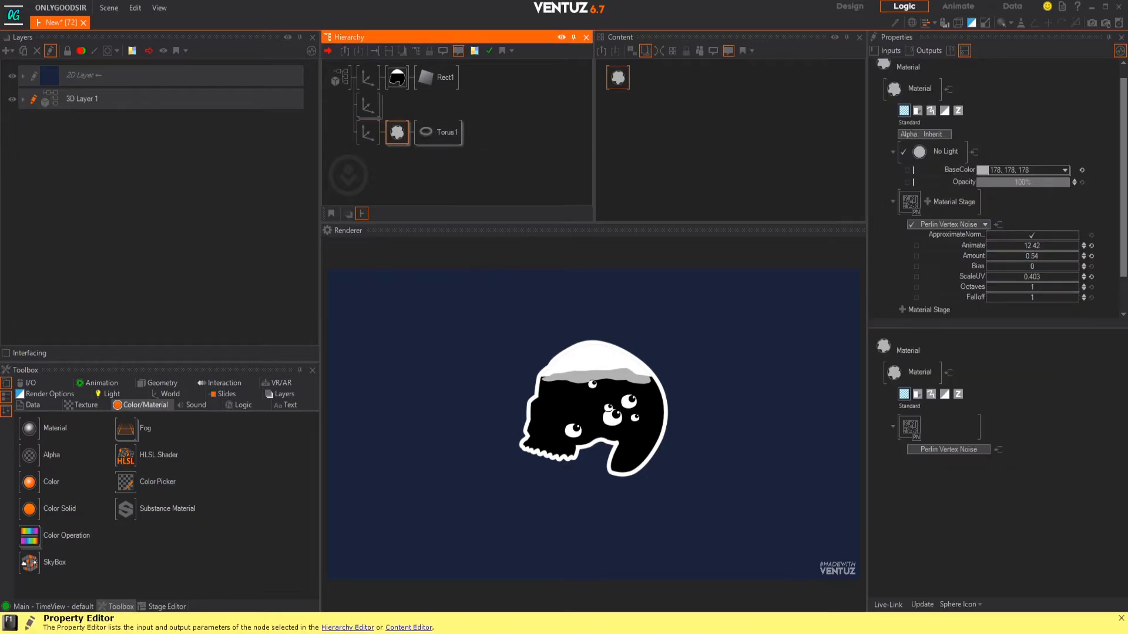
click(1065, 170)
drag(1005, 198, 983, 187)
drag(1042, 206, 1076, 199)
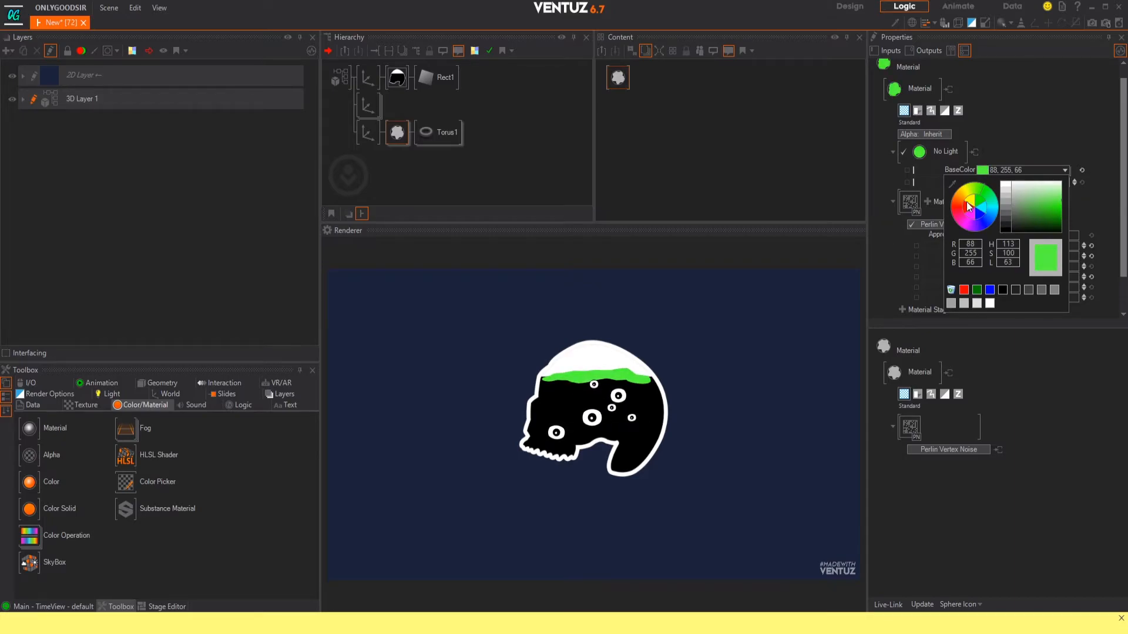
drag(959, 199, 960, 197)
drag(1045, 210, 1071, 202)
drag(995, 205, 978, 197)
Drive the torus material's Perlin Vertex Noise Animate value with a Linear -360 mover and open the mover's properties
click(438, 132)
click(398, 132)
drag(1038, 260, 1040, 260)
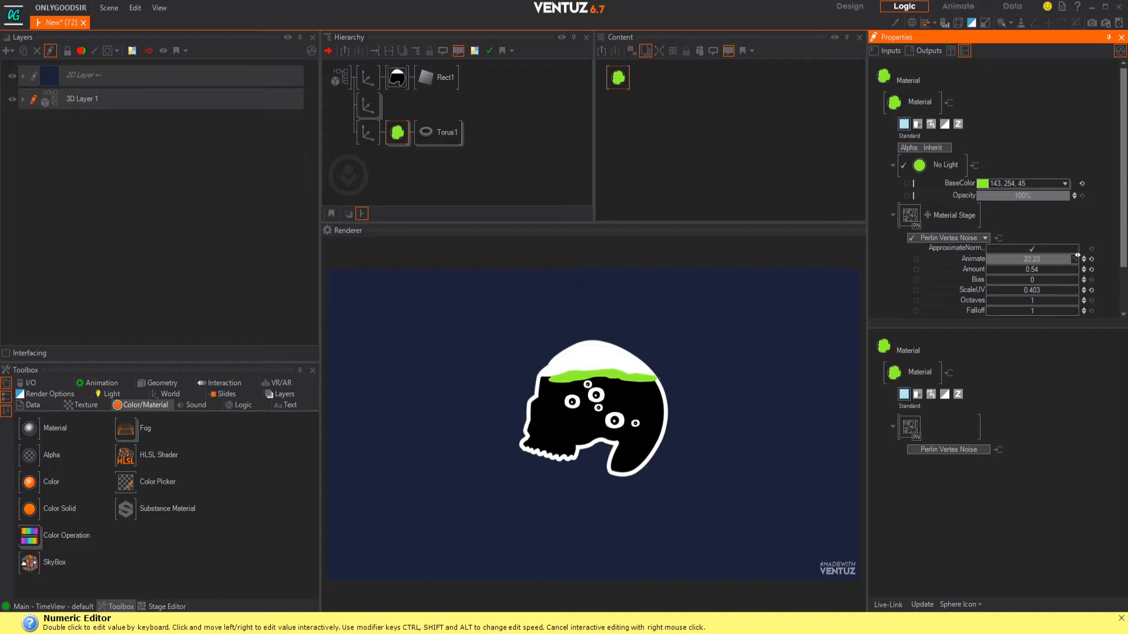
drag(1078, 255, 1083, 255)
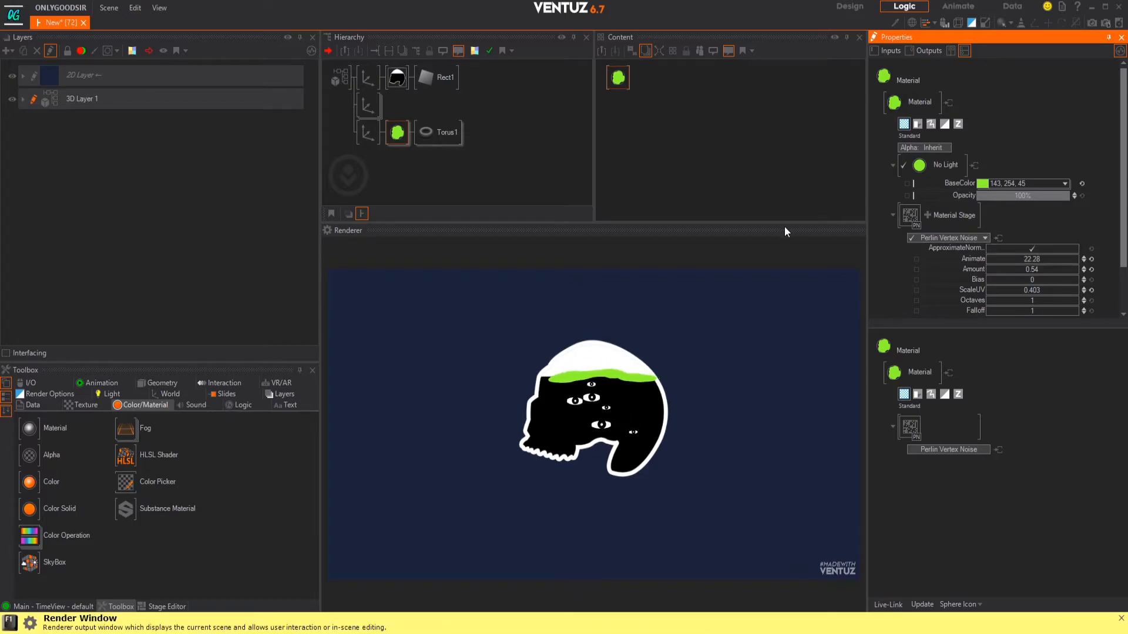
click(1076, 259)
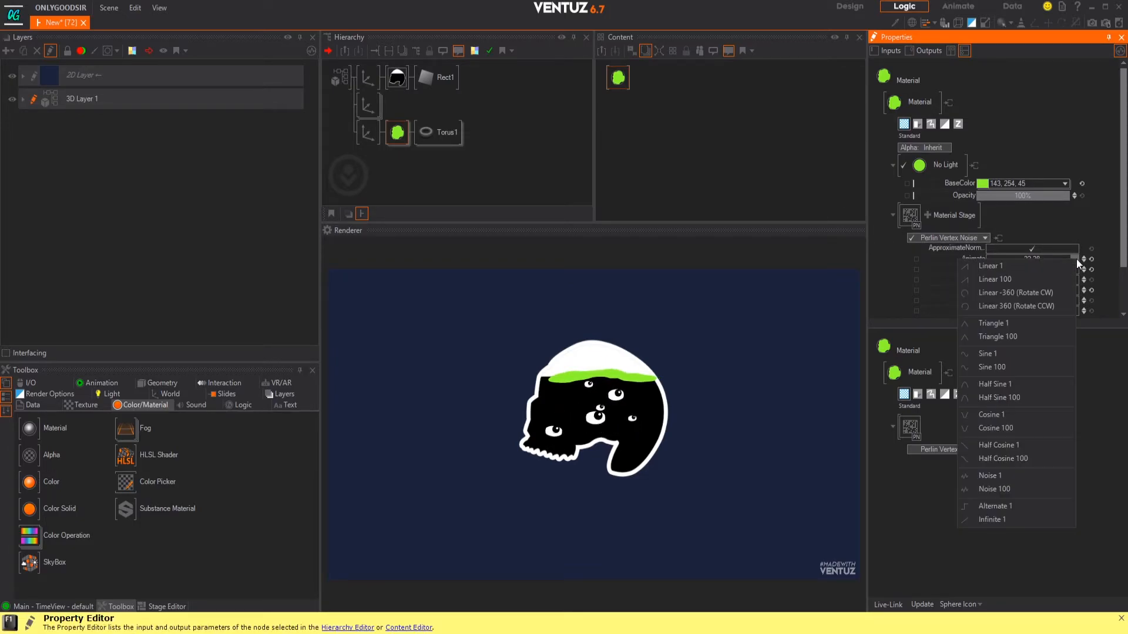
click(1011, 294)
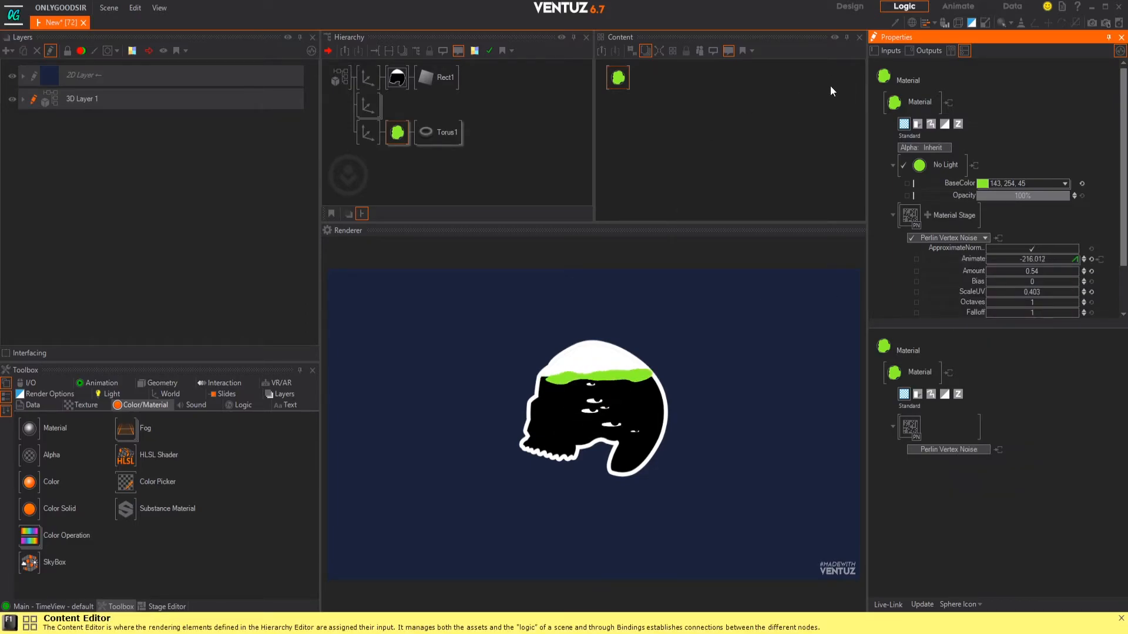
click(619, 79)
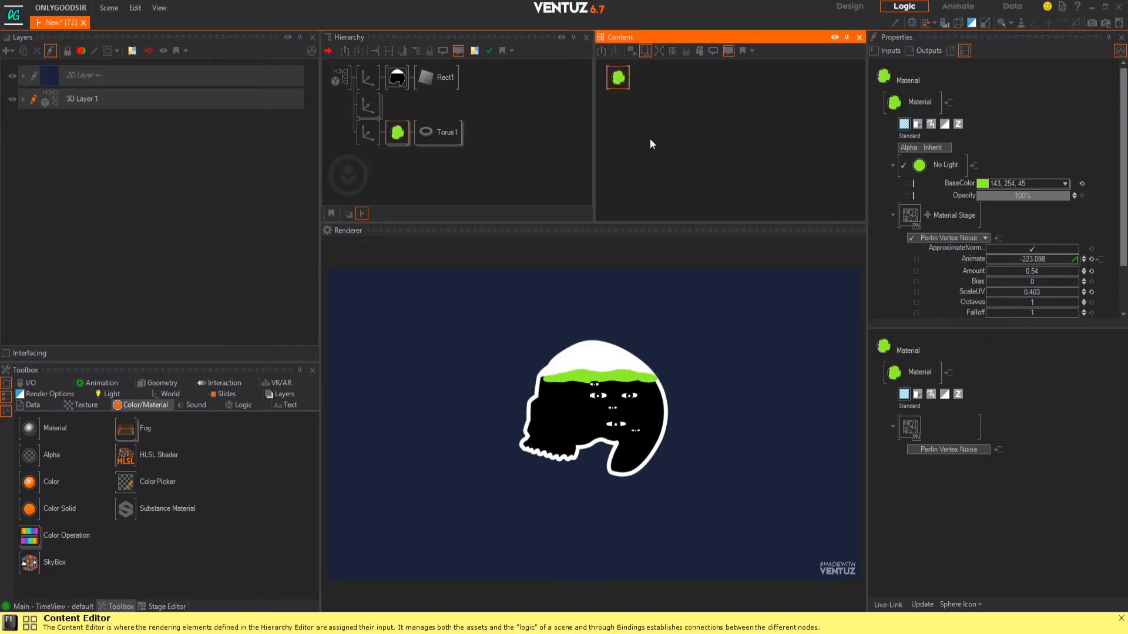
click(1099, 258)
click(755, 121)
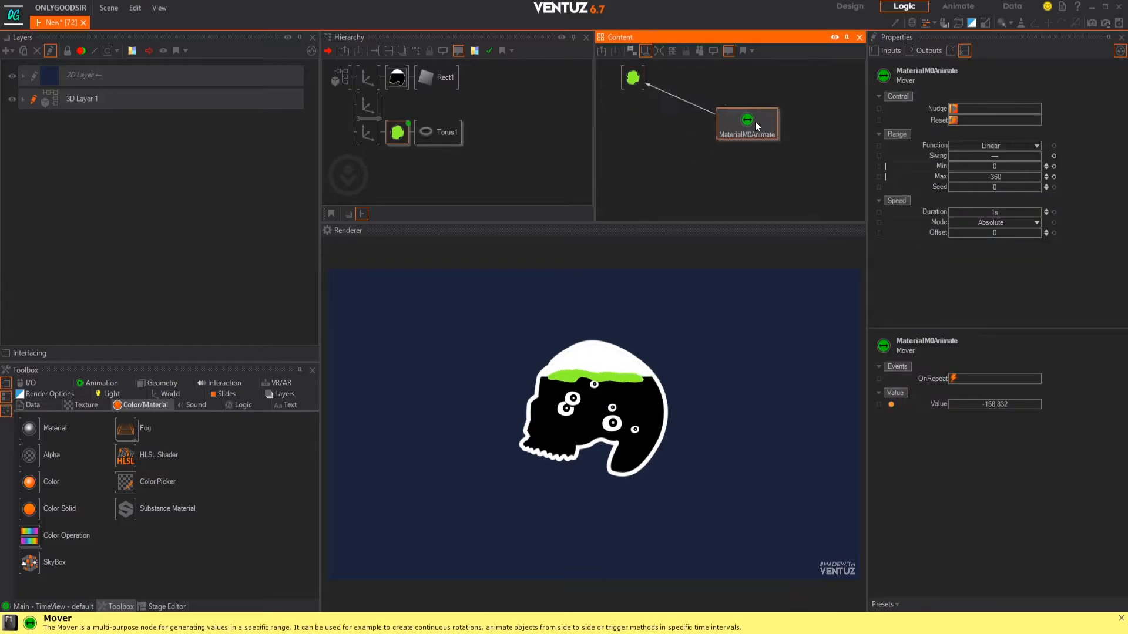
Set the noise mover's duration to 500 seconds
drag(978, 212, 1046, 214)
click(1003, 212)
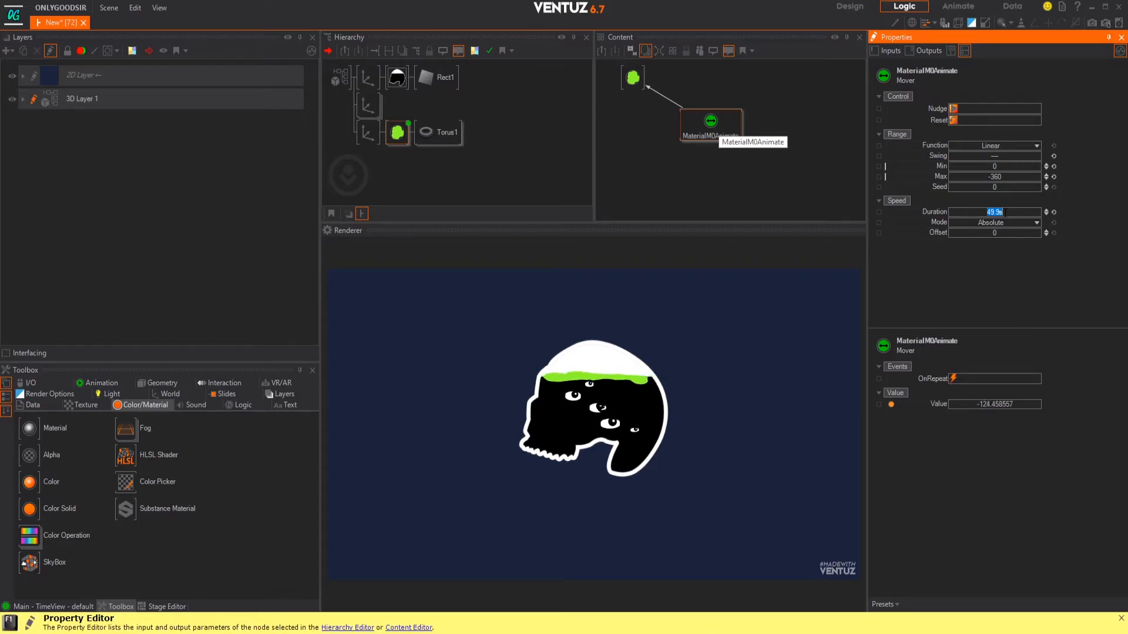
text(500)
key(Return)
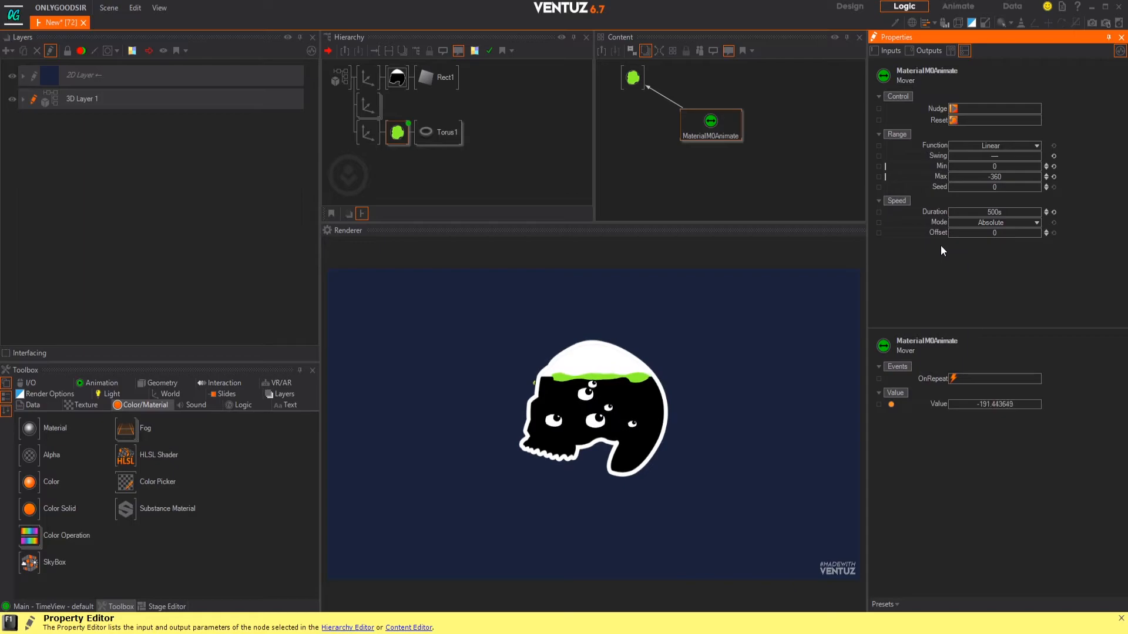
Enable swing on the noise mover and give it a maximum of 7 and a duration of 71.9 seconds
click(1053, 176)
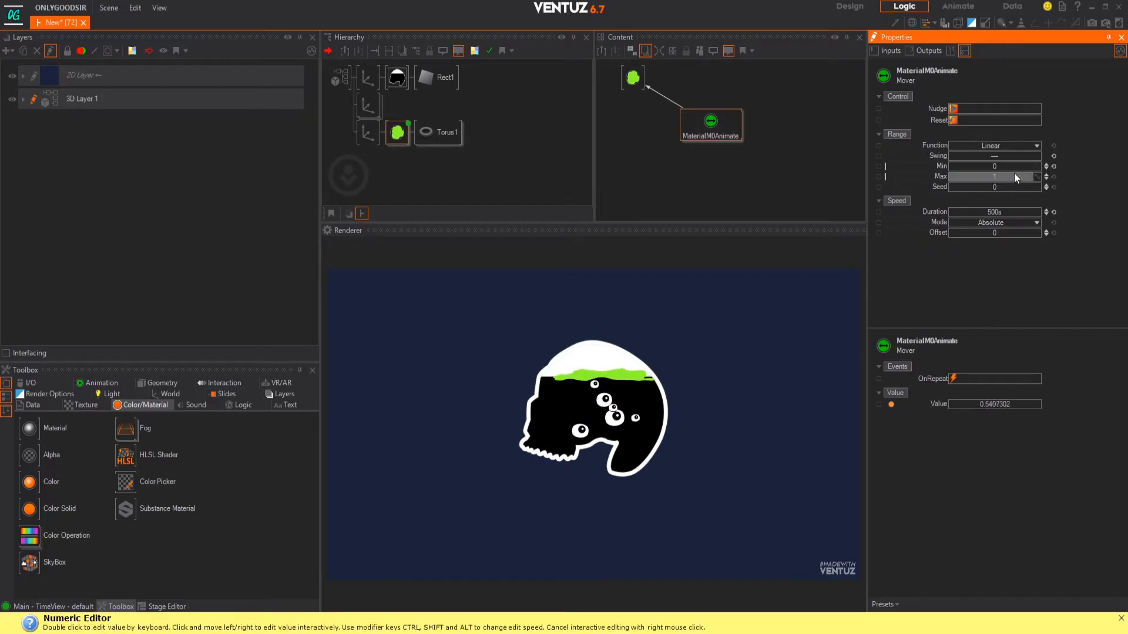
click(1054, 213)
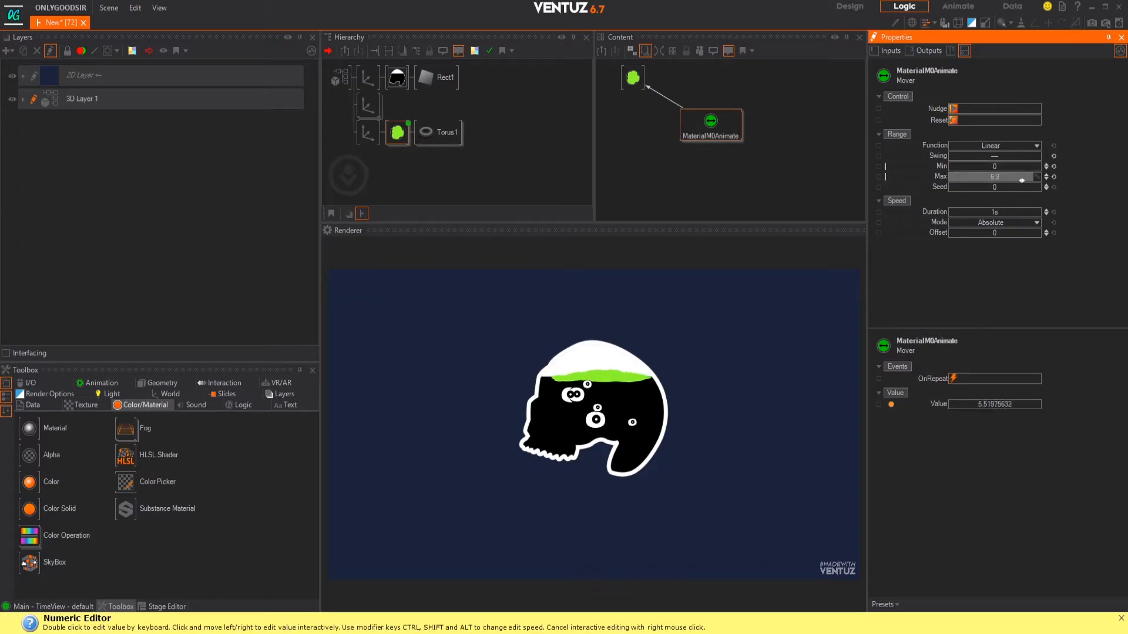
drag(1020, 180, 1035, 180)
click(999, 157)
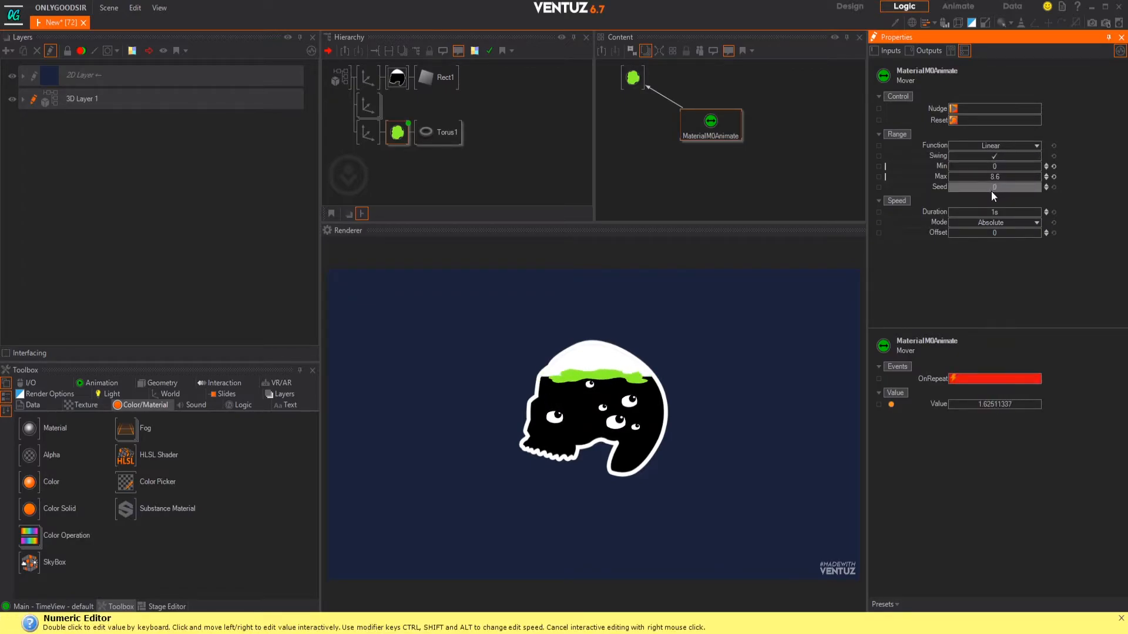
mouse_move(1000, 214)
mouse_down()
mouse_move(1042, 209)
mouse_move(1009, 212)
mouse_up()
double_click(1003, 176)
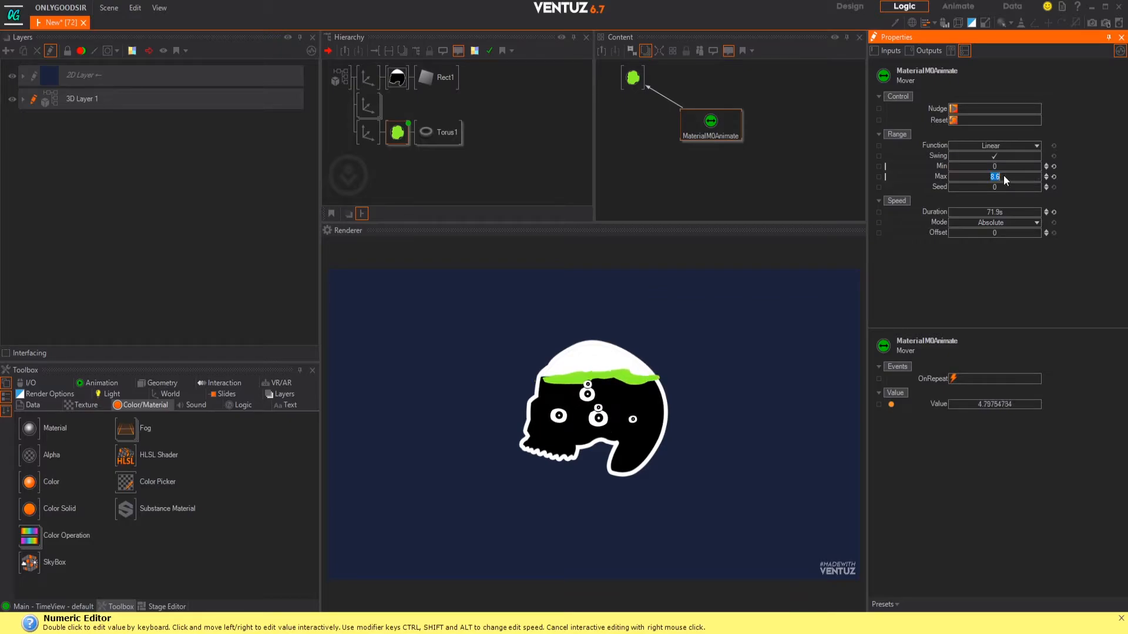
text(7)
key(Return)
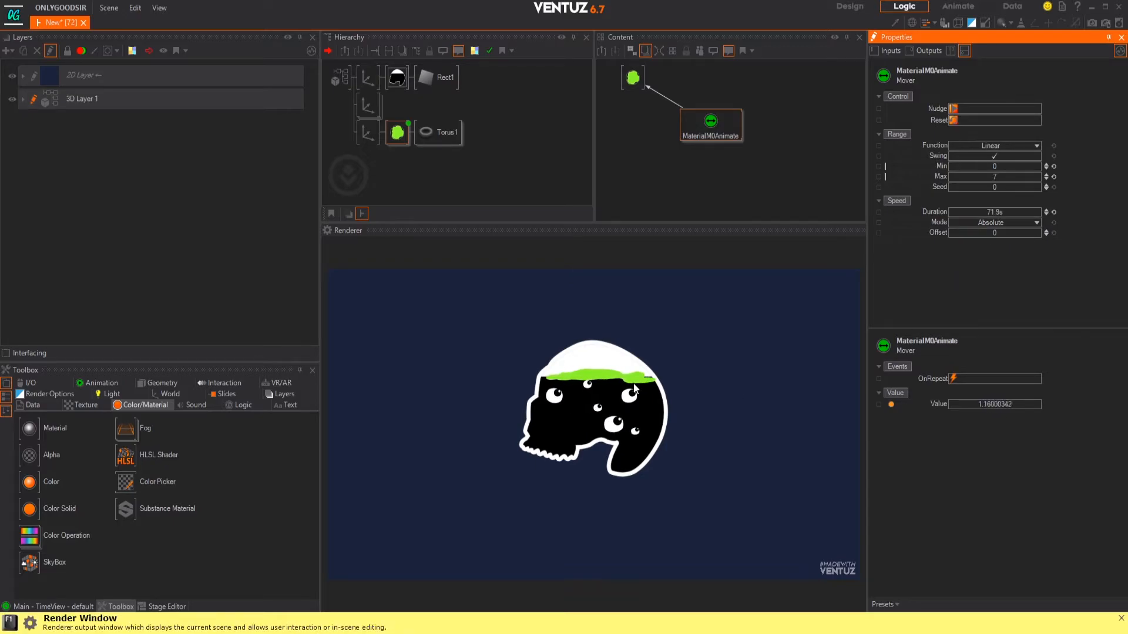
Refine the torus axis to rotation X 87.8, scaling Y 2.53 and Z 0.34, position X 0.493, and adjust its overall scaling factor
click(368, 134)
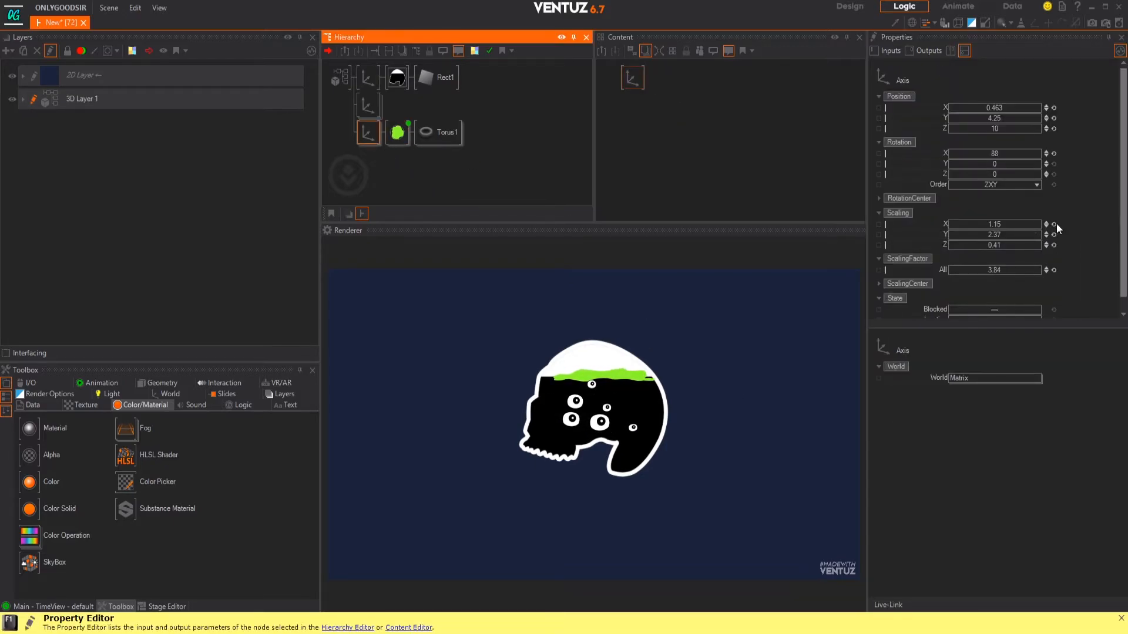
drag(1005, 245, 1002, 243)
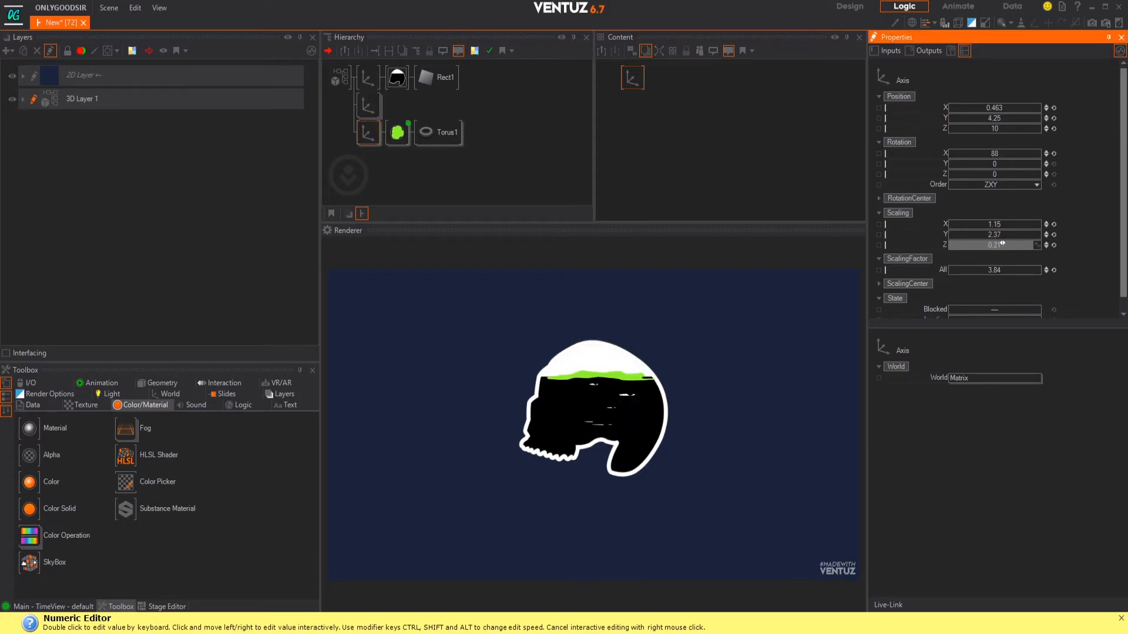
drag(1000, 155, 999, 154)
drag(1003, 108, 1008, 109)
click(997, 235)
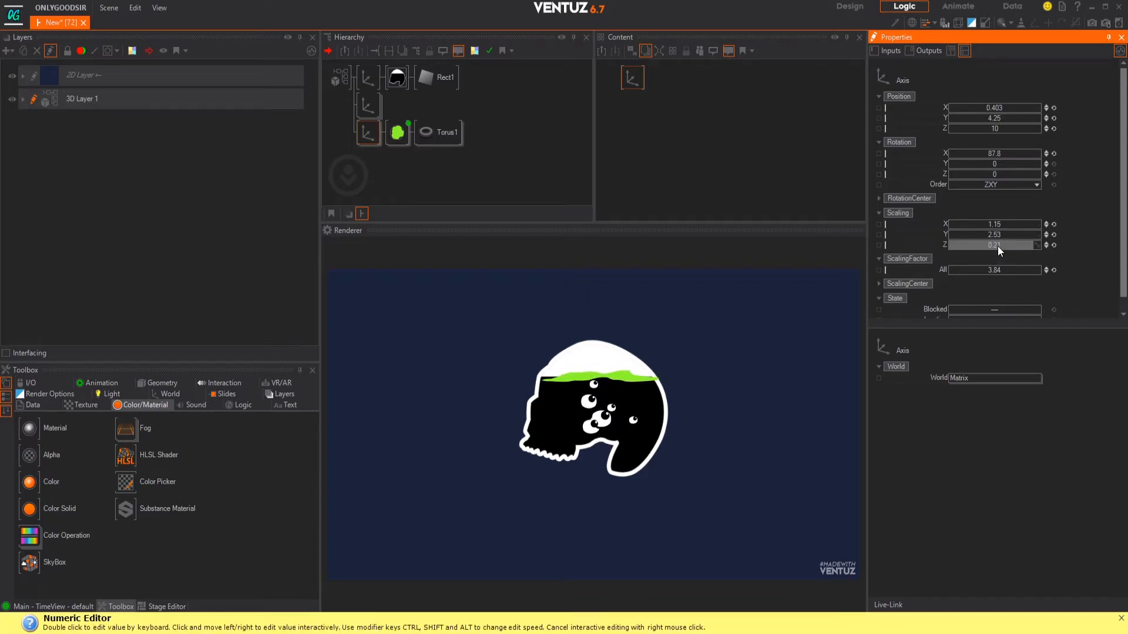
drag(1003, 244, 1002, 244)
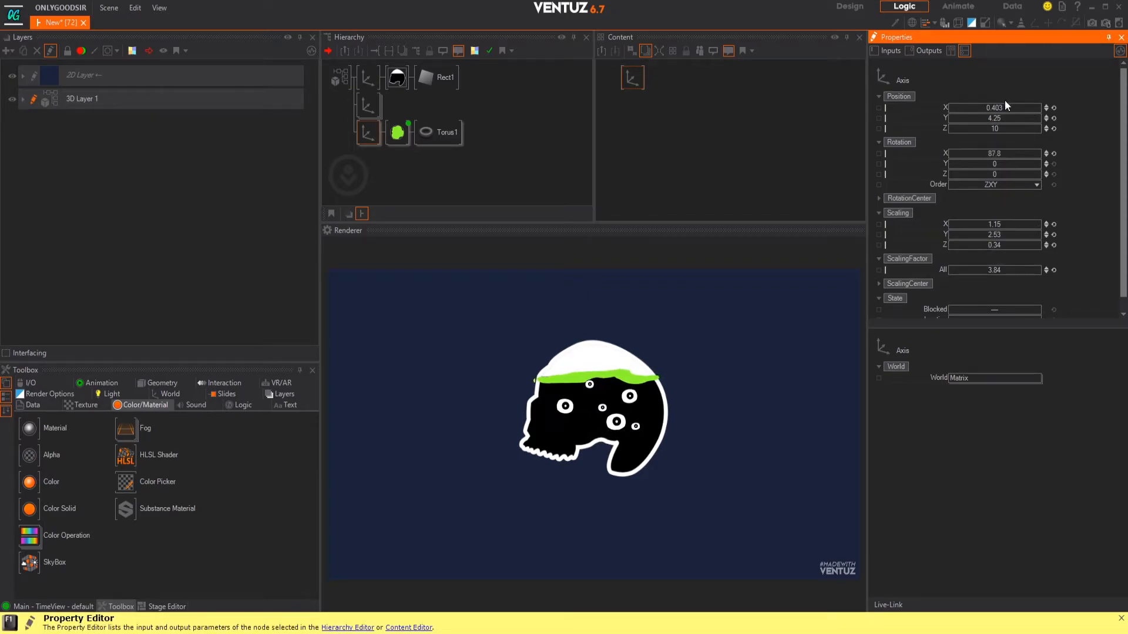
drag(996, 107, 994, 109)
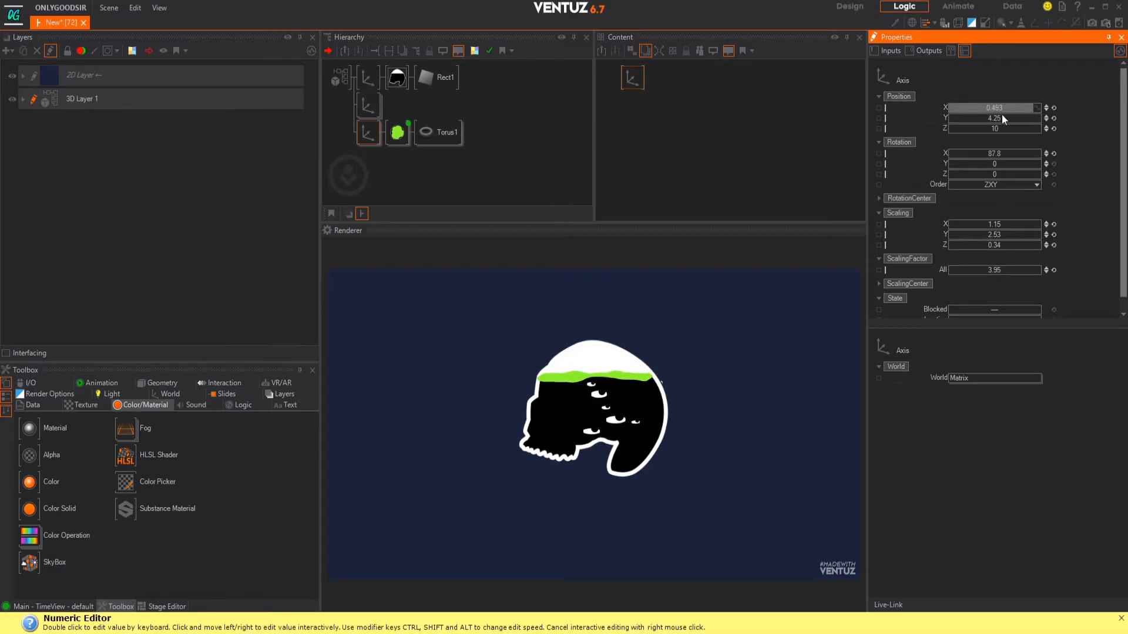
drag(999, 269, 994, 269)
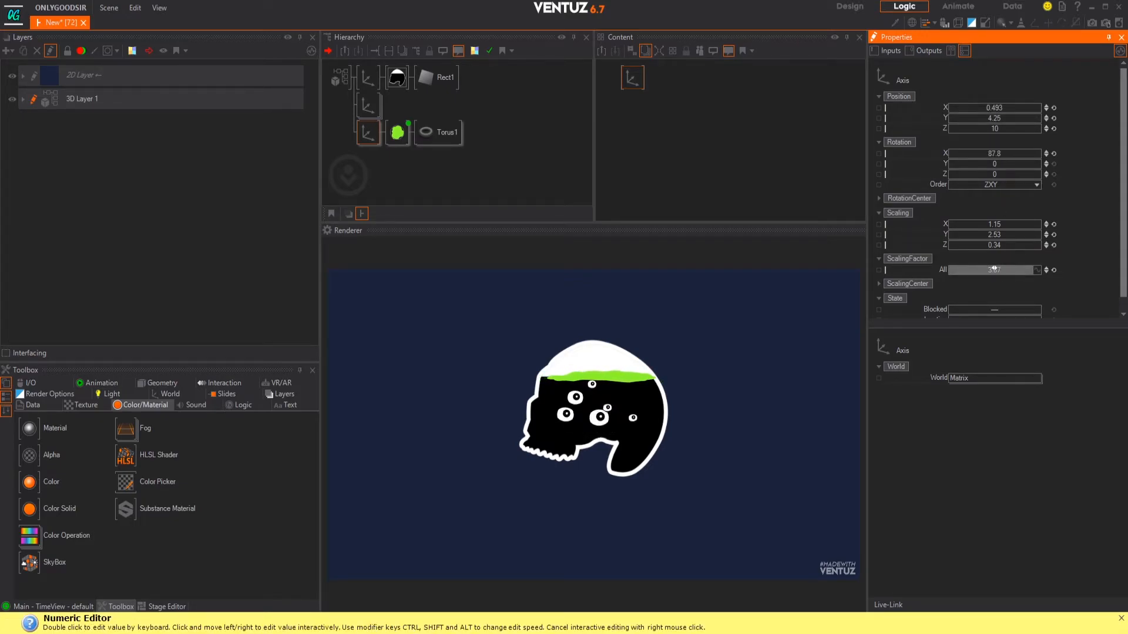
Change the torus material's base color to grey 155, 155, 155
click(394, 134)
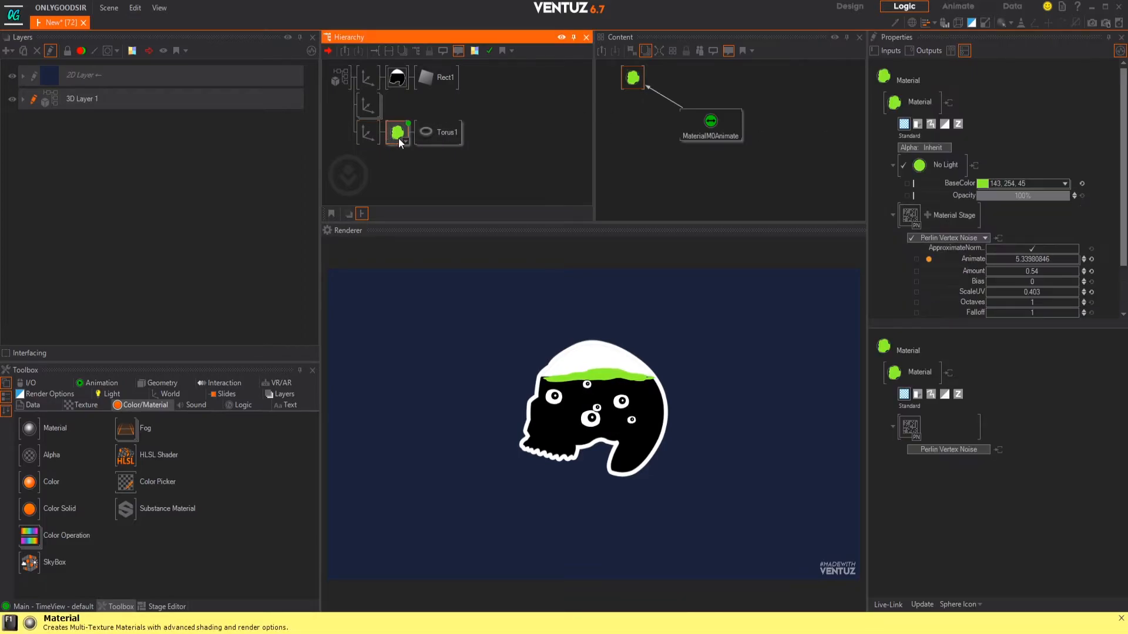
click(1064, 184)
click(986, 227)
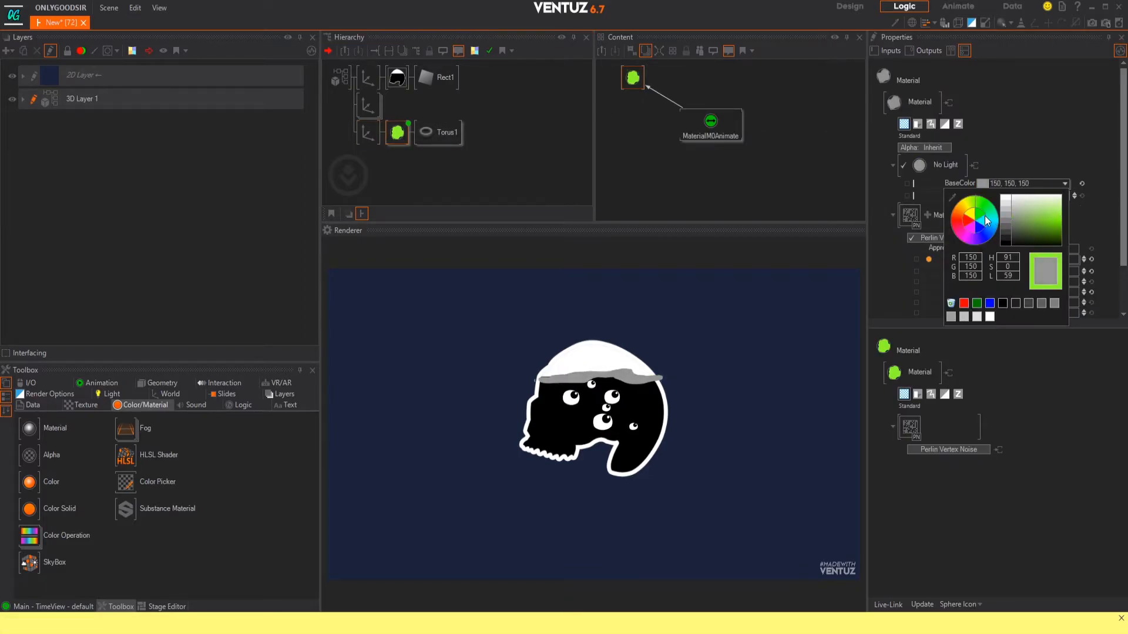
drag(986, 226, 979, 219)
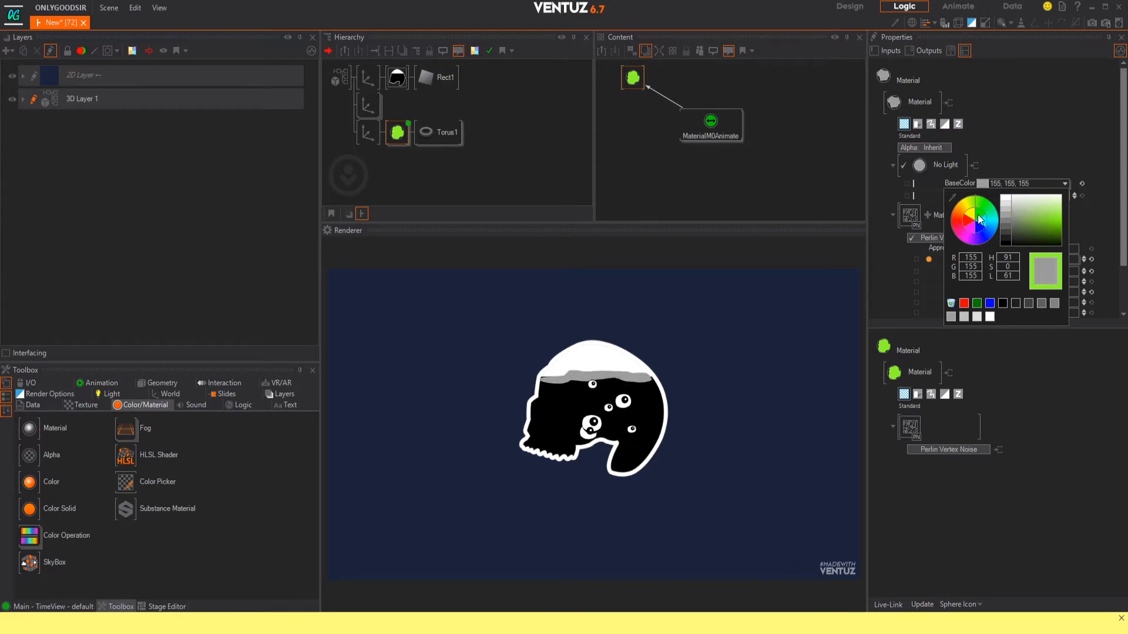
Try refitting the torus axis with scaling factor 3.7, scaling X 1.21, position X 0.103 and a tilted Y rotation
click(368, 132)
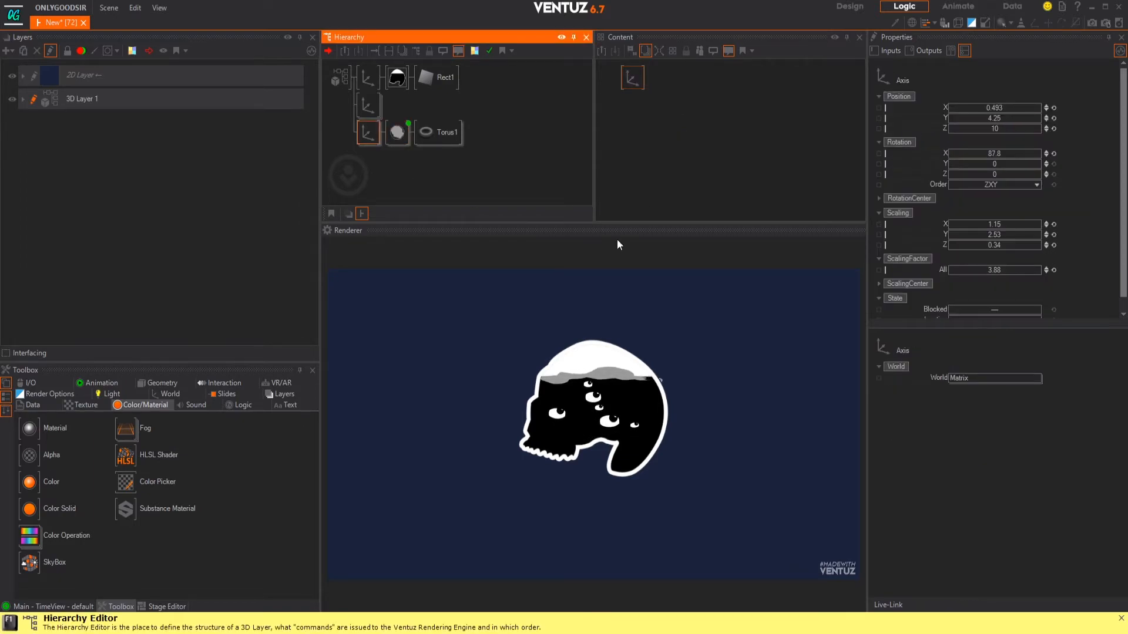
click(998, 268)
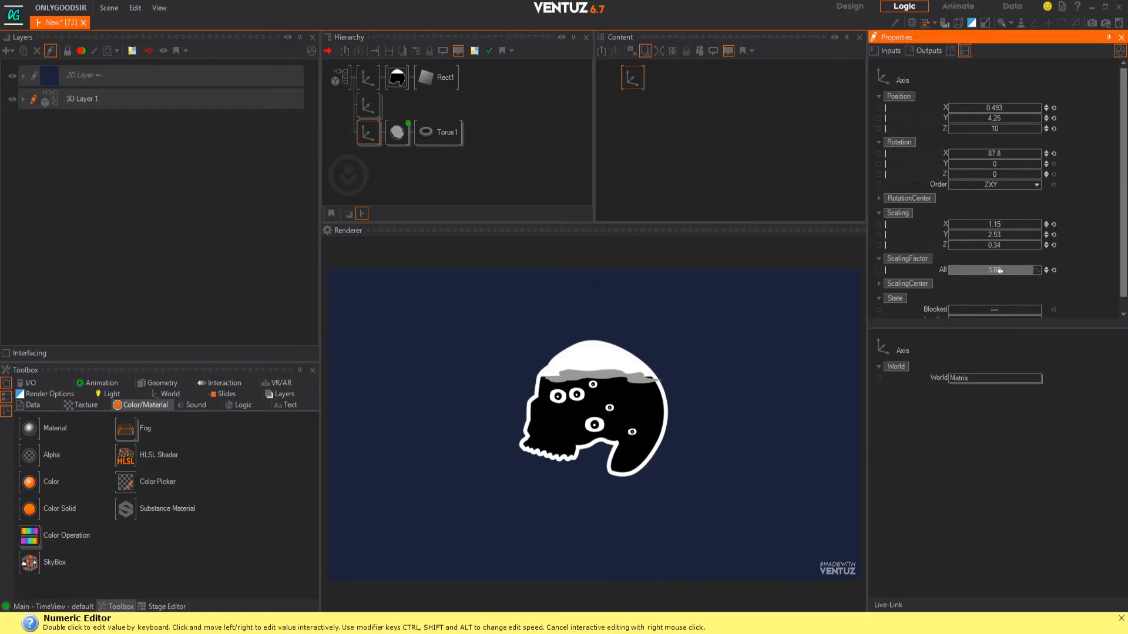
drag(999, 271, 996, 270)
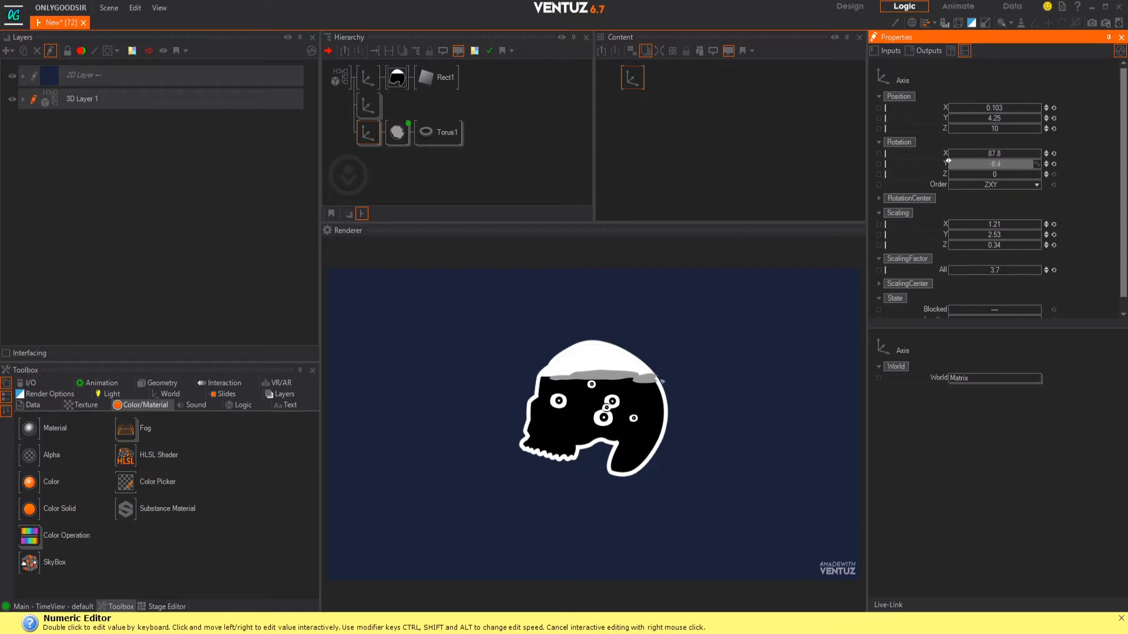
Reset the torus axis's position, rotation and scaling to defaults and set its X rotation to 90
click(1054, 164)
click(1054, 245)
click(1053, 235)
click(1053, 224)
click(1053, 154)
click(1054, 128)
click(1054, 118)
click(1054, 107)
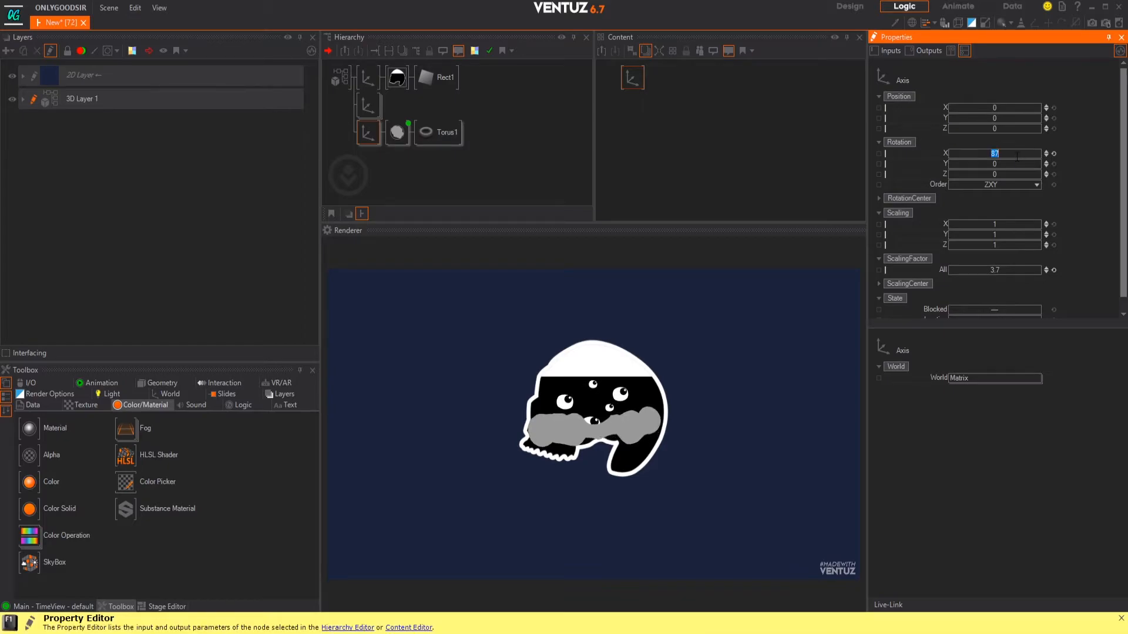
key(Return)
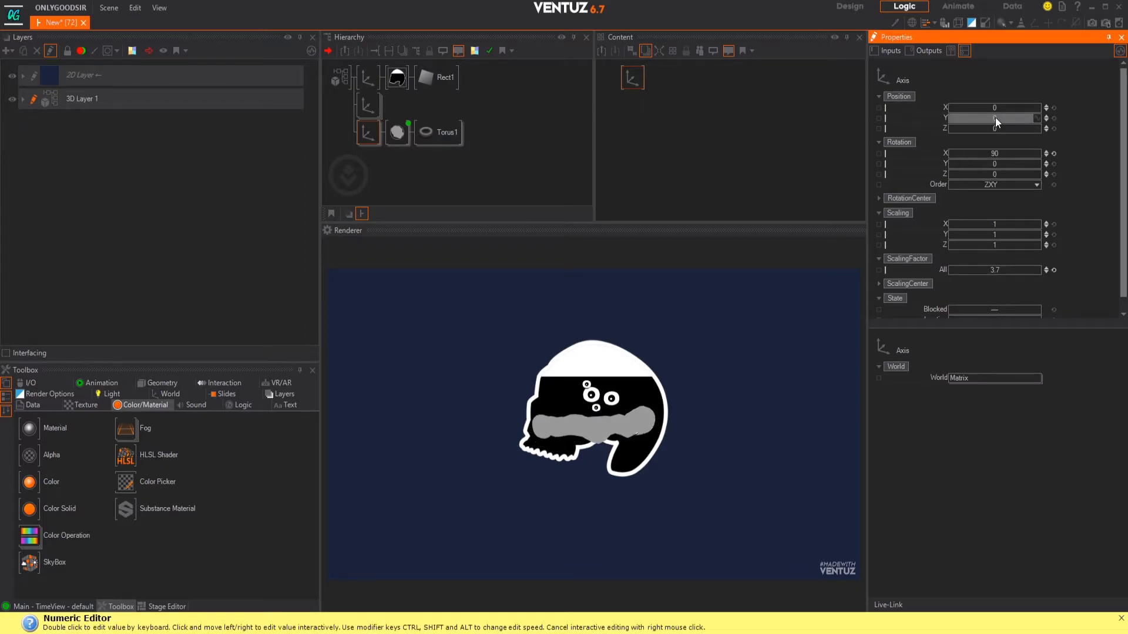
Refit the torus at the skull's white edge with position 0.34, 4.04, 6, Z scaling 0.35 and scaling factor 4.19
drag(1010, 128, 990, 129)
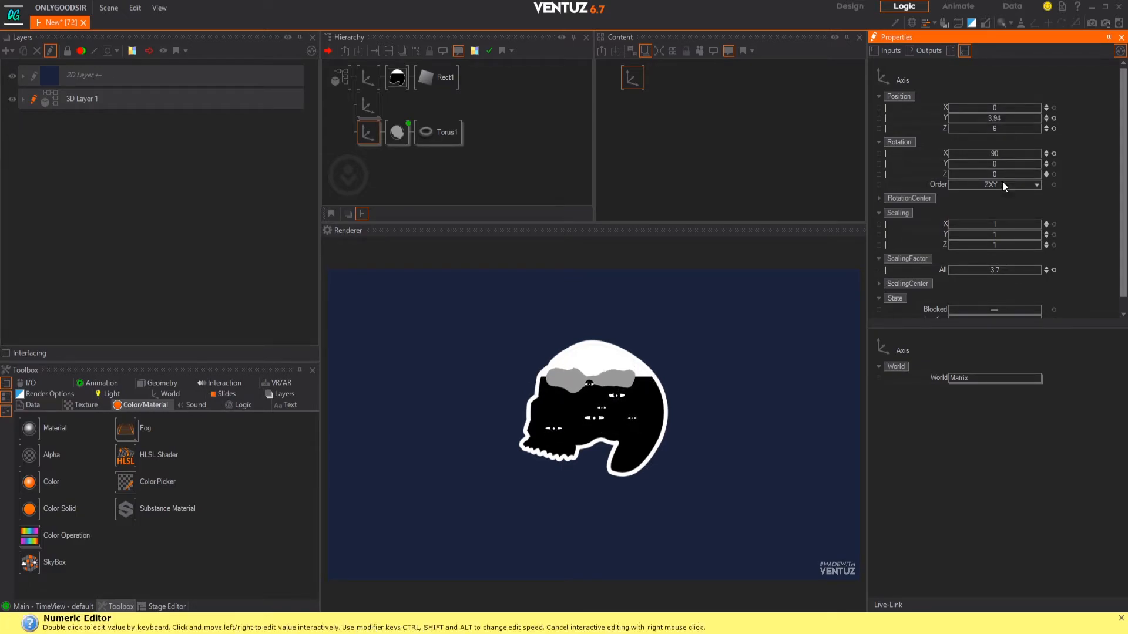
drag(1009, 235, 976, 241)
click(1054, 234)
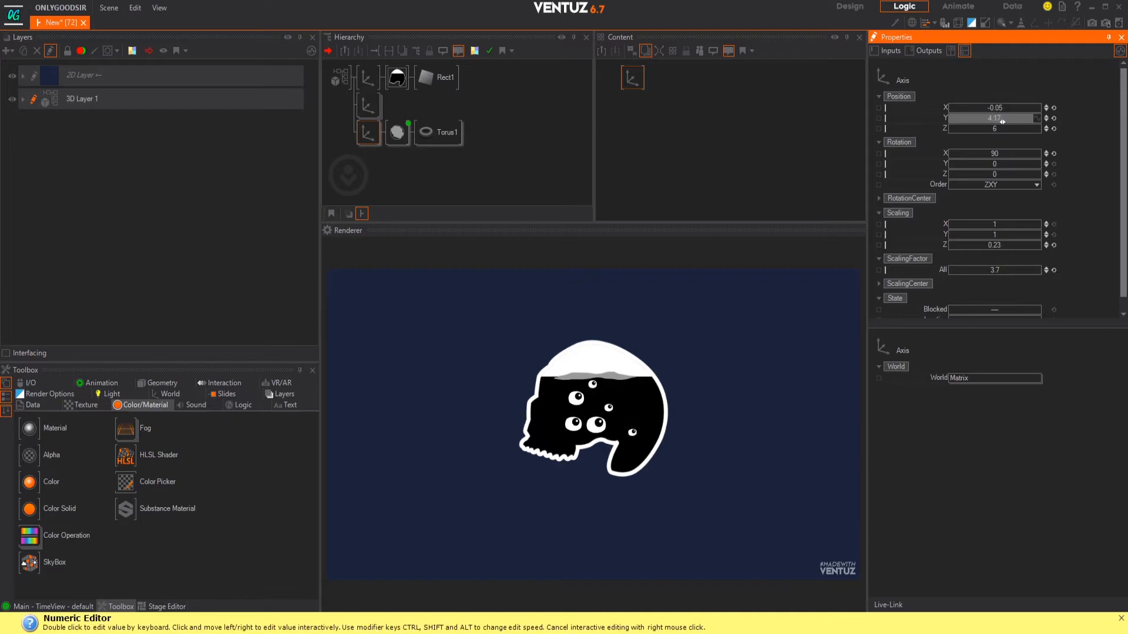
drag(1001, 271, 1017, 274)
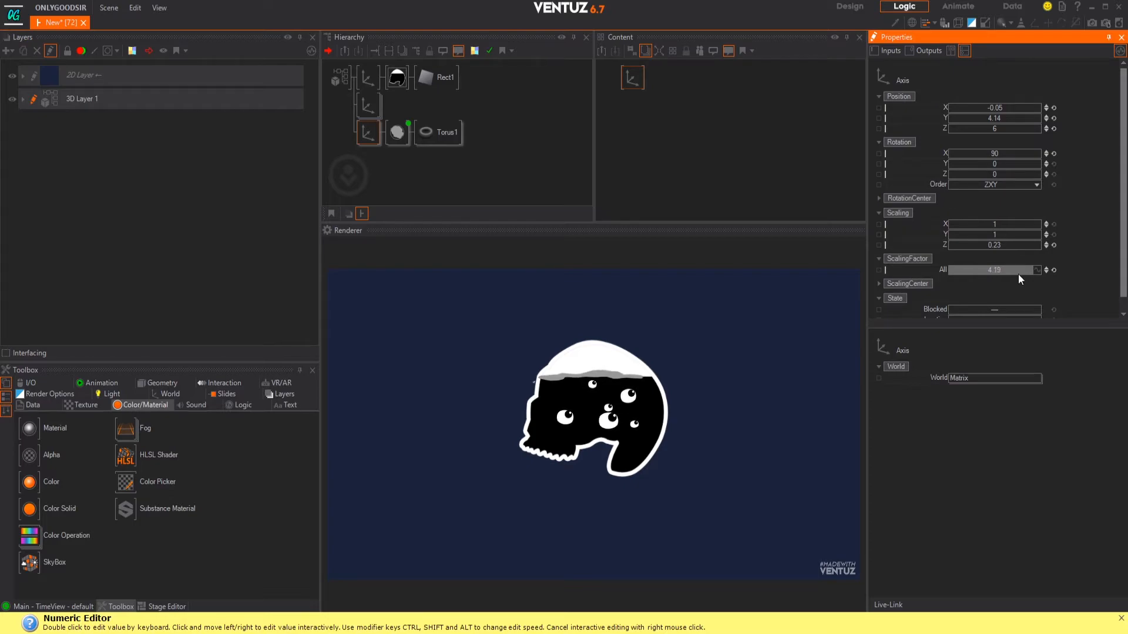
mouse_move(999, 109)
mouse_down()
mouse_move(1009, 110)
mouse_move(998, 119)
mouse_up()
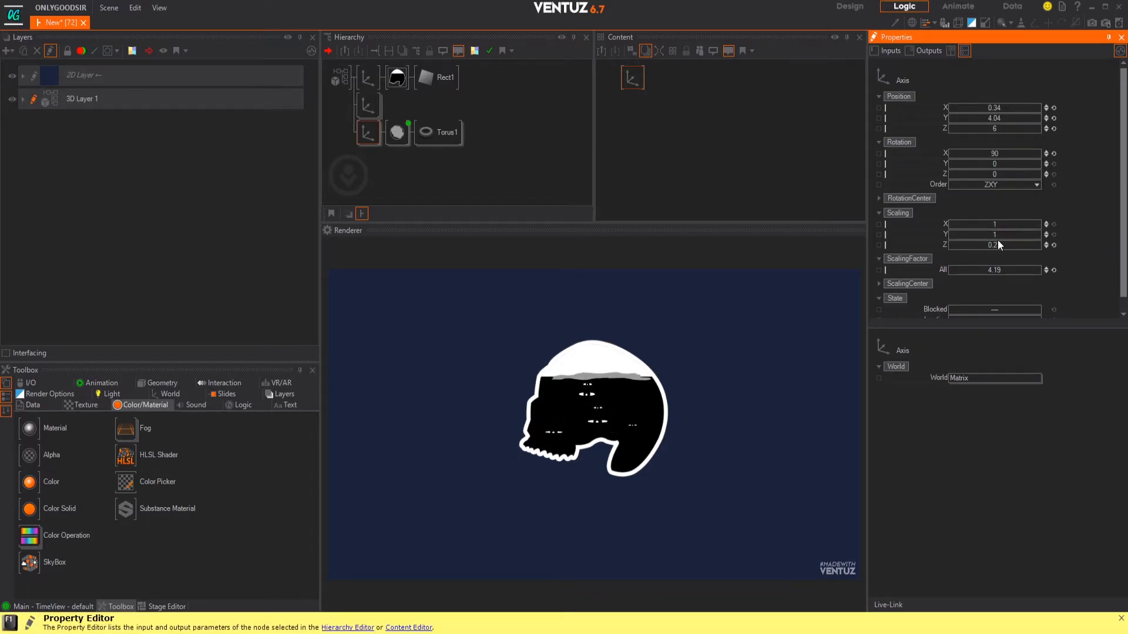
drag(996, 244, 1002, 241)
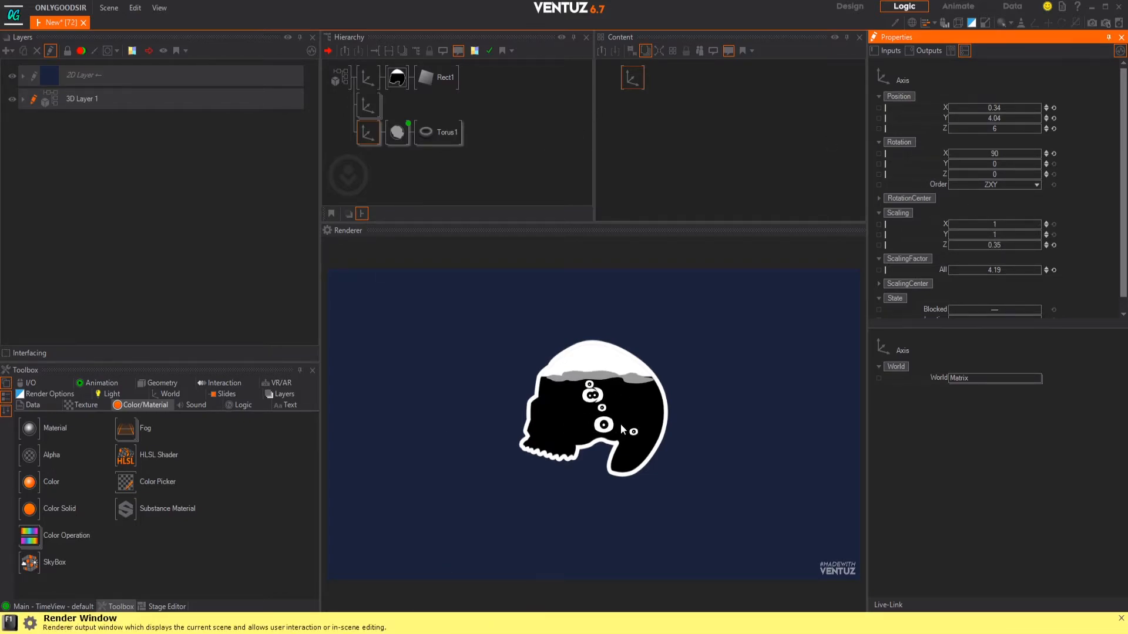
Duplicate the axis that groups three eyeballs inside the eyeball hierarchy and select the copy
middle_click(374, 104)
scroll(405, 73, down, 2)
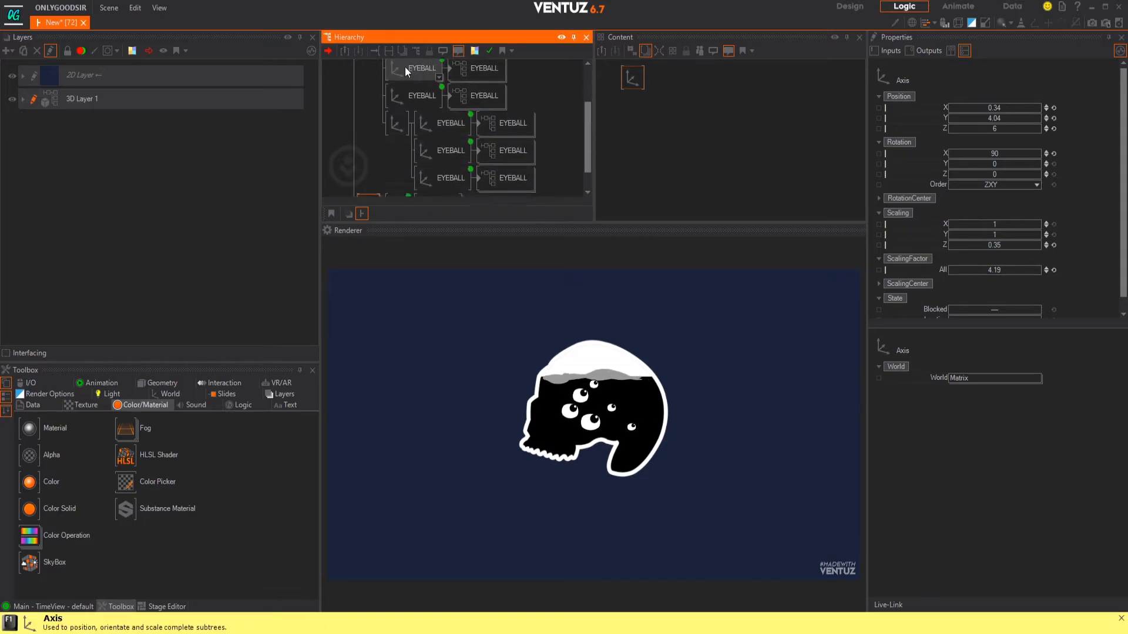
click(397, 120)
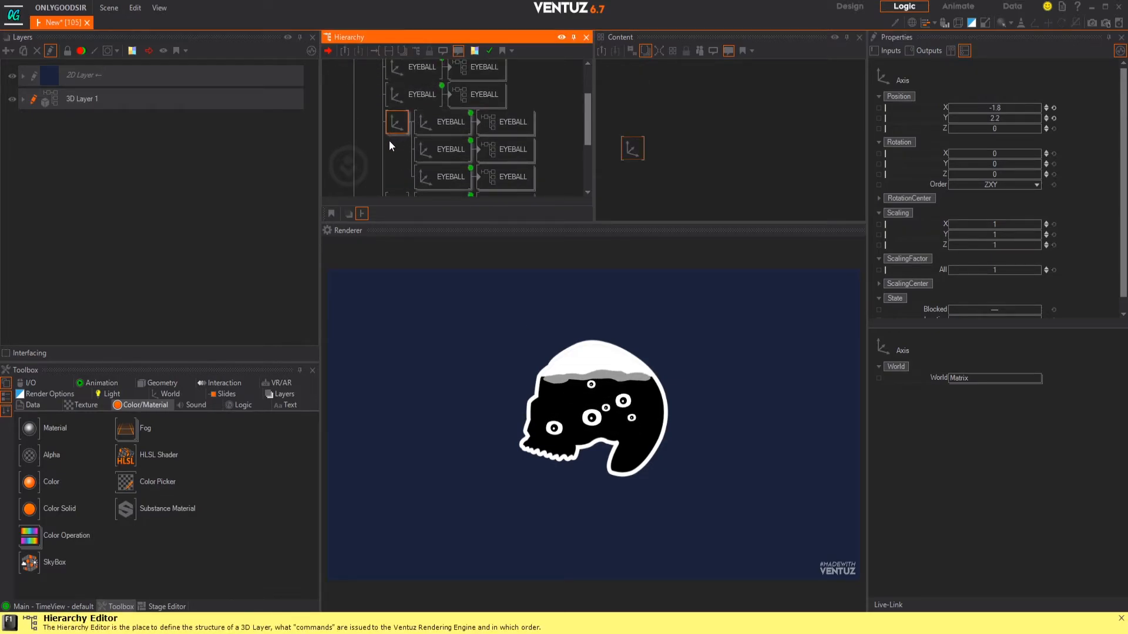
scroll(387, 126, down, 1)
scroll(386, 126, down, 1)
click(395, 156)
Place the copied eyeball group near the jaw with position X -4.9, Y 0.6 and scaling factor 0.54
drag(998, 108, 983, 107)
drag(999, 270, 986, 269)
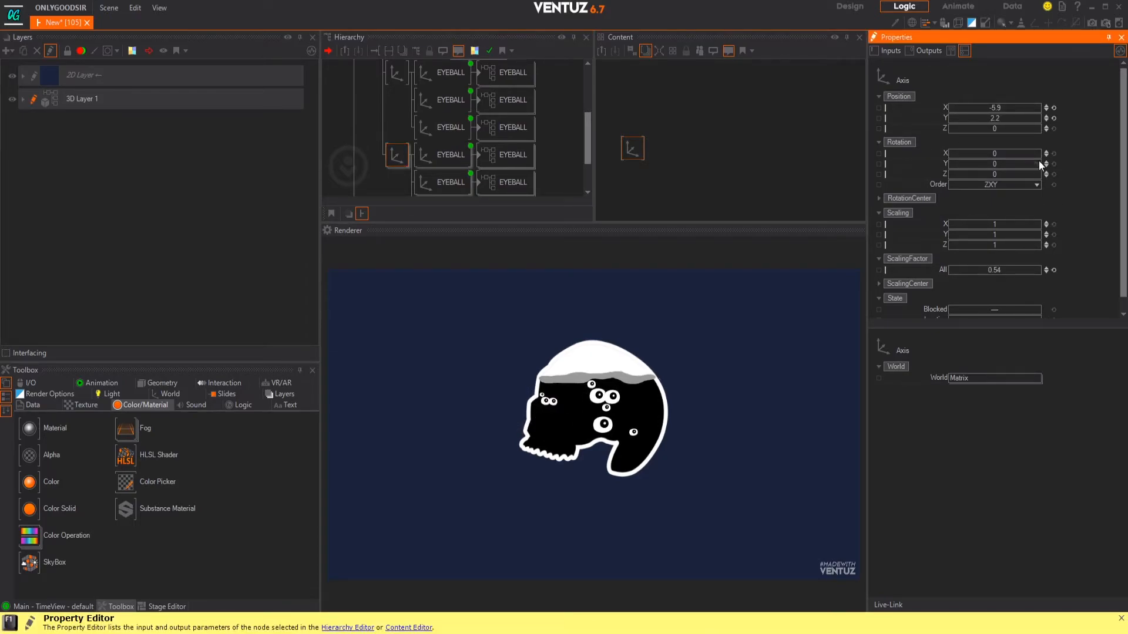
drag(1008, 118, 996, 107)
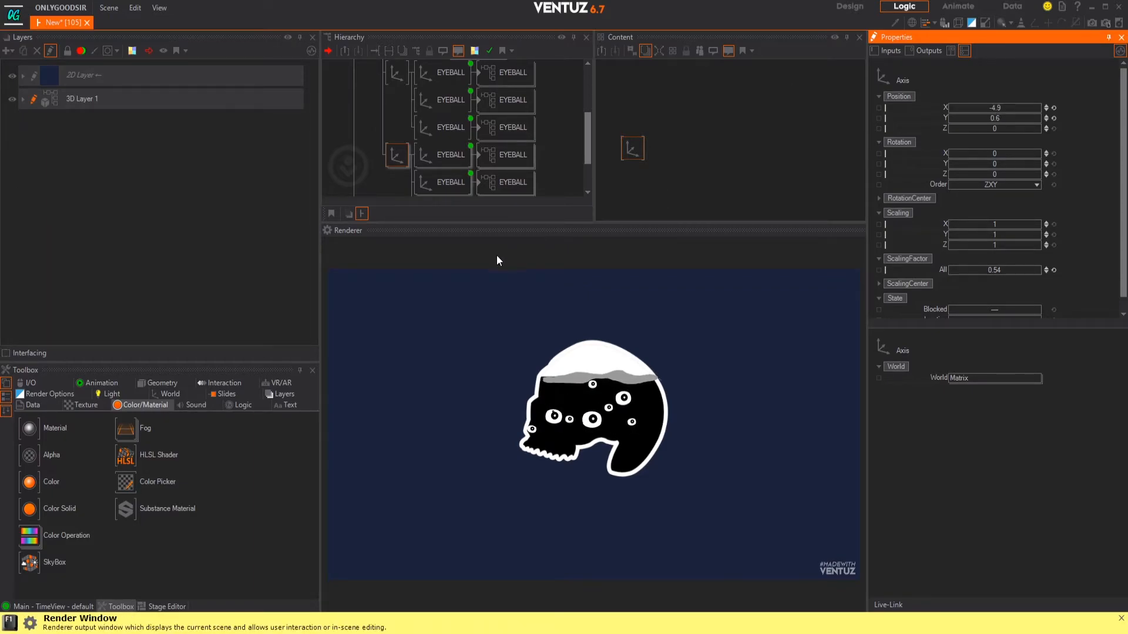
scroll(387, 100, up, 3)
double_click(378, 104)
click(386, 178)
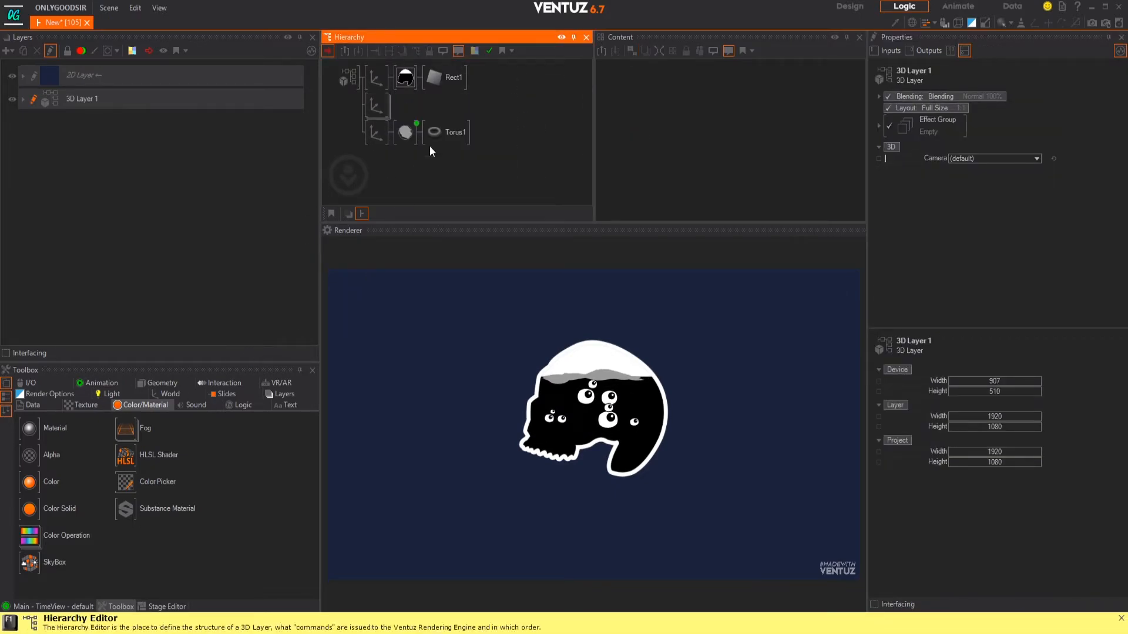
Add a new axis to the 3D layer below the torus branch and attach a rectangle to it
click(154, 394)
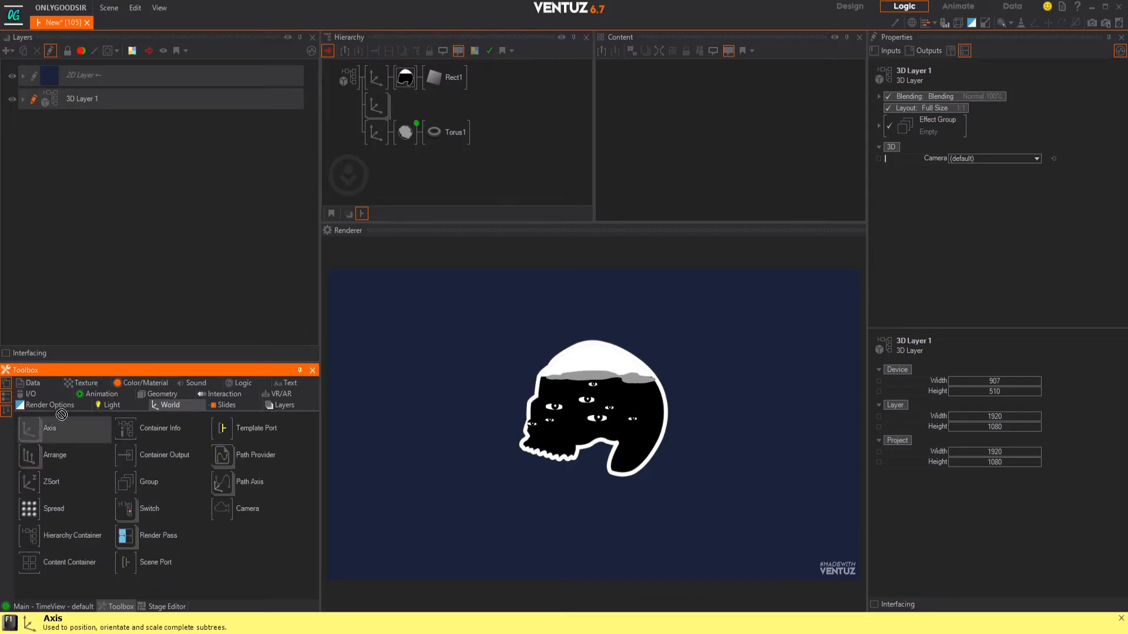
drag(376, 145, 381, 160)
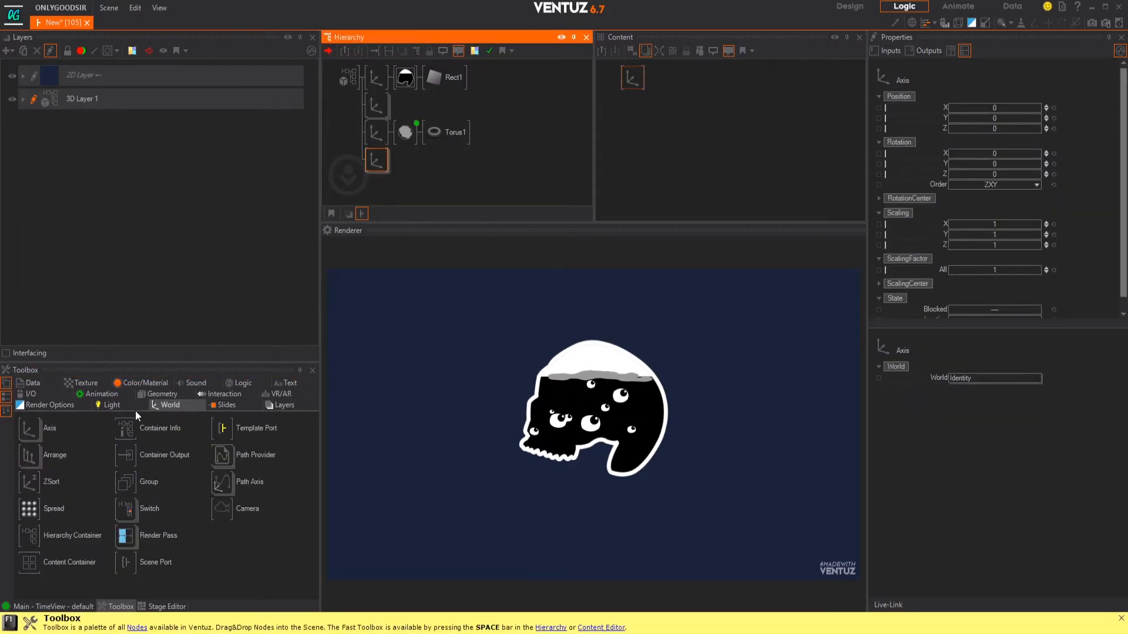
click(152, 396)
drag(29, 430, 378, 168)
Set the new axis's scaling factor to 8.7 and its X position to -12.2
click(376, 161)
drag(1004, 270, 1050, 268)
drag(1015, 108, 975, 108)
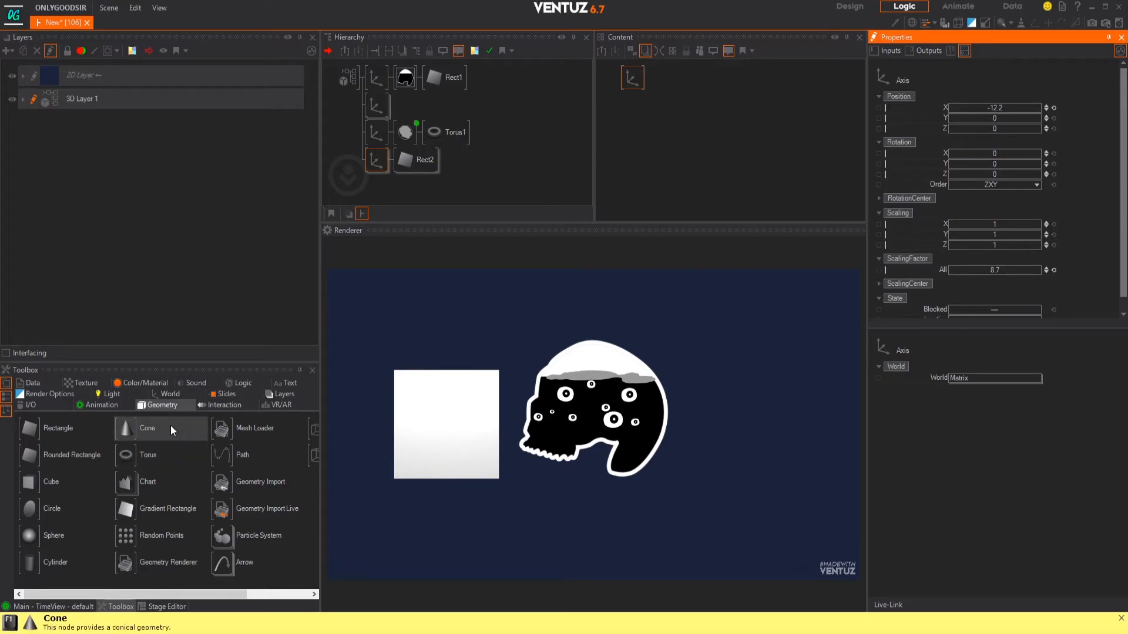
Insert a white Color Solid node between the new axis and the rectangle
click(128, 385)
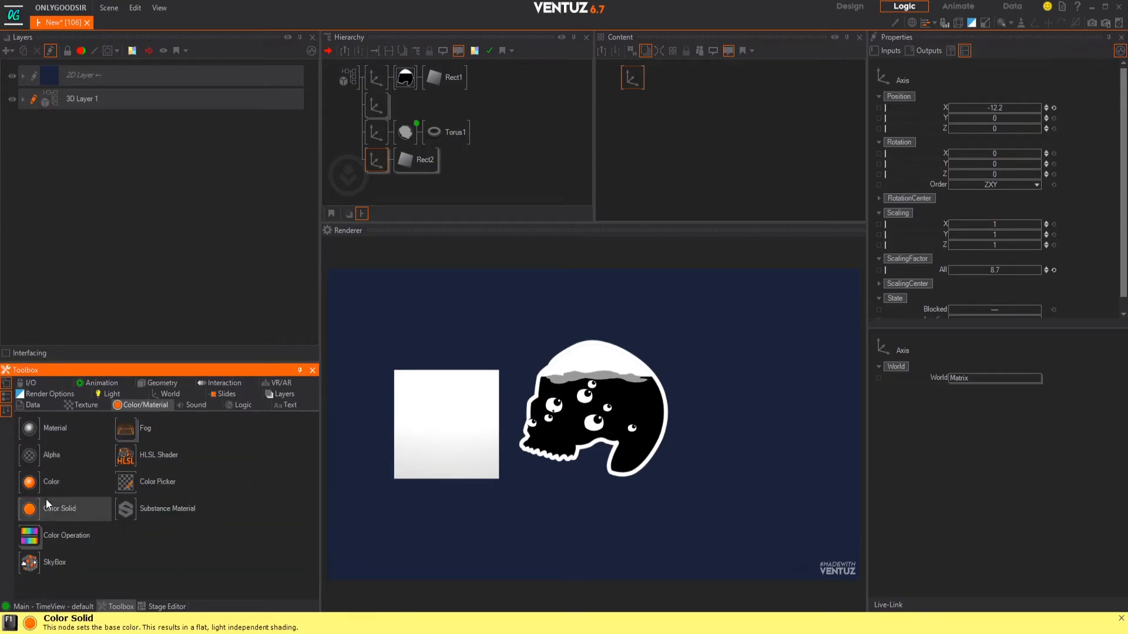
drag(33, 507, 33, 509)
drag(392, 163, 396, 161)
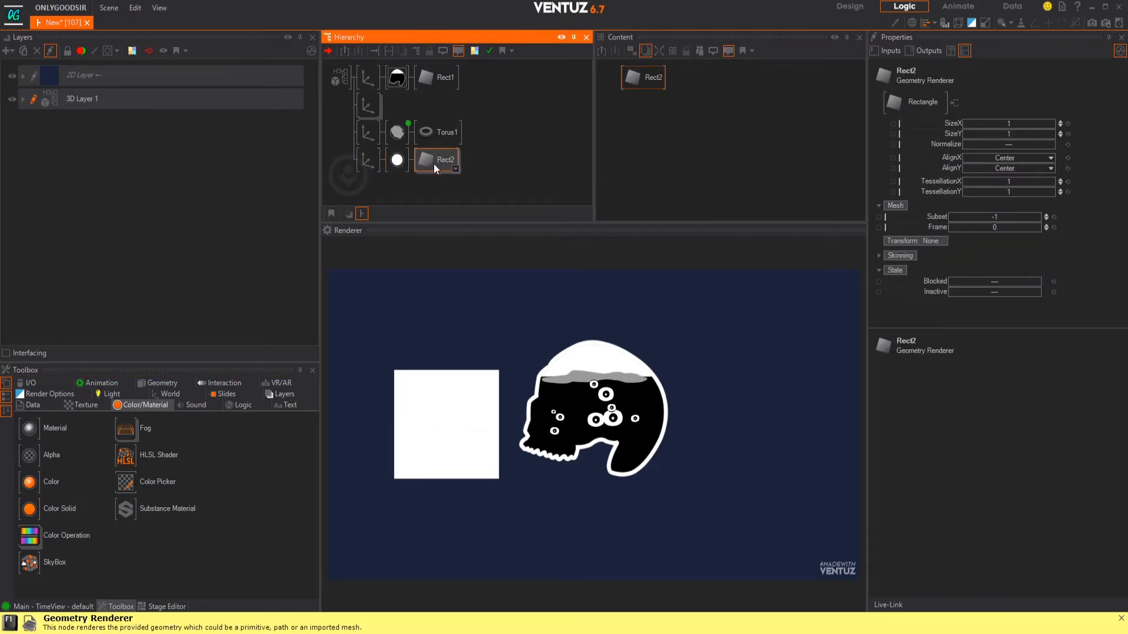
Replace the plain rectangle under the white Color Solid with a rounded rectangle
key(Delete)
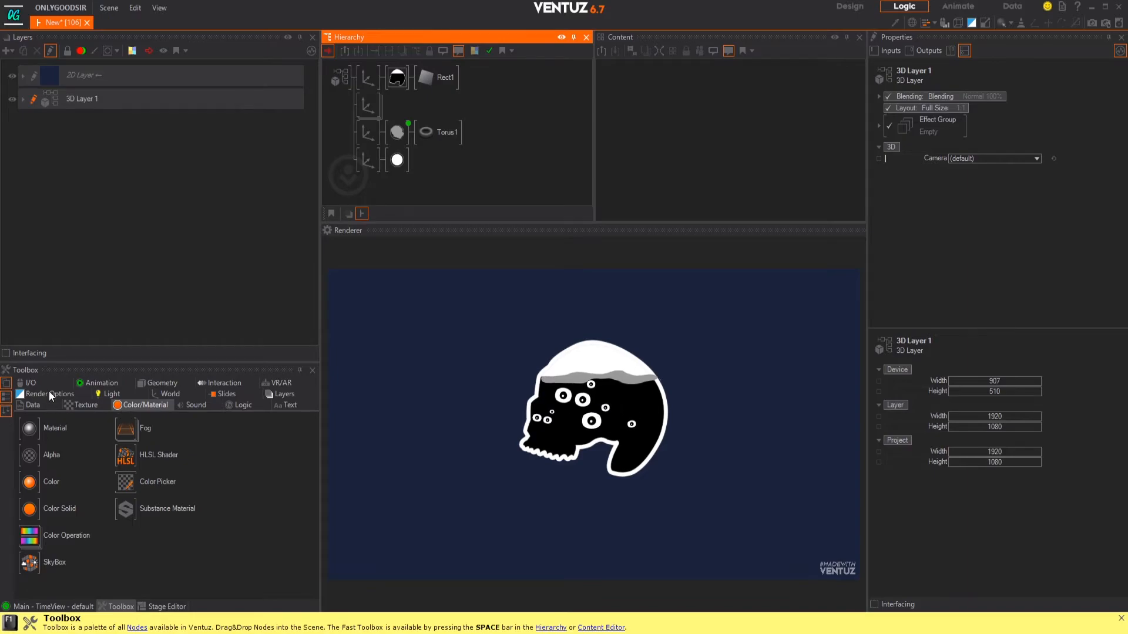
click(159, 386)
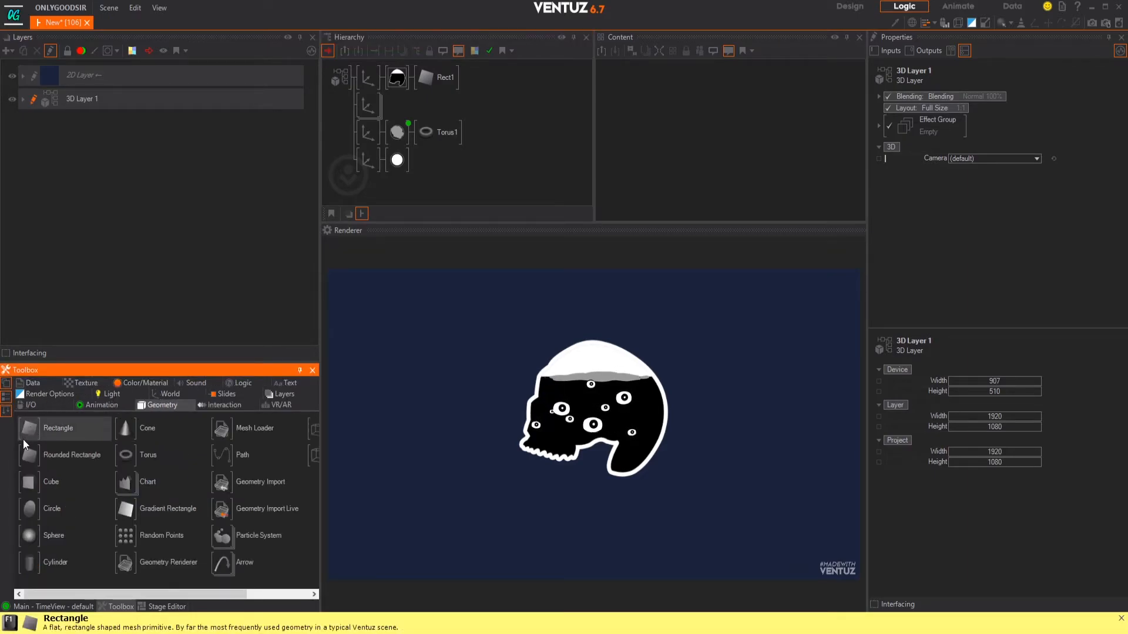
drag(30, 457, 417, 167)
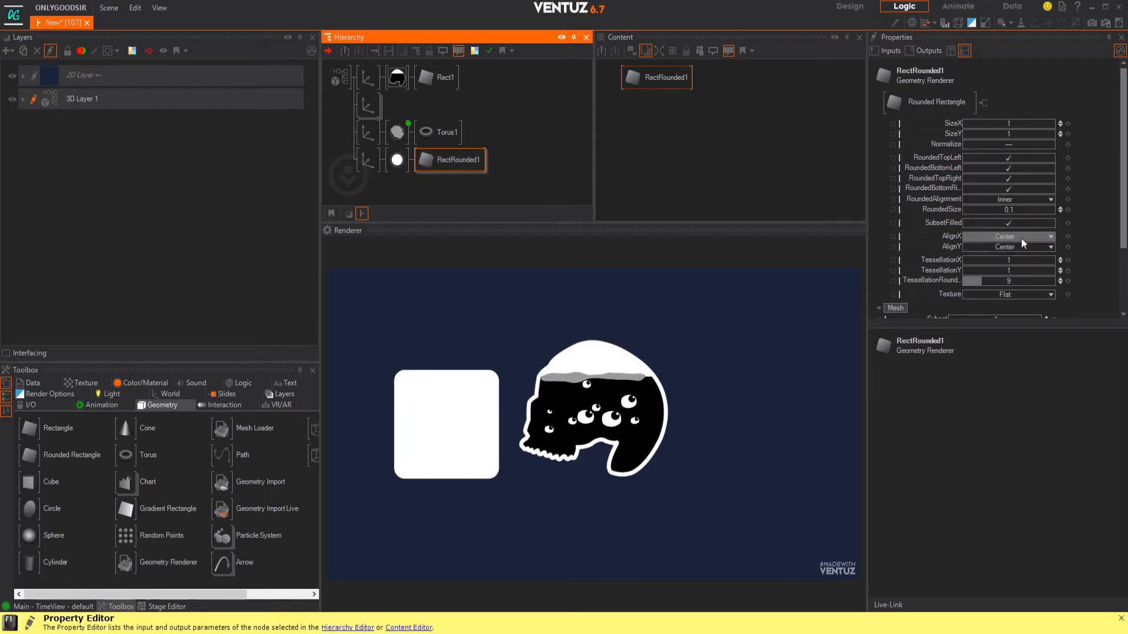
Align the rounded rectangle vertically to Bottom and size it to X 0.1 and Y 1.3
click(997, 247)
click(1006, 279)
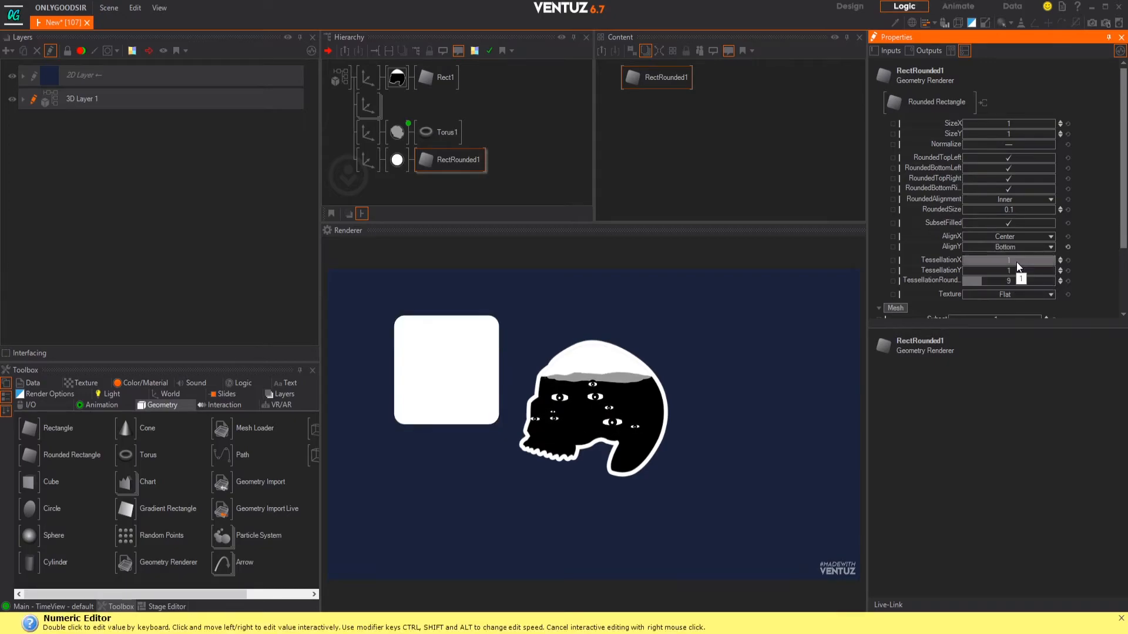
mouse_move(1012, 134)
mouse_down()
mouse_move(999, 137)
mouse_move(1014, 125)
mouse_up()
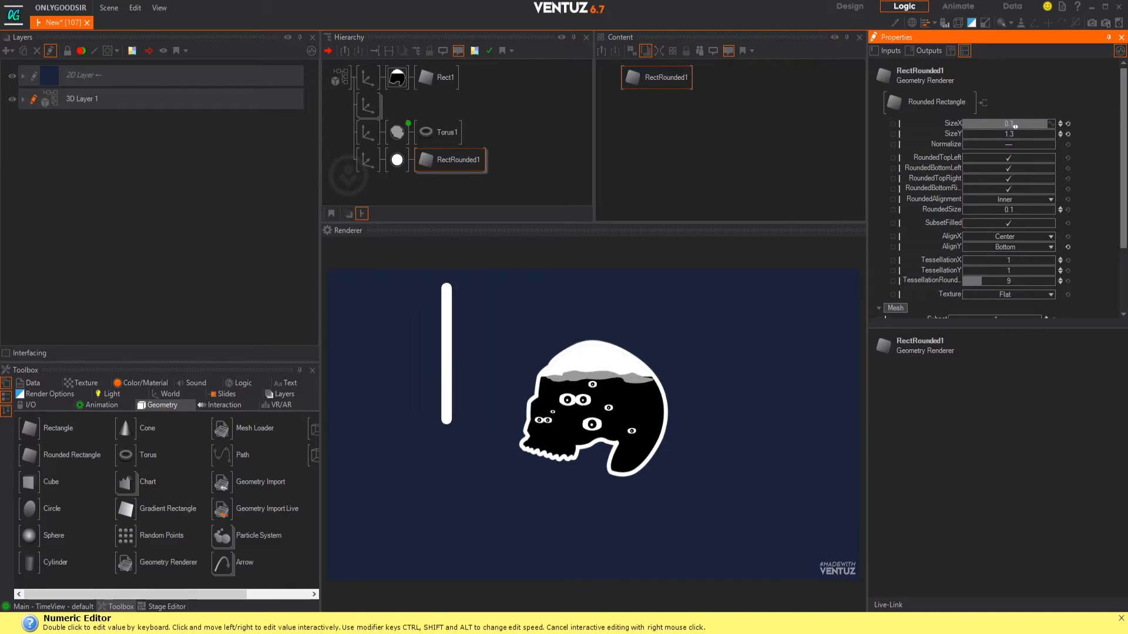
Insert a Spread node before the bar's axis and set the Spread's Z rotation to -48
click(378, 198)
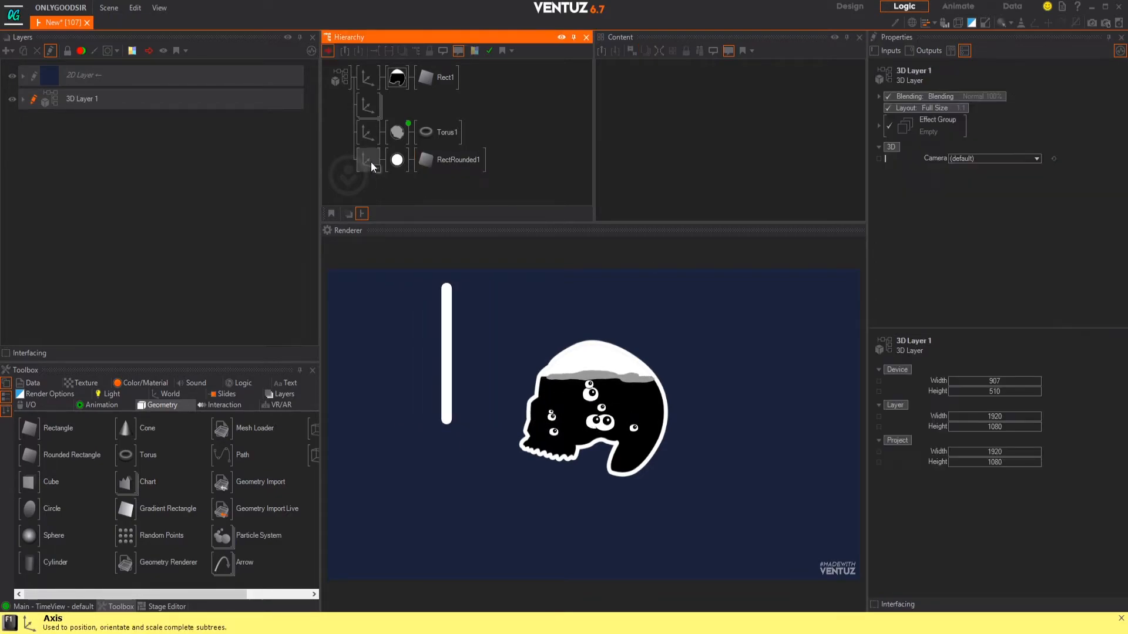
click(368, 160)
click(171, 393)
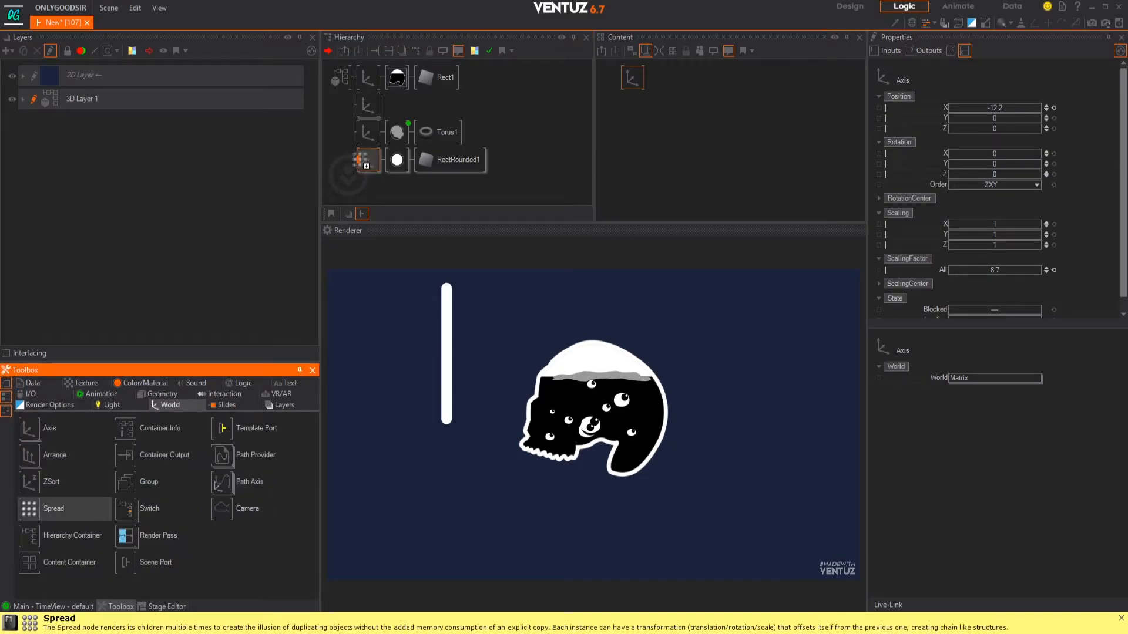
drag(363, 159, 366, 167)
click(653, 368)
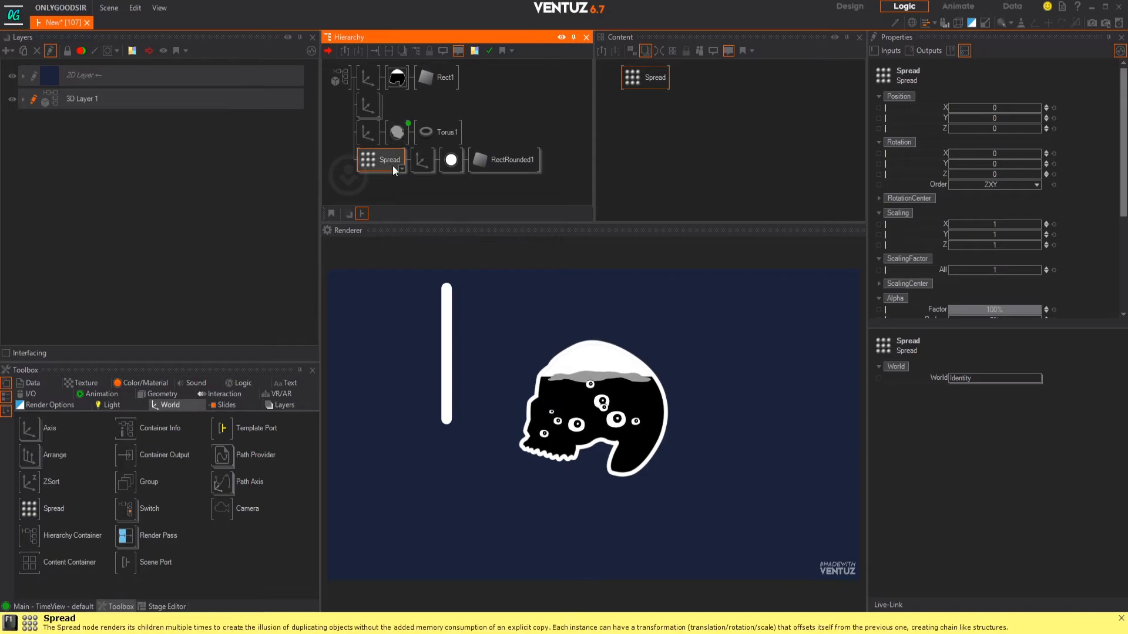
drag(1011, 181, 984, 180)
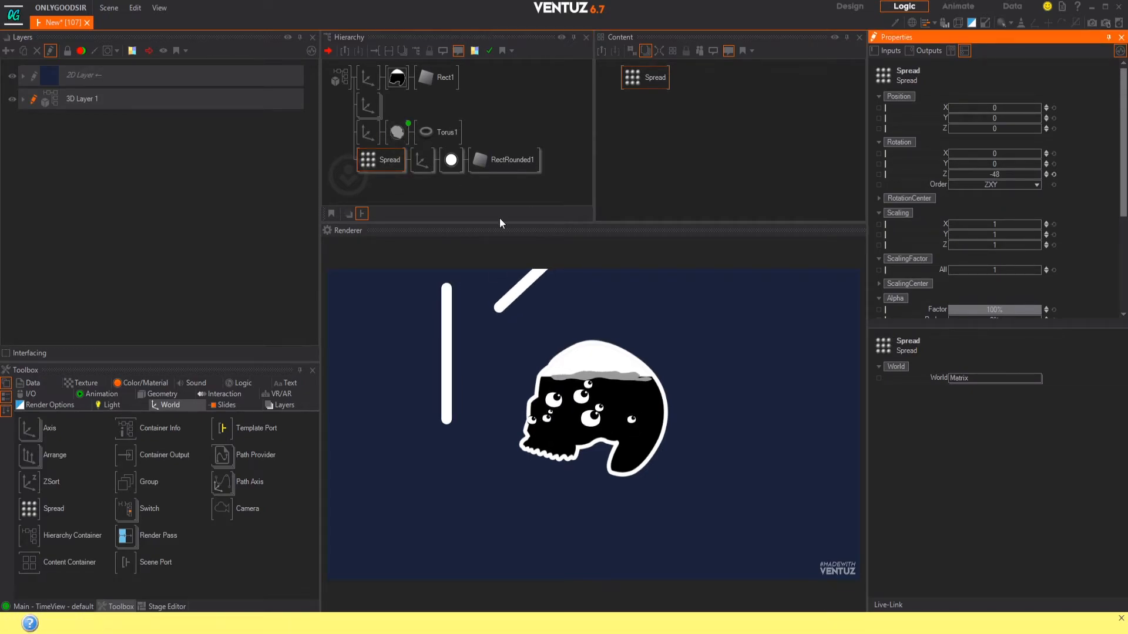
Raise the Spread's instance count to five and rotate the bar's axis to about -89 on Z
click(377, 164)
click(421, 162)
click(388, 163)
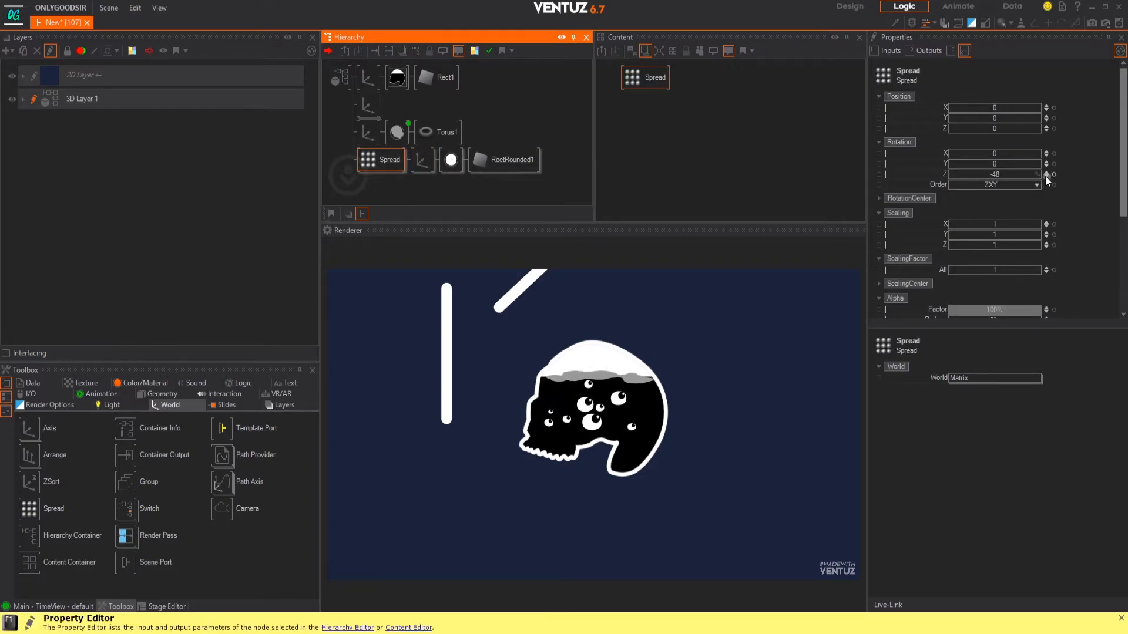
drag(1112, 274, 1048, 207)
drag(999, 291, 1032, 284)
click(422, 159)
drag(1001, 164, 964, 158)
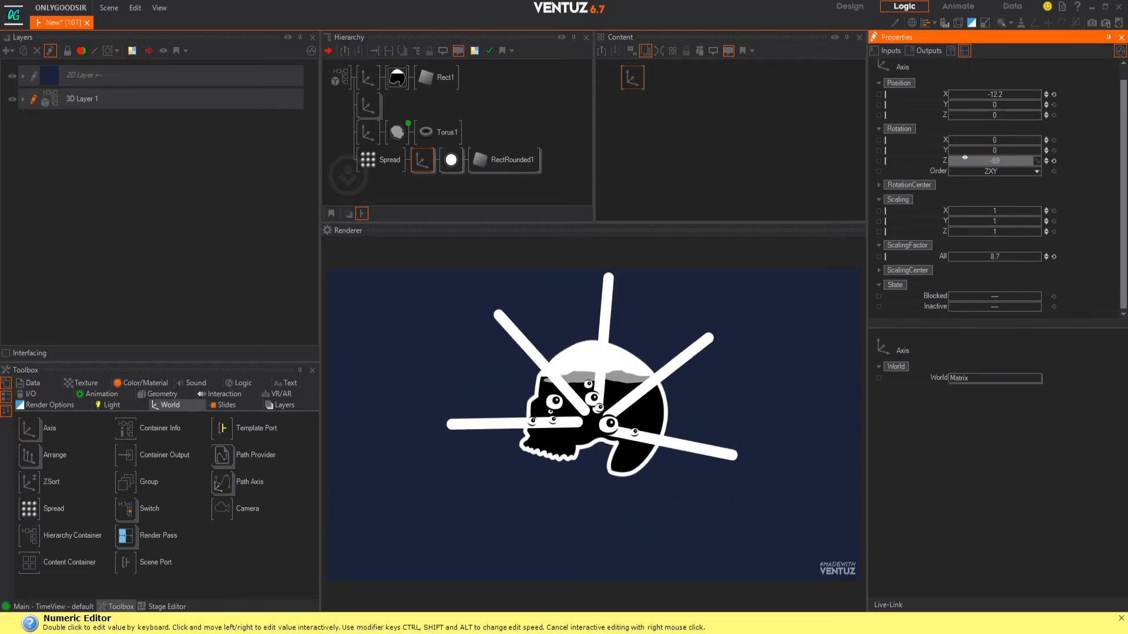
Shorten the rounded rectangle so the spread bars become small dashes around the skull
click(507, 160)
drag(1031, 121, 944, 105)
click(422, 159)
click(423, 178)
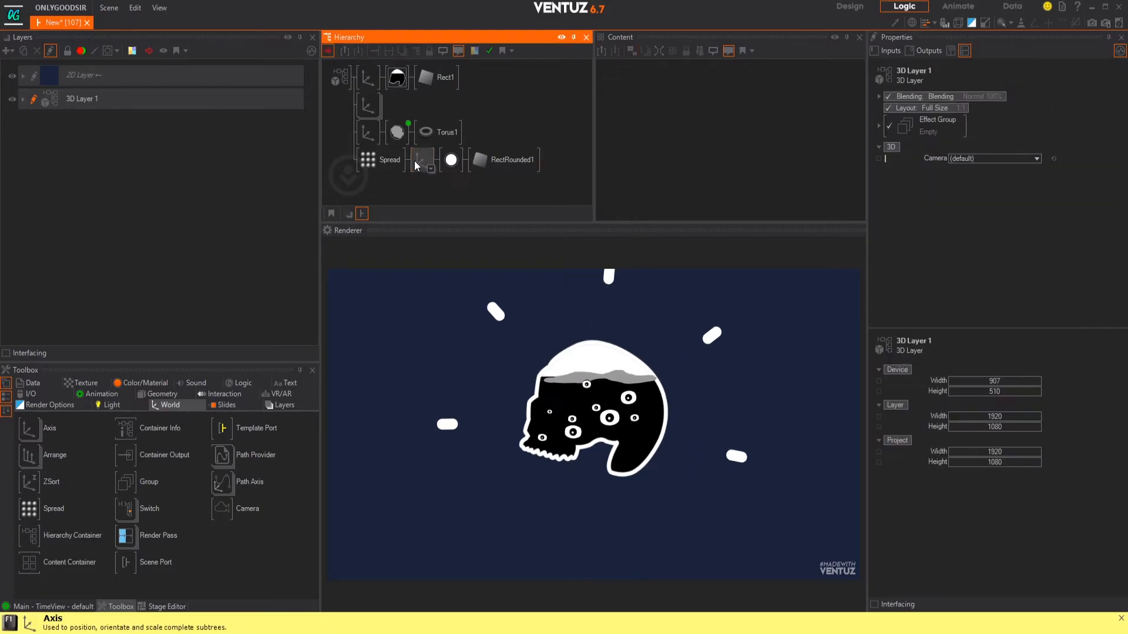
Set the Spread's maximum to 8 and count to 7, and its Z rotation to -52
click(419, 164)
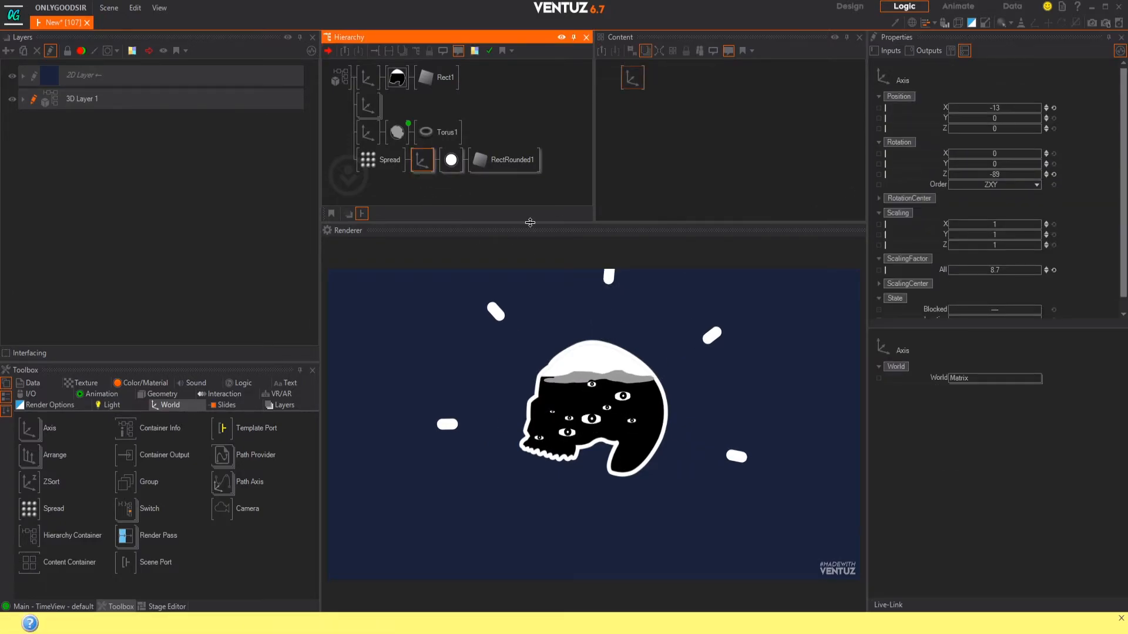
click(385, 164)
scroll(1032, 262, down, 1)
scroll(1043, 282, down, 1)
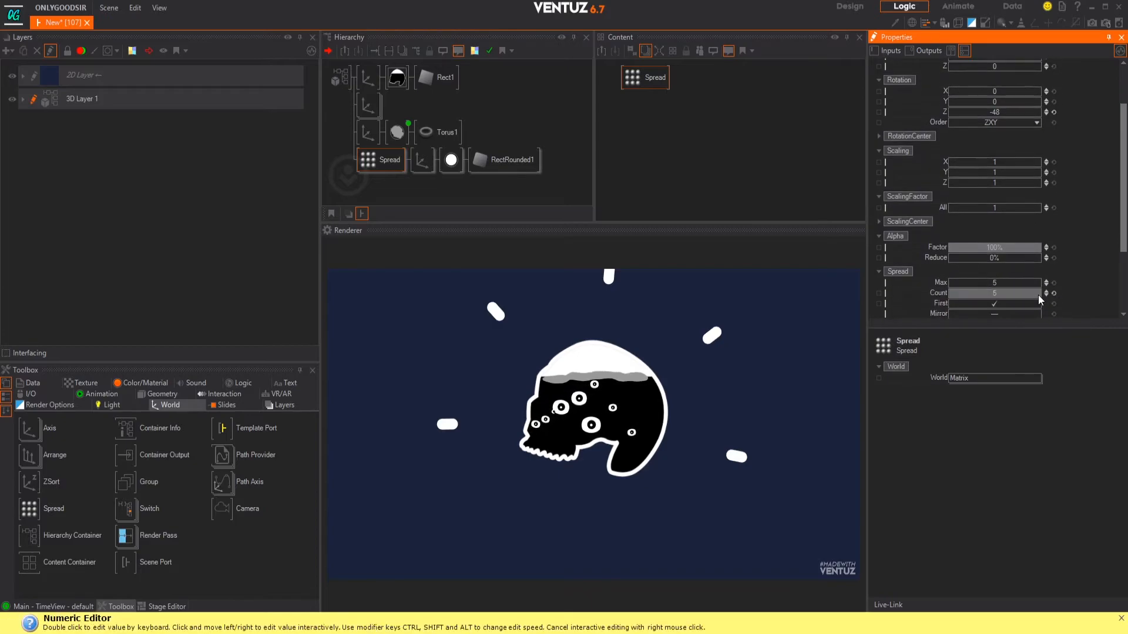
click(1046, 281)
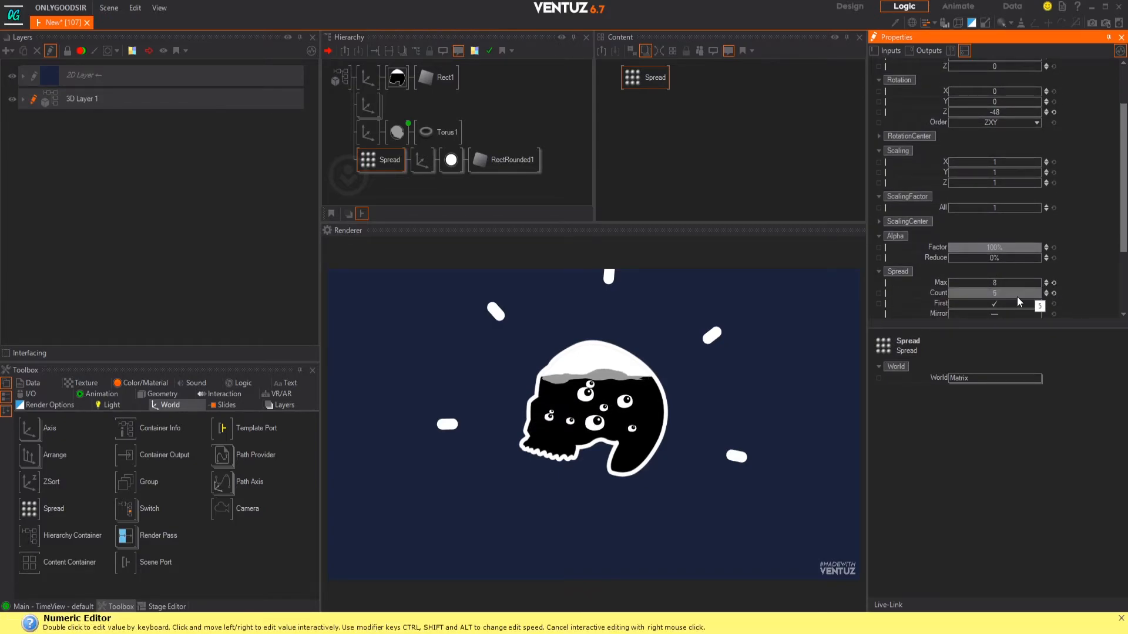
click(1047, 298)
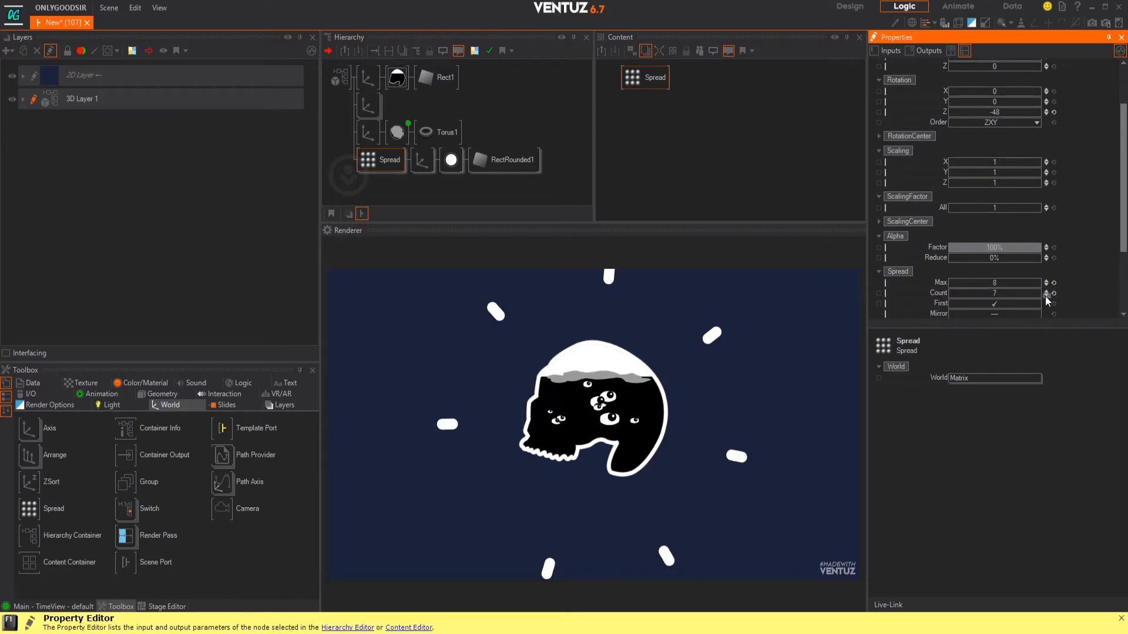
drag(1006, 111, 998, 112)
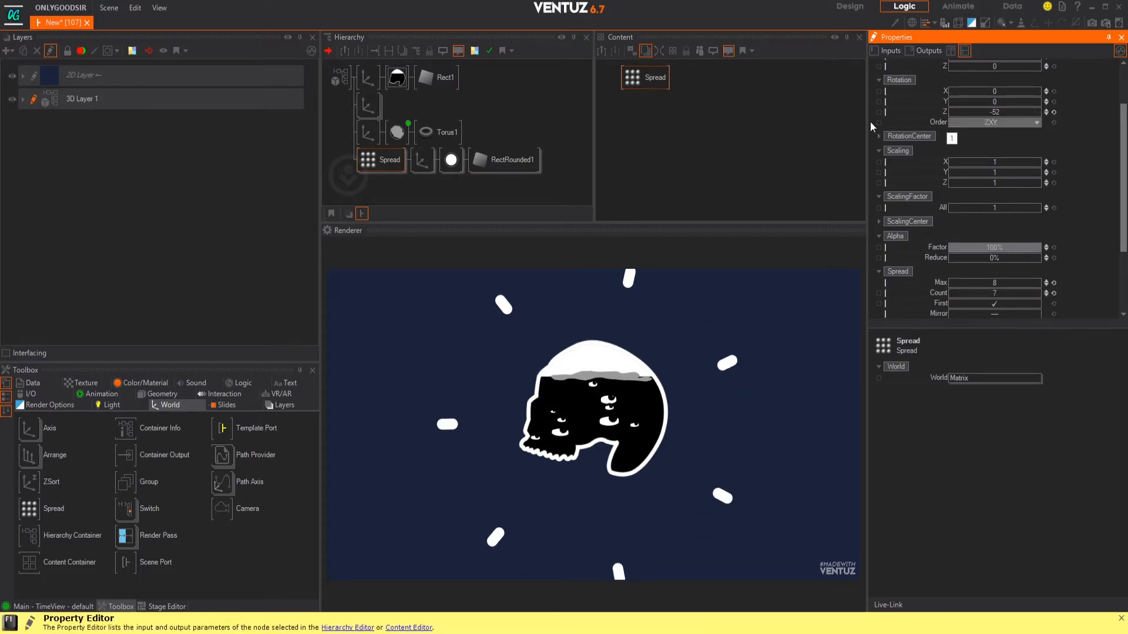
Merge the Spread branch into a hierarchy container and rename the container to spark
click(377, 171)
right_click(369, 167)
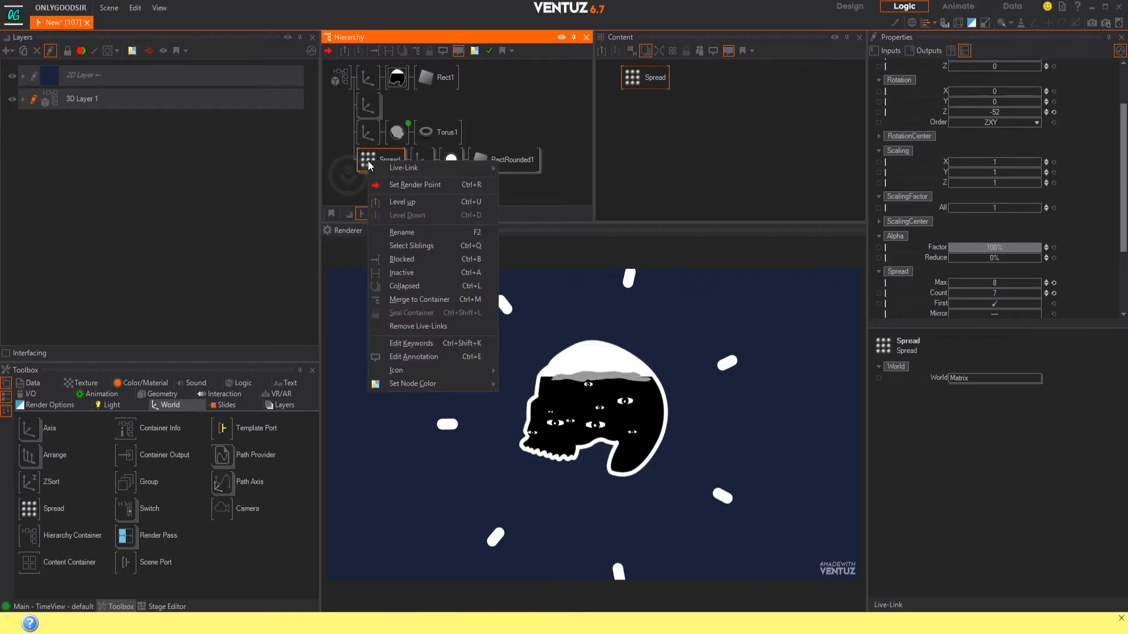
click(438, 294)
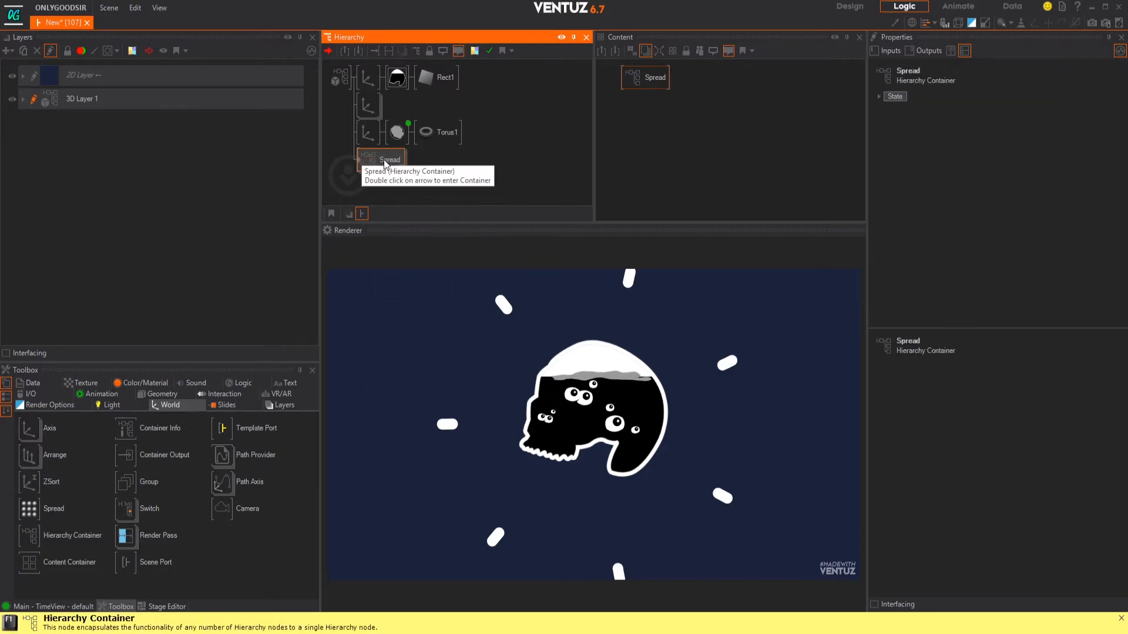
key(F2)
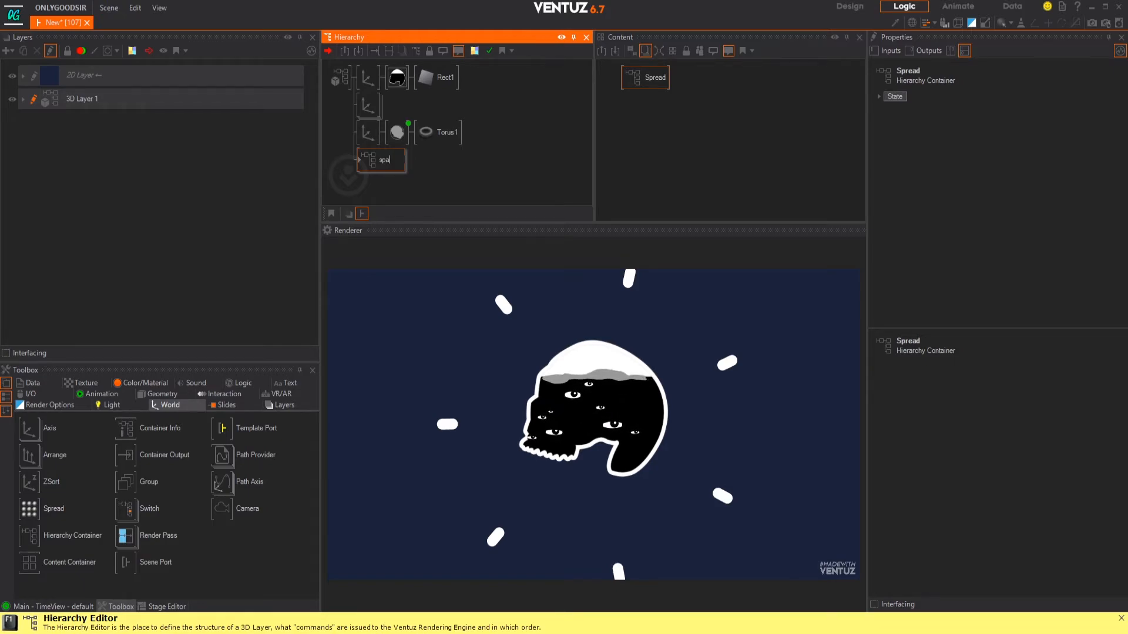
key(Return)
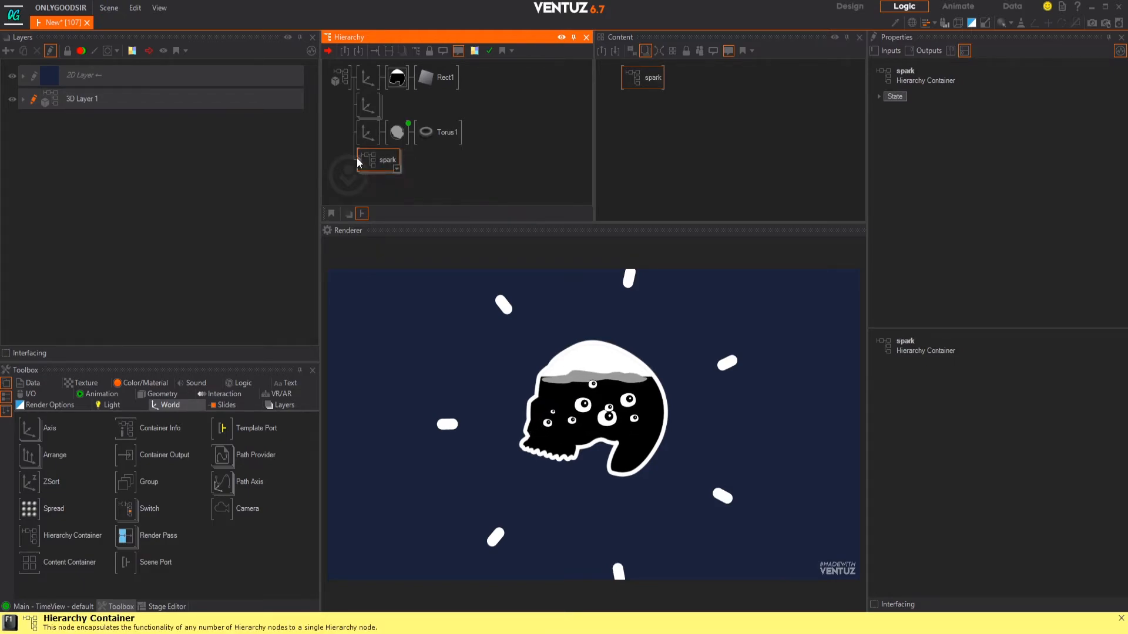
Inside the spark container, set the axis X position to -8.54 and size the rounded rectangle to X 0.06 and Y 0.14
double_click(385, 163)
click(370, 83)
click(422, 81)
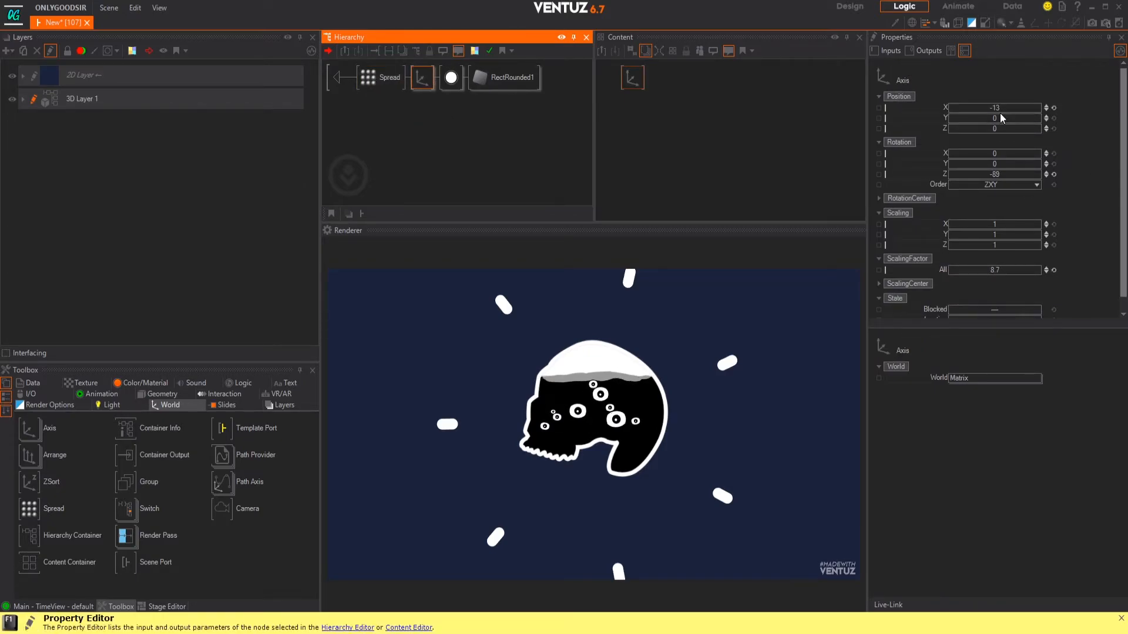
drag(998, 108, 1021, 134)
click(506, 77)
click(1021, 133)
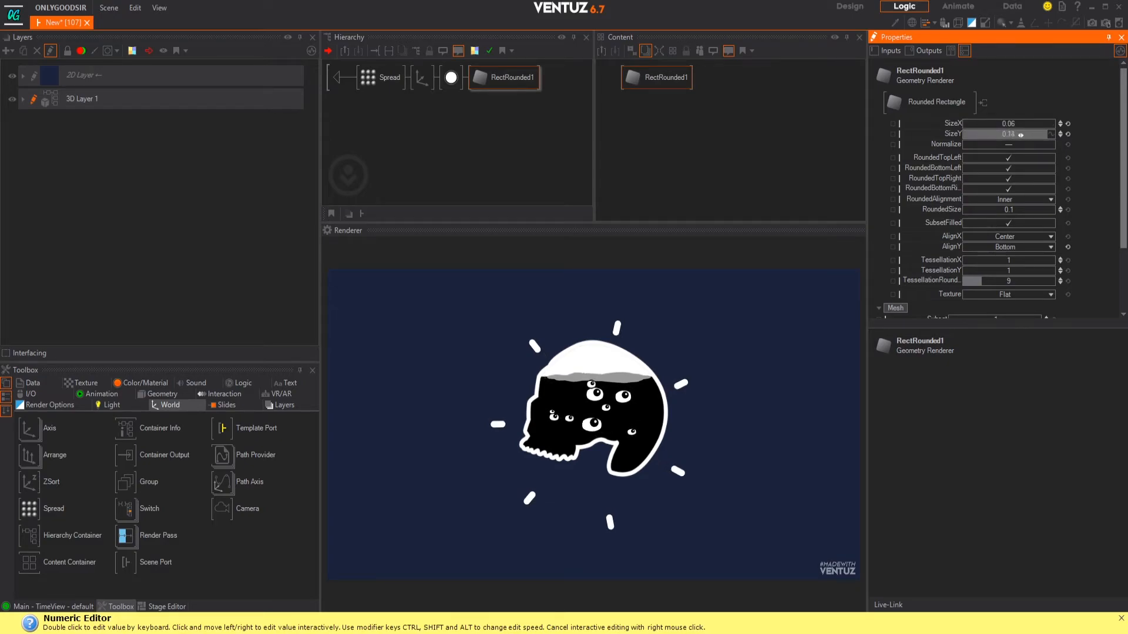
Add a Keyframe Animation node beside the dashes' axis in the spark container's content
click(421, 77)
click(711, 135)
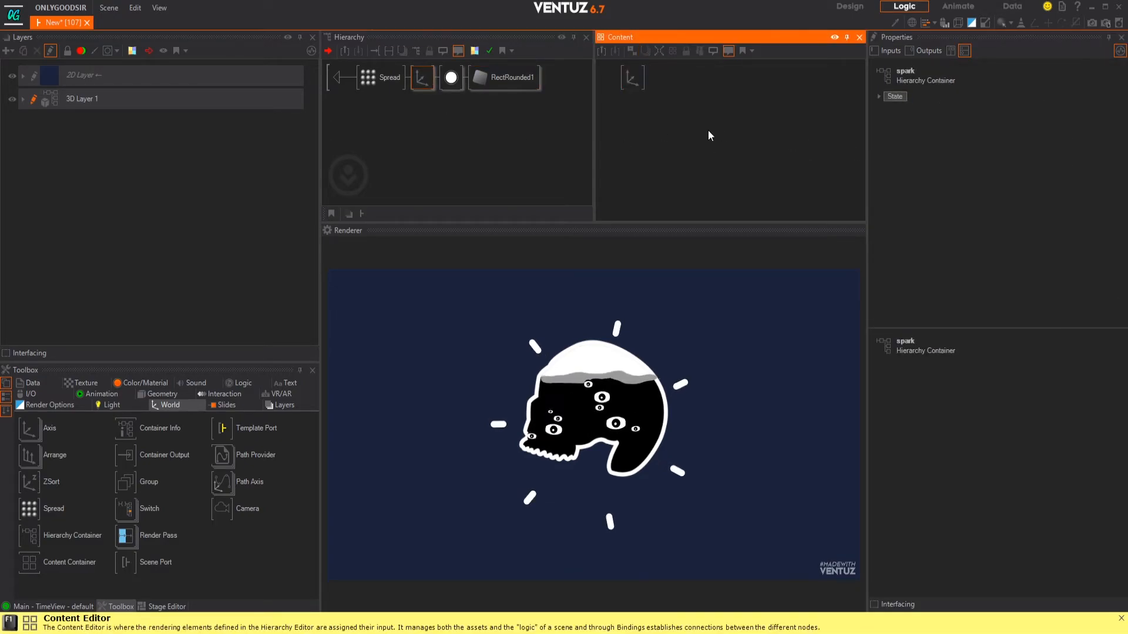
right_click(708, 129)
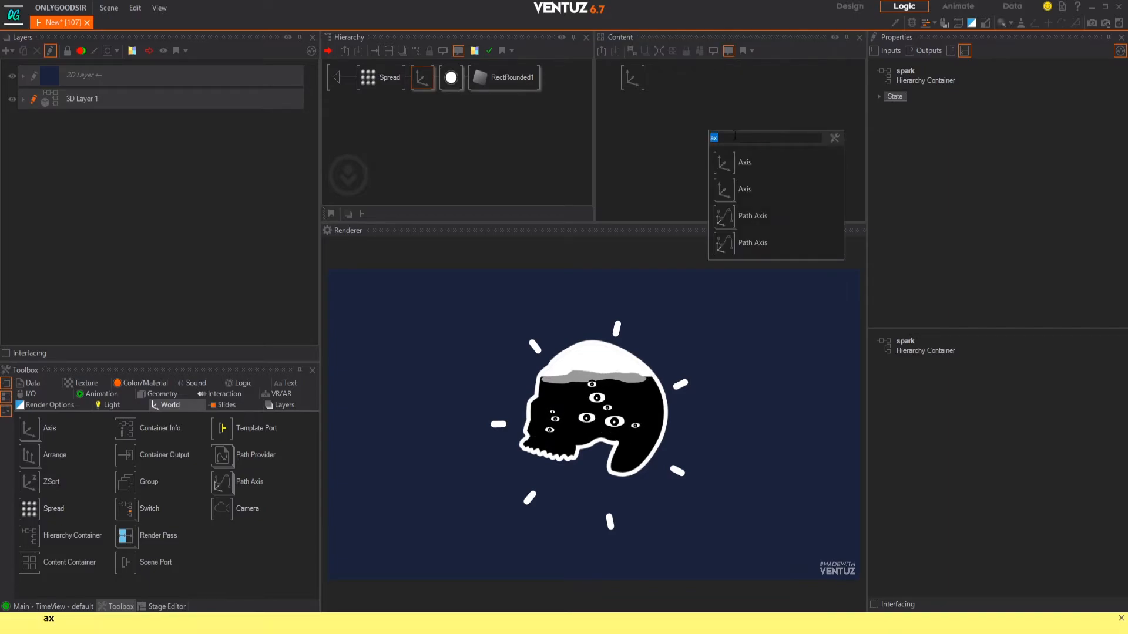
click(618, 132)
click(96, 394)
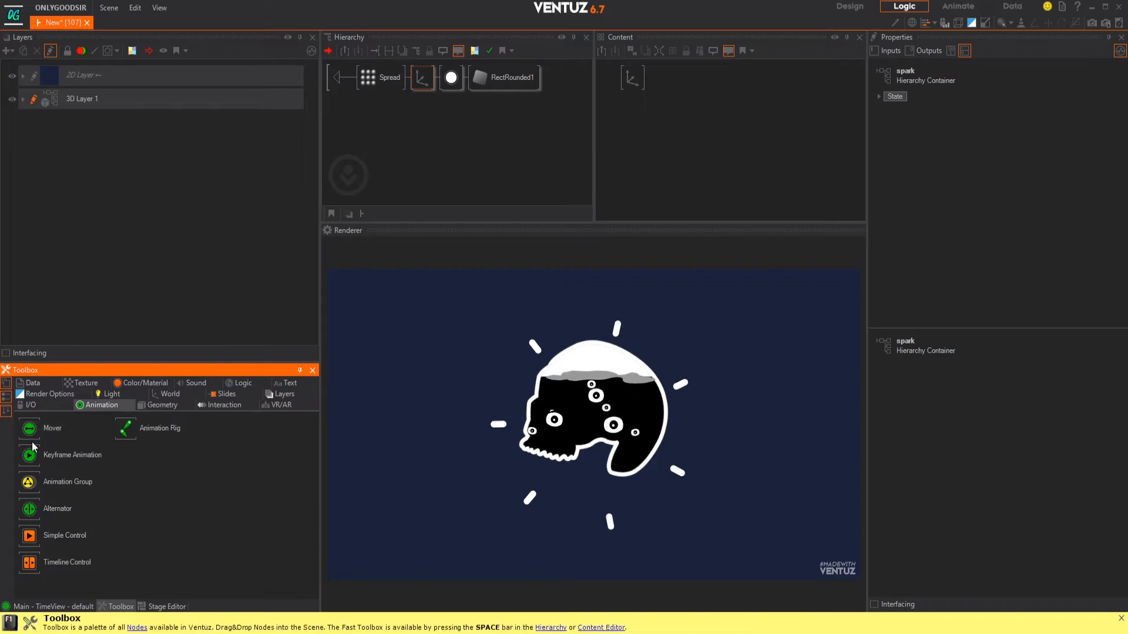
drag(632, 94, 657, 110)
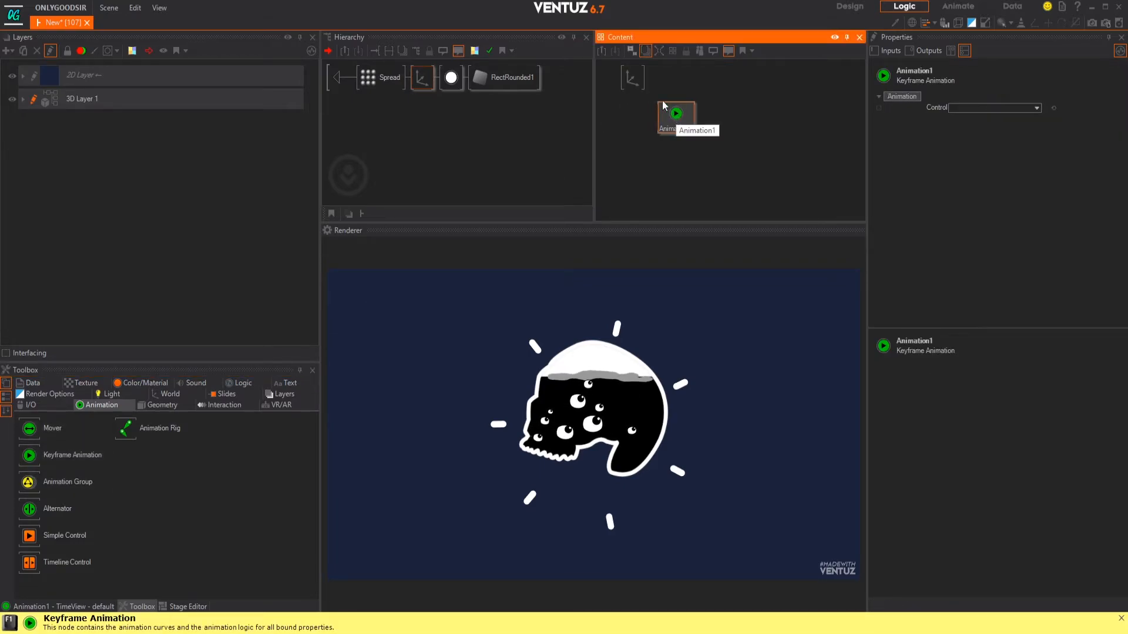
Bind the axis's X position and the white material's opacity to the keyframe animation, with the axis X position at -8.74
click(638, 82)
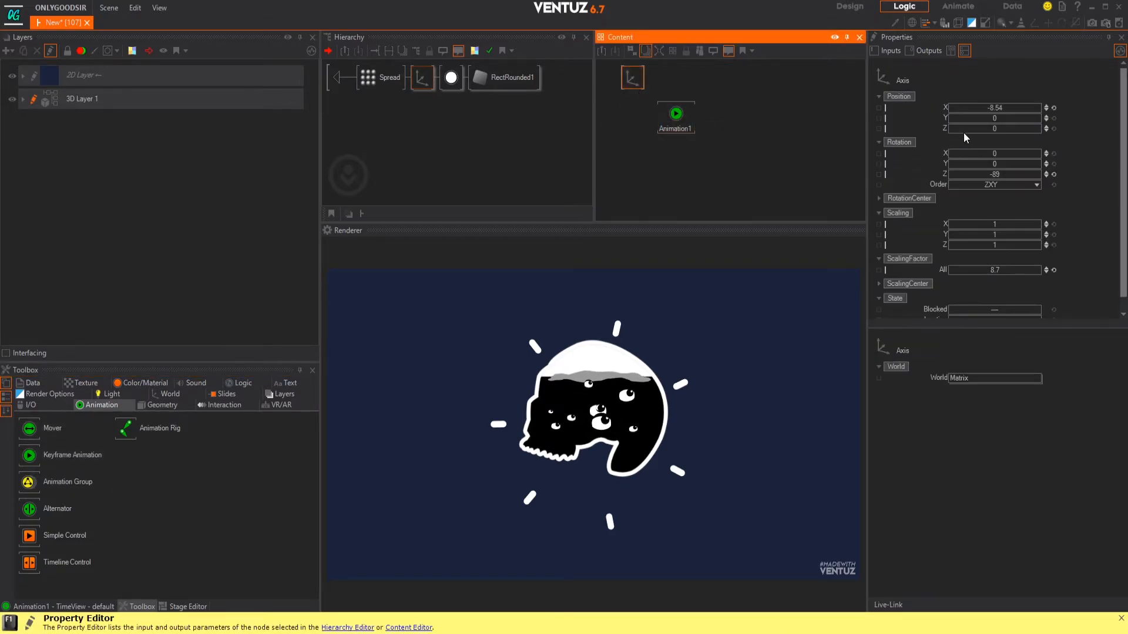
drag(998, 111, 1015, 108)
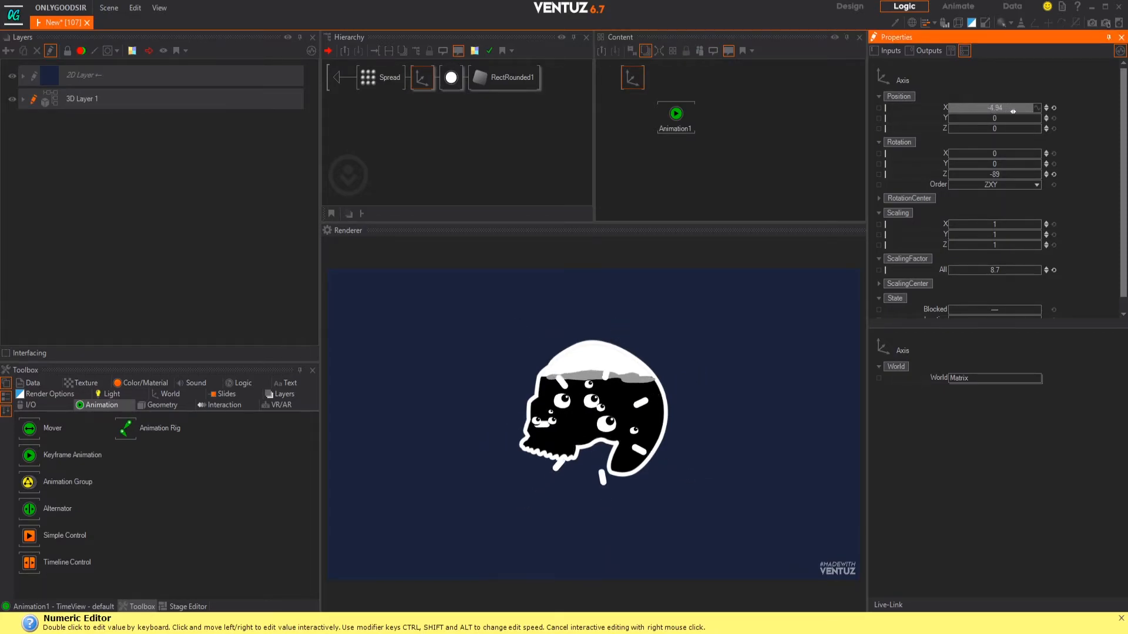
drag(993, 112, 676, 115)
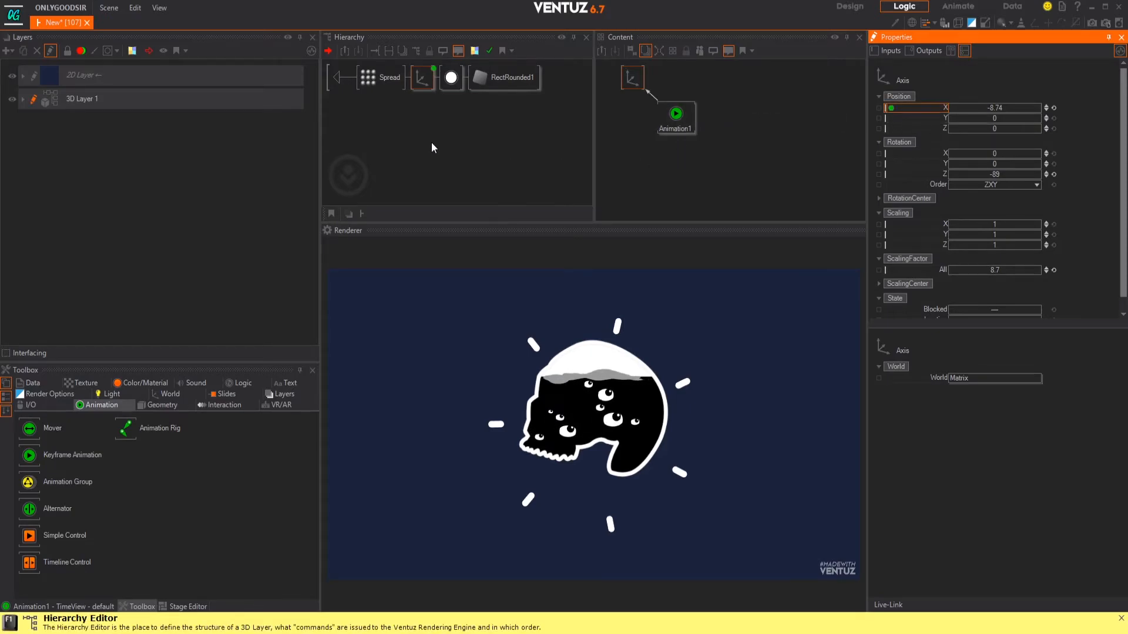
click(451, 77)
click(626, 109)
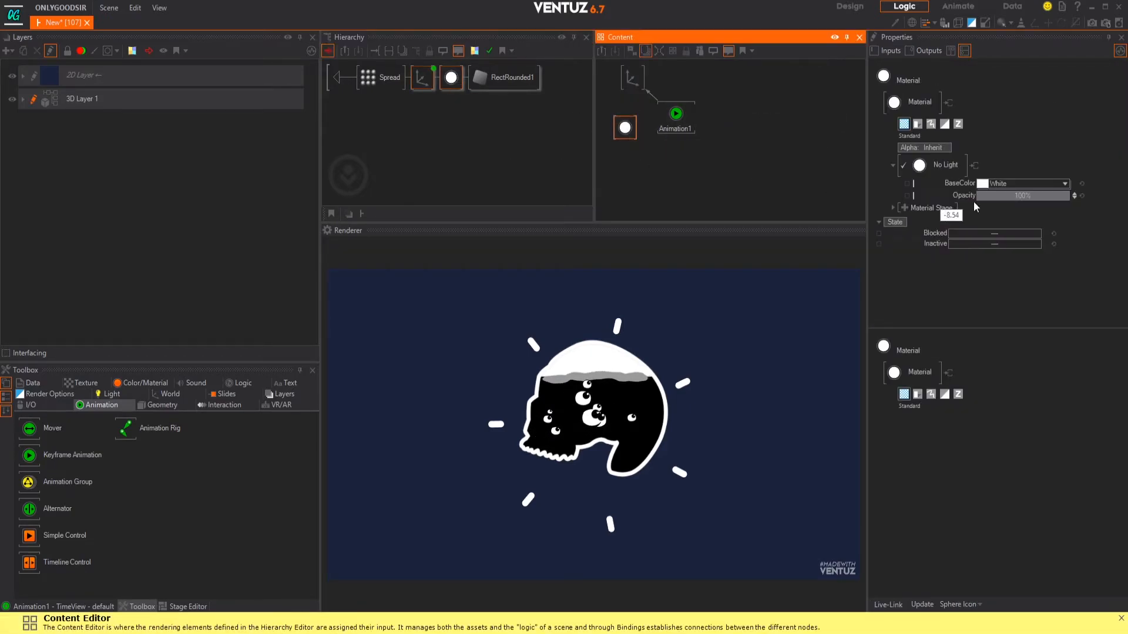
drag(941, 201, 675, 115)
click(676, 118)
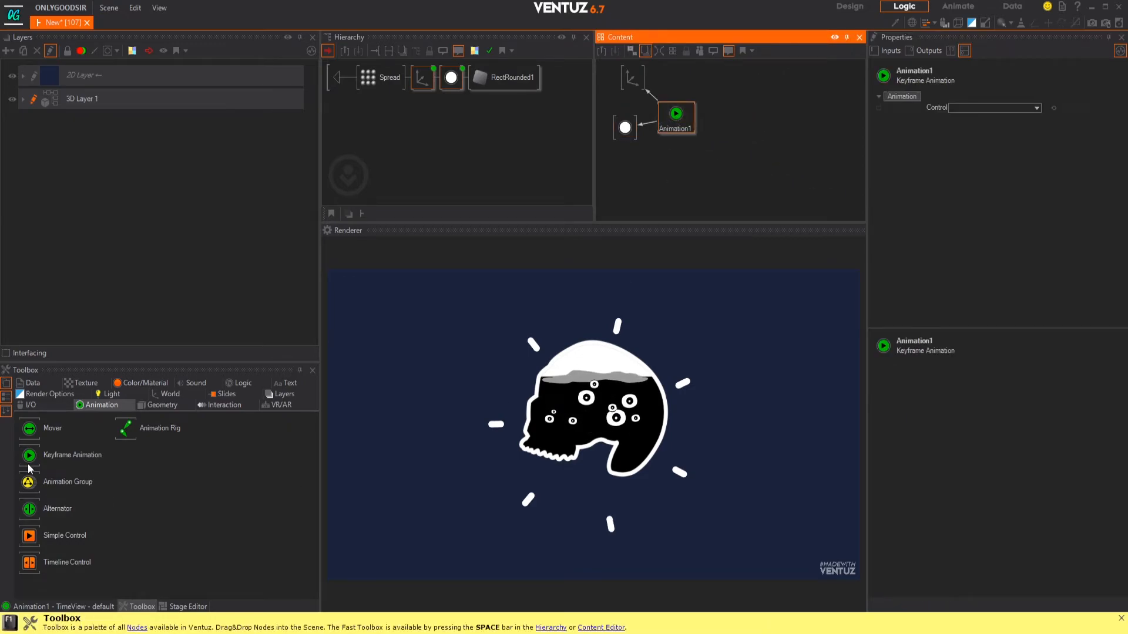
Open the animation's timeline and key Position X and material opacity at 0 on frame 0
click(79, 607)
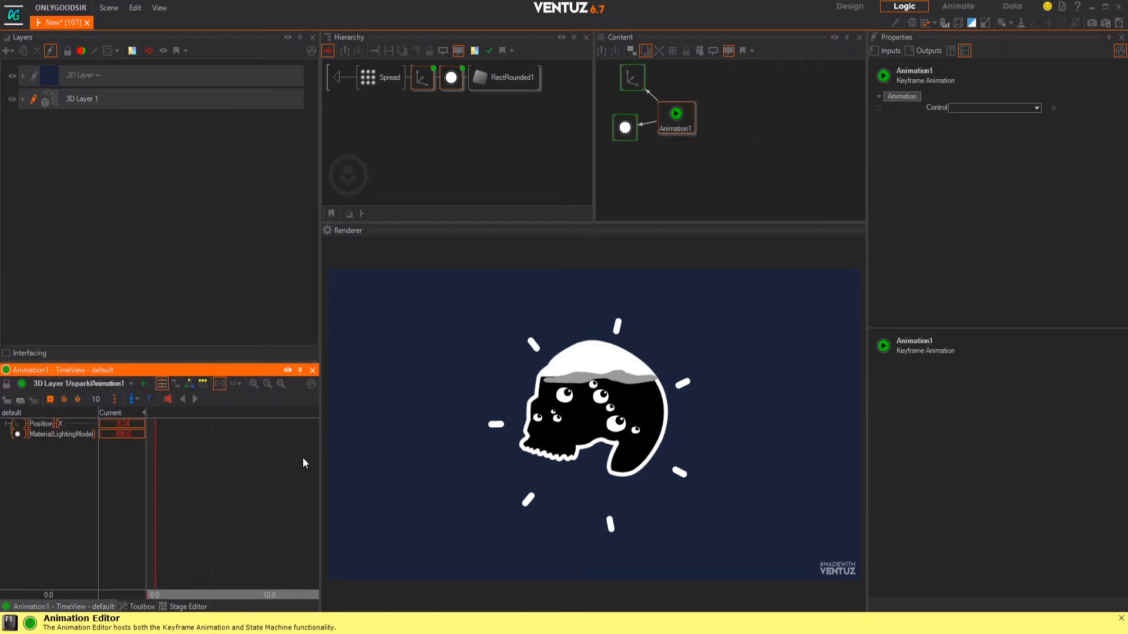
click(122, 434)
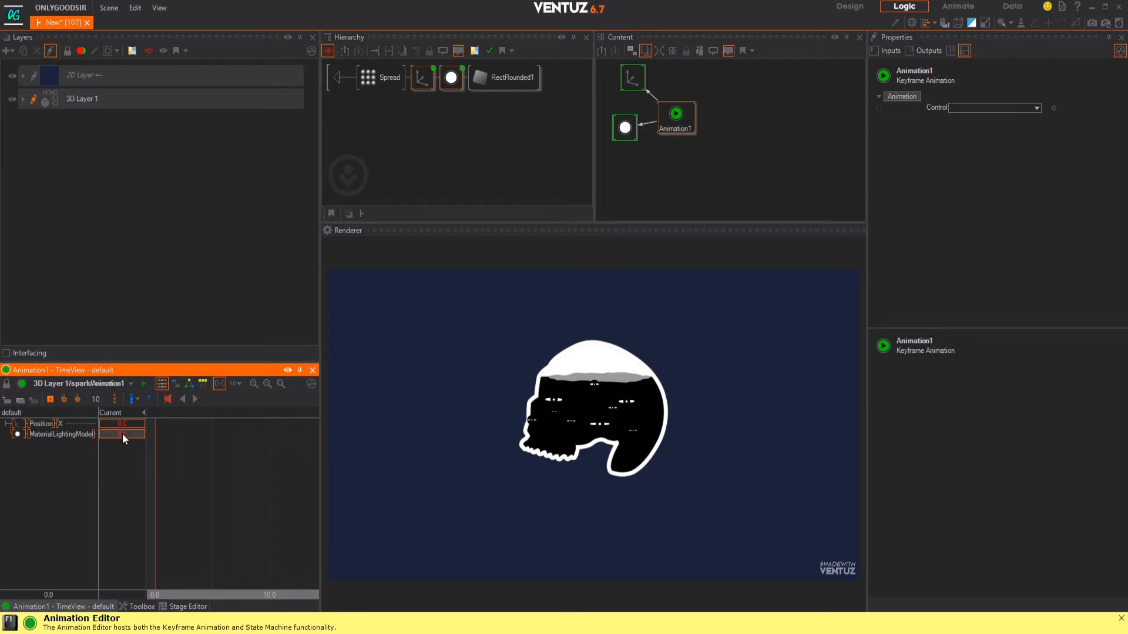
click(50, 399)
Key Position X at 5.85 and material opacity at 100 on frame 5
drag(160, 470, 212, 477)
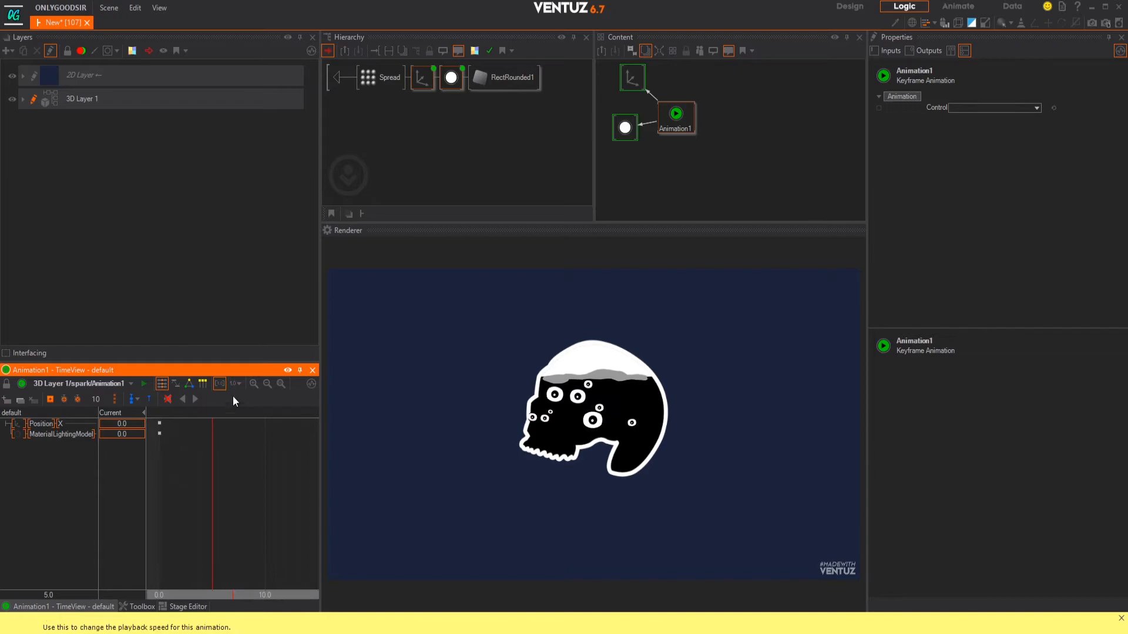
click(121, 425)
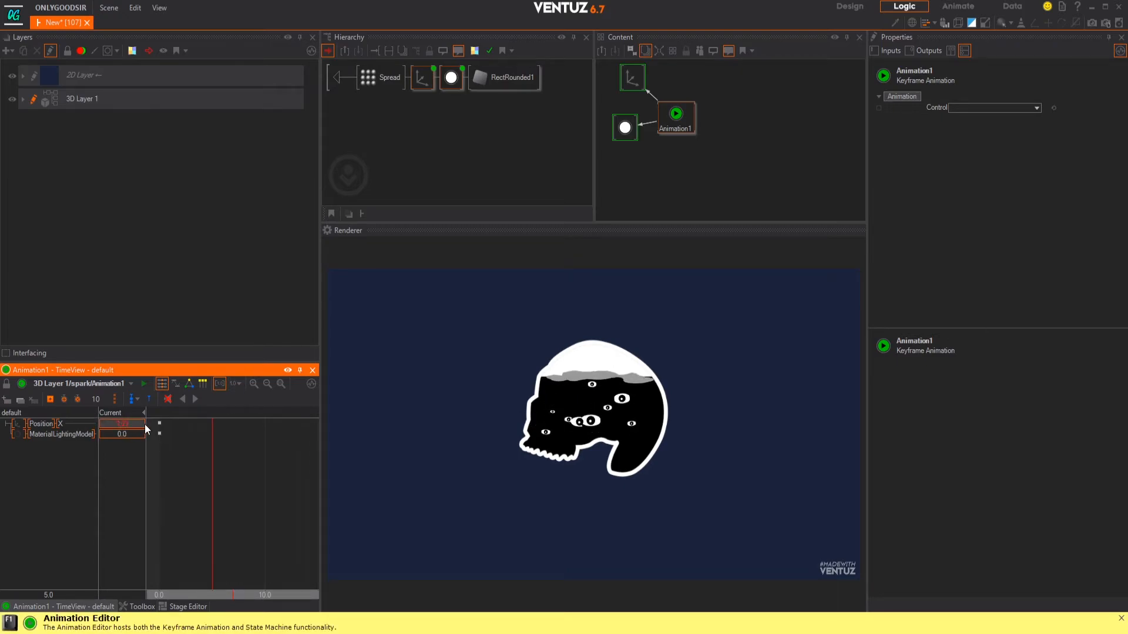
click(129, 430)
text(100)
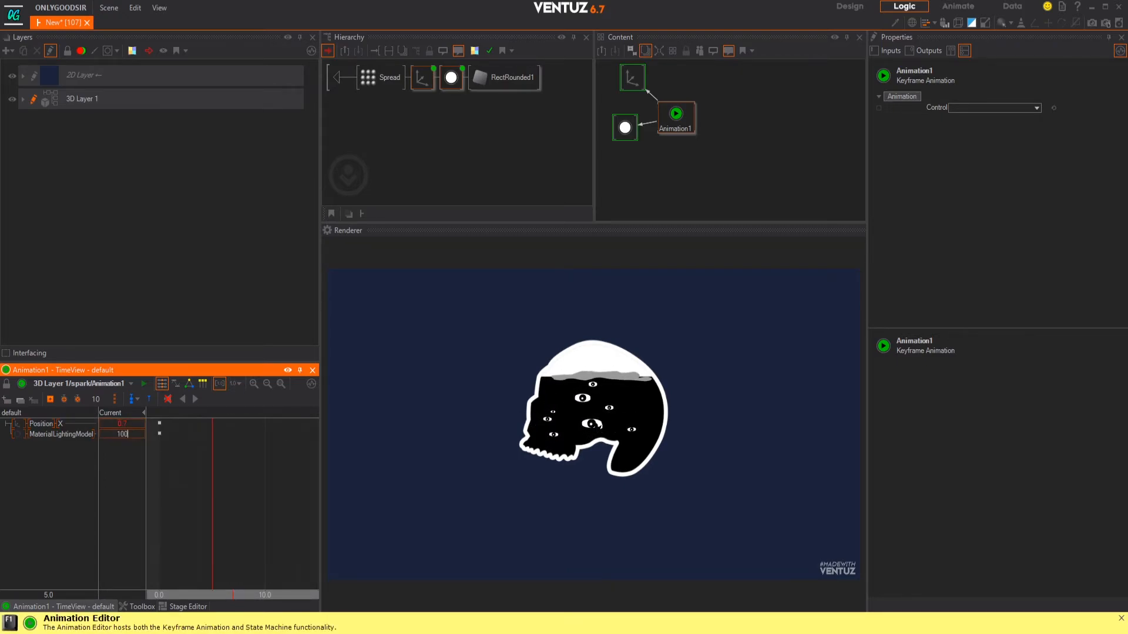
key(Return)
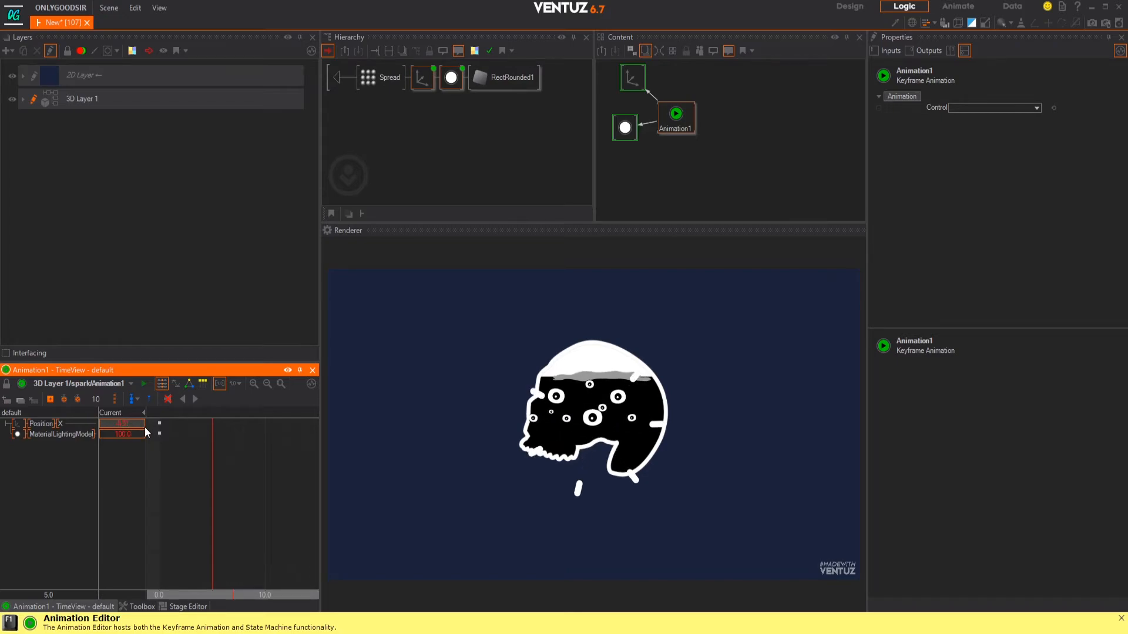
click(50, 399)
Key Position X at 8.74 and material opacity at 0 on frame 10
drag(158, 481, 229, 487)
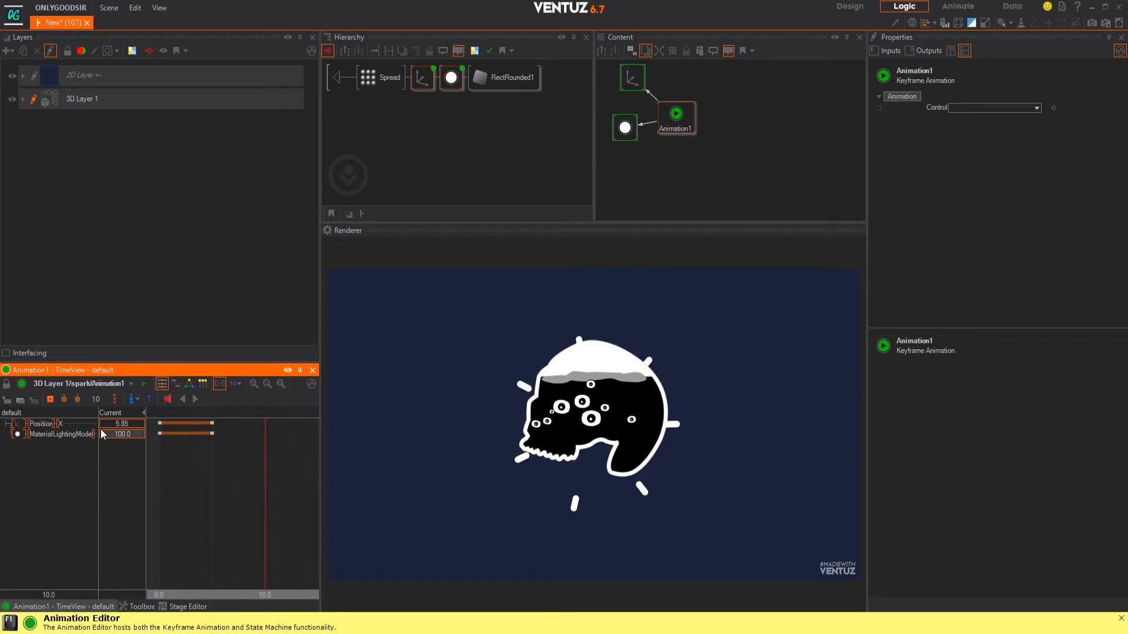
double_click(133, 436)
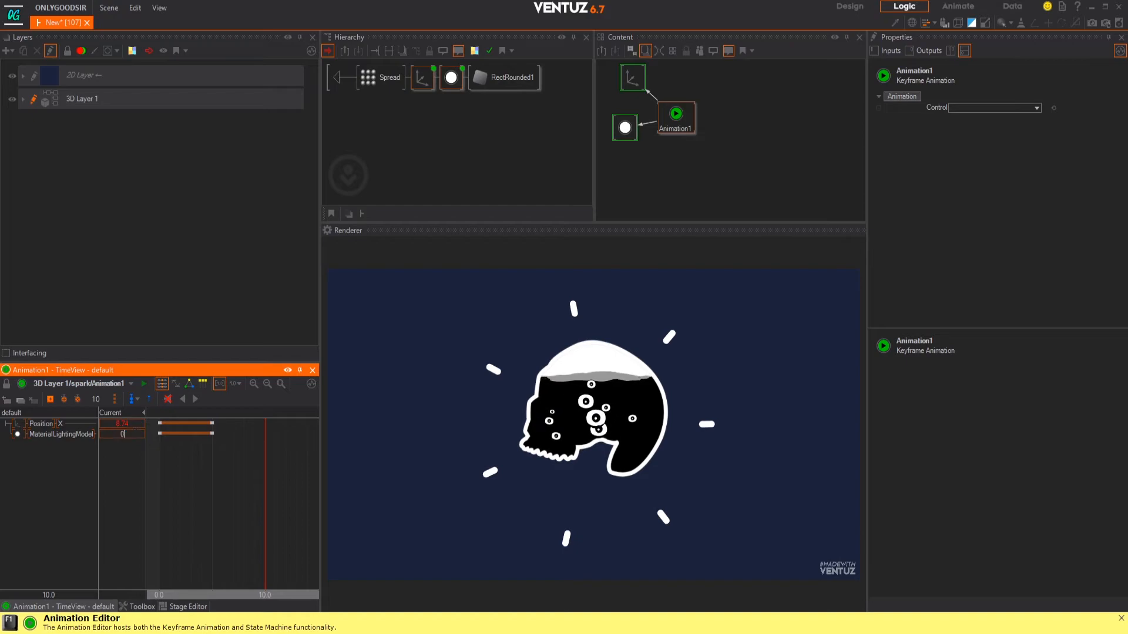
text(0)
key(Return)
click(50, 400)
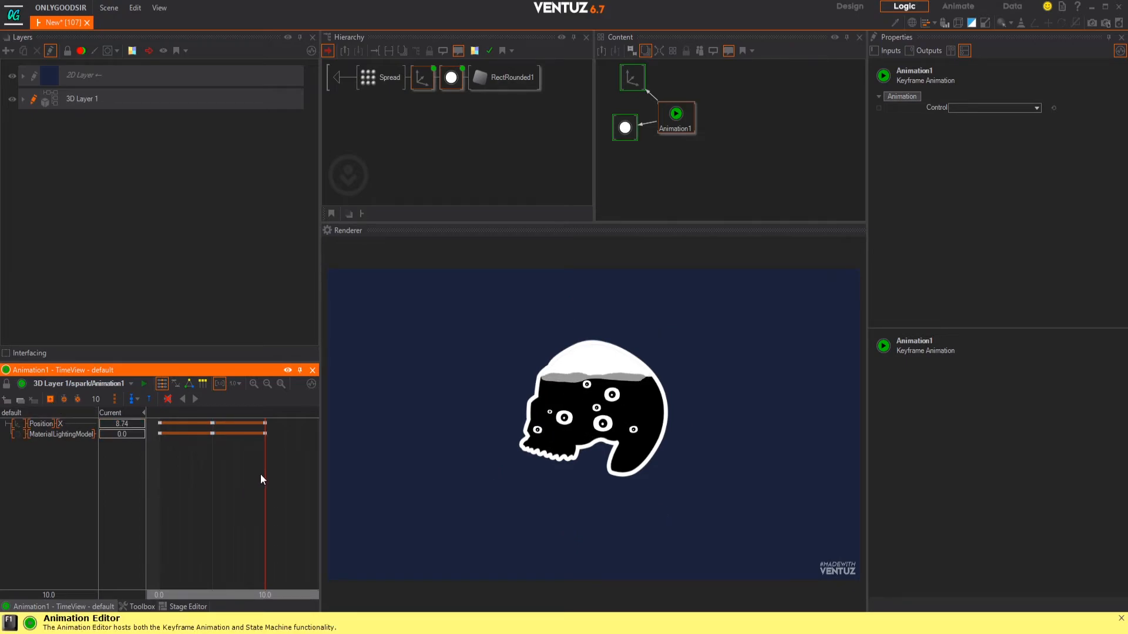
Move the middle keyframes of both tracks to frame 6.3 and play the animation from the start
mouse_move(216, 421)
mouse_down()
mouse_move(212, 440)
mouse_move(226, 436)
mouse_up()
drag(266, 481, 157, 470)
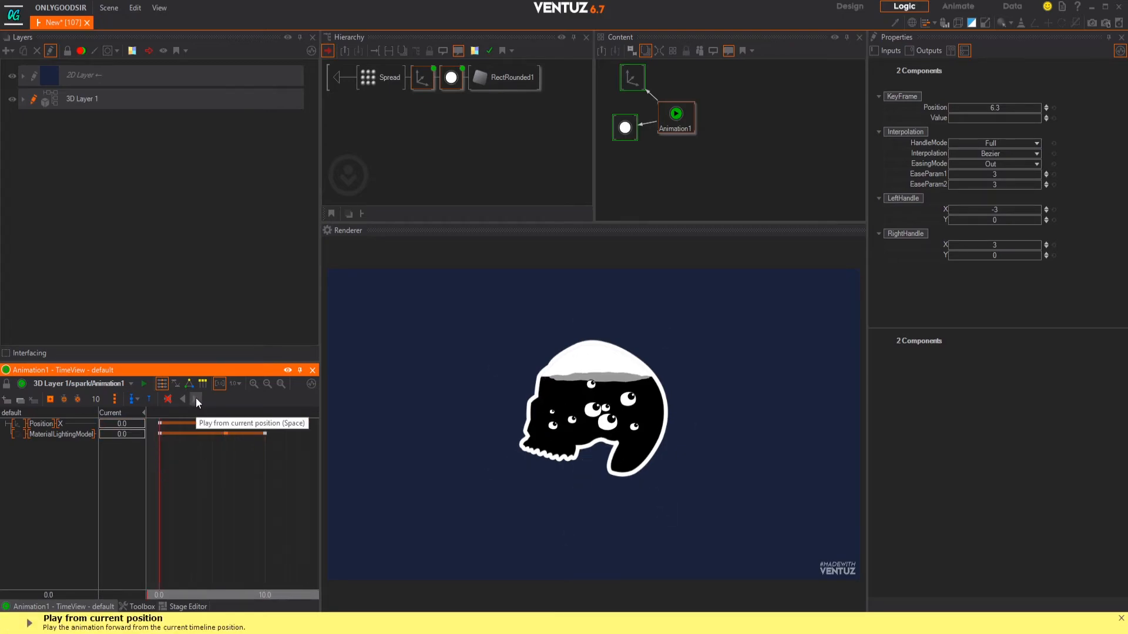
click(195, 400)
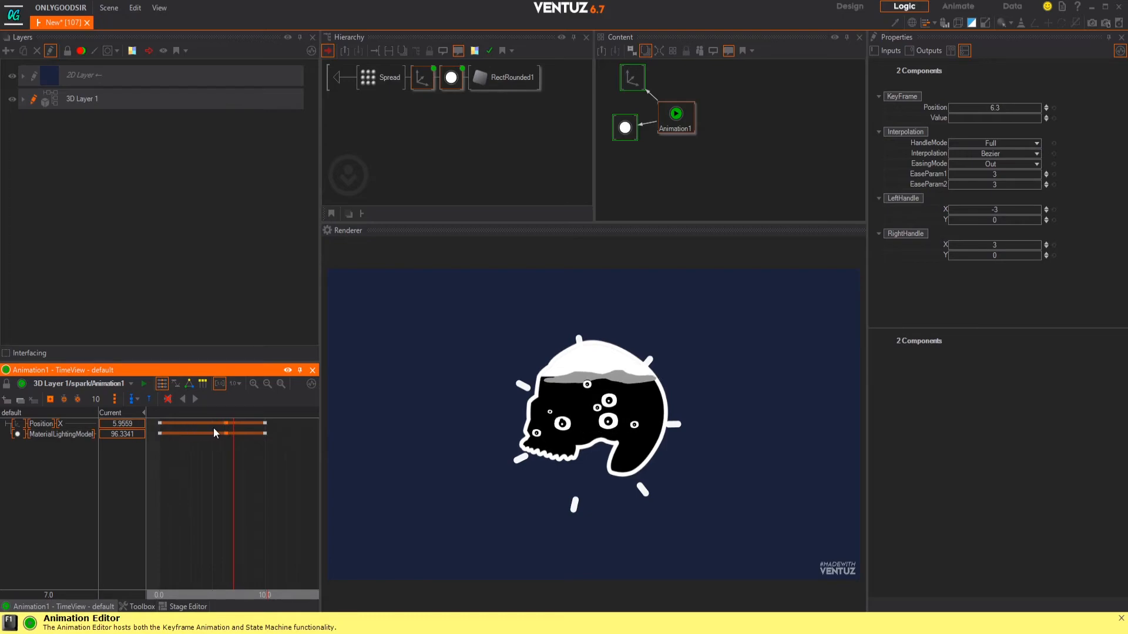
Delete the middle Position X keyframe and scrub from frame 0 to check the dashes' movement and fade-in
key(Delete)
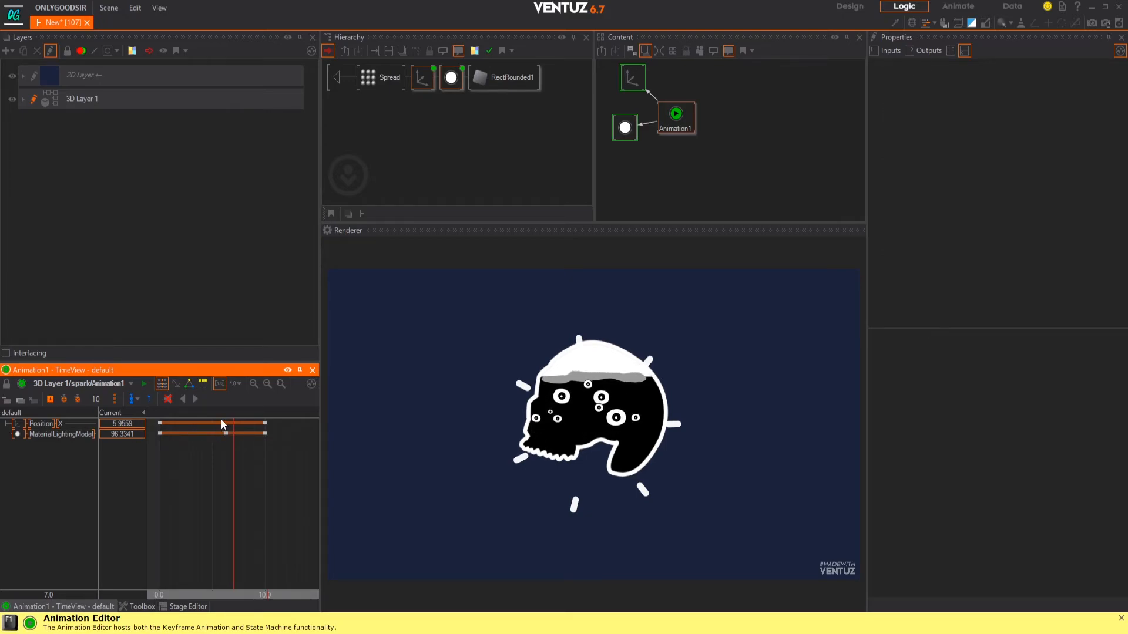
drag(234, 470, 160, 487)
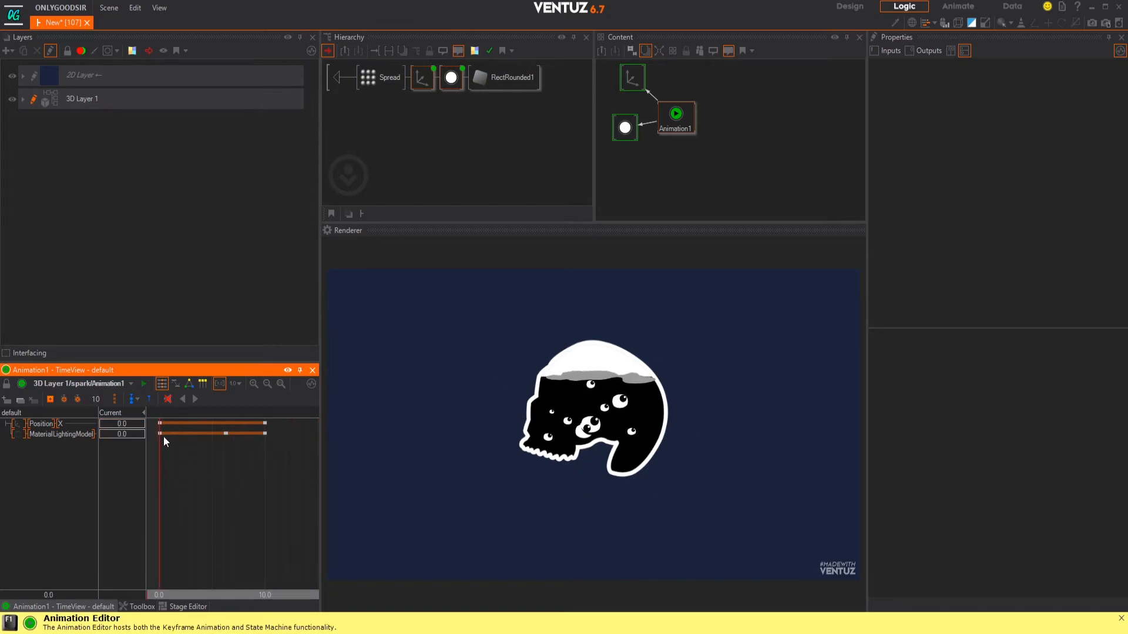
drag(159, 470, 197, 497)
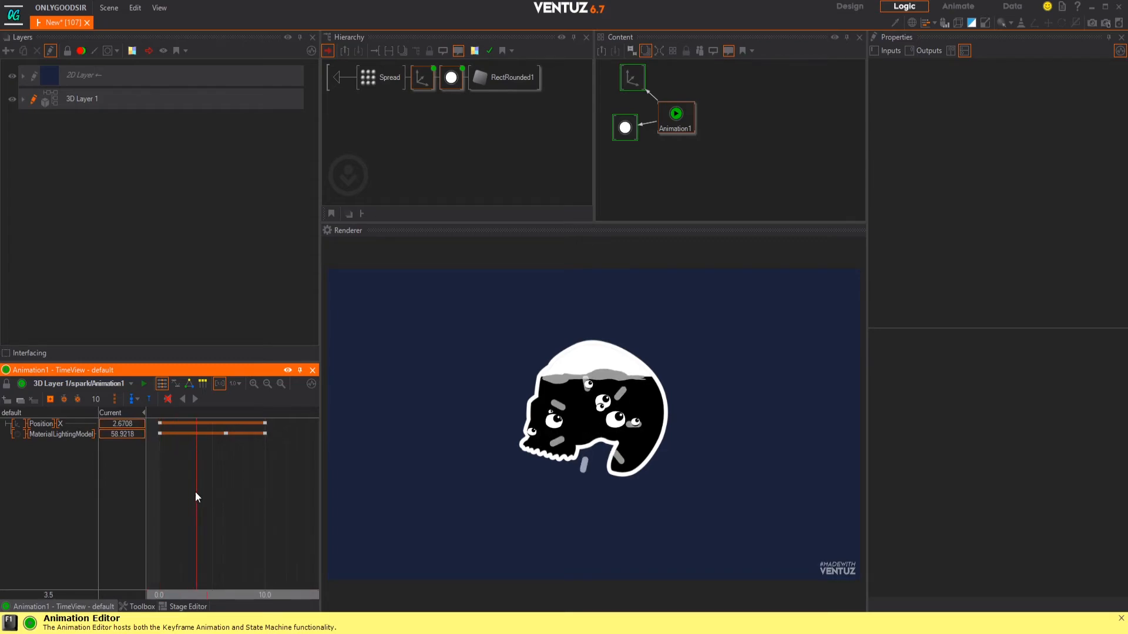
click(160, 435)
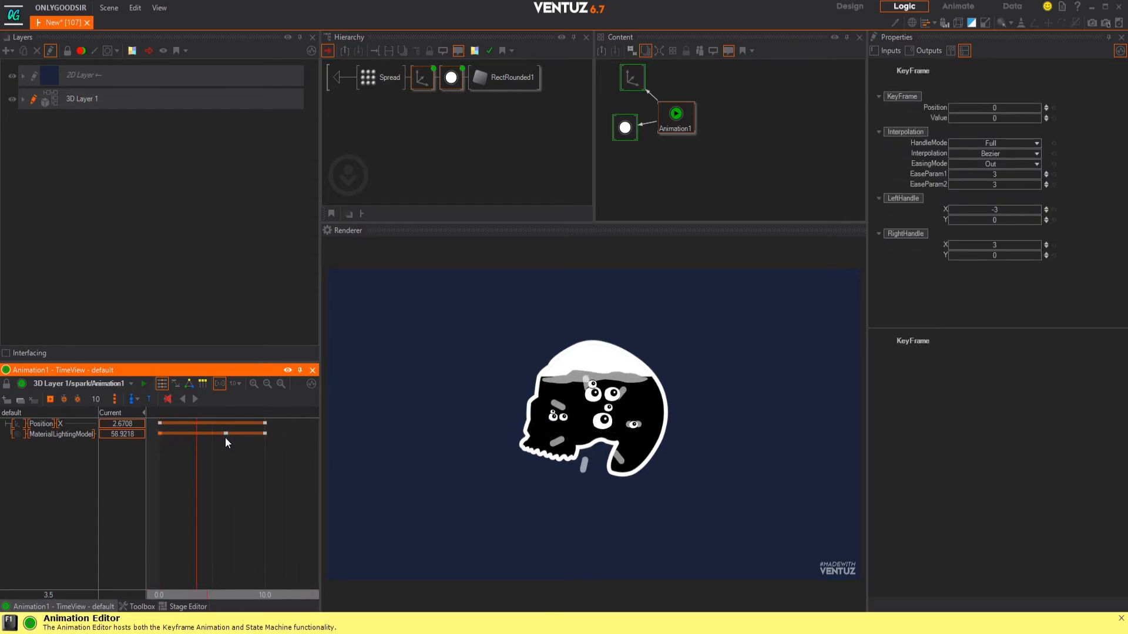
Add a material opacity keyframe of 100 at frame 2.4 and return the playhead to frame 0
drag(197, 480, 196, 480)
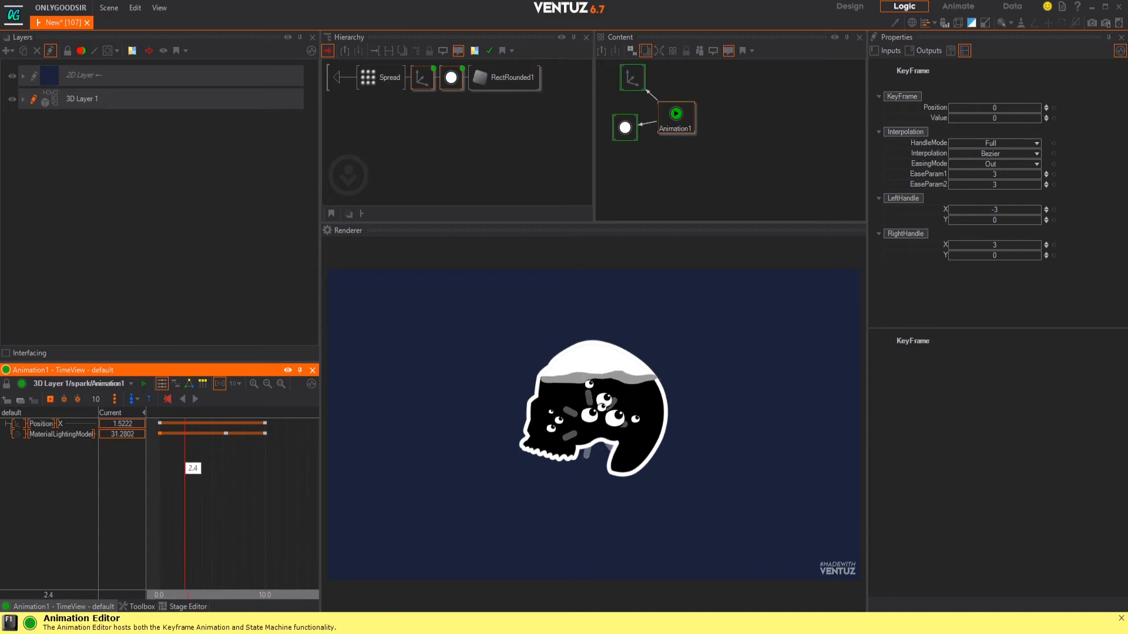
click(50, 399)
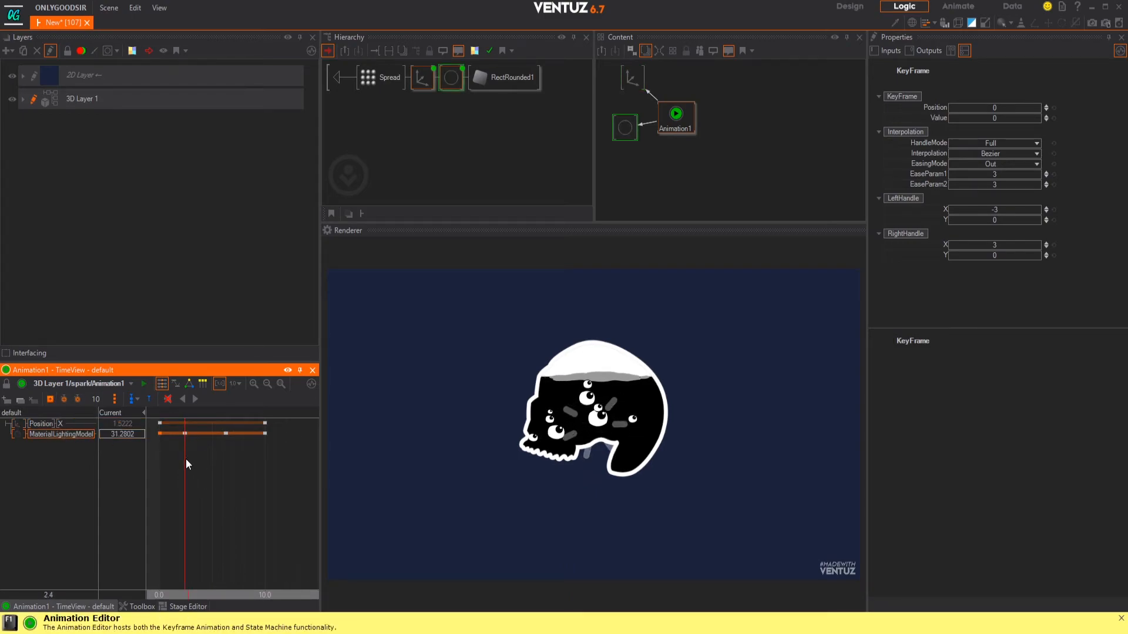
double_click(122, 434)
text(100)
key(Return)
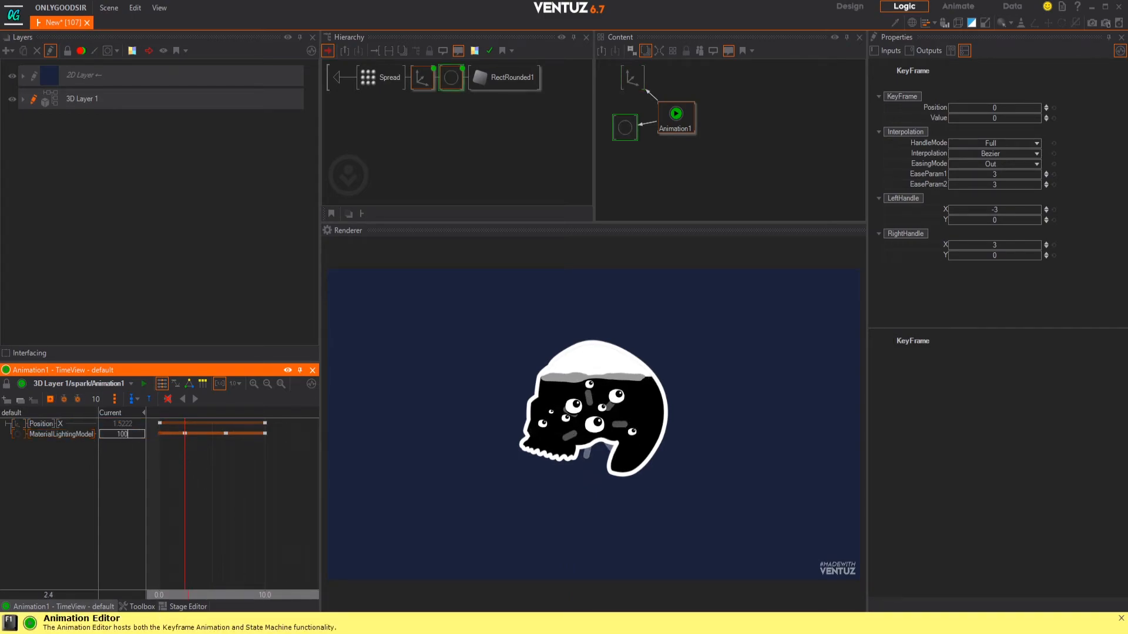
drag(185, 460, 160, 460)
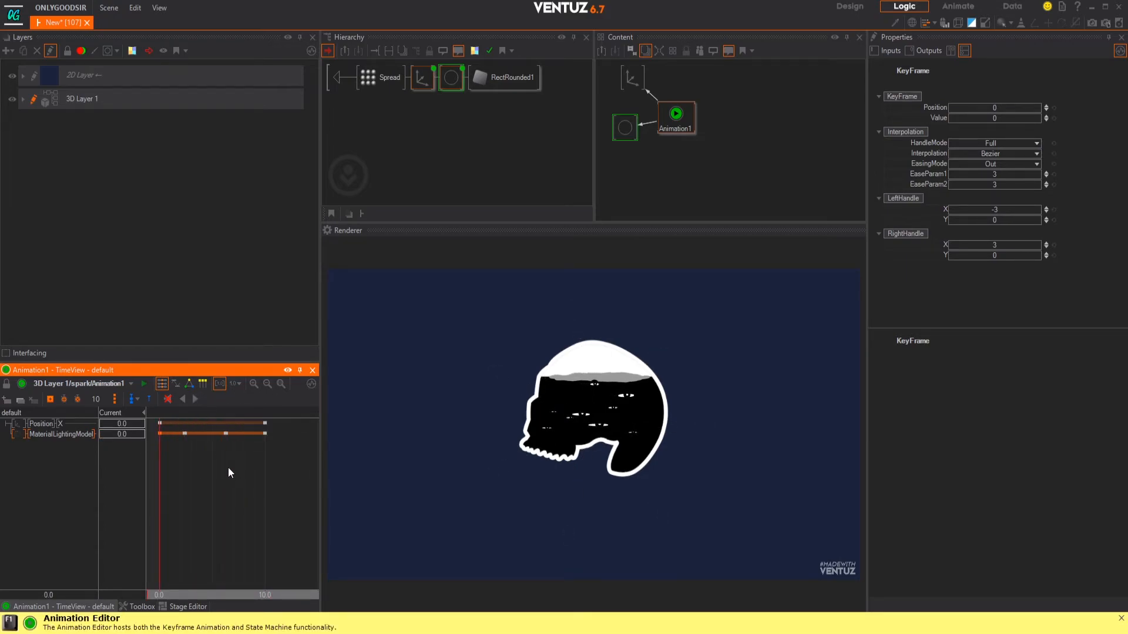
Add a Simple Control node inside the spark container and bind it to Animation1's Control property
click(351, 80)
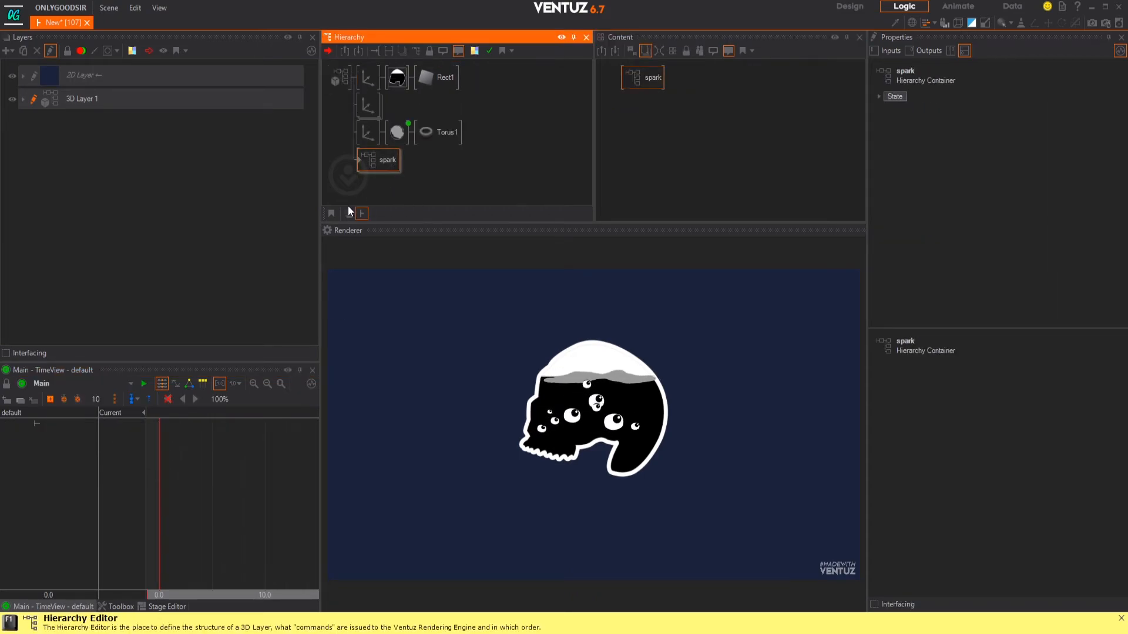
double_click(378, 157)
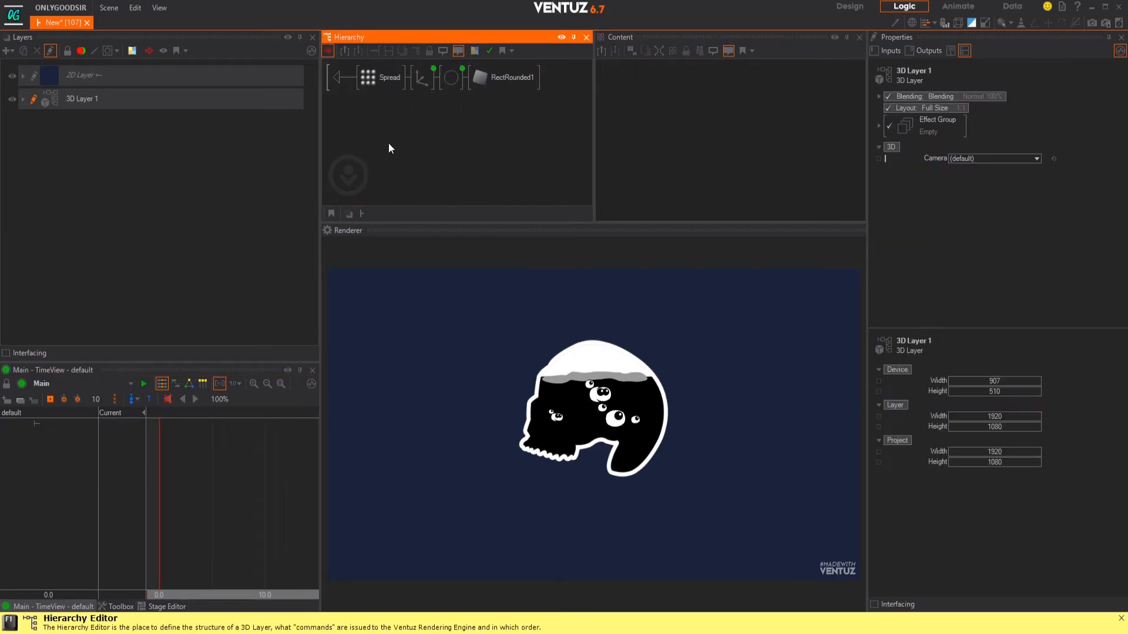
click(397, 76)
click(422, 77)
click(681, 118)
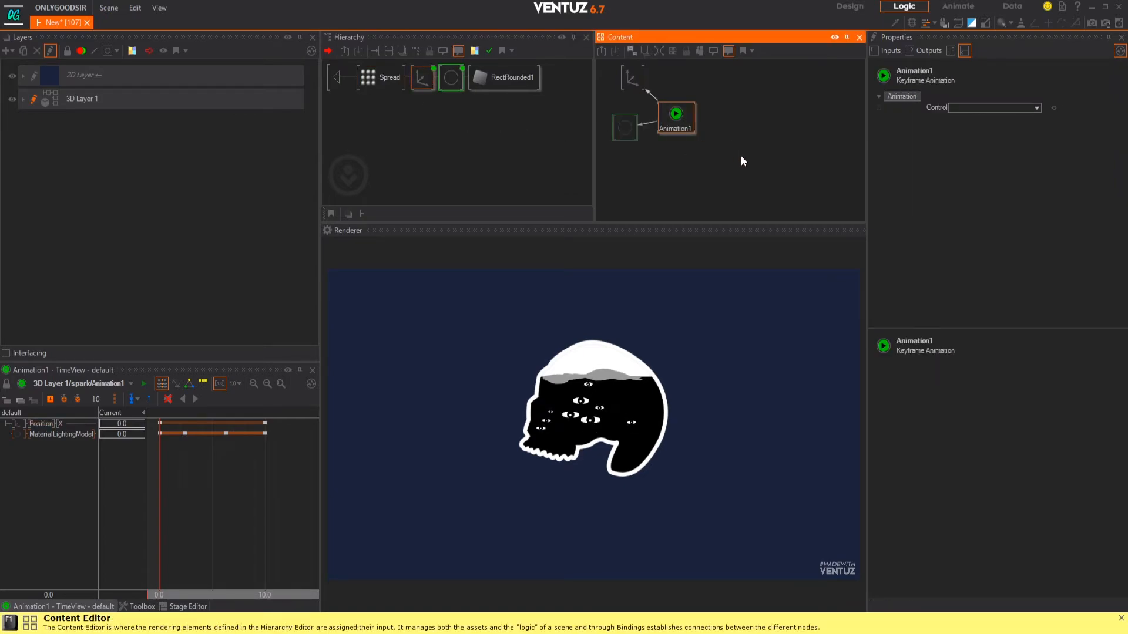
drag(141, 607, 171, 452)
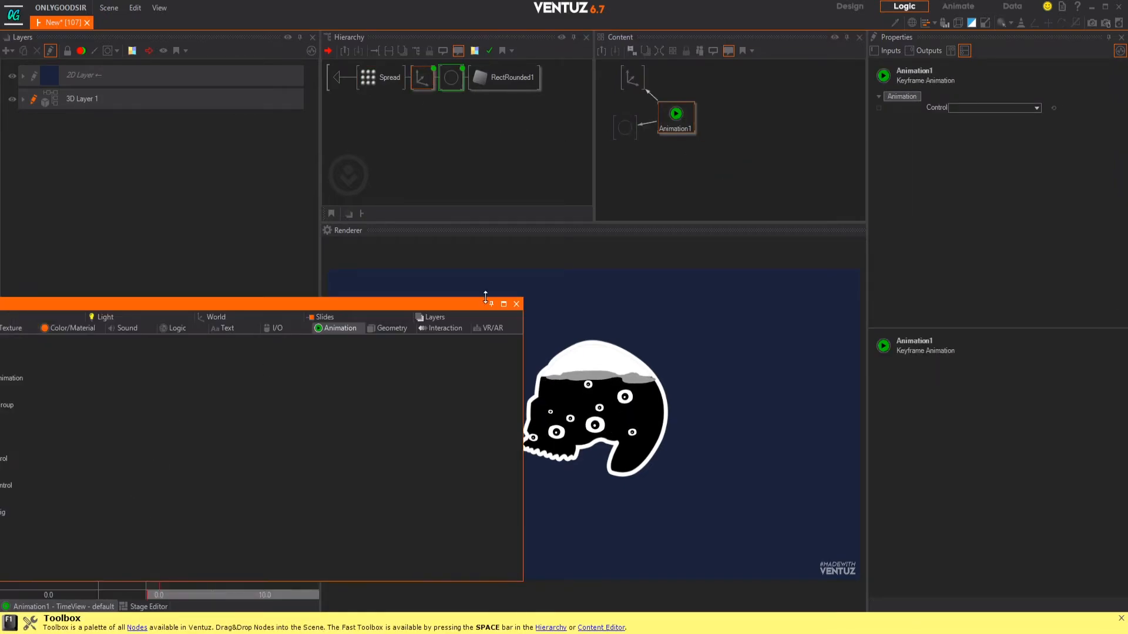
drag(409, 307, 160, 484)
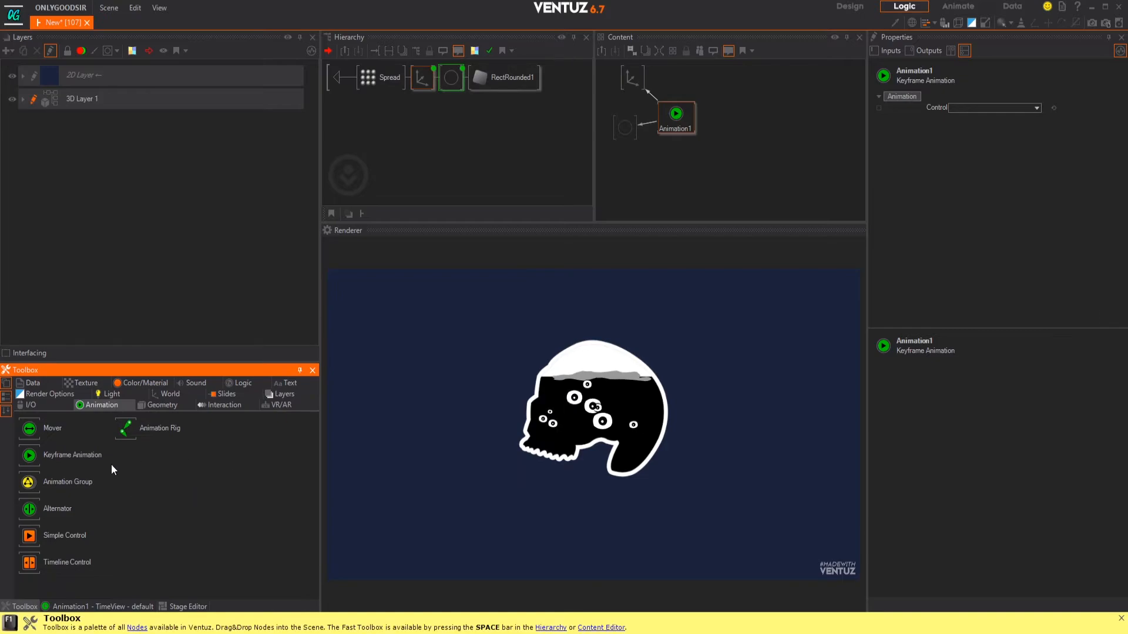
drag(713, 124, 738, 122)
click(680, 119)
drag(935, 108, 740, 124)
click(738, 123)
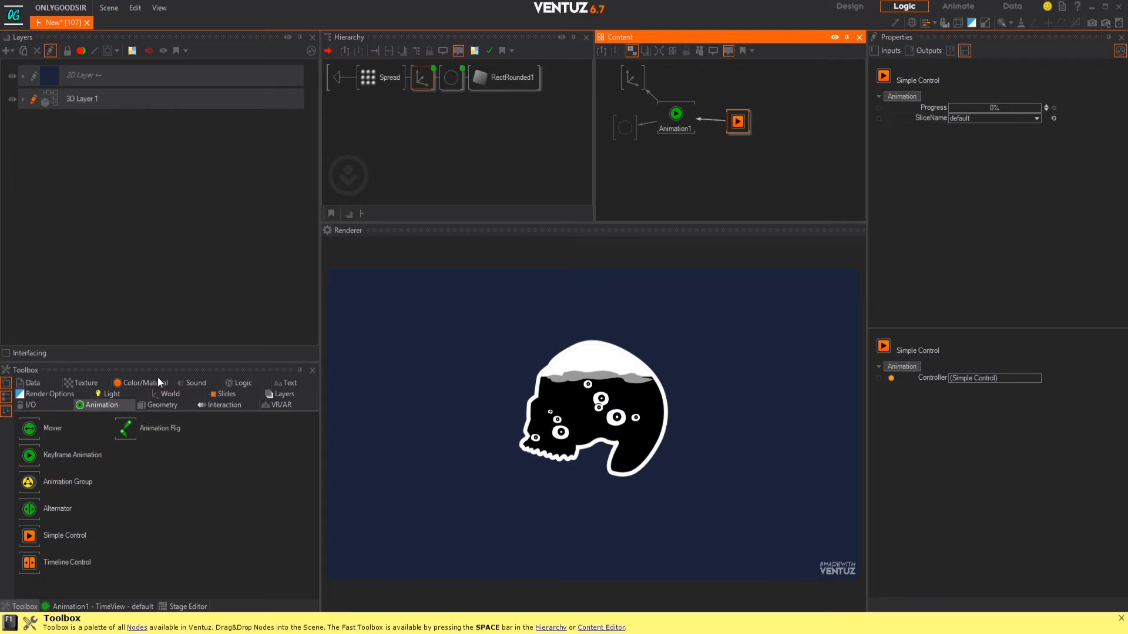
Add a Mover node below the Simple Control and bind it to the control's Progress
drag(47, 430, 463, 330)
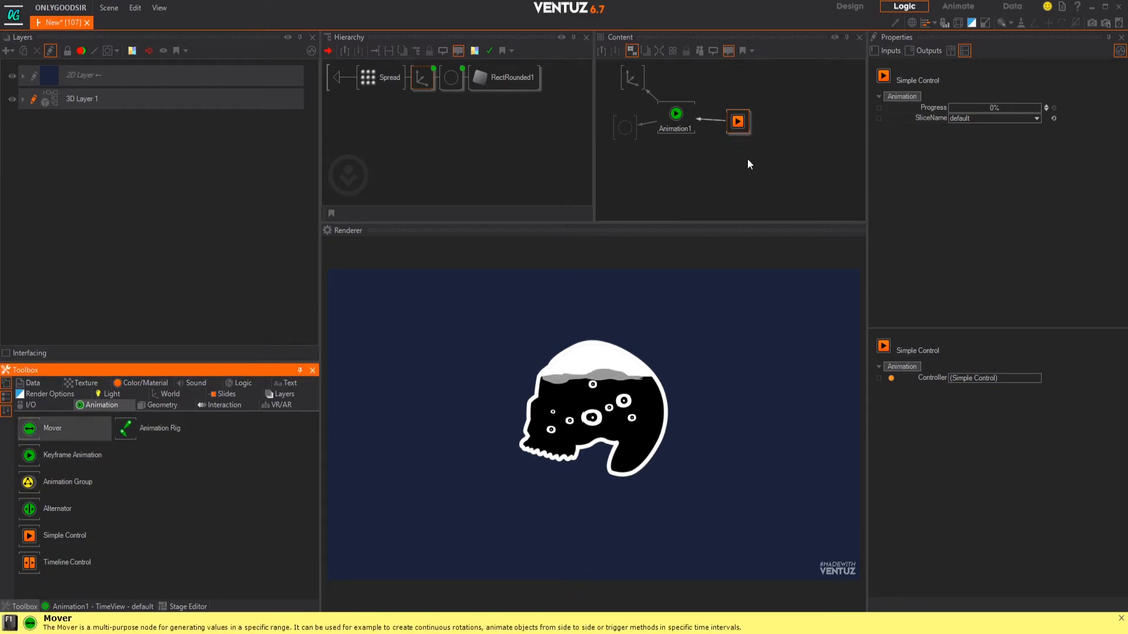
drag(747, 159, 748, 159)
click(738, 122)
drag(927, 110, 753, 161)
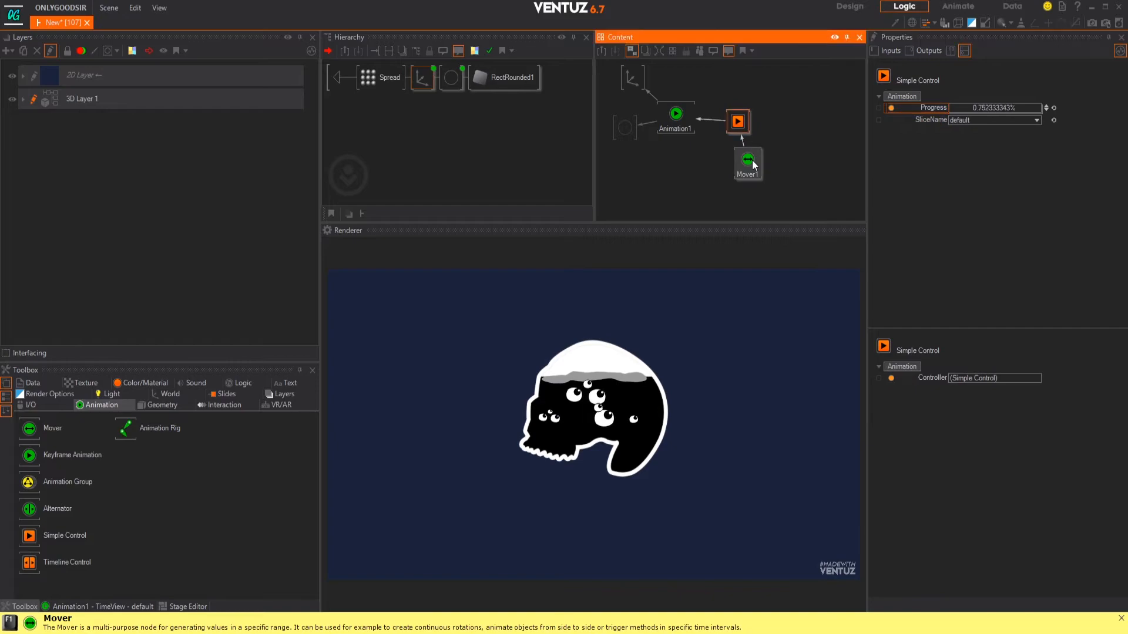
Set Mover1's range to Min 0 and Max 100, turn off Swing, and set its duration to 2 s
click(753, 165)
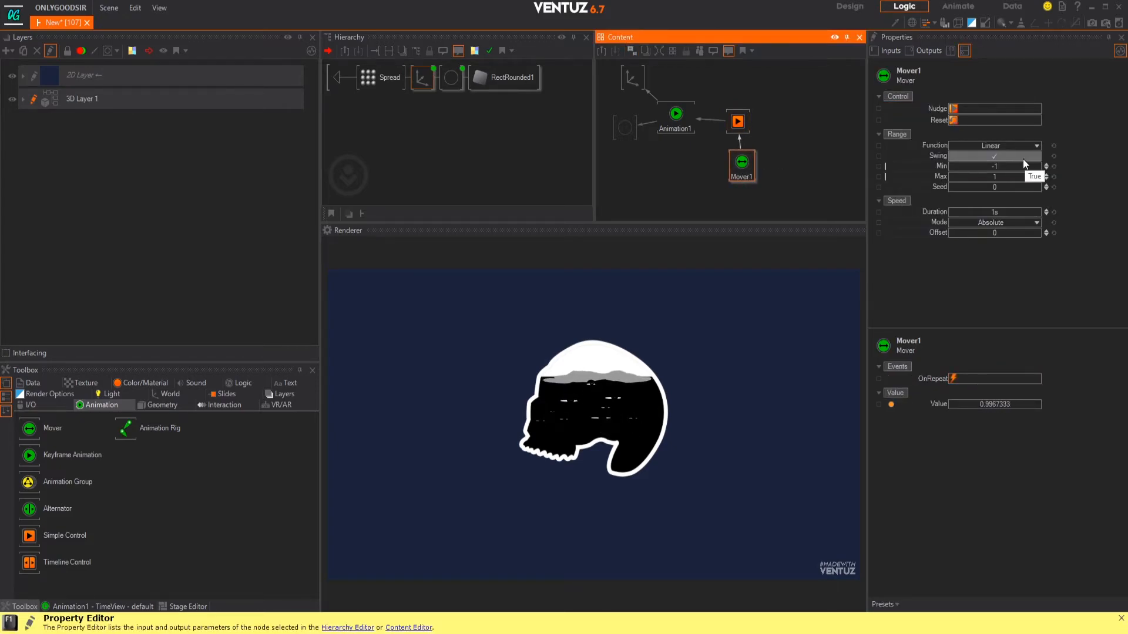
drag(1011, 168, 1011, 171)
double_click(1011, 176)
text(10)
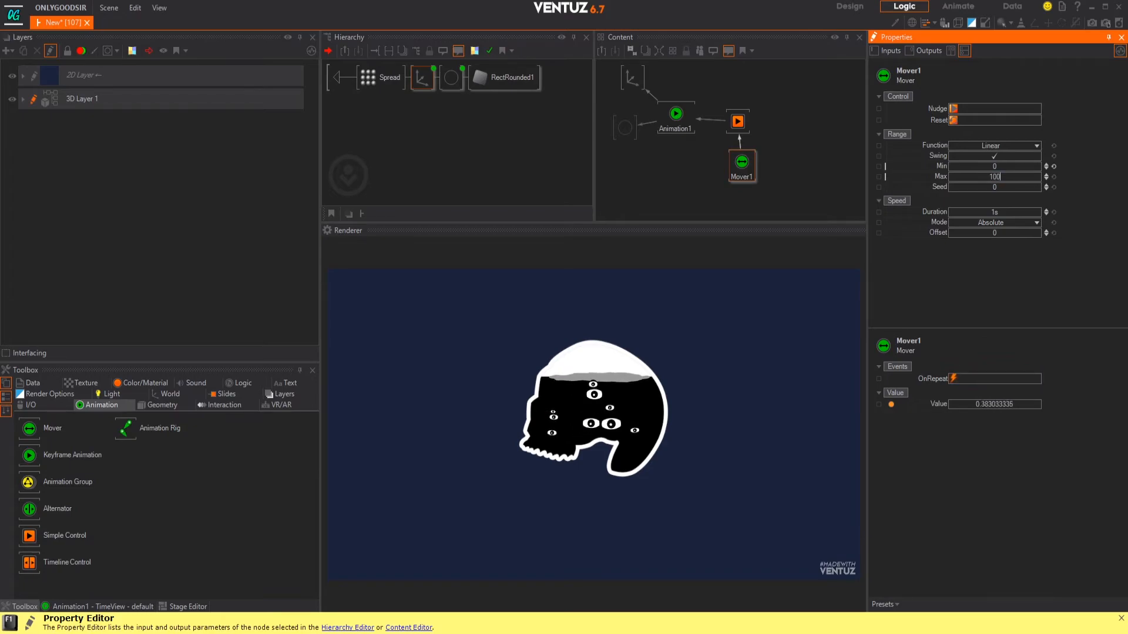
text(0)
key(Return)
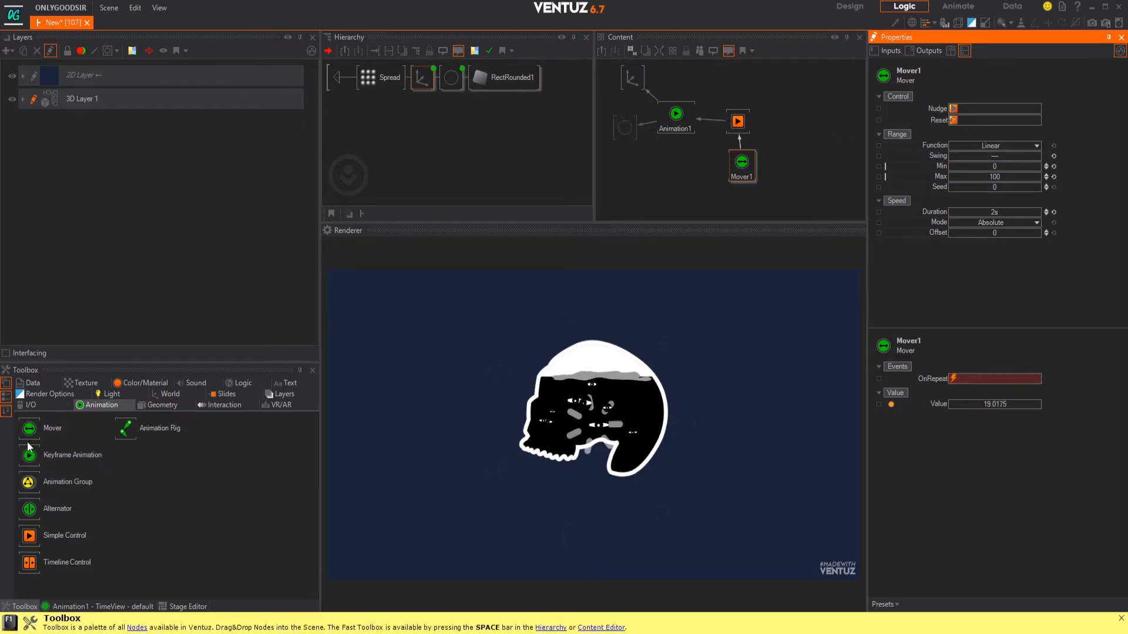
Add a second Mover beside Mover1 and set Mover1's speed mode to OneShot
drag(31, 434, 235, 413)
drag(790, 155, 790, 155)
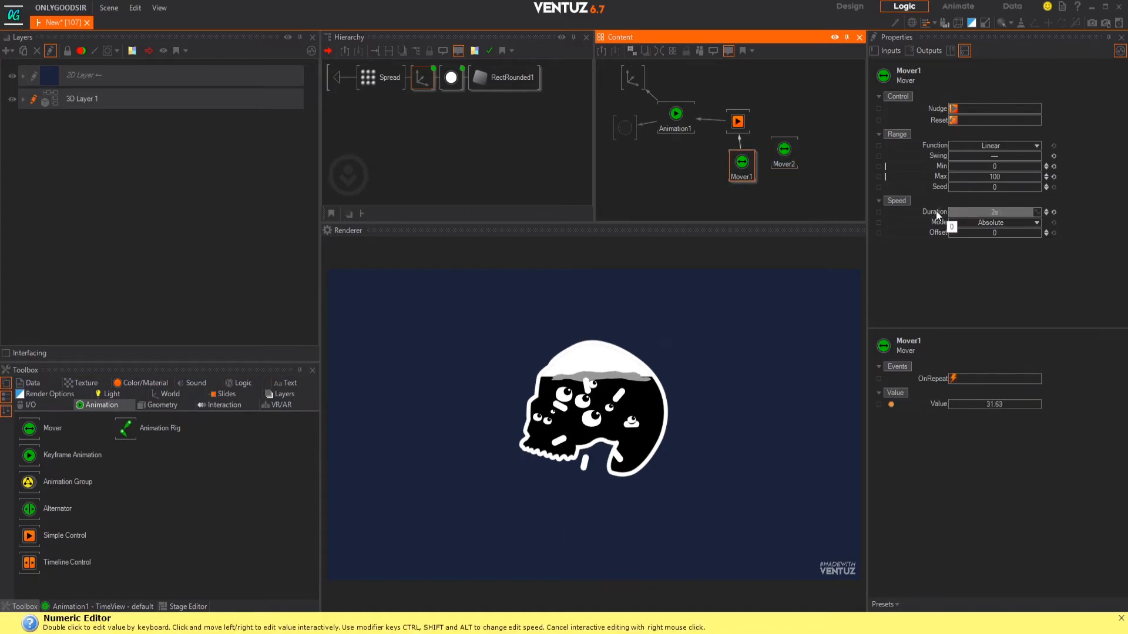
click(992, 228)
click(994, 259)
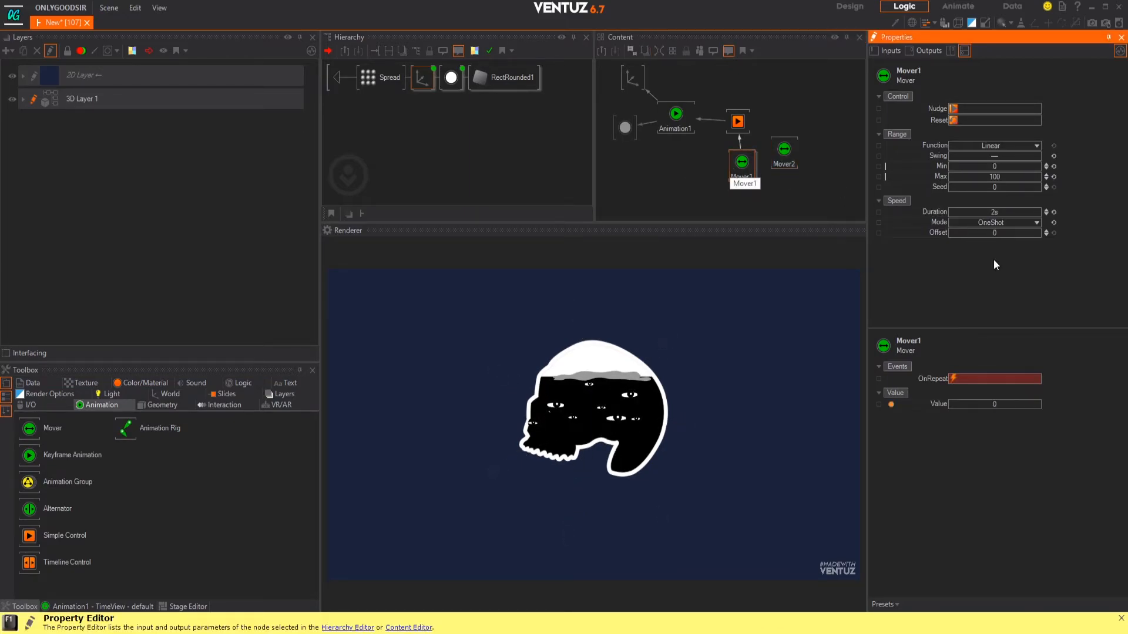
Bind Mover1's Nudge method to Mover2's OnRepeat event
click(786, 152)
click(743, 167)
drag(934, 110, 788, 160)
click(787, 160)
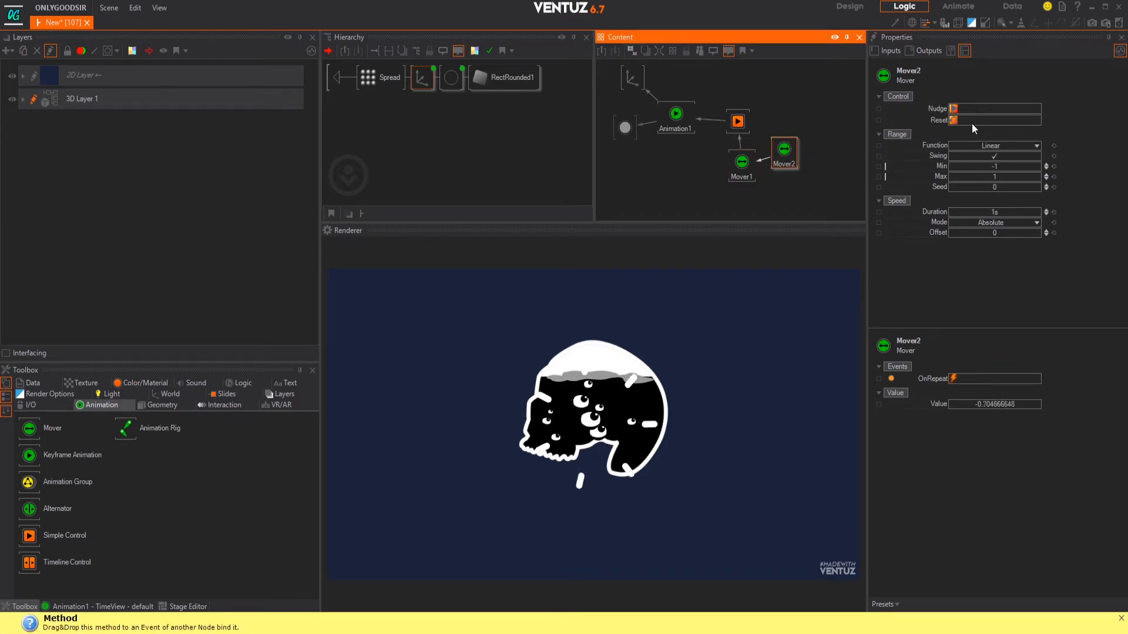
Turn off Swing on Mover2 and set its duration to 12.5 s
click(1010, 212)
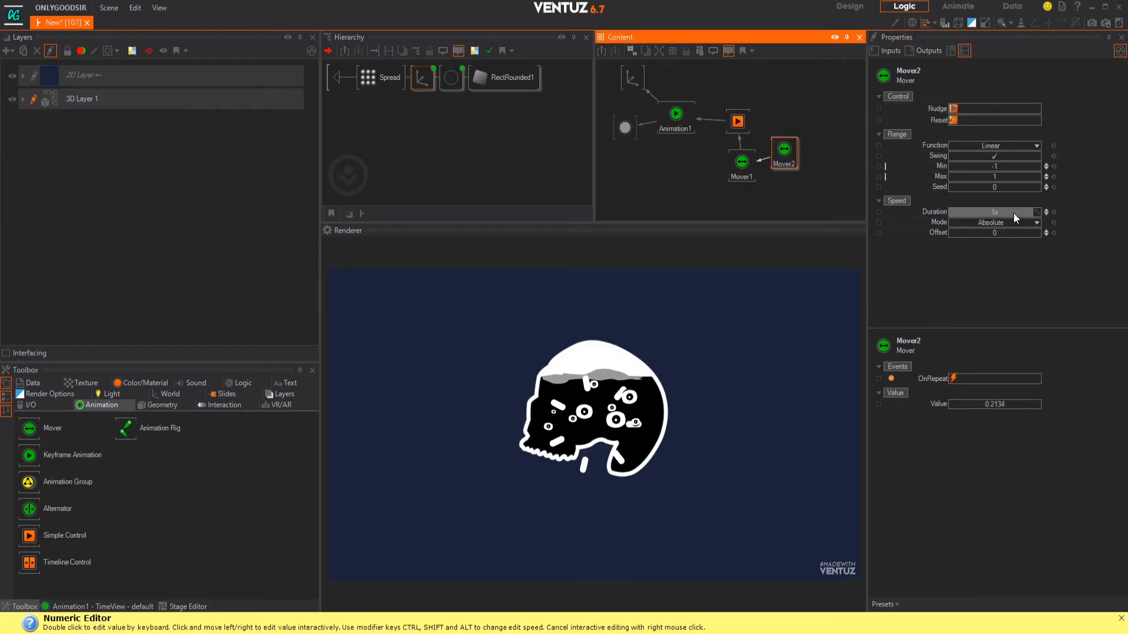
text(3)
key(Return)
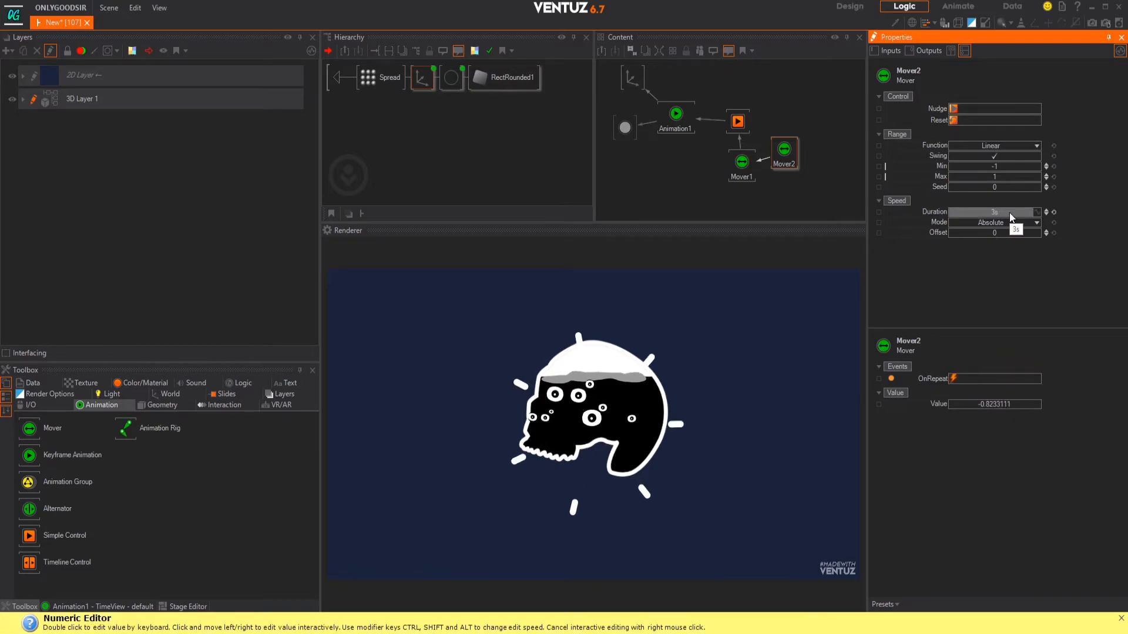
click(998, 156)
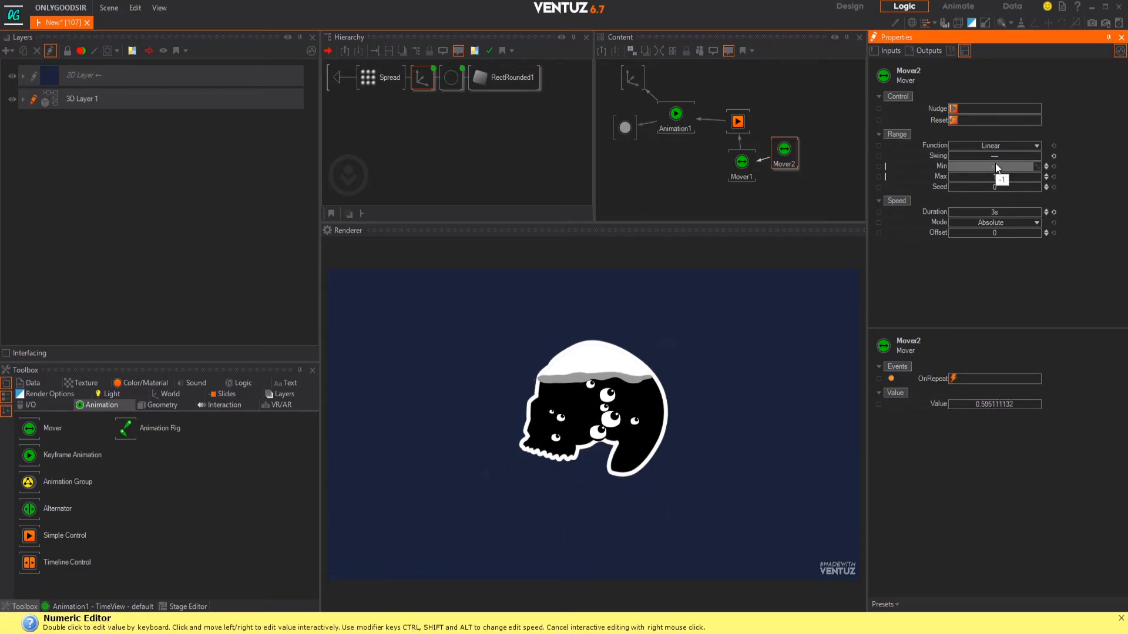
double_click(1000, 213)
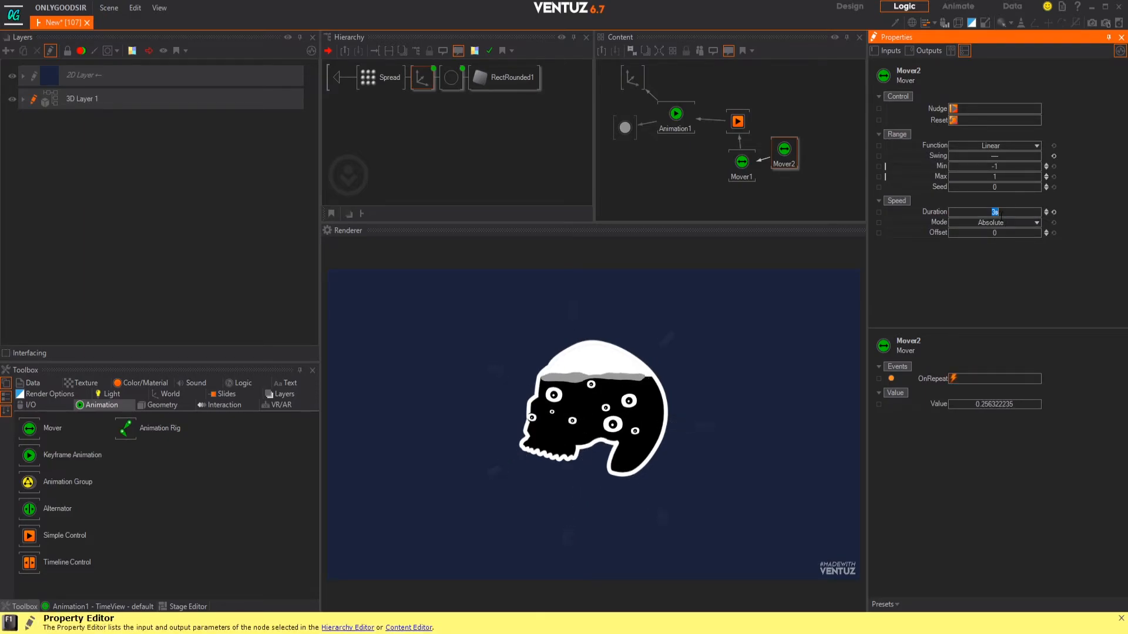
key(Return)
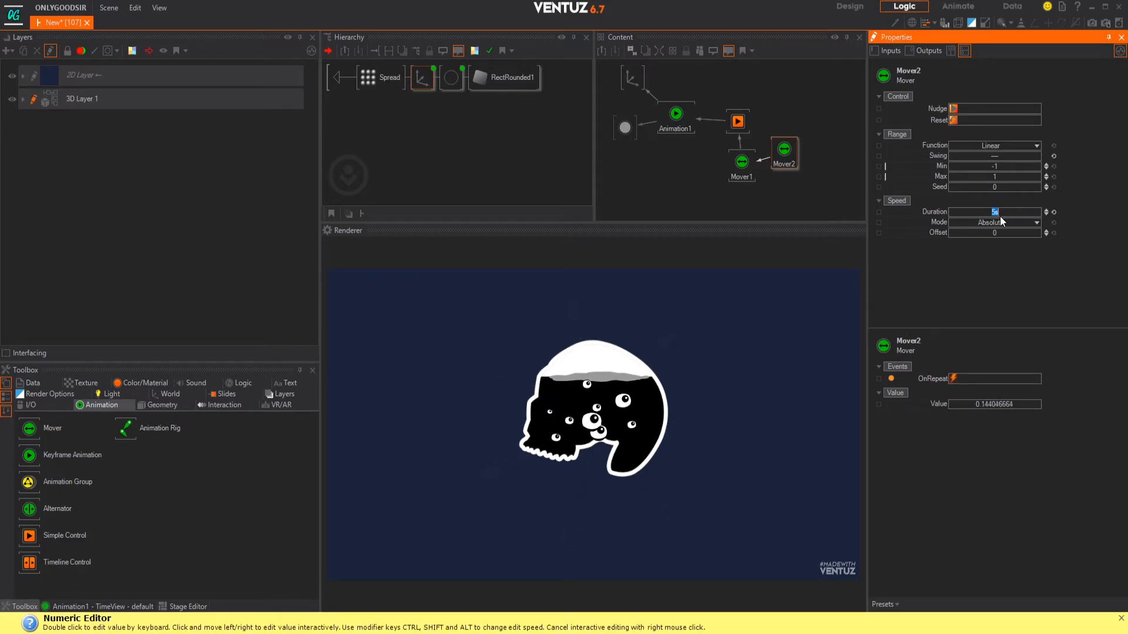
drag(1029, 212, 1004, 210)
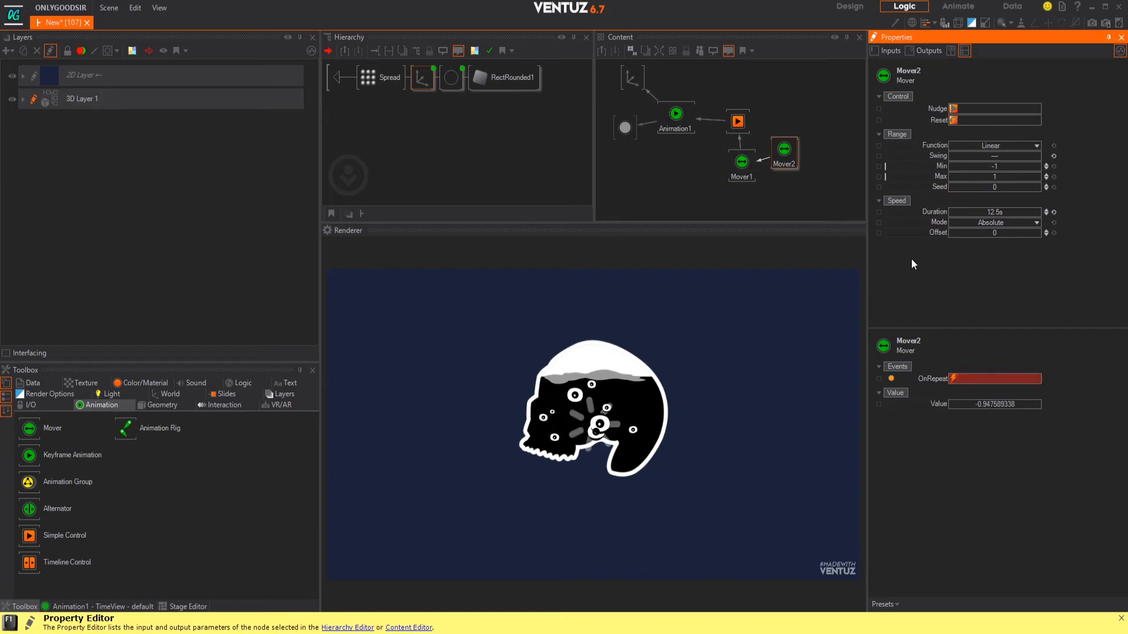
Expose Mover2's Duration and Offset on the spark container and return to the parent hierarchy
click(780, 139)
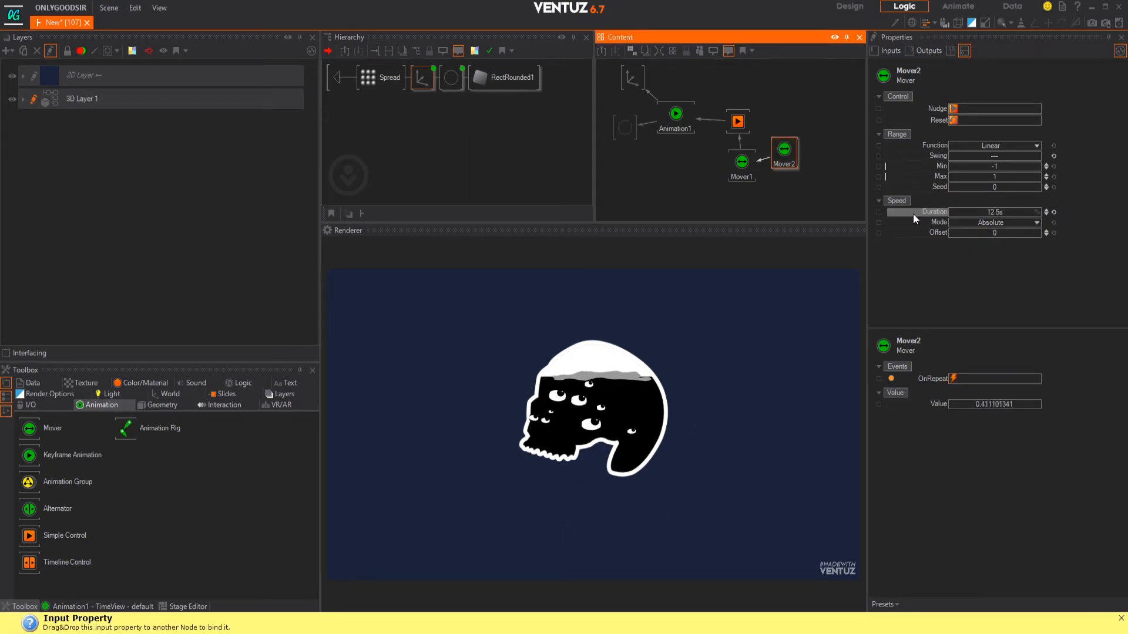
click(879, 212)
click(880, 233)
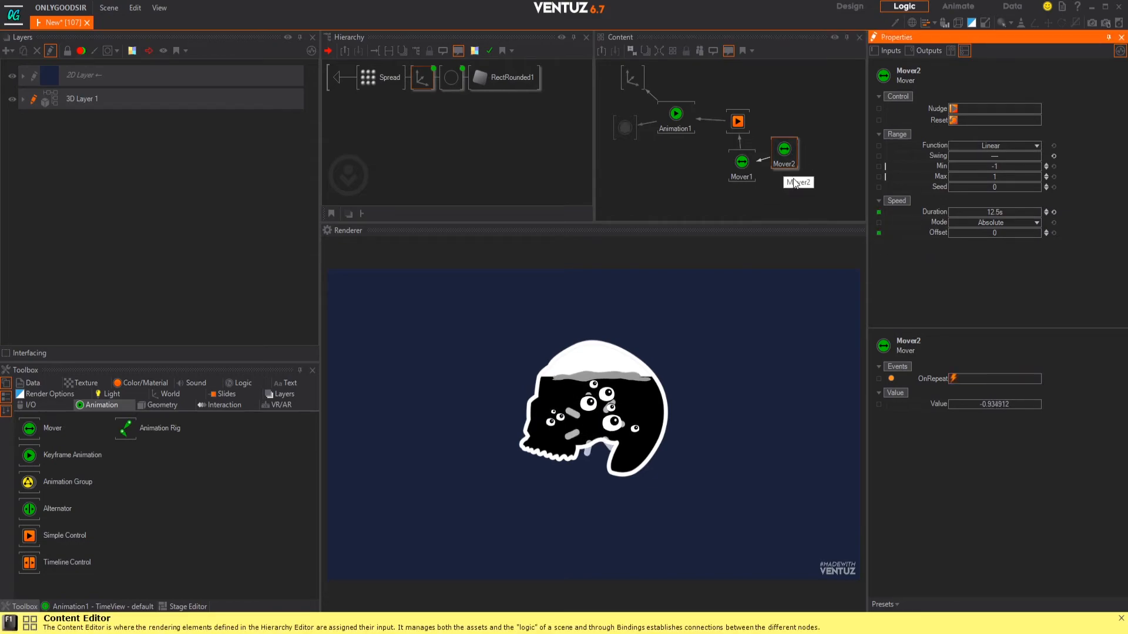
click(337, 78)
click(339, 83)
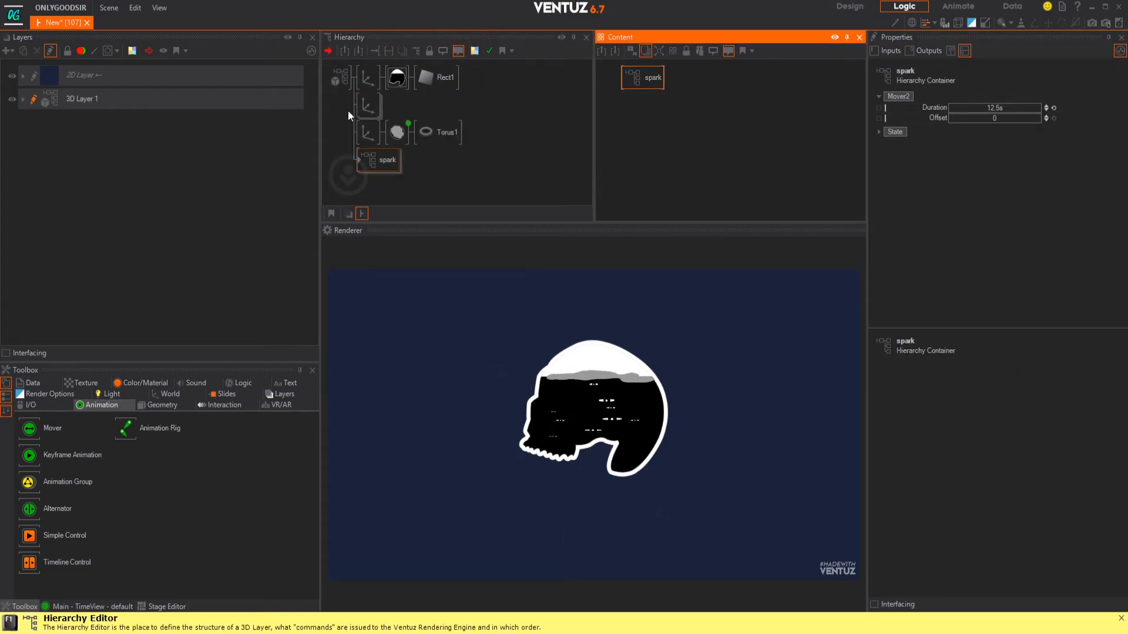
Insert an Axis node in front of the spark container in the scene hierarchy
click(170, 394)
drag(30, 428, 363, 160)
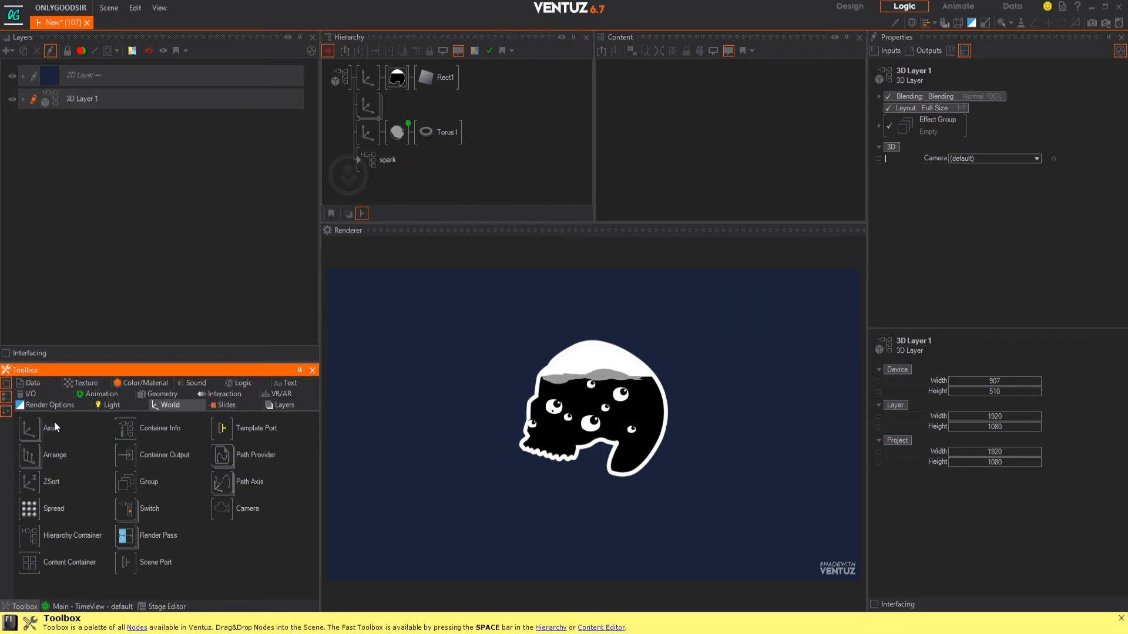
drag(50, 429, 194, 333)
drag(361, 162, 362, 160)
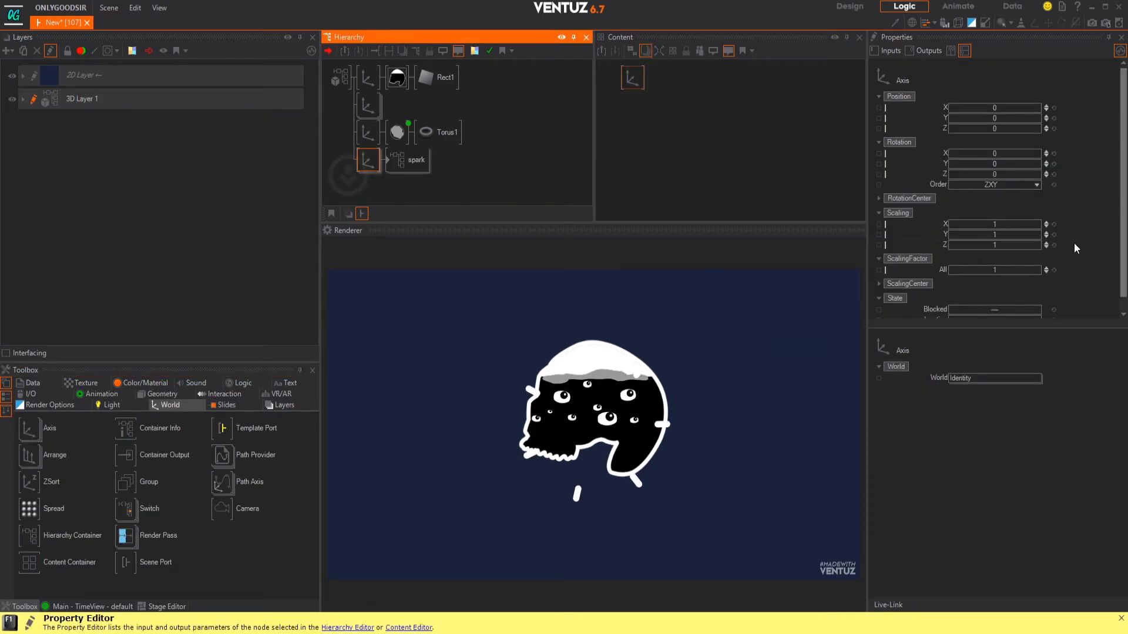
Set the spark axis's overall scaling factor to 0.31 and its position to X 1.2, Y 1
drag(1009, 271, 997, 269)
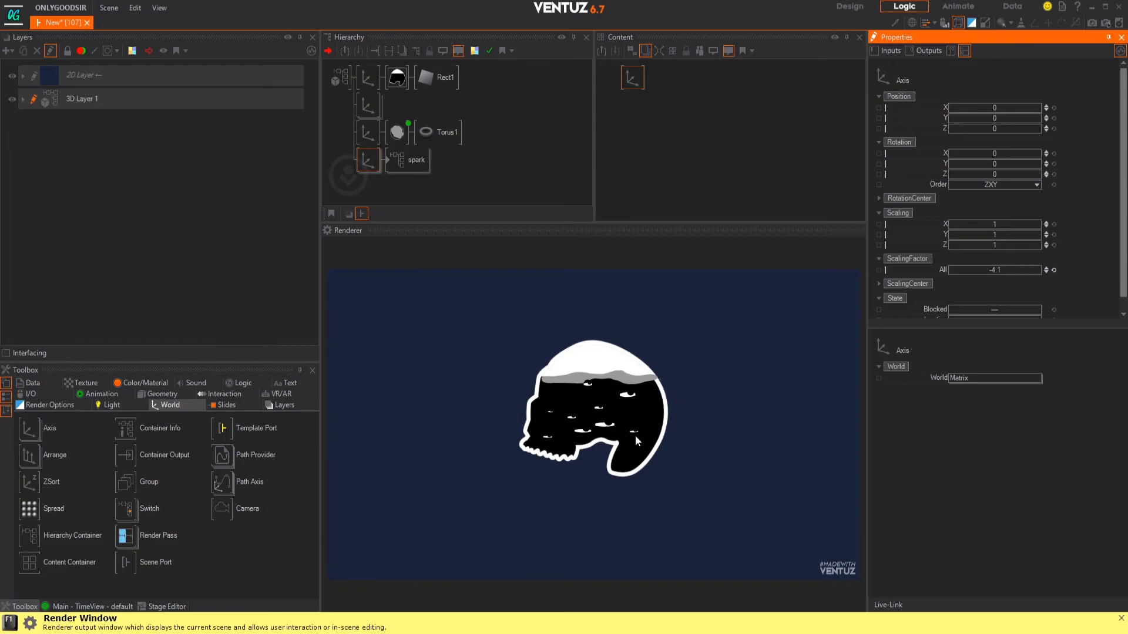
drag(999, 270, 998, 270)
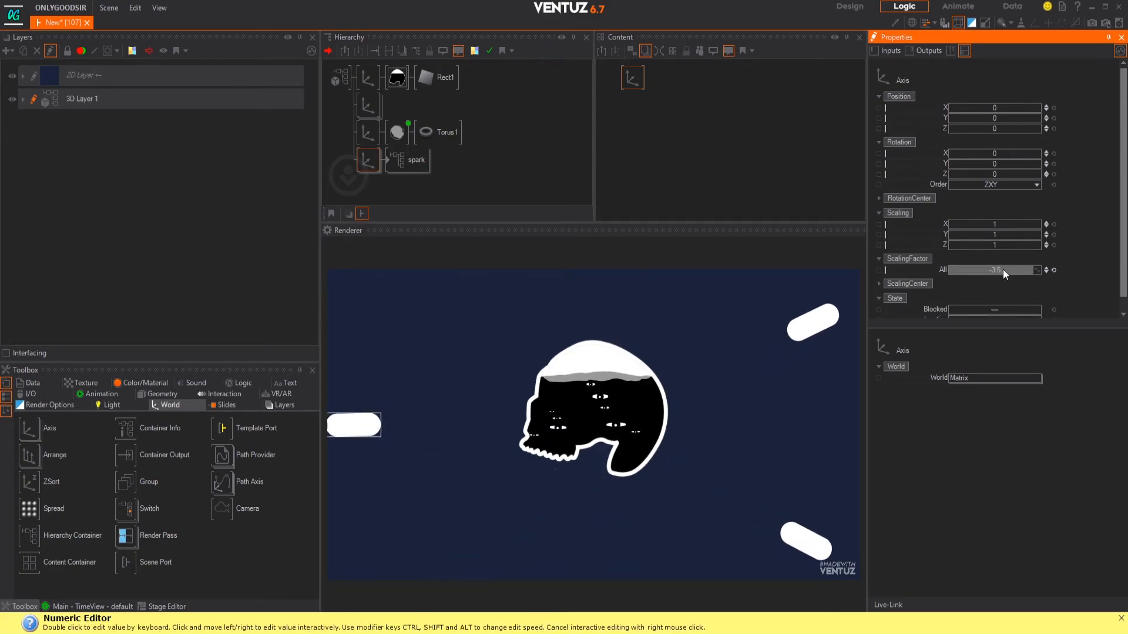
click(1054, 269)
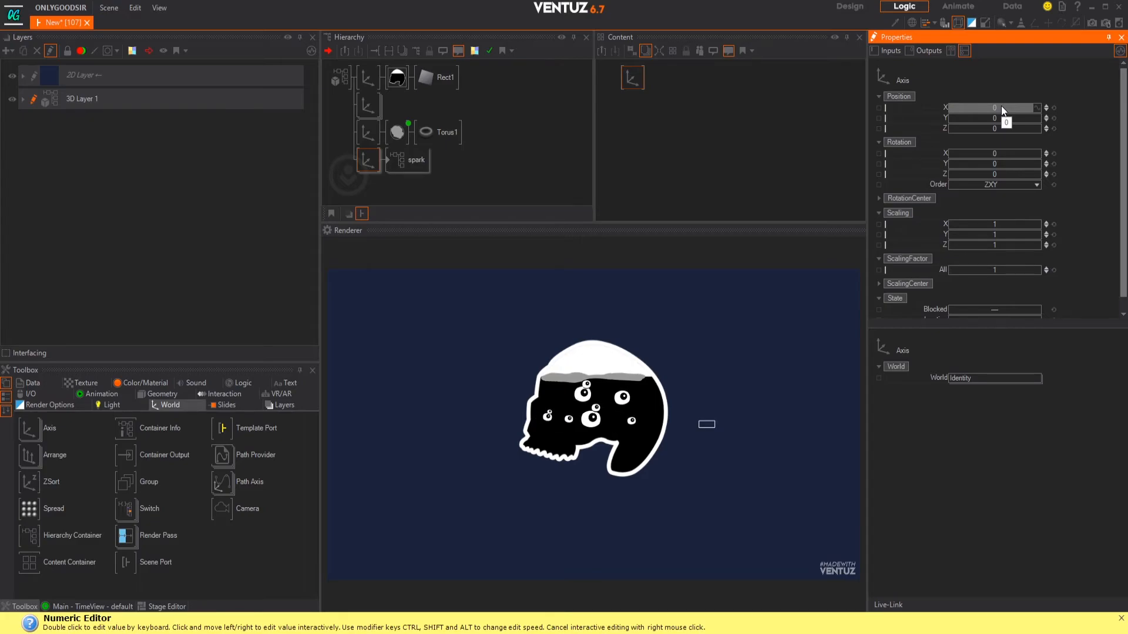
drag(1001, 106, 979, 107)
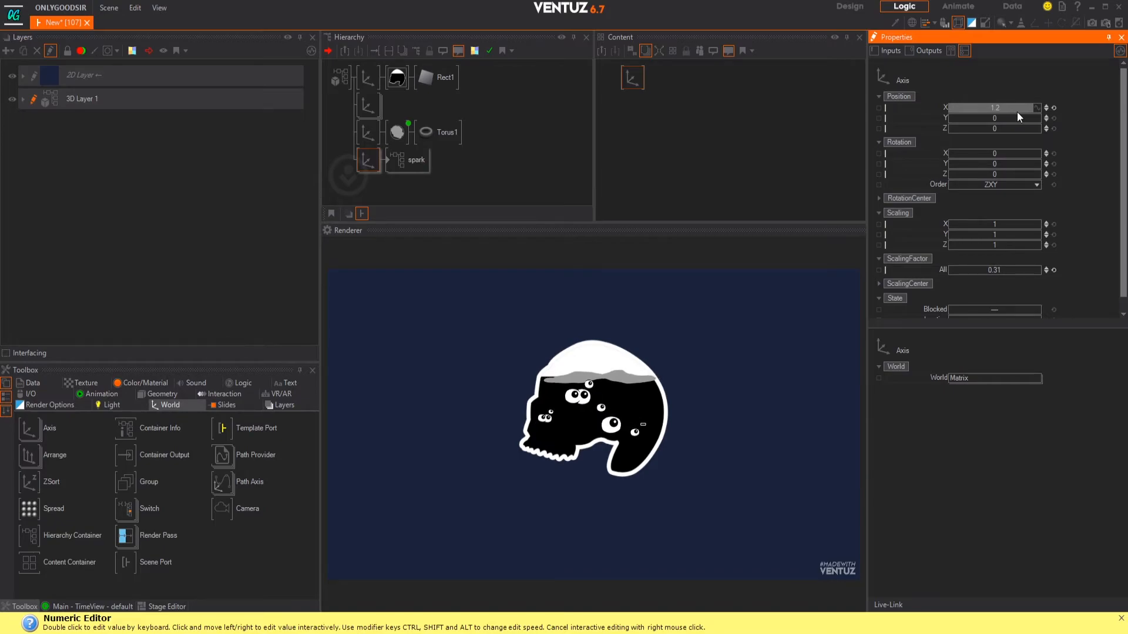
drag(1009, 119, 1006, 120)
Duplicate the spark axis together with its spark container below the original
click(365, 167)
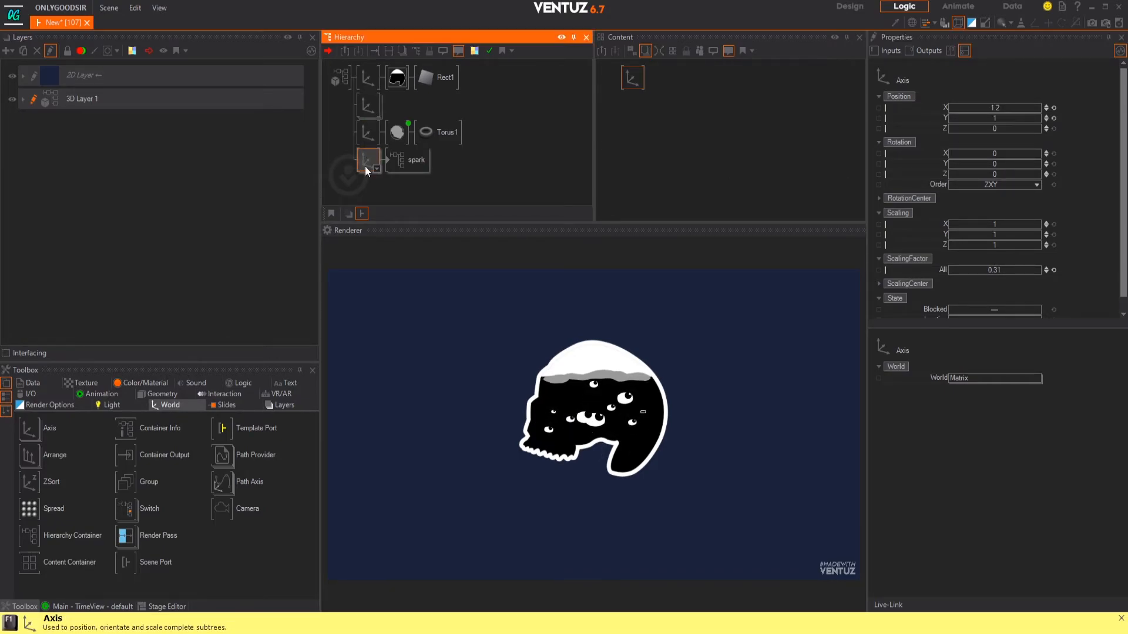
ctrl+drag(367, 171, 368, 187)
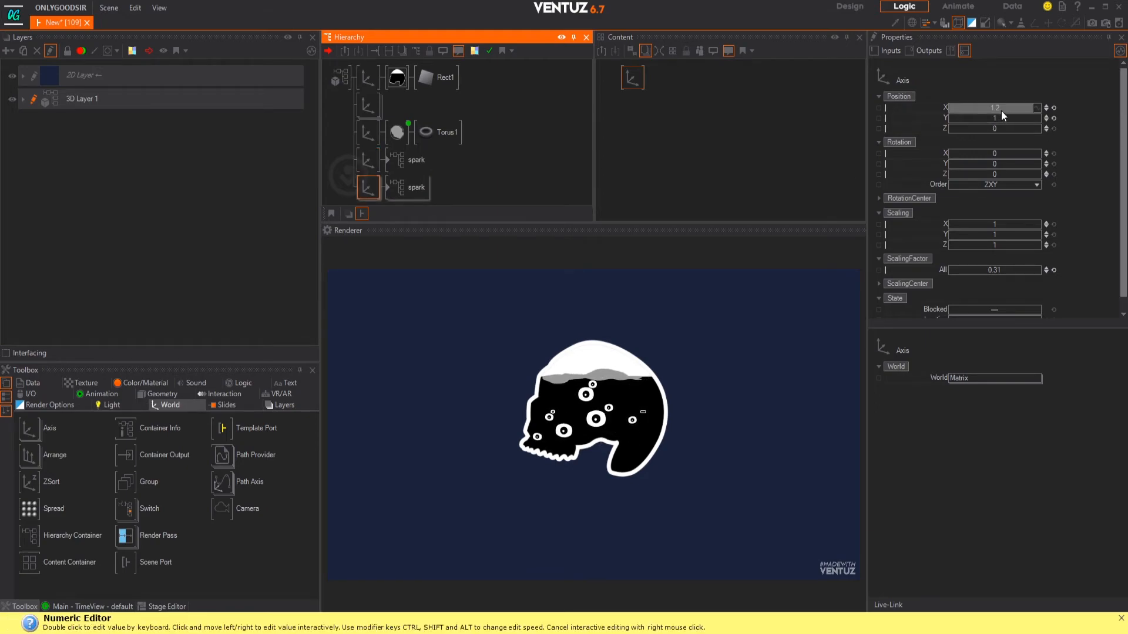
Move the duplicated spark axis to X -5.6 and set its spark container's Mover2 Offset to 1.6
drag(999, 108, 997, 108)
click(415, 186)
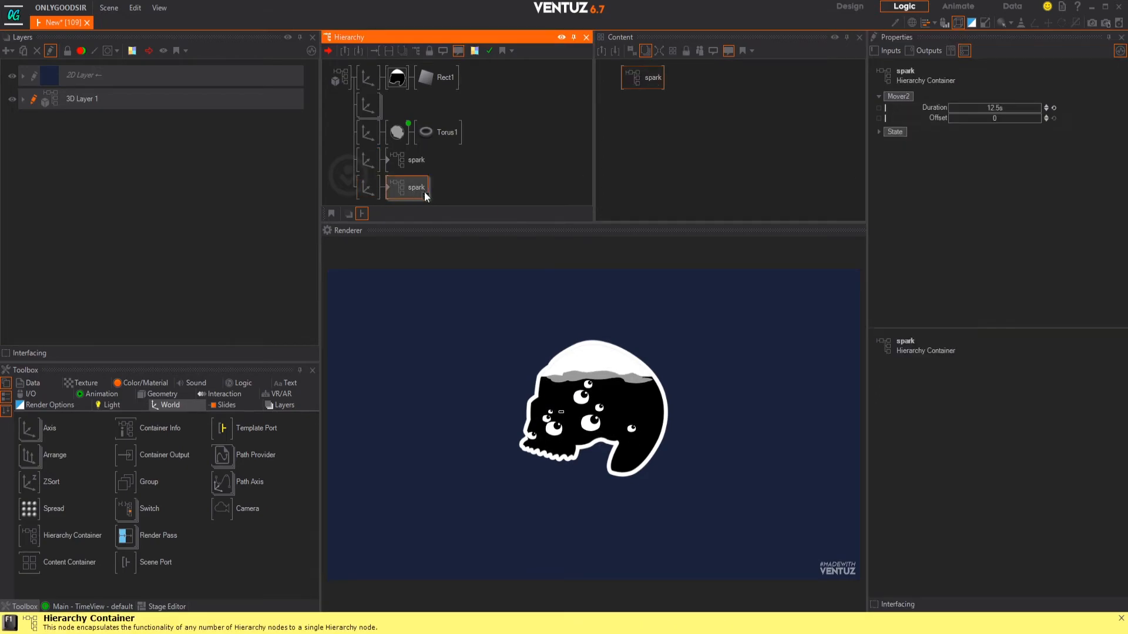
click(995, 118)
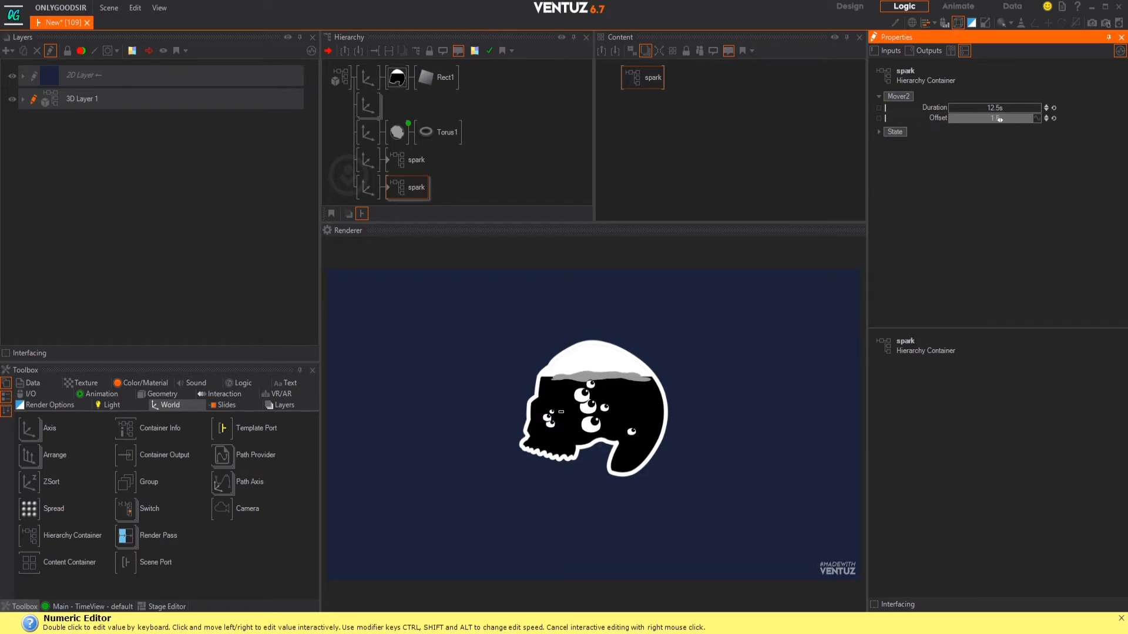
Duplicate the second spark branch and position the new spark axis at X 2.9, Y 2.8
click(373, 188)
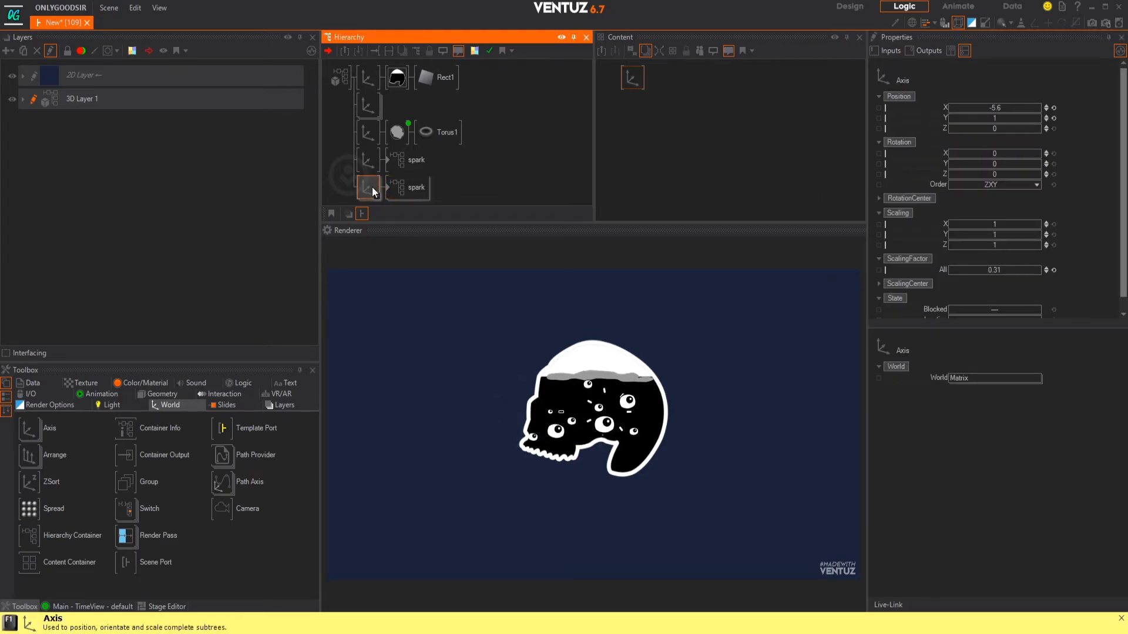
ctrl+drag(372, 187, 374, 204)
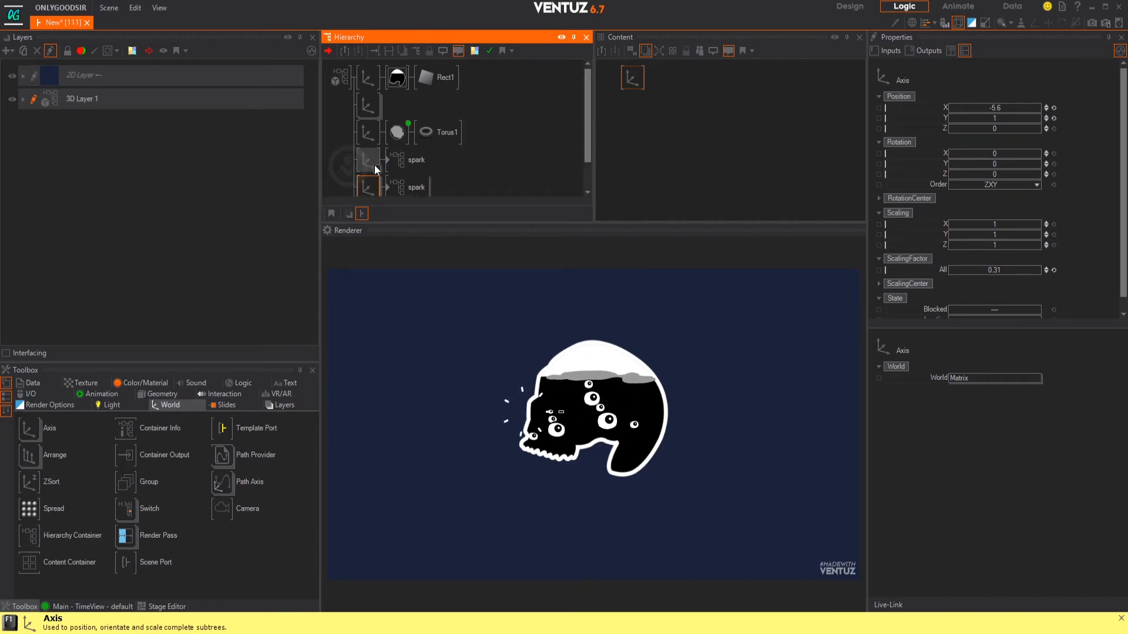
scroll(376, 168, down, 1)
drag(995, 118, 1016, 110)
Duplicate the third spark branch and position the new spark axis at X 3, Y -2.2
click(367, 181)
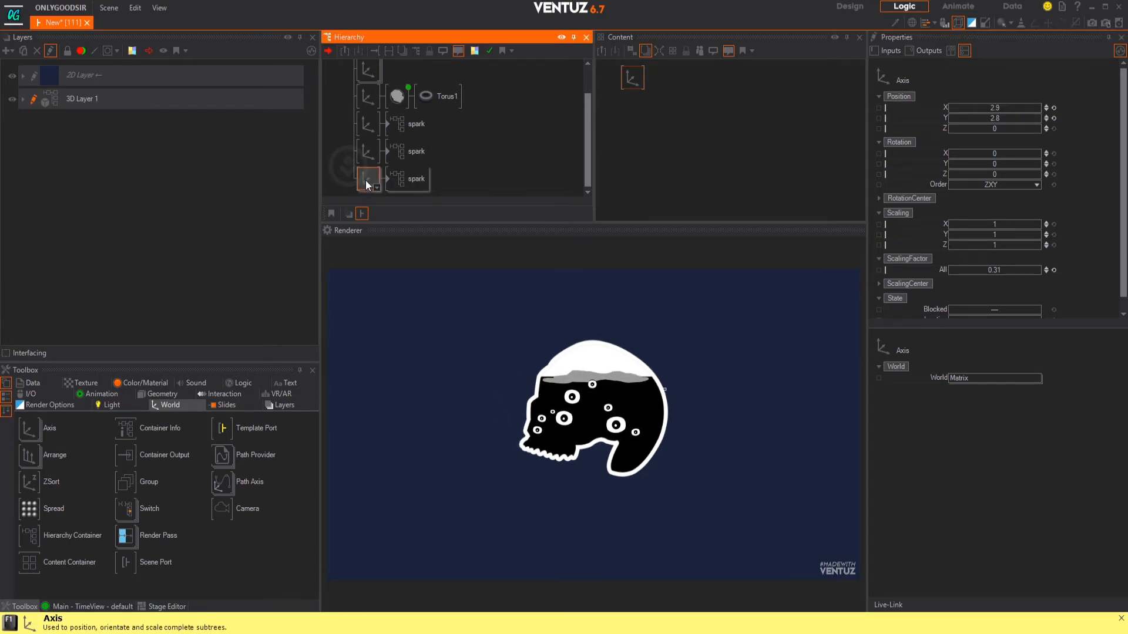
ctrl+drag(368, 187, 369, 188)
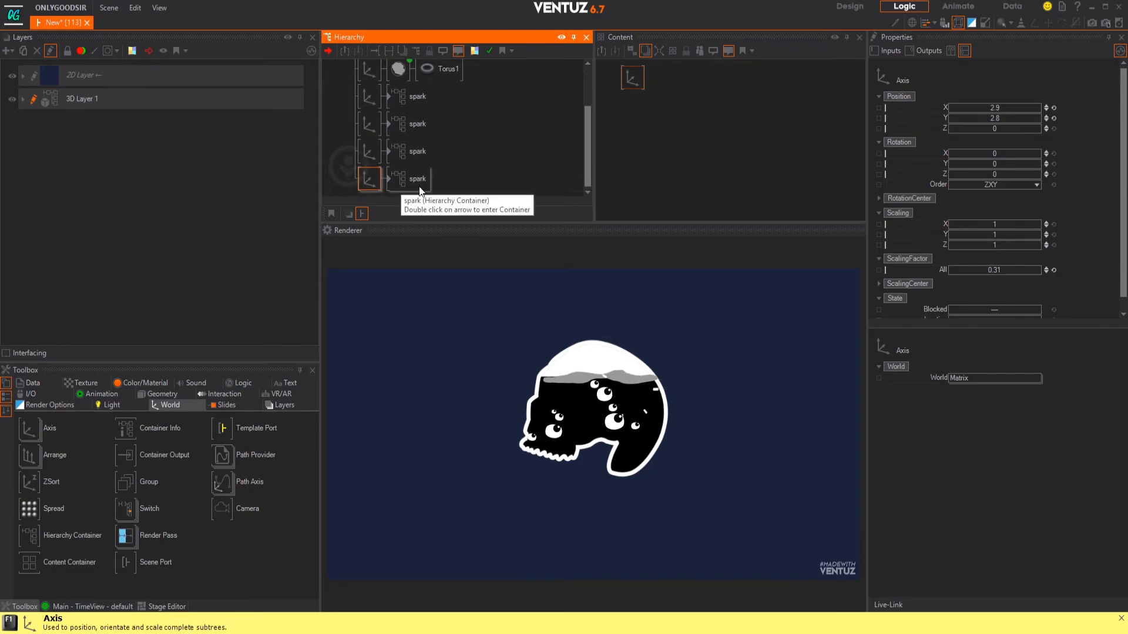
mouse_move(996, 118)
mouse_down()
mouse_move(1010, 109)
mouse_move(1004, 124)
mouse_up()
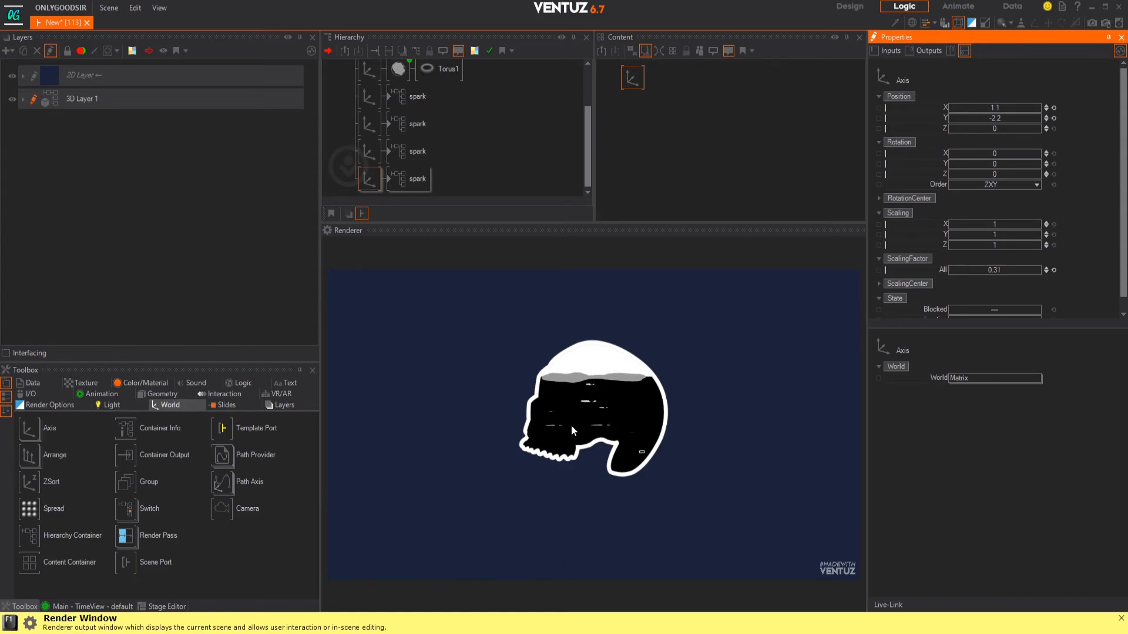
drag(993, 108, 1012, 111)
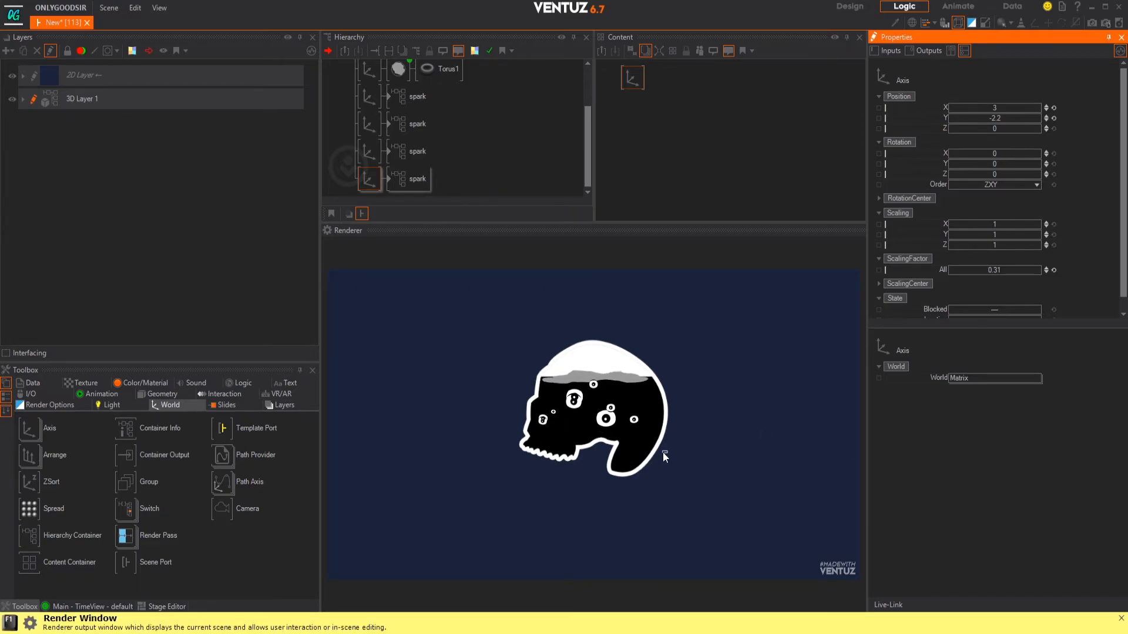
Shift the third spark axis to X 3.4 and set its spark container's Mover2 Offset to 2.8
click(376, 155)
drag(1001, 110, 1002, 114)
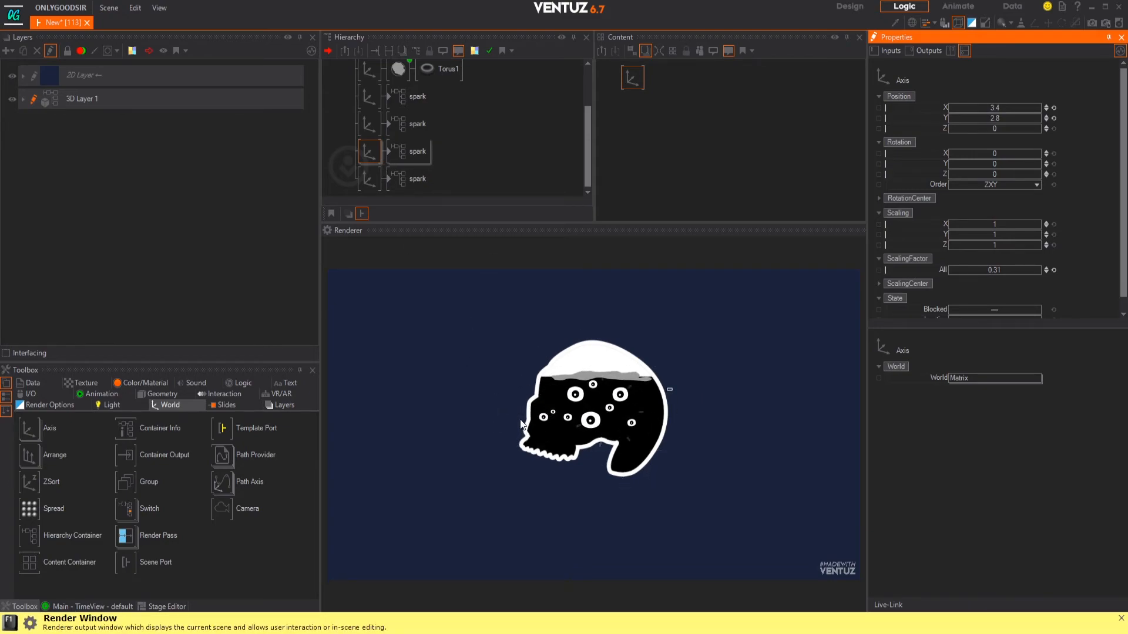
click(414, 153)
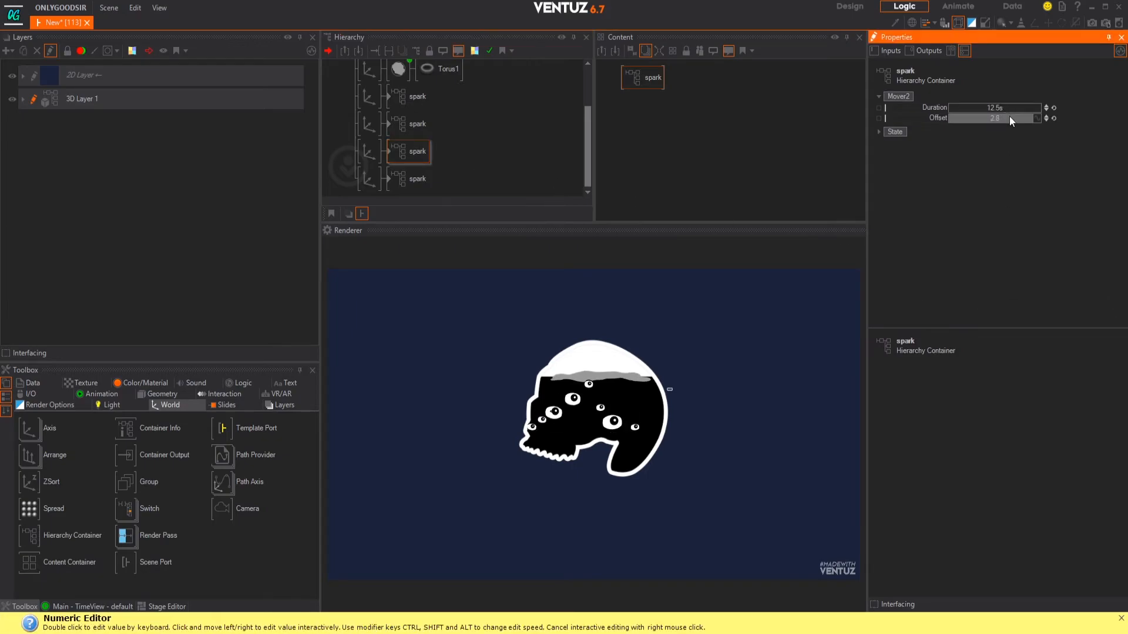
Raise the first spark container's Mover2 Offset slightly, then check the second container's offset and clear the node selection
click(413, 98)
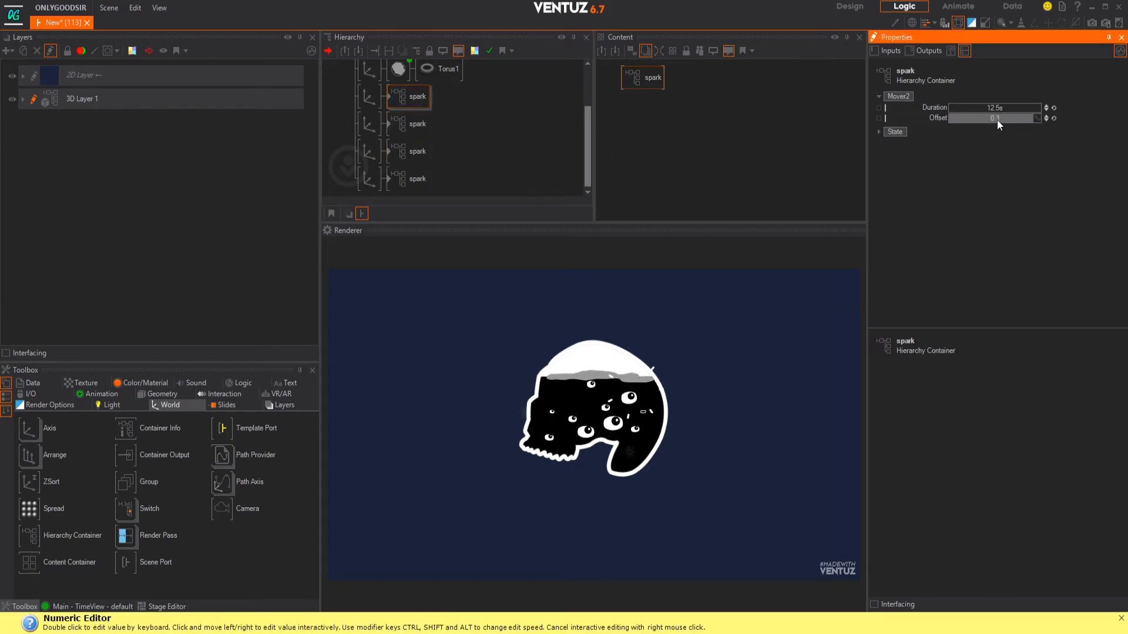
click(415, 124)
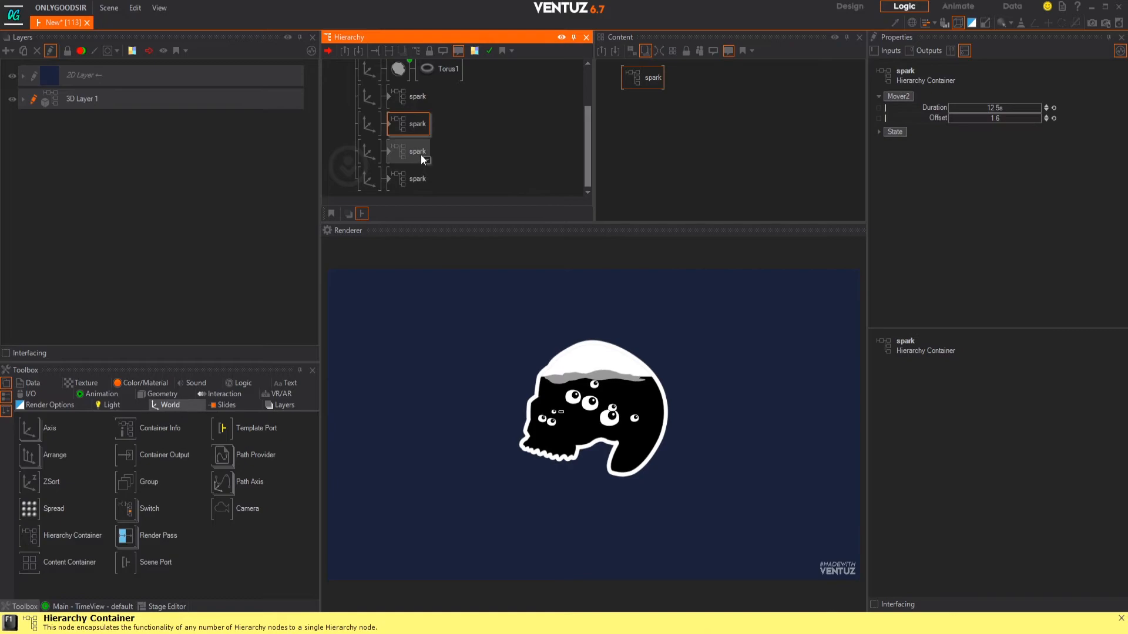
click(478, 167)
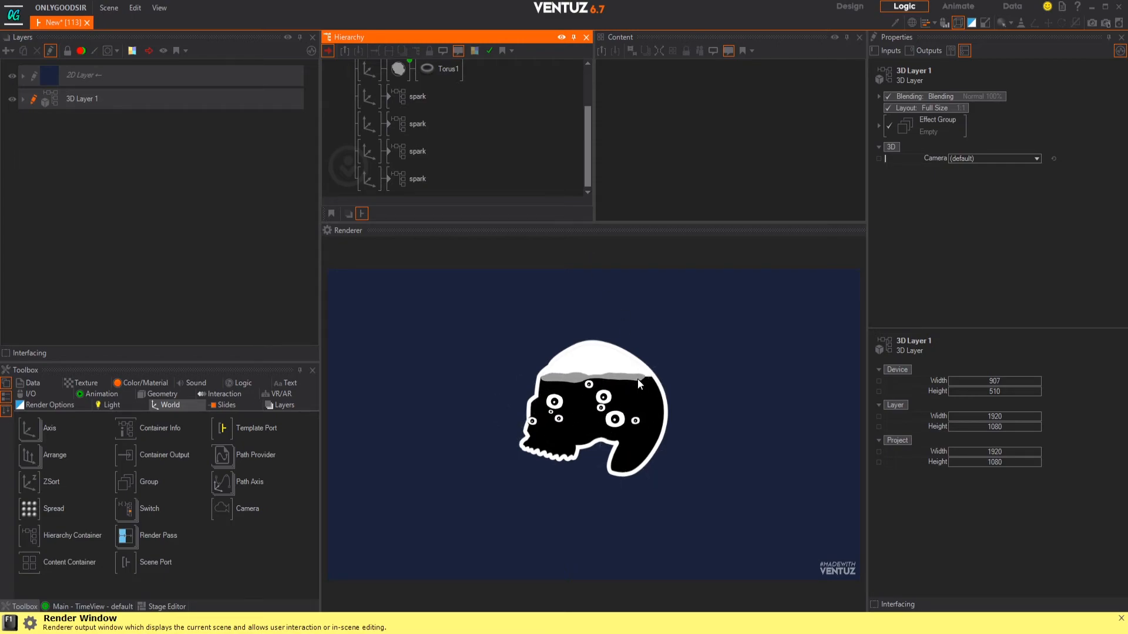
Insert an Axis node directly after the 3D layer root as parent of the skull, eyeball, torus and spark branches
scroll(447, 135, up, 2)
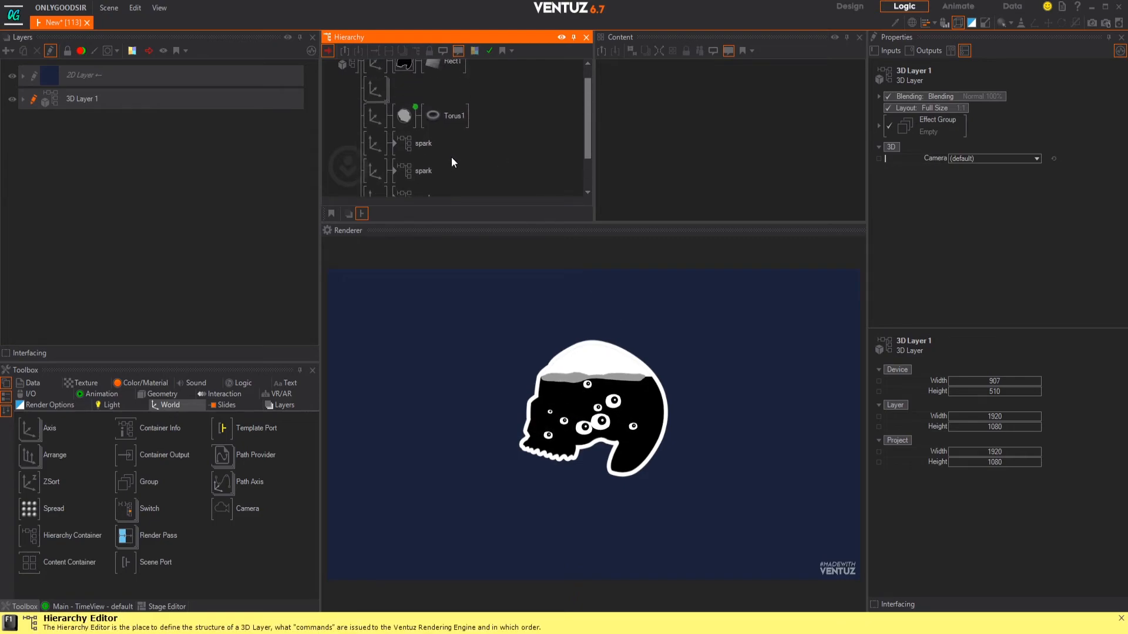
click(376, 103)
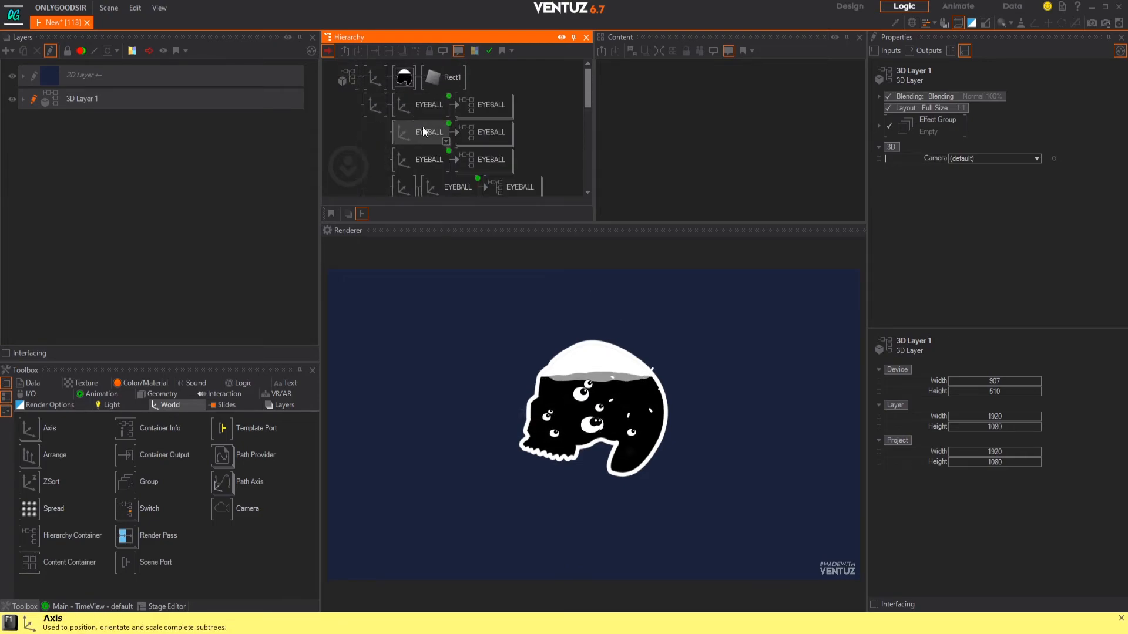
click(376, 104)
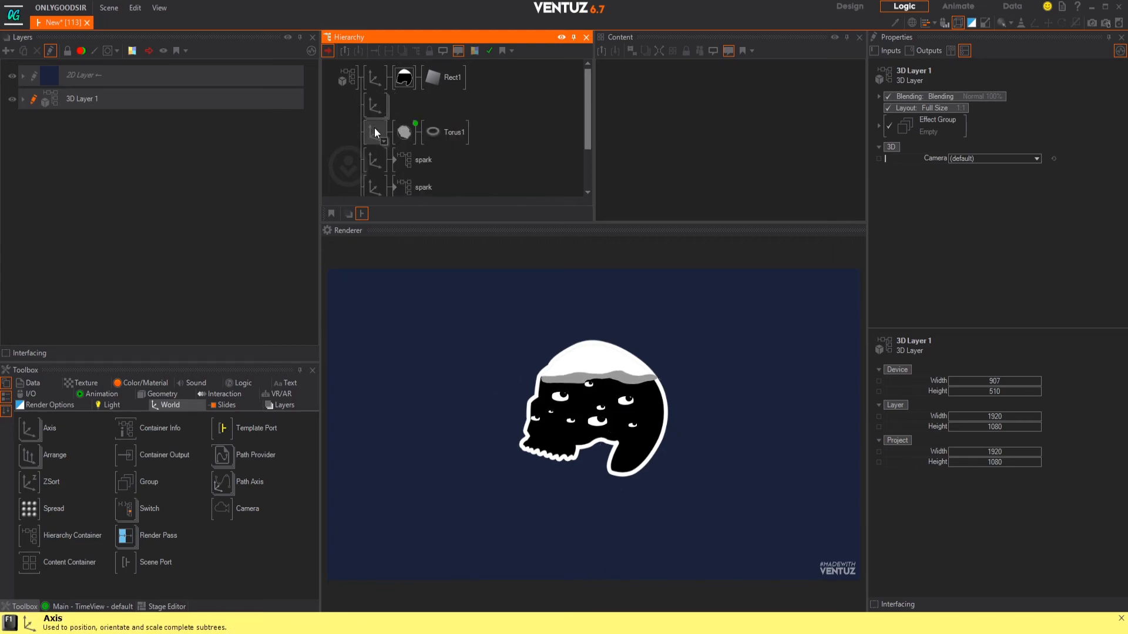
click(380, 105)
click(374, 104)
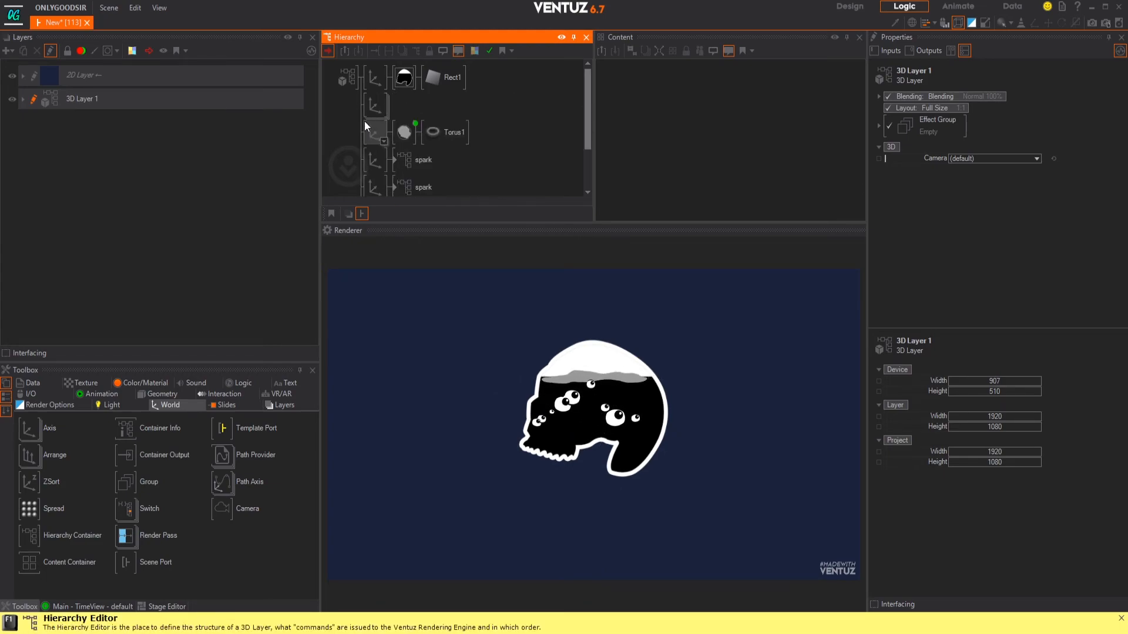
right_click(33, 429)
click(26, 430)
mouse_move(26, 430)
mouse_down()
mouse_move(177, 265)
mouse_move(403, 94)
mouse_move(368, 81)
mouse_up()
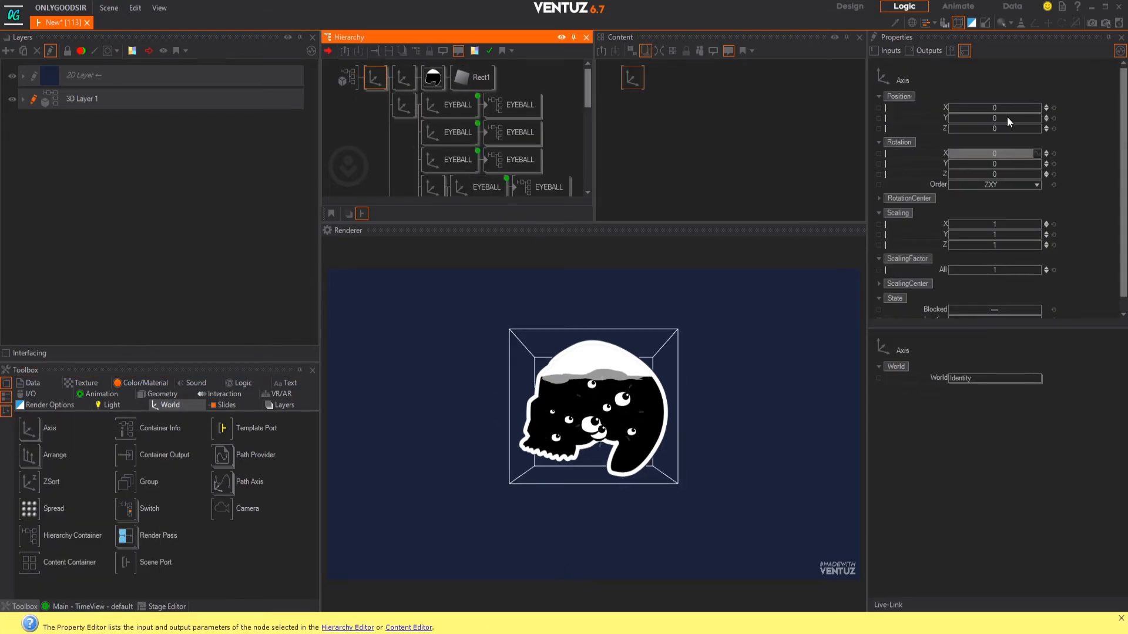
Set the new parent axis's Z position to 2.4 to push the whole skull back
click(958, 22)
drag(998, 129, 1039, 125)
drag(948, 132, 1040, 129)
mouse_move(1026, 131)
mouse_down()
mouse_move(1010, 131)
mouse_move(1038, 130)
mouse_move(954, 132)
mouse_move(1034, 132)
mouse_up()
Change the 2D background layer's texture color to orange with RGB 209, 97, 0
click(44, 83)
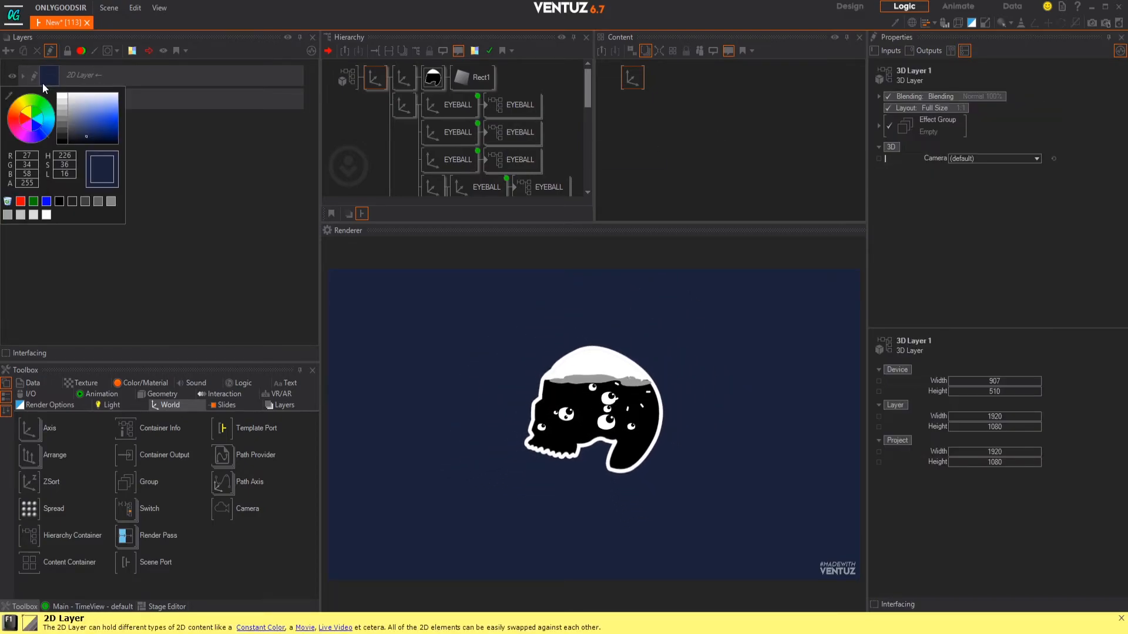
click(1024, 216)
click(147, 78)
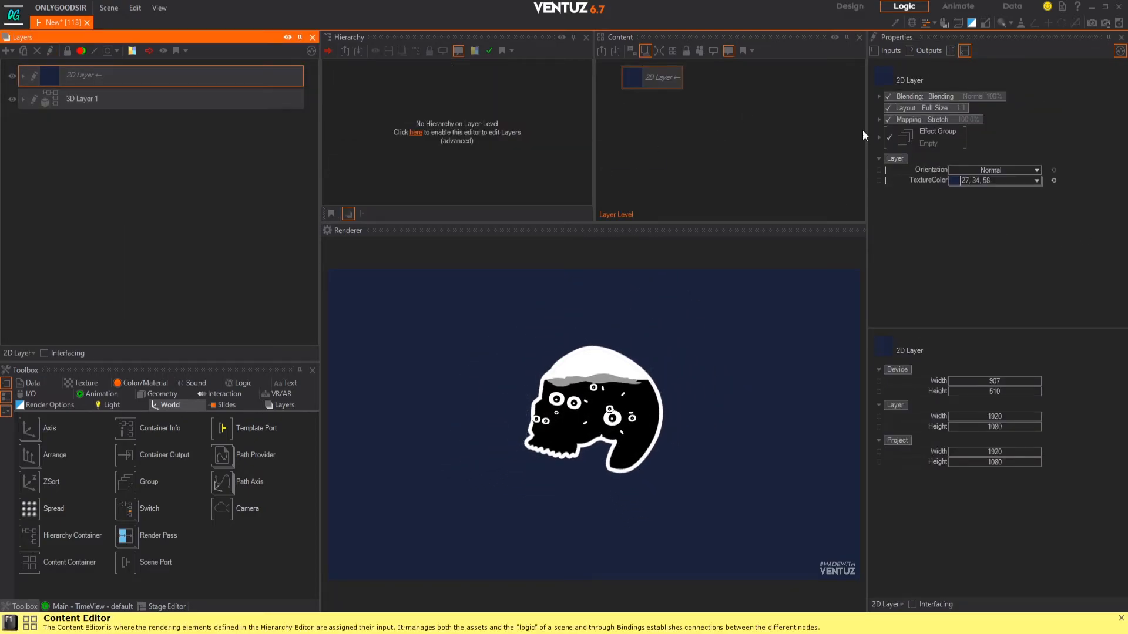
click(1037, 182)
click(1035, 180)
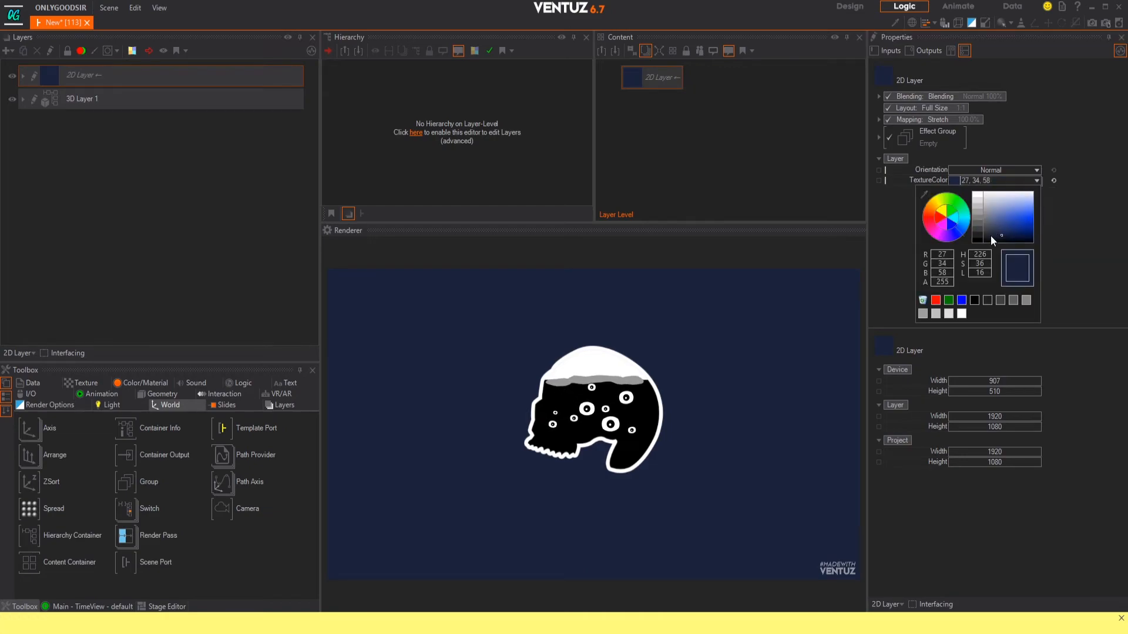
drag(963, 224, 946, 208)
drag(1009, 232, 1050, 221)
drag(946, 232, 951, 206)
drag(1030, 227, 1034, 229)
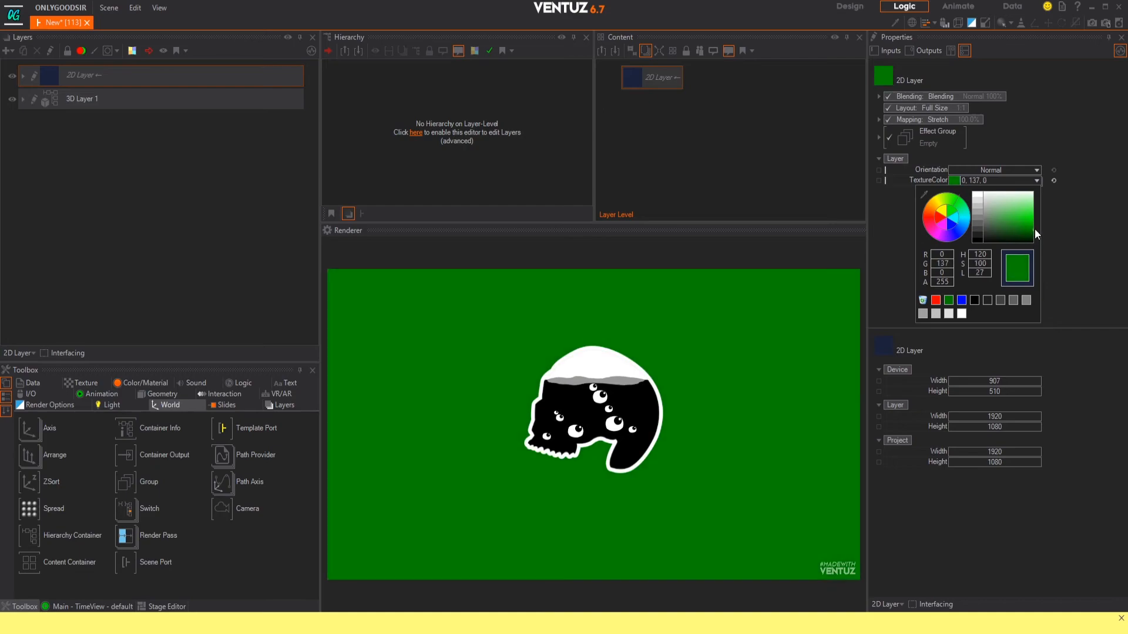
drag(952, 211, 1041, 224)
drag(936, 209, 931, 213)
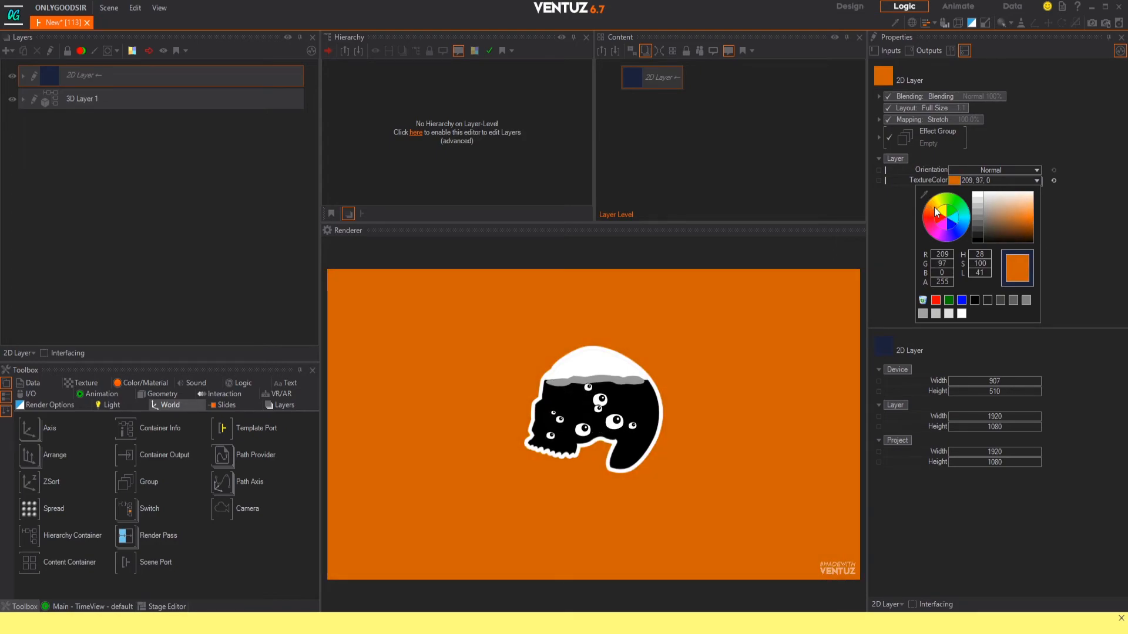
click(1068, 198)
Duplicate the collapsed parent axis with the whole skull in 3D Layer 1 and move the copy to X -18.2
click(446, 168)
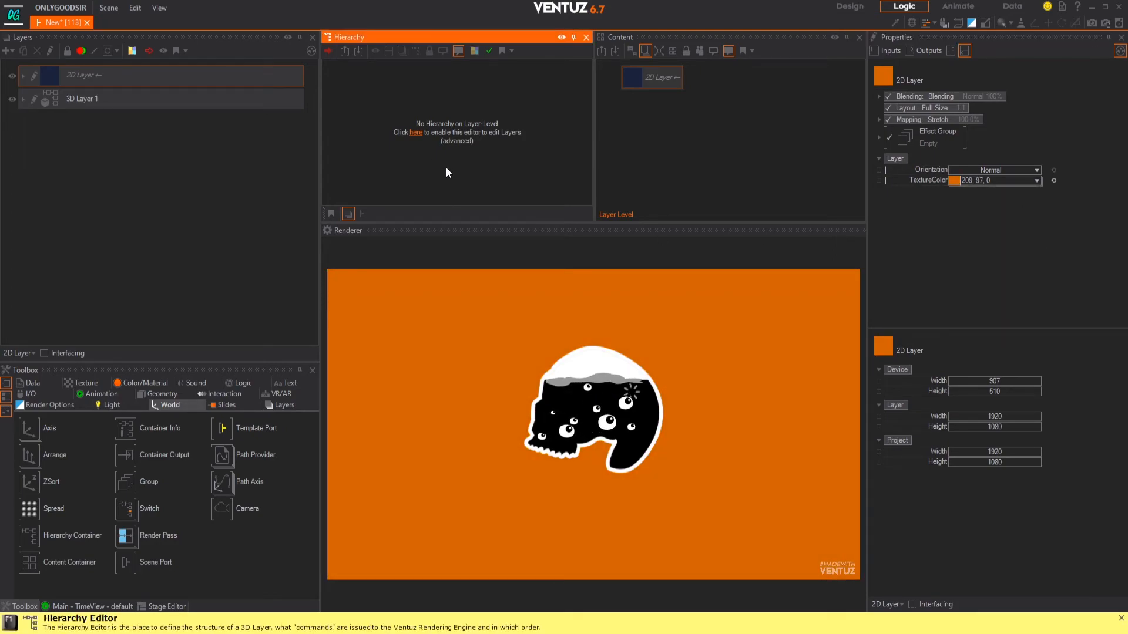
click(36, 100)
click(376, 75)
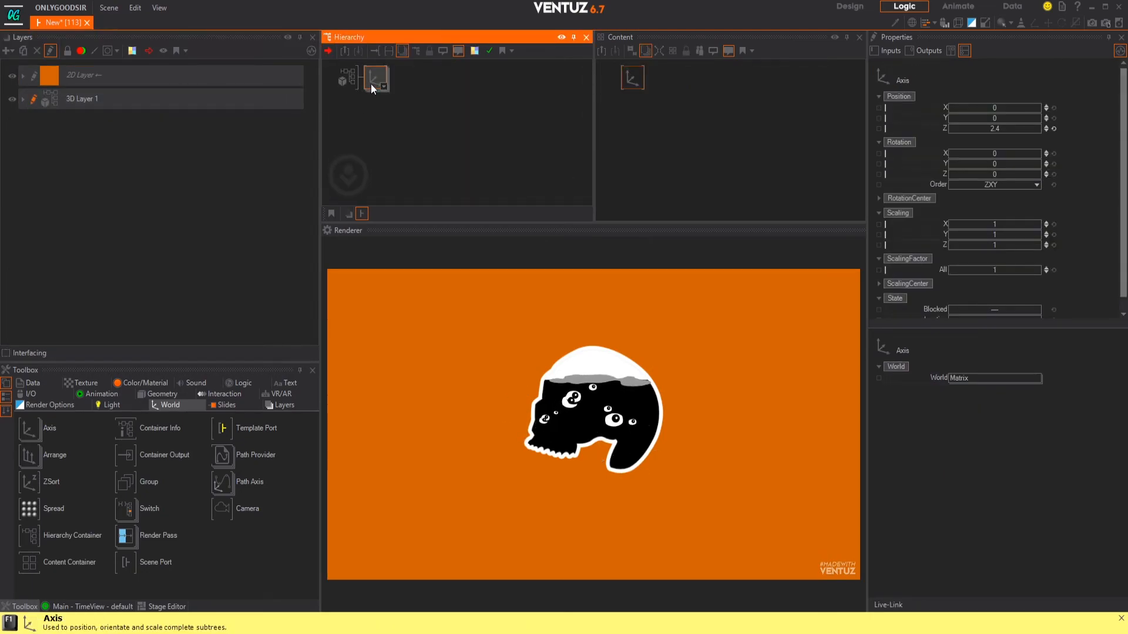
double_click(372, 77)
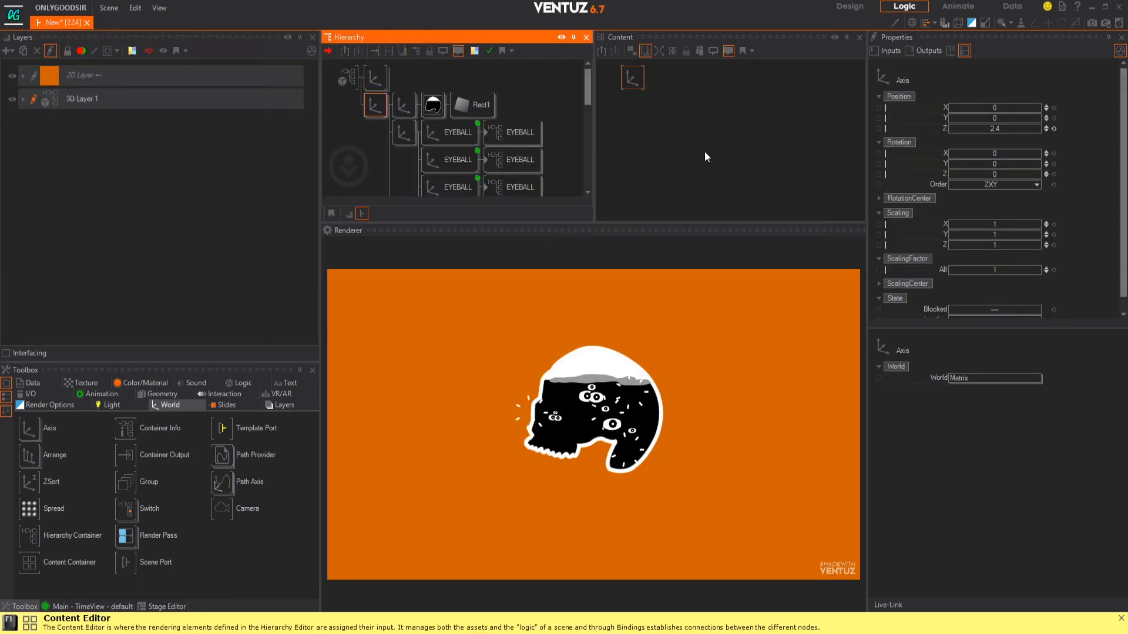
drag(1007, 108, 951, 108)
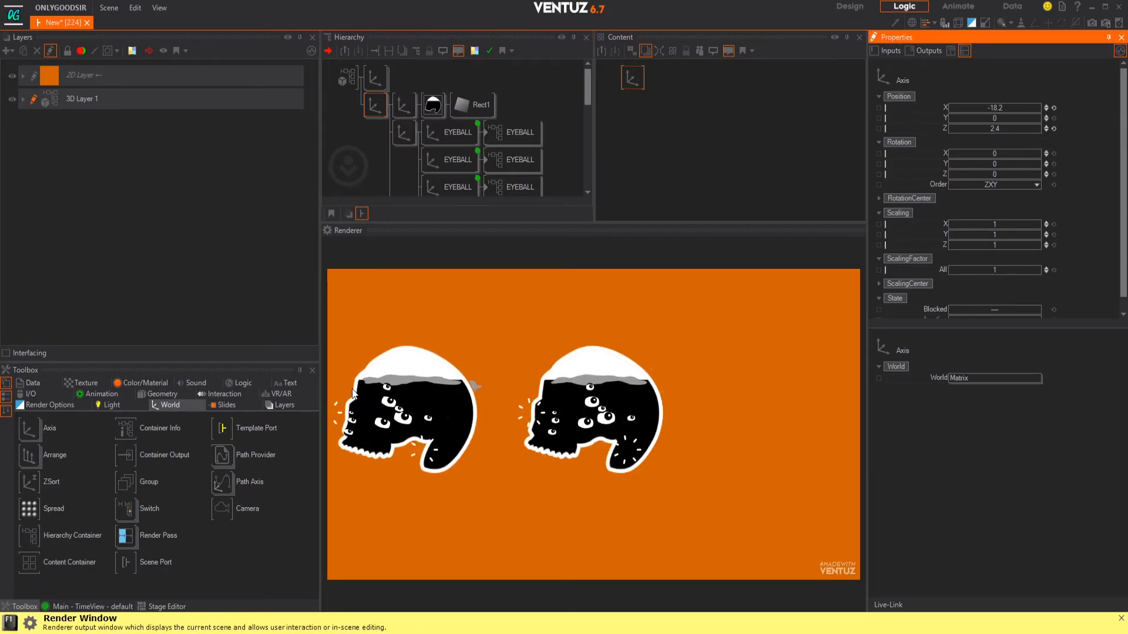
Insert a Camera node as the first child of the 3D layer root, ahead of both skull axes
click(347, 79)
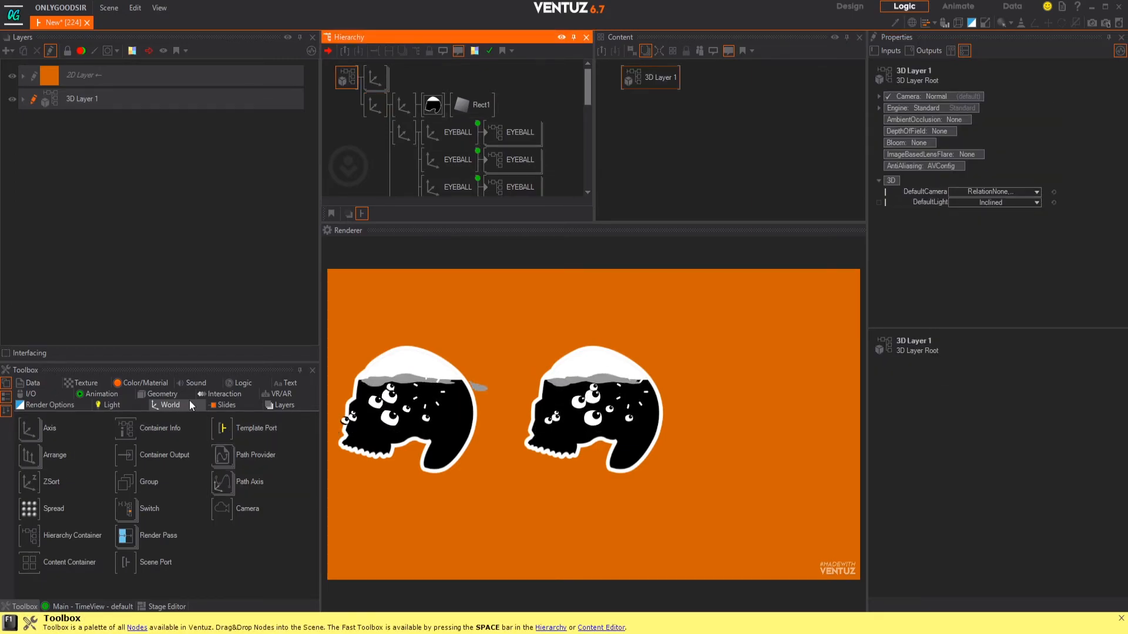
drag(228, 510, 377, 127)
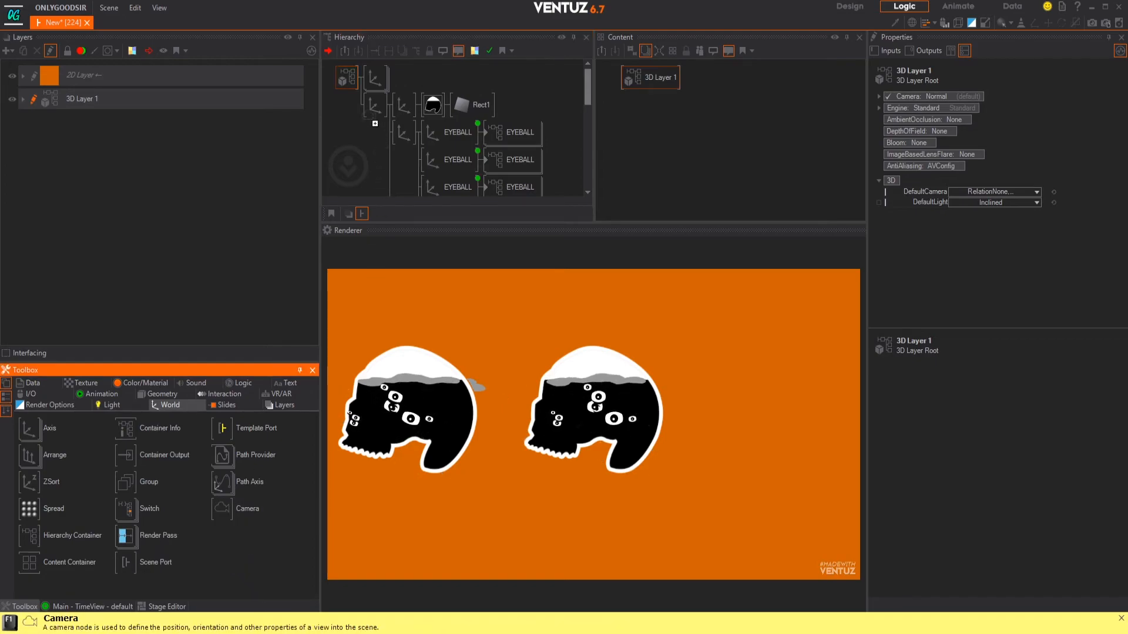
drag(351, 71, 370, 72)
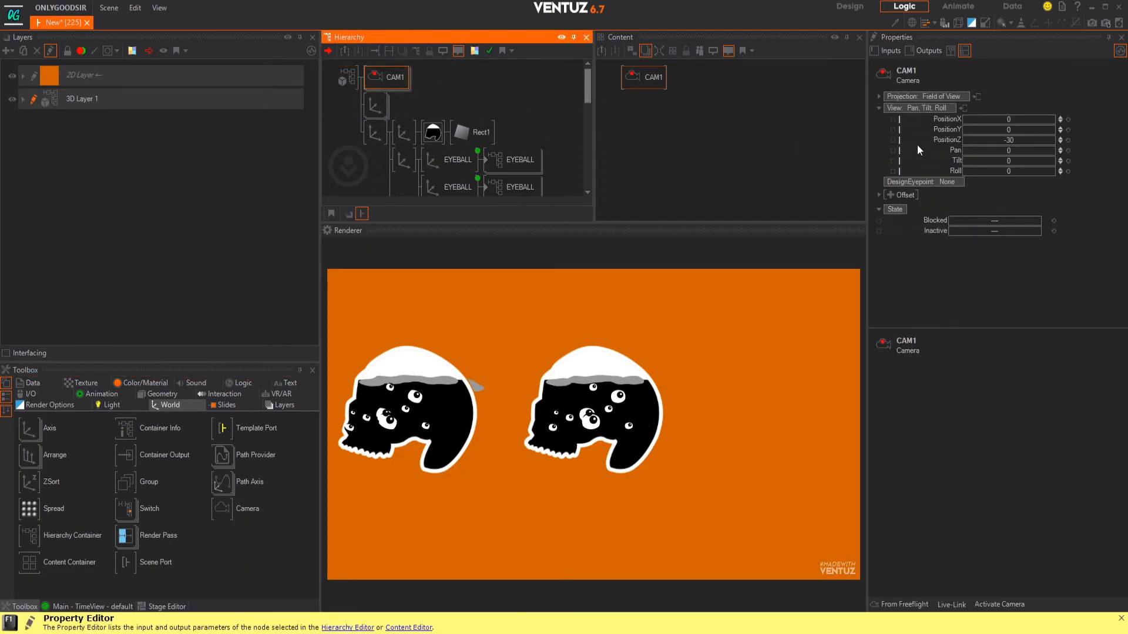
Switch the camera's projection to Orthogonal and set its width to 23, height to 12 and near value to -0.375
click(956, 95)
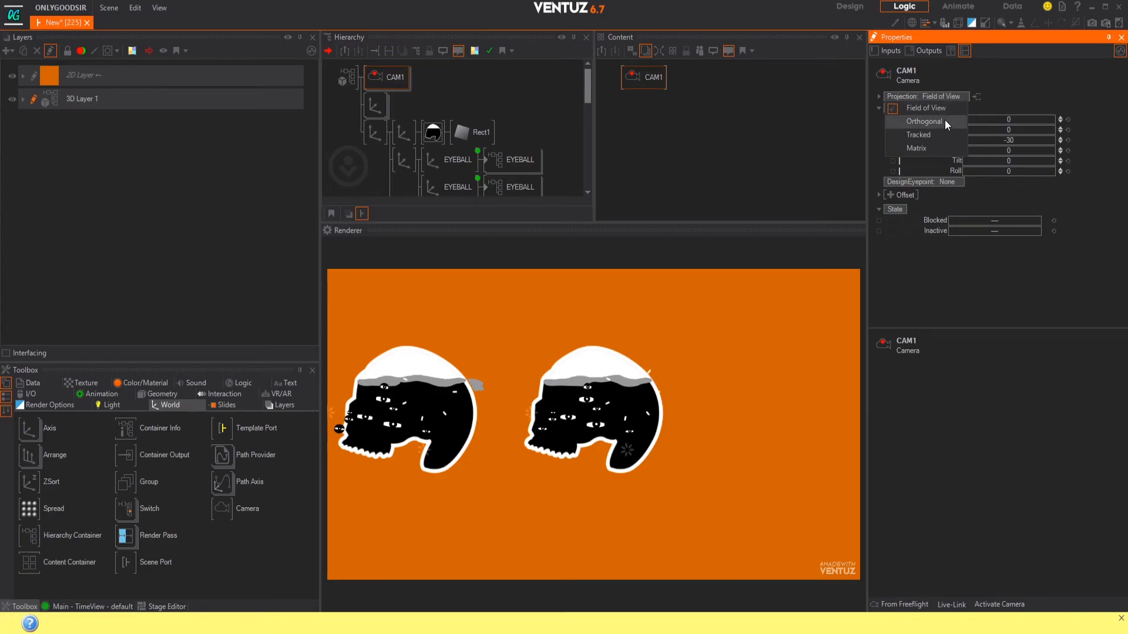
click(945, 120)
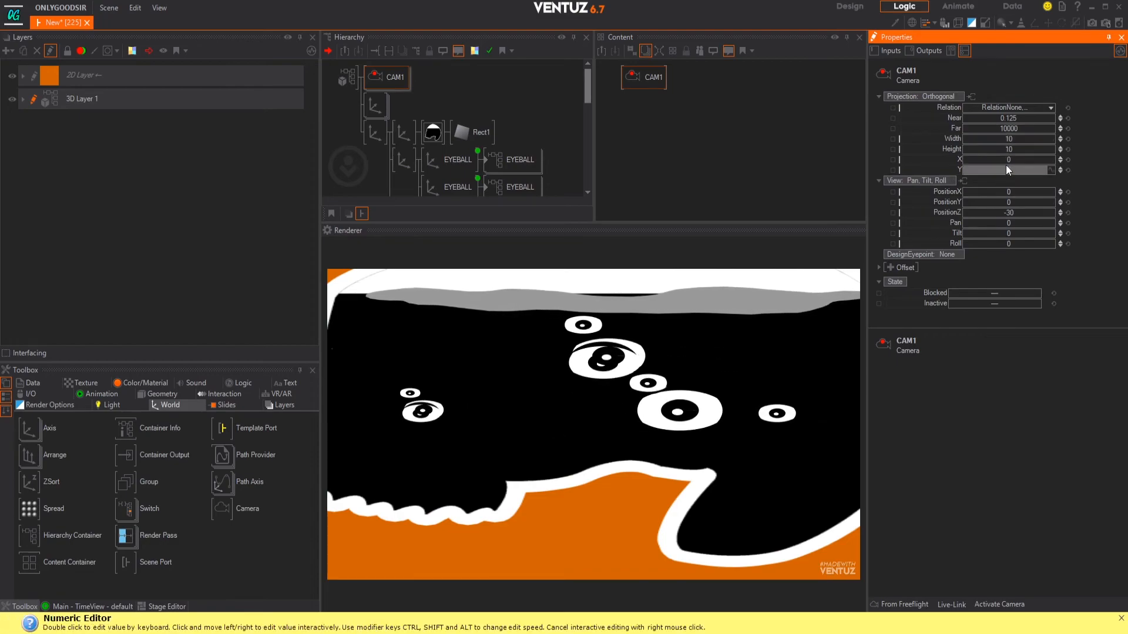
drag(1014, 143, 1041, 118)
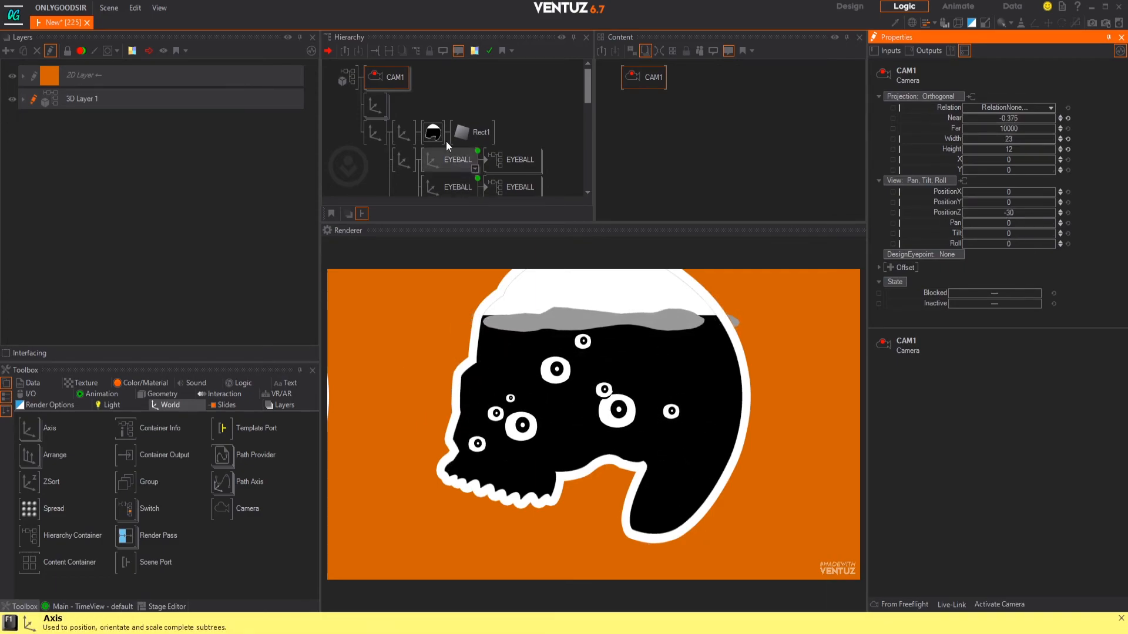
Select both skull parent axes and scale them down uniformly to 0.35
click(371, 115)
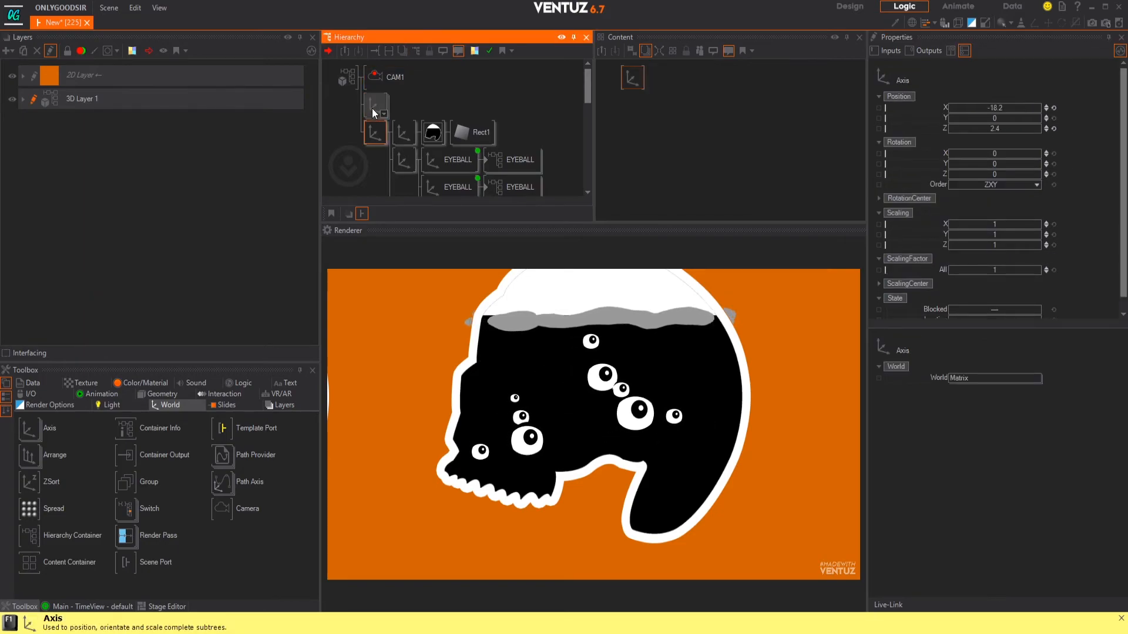
drag(1023, 270, 1008, 270)
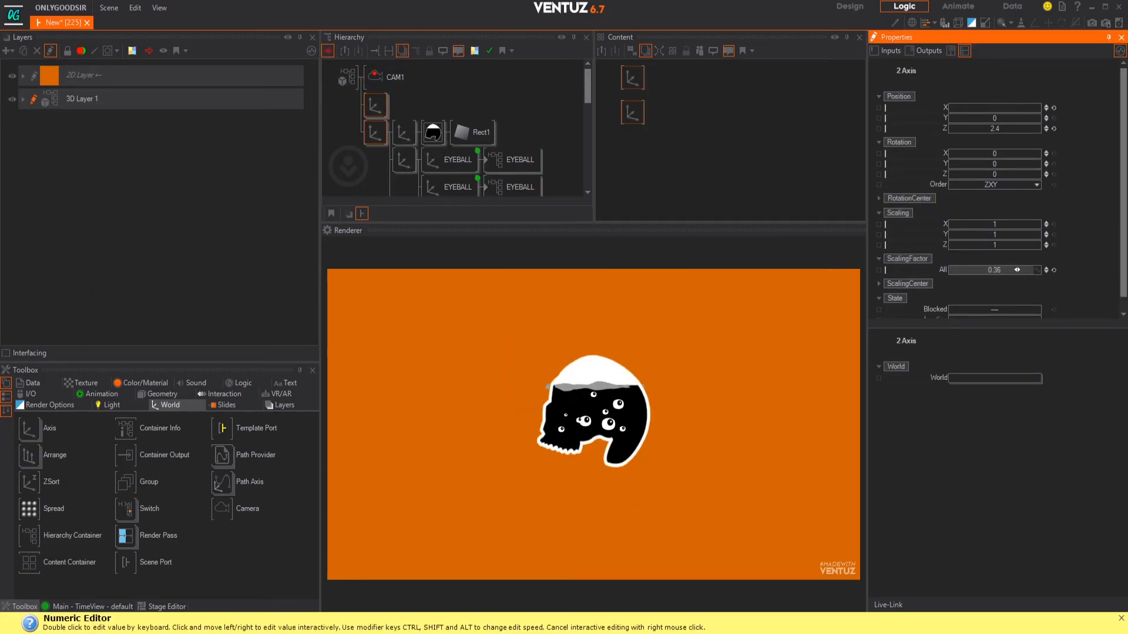
click(376, 106)
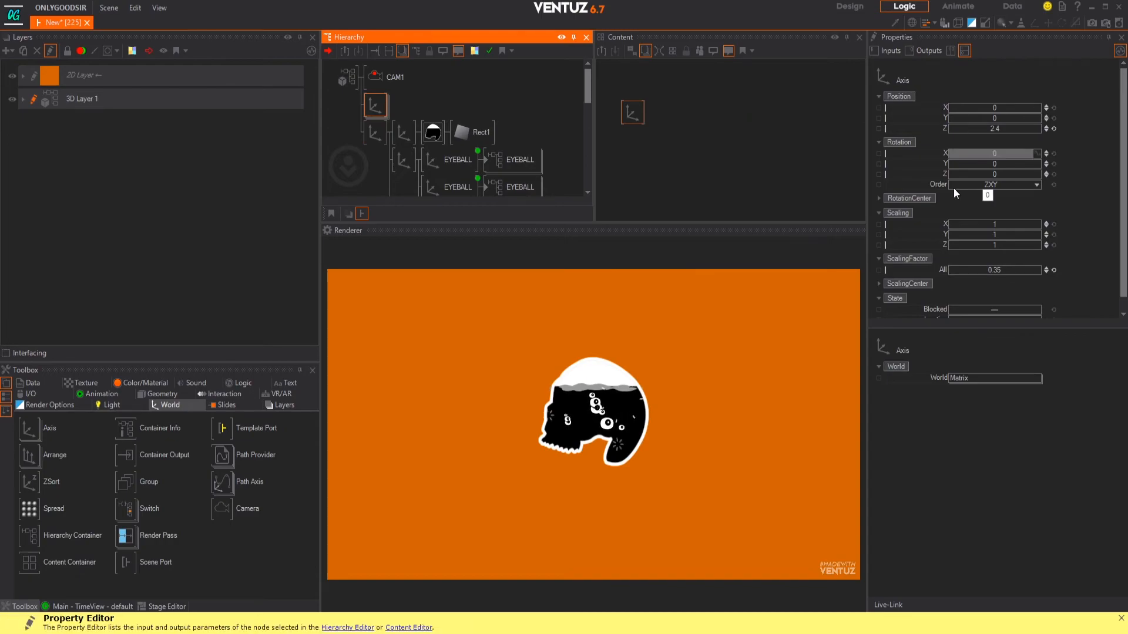
Reset the duplicated skull axis's X and Z positions, and move that skull to X -6.71
click(369, 133)
click(1053, 109)
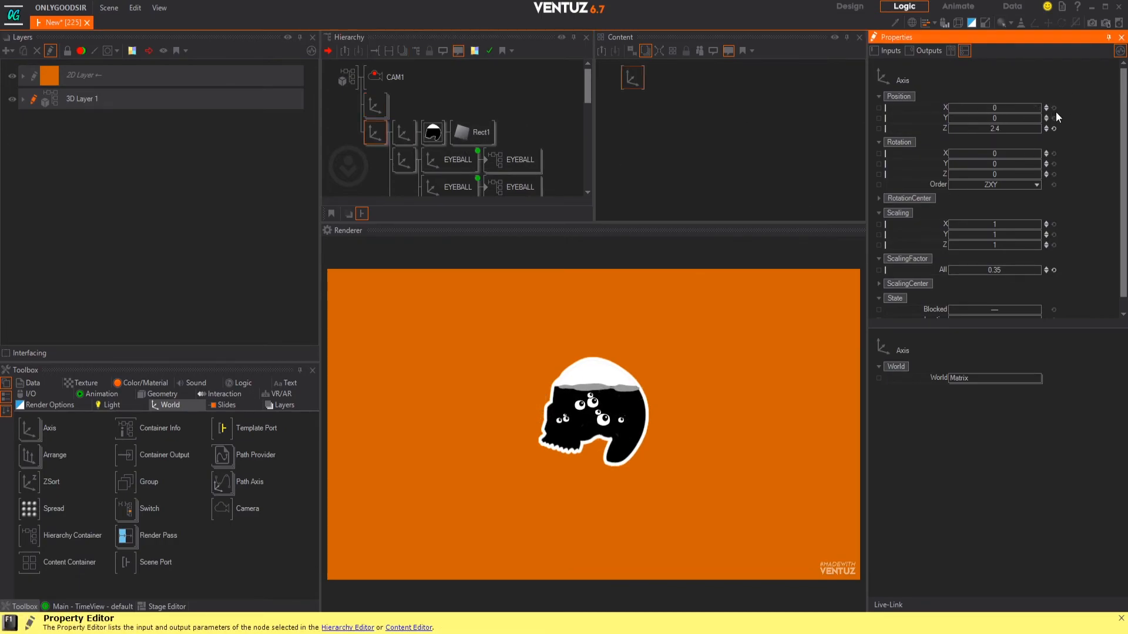
click(1053, 128)
drag(998, 107, 982, 108)
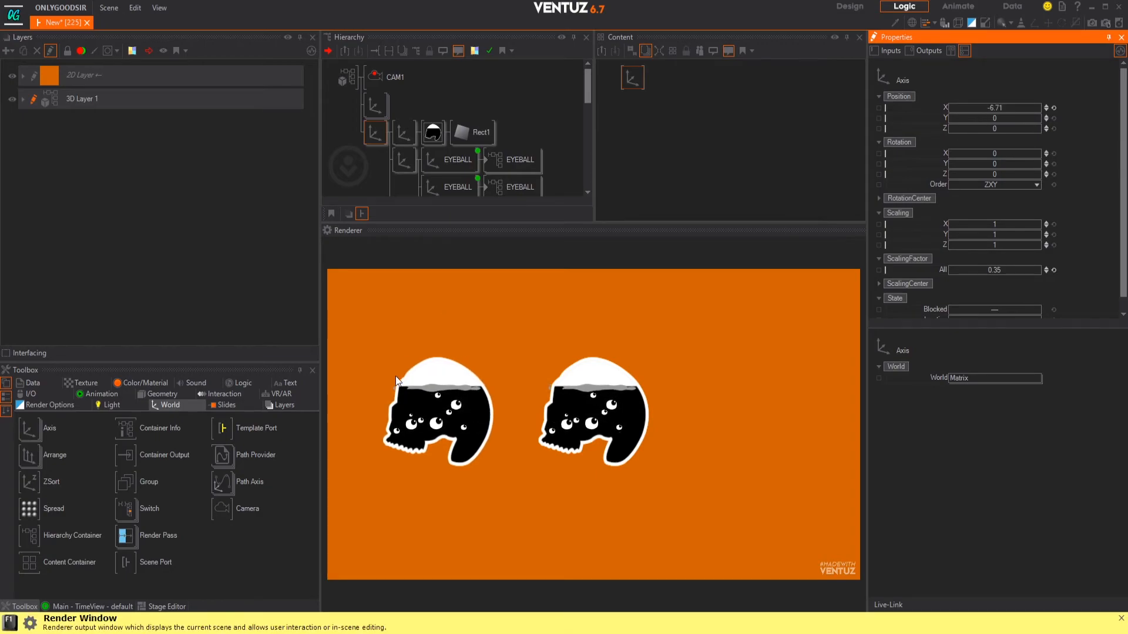
Vary the left skull's torus axis: X position 0.54, X rotation 90.2, X scale 0.9, Z scale 0.47 and overall scale 4.19
scroll(401, 126, down, 5)
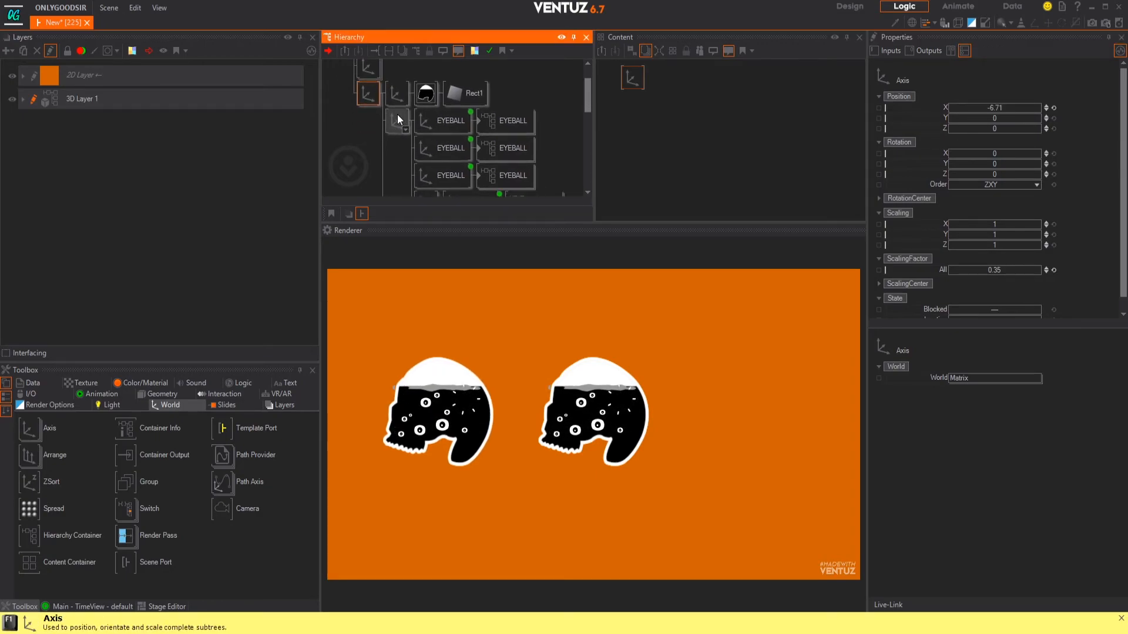
scroll(411, 141, down, 5)
click(398, 147)
drag(1007, 153, 1005, 151)
drag(1003, 107, 1003, 108)
mouse_move(1003, 244)
mouse_down()
mouse_move(981, 245)
mouse_move(999, 225)
mouse_up()
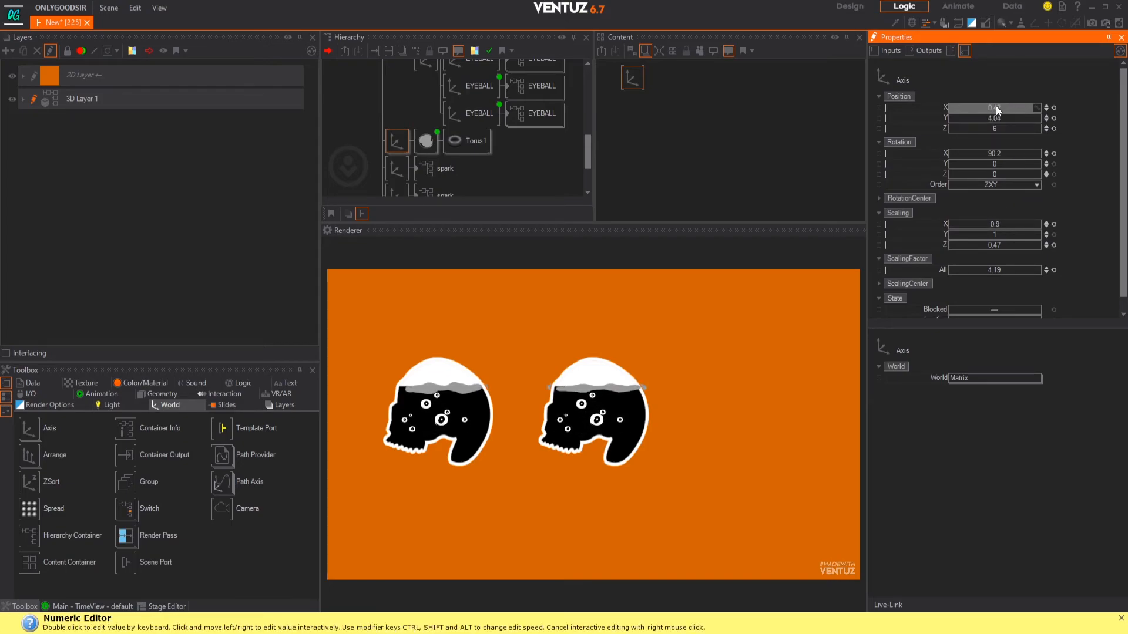
Adjust the MaterialM0Animate node of the left skull's torus and set its material's base color to green, RGB 15, 255, 95
click(436, 144)
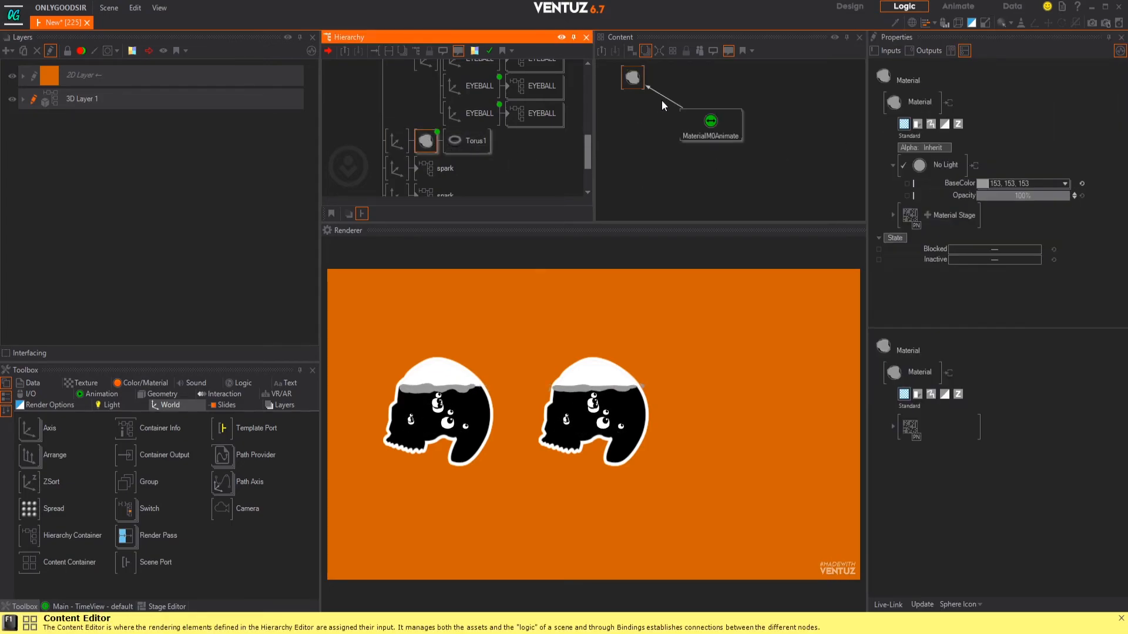
click(737, 125)
drag(994, 212, 955, 215)
click(633, 78)
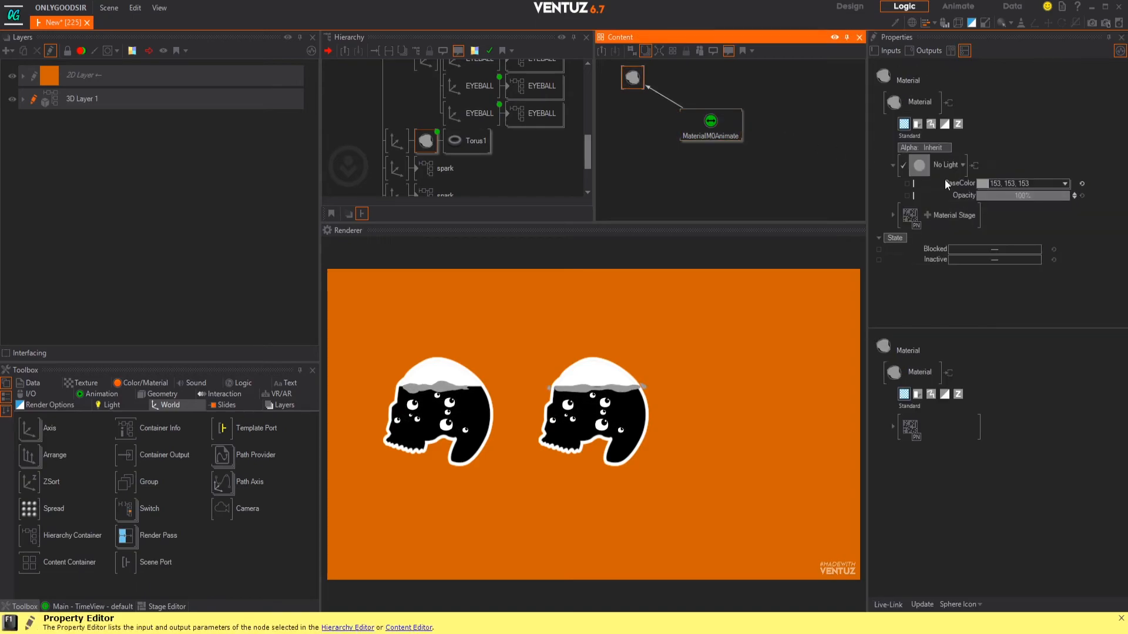
click(1057, 184)
drag(1009, 221, 982, 211)
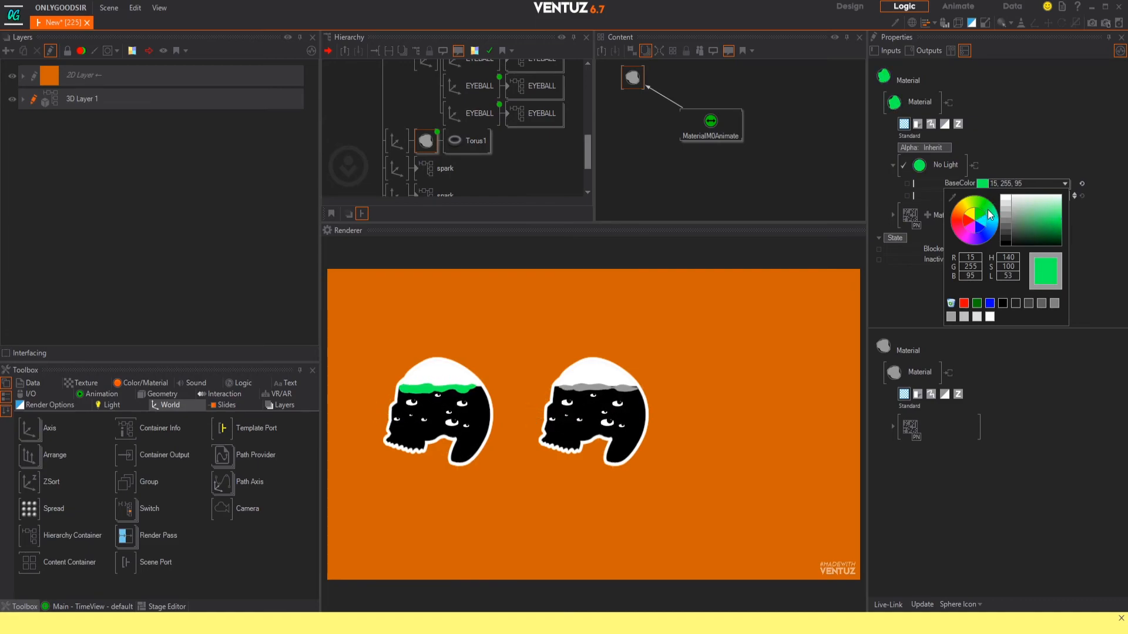
click(397, 142)
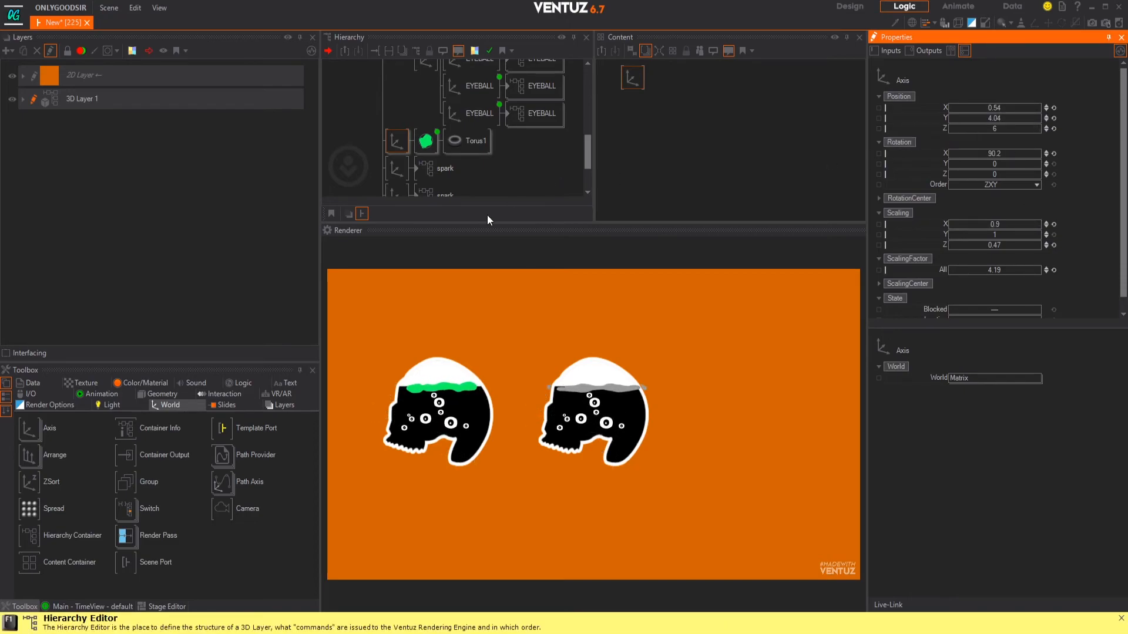
Nudge the green-topped skull slightly toward the centre, and place a duplicate of the centre skull's axis at X 6.8
scroll(400, 142, up, 8)
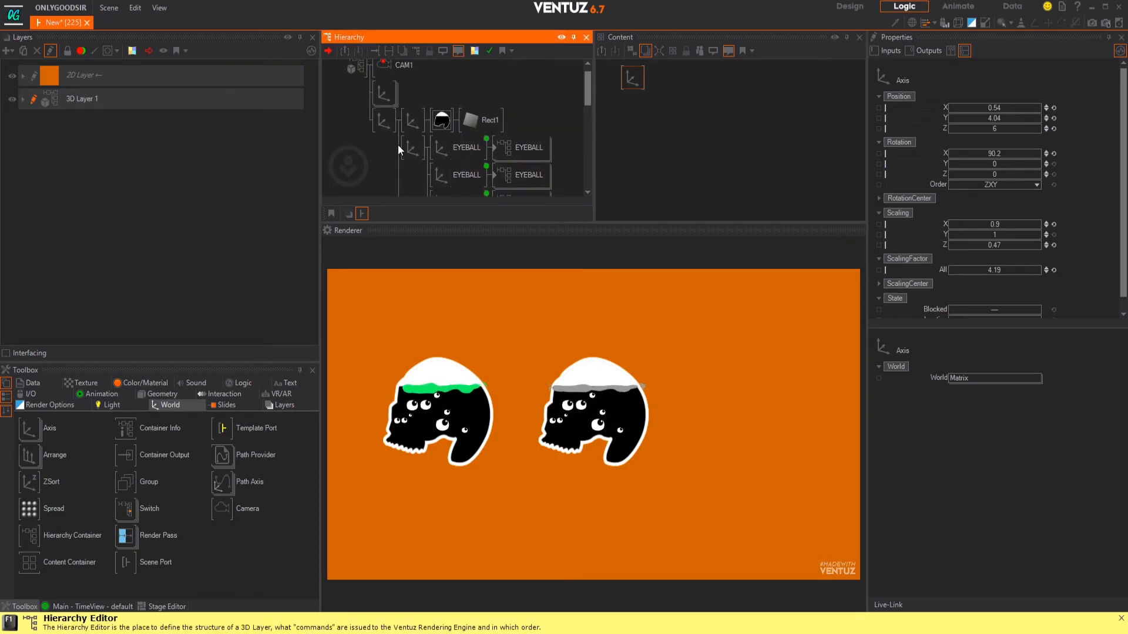
click(383, 134)
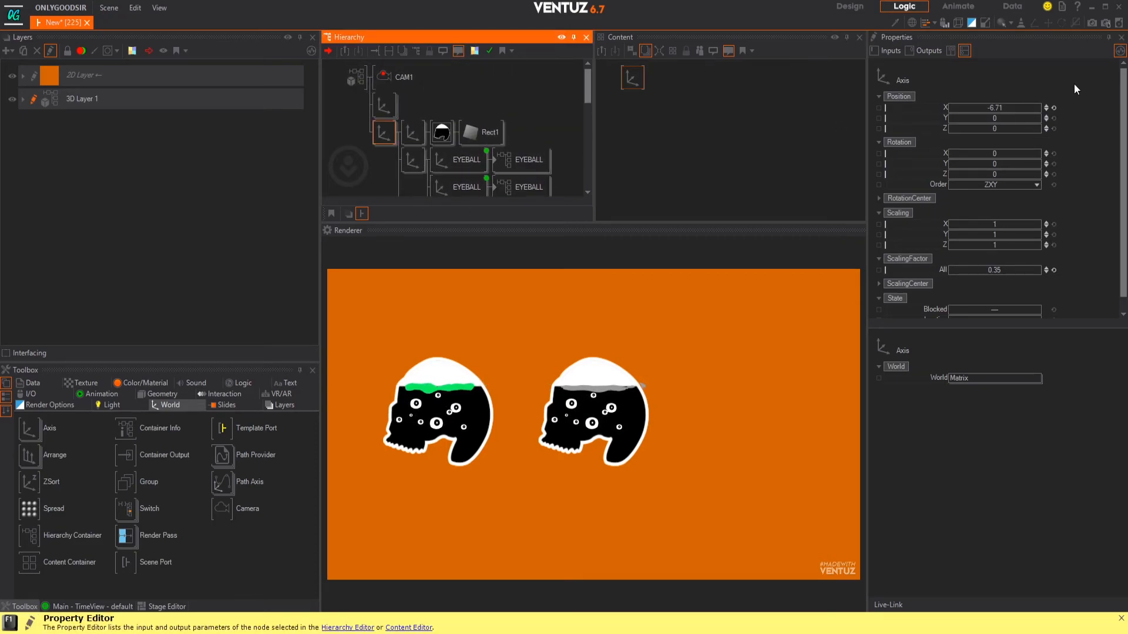
double_click(385, 134)
click(386, 108)
ctrl+drag(387, 110, 383, 144)
drag(998, 108, 1027, 107)
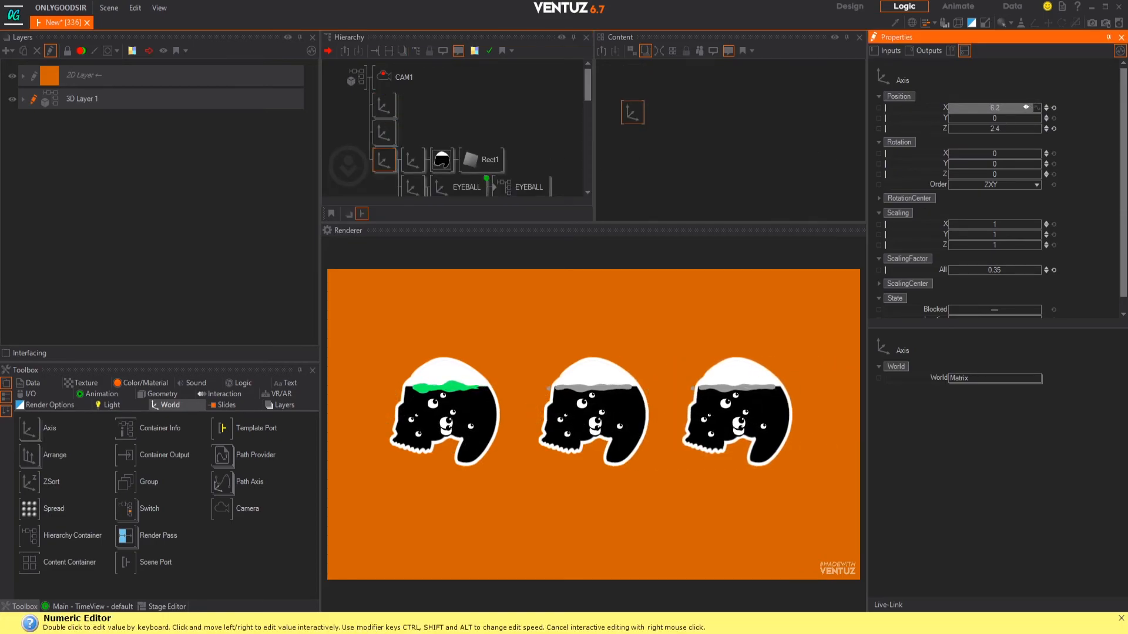
Set the base color of the new skull's torus material to pink, RGB 209, 0, 118
scroll(441, 153, down, 5)
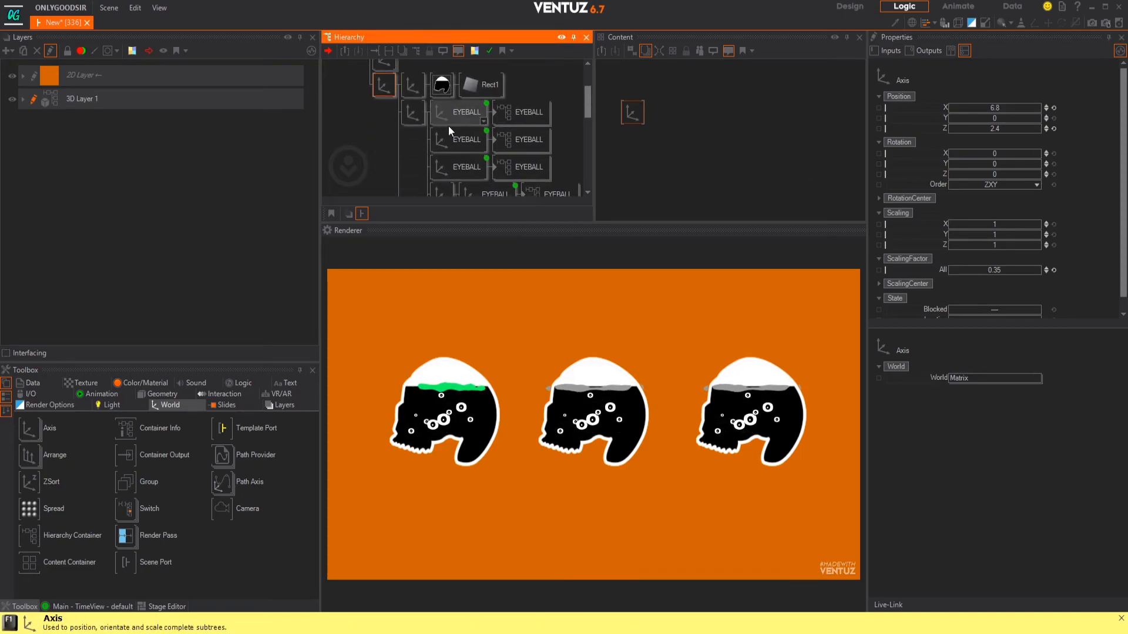
scroll(435, 150, down, 5)
click(424, 92)
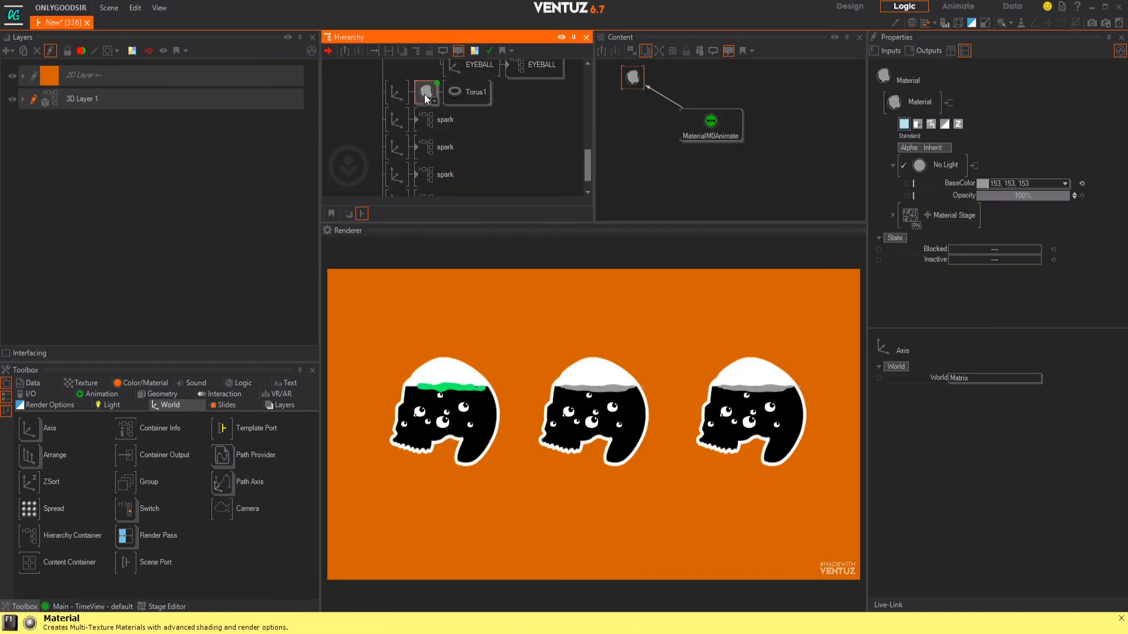
click(1055, 183)
drag(957, 219, 1073, 228)
drag(959, 222, 961, 236)
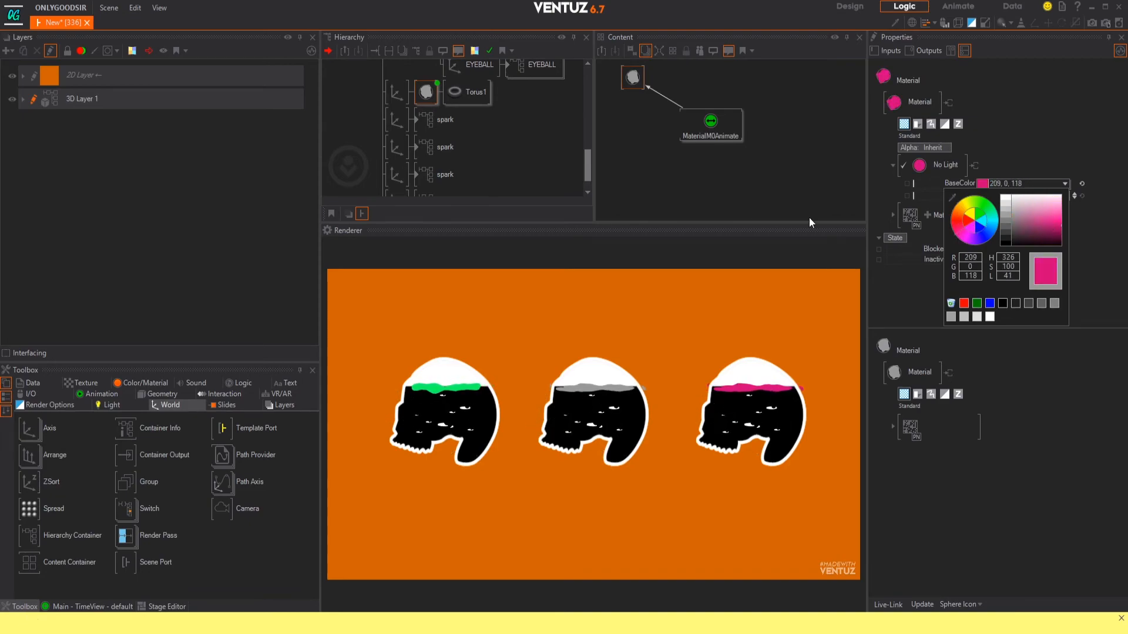
Vary the pink torus axis: position X 0.63, Y 3.9; rotation X 92.2, Z 532.2; scaling 0.93, 1.23, 0.41
click(397, 92)
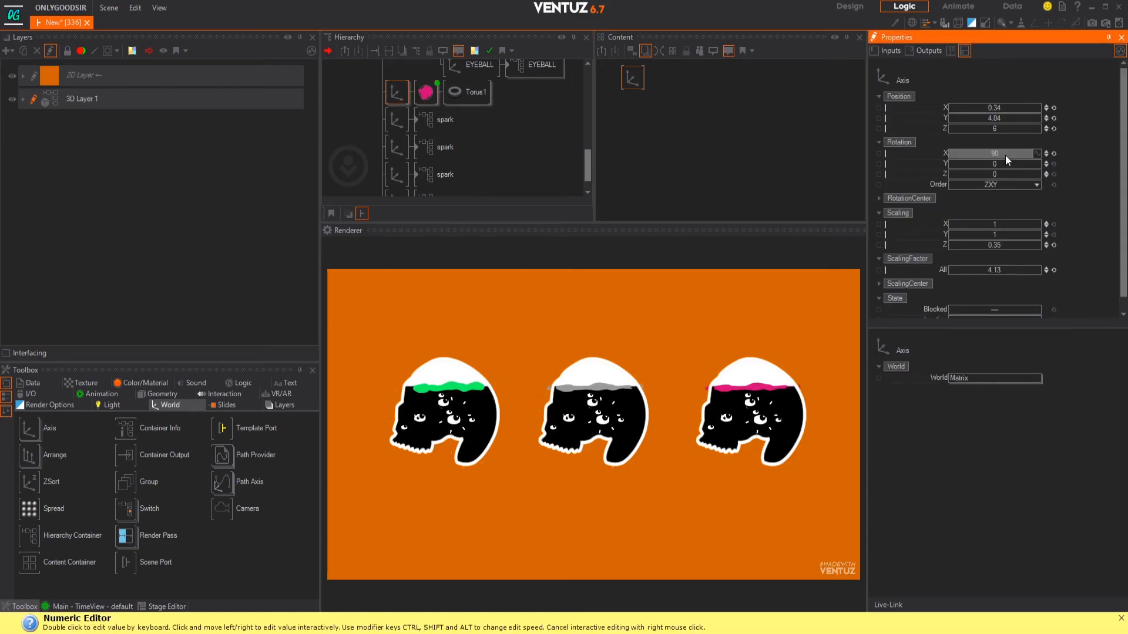
drag(1001, 175, 969, 175)
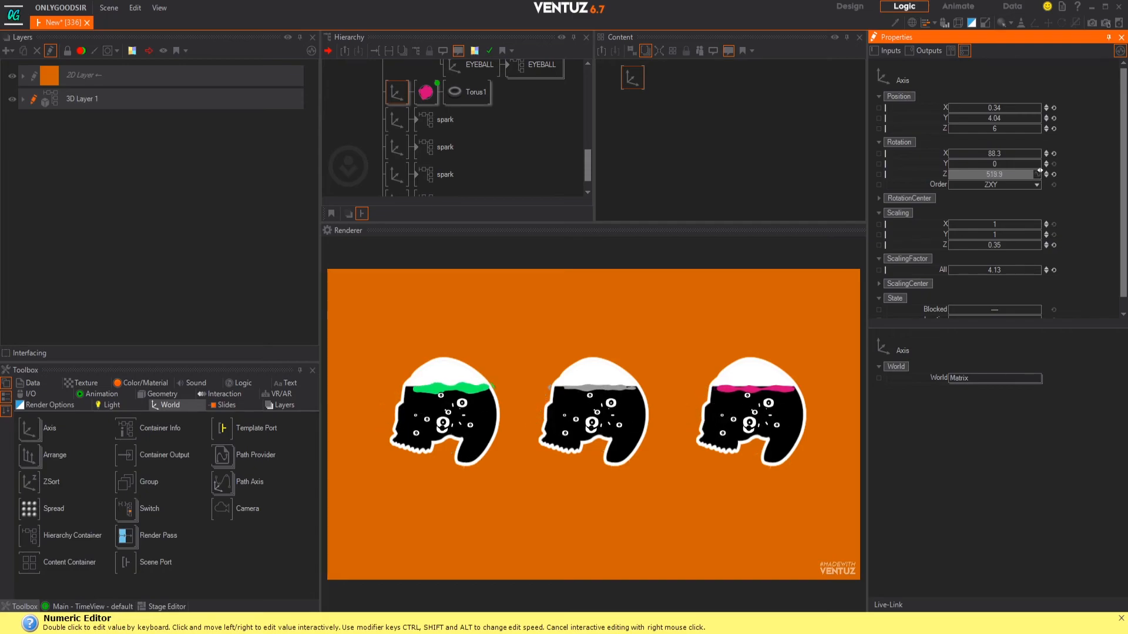
drag(1040, 171, 1041, 172)
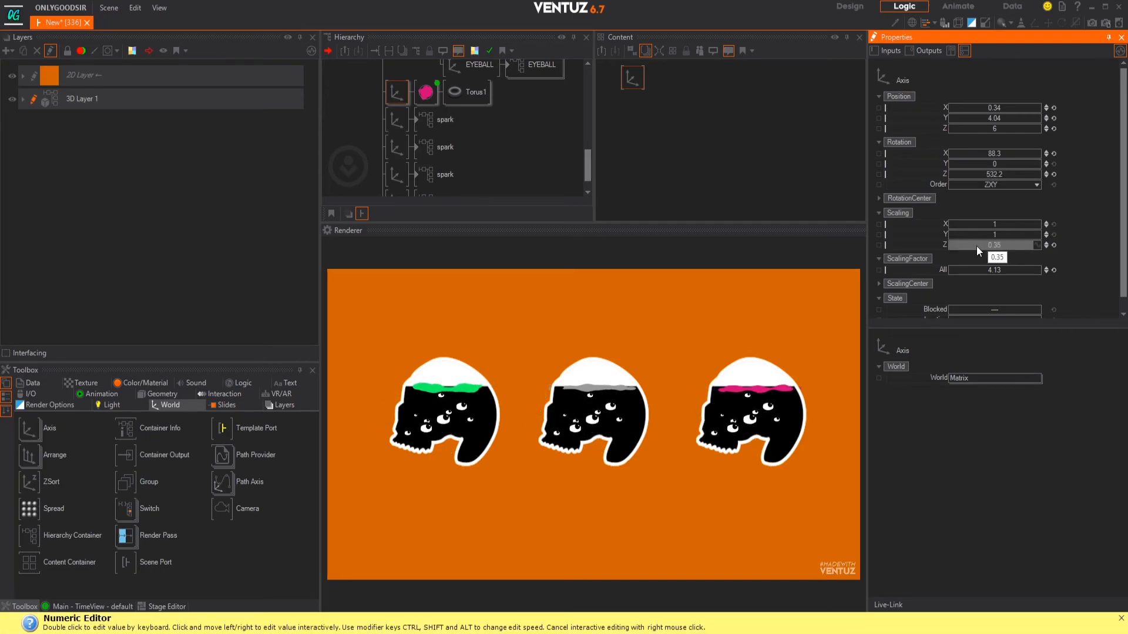
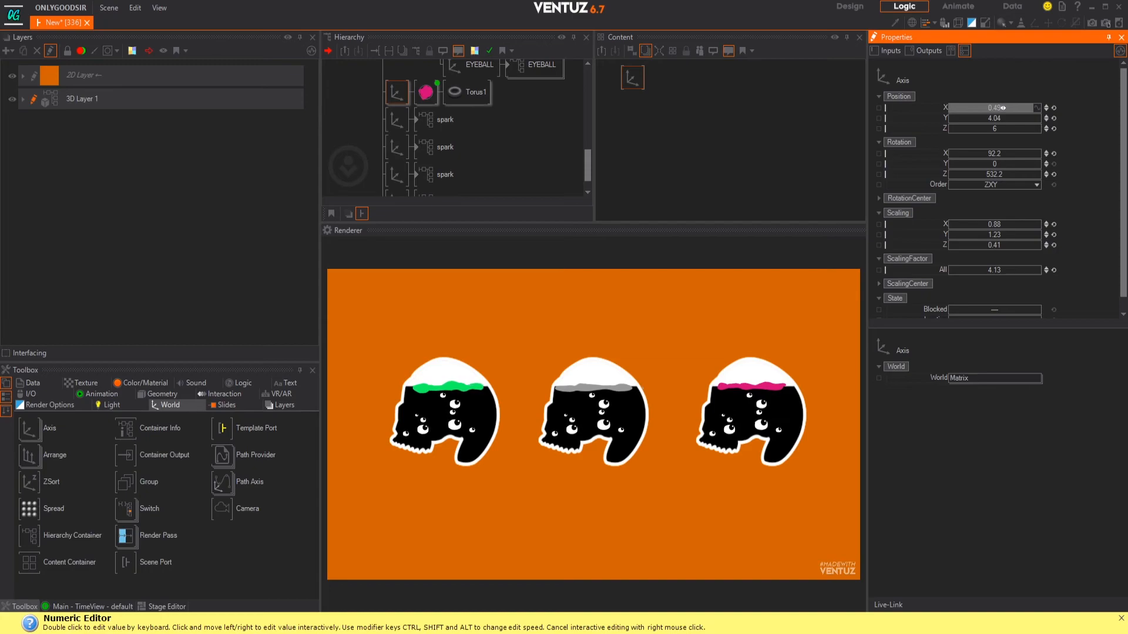
drag(1000, 118, 992, 117)
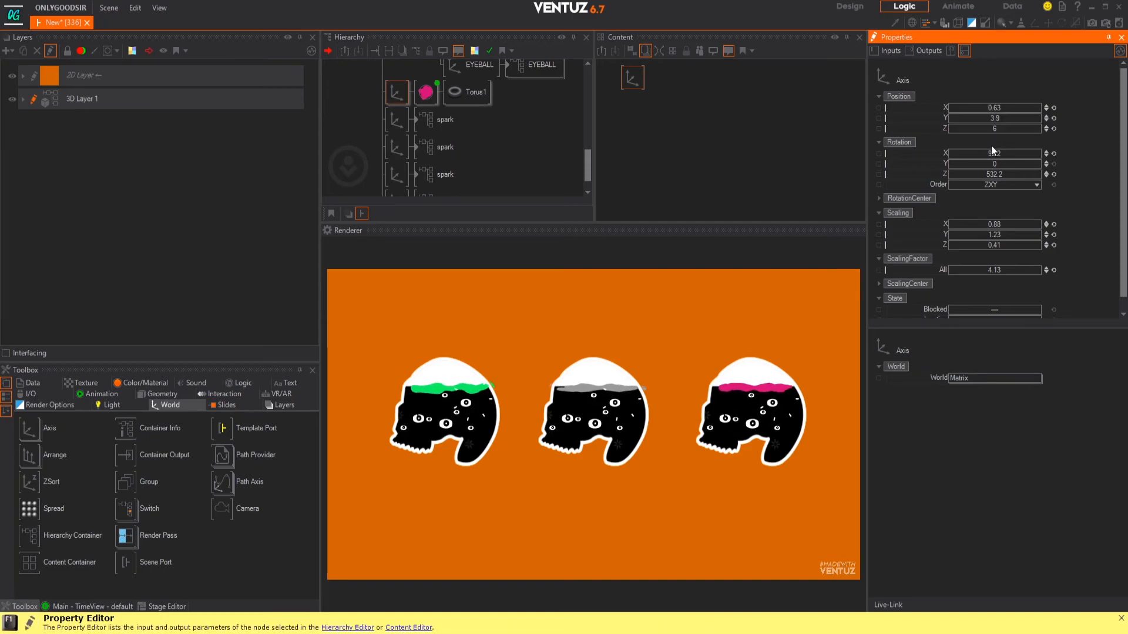
drag(994, 221, 997, 221)
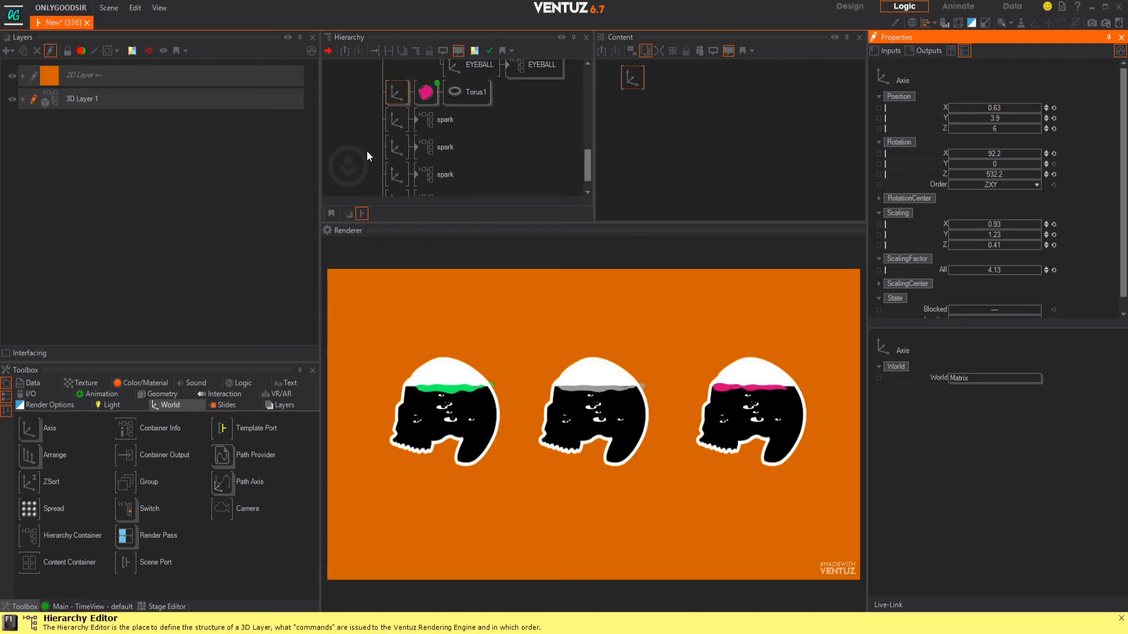
Try a Grayscale effect with the Gray preset in 3D Layer 1's effect group and delete it again
click(412, 178)
scroll(418, 176, up, 2)
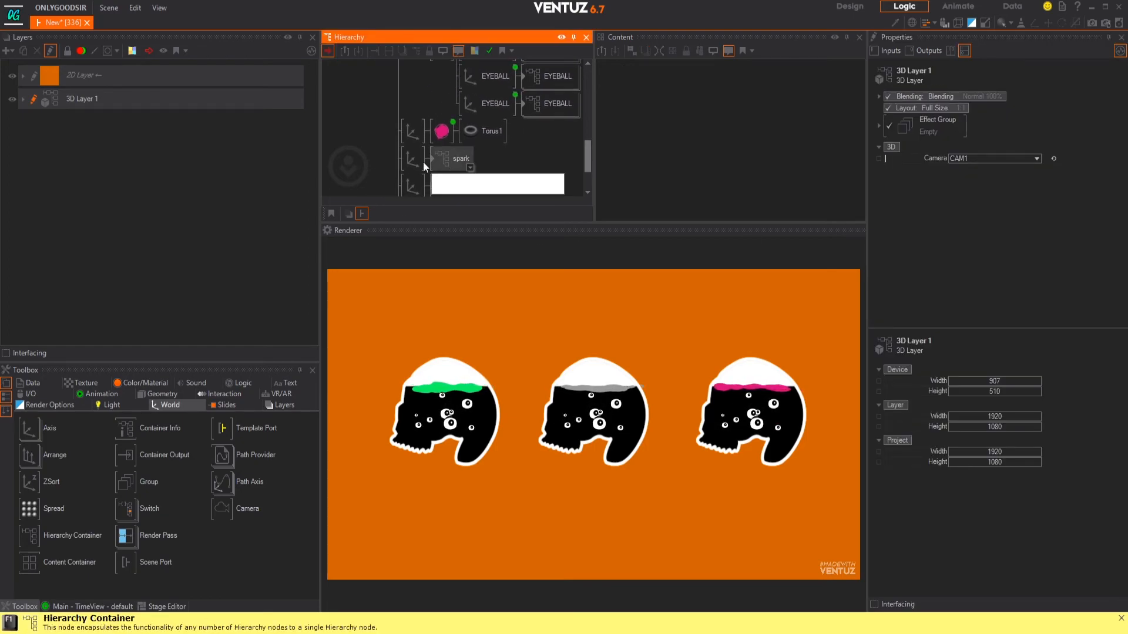
click(73, 93)
click(34, 101)
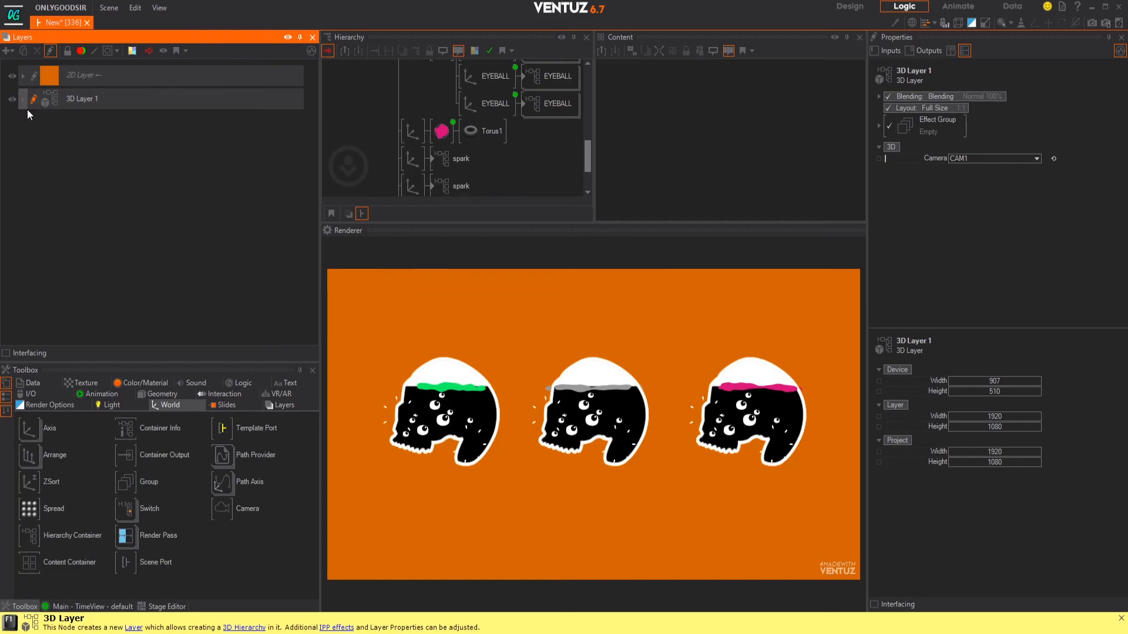
click(23, 101)
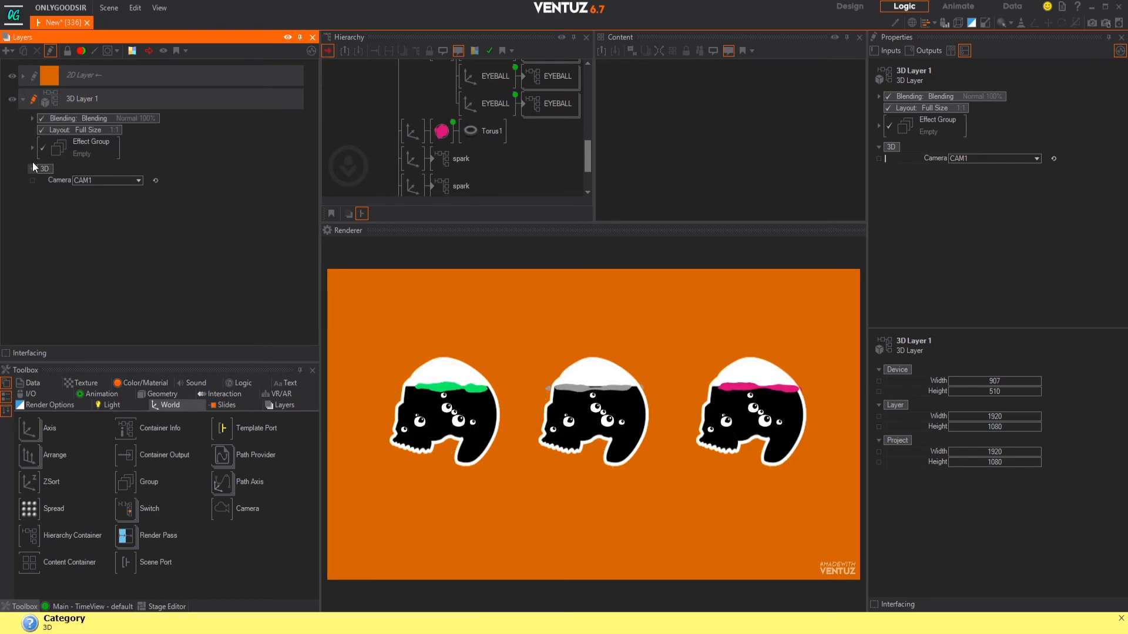
click(32, 148)
click(55, 204)
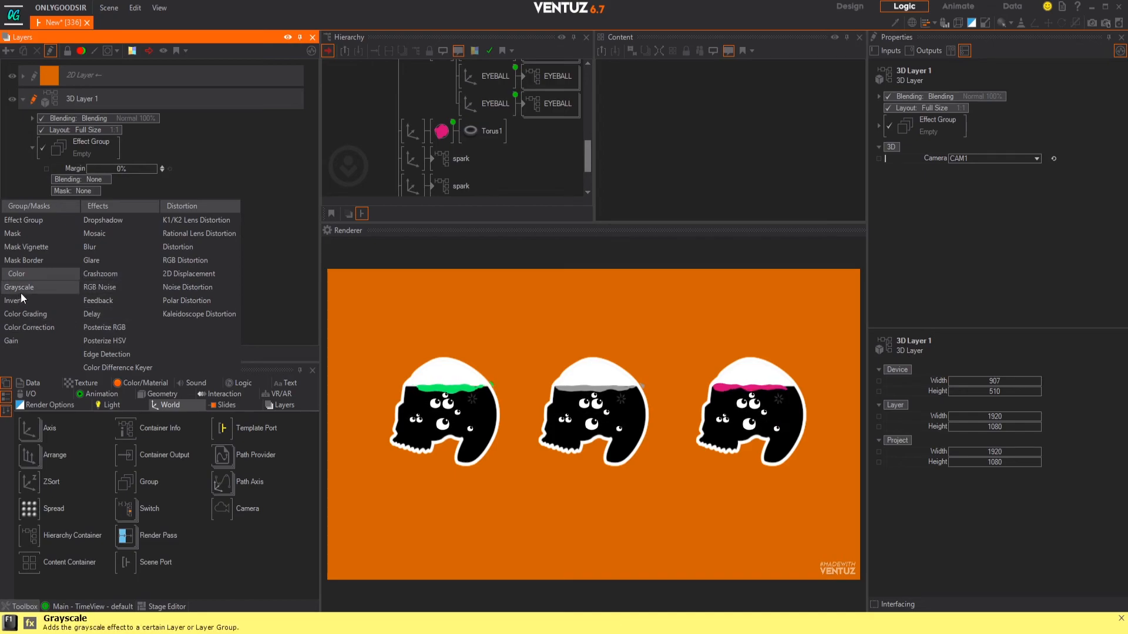
mouse_move(28, 286)
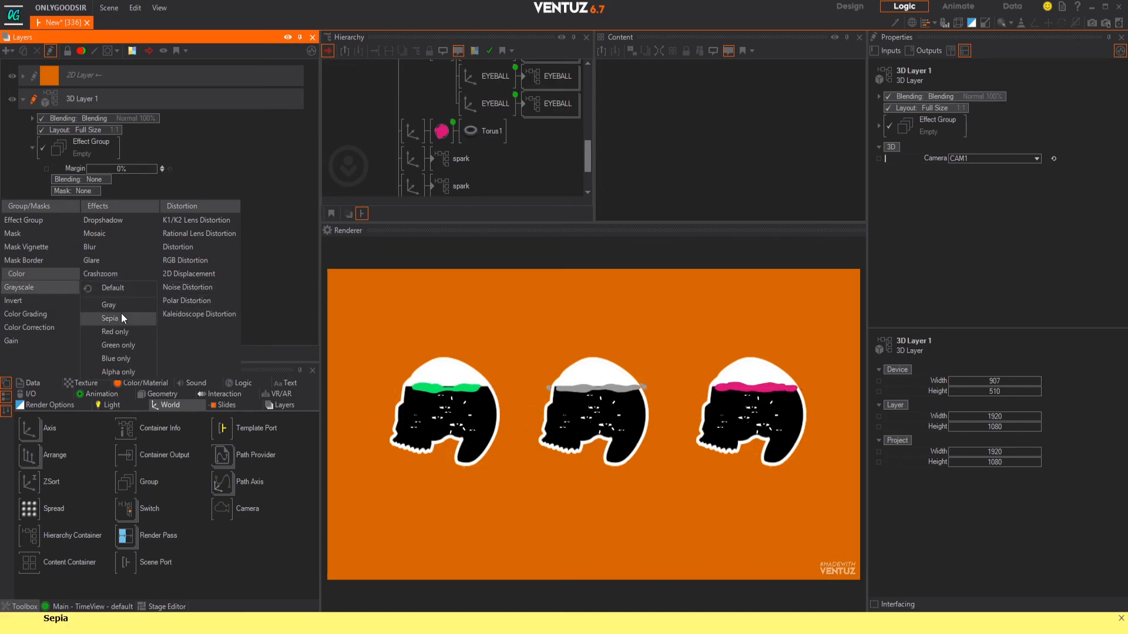
click(122, 312)
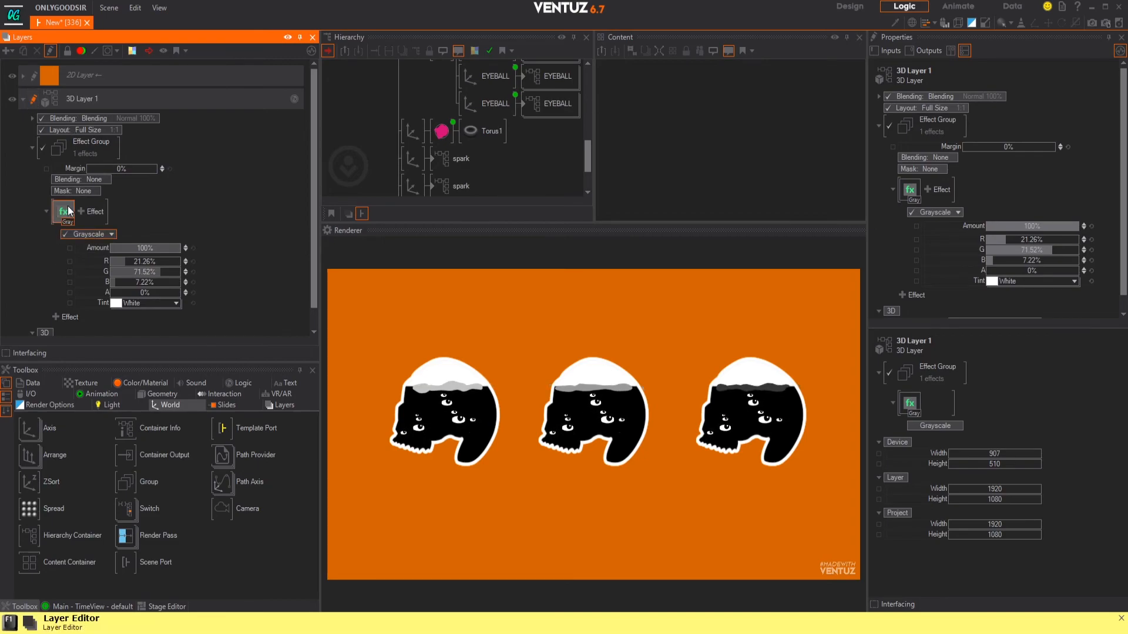
key(Delete)
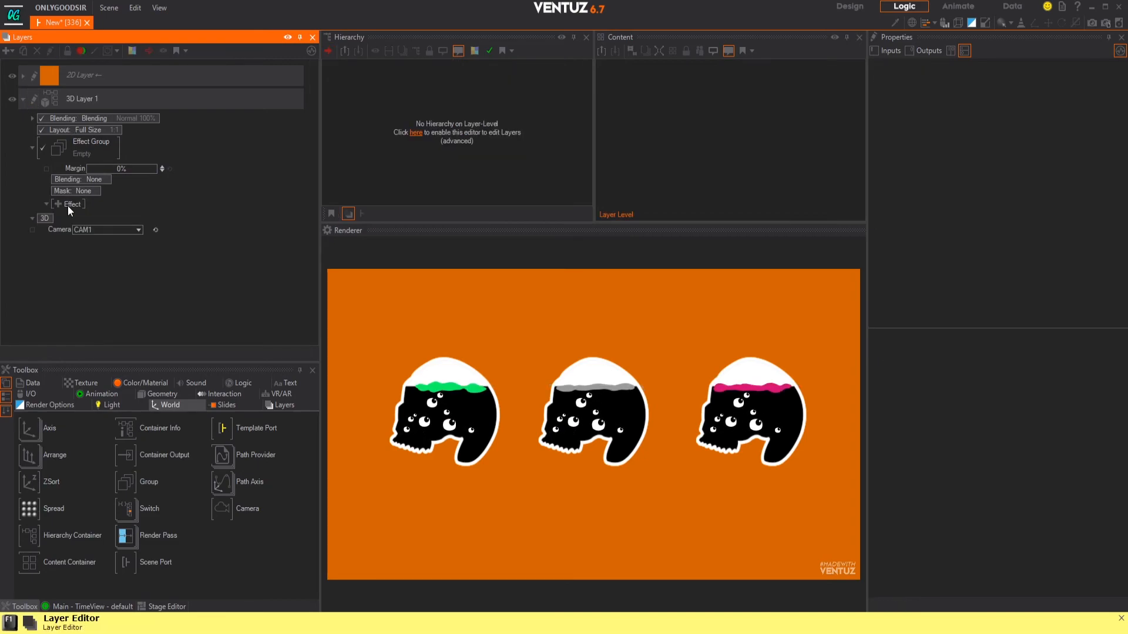
click(23, 99)
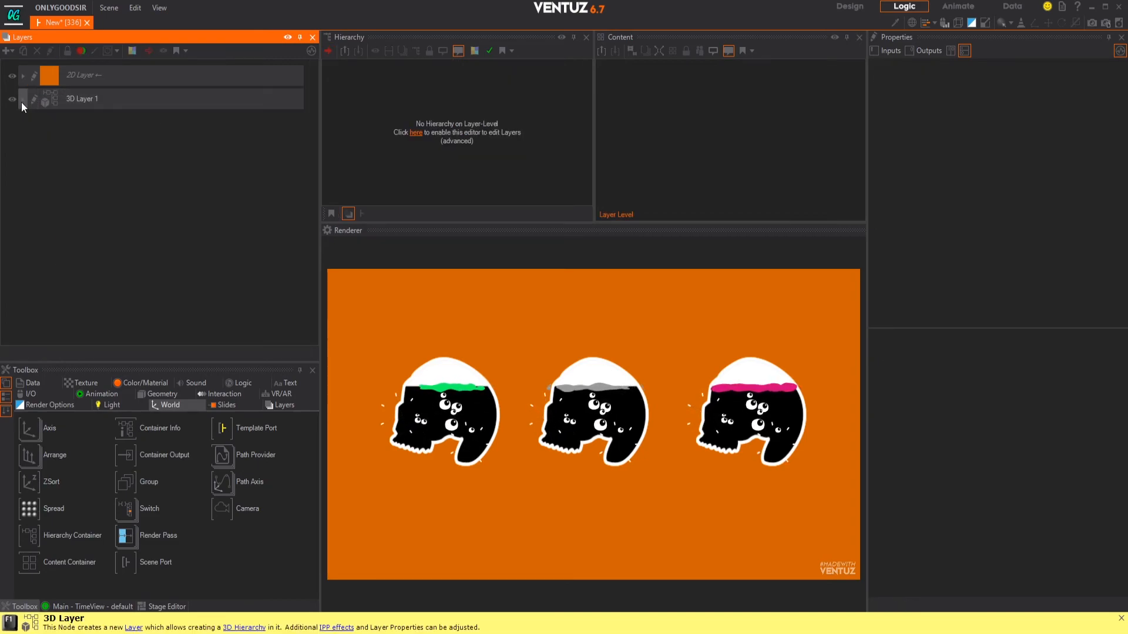
Create a Group layer and move 3D Layer 1 and the orange 2D Layer into it, with the 2D Layer above
click(8, 50)
click(61, 64)
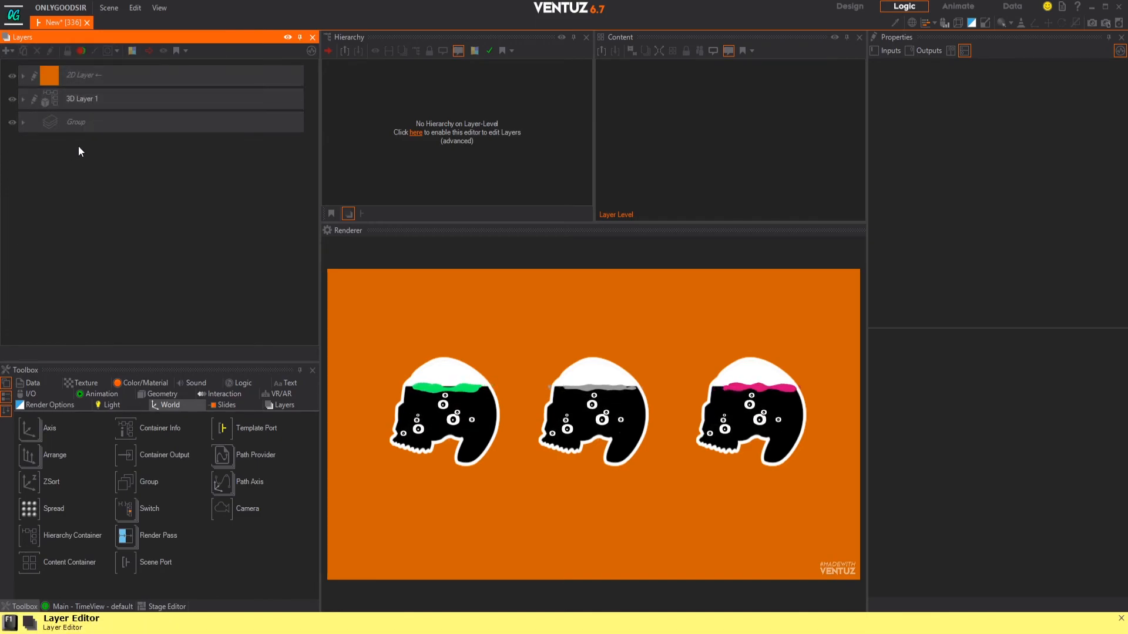
click(89, 100)
click(23, 122)
drag(102, 104, 130, 140)
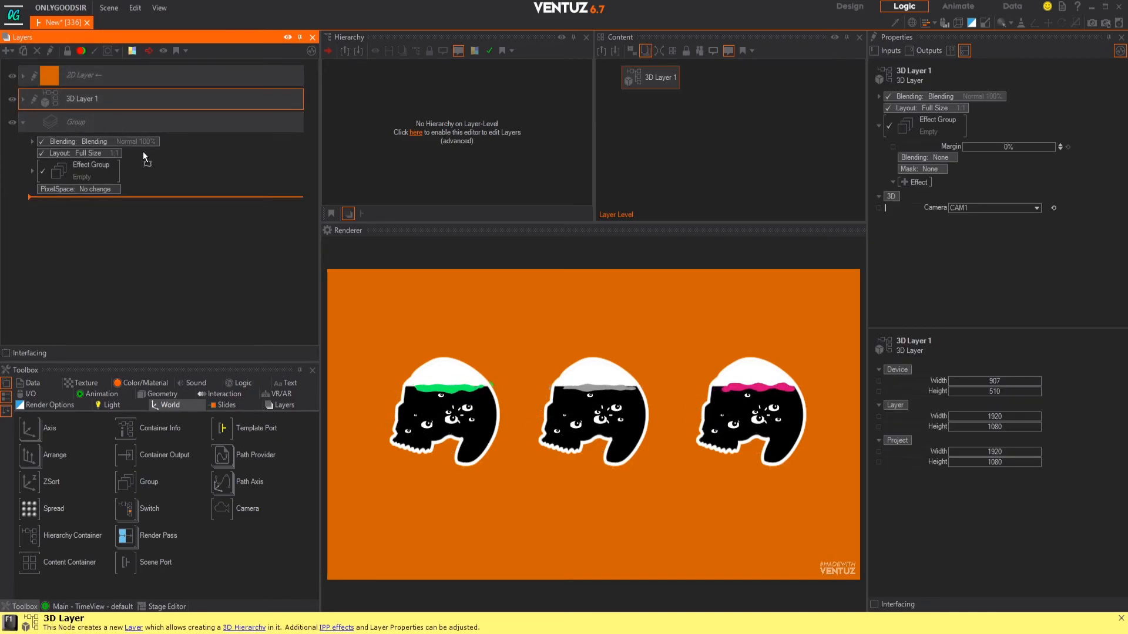
drag(150, 183, 132, 169)
click(83, 76)
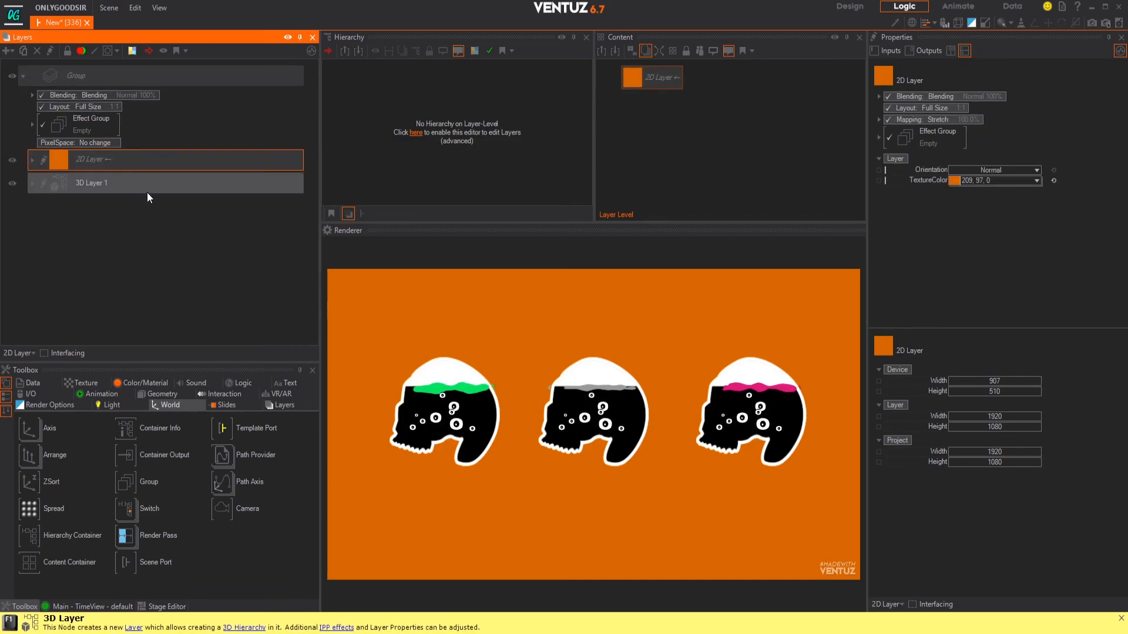
Add a Distortion effect to the Group layer's effect group and set its Radial1 to -0.976
click(32, 124)
click(61, 181)
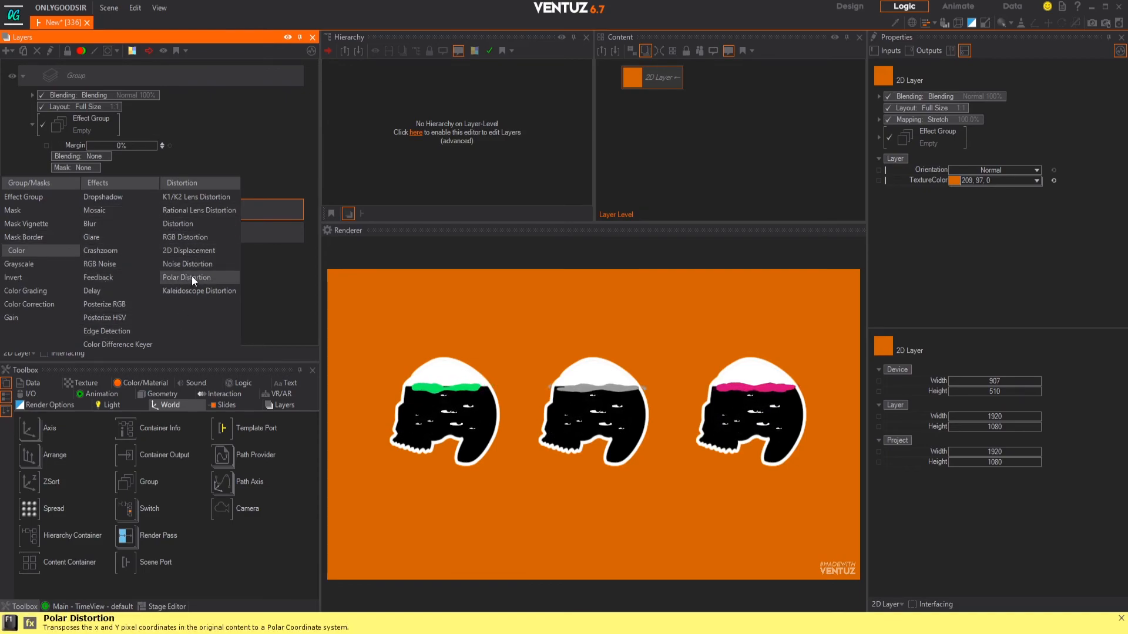
click(195, 226)
scroll(141, 290, down, 3)
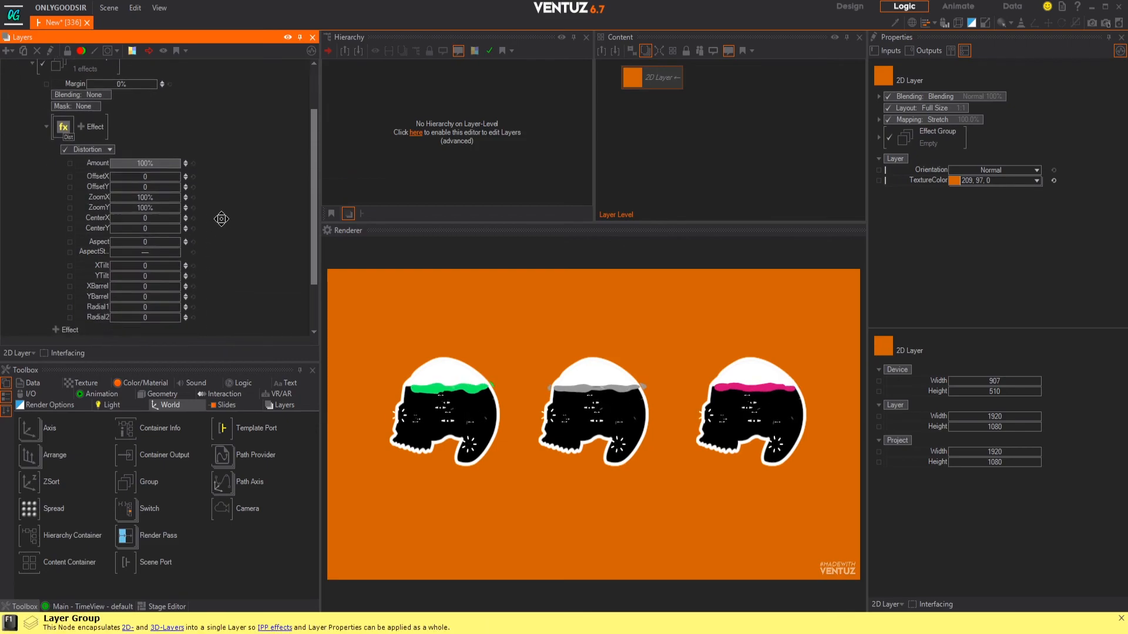
drag(173, 297, 179, 293)
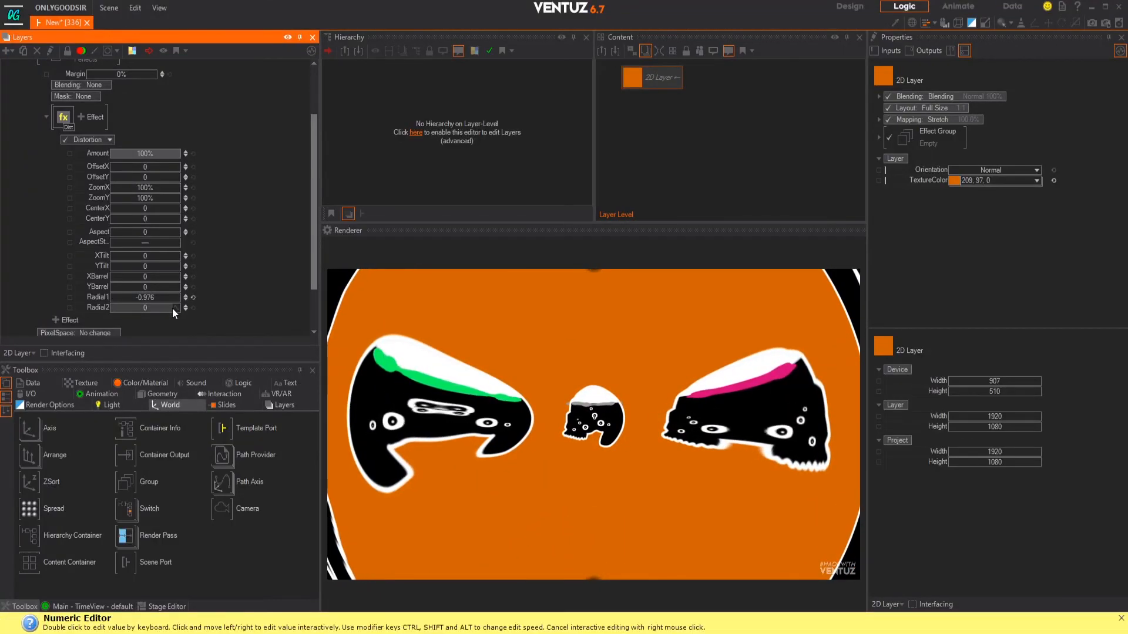
scroll(168, 196, down, 3)
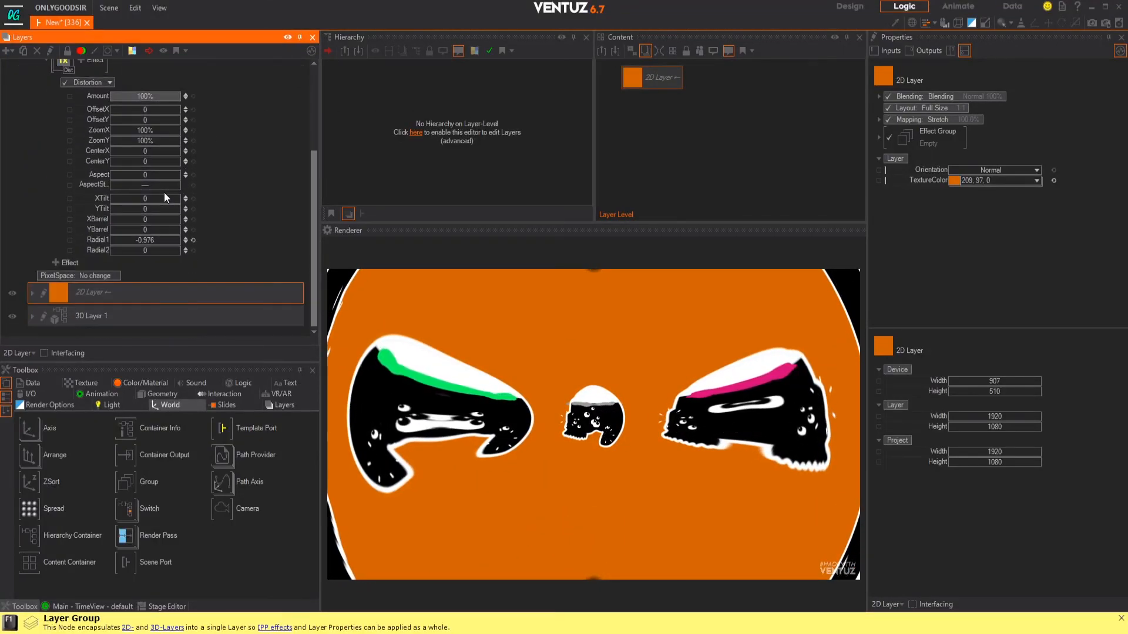
In 3D Layer 1, set the pink skull's axis to position X 3.88, Y -0.01 and an overall scaling factor of 0.17
click(42, 315)
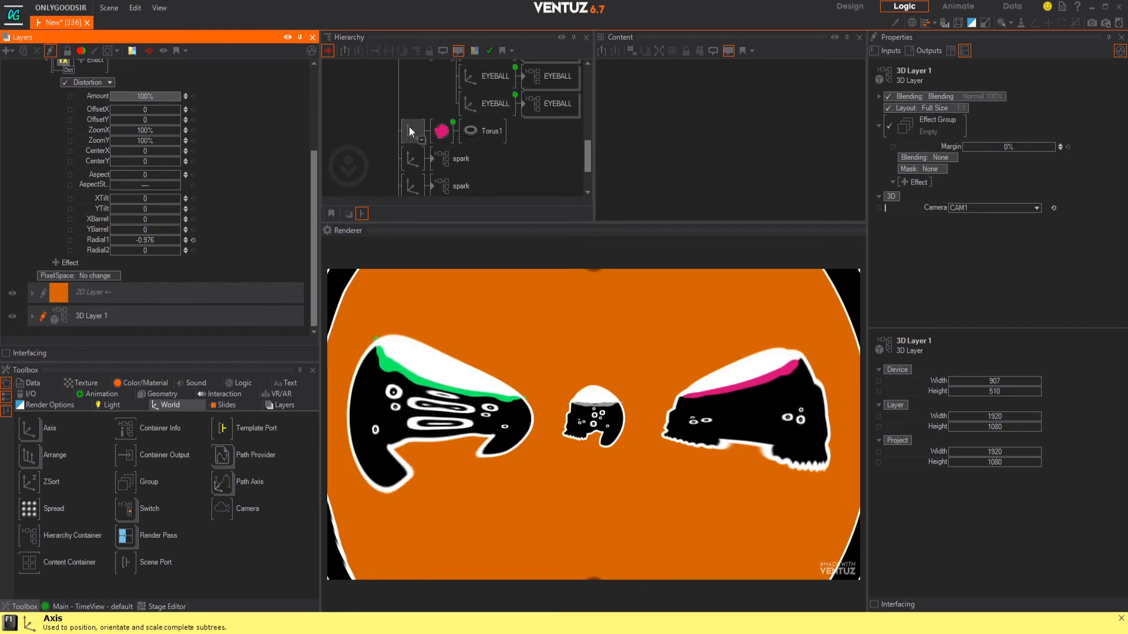
scroll(411, 133, up, 6)
middle_click(383, 130)
click(381, 162)
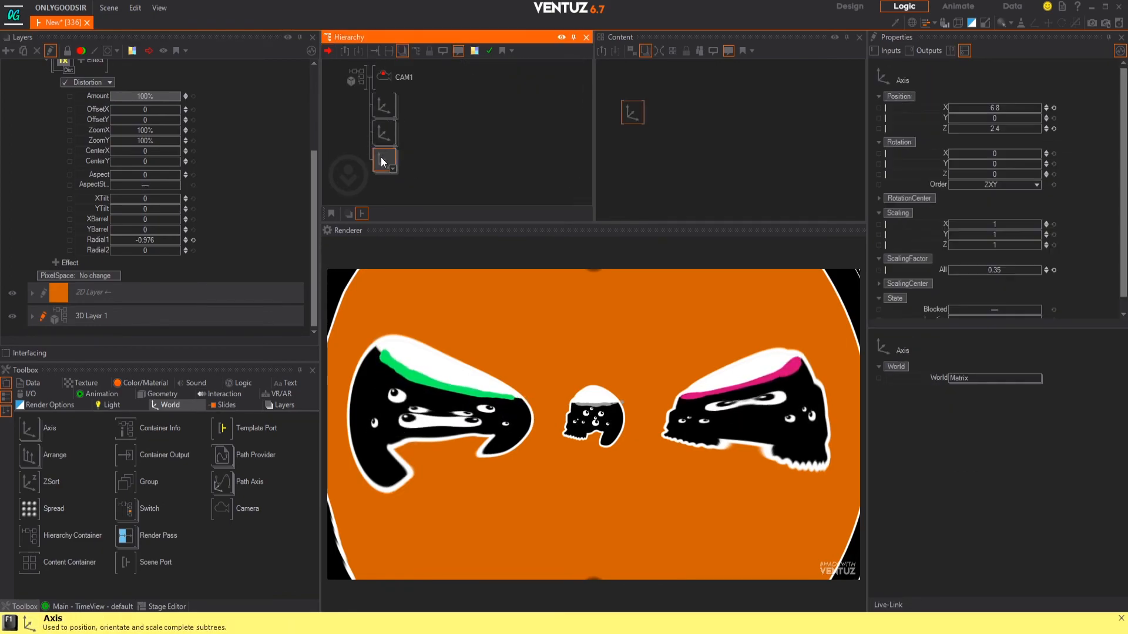
drag(1004, 107, 980, 111)
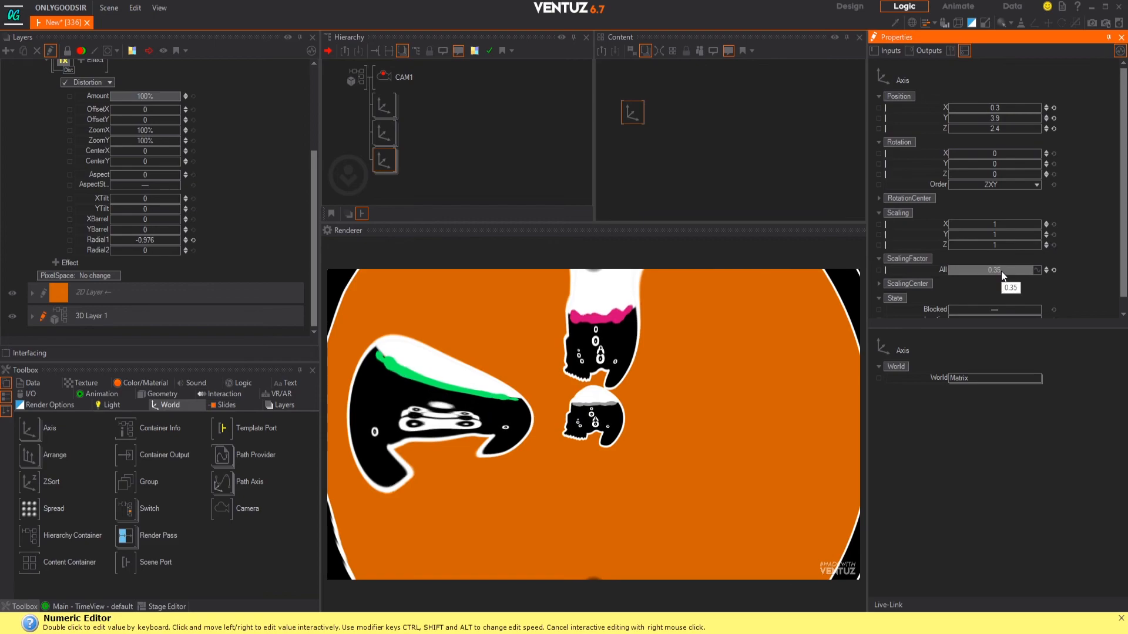
drag(1003, 277, 995, 272)
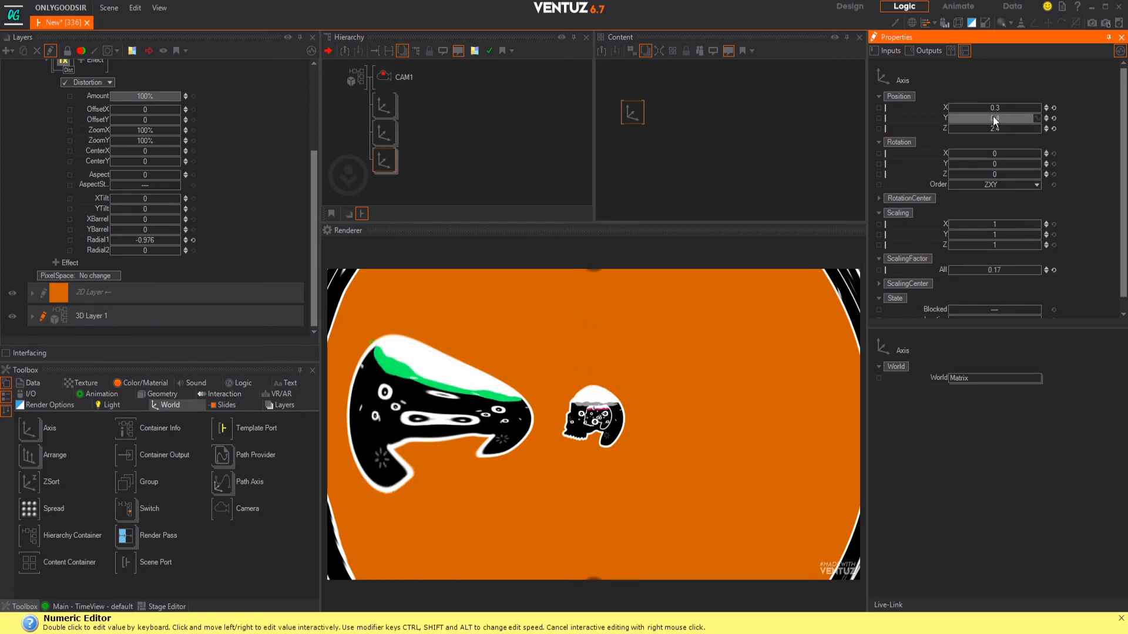
drag(995, 108, 677, 356)
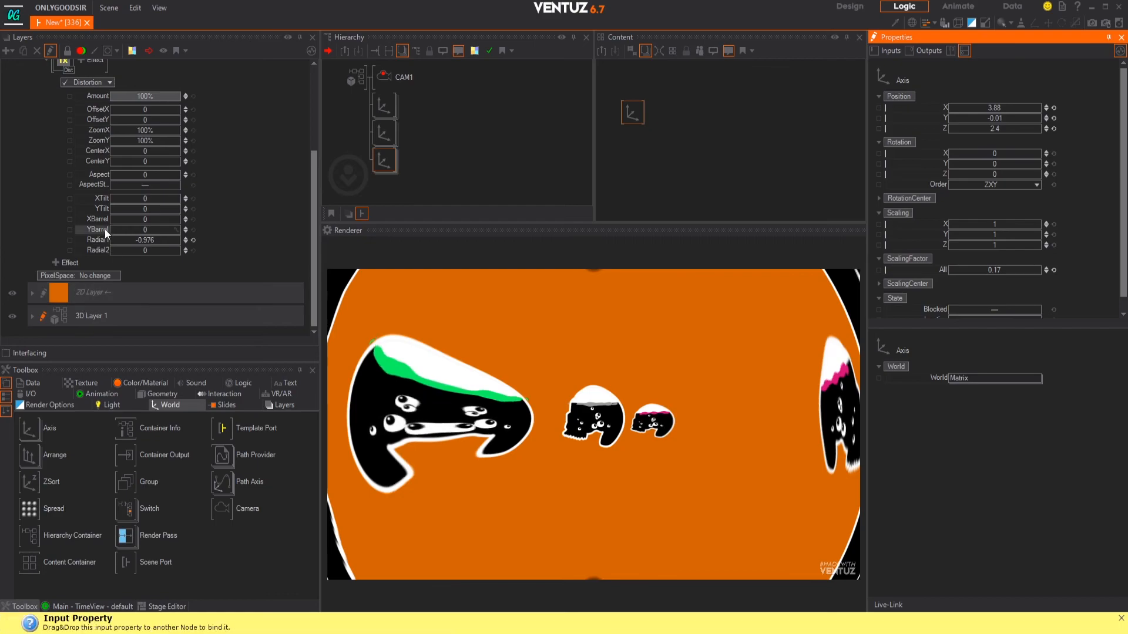
Set the green skull's axis to position X -4.35 and an overall scaling factor of 0.2
click(383, 131)
drag(982, 110, 1026, 109)
drag(1016, 274, 992, 269)
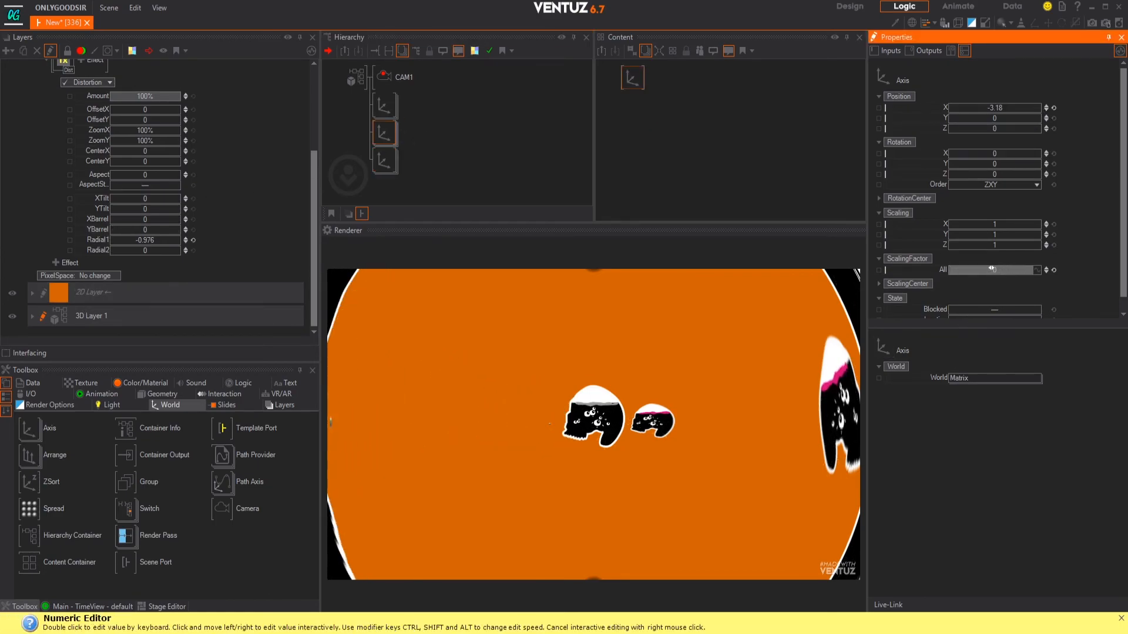
drag(1000, 106, 962, 113)
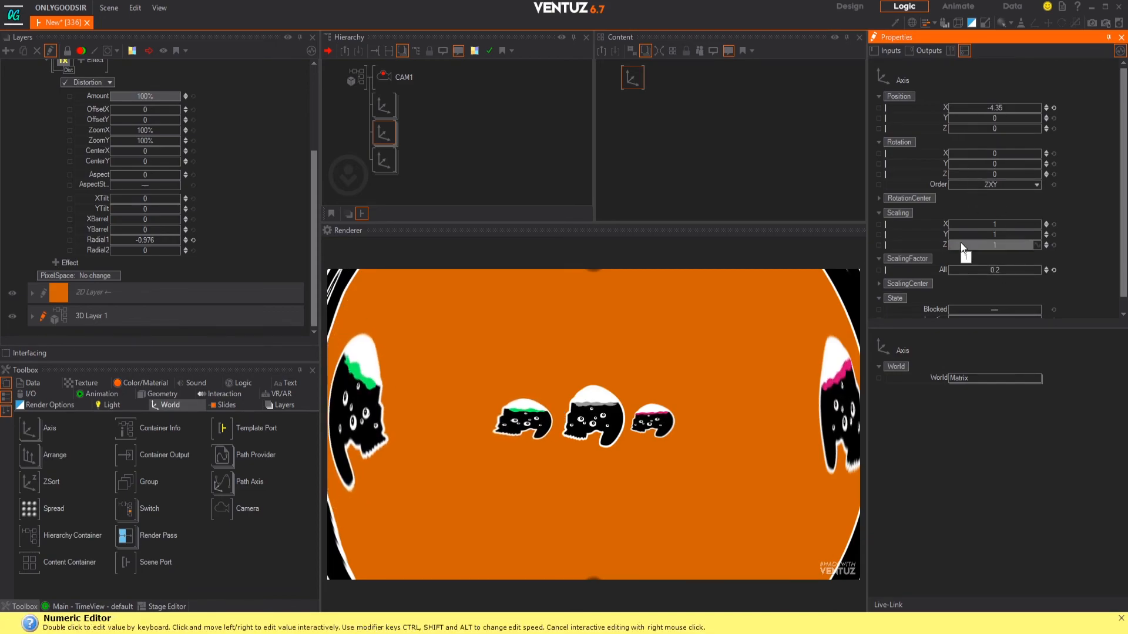
drag(999, 275, 996, 269)
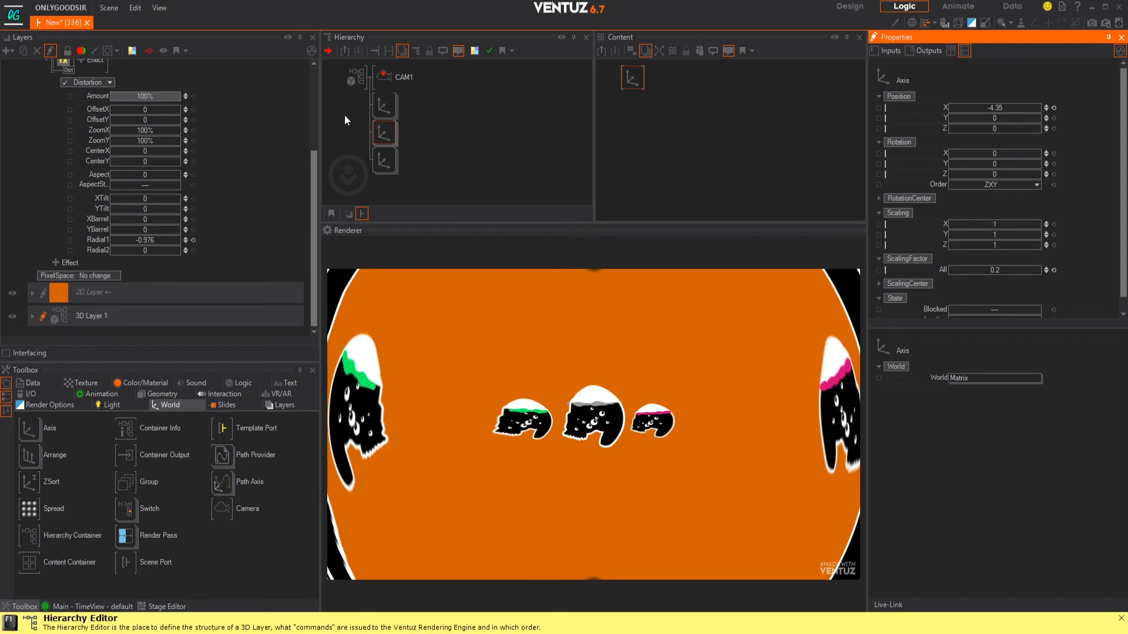
Set the Radial1 value of the group's Distortion effect to -0.383
middle_drag(201, 180, 203, 210)
scroll(204, 205, up, 3)
scroll(204, 209, down, 3)
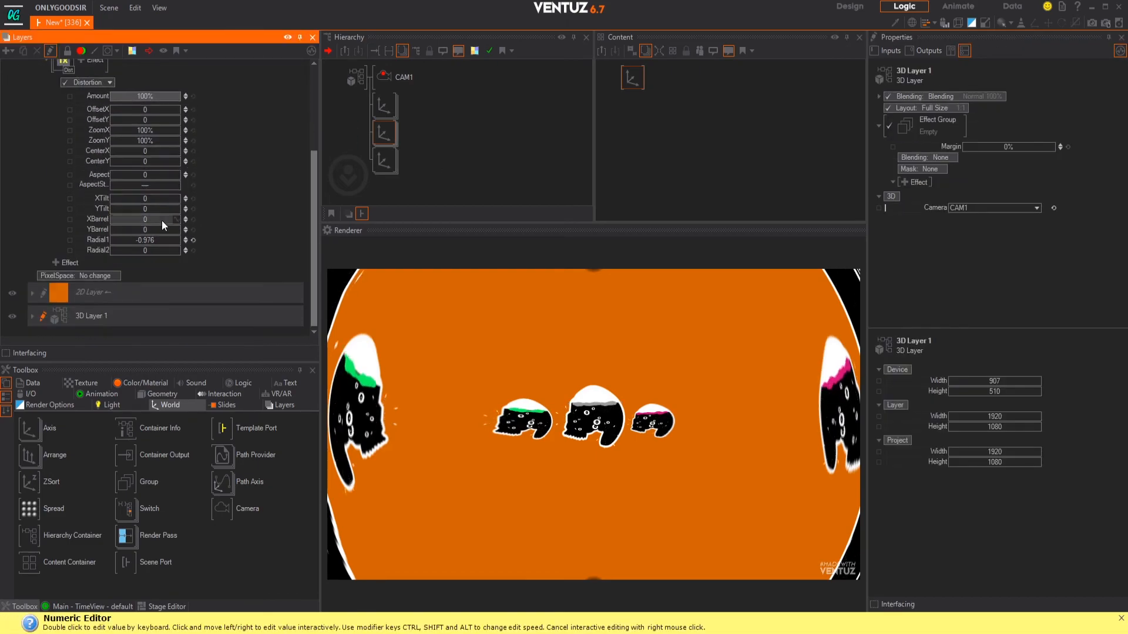
drag(144, 239, 120, 239)
scroll(126, 192, up, 2)
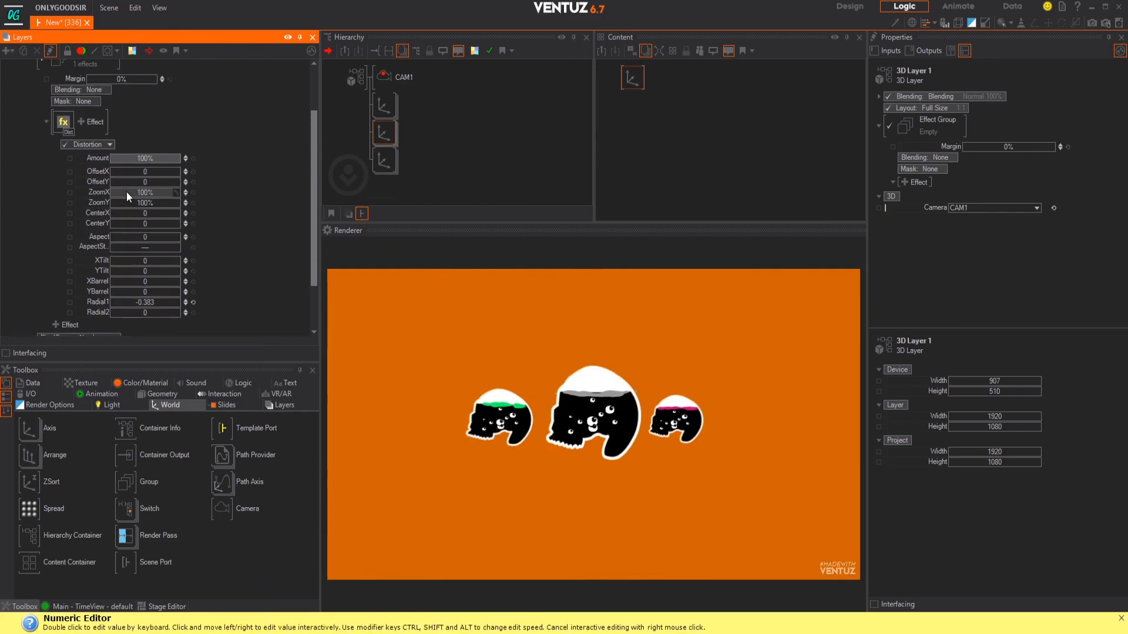
Add a Color Grading effect after the group's Distortion and set its GammaR to 1.18
click(80, 122)
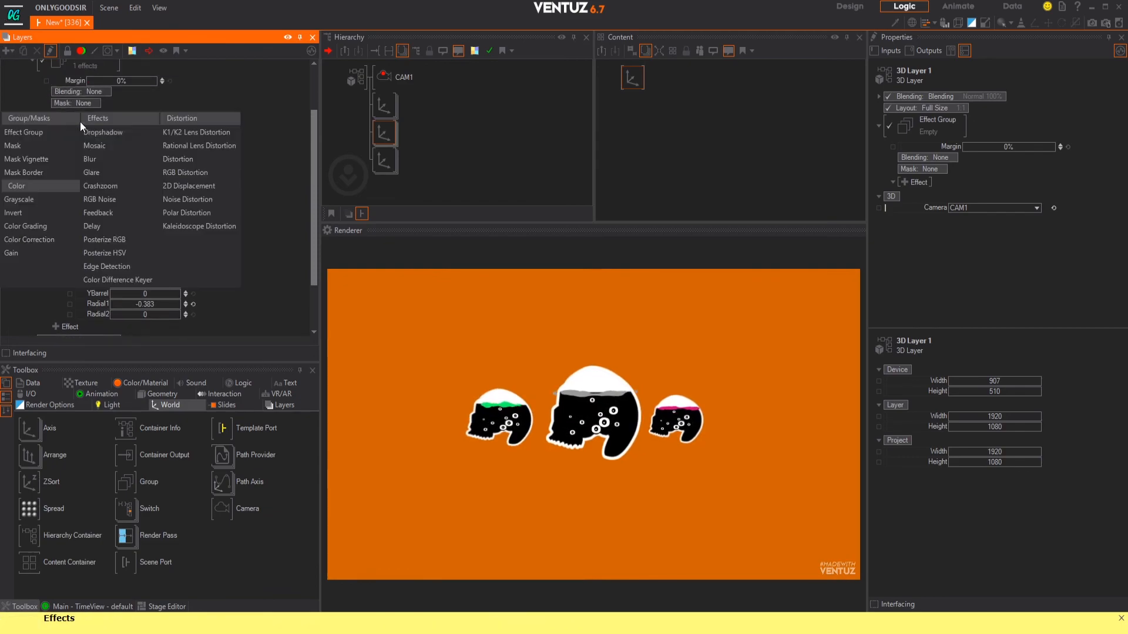
click(29, 226)
scroll(149, 240, down, 1)
drag(121, 166, 179, 169)
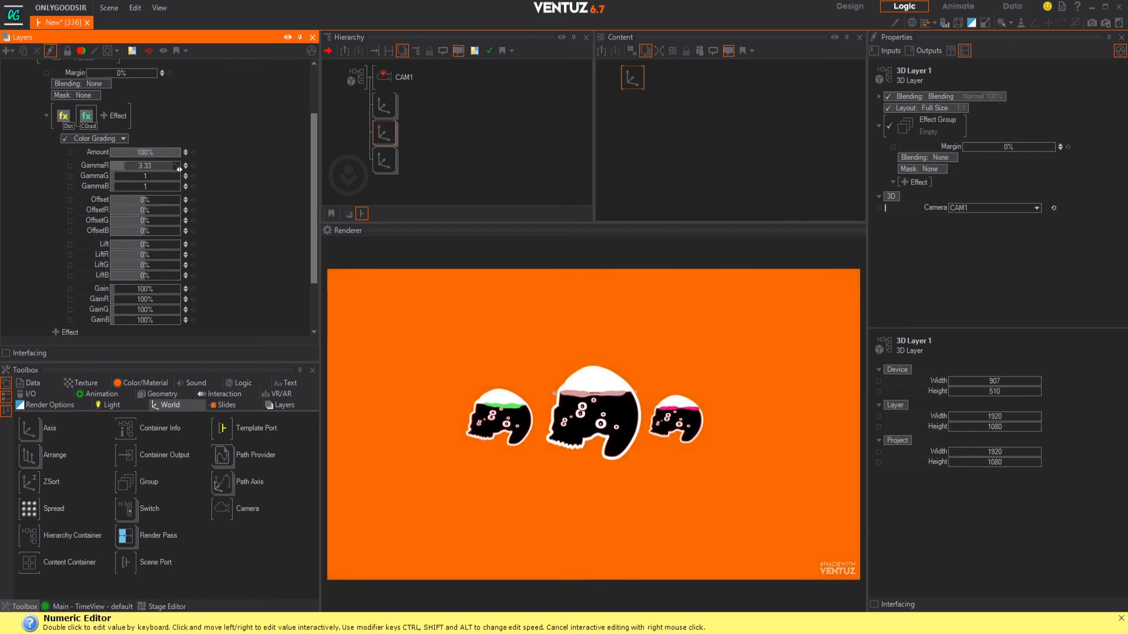
drag(109, 163, 111, 164)
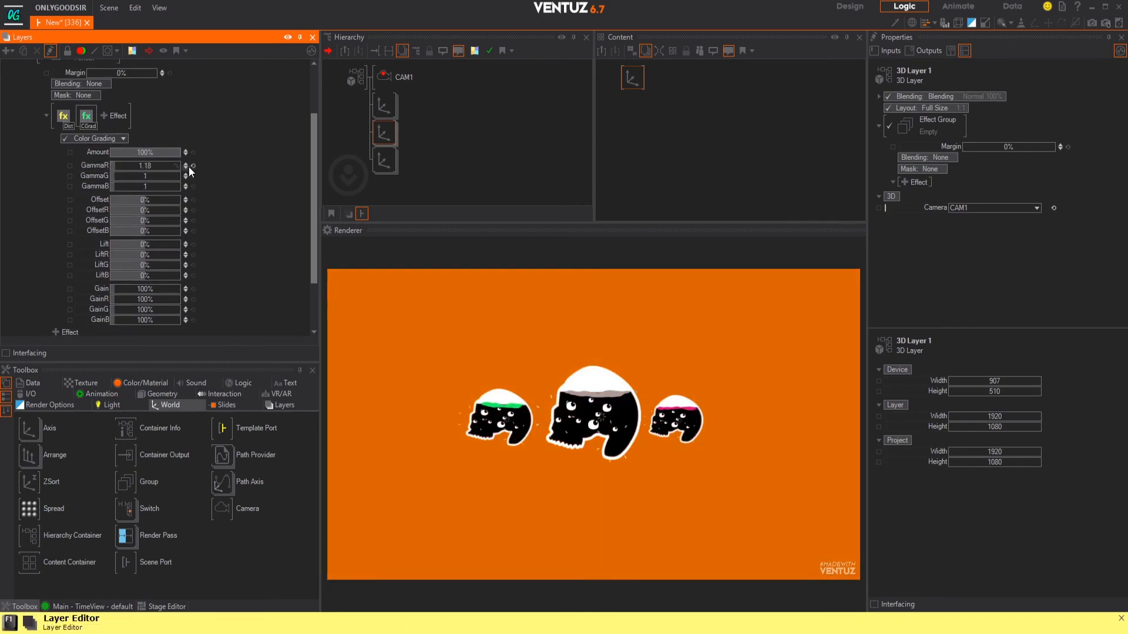
Change the Color Grading effect to Grayscale, trying the Gray and Red only presets, and set its amount to 95%
click(119, 138)
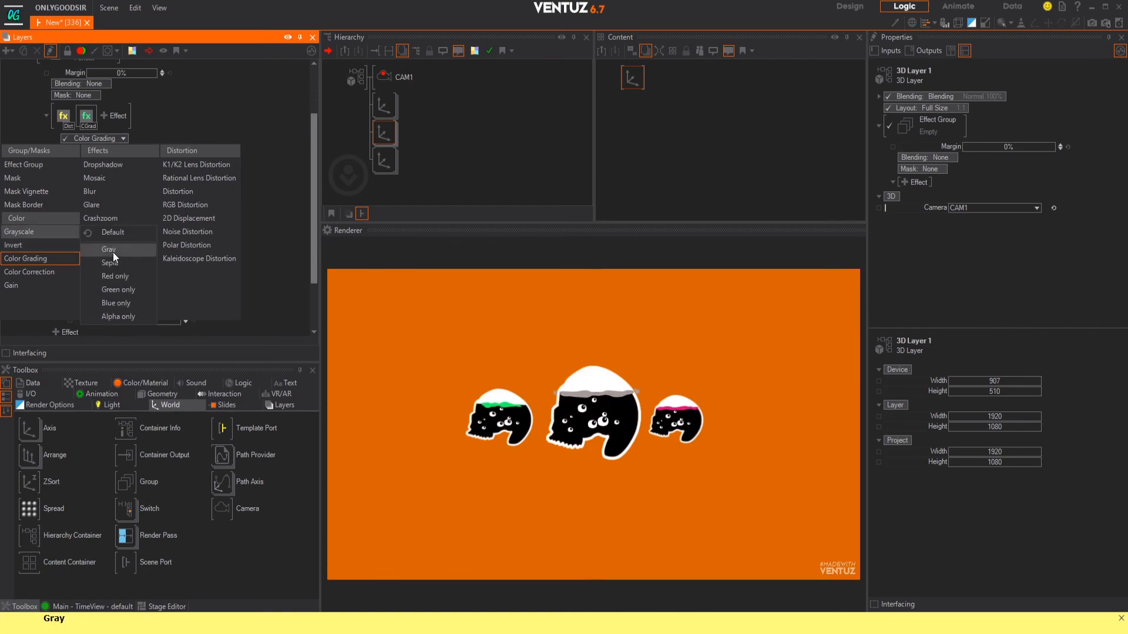
click(112, 250)
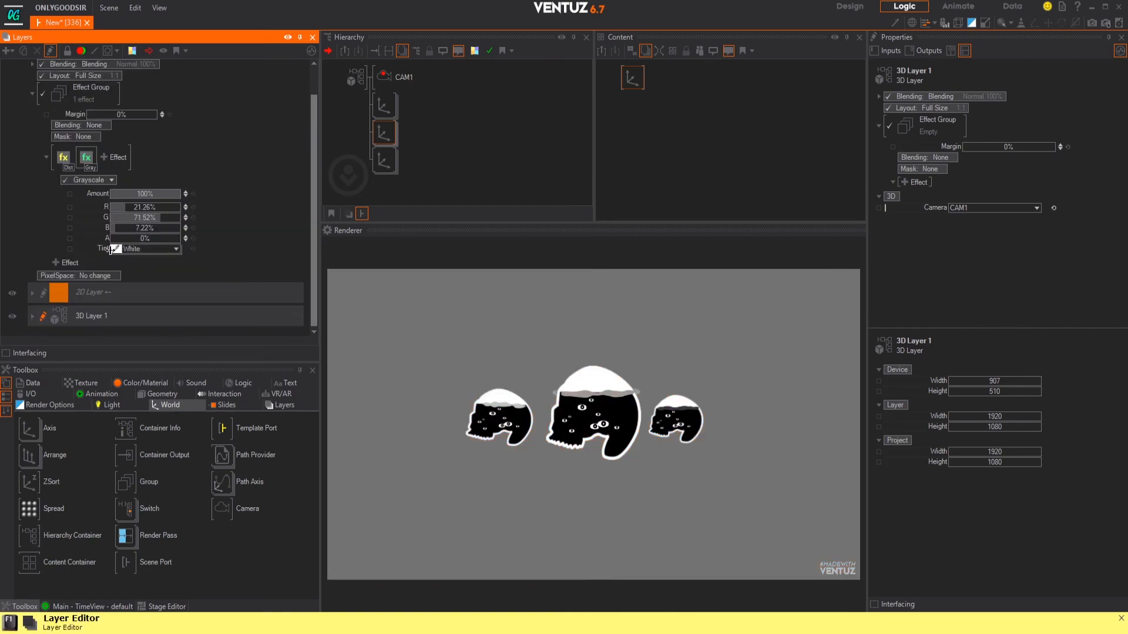
click(111, 180)
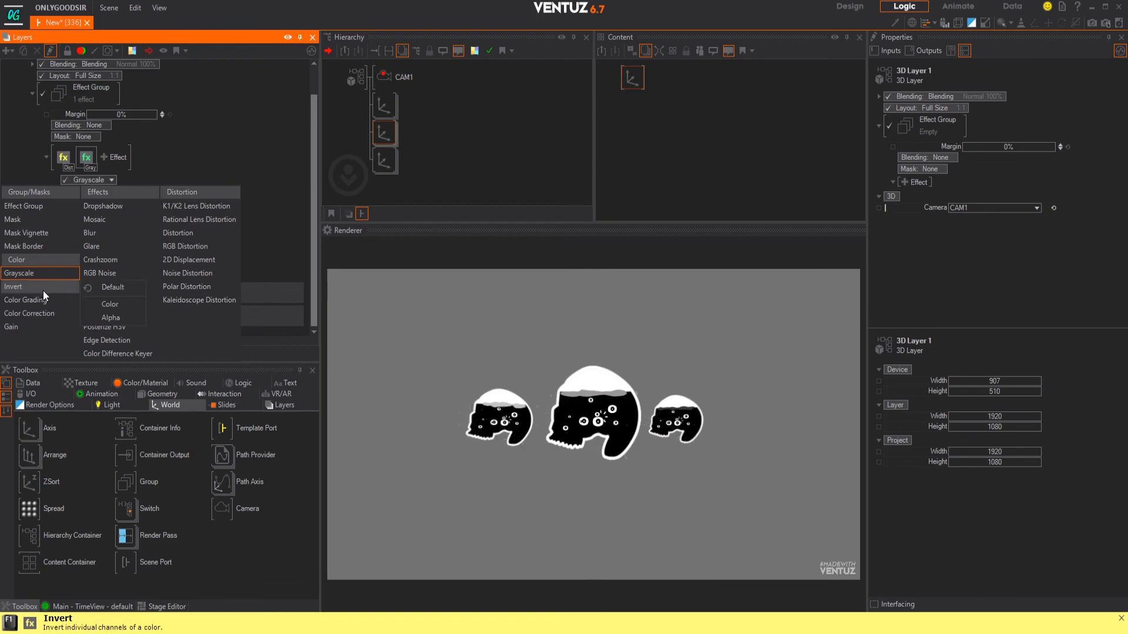
mouse_move(62, 277)
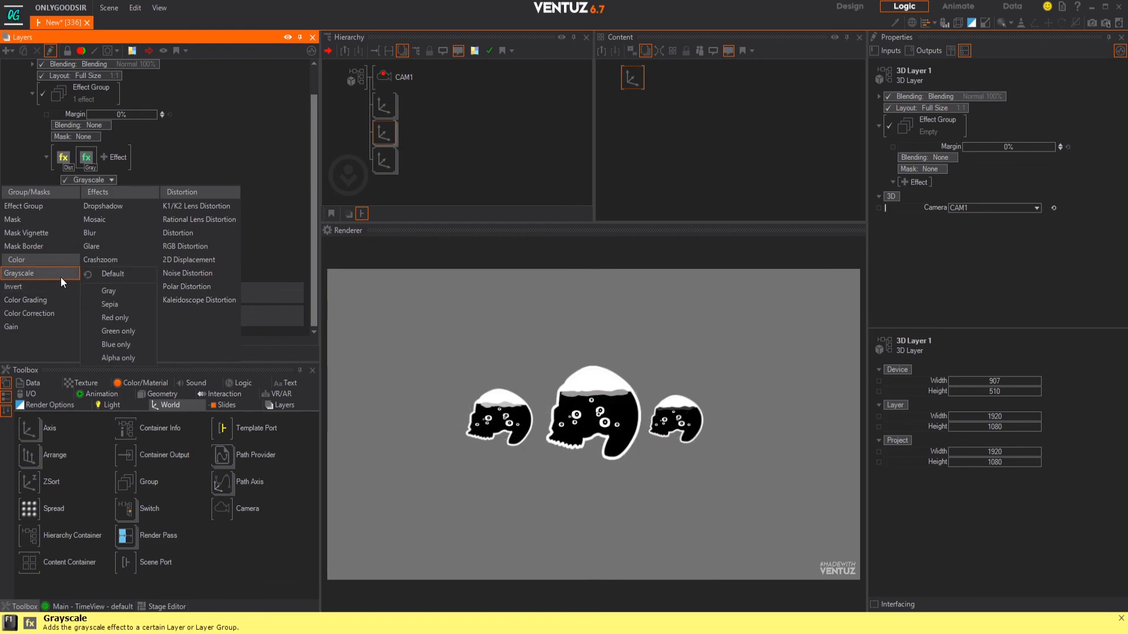
click(116, 318)
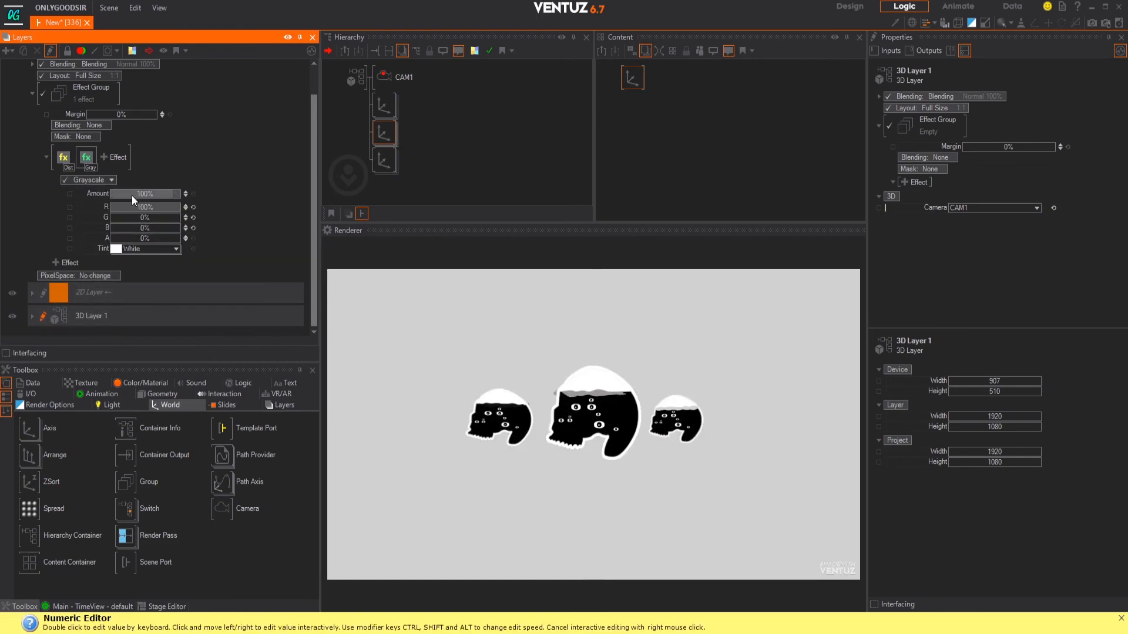
drag(127, 193, 114, 189)
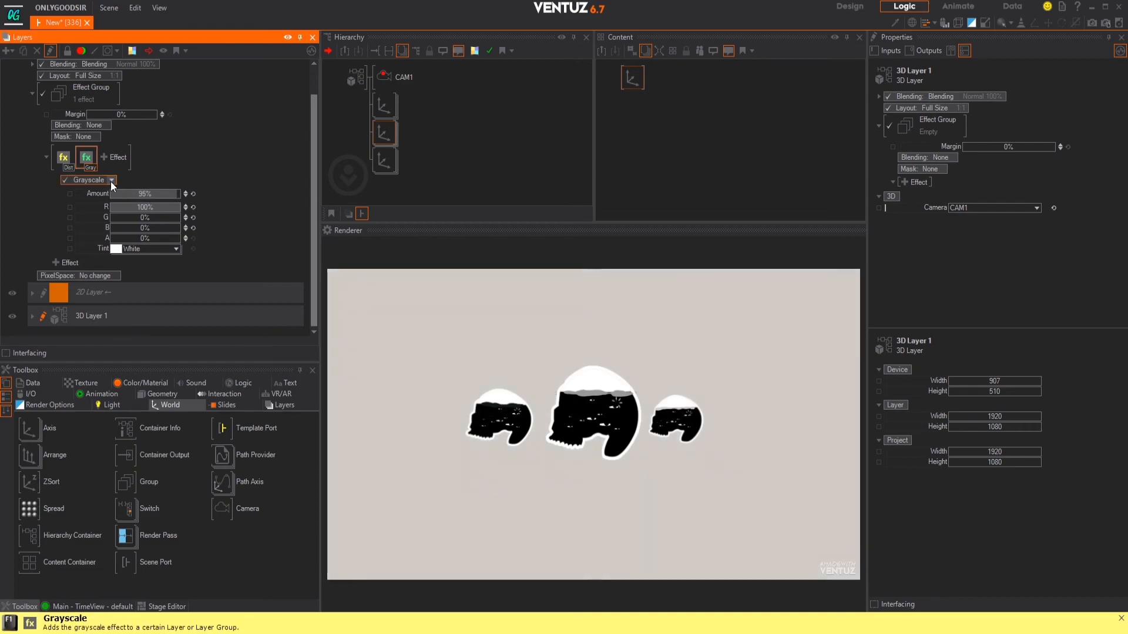
Change the Grayscale effect to Edge Detection with amount 100% and foreground 758%
click(110, 181)
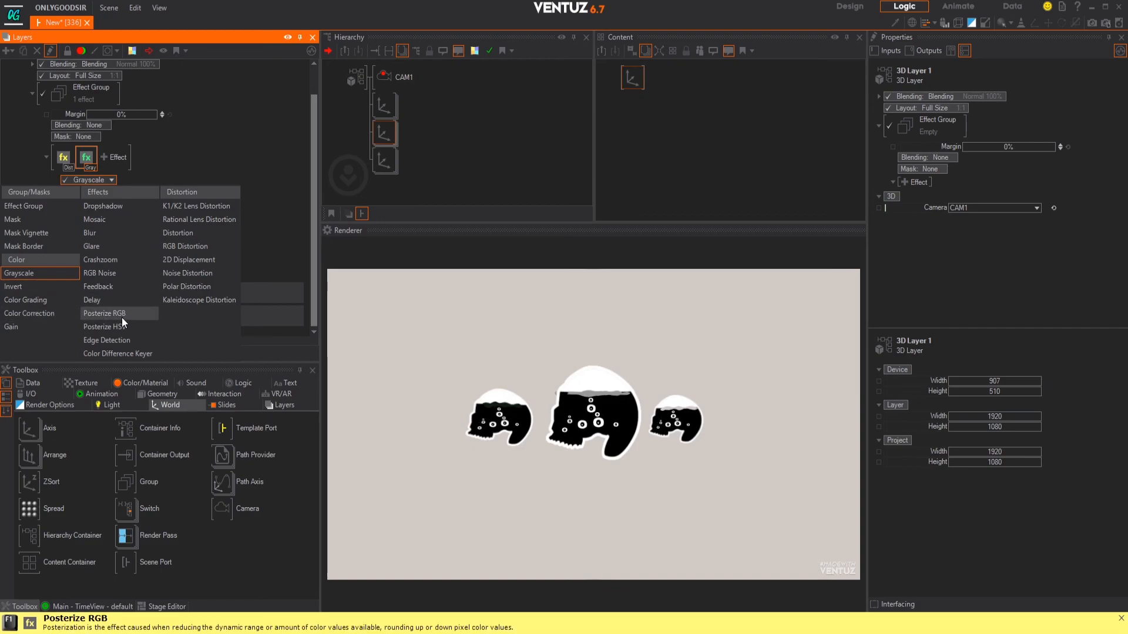
click(121, 342)
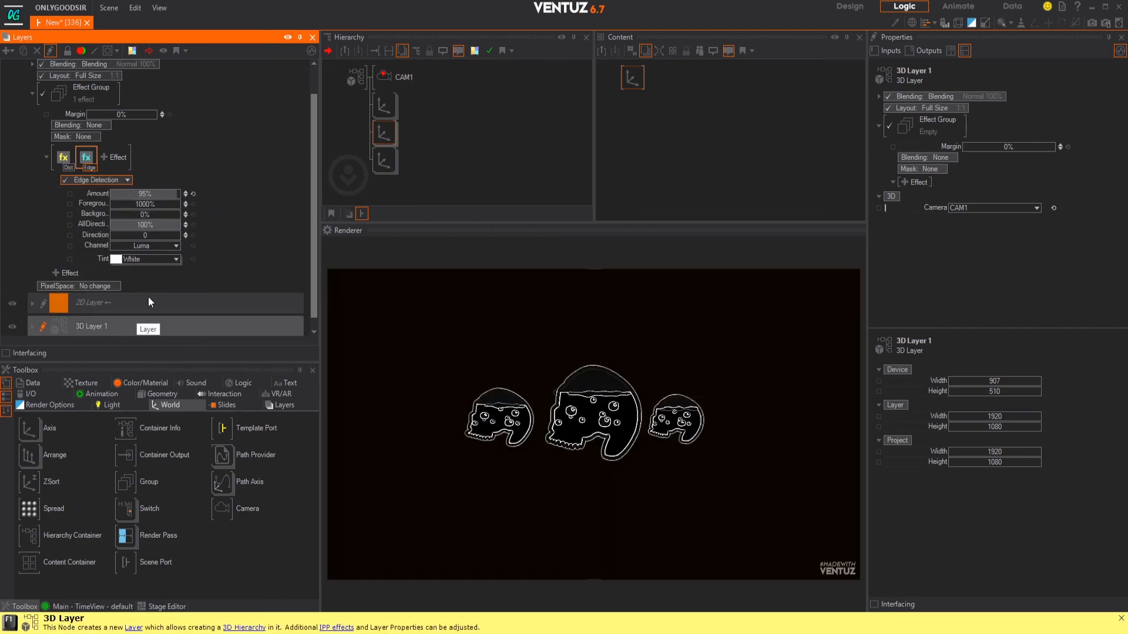
drag(160, 195, 110, 210)
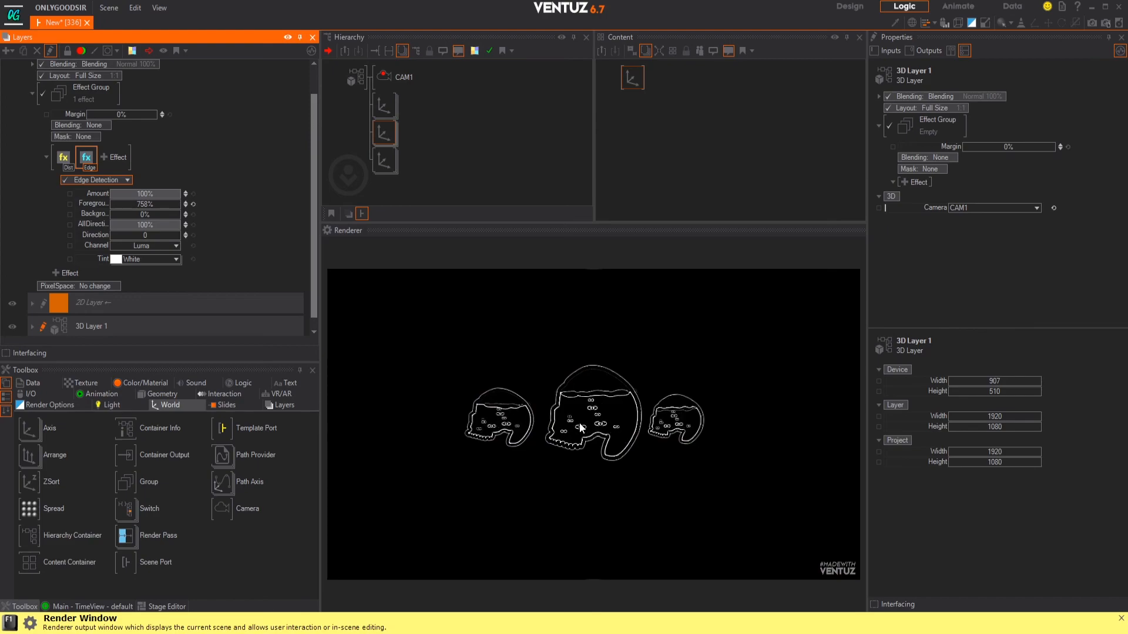
Change the Edge Detection effect to Mosaic with amount 5.3% and delete the group's Distortion effect
click(122, 178)
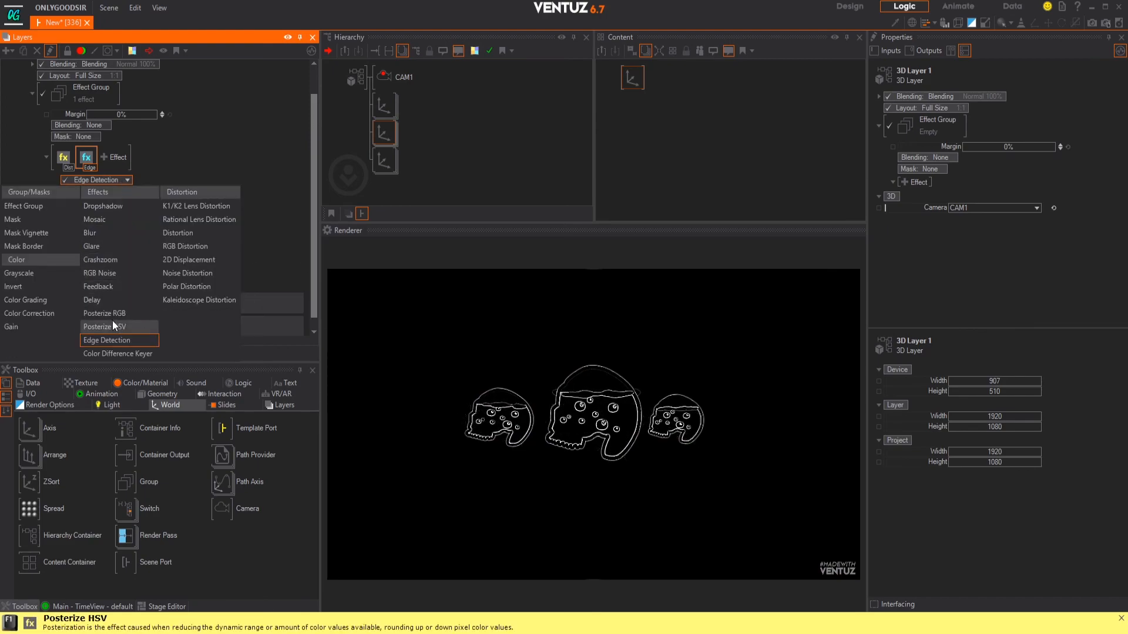
click(115, 222)
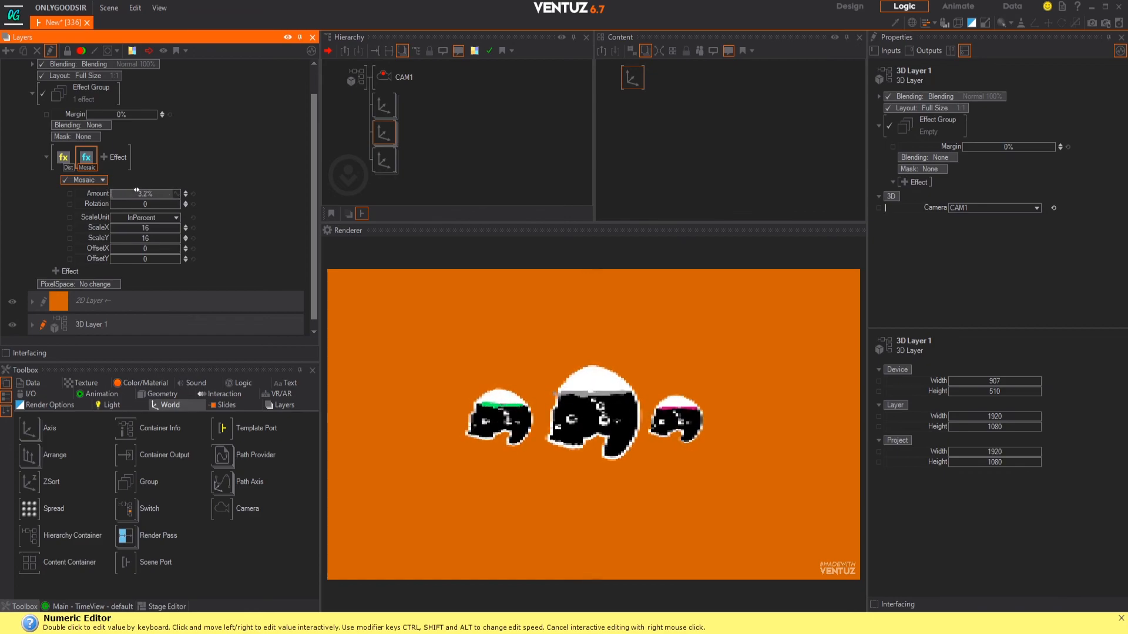
drag(131, 190, 144, 193)
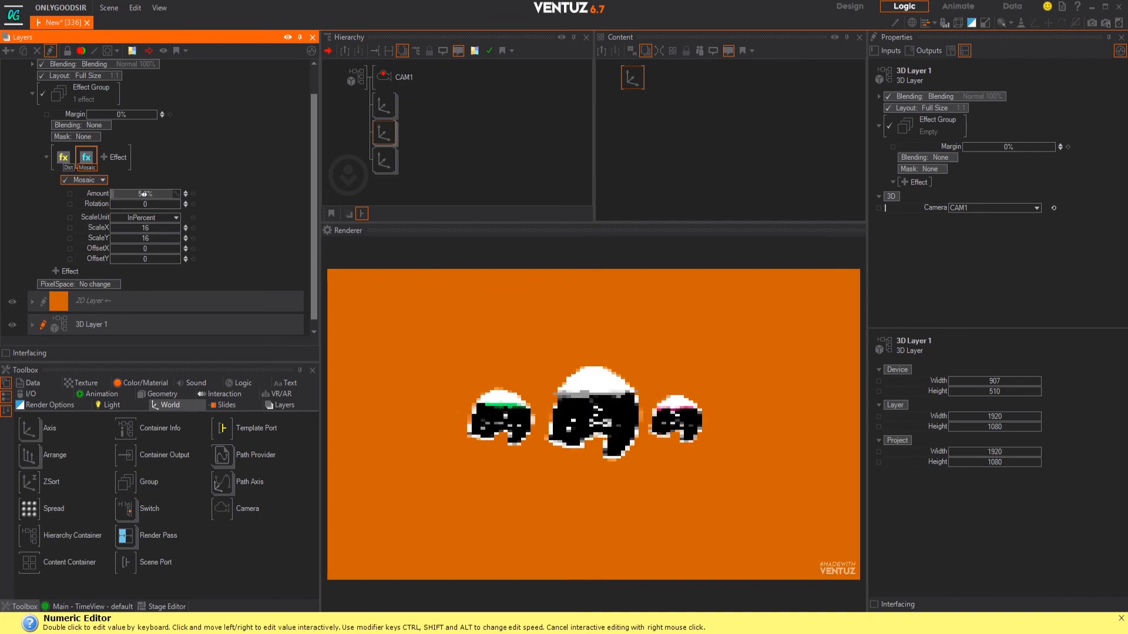
click(67, 156)
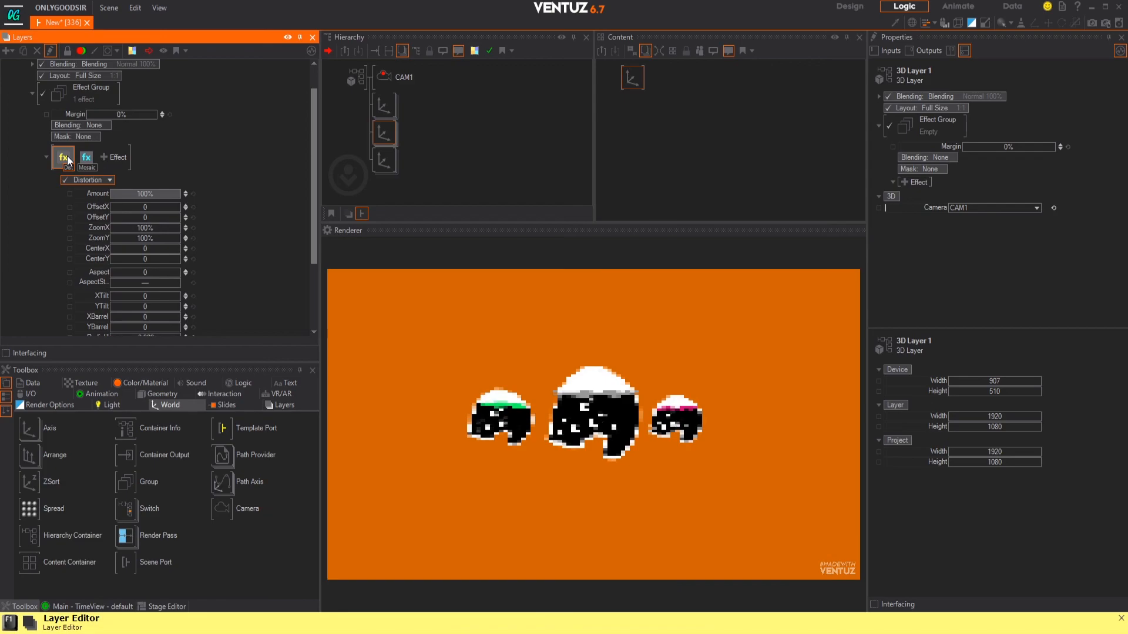
key(Delete)
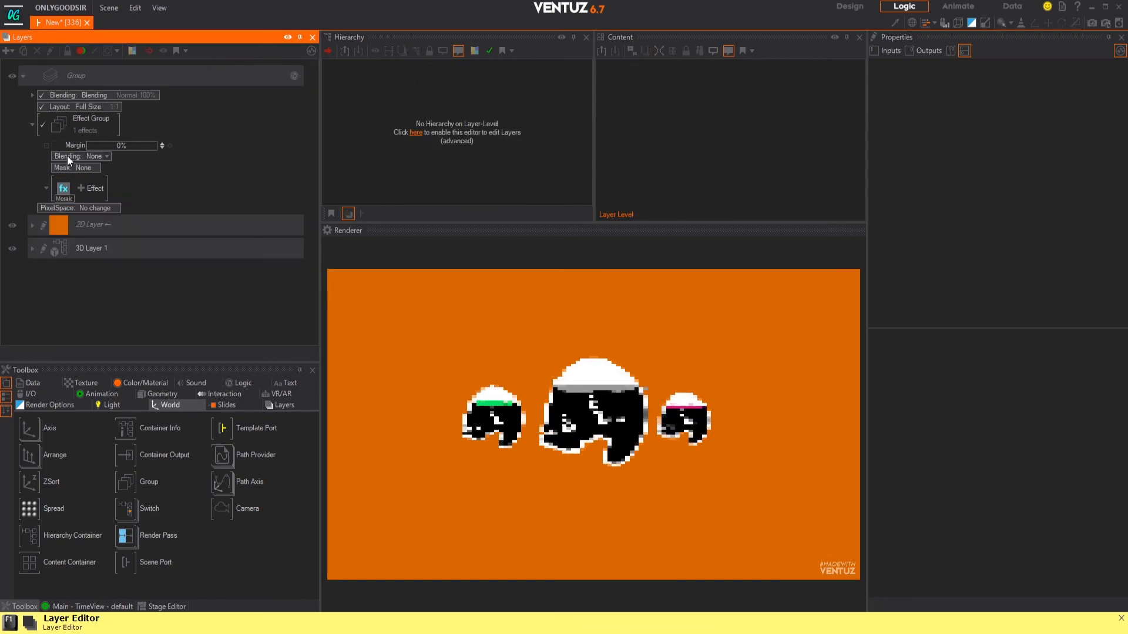
Set the overall scaling factor of the middle skull's axis in 3D Layer 1 to 0.75
click(42, 248)
click(386, 130)
click(385, 106)
drag(994, 270, 986, 270)
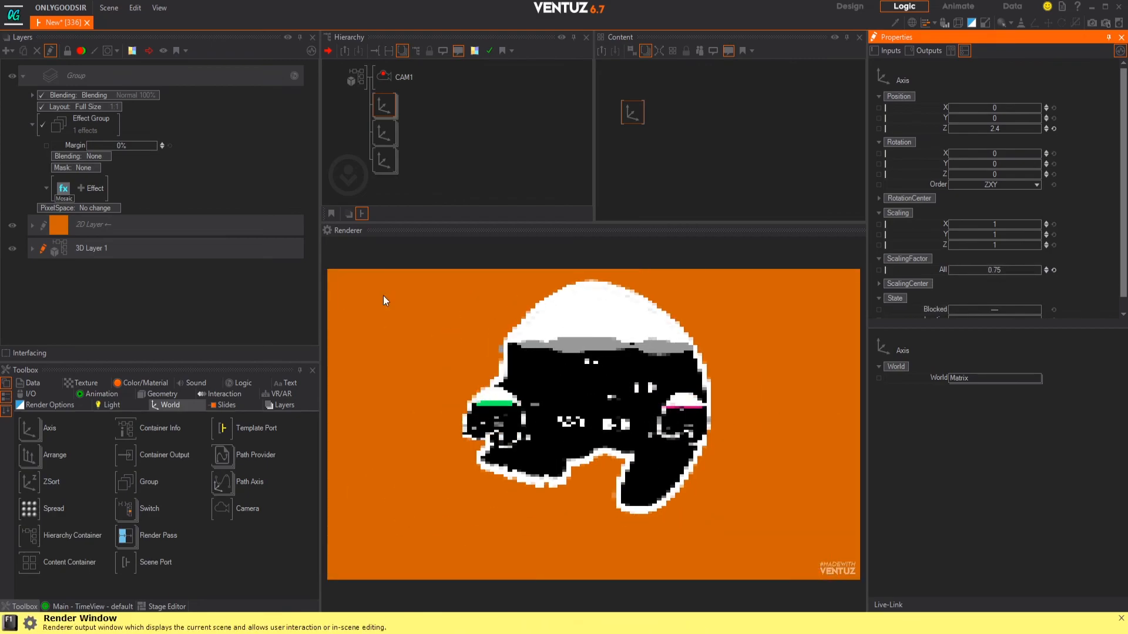
Set the group's Mosaic amount to 5.9% and change the effect to RGB Distortion
click(63, 188)
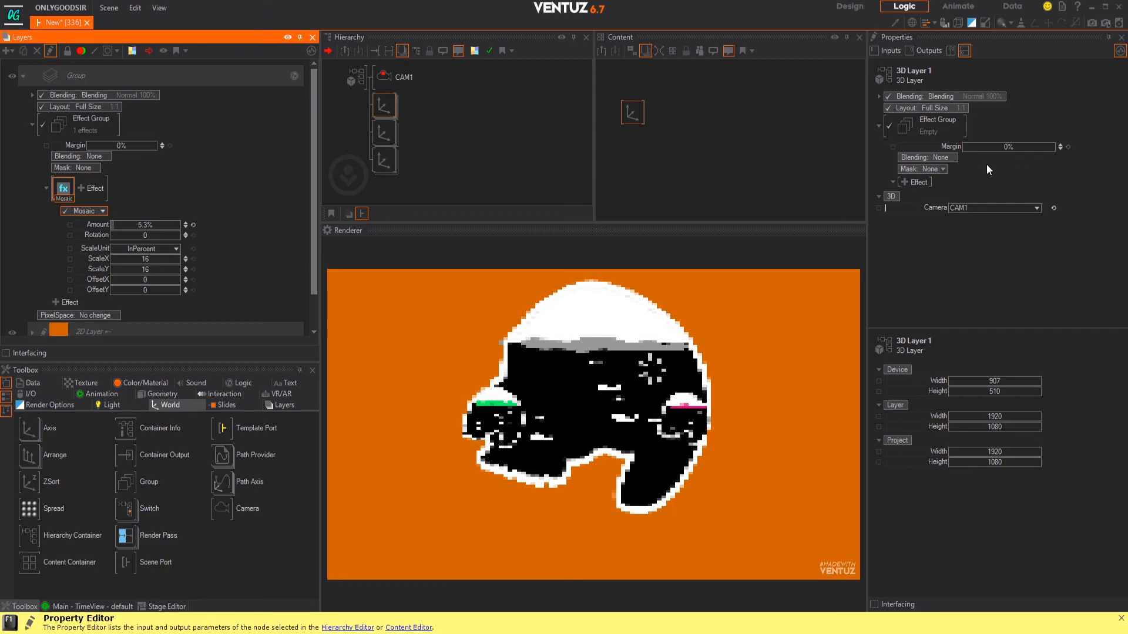
drag(145, 225, 147, 226)
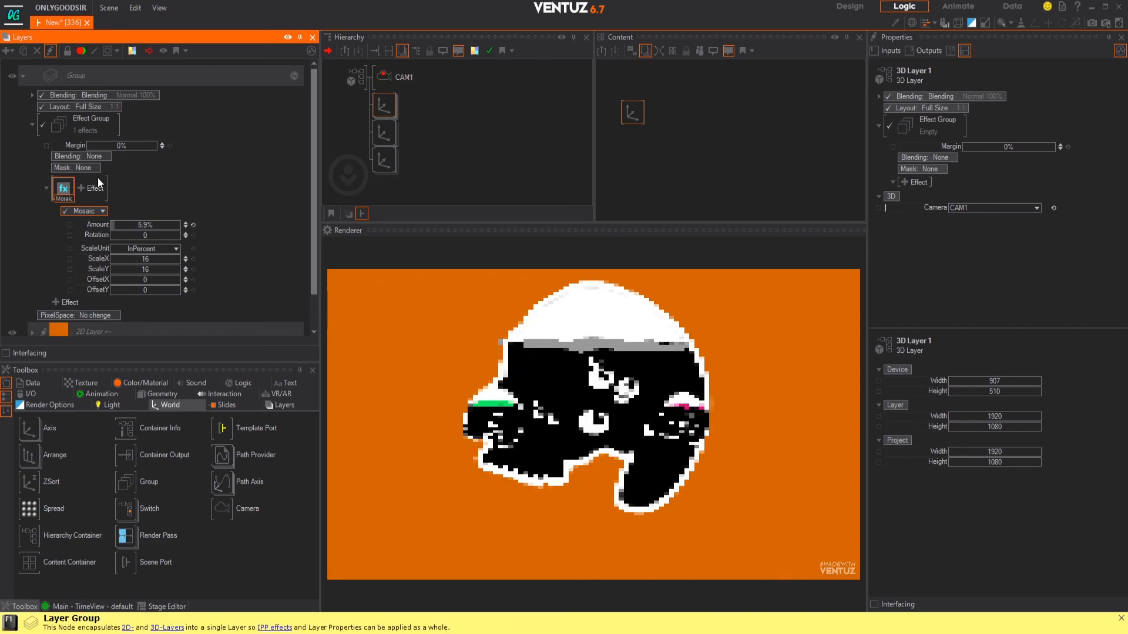
click(98, 213)
click(182, 277)
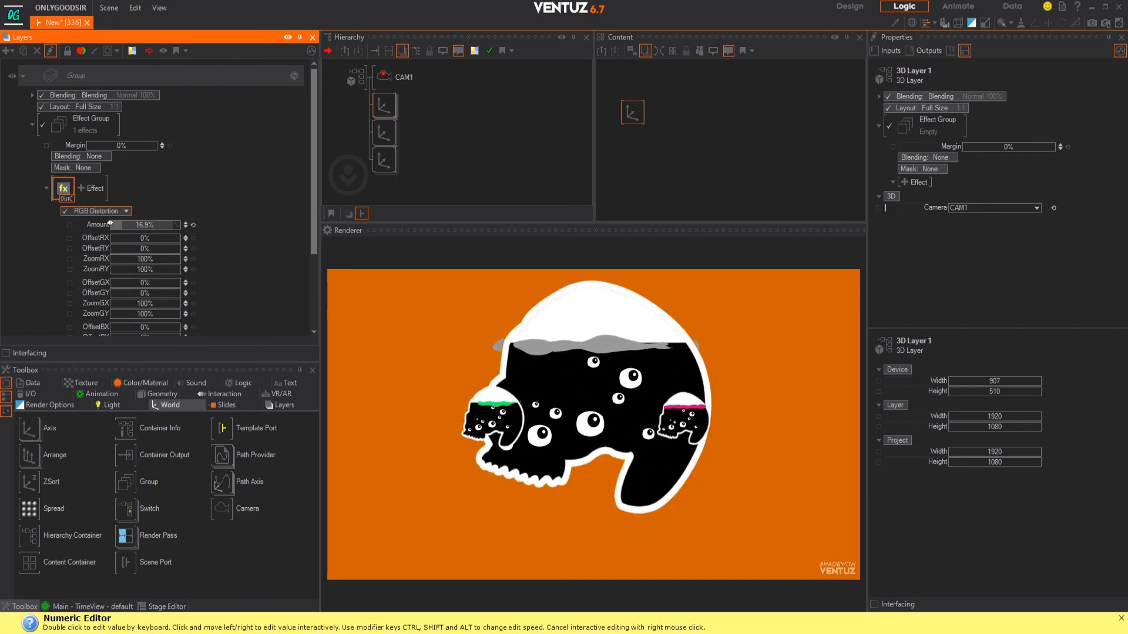
Set the RGB Distortion amount to 44.5%, OffsetRX to 1.3% and OffsetRY to 0.1%, and recolor the 2D Layer background dark slate blue
drag(113, 226, 141, 248)
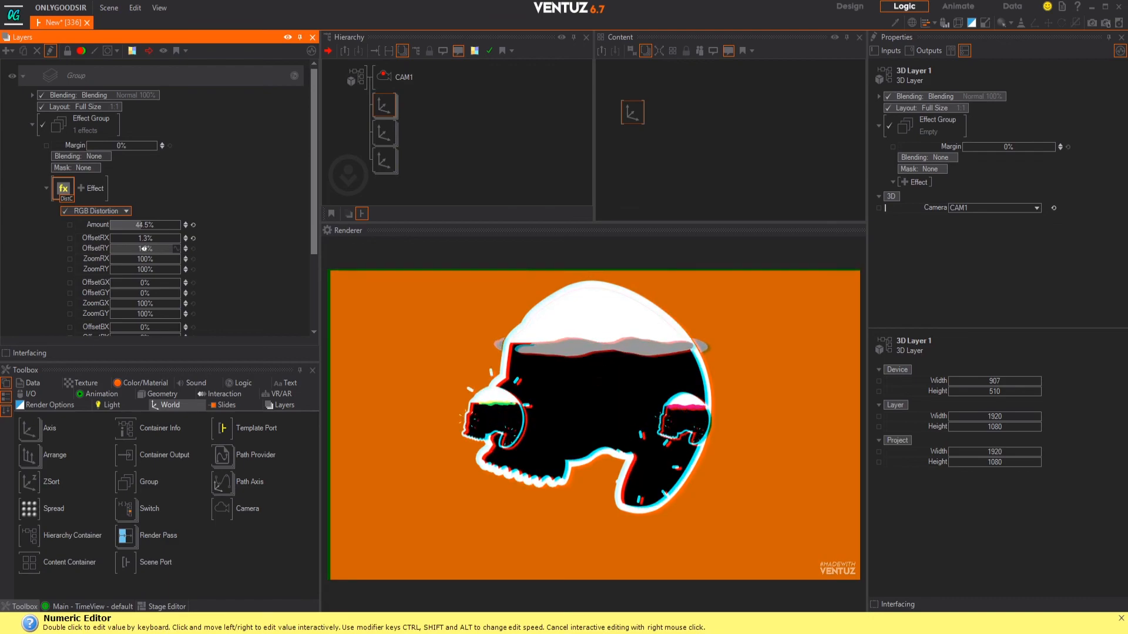
scroll(59, 282, down, 3)
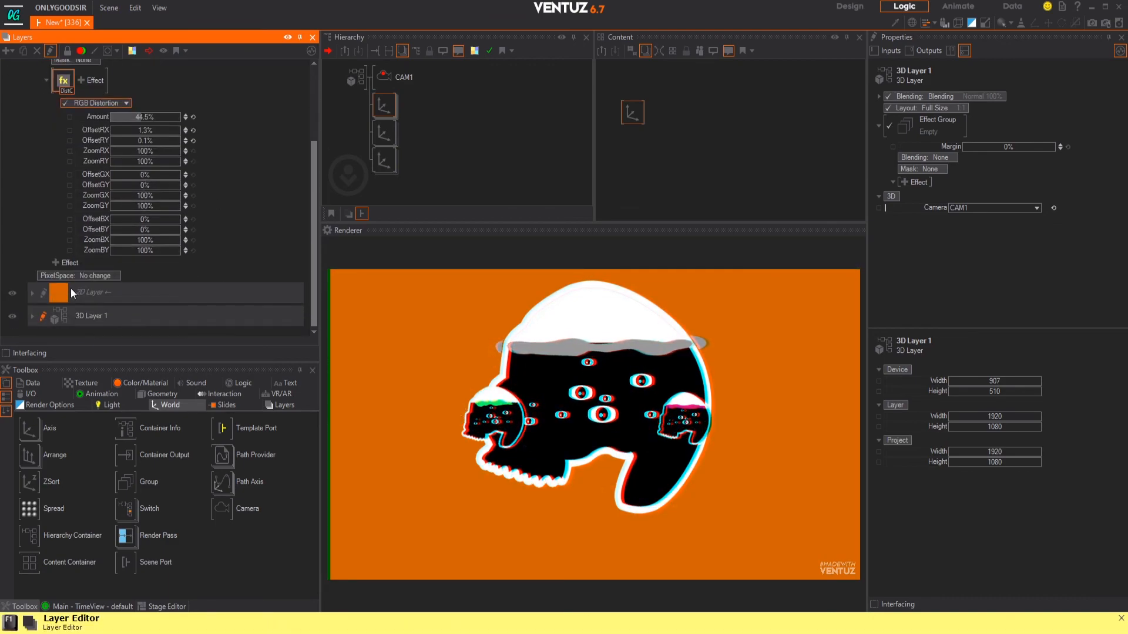
click(59, 293)
mouse_move(54, 348)
mouse_down()
mouse_move(112, 352)
mouse_move(76, 355)
mouse_move(76, 346)
mouse_up()
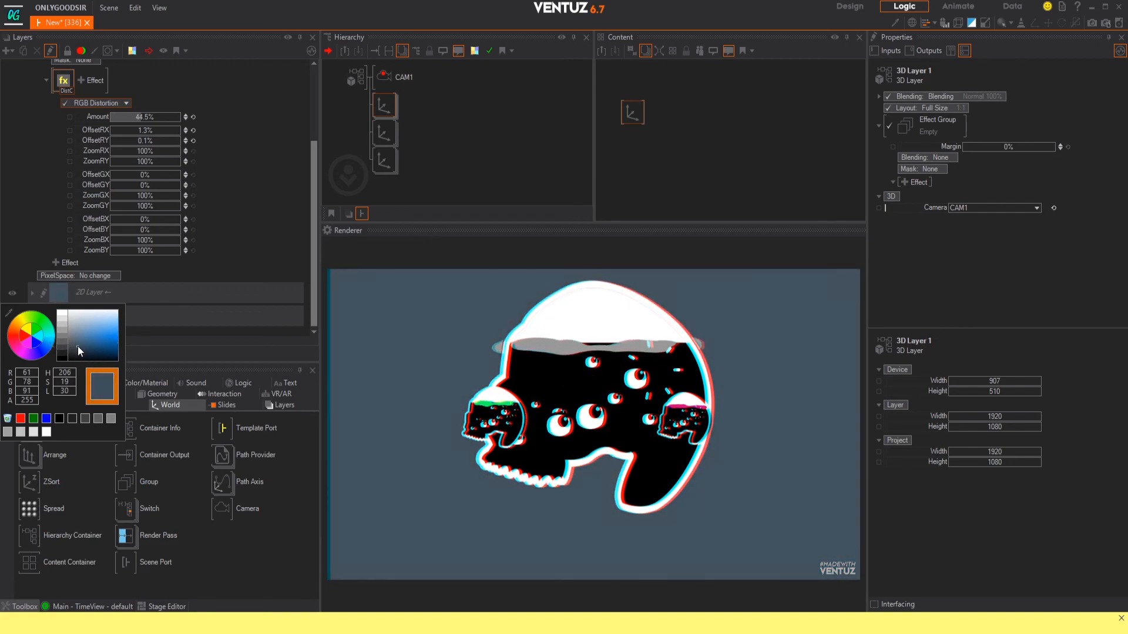
click(230, 189)
Set the RGB Distortion effect's ZoomRX to 101.1% and ZoomRY to 101.9%
drag(148, 153, 169, 159)
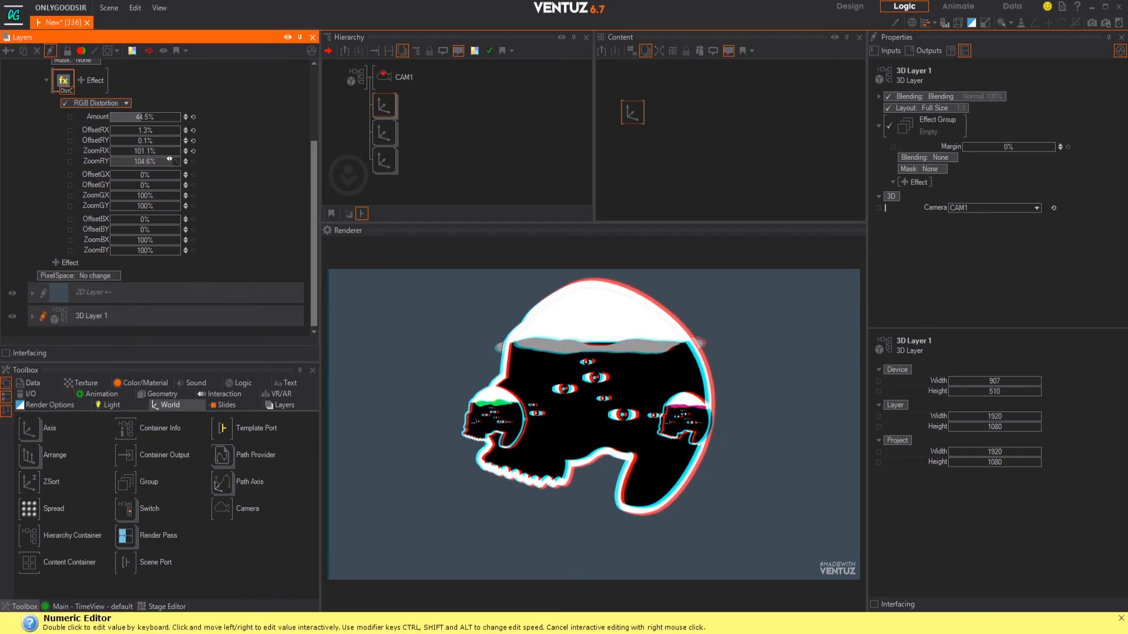
scroll(176, 152, up, 1)
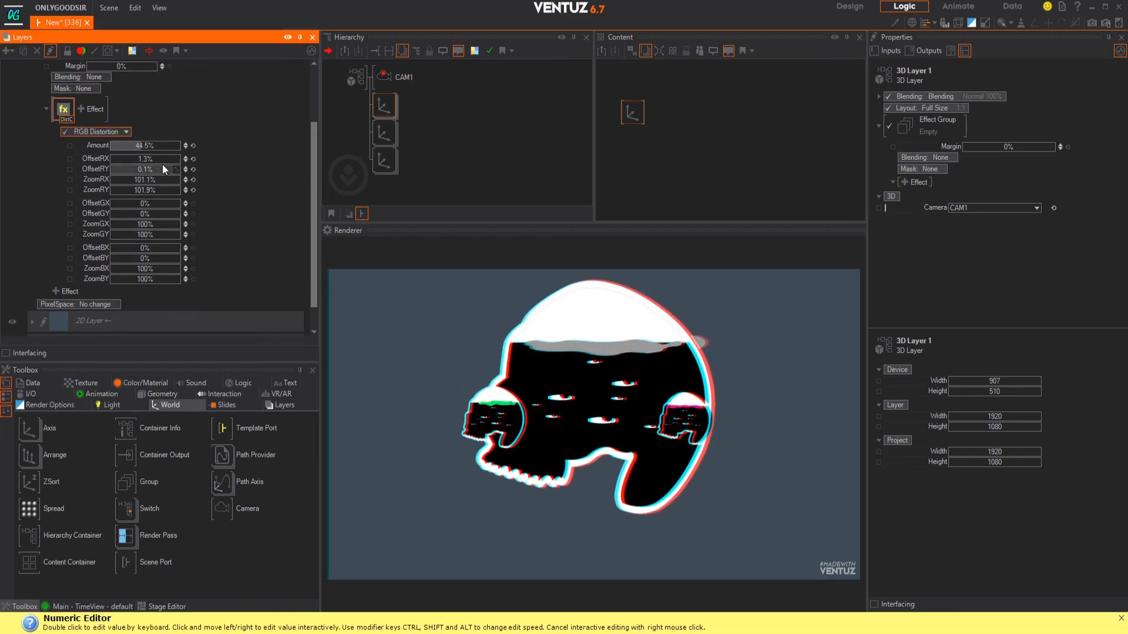
Set the middle skull's Y position to -1 and spread both side skulls outward, with the third axis at X 6.98
click(385, 107)
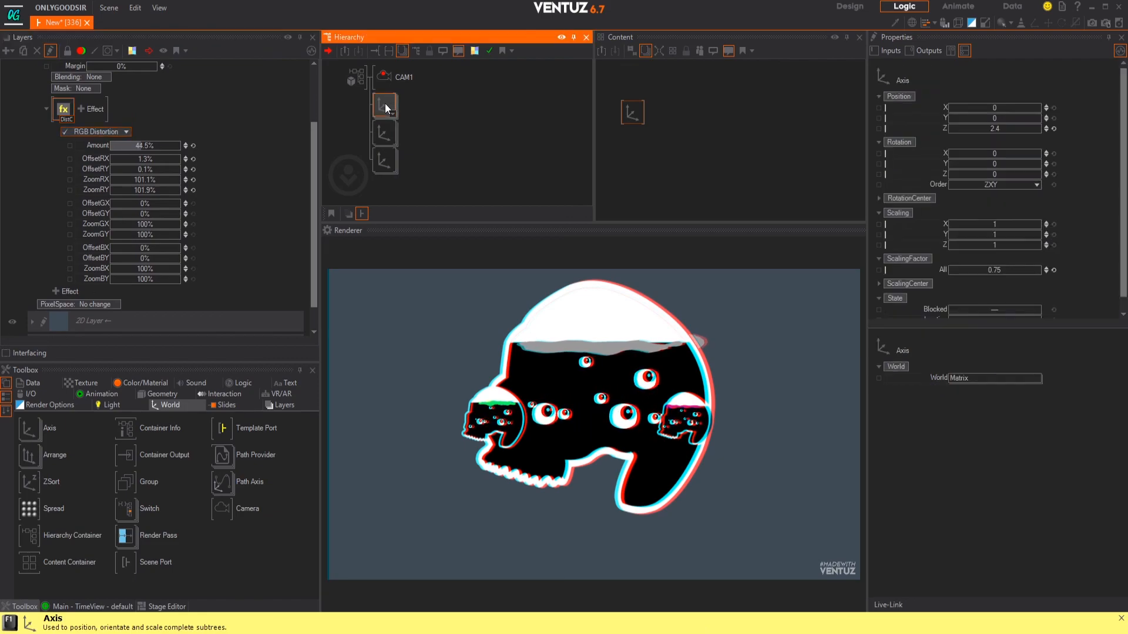
click(994, 108)
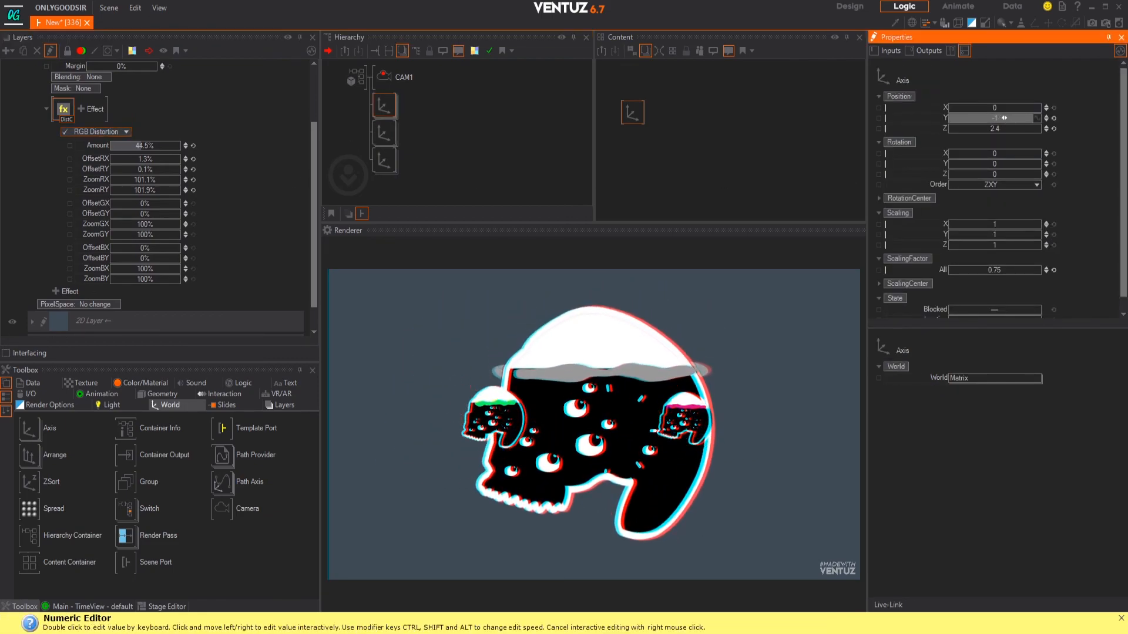
click(385, 133)
drag(995, 107, 1021, 108)
click(384, 160)
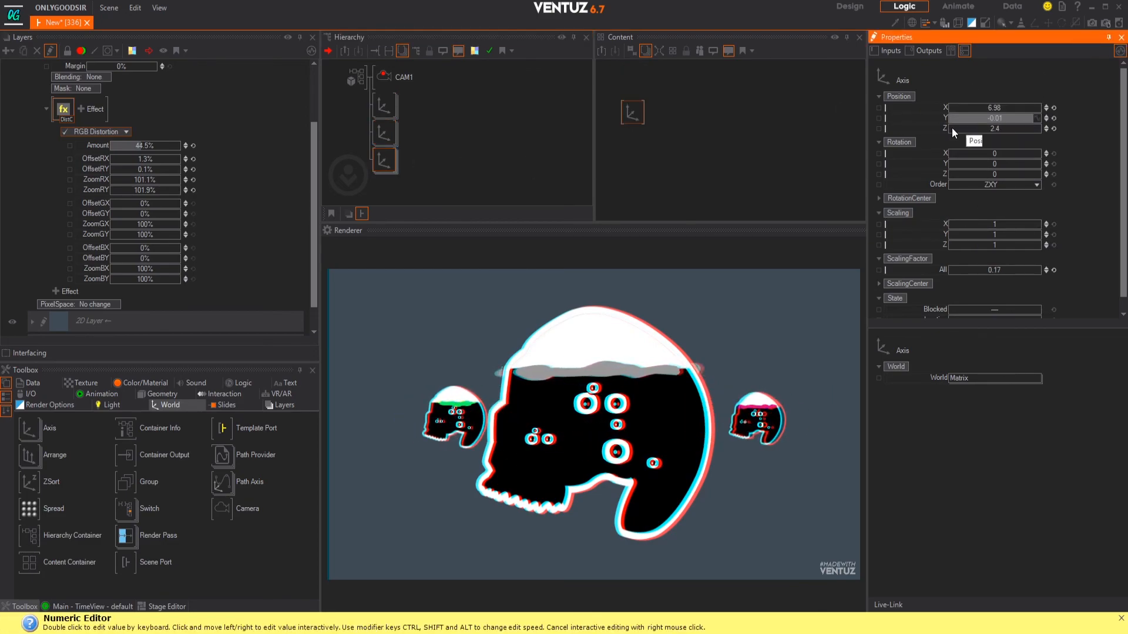
Set the middle skull's scaling factor to 0.5, position Y to -0.1 and Z to 2.8, and center it horizontally between the side skulls
click(384, 106)
drag(1001, 108, 1001, 129)
click(1054, 271)
drag(1036, 272, 1006, 269)
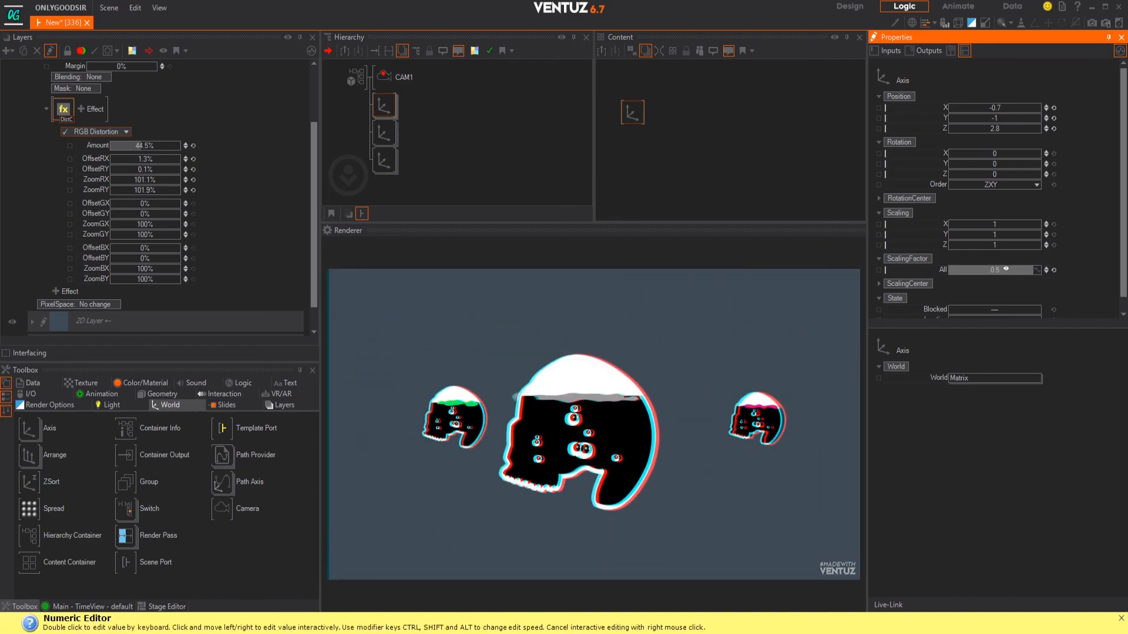
mouse_move(995, 118)
mouse_down()
mouse_move(1009, 118)
mouse_move(991, 106)
mouse_up()
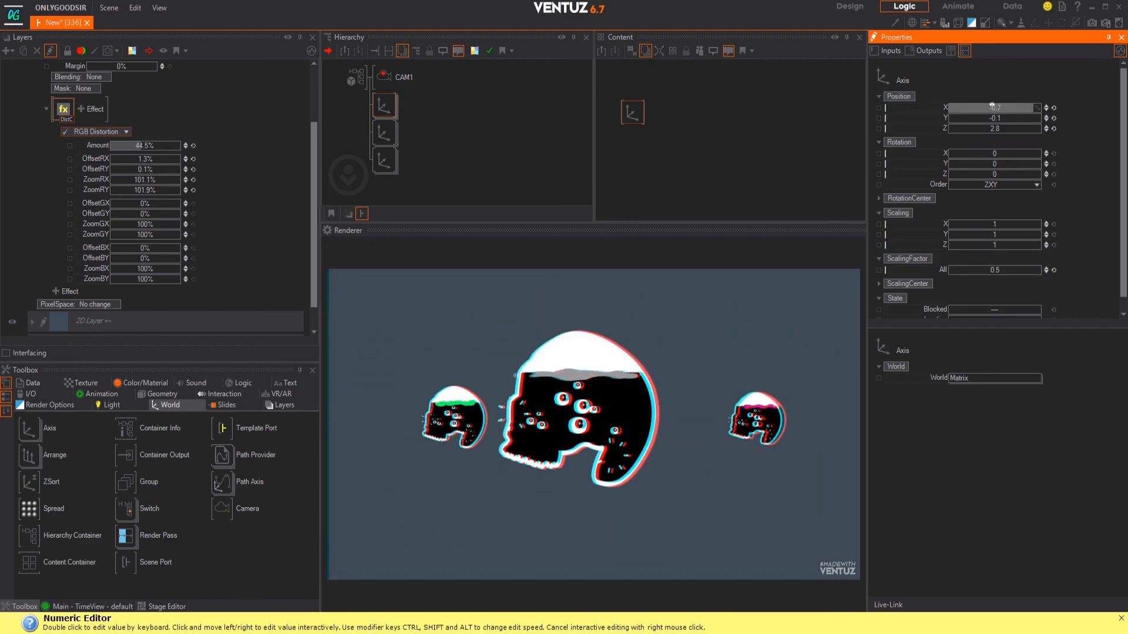
Change the group's RGB Distortion effect to Blur
click(125, 132)
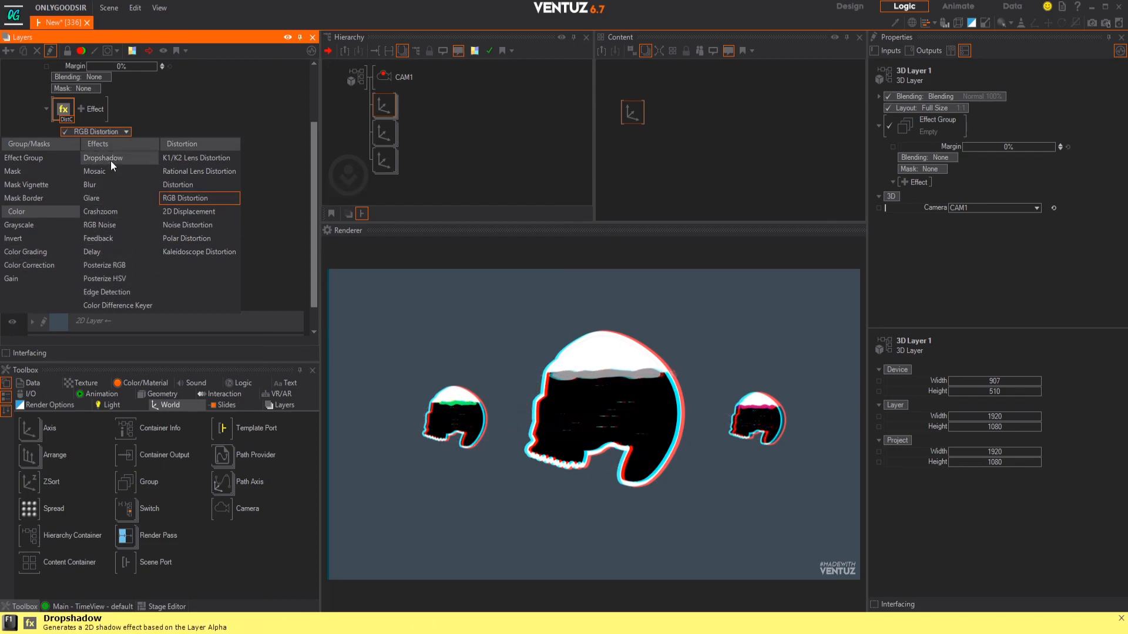
click(105, 185)
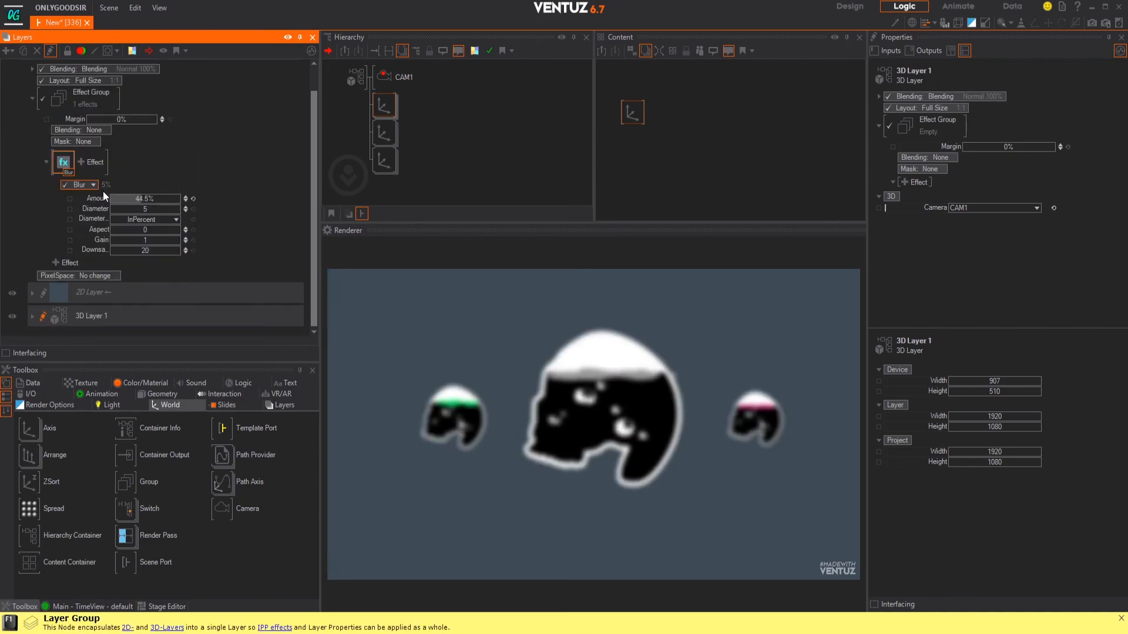
Change the group's Blur effect to the default Mask Border with amount 100% and fuzz 0.87
click(93, 184)
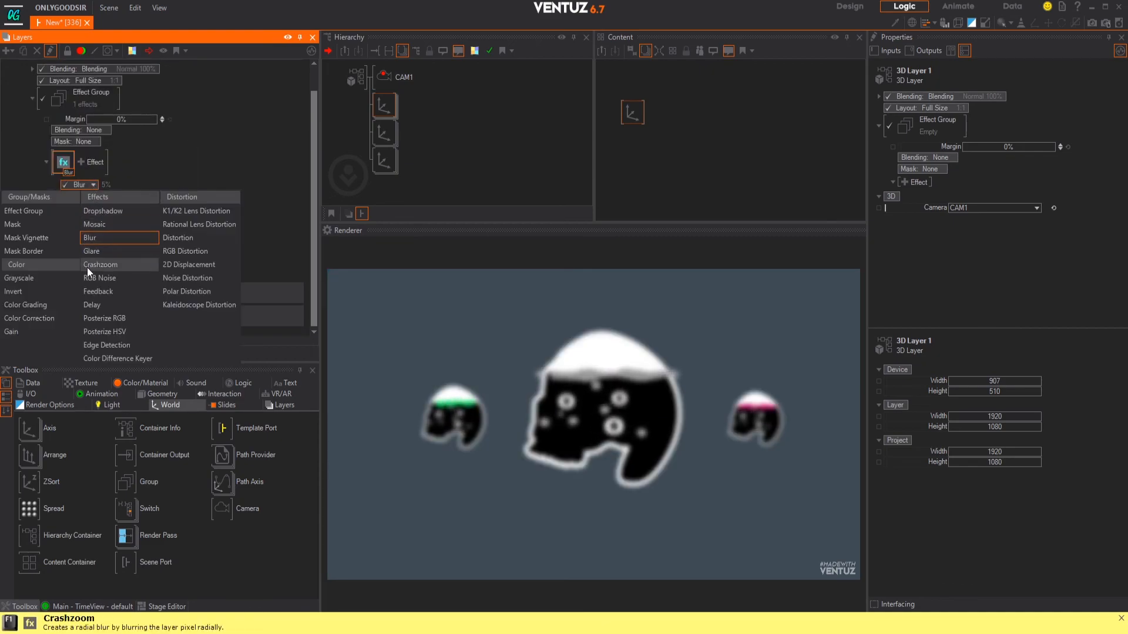
mouse_move(34, 249)
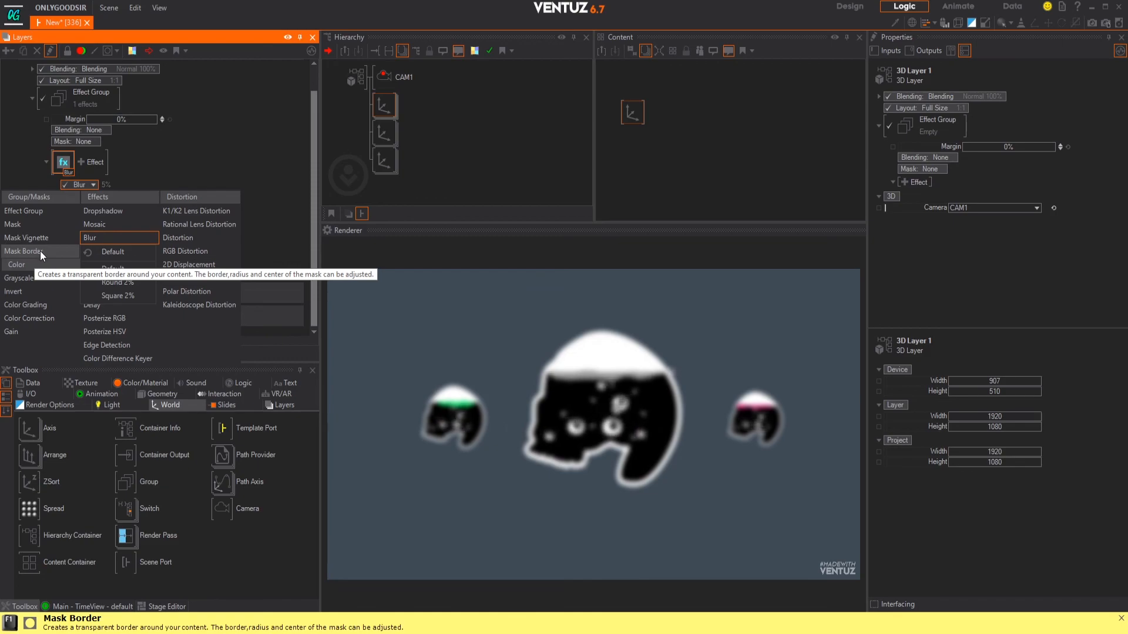
click(120, 270)
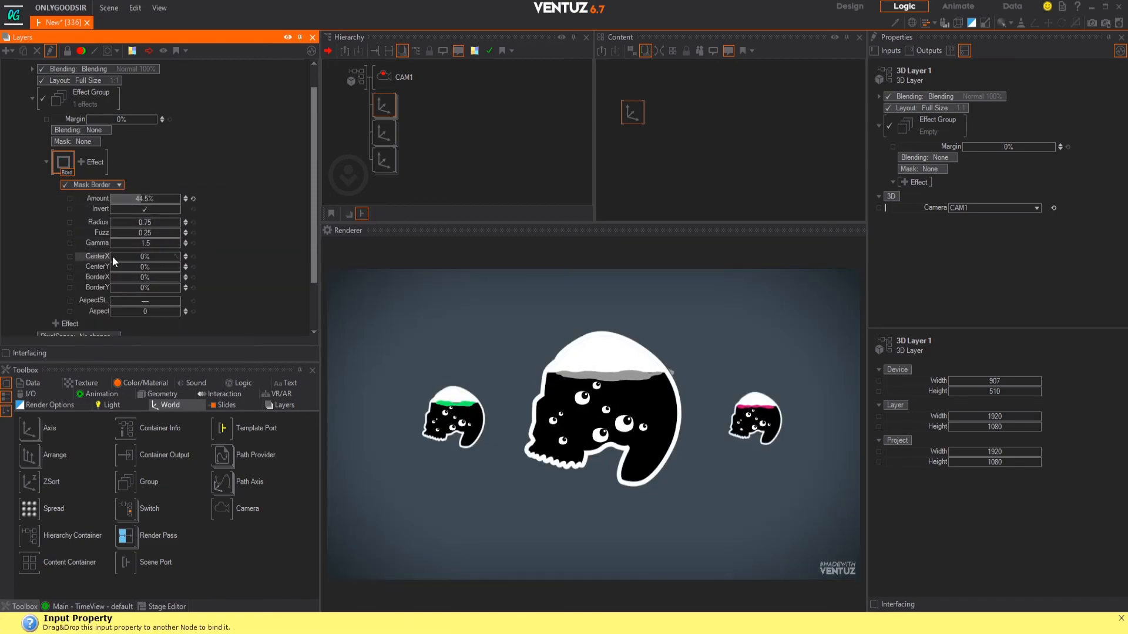
drag(143, 199, 199, 201)
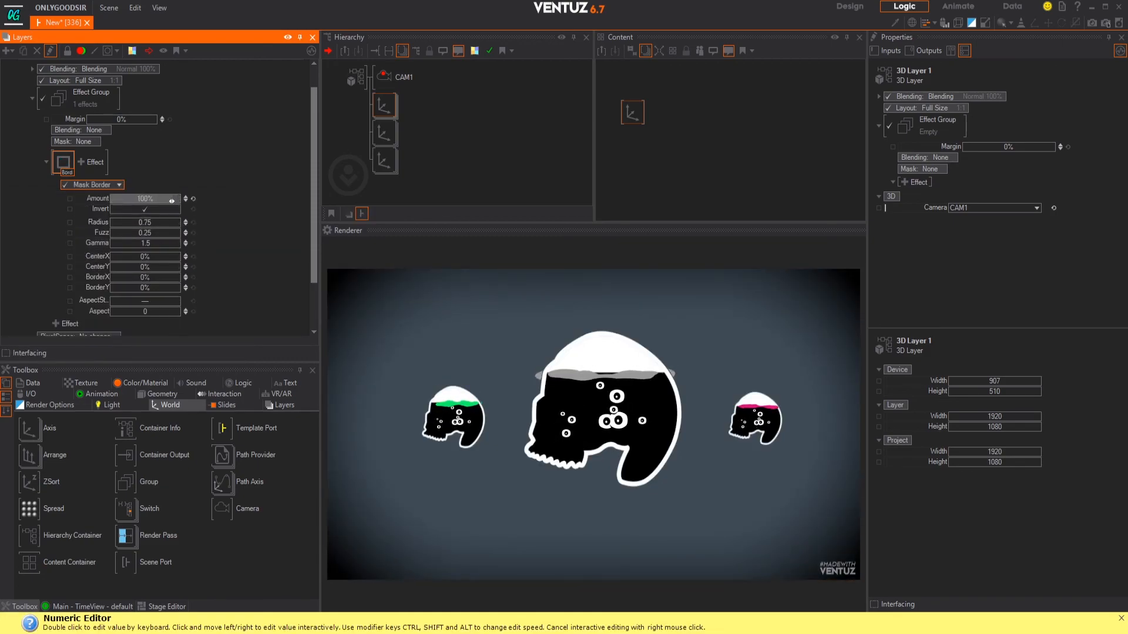
drag(139, 233, 169, 235)
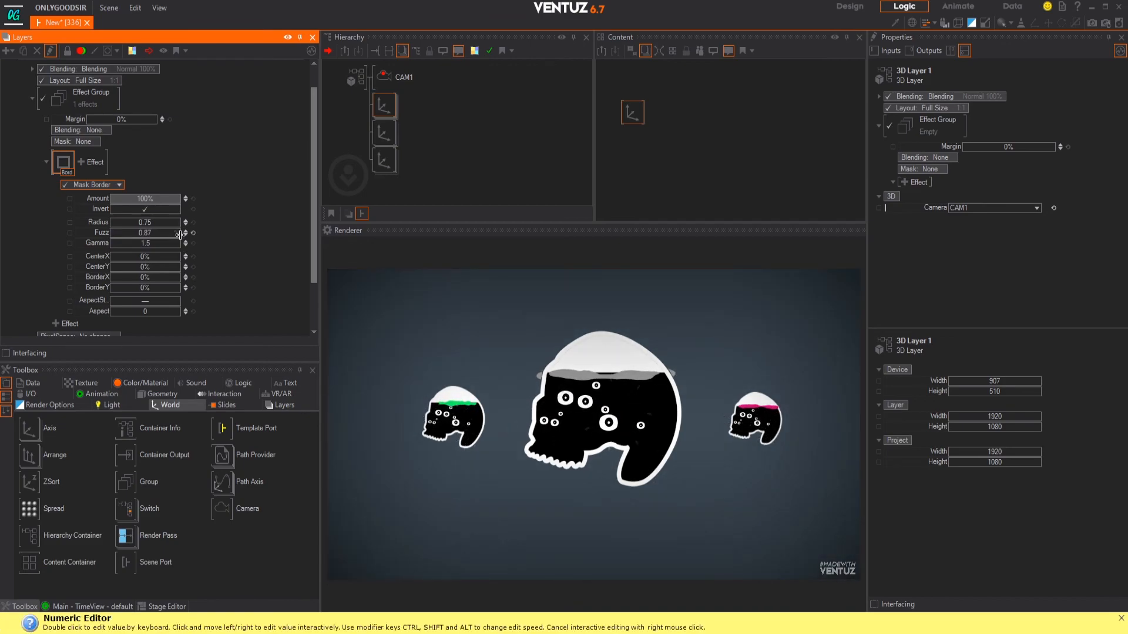